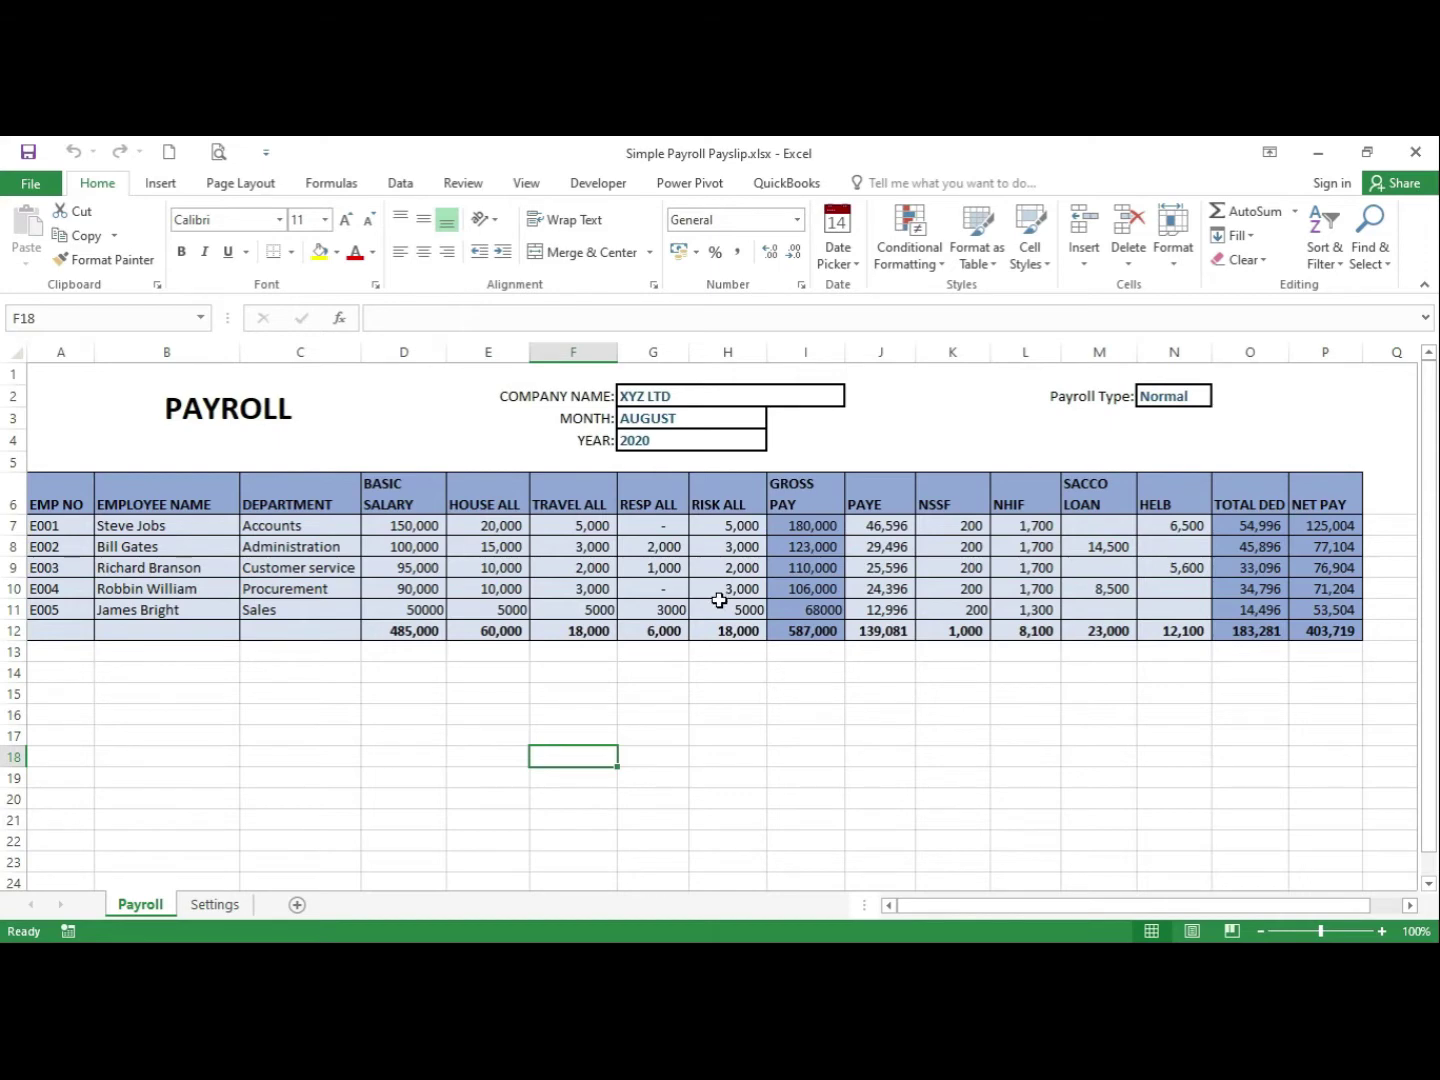
Add a new worksheet after the Settings sheet and rename it Payslip
click(215, 905)
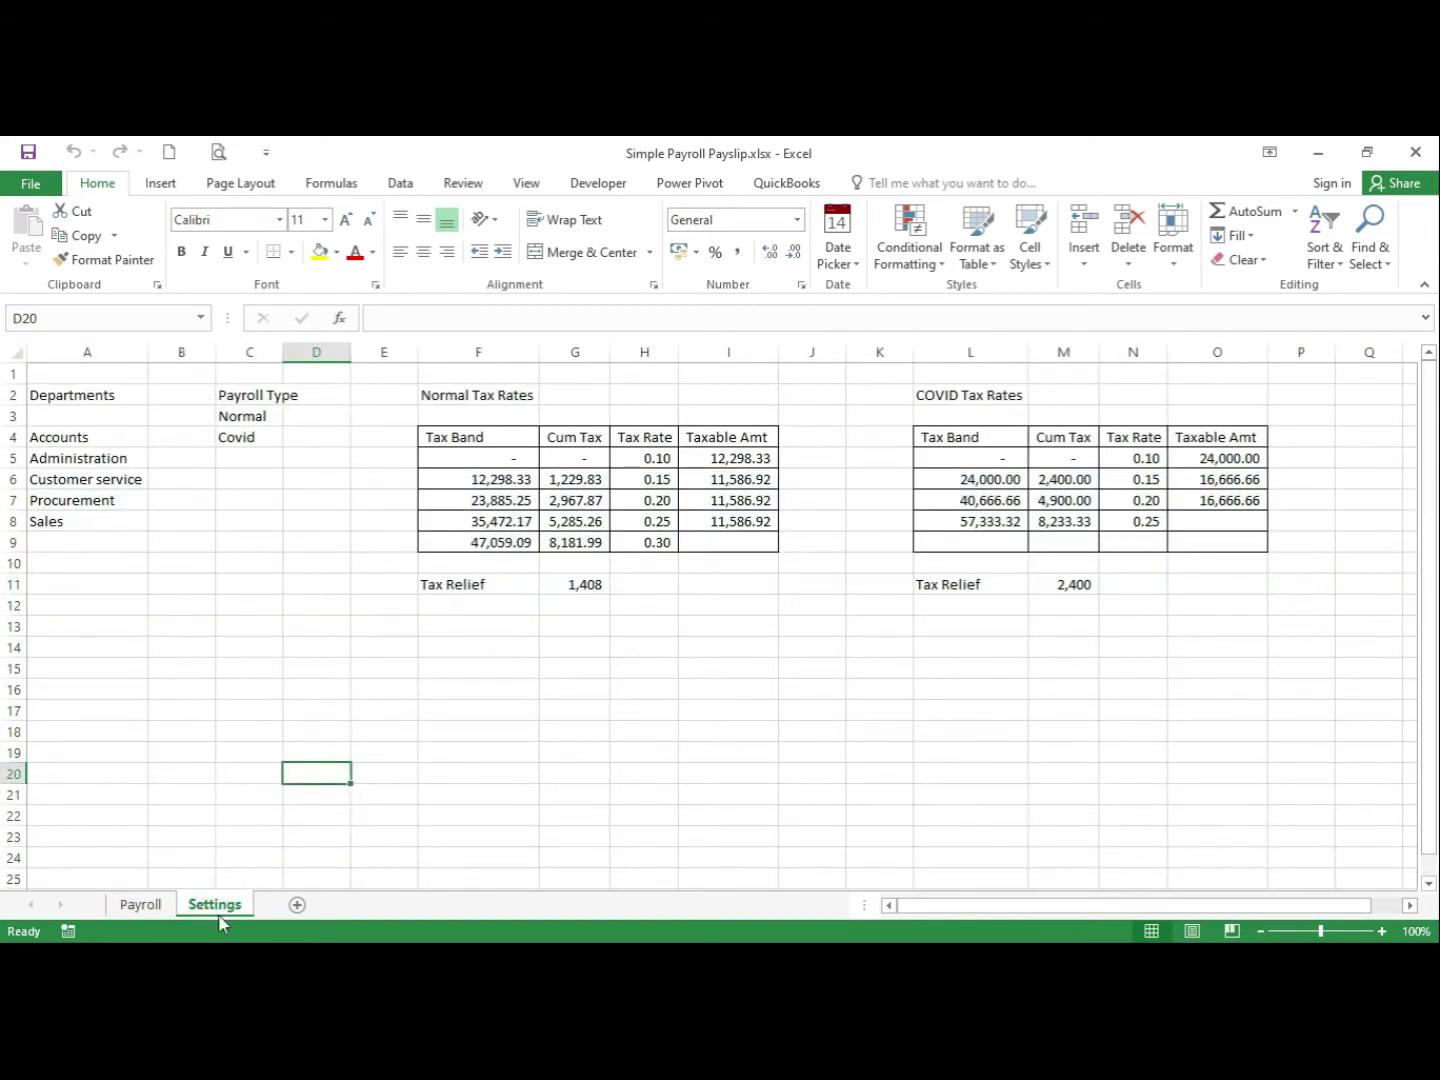
click(297, 904)
right_click(294, 905)
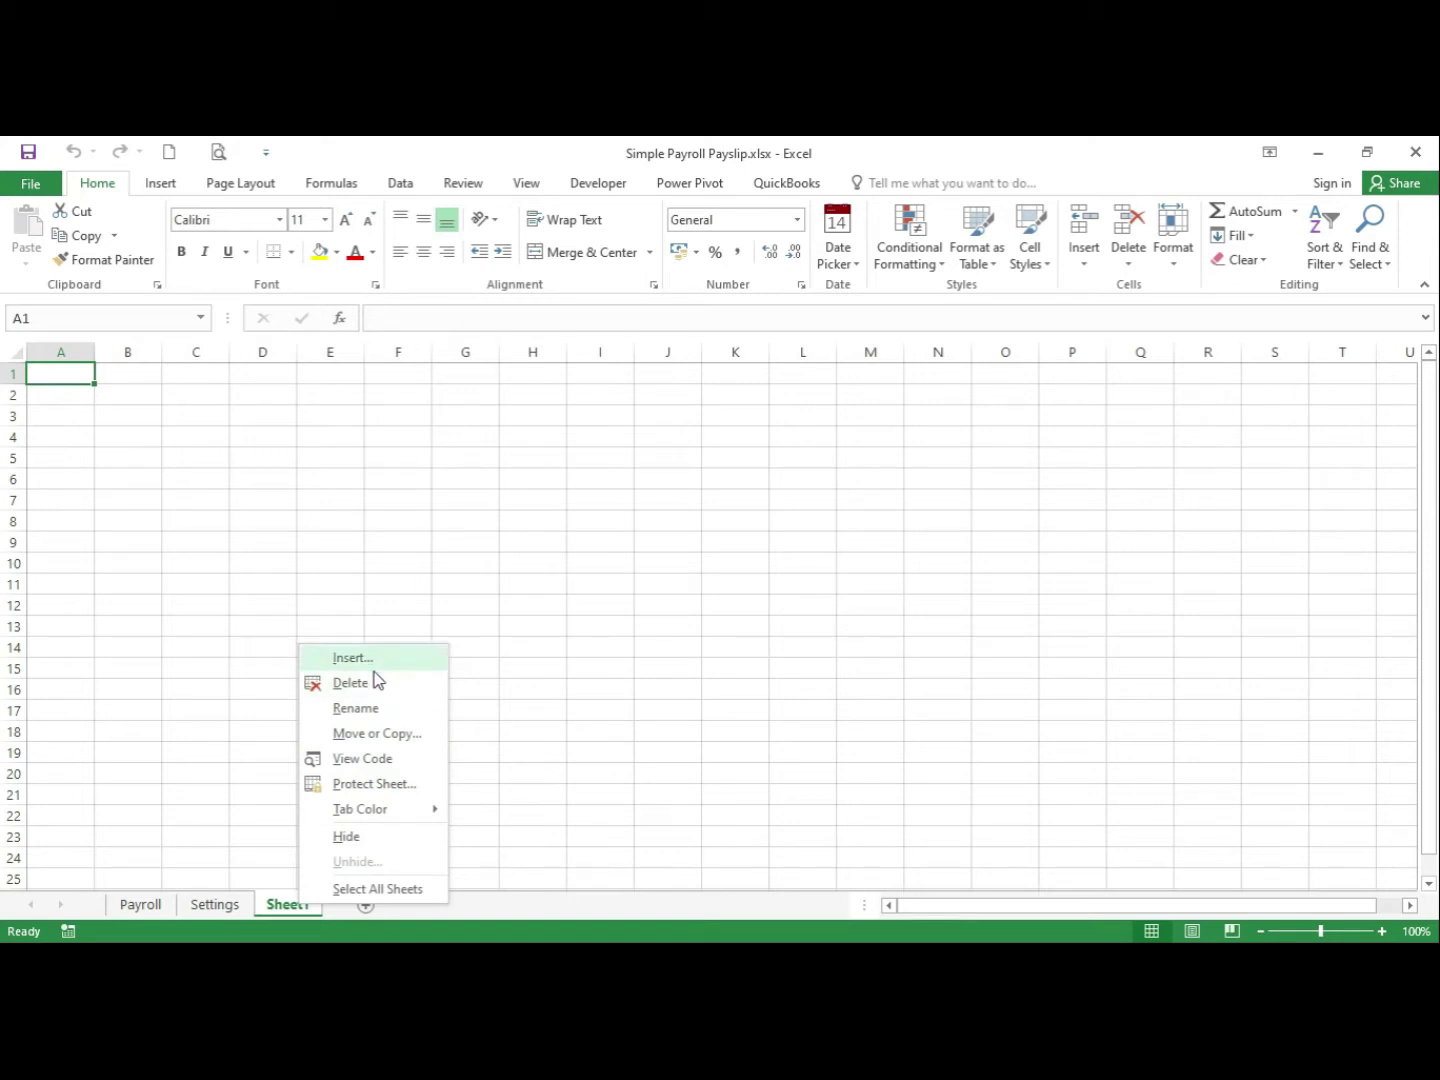
click(381, 711)
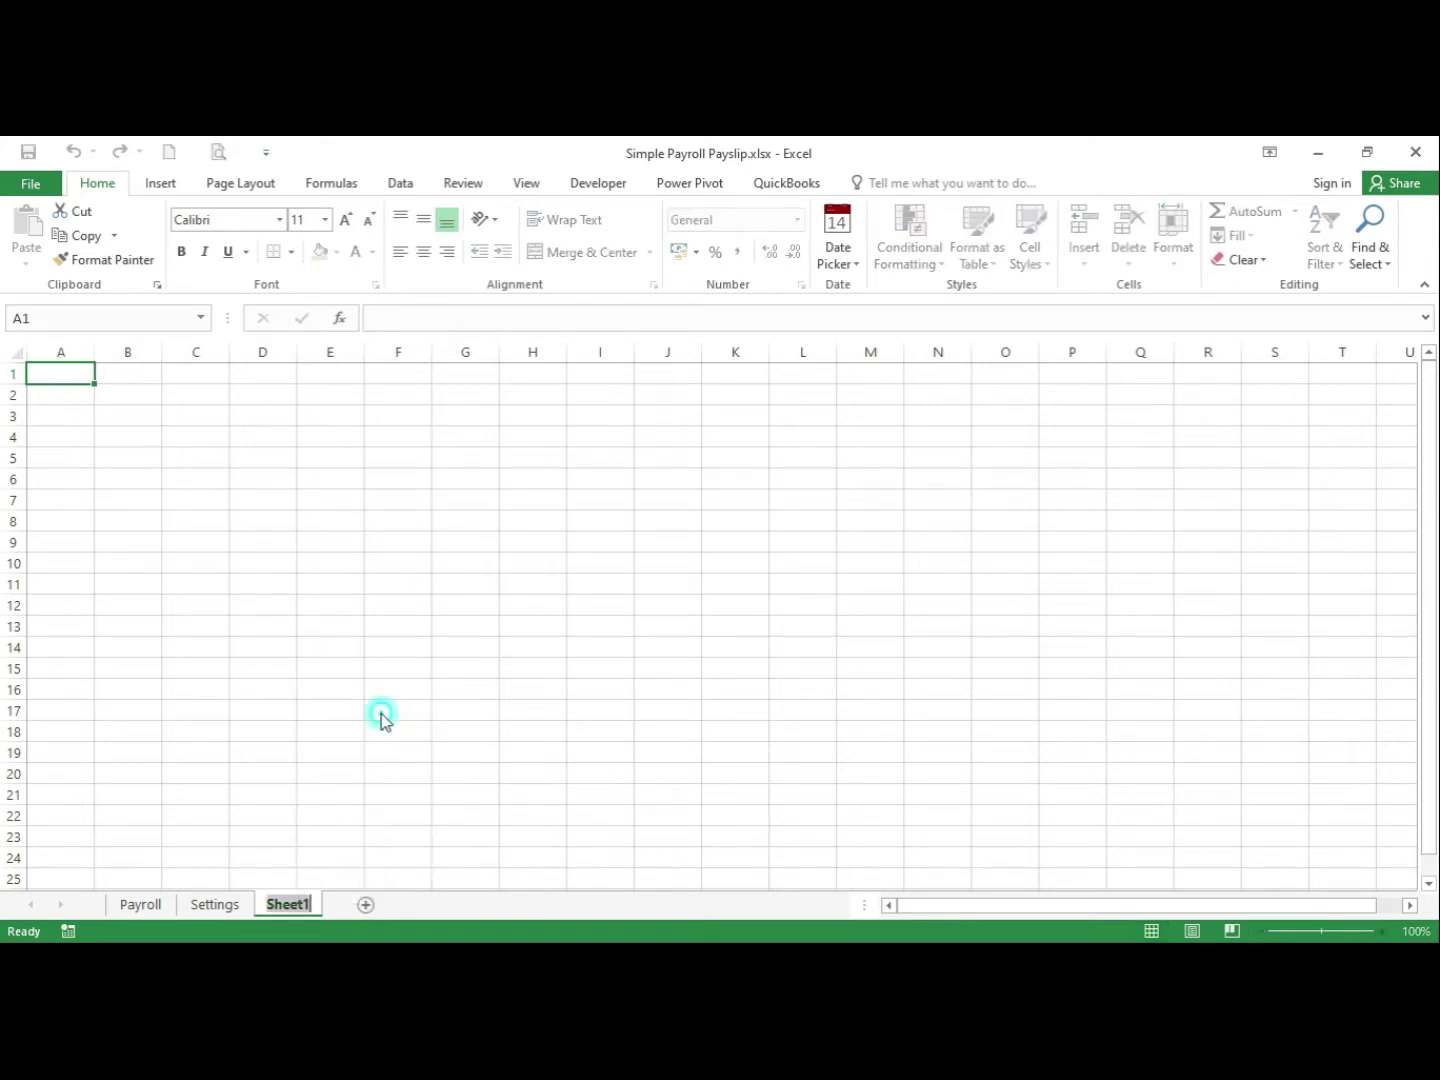
text(Payslip)
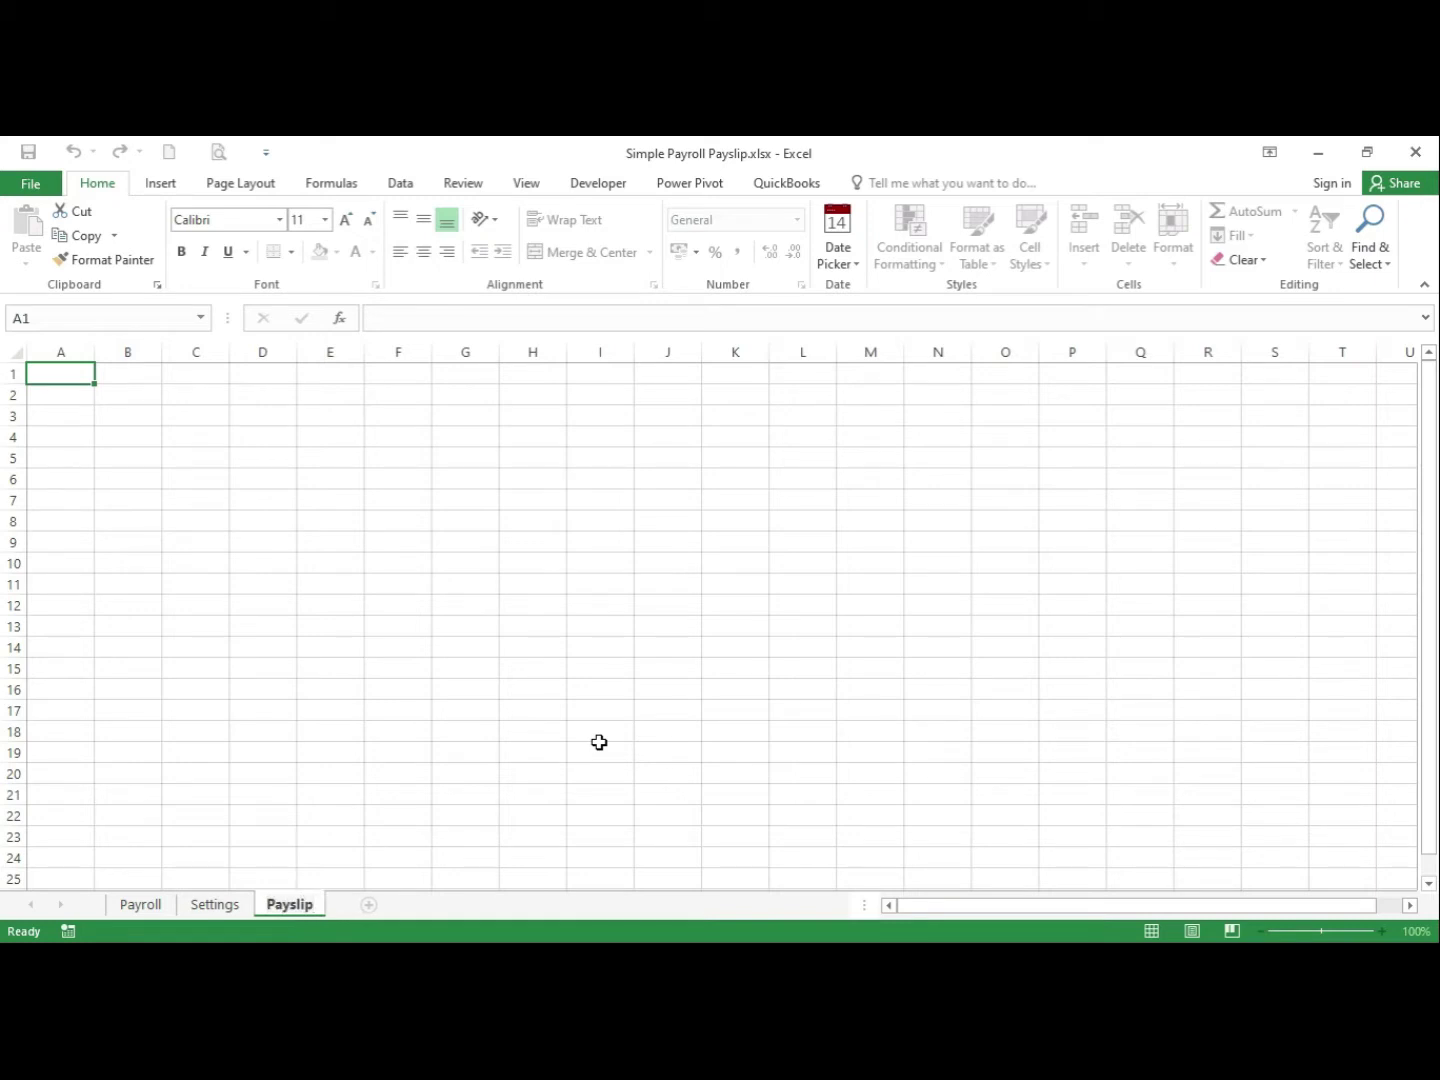
click(578, 755)
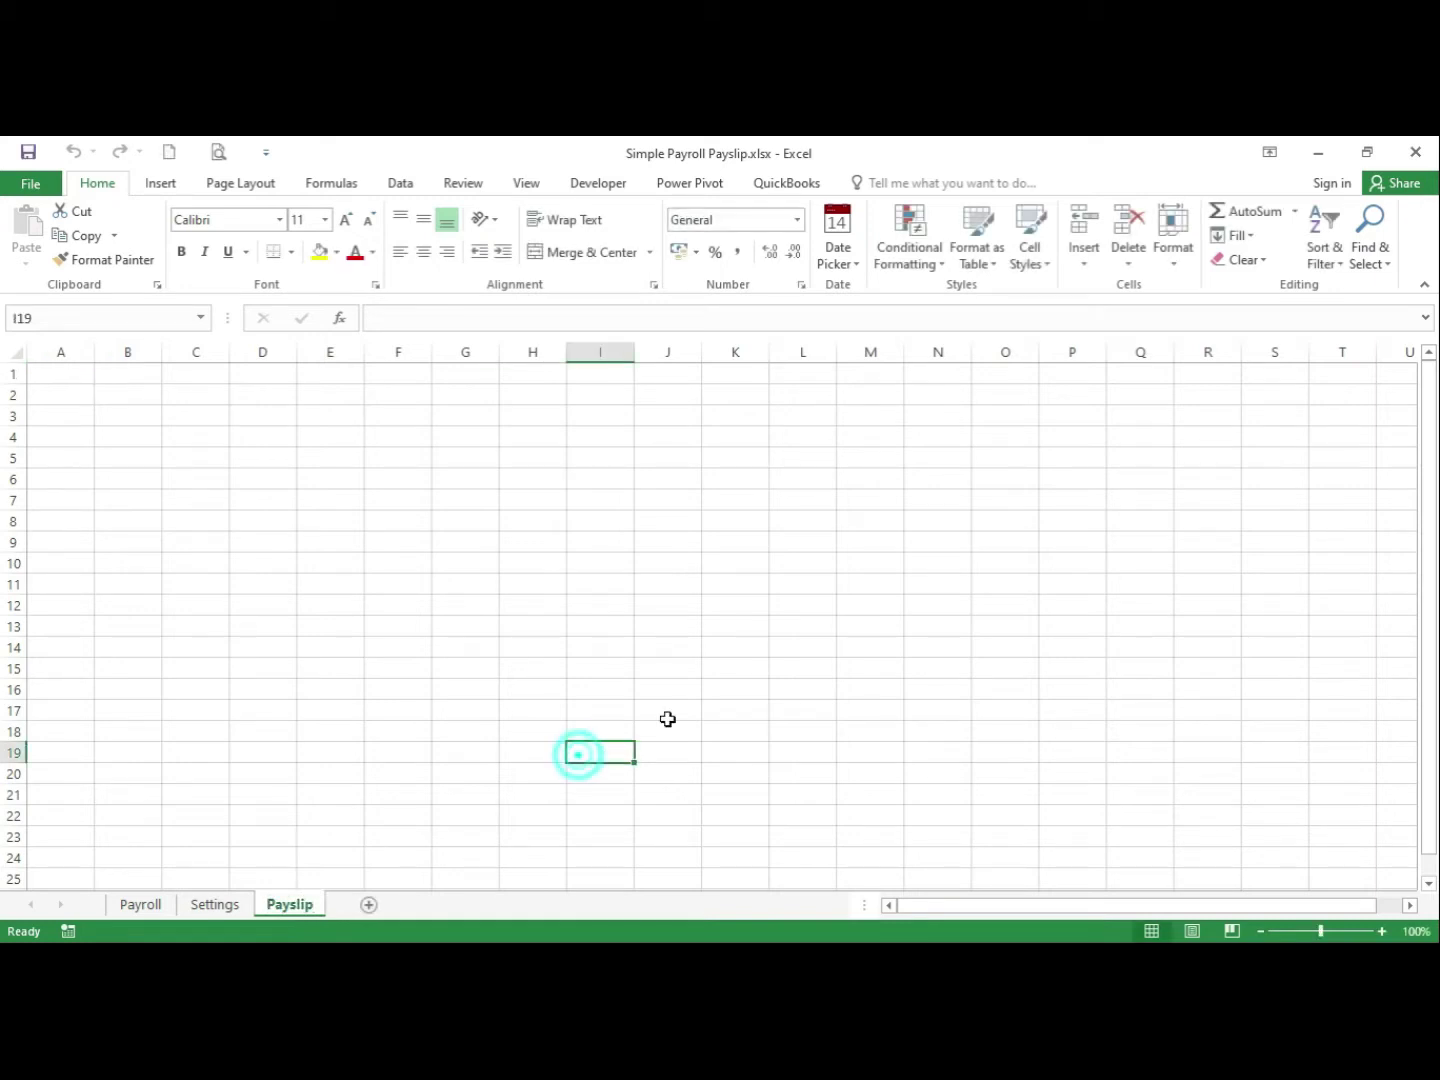
Check the company name on the Payroll sheet and enter XYZ LTD in cell C2 of the Payslip sheet
click(148, 398)
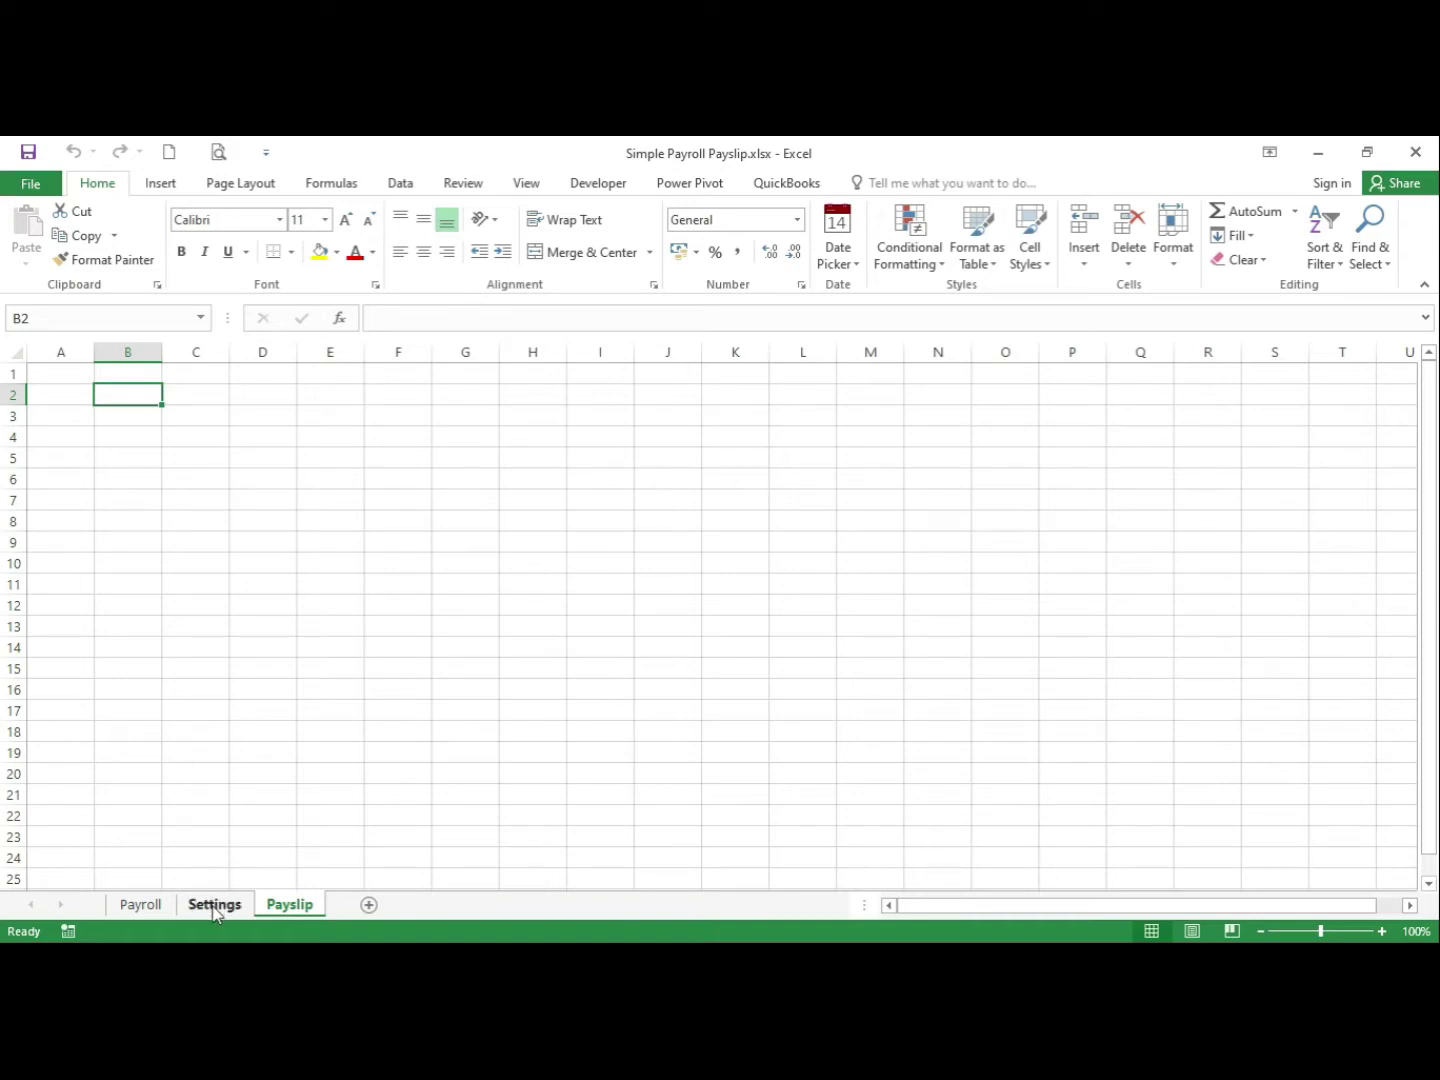
click(145, 905)
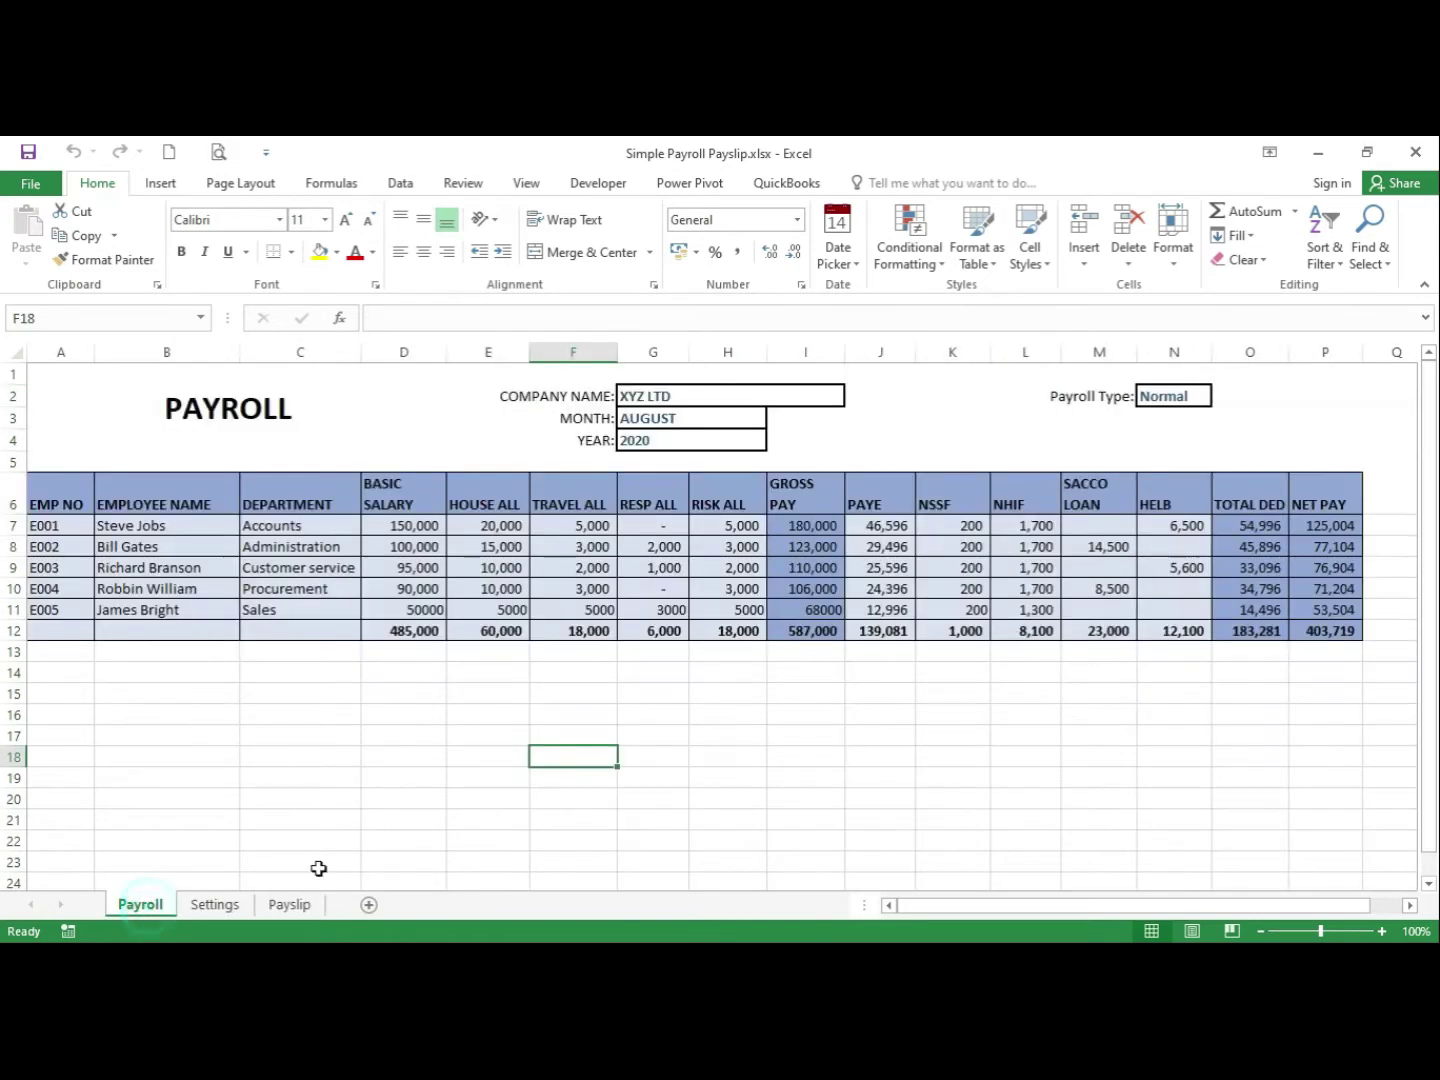
click(663, 403)
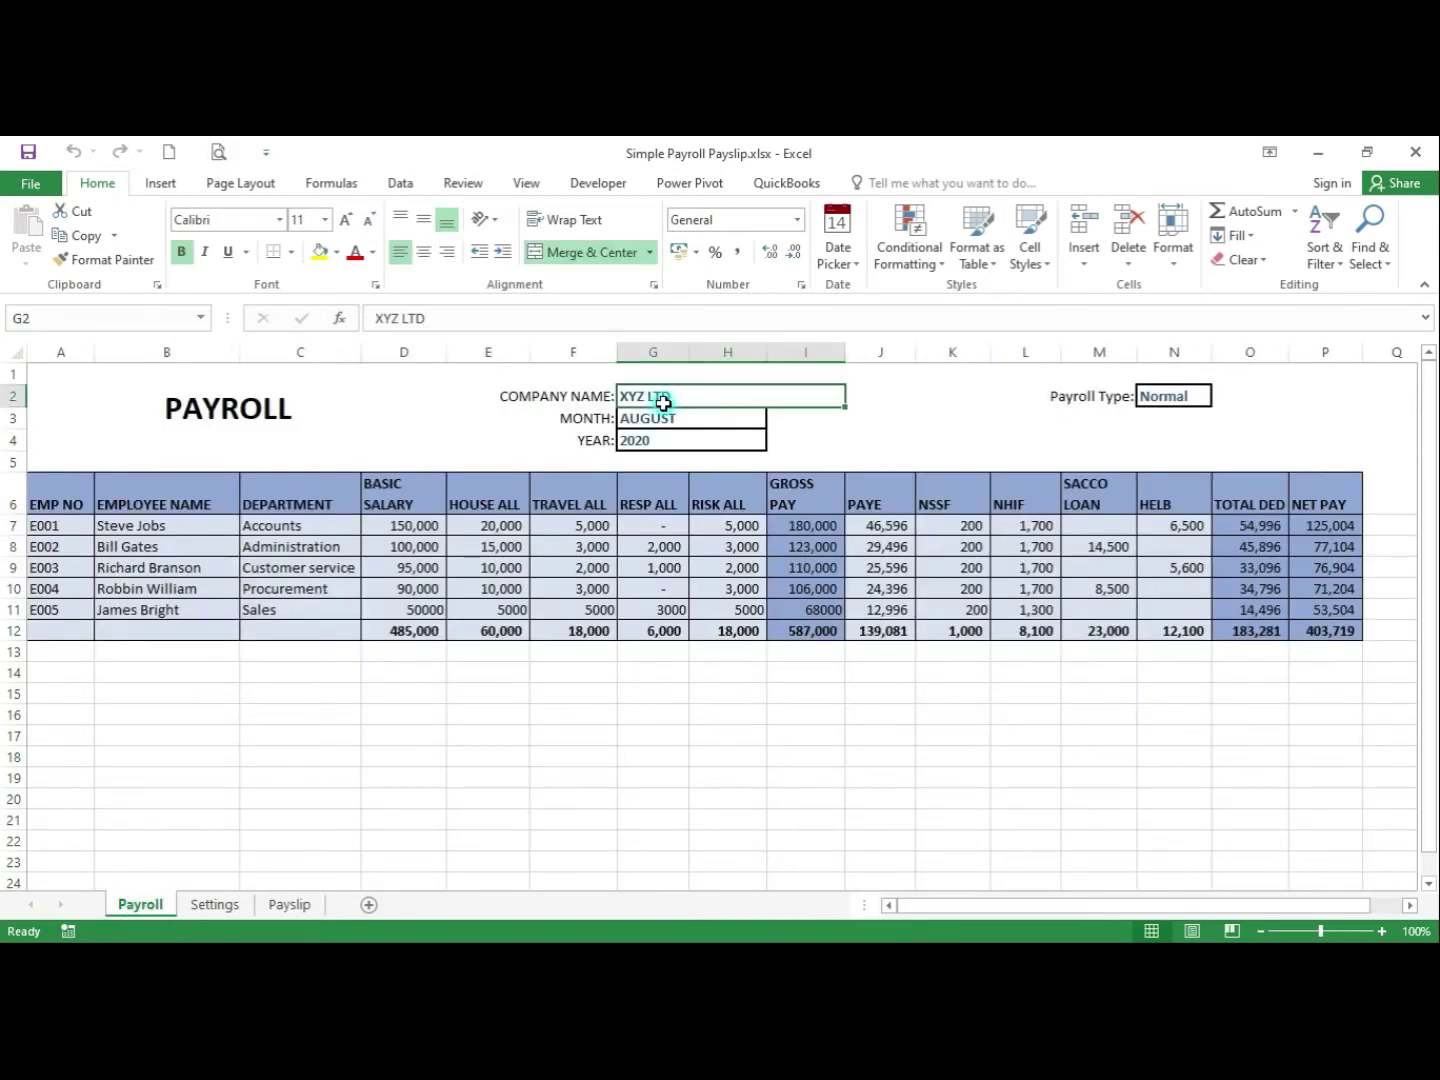
click(303, 907)
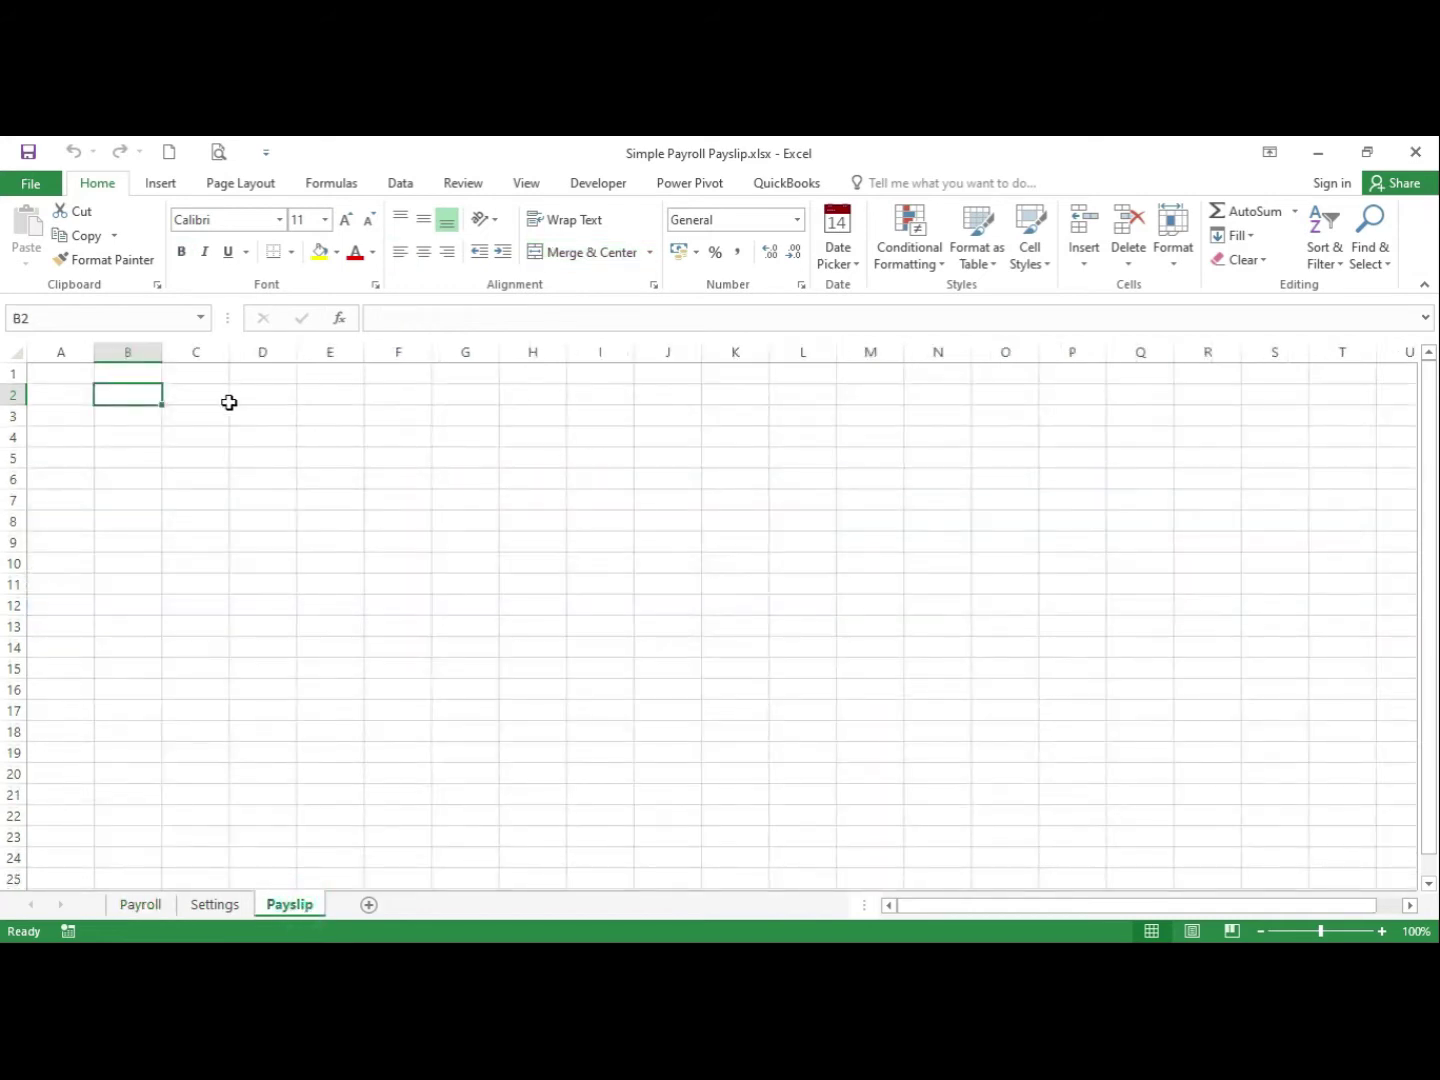
click(196, 397)
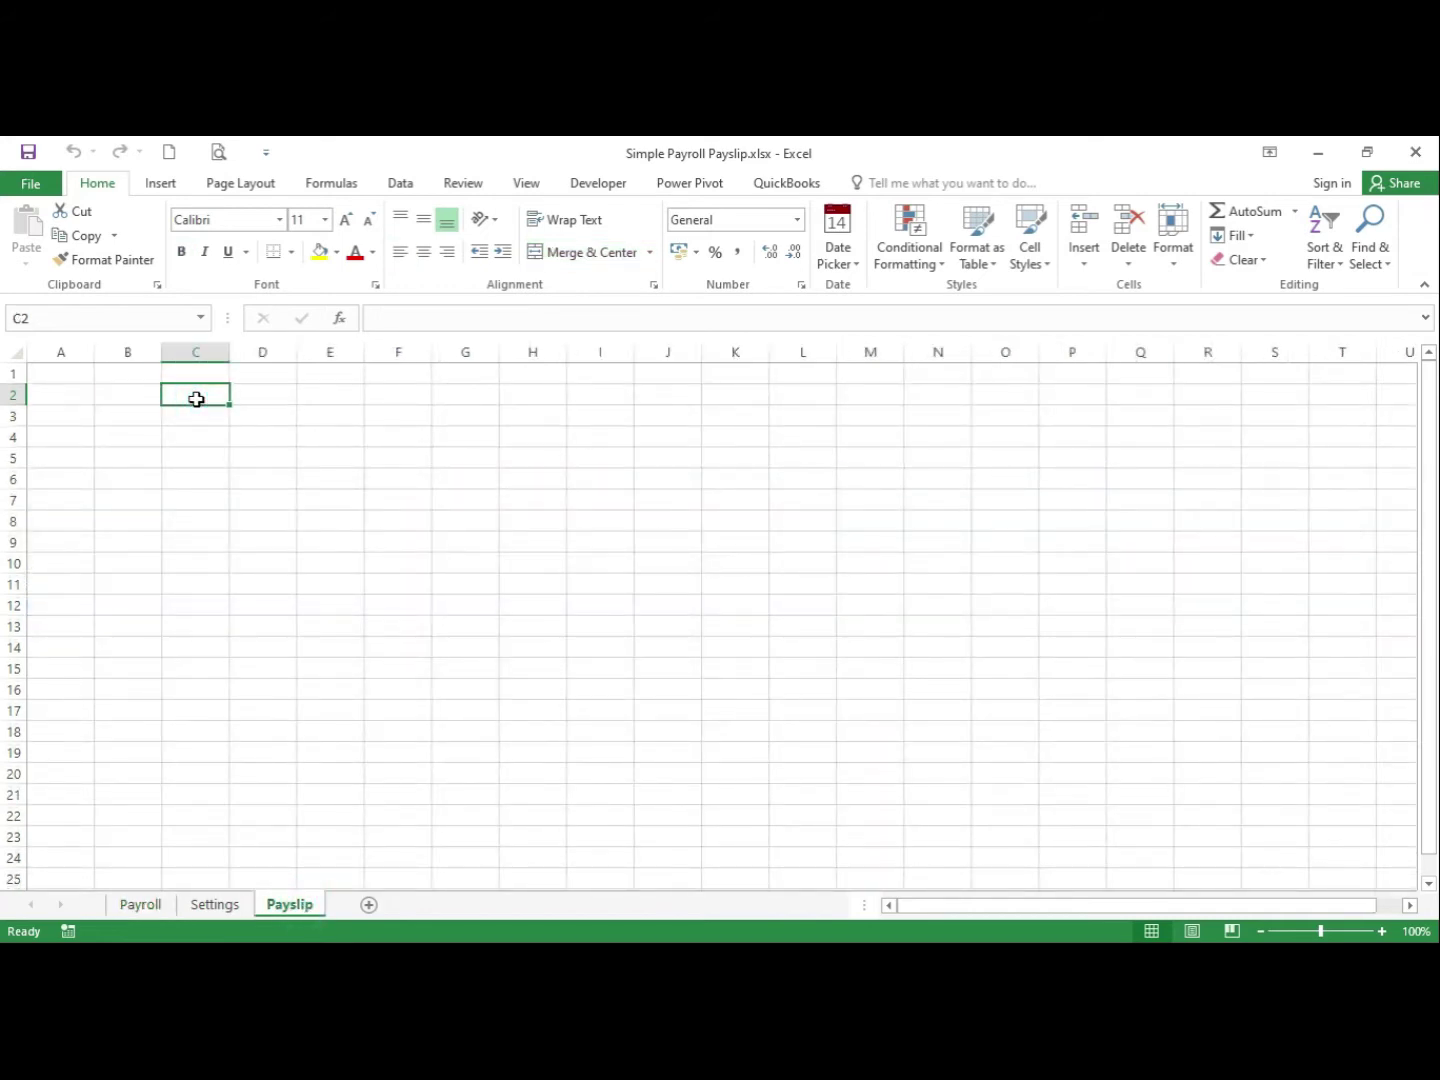
text(XYZ LT)
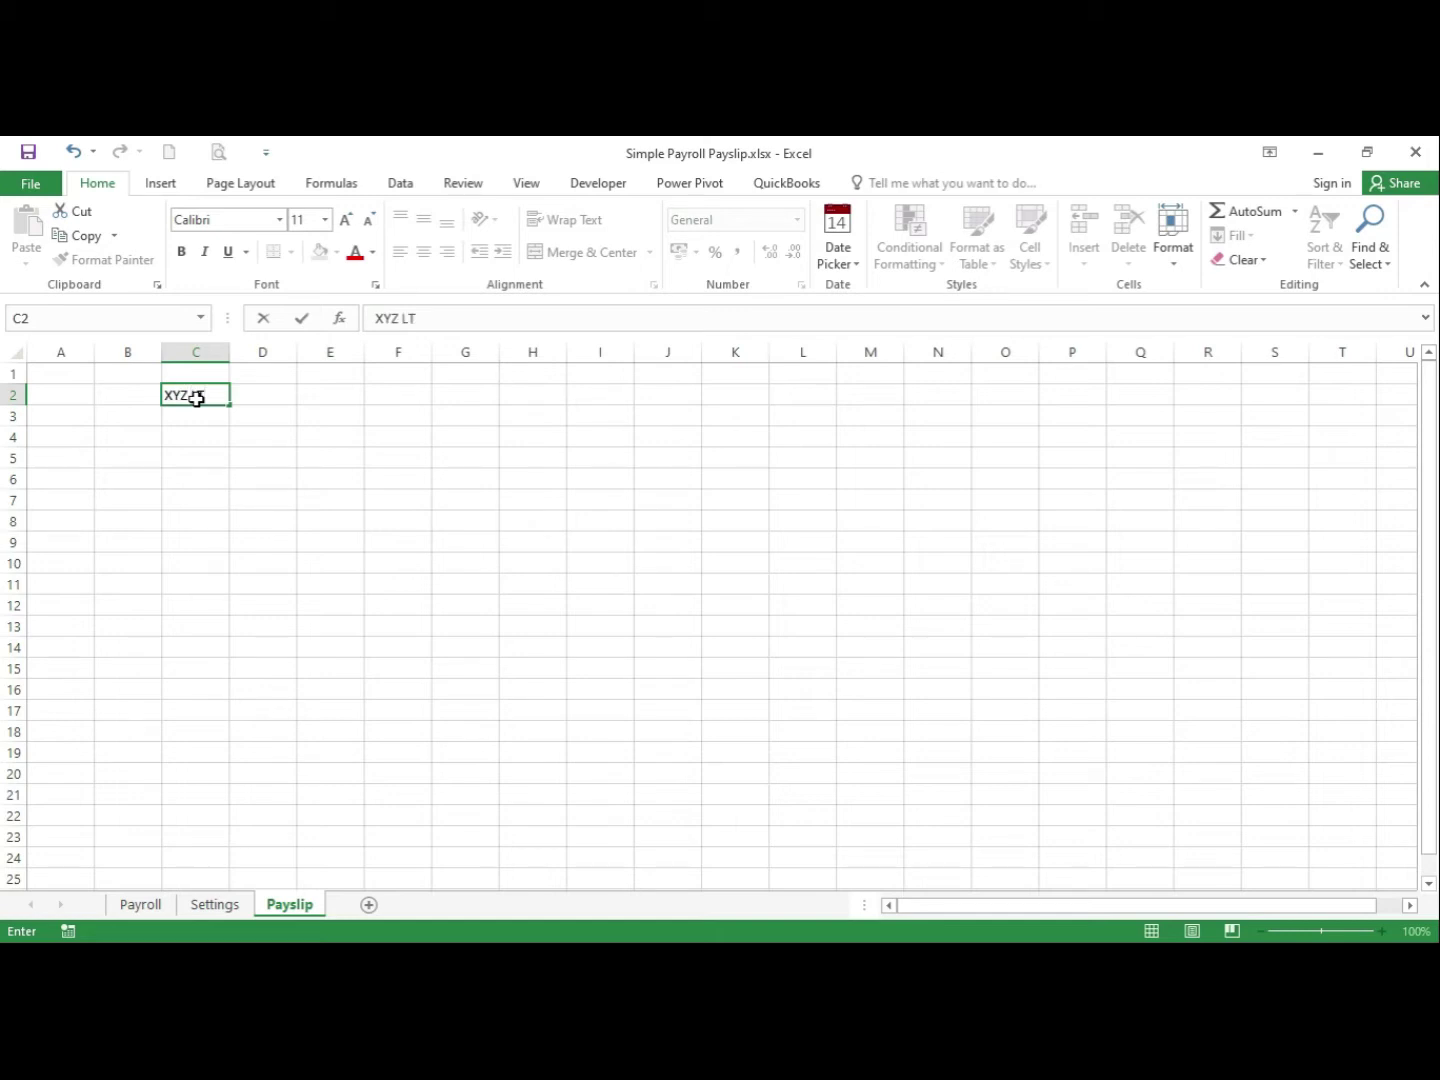
text(D)
click(148, 418)
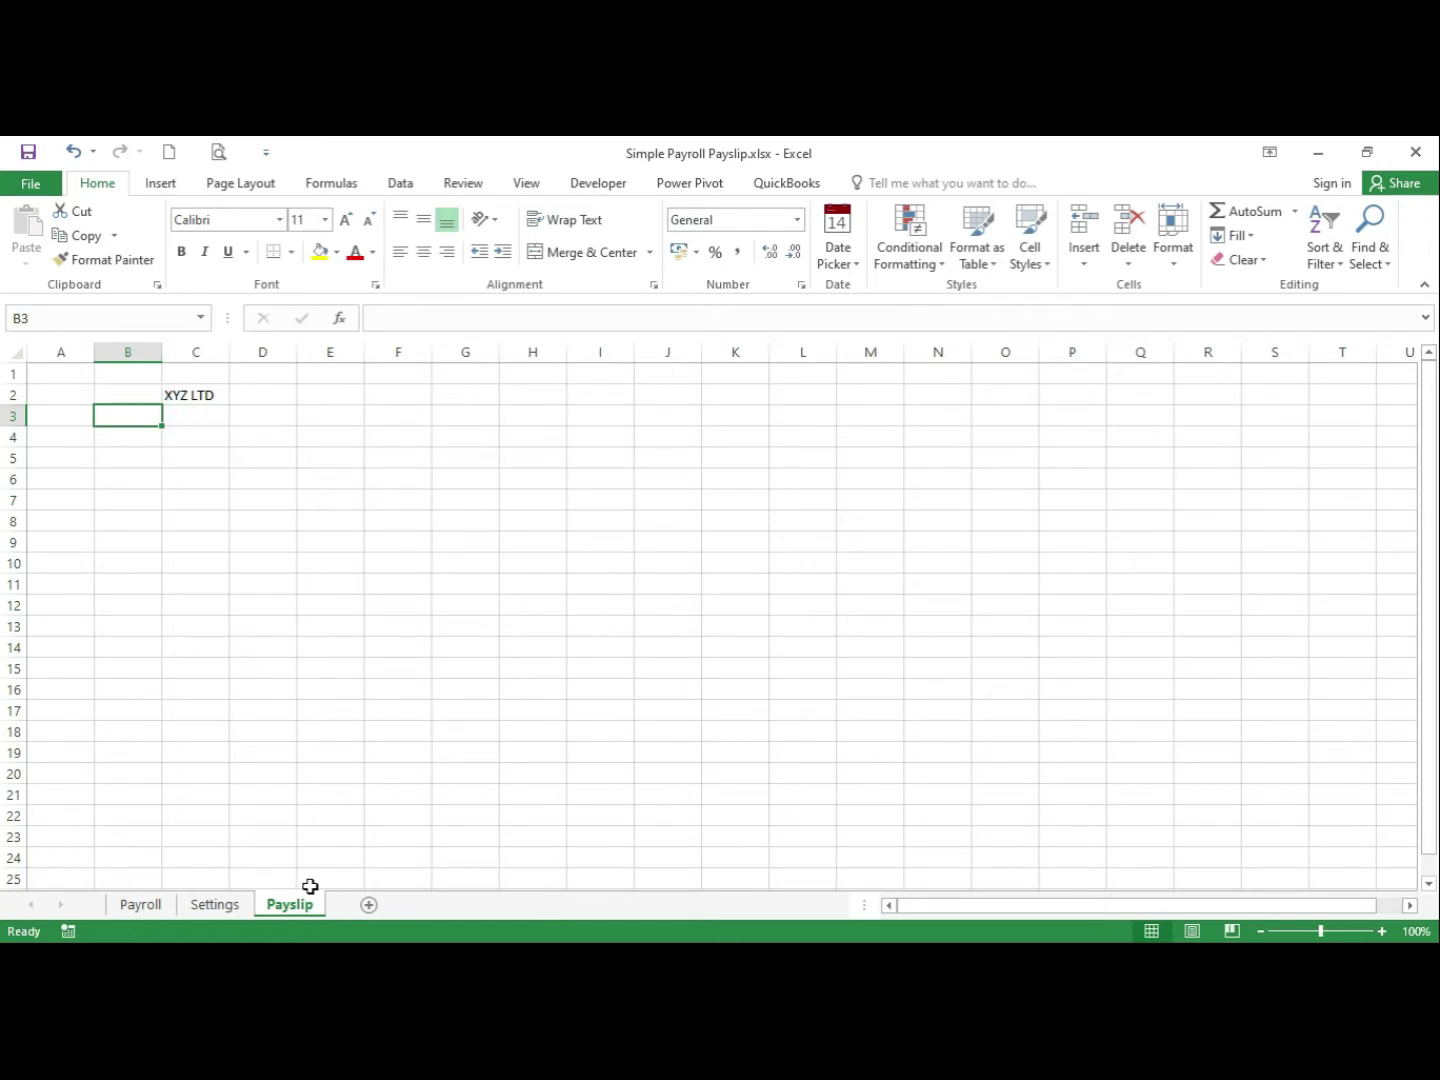
Enter the heading Monthly Payslip in cell C4, below the company name
click(194, 437)
text(Mont)
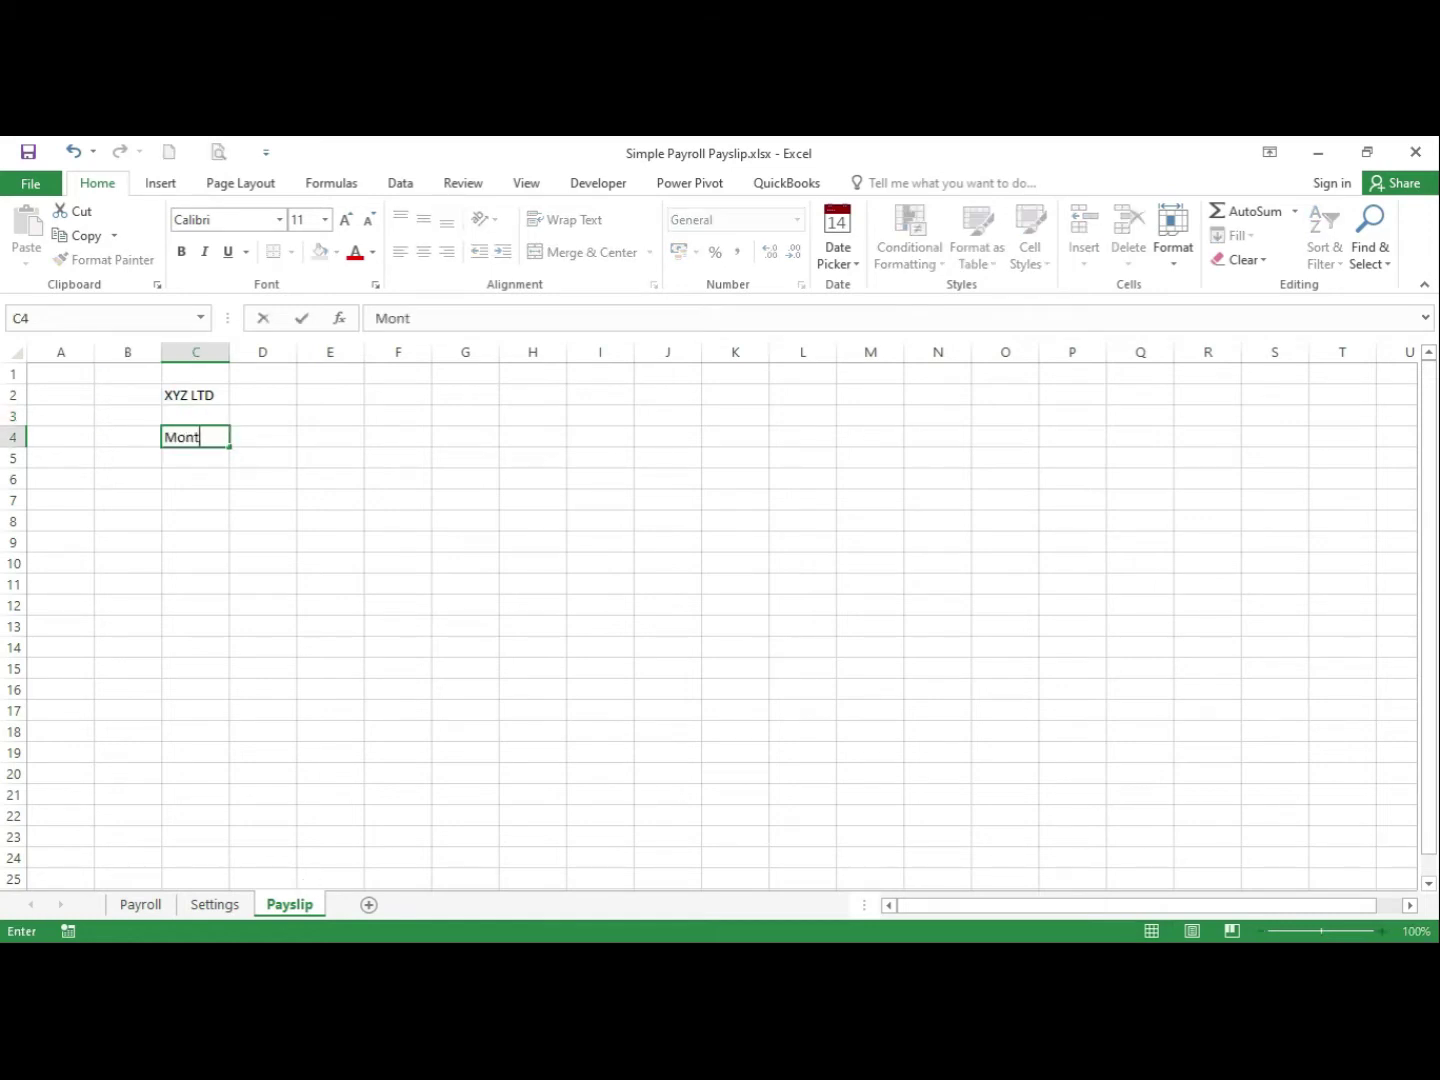
text(hly Payslip)
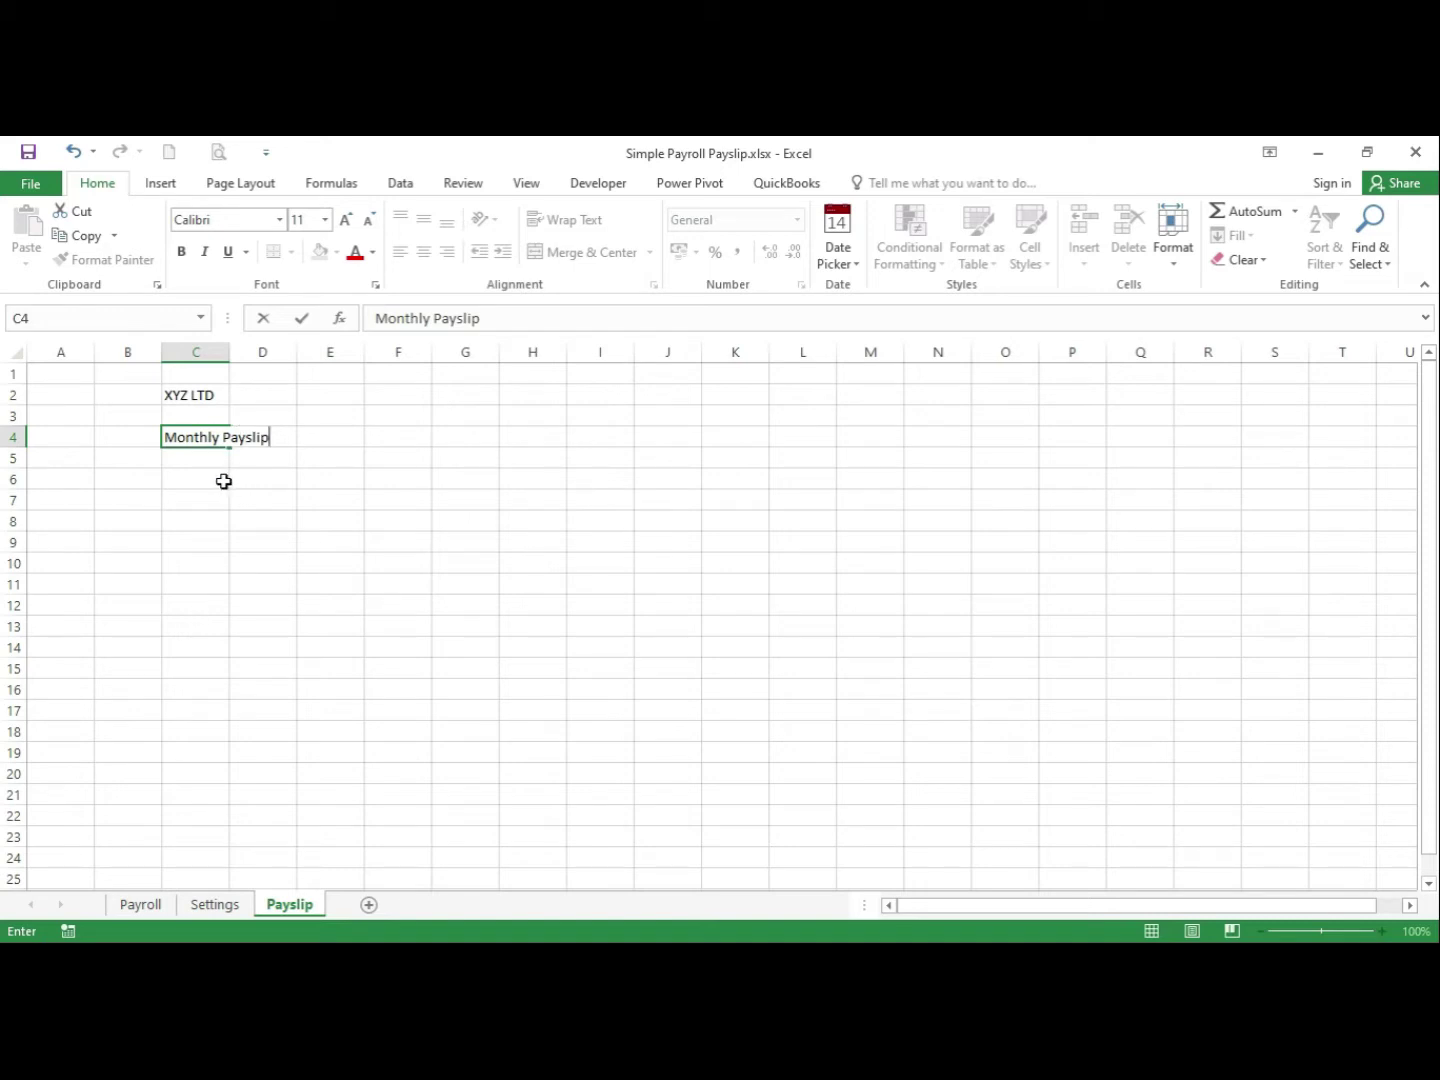
Enter the labels Employee No. in B7 and Department in B8, and fit column B's width to its text
click(127, 500)
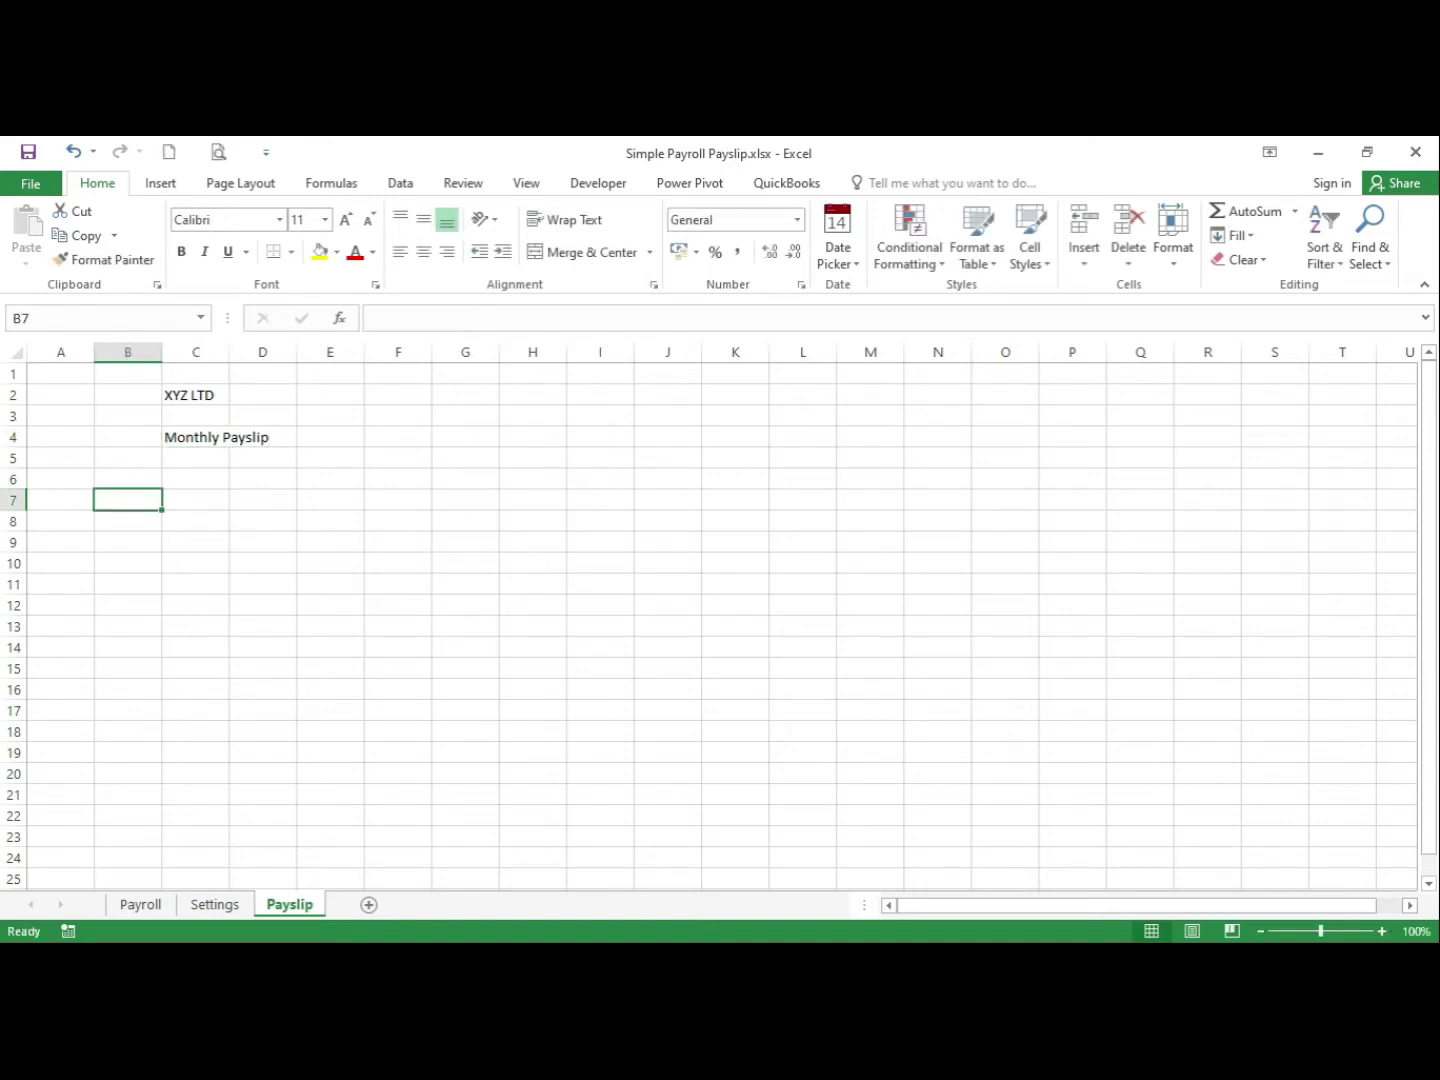
text(Employe)
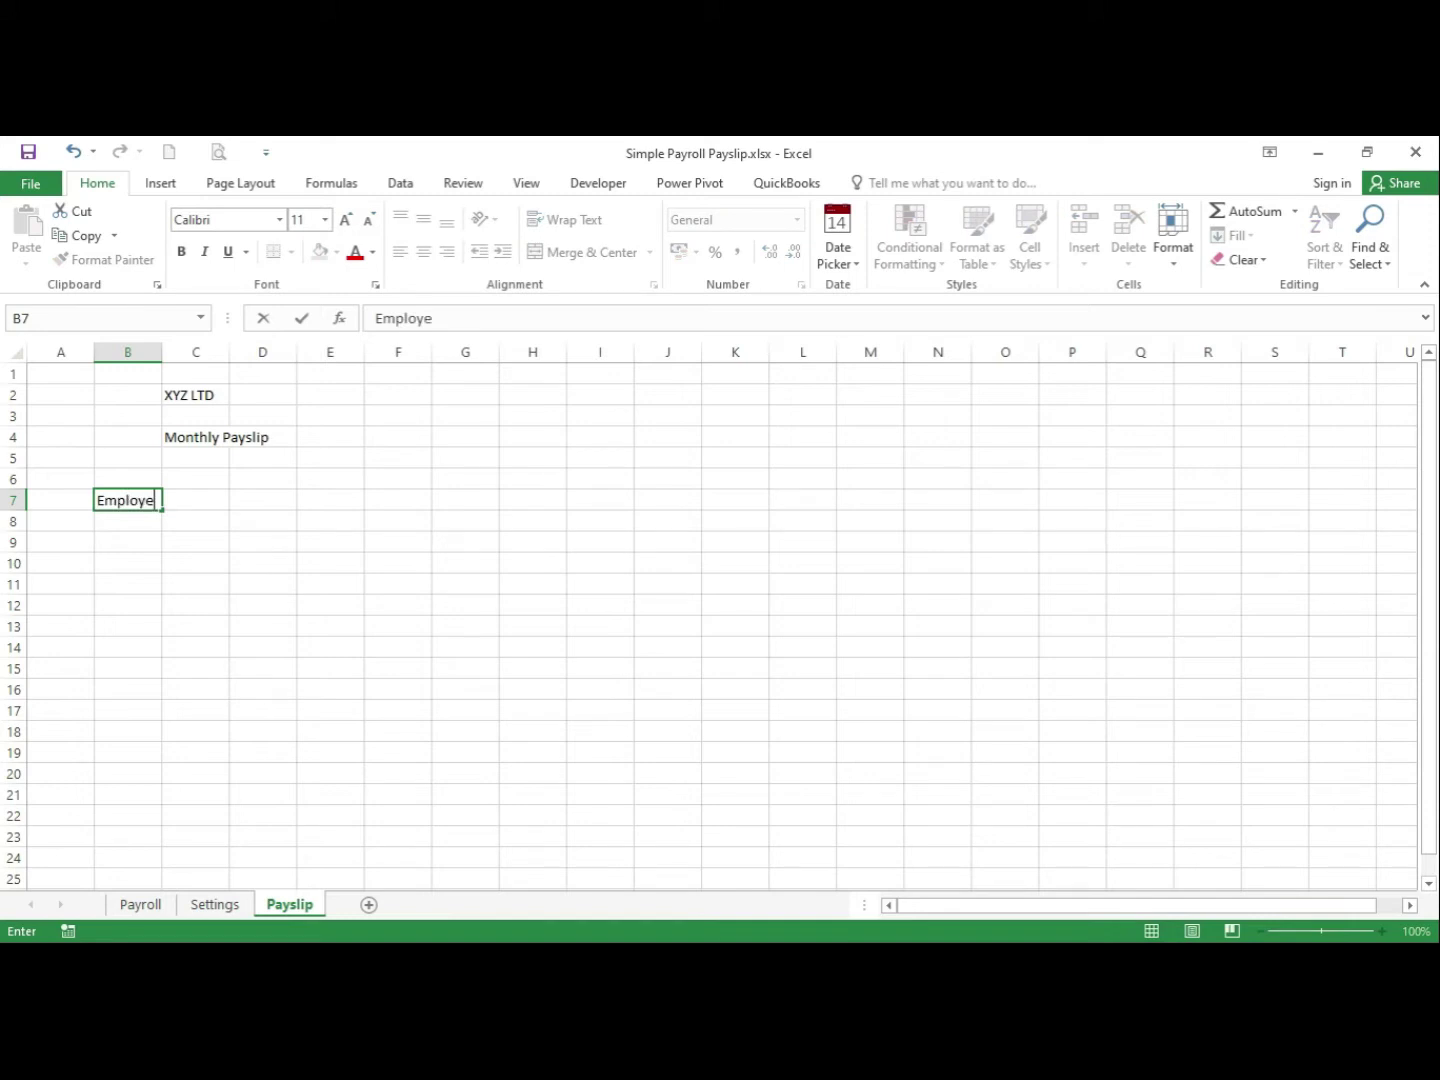
text(e No.)
key(Tab)
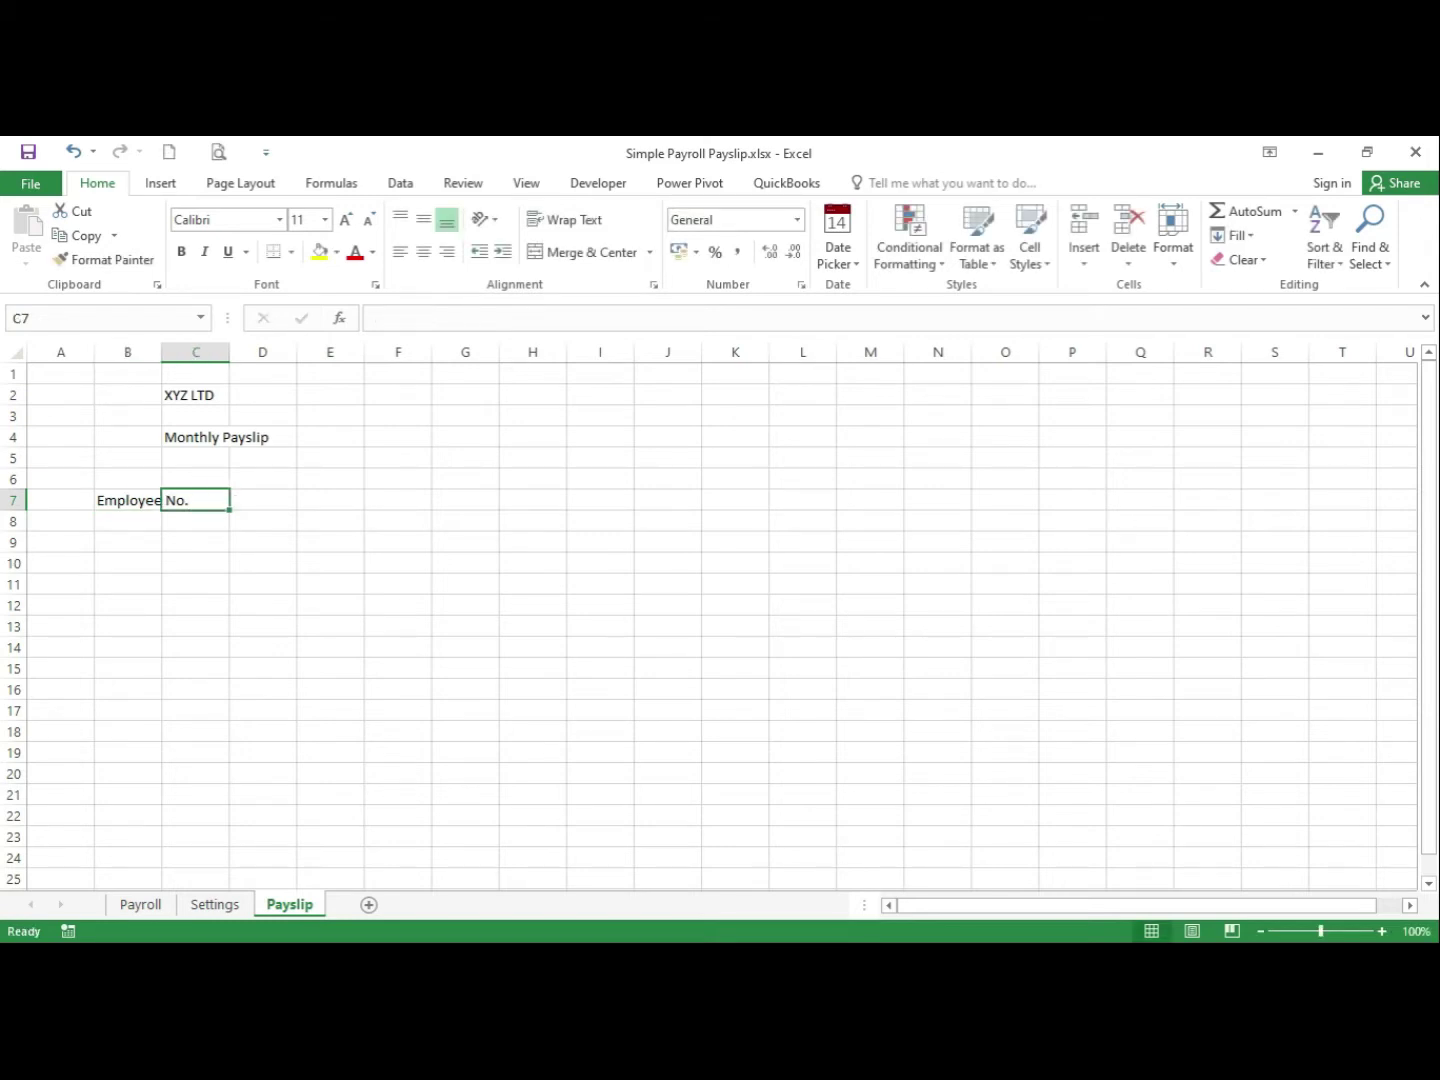
click(104, 518)
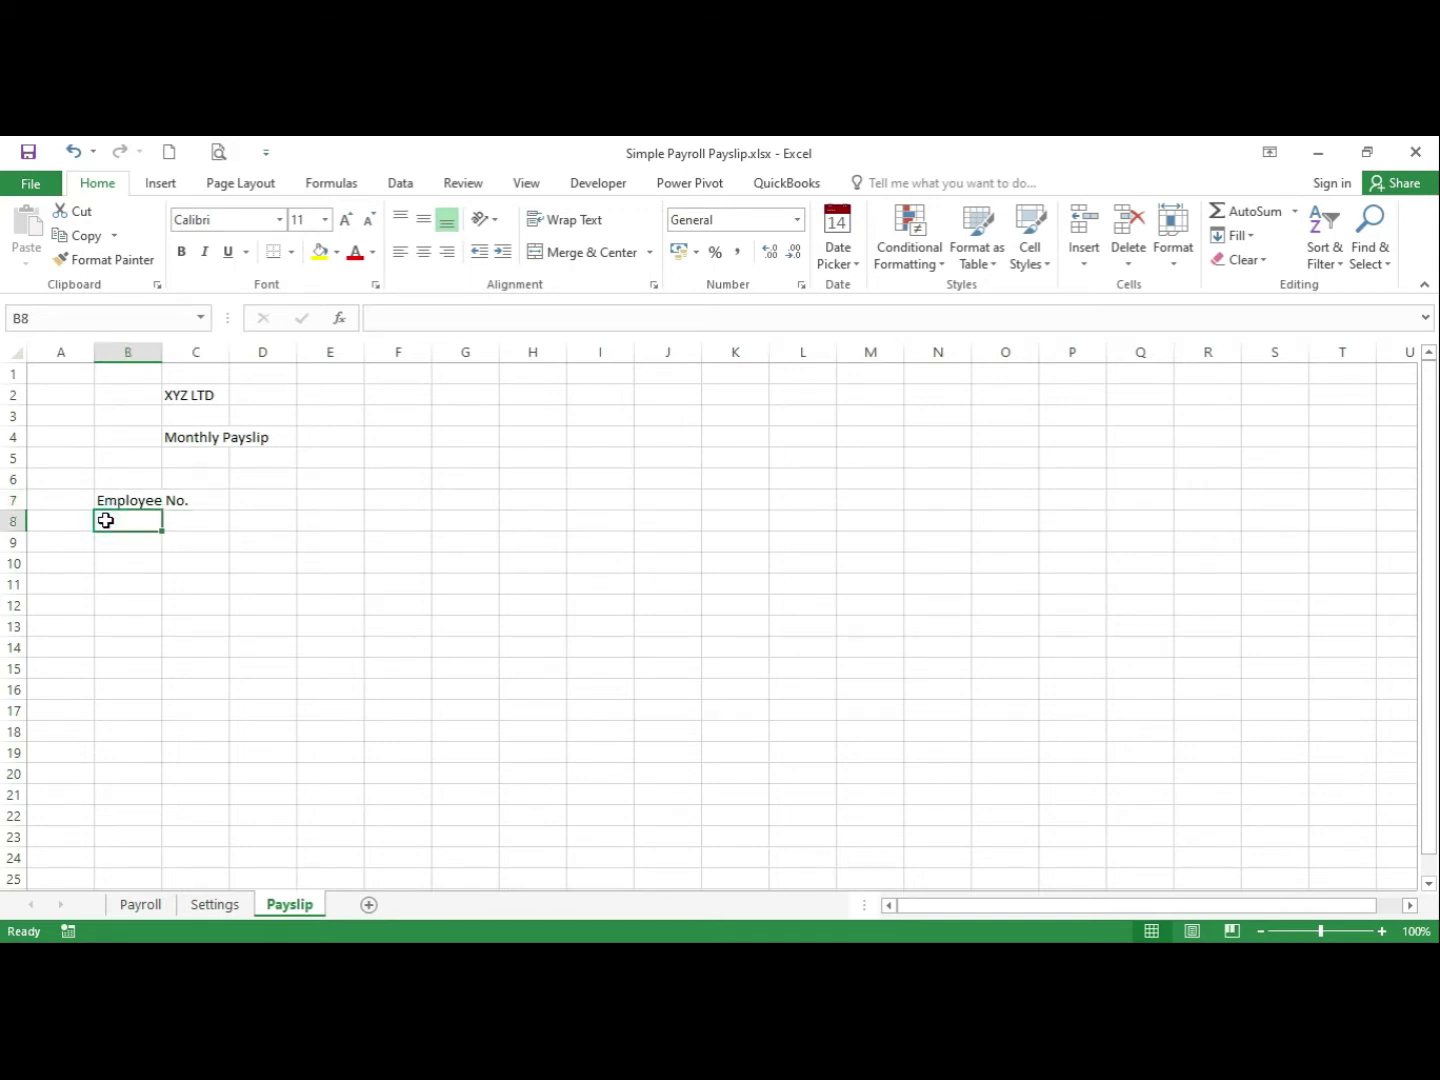
text(Depar)
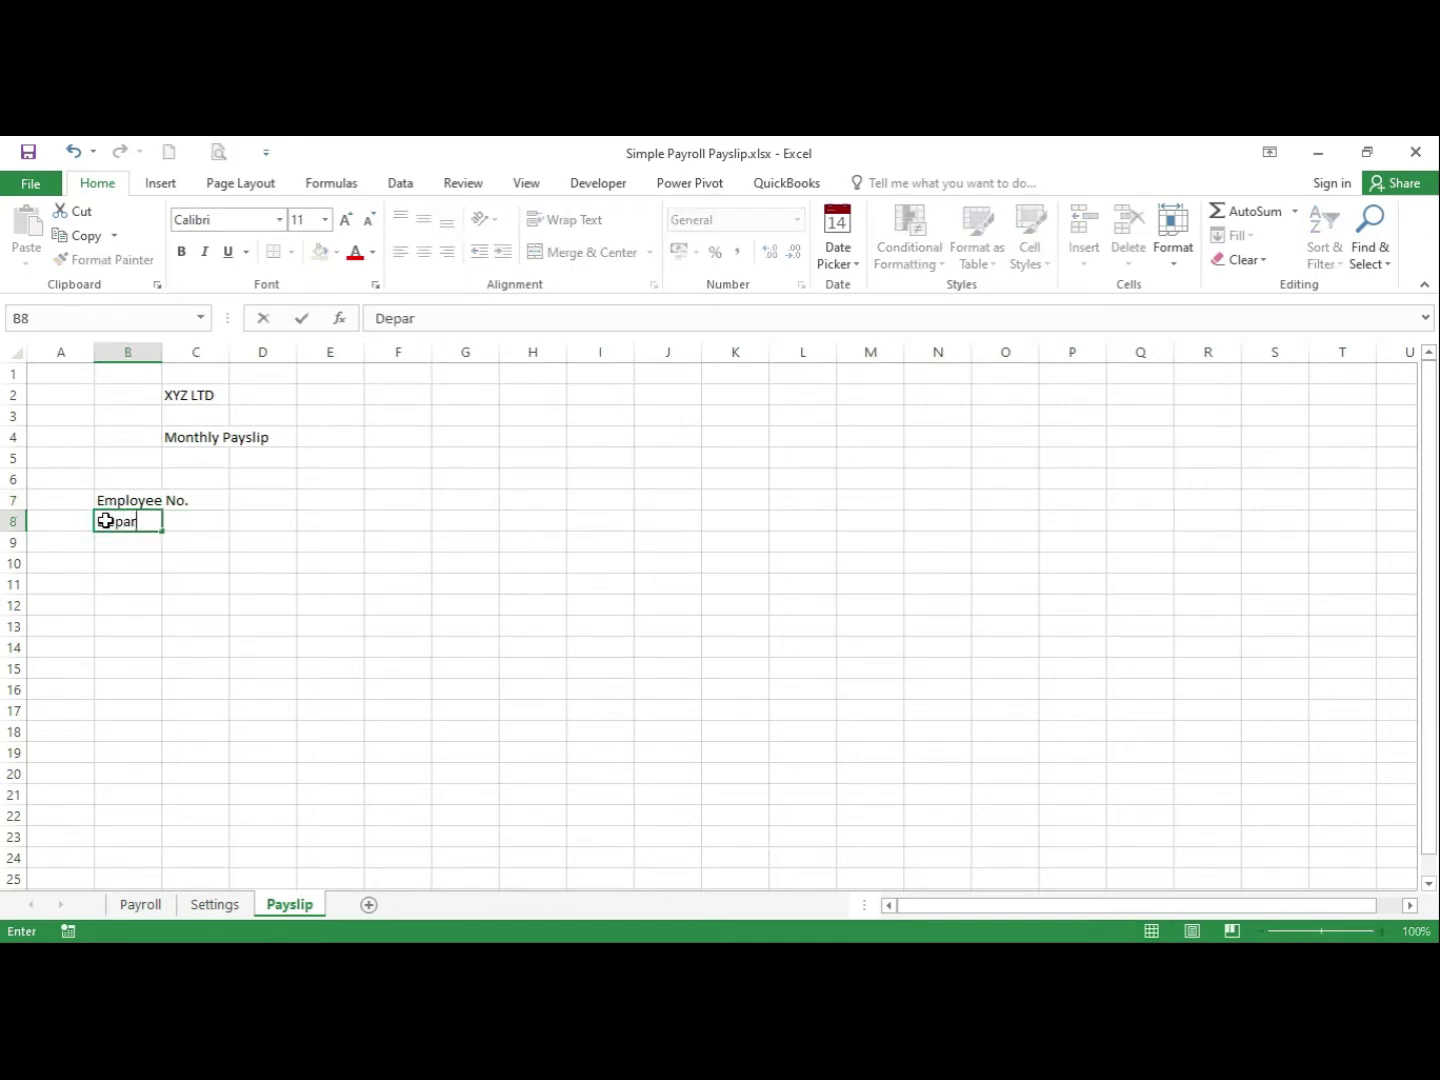
text(tment)
key(Tab)
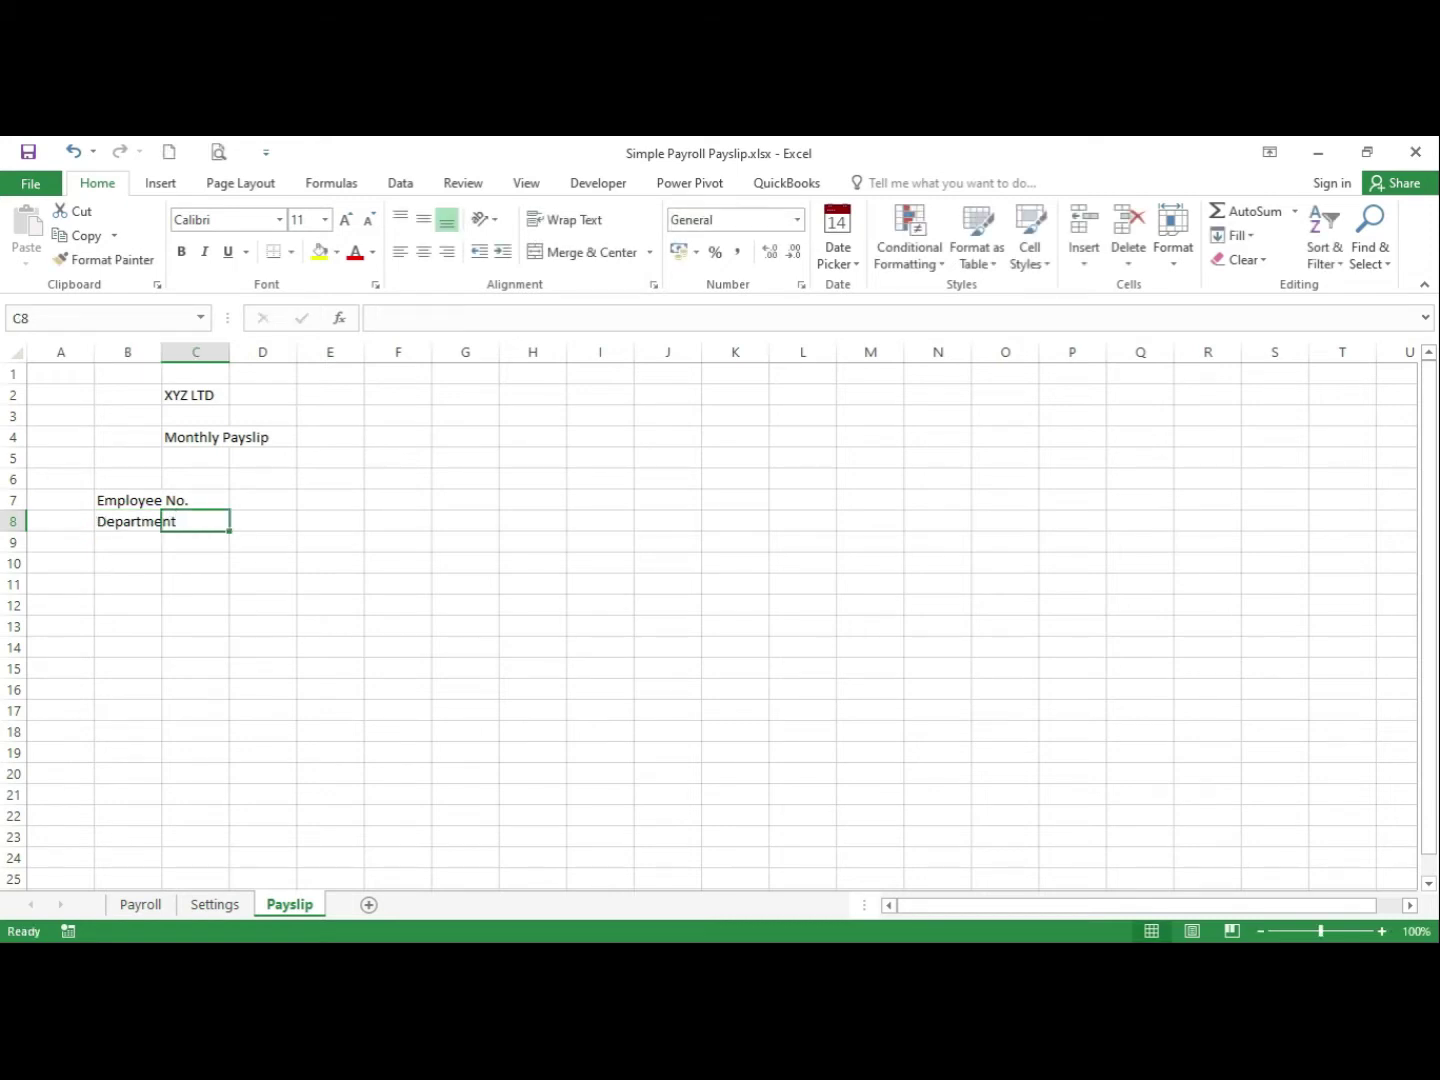
double_click(161, 353)
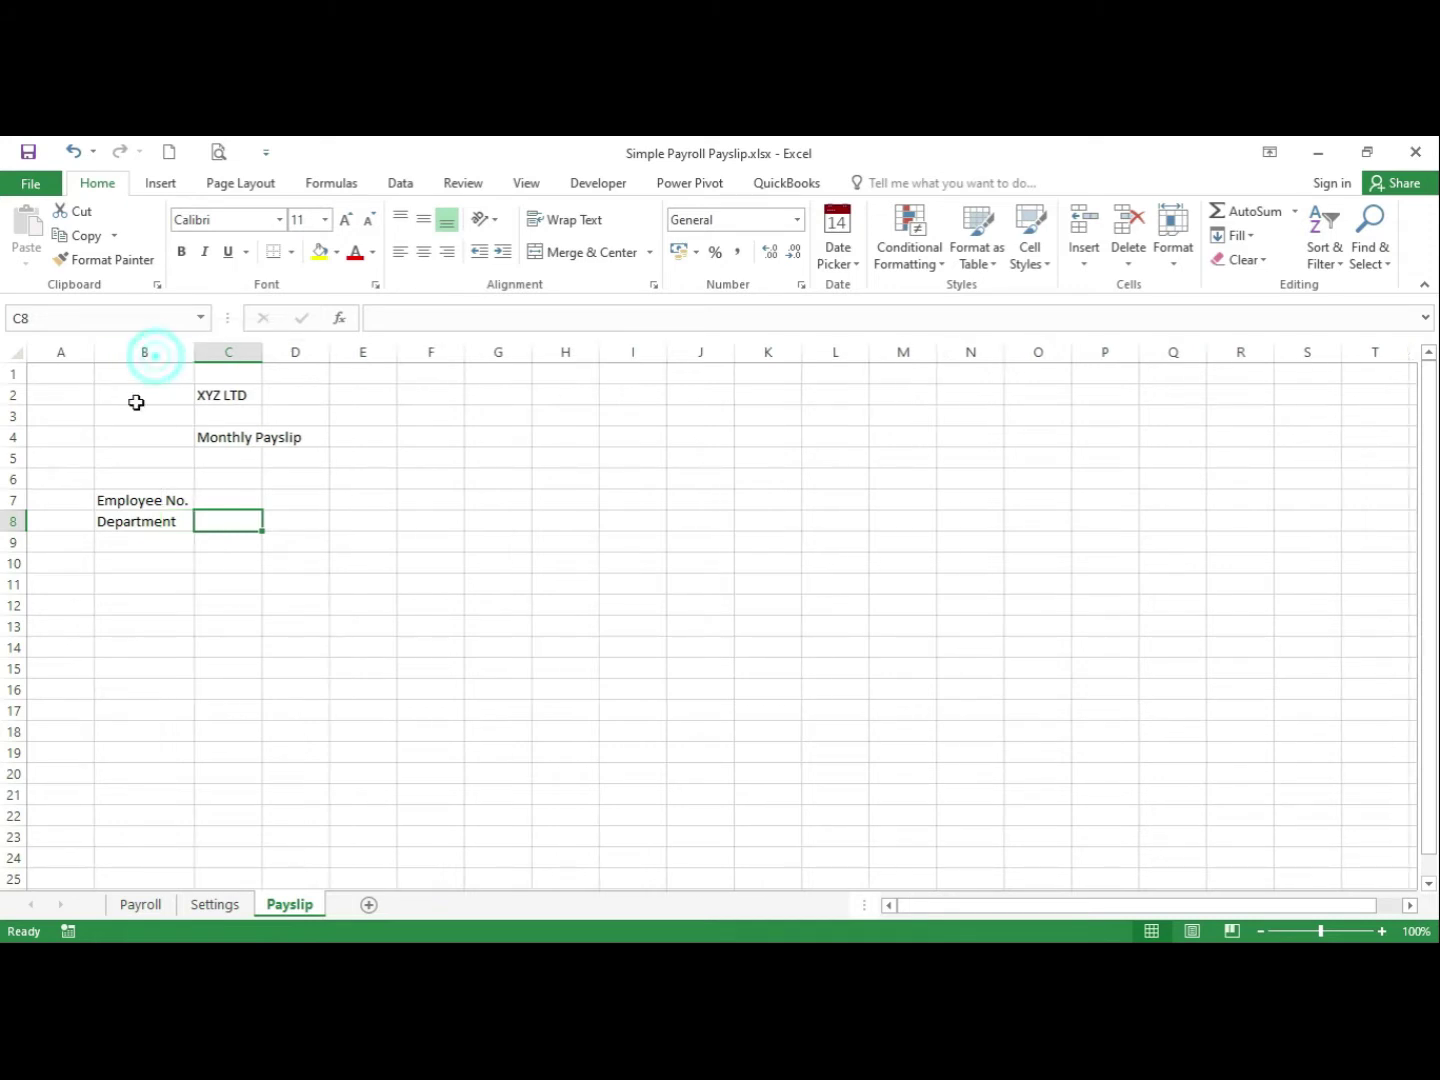
Enter the labels Employee Name in cell D7 and Month & Year in cell D8
click(311, 501)
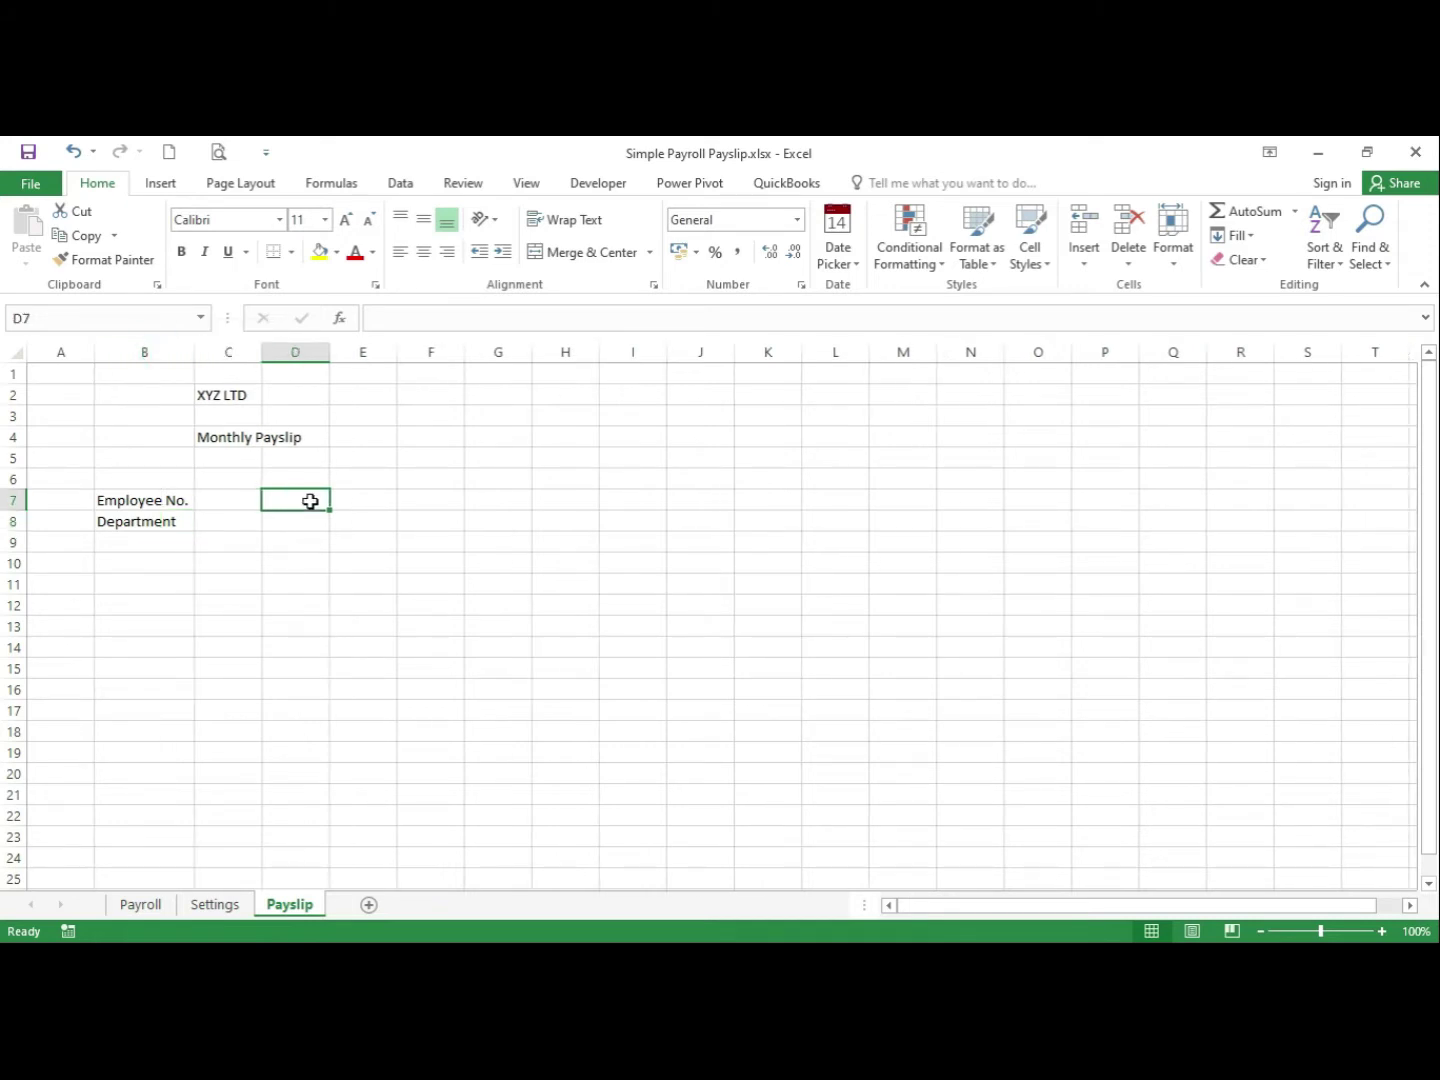
text(Em)
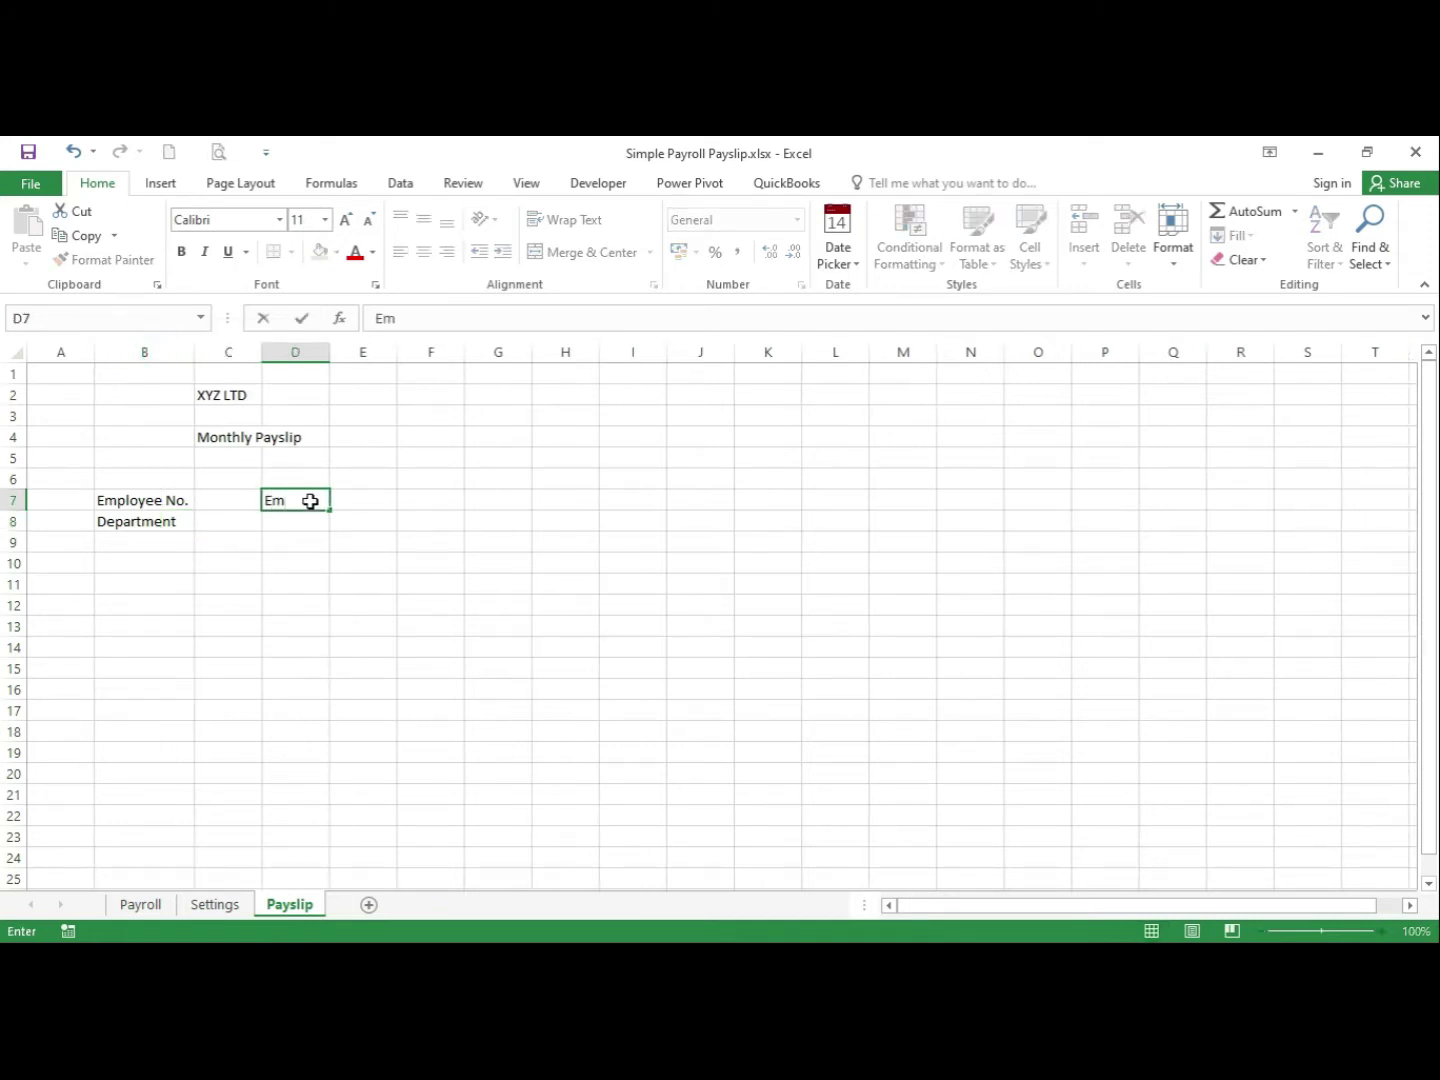
text(ployee Name)
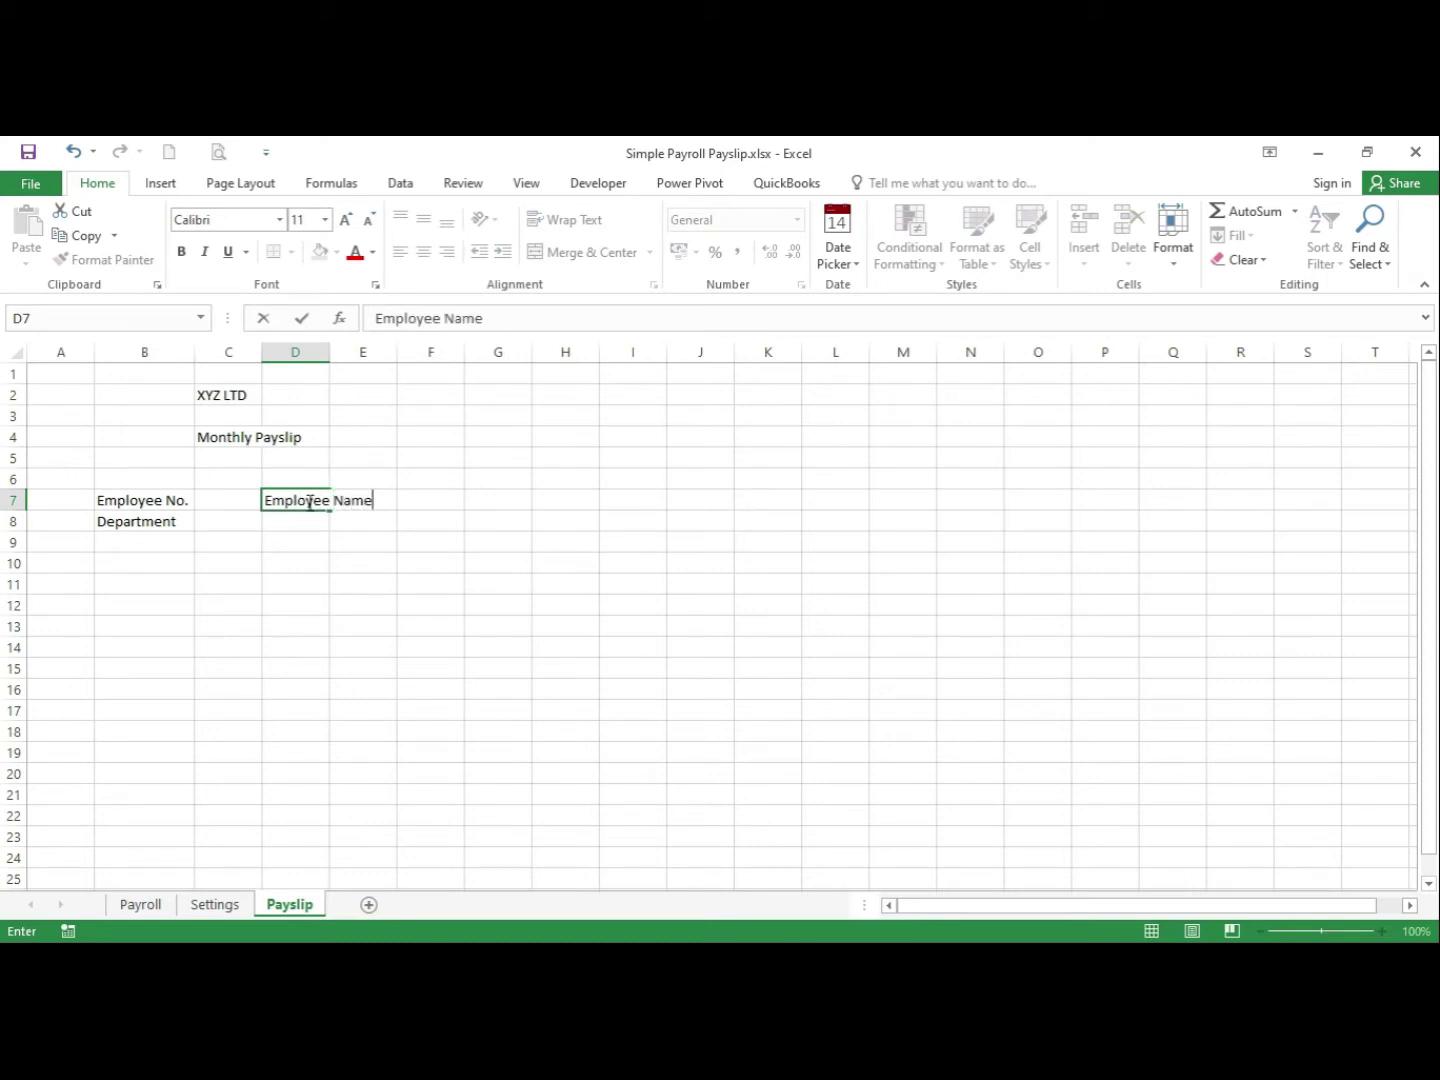
click(302, 517)
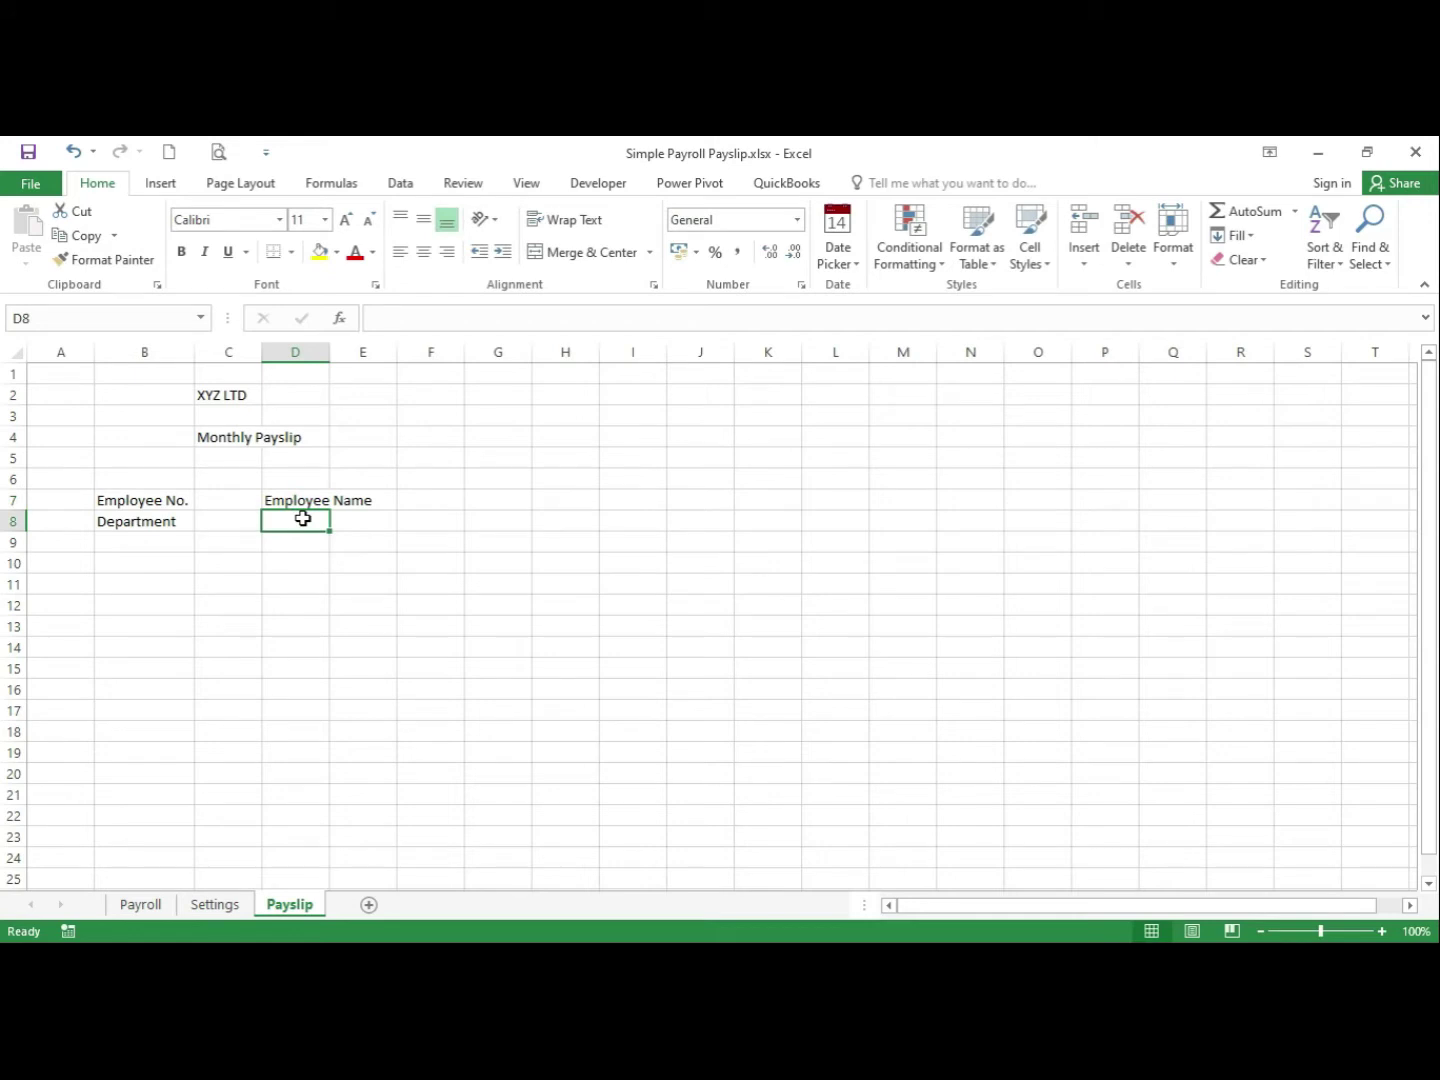
text(Mon)
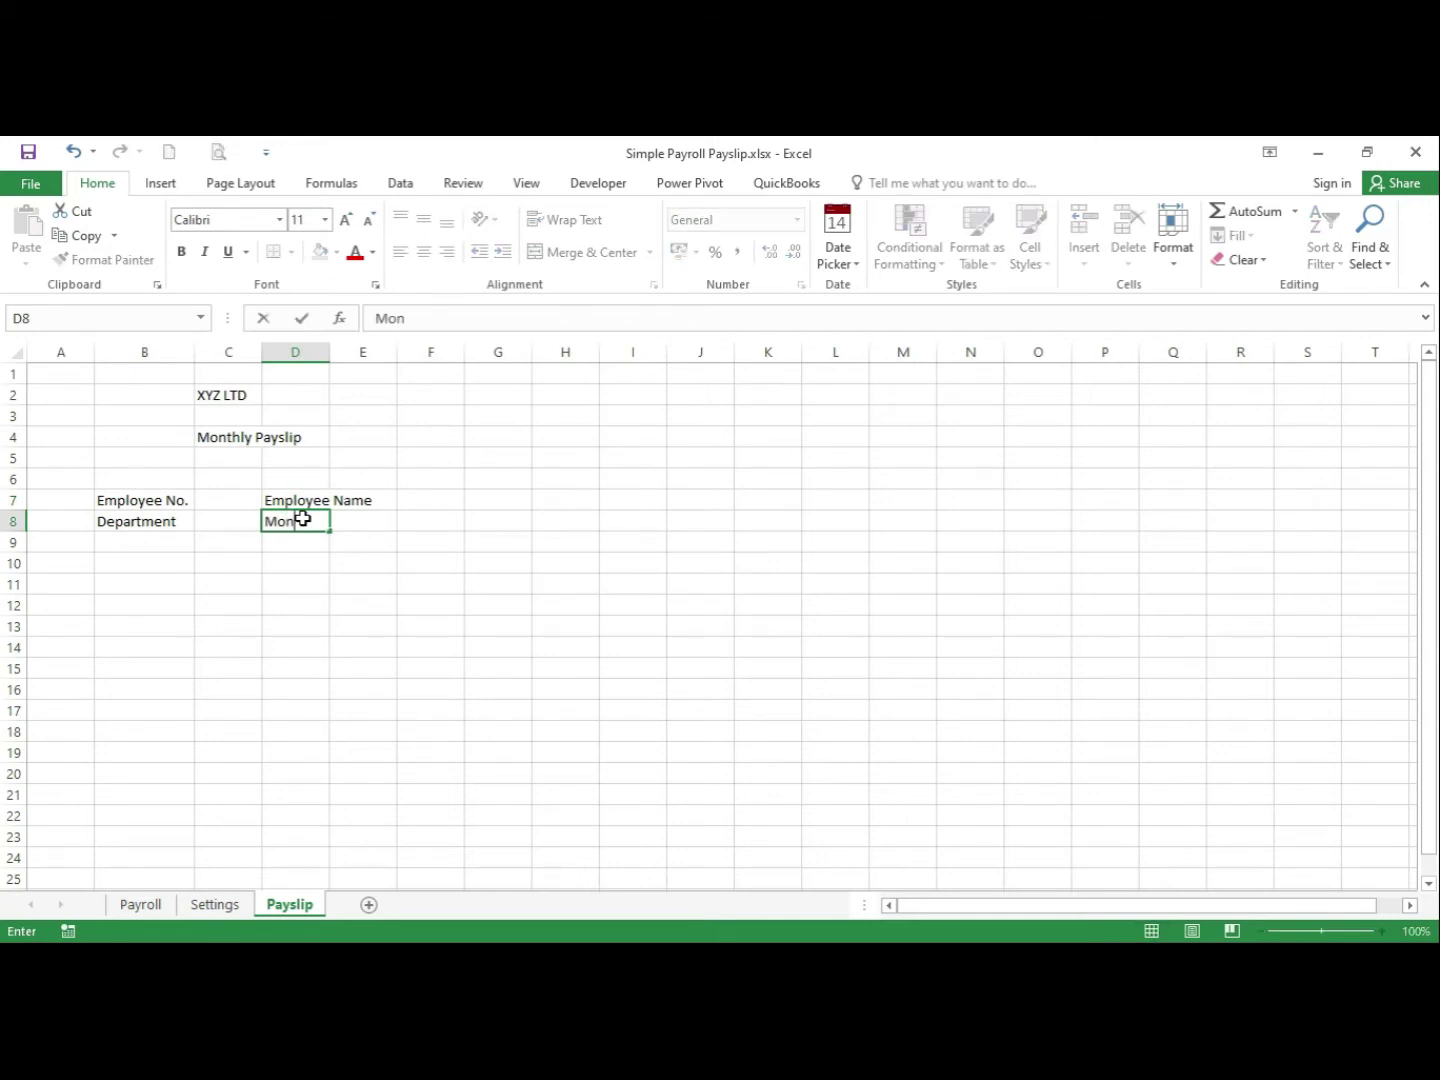
text(th & Year)
click(321, 559)
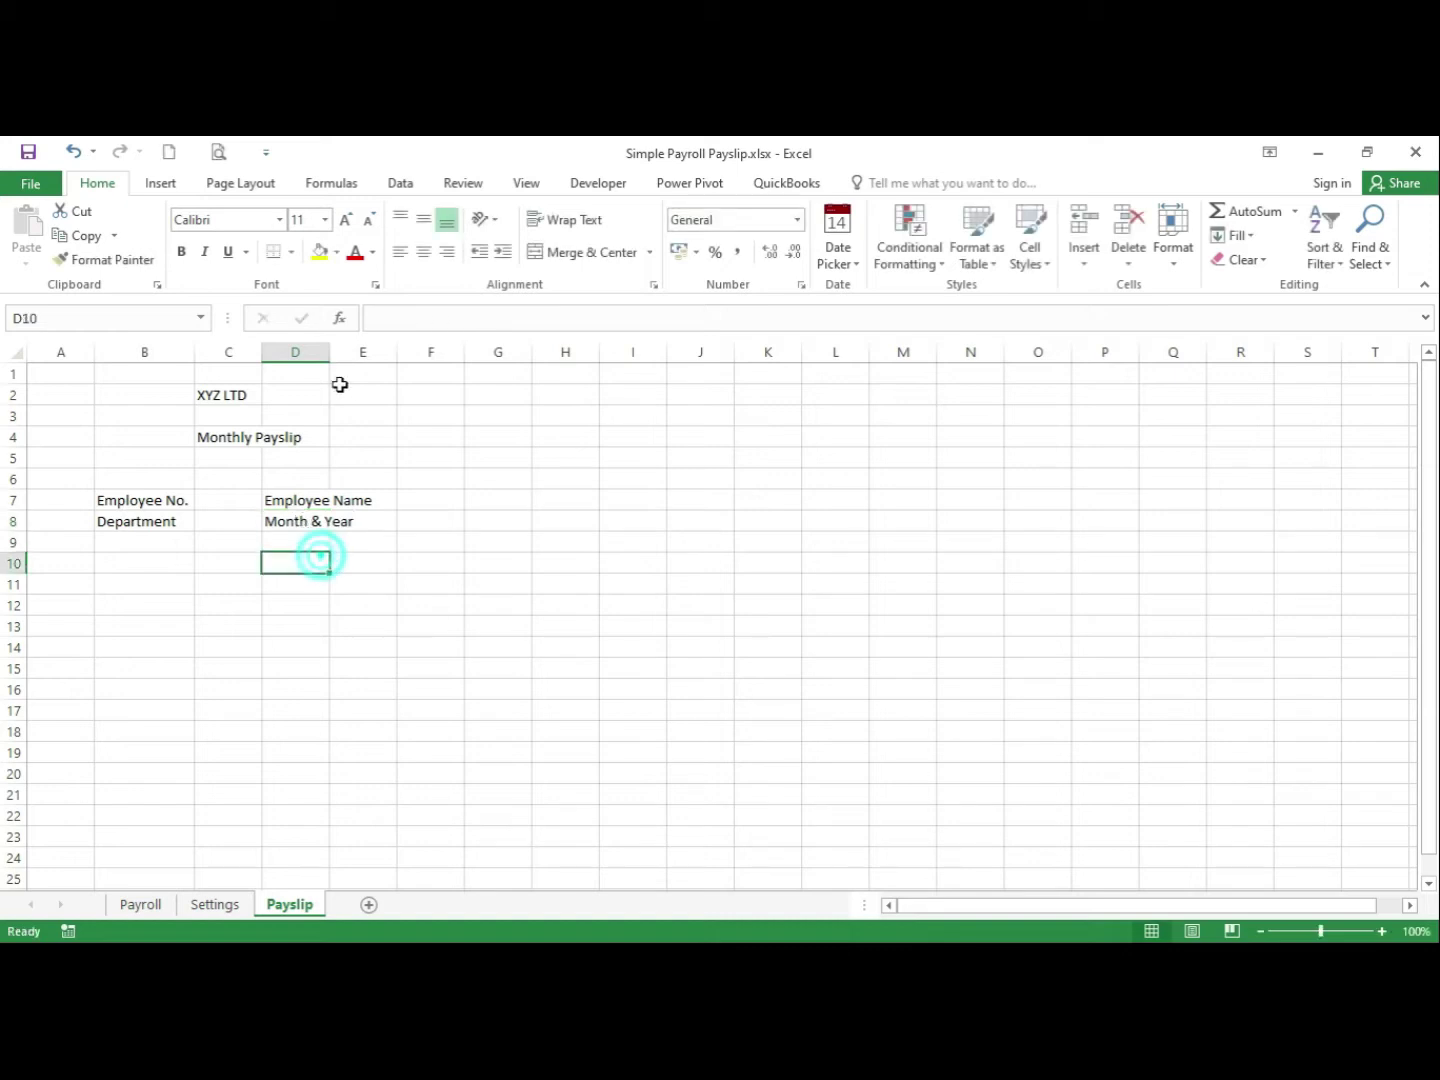
Fit column D's width to its labels and widen columns B, C and E of the payslip
double_click(329, 352)
drag(260, 360, 320, 368)
drag(508, 354, 633, 366)
click(622, 368)
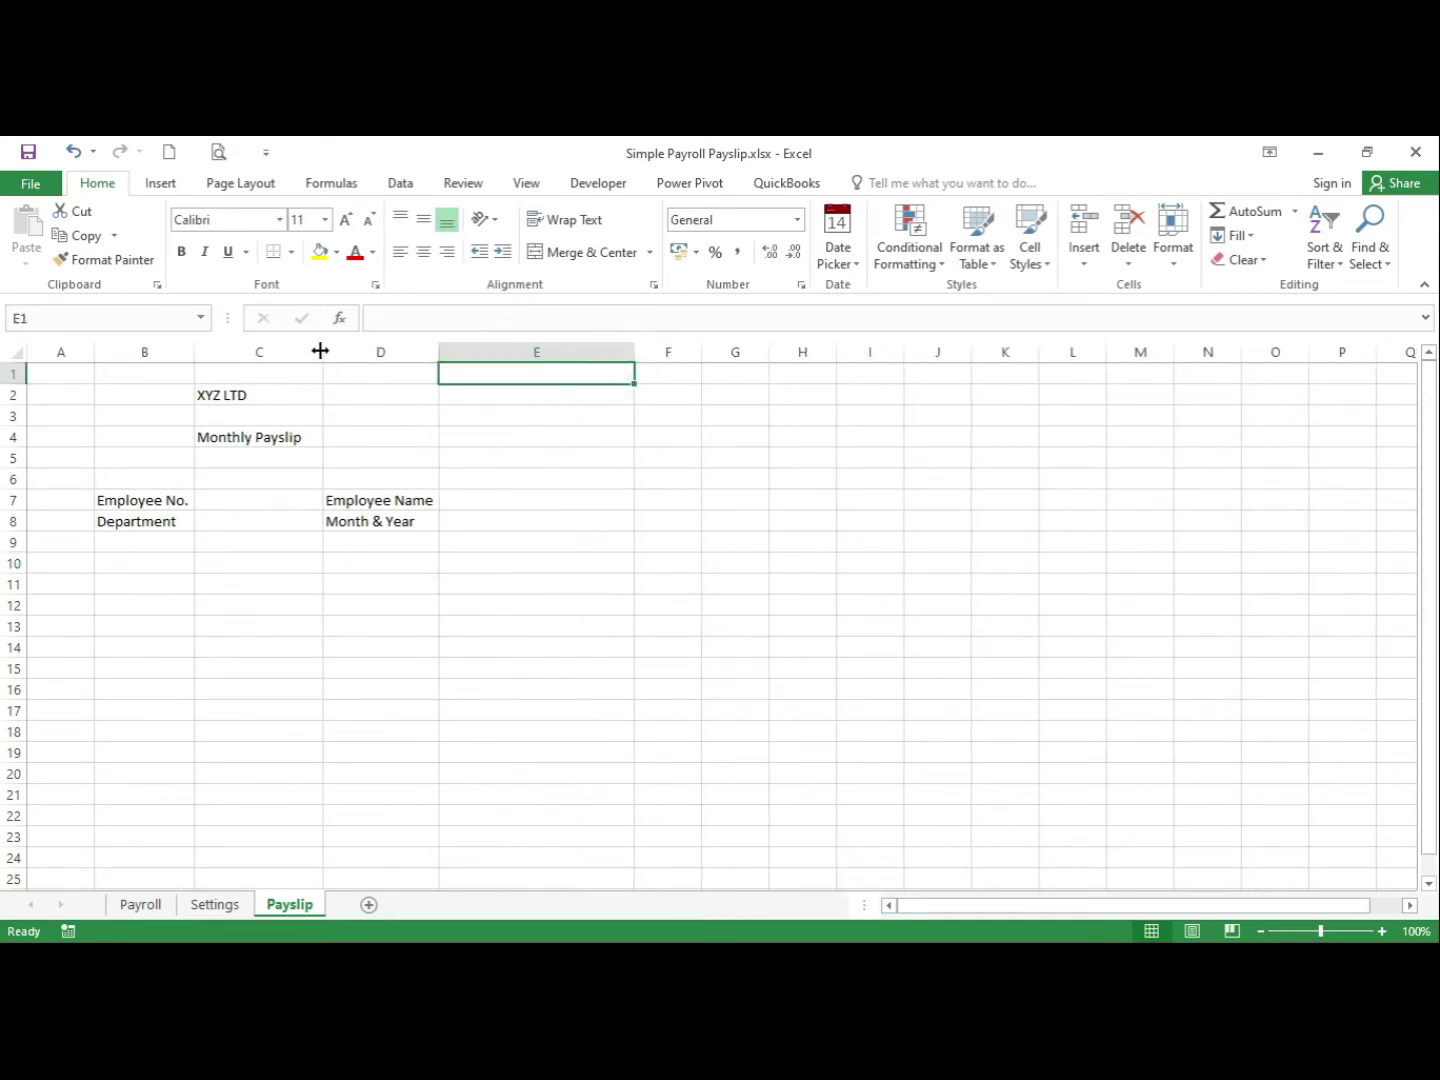
drag(321, 353, 338, 358)
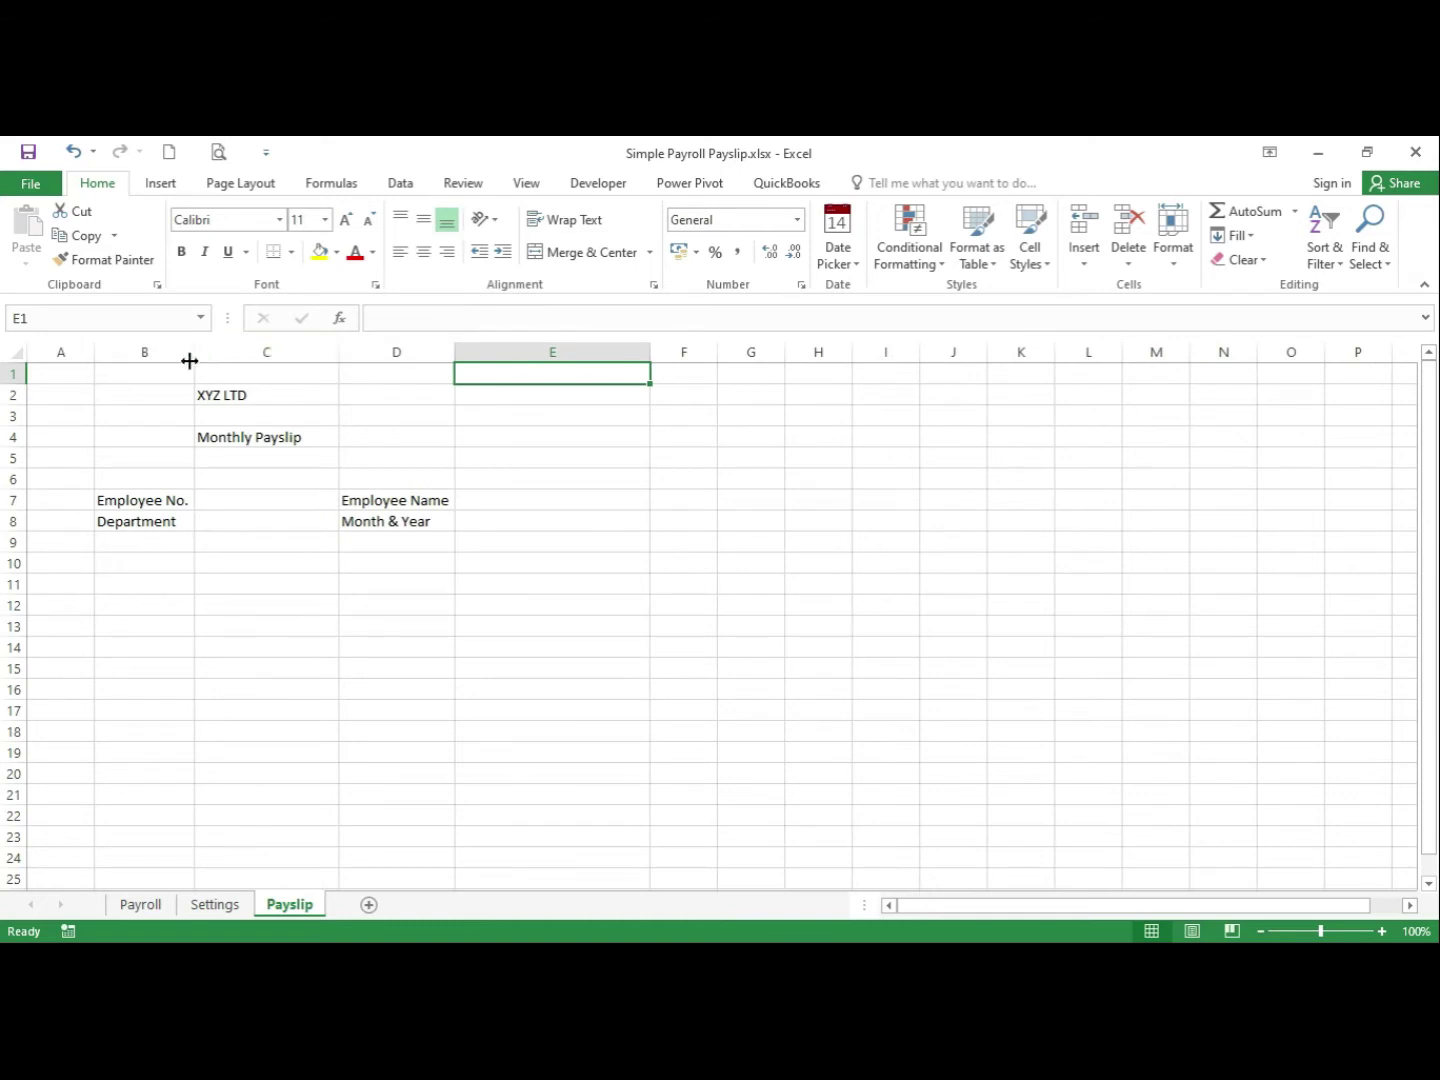
drag(189, 360, 237, 361)
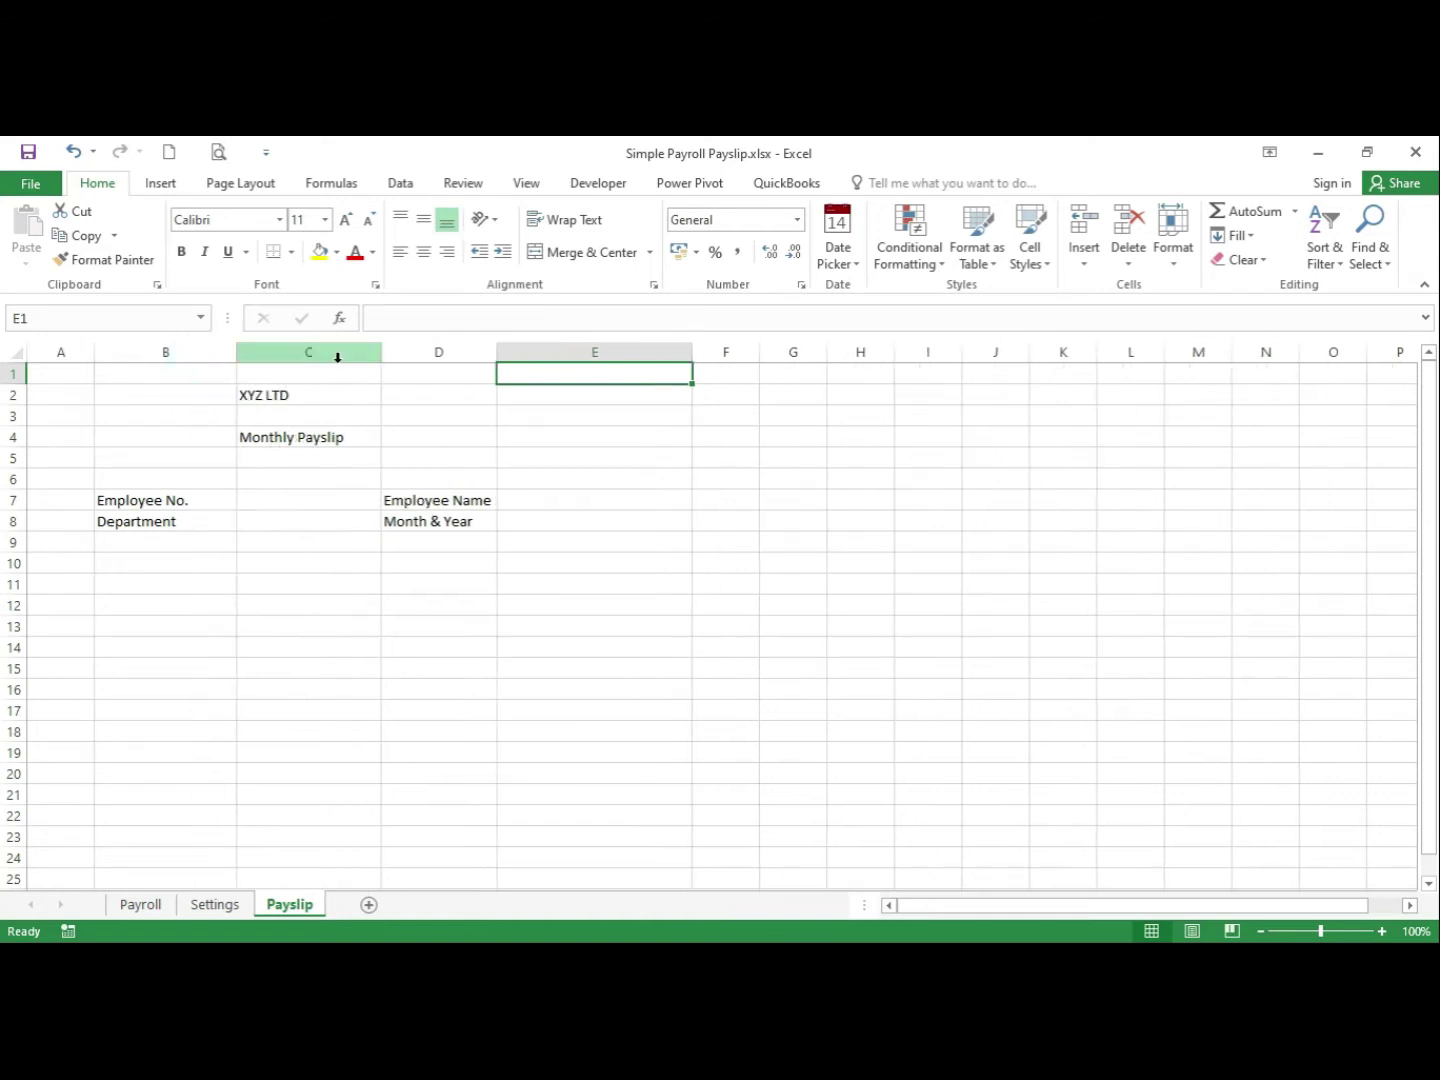
drag(384, 361, 409, 355)
click(286, 604)
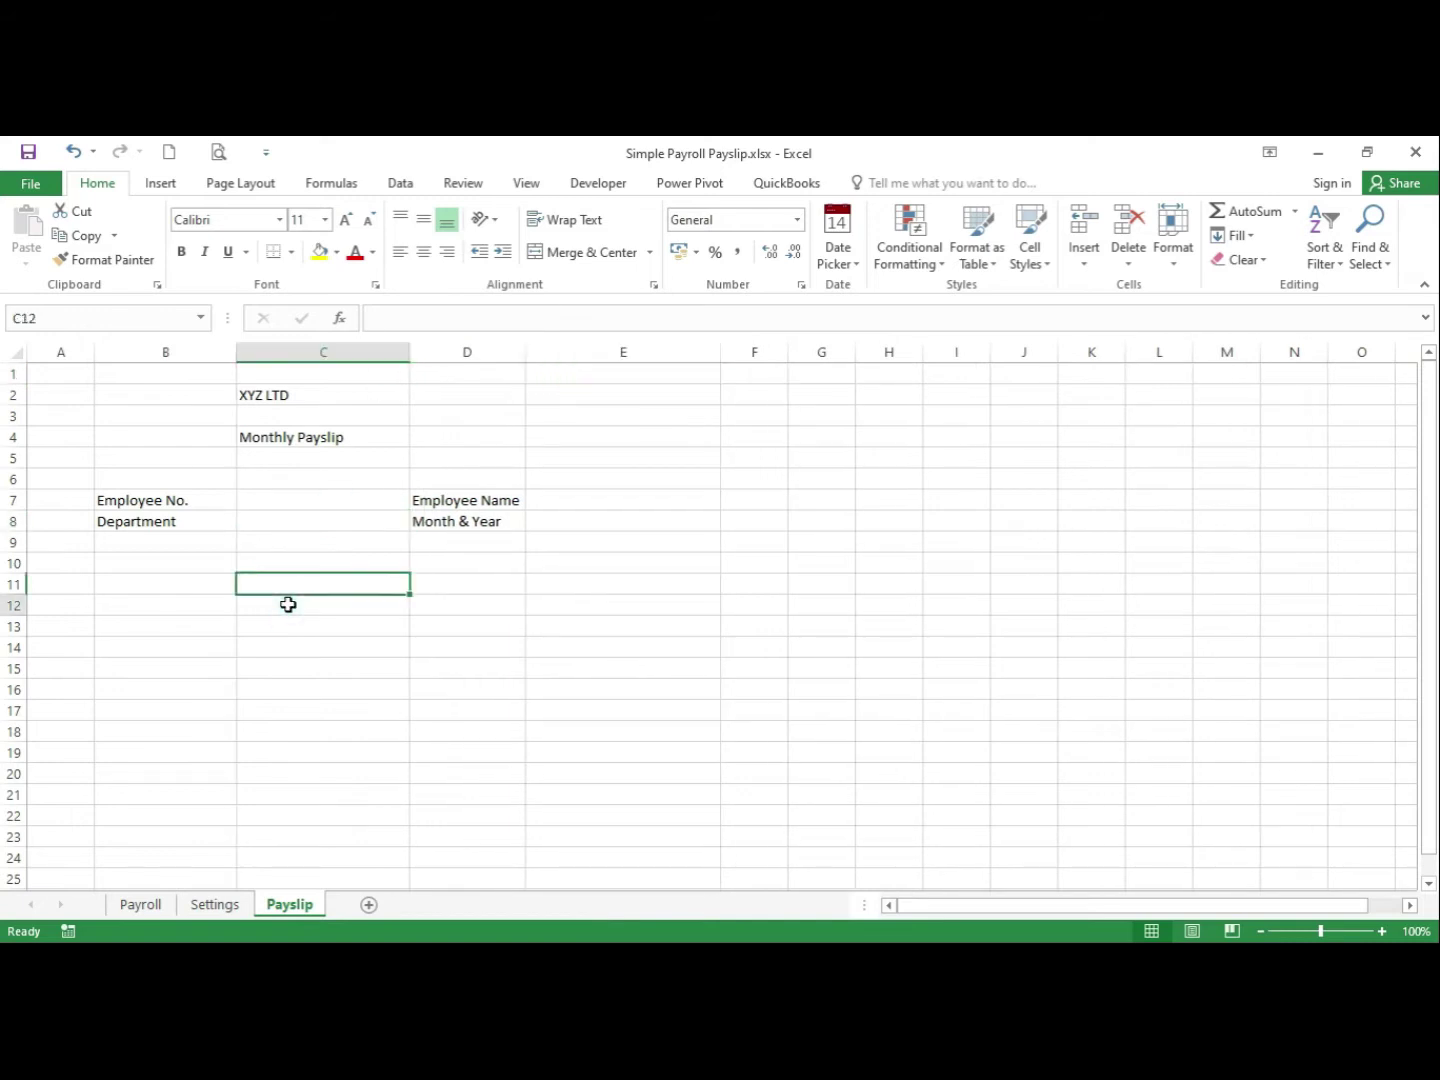
Enter the section headings Earnings in cell B10 and Deductions in cell D10
click(141, 568)
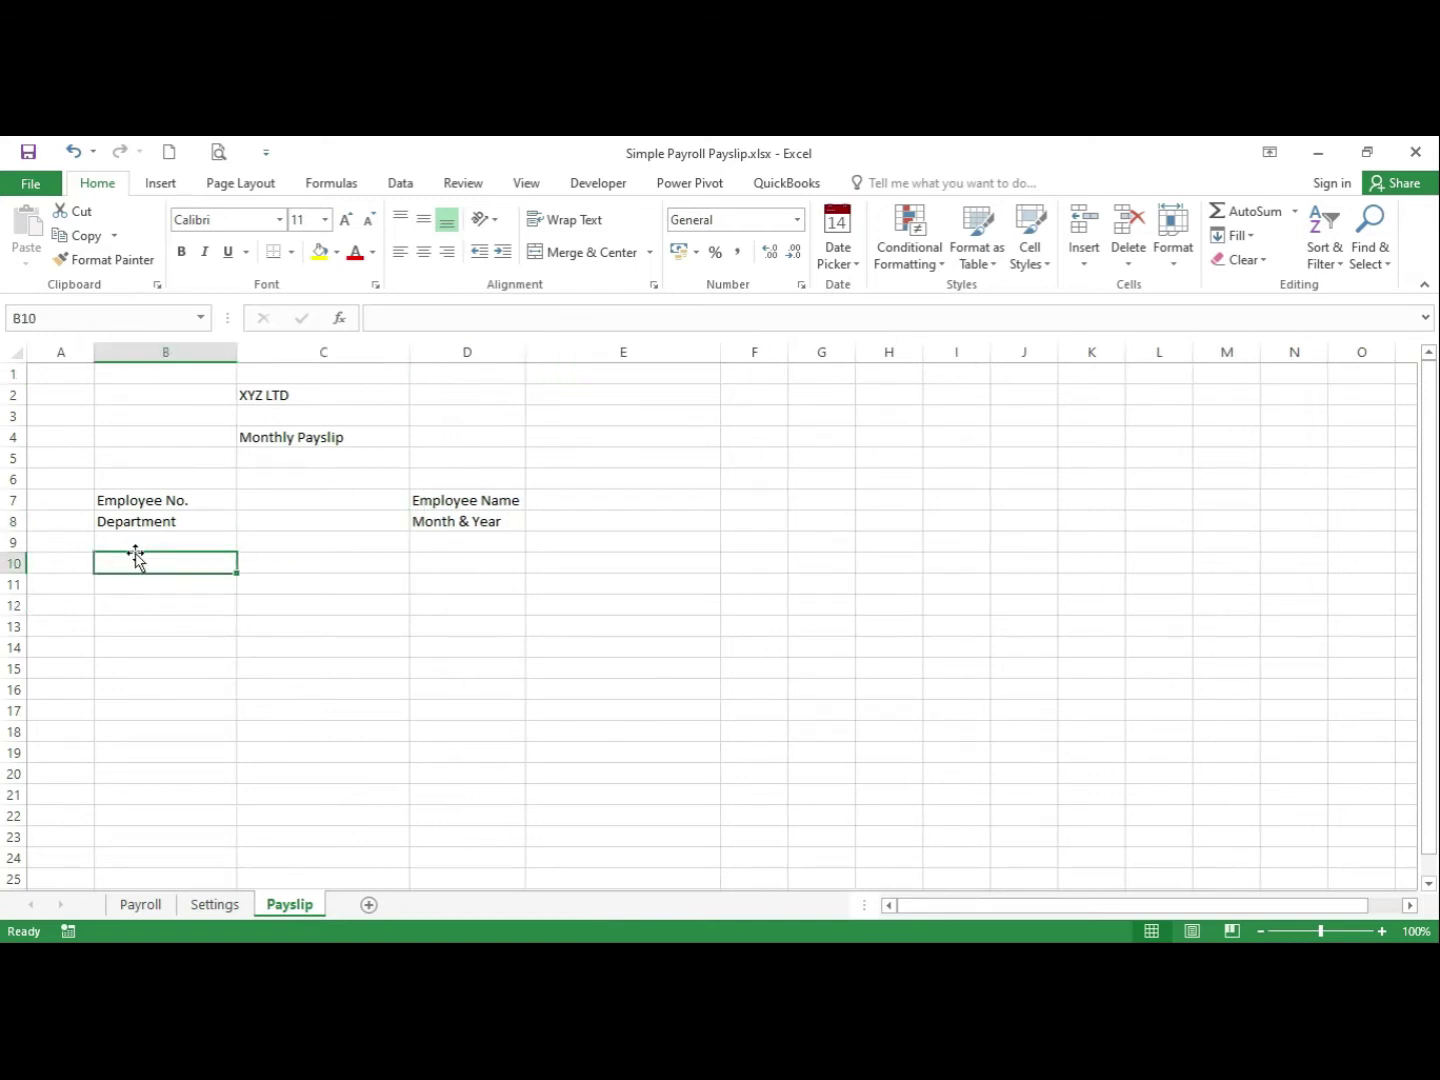
text(Ear)
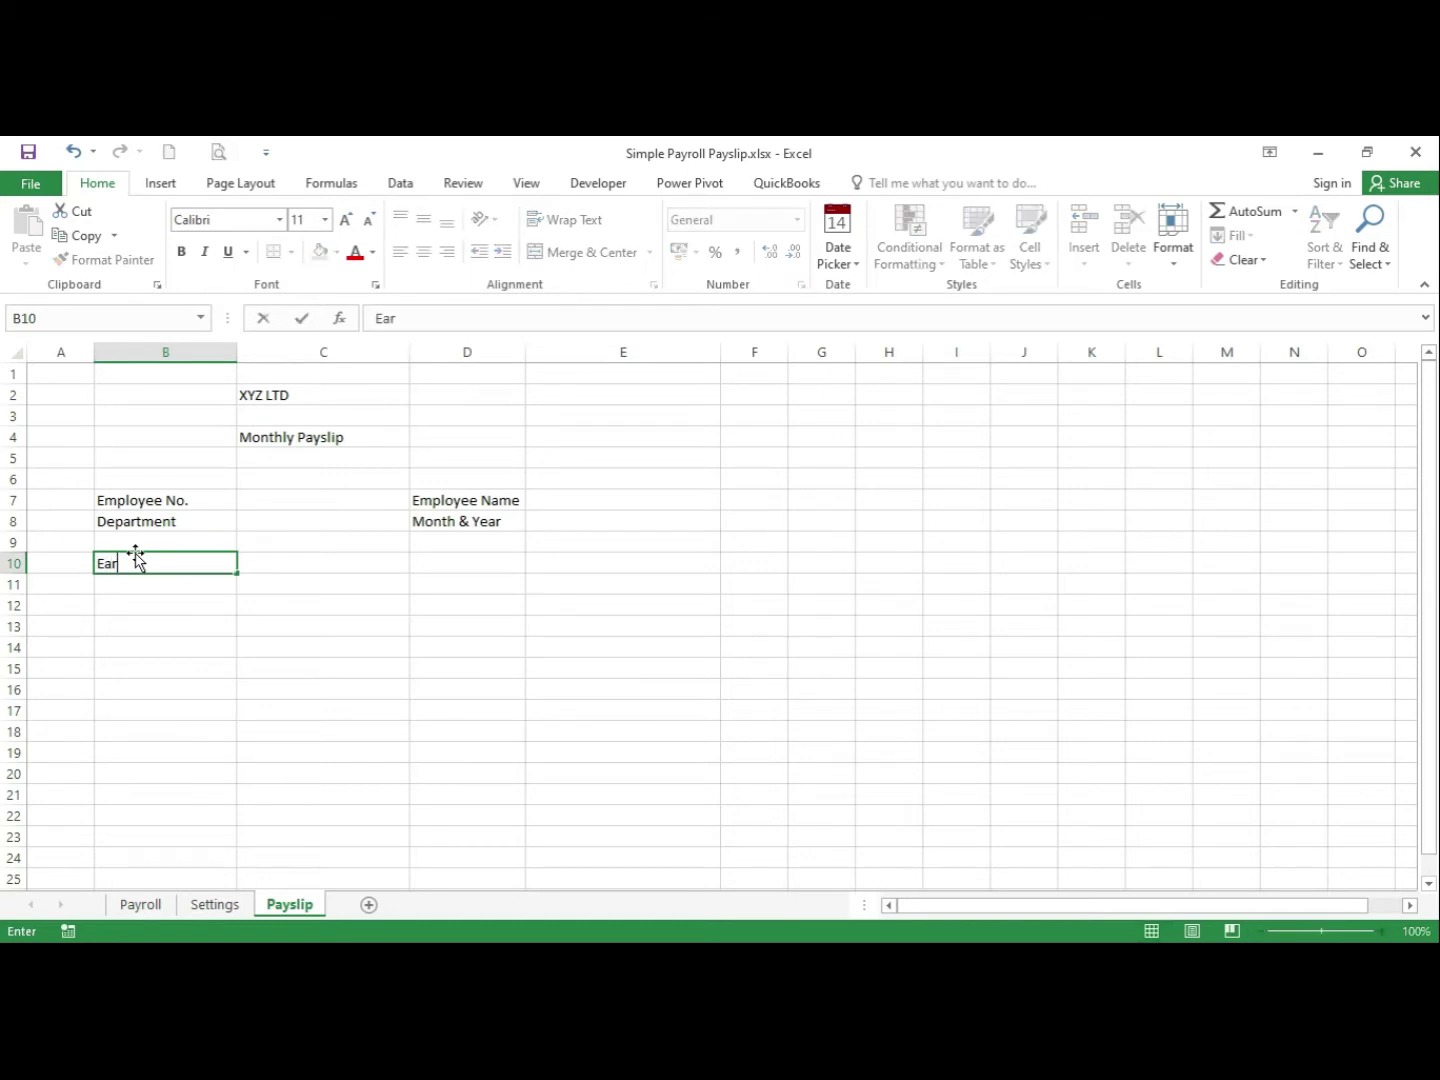
text(nings)
click(419, 563)
text(De)
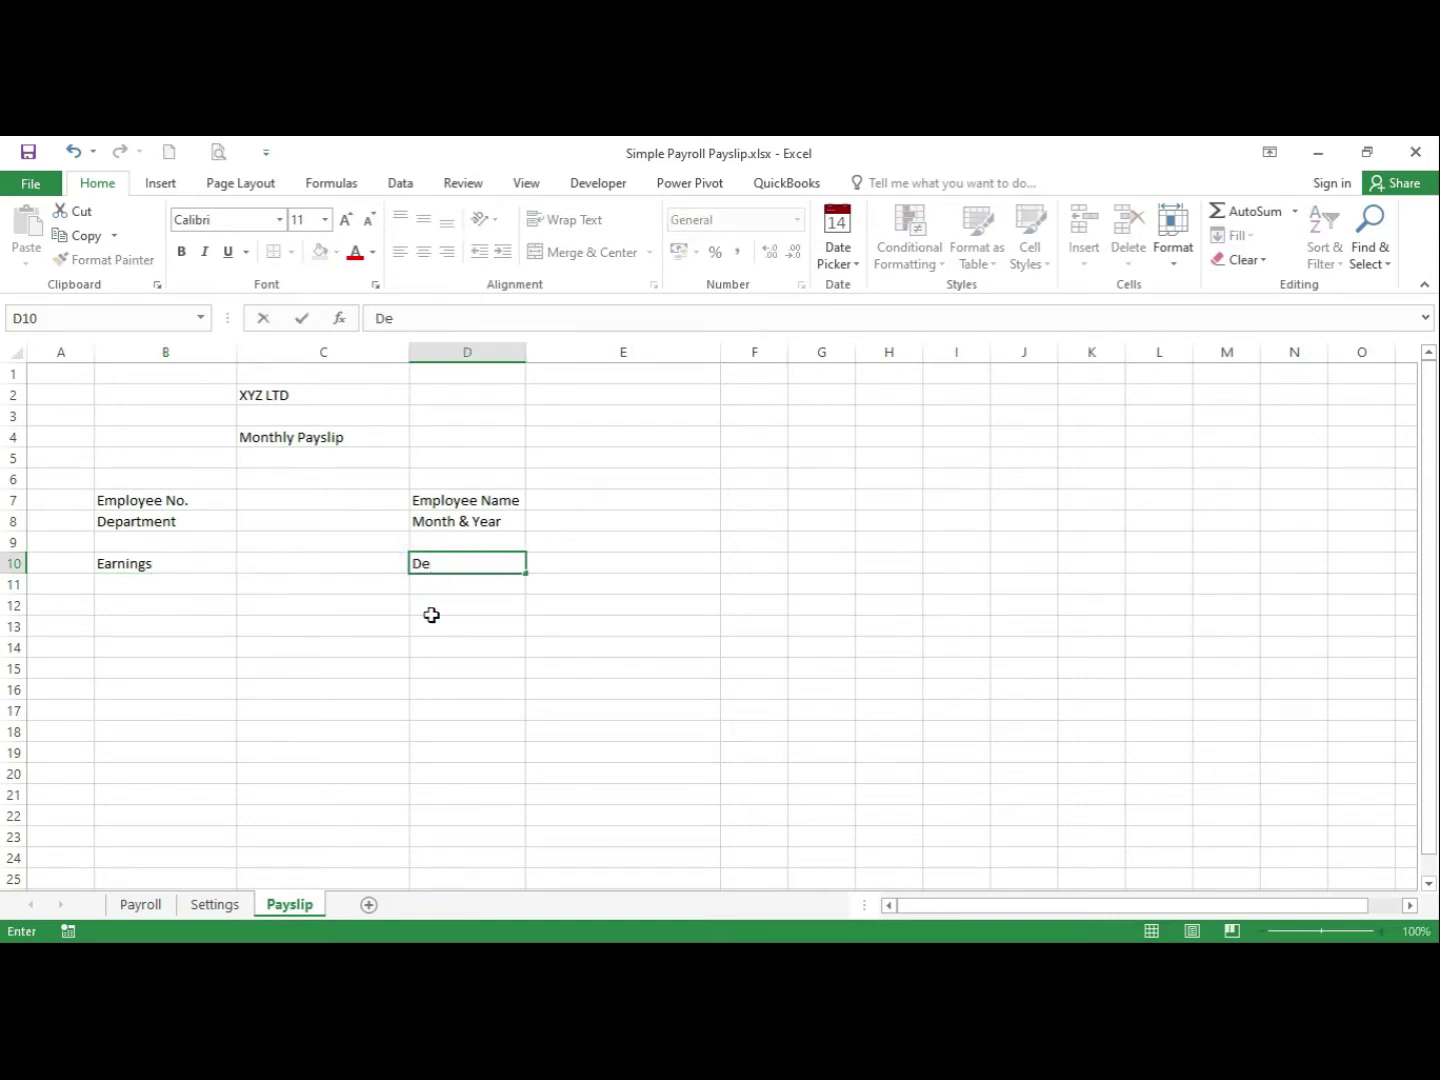
text(ductions)
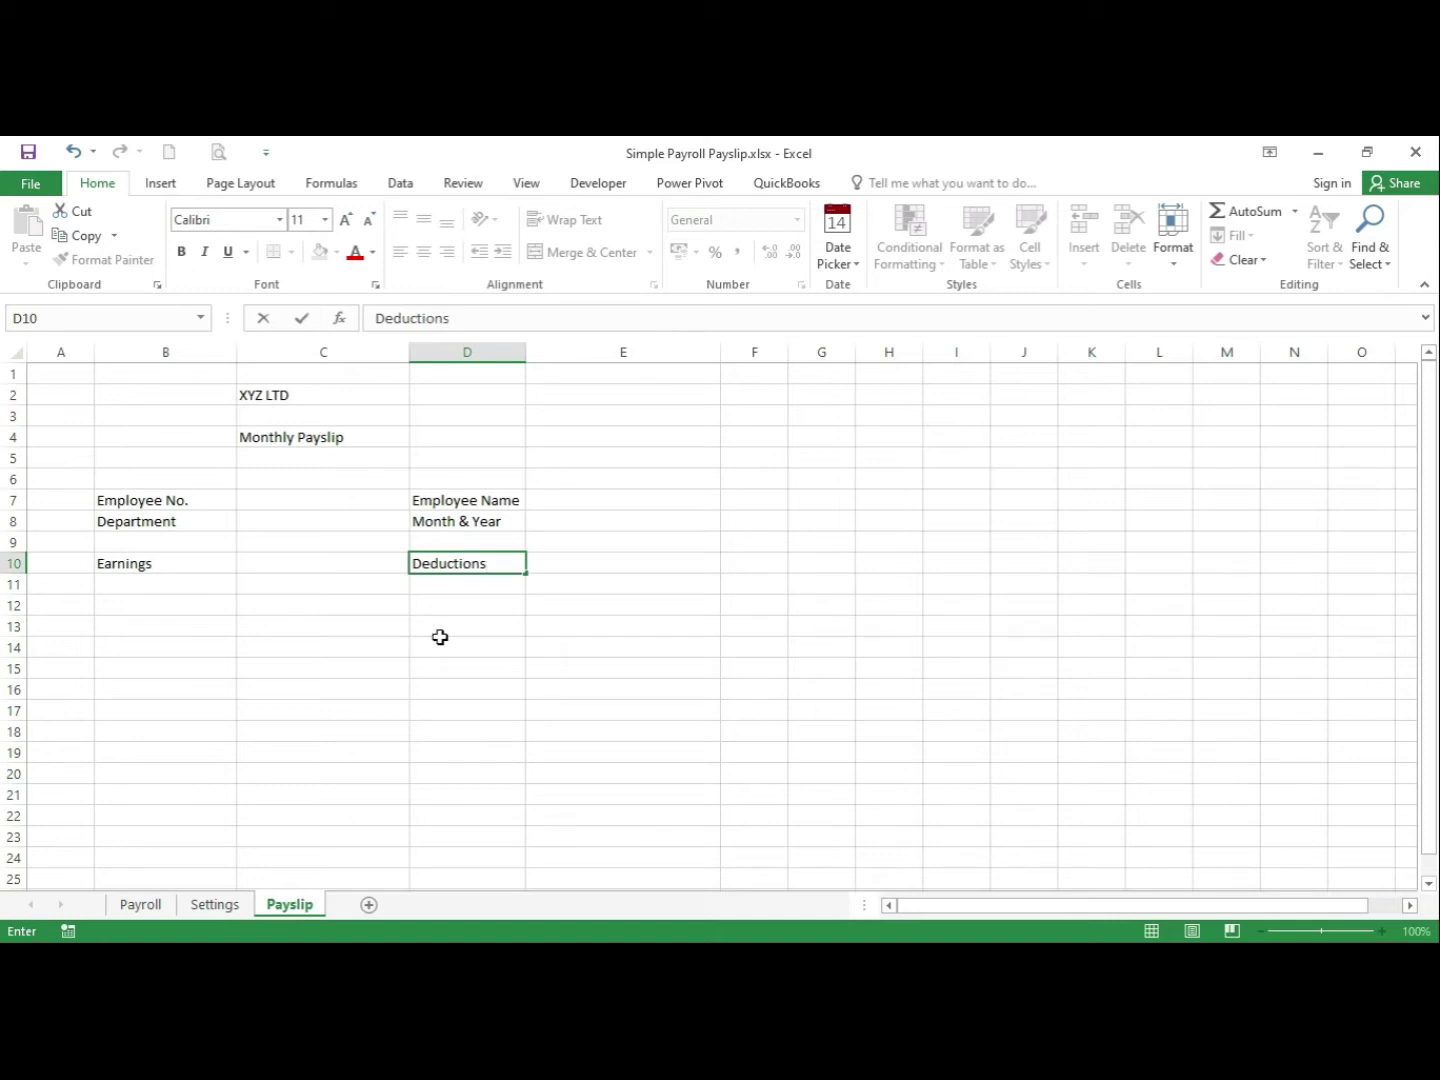
Copy the Payroll headings from BASIC SALARY to RISK ALL and paste them as transposed values on the Payslip sheet starting at B11
click(440, 637)
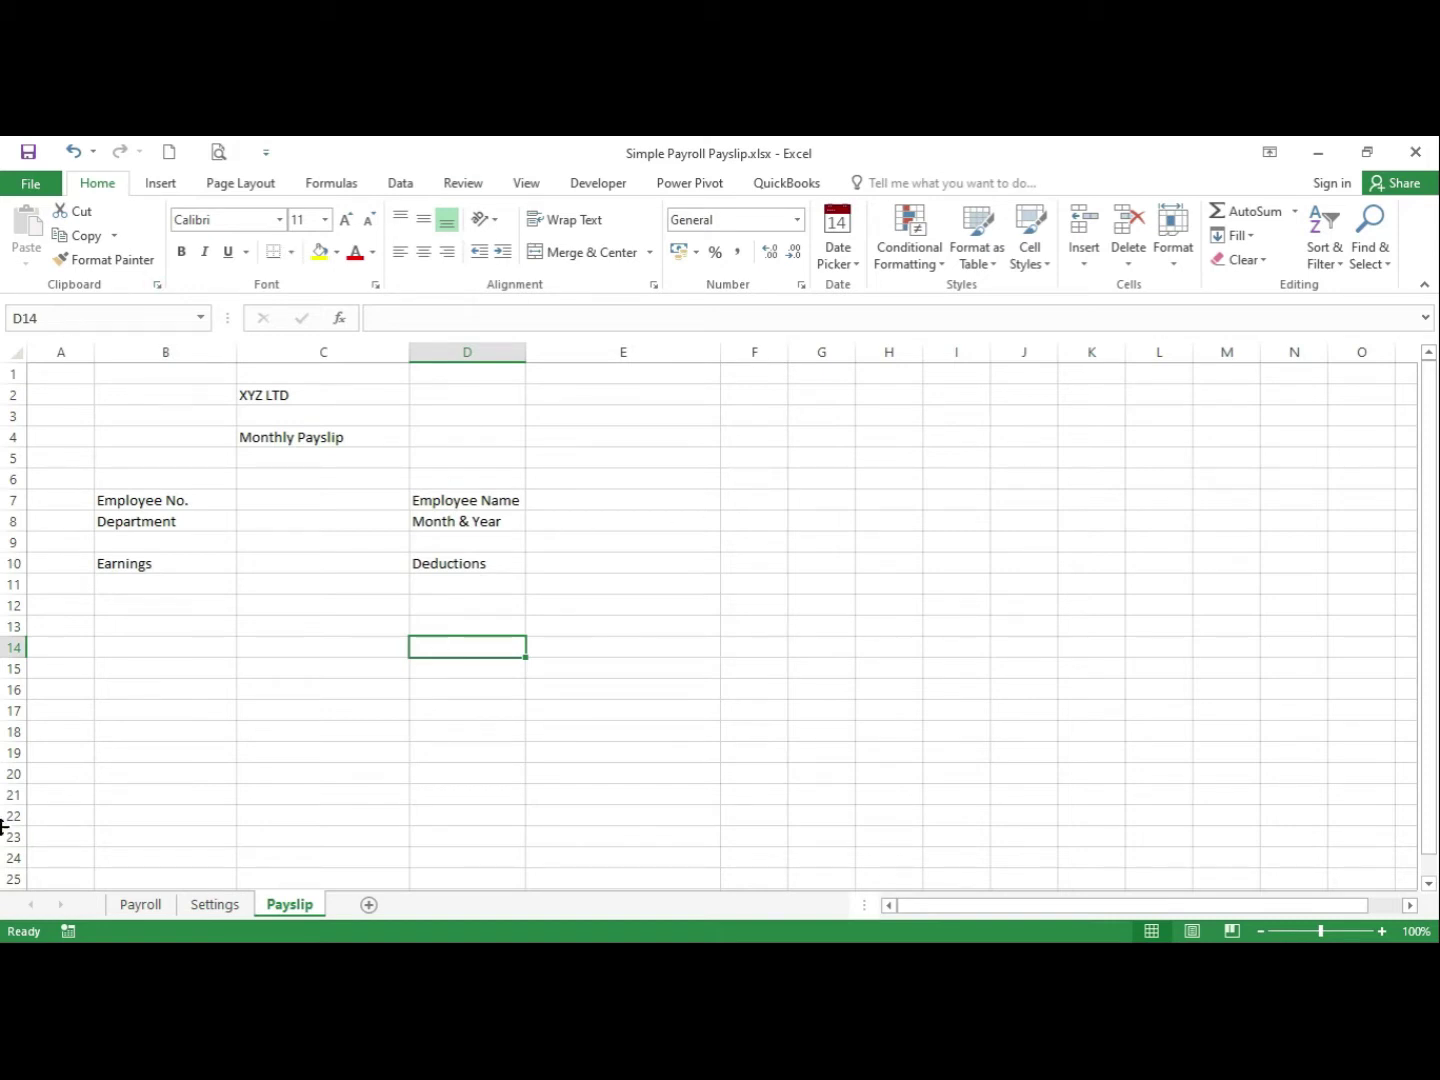
click(146, 905)
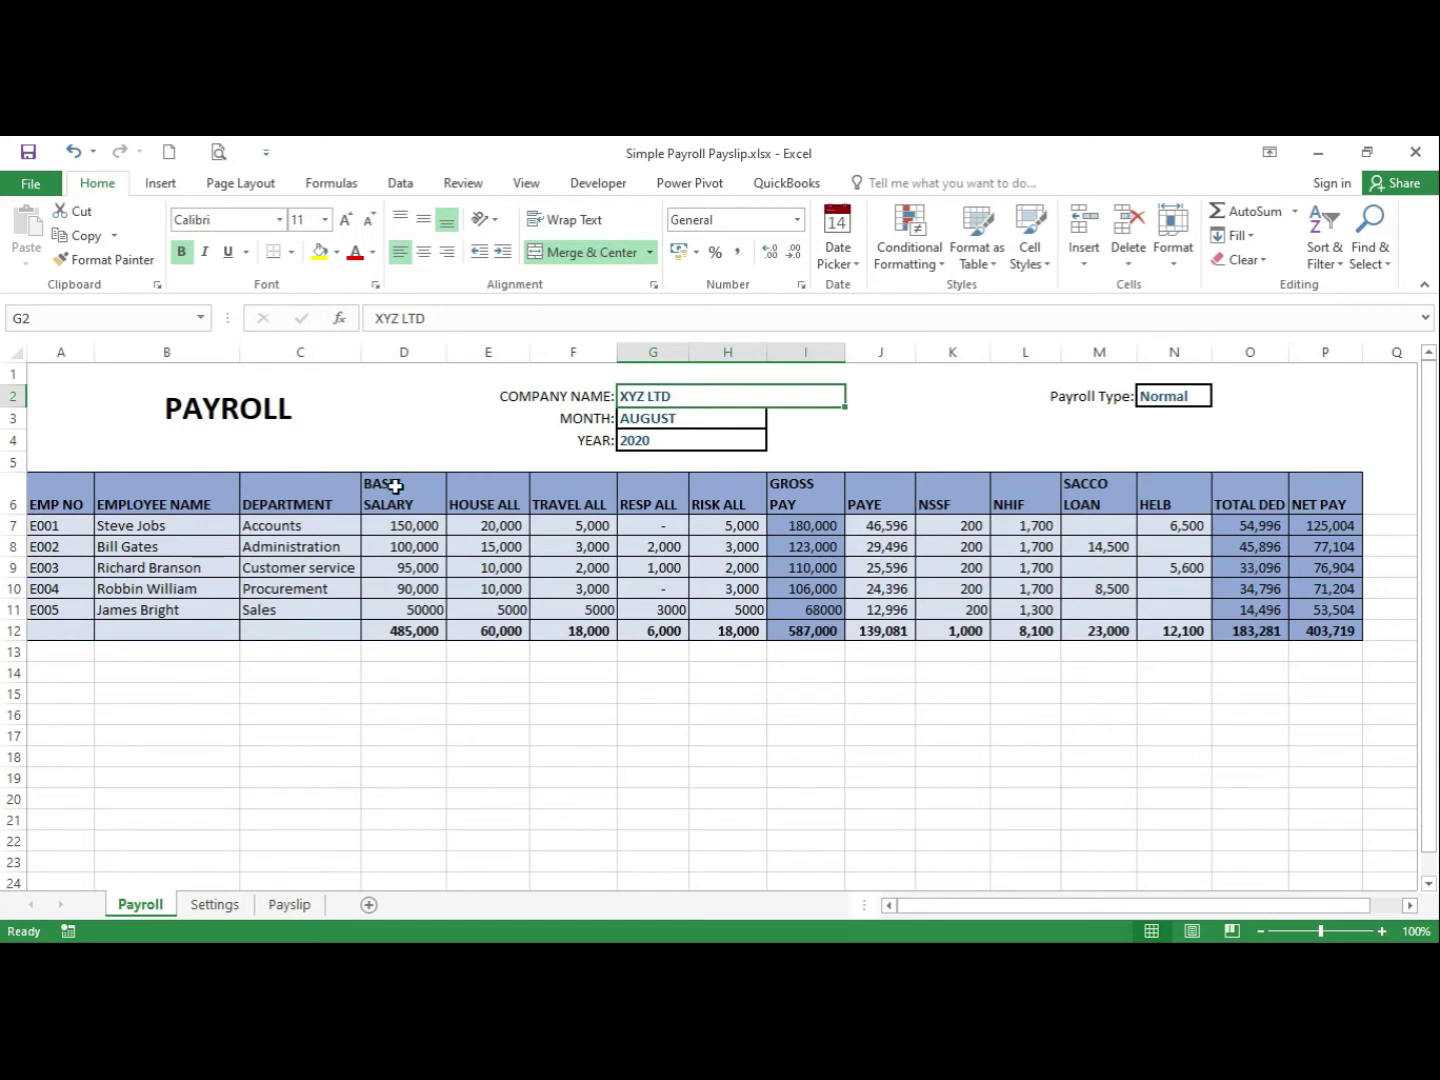
drag(394, 486, 703, 490)
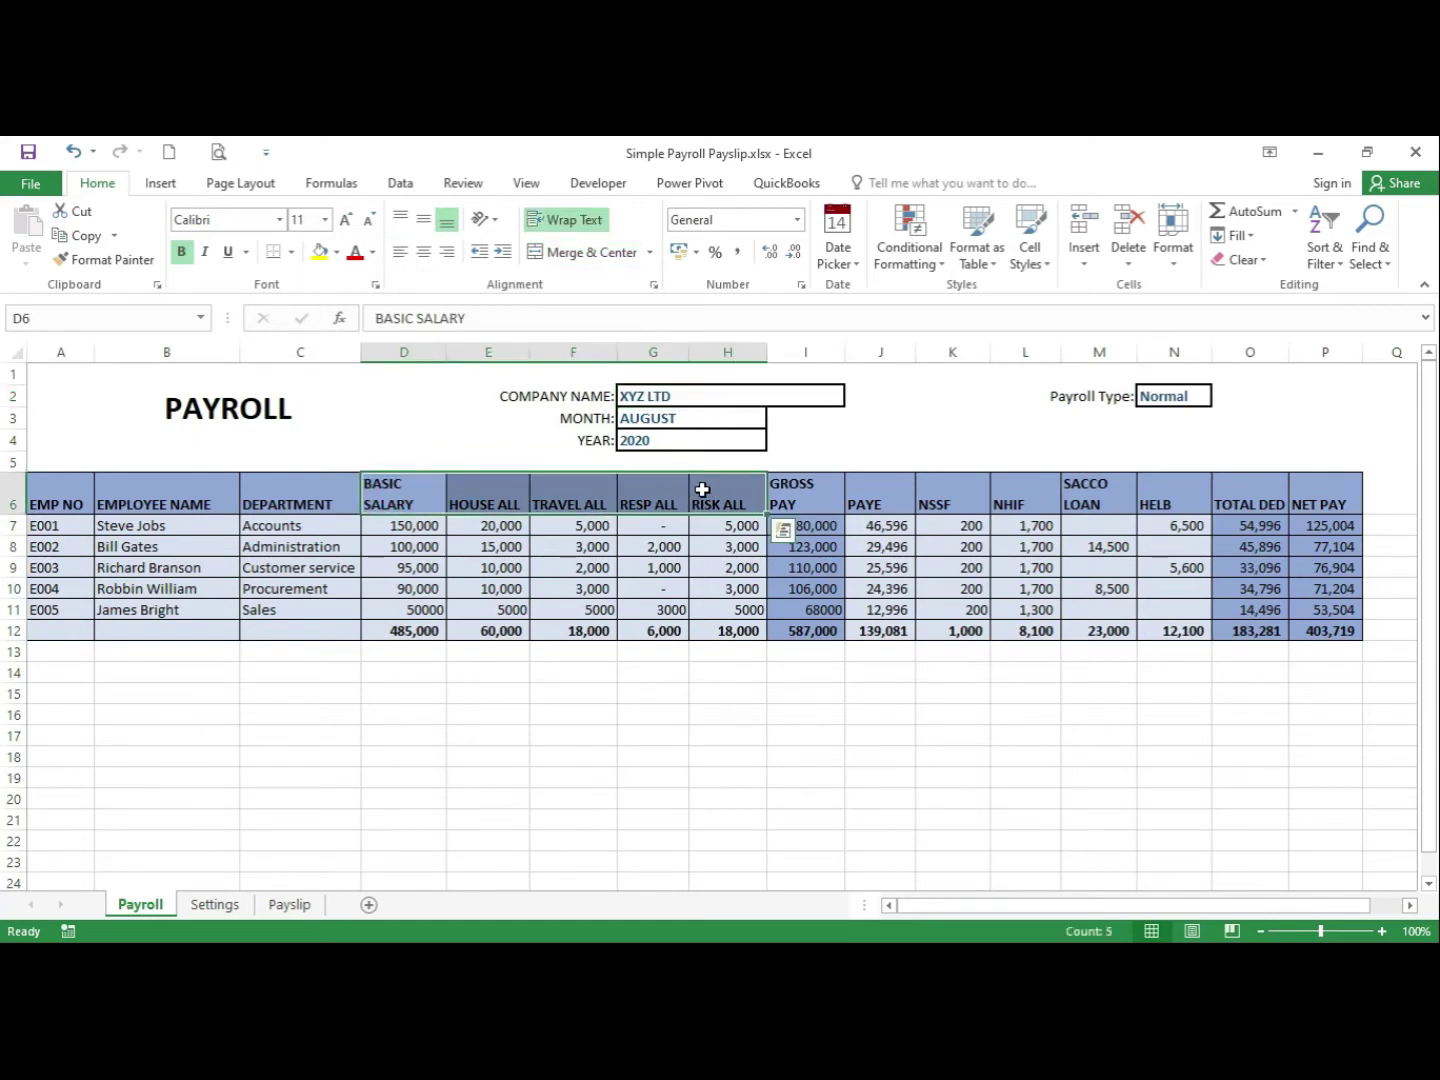
key(ctrl+c)
click(285, 908)
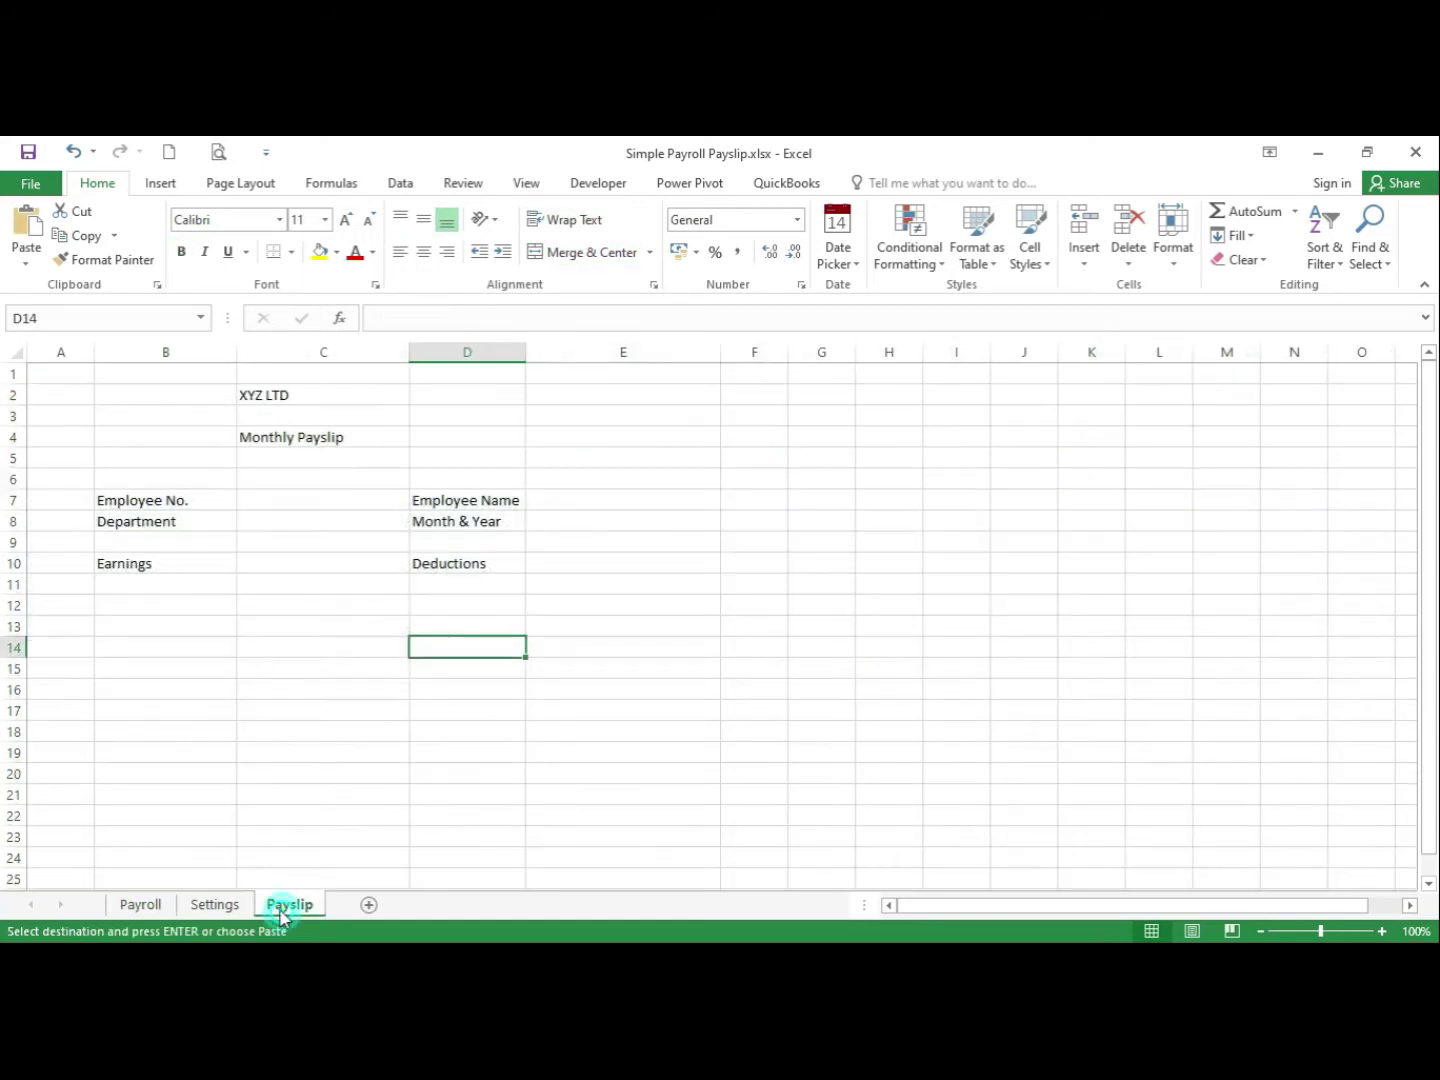
right_click(137, 588)
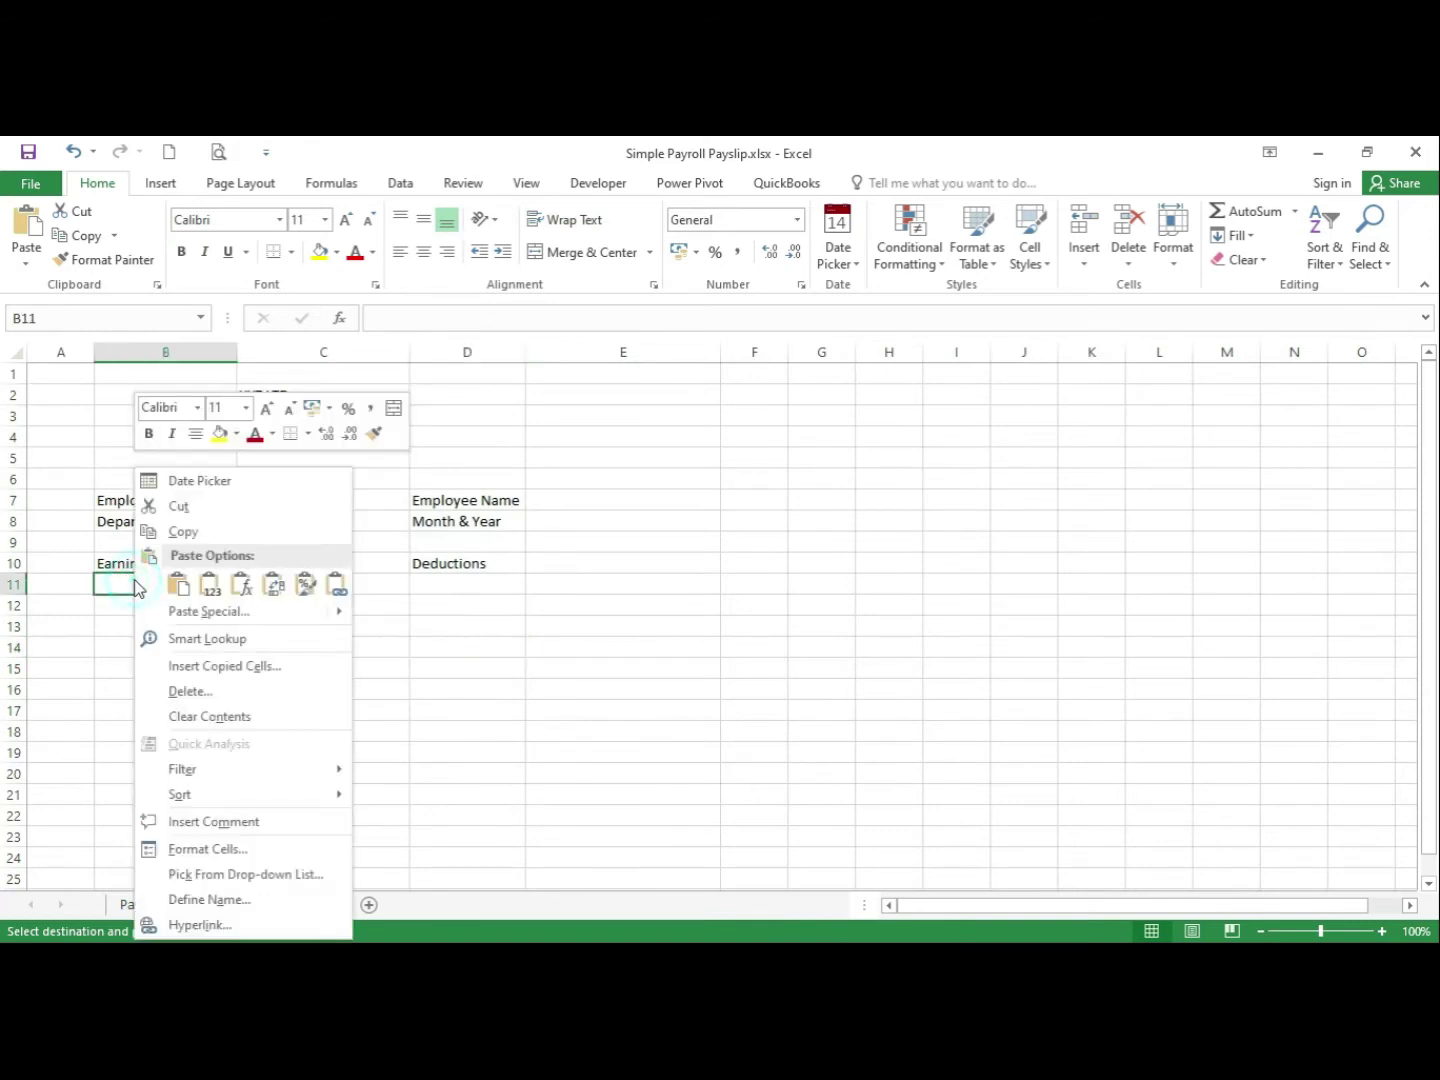
click(229, 610)
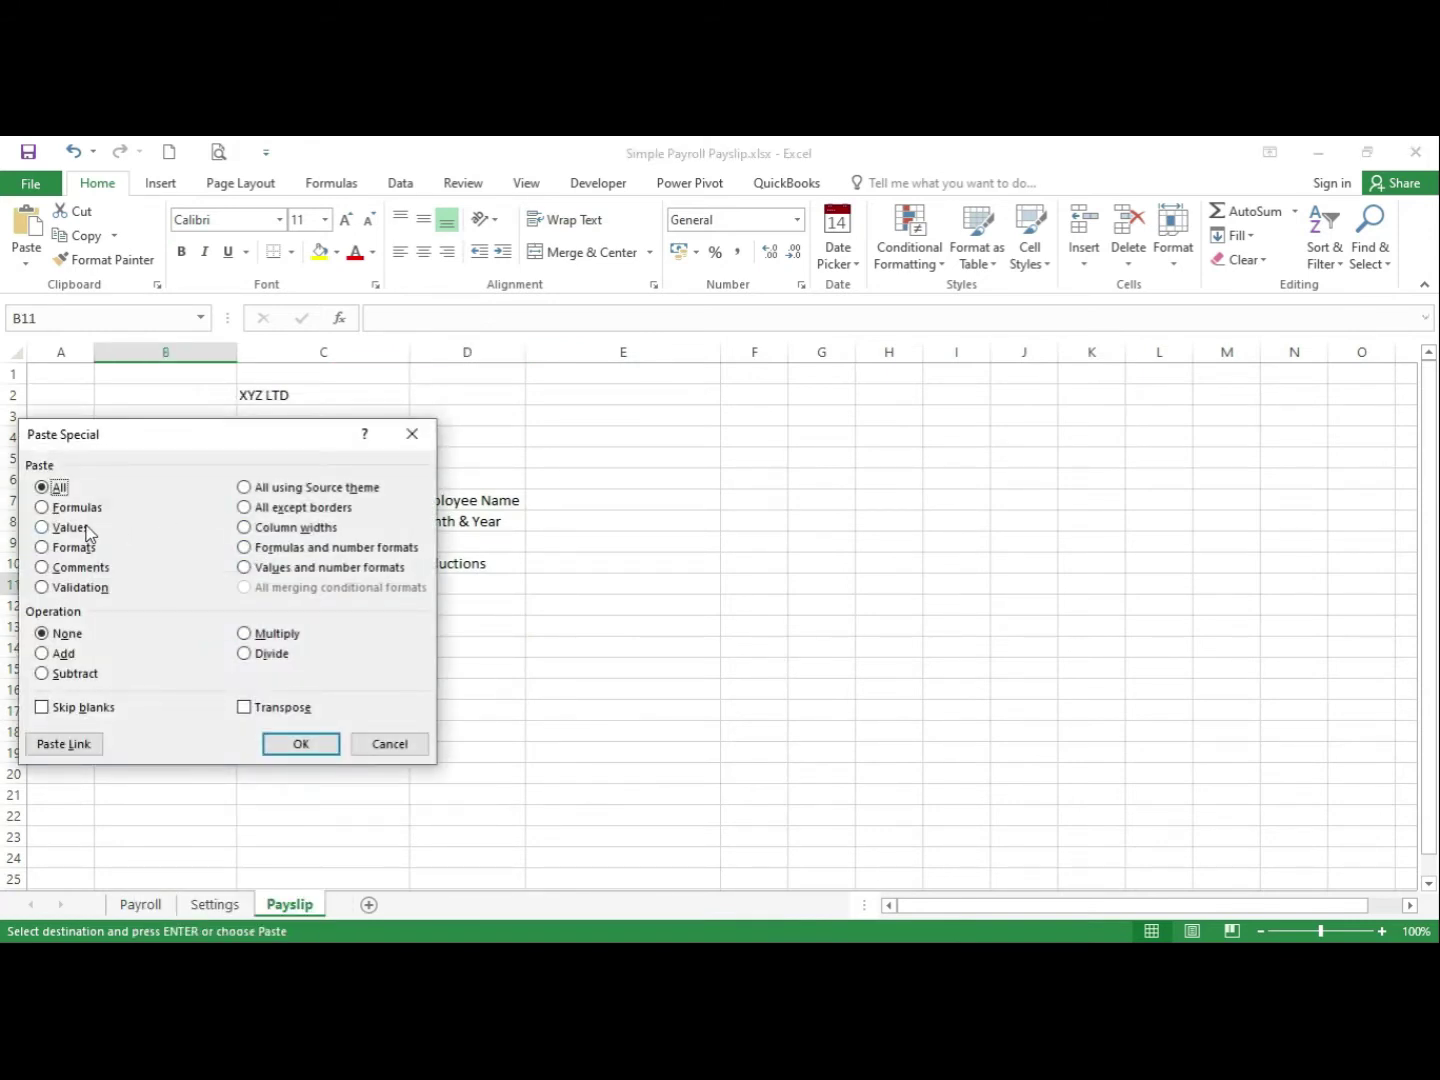
click(64, 526)
click(258, 707)
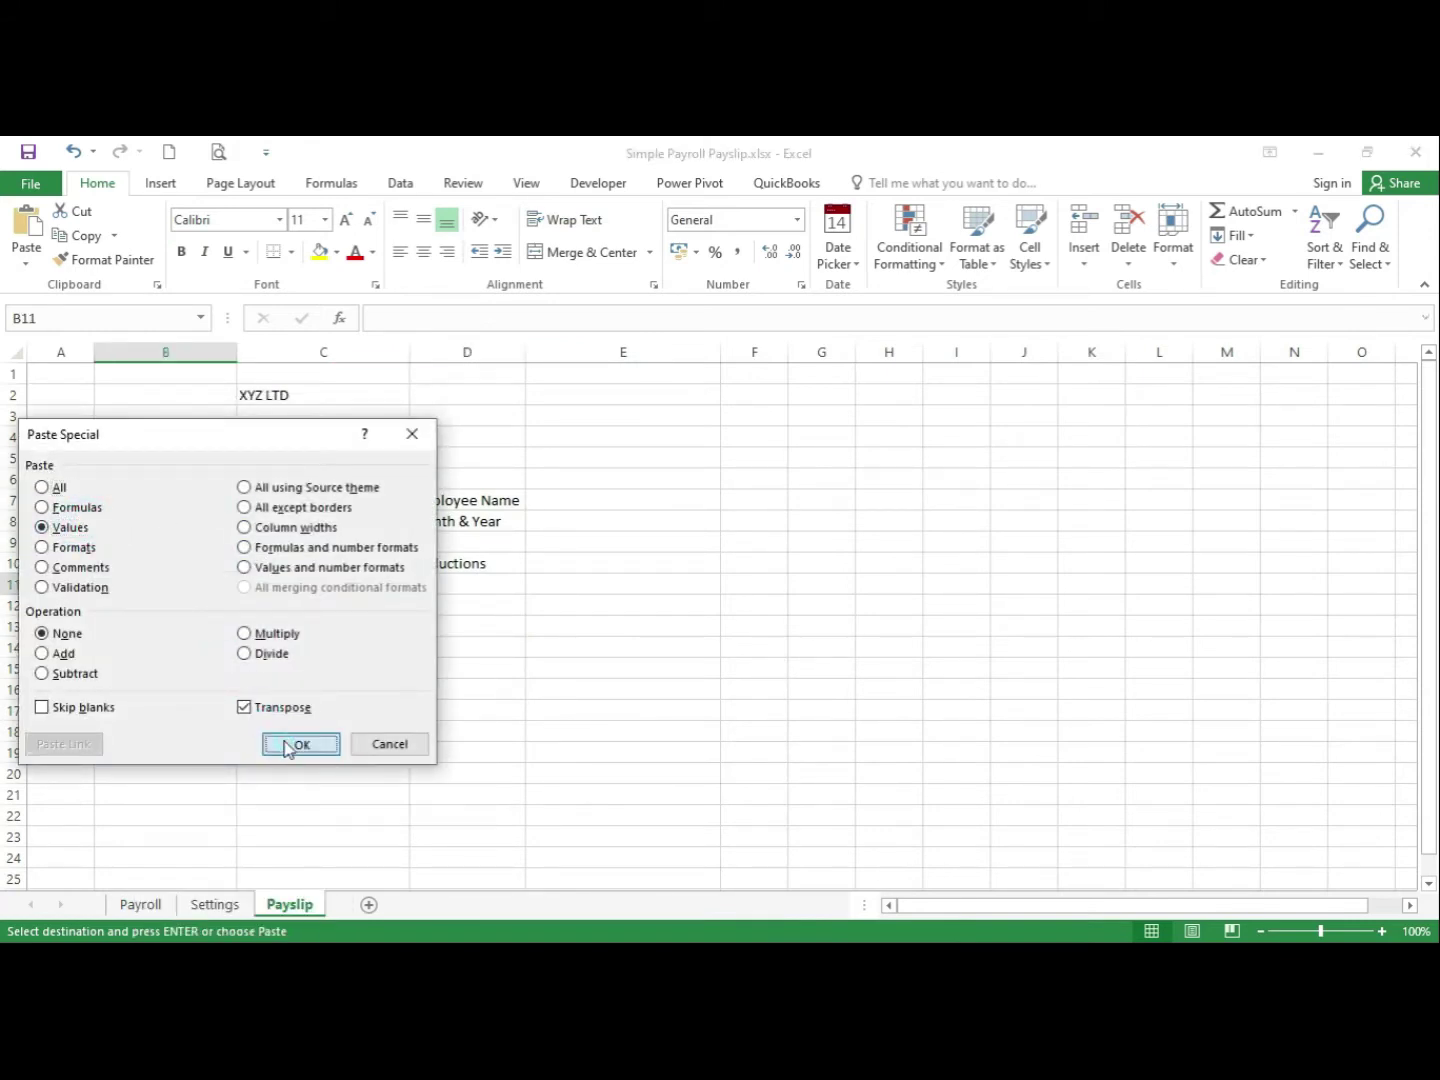
click(290, 744)
Reword the first three earnings labels in B11:B13 as Basic Salary, House Allowance and Travel Allowance
click(174, 587)
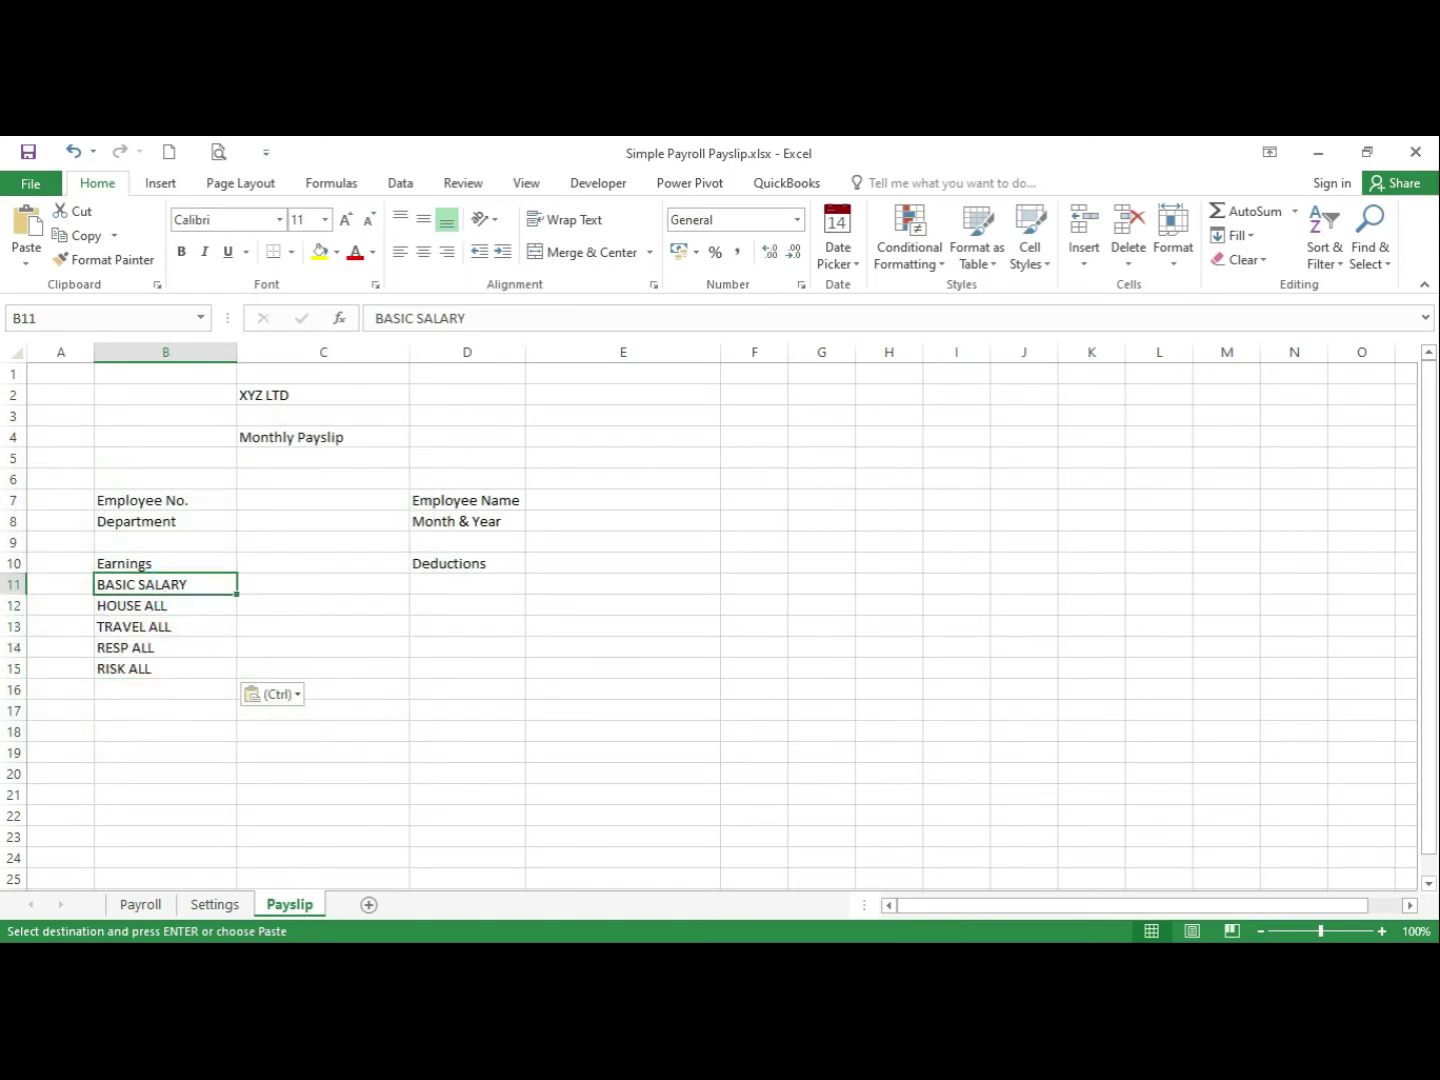
text(Basic Salary)
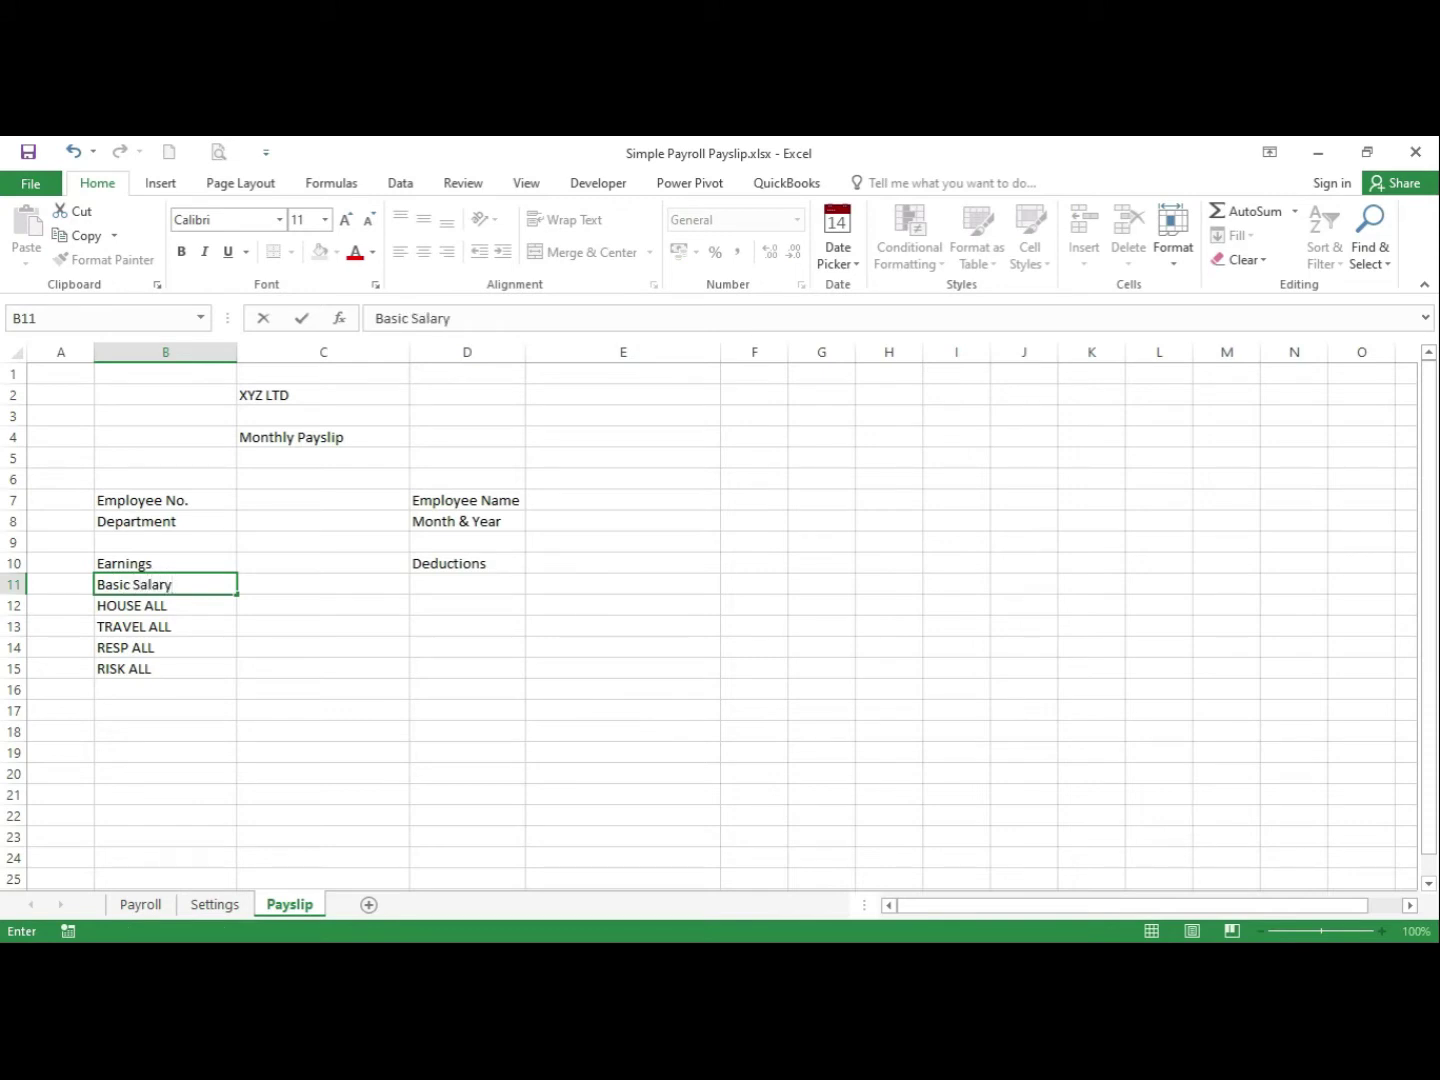
key(Return)
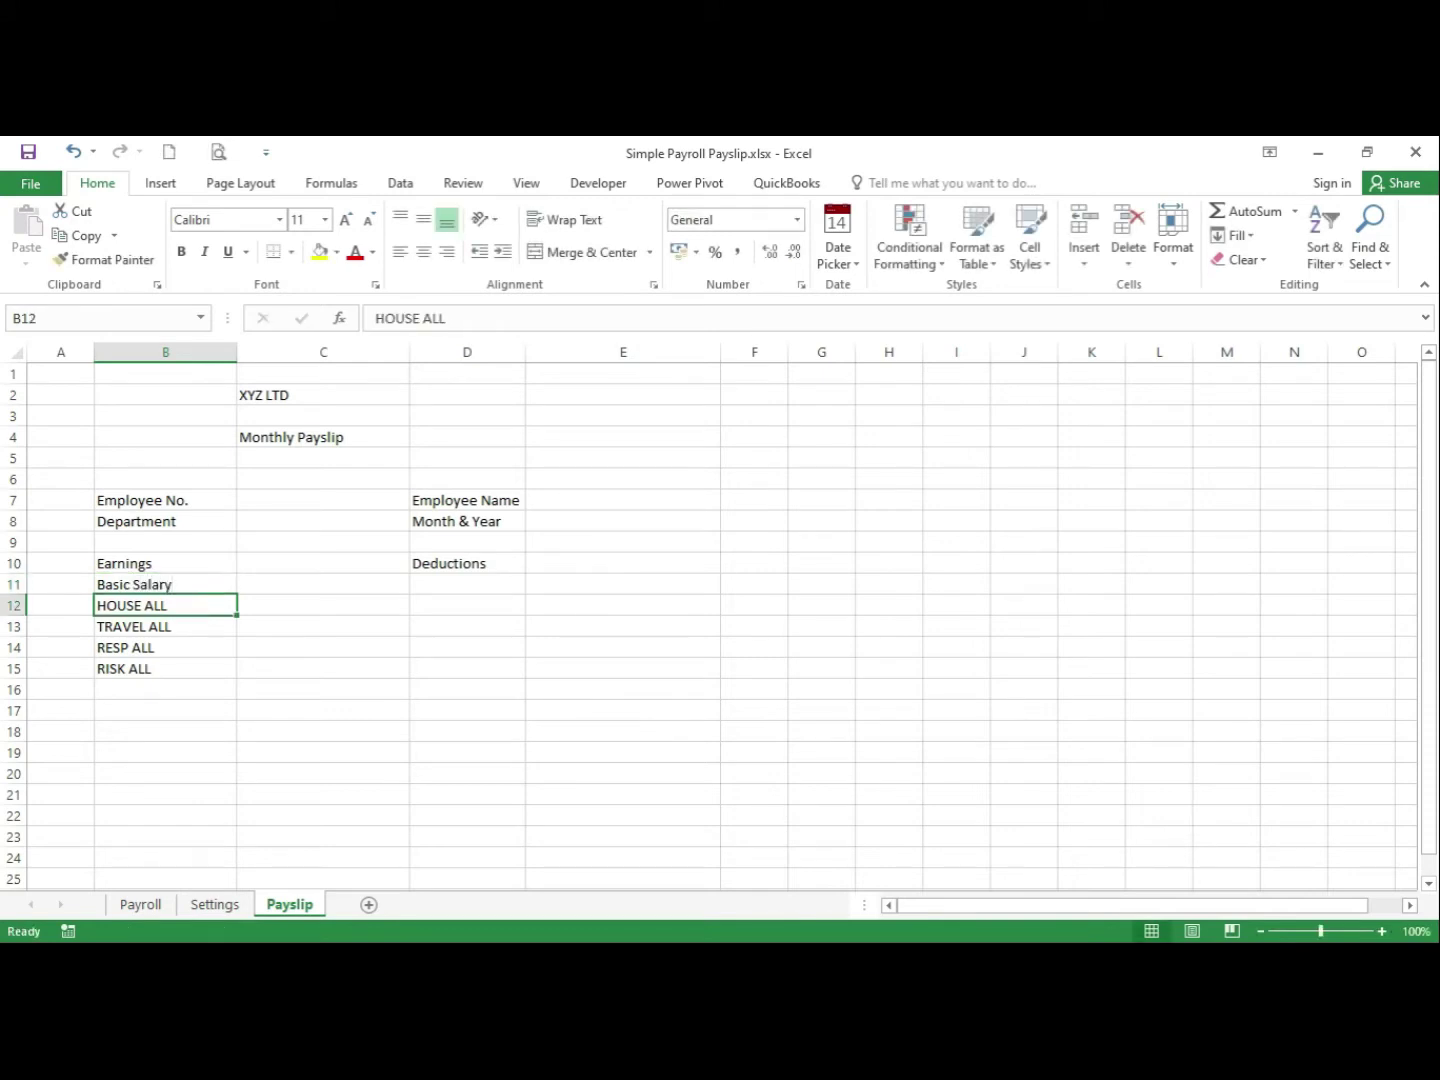
text(Hou)
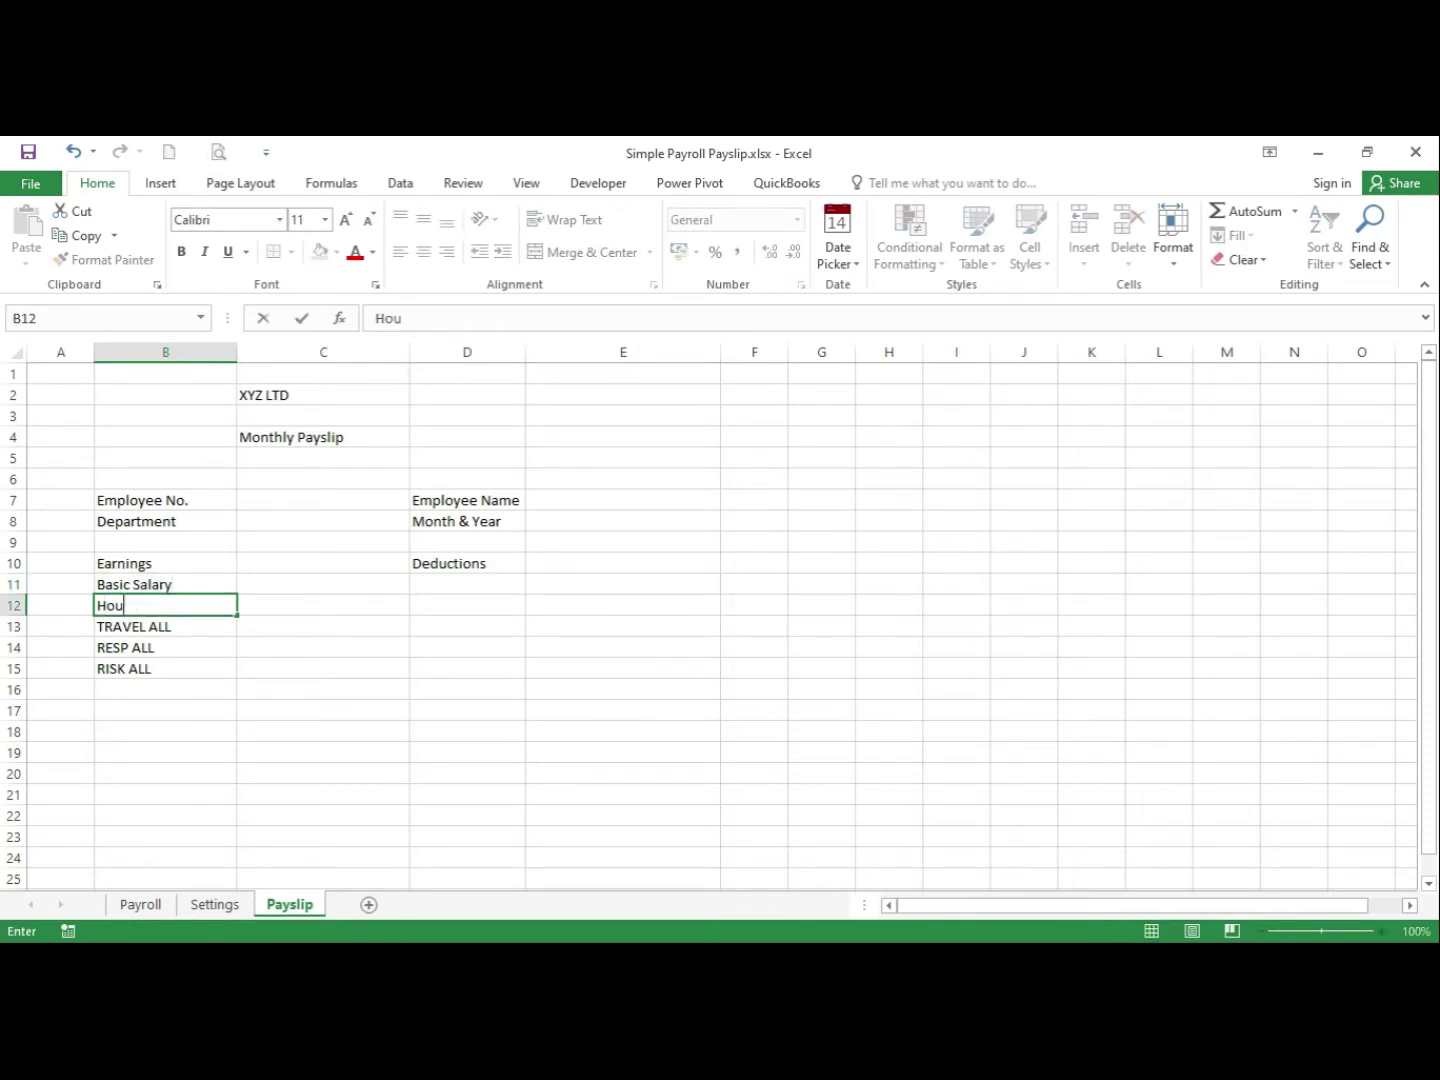
text(se Allowance)
key(Return)
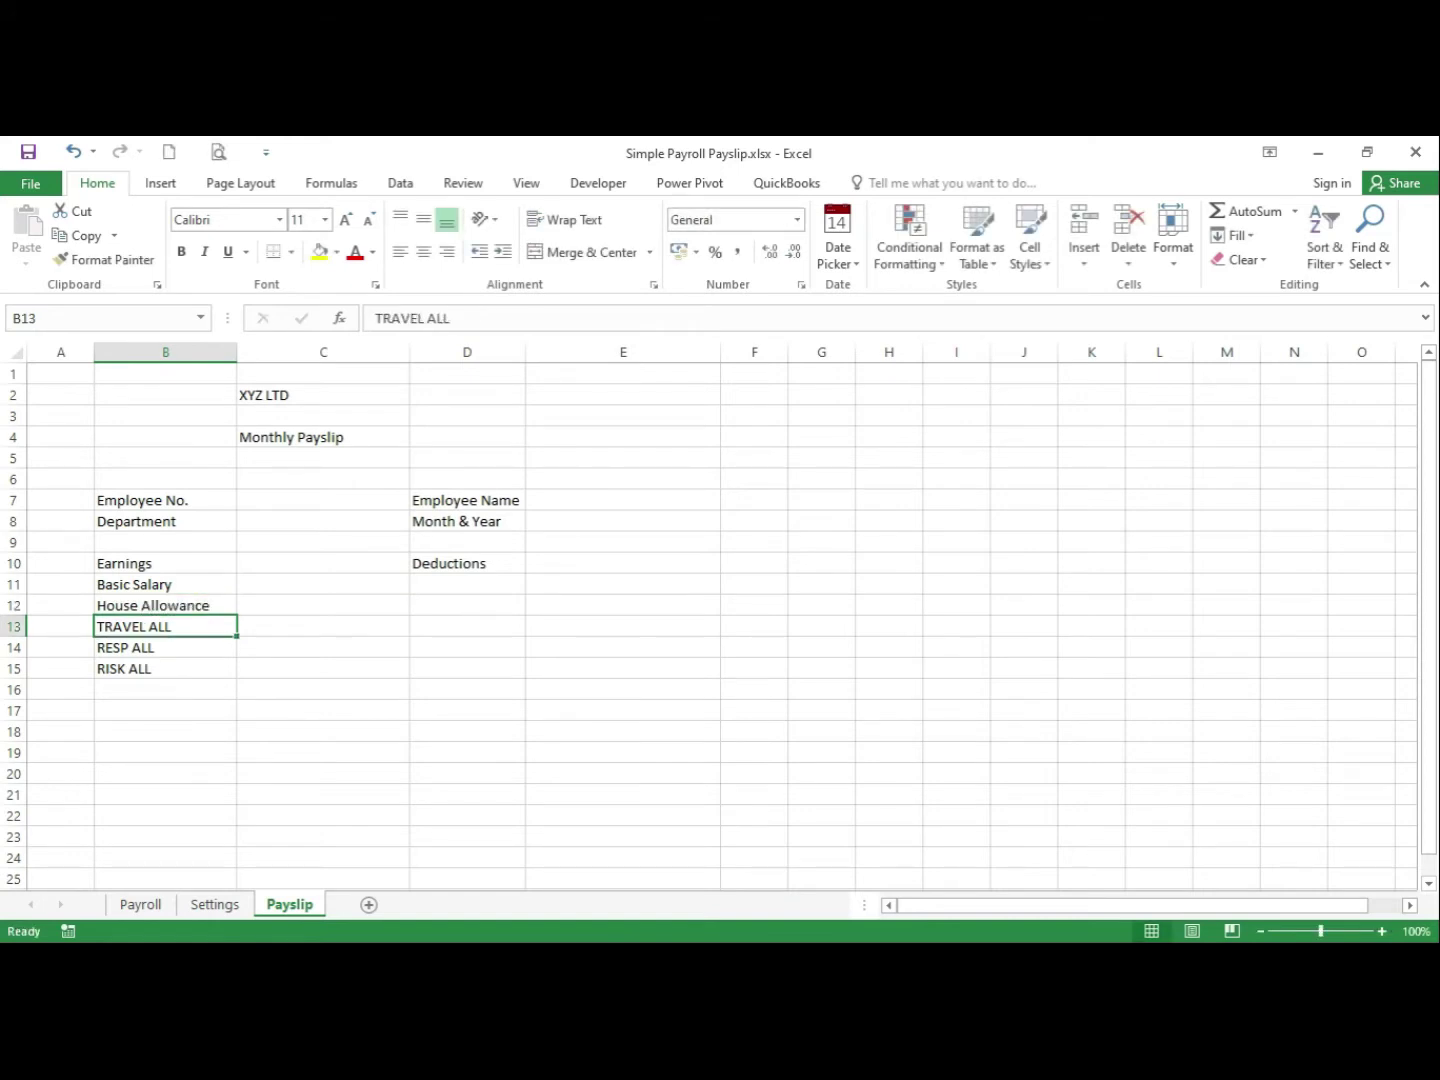
text(Trave)
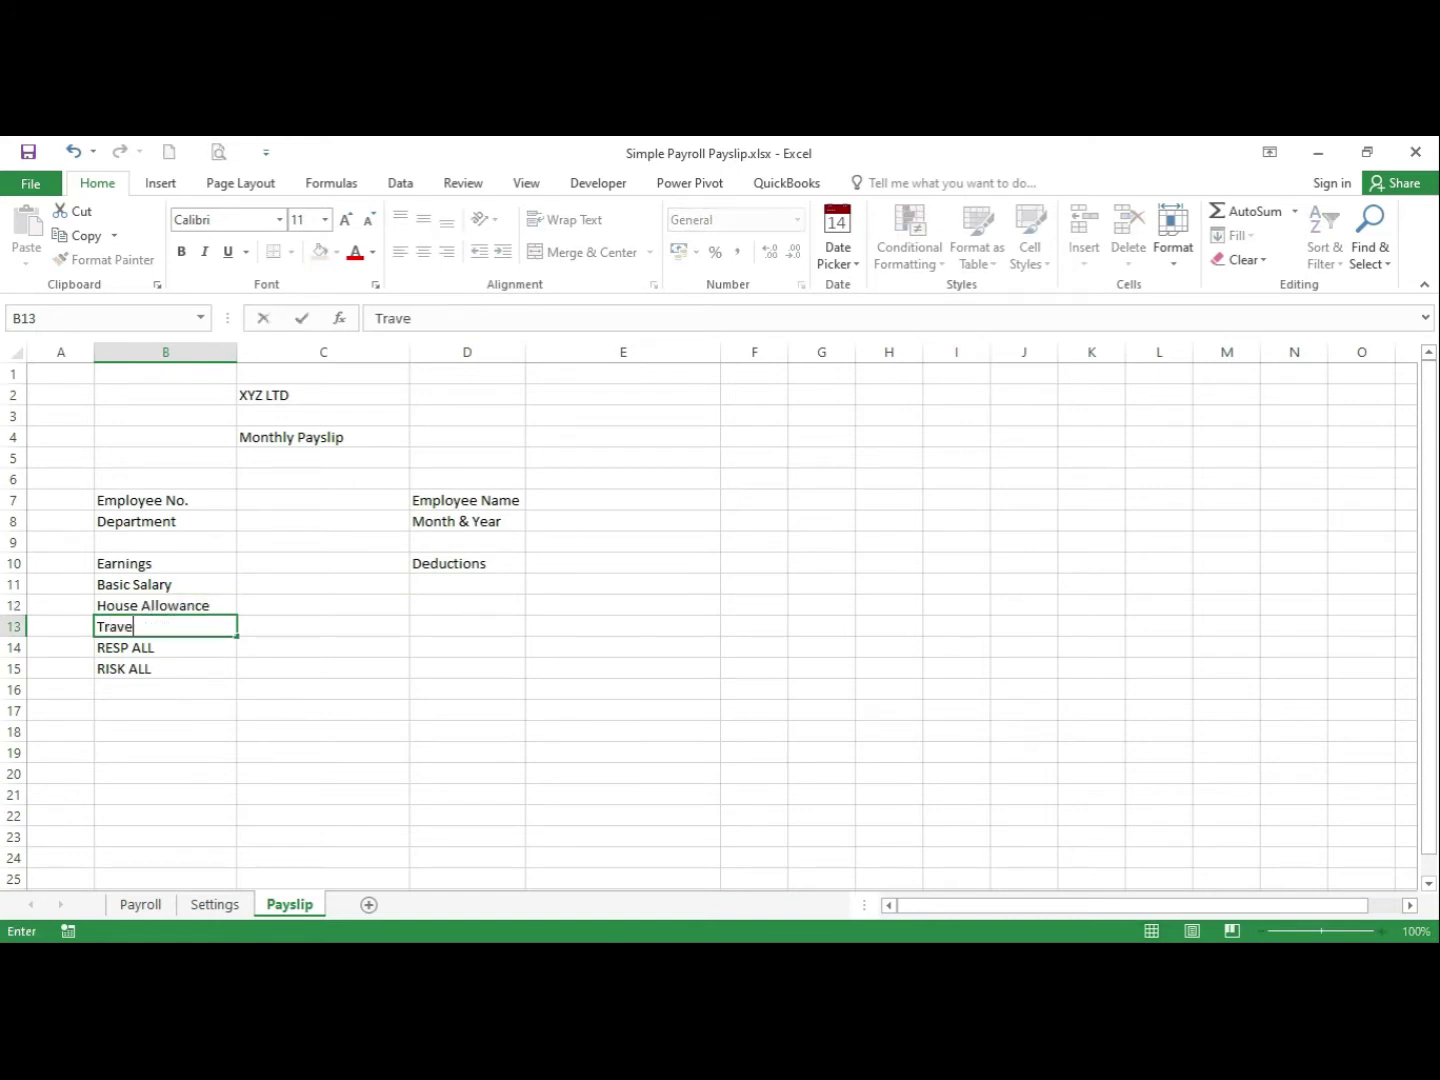
text(l Allowance)
key(Return)
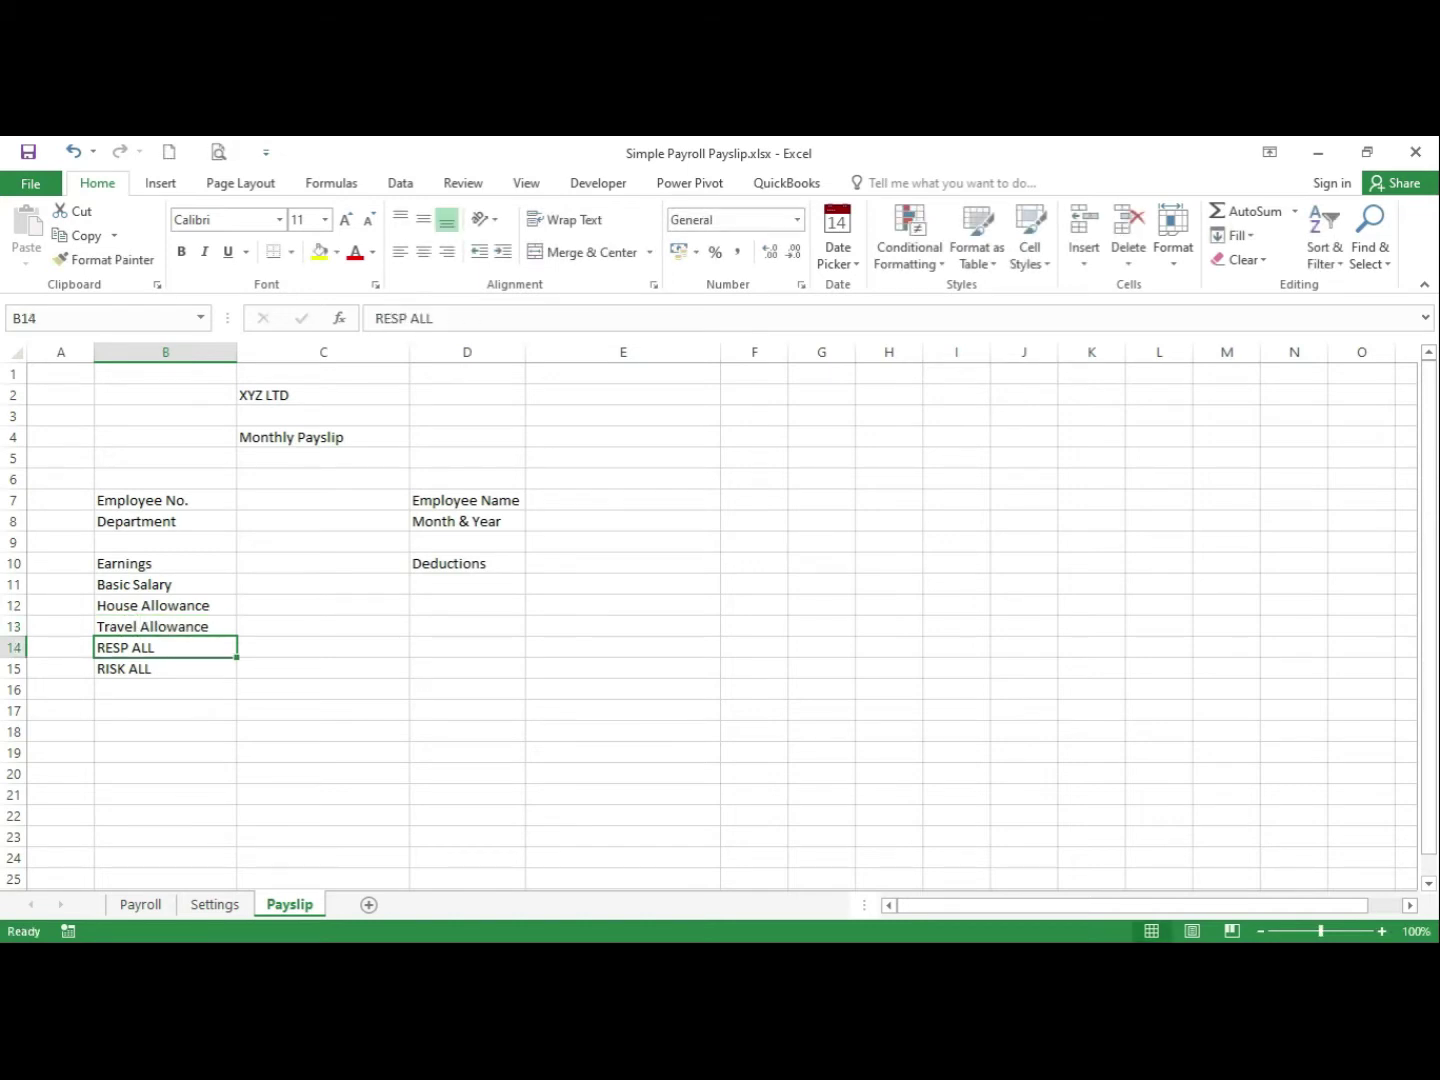
Reword B14 as Responsibility Allowance and B15 as Risk Allowance, and fit column B's width to its text
text(Responsi)
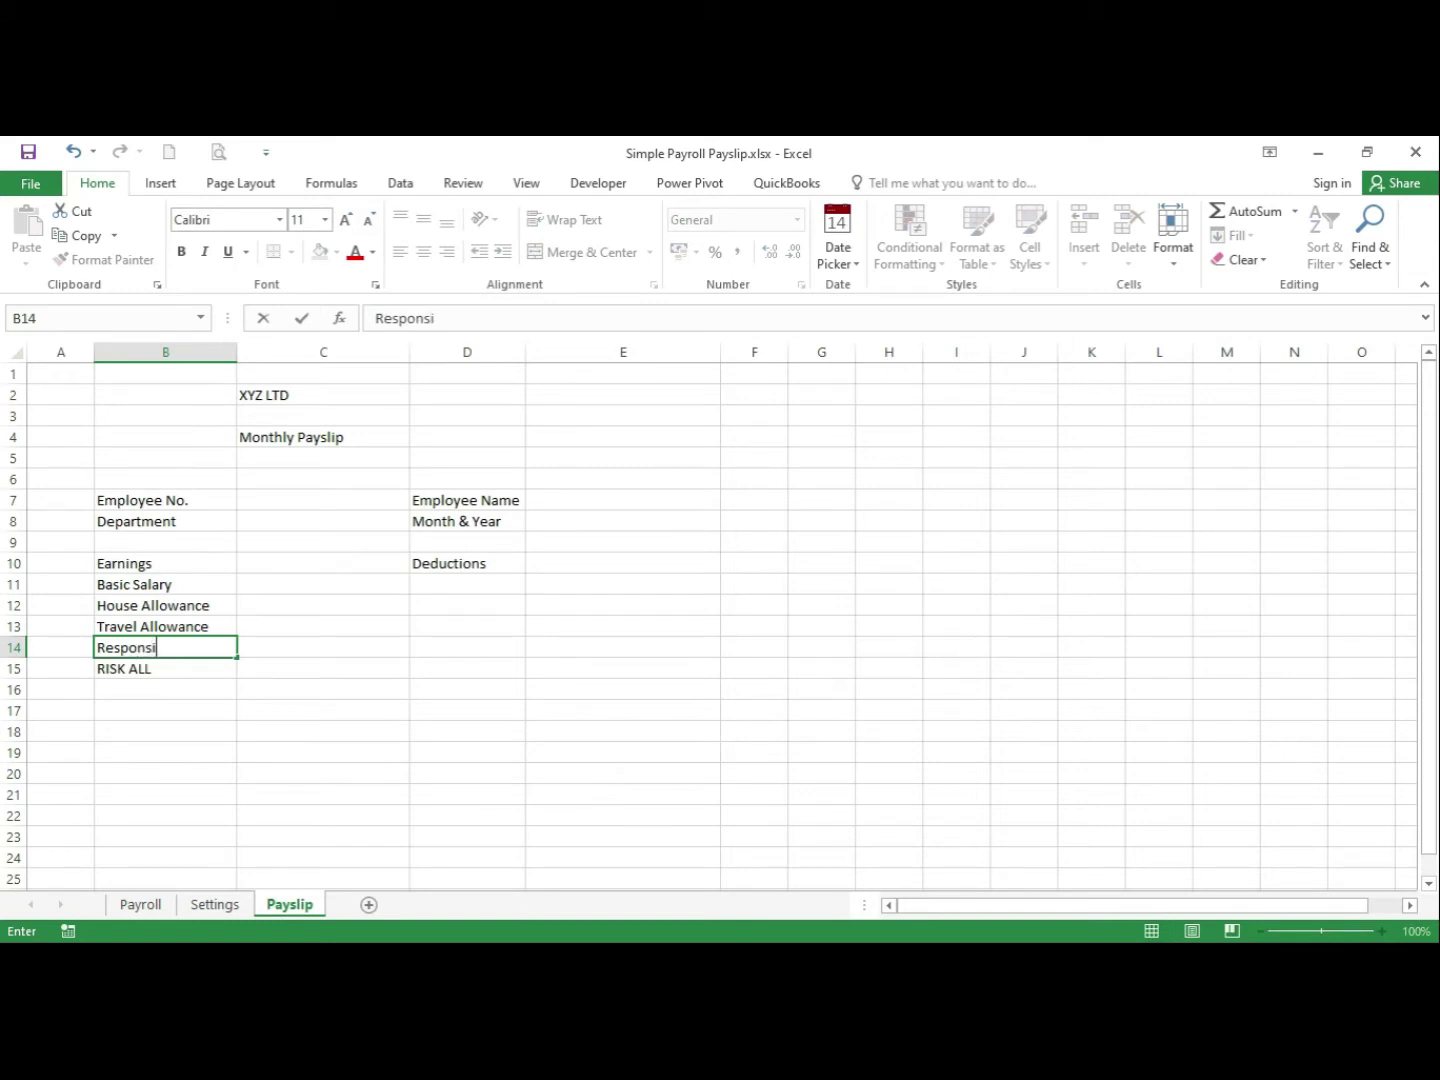
text(bility Allowance)
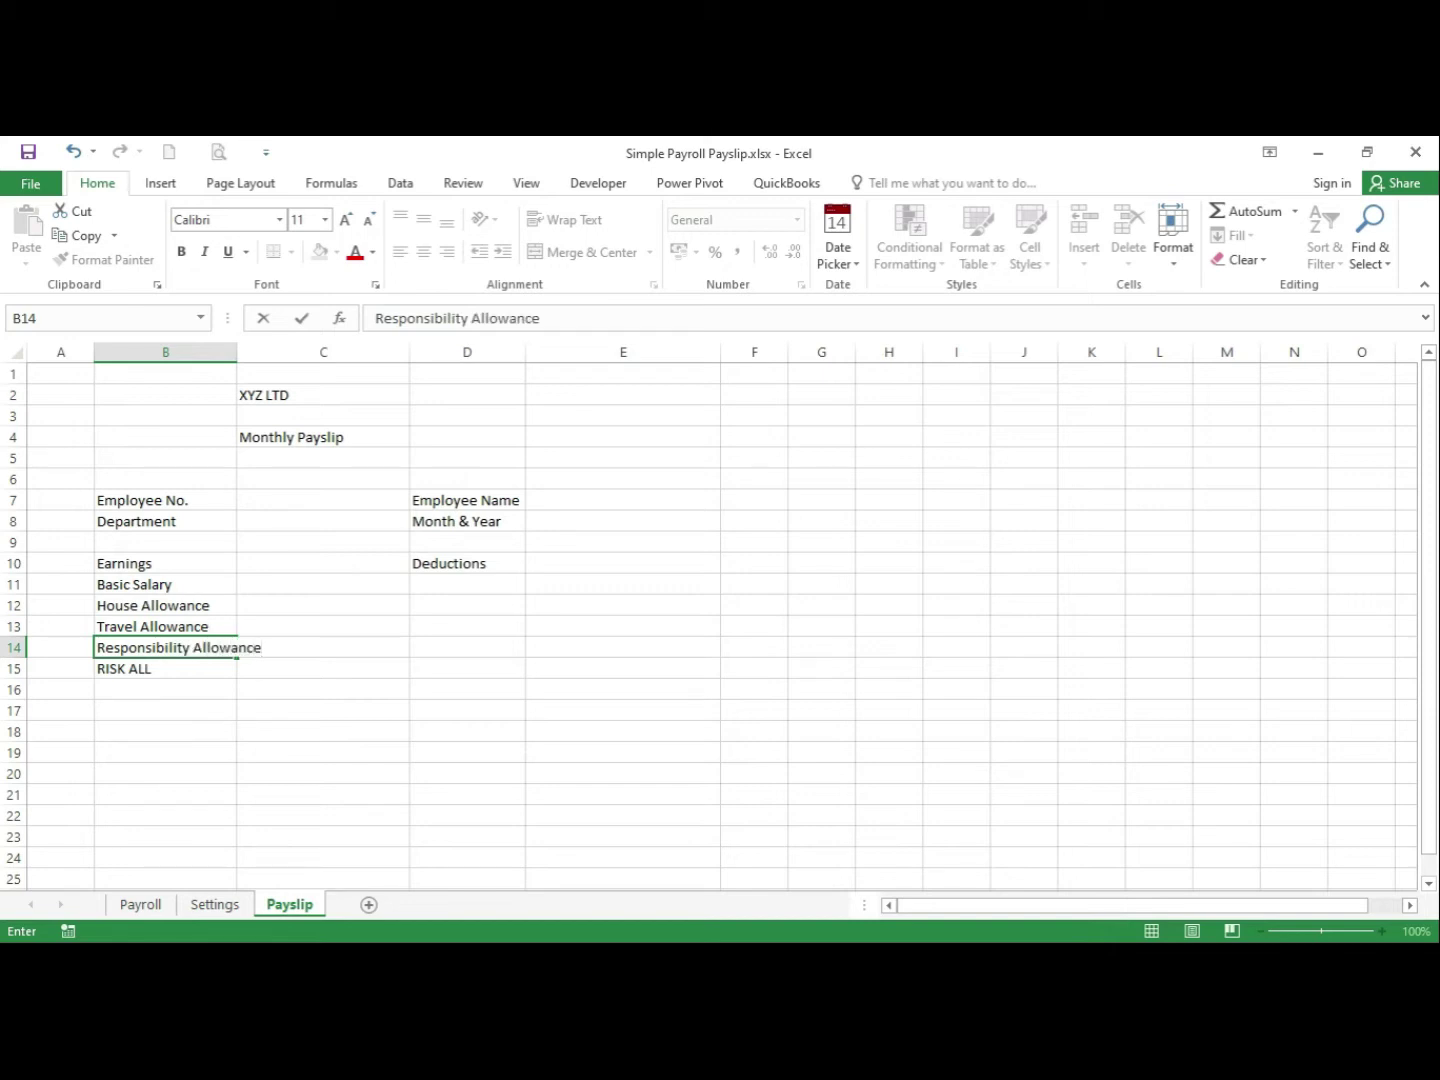
key(Return)
text(Risk Allo)
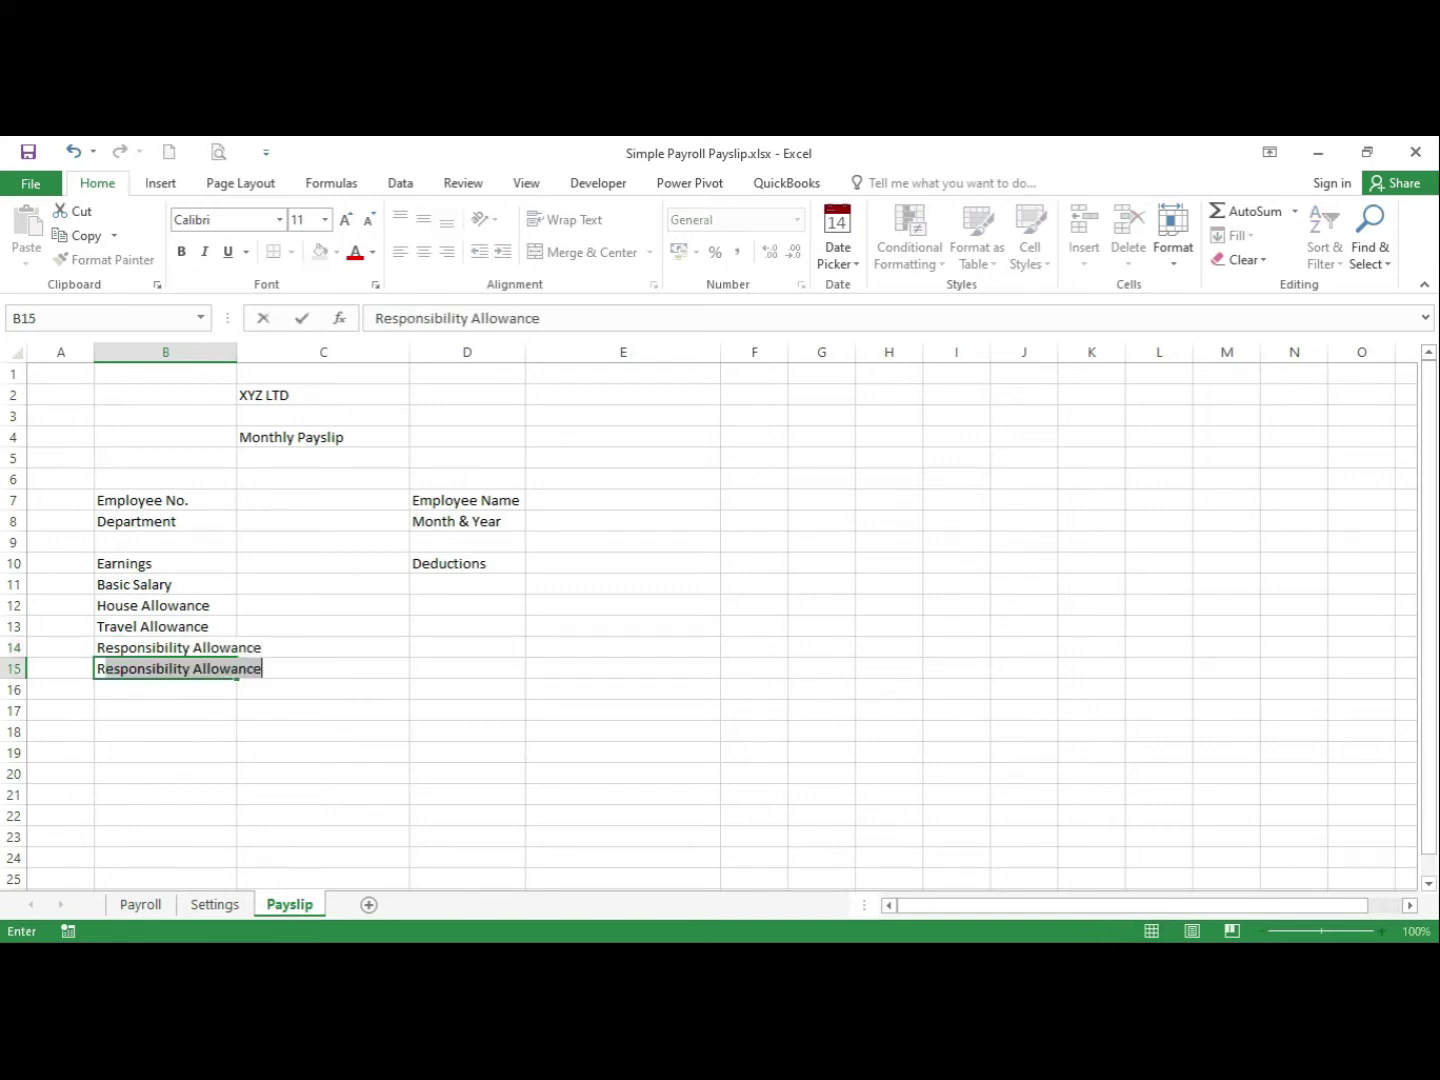
text(wance)
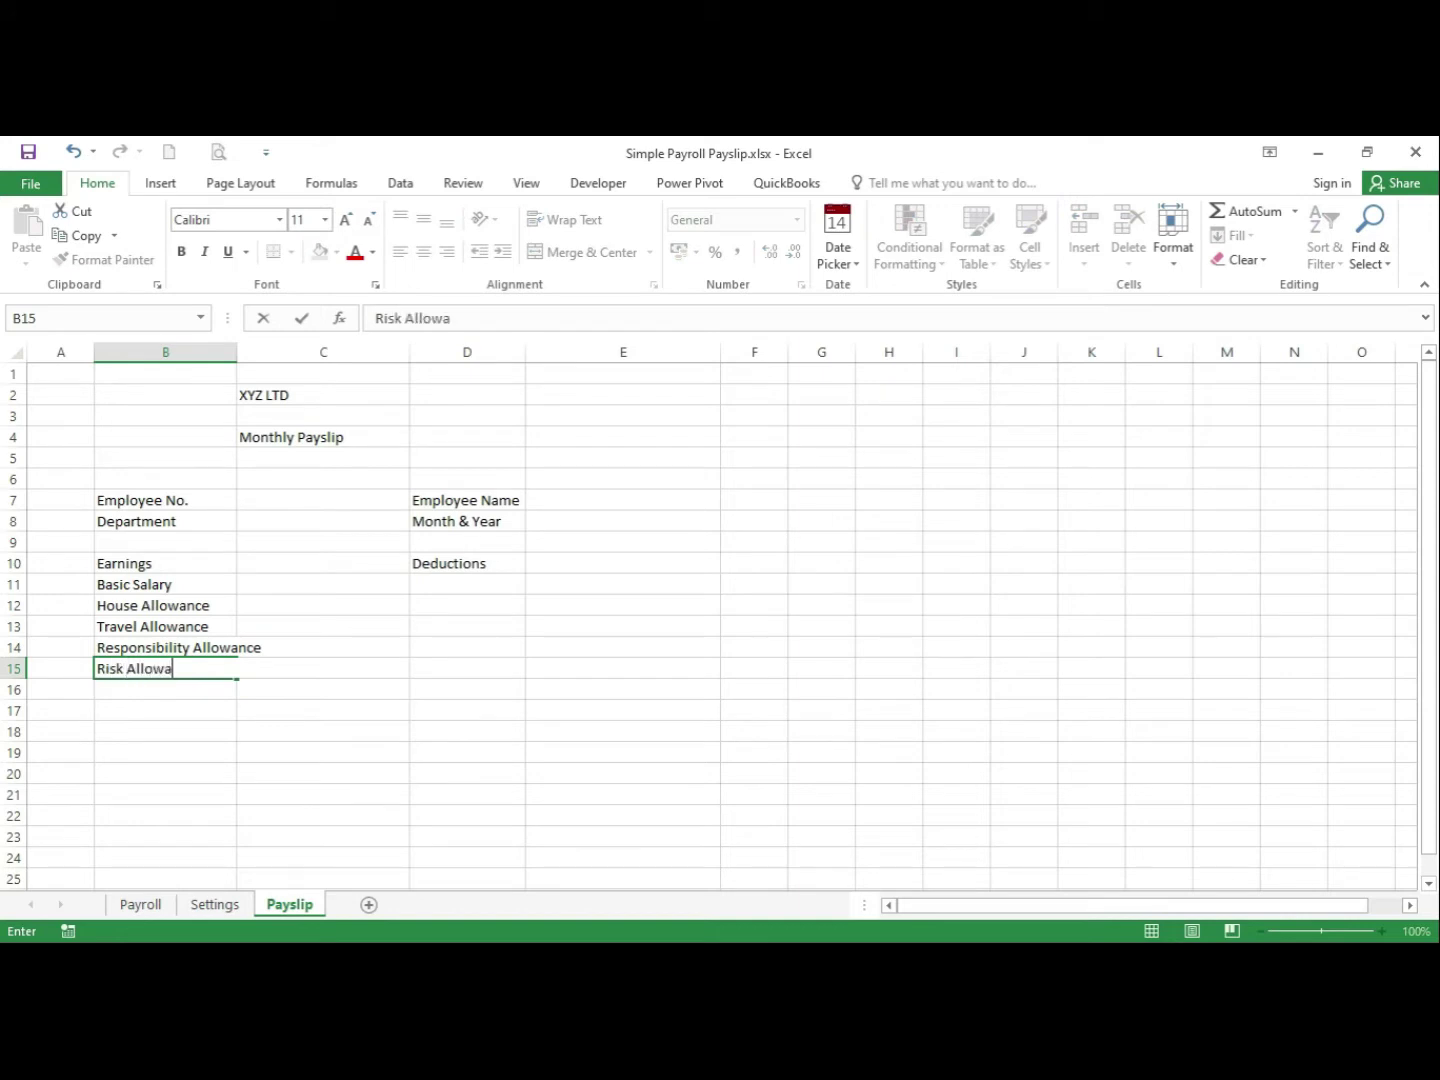
click(198, 753)
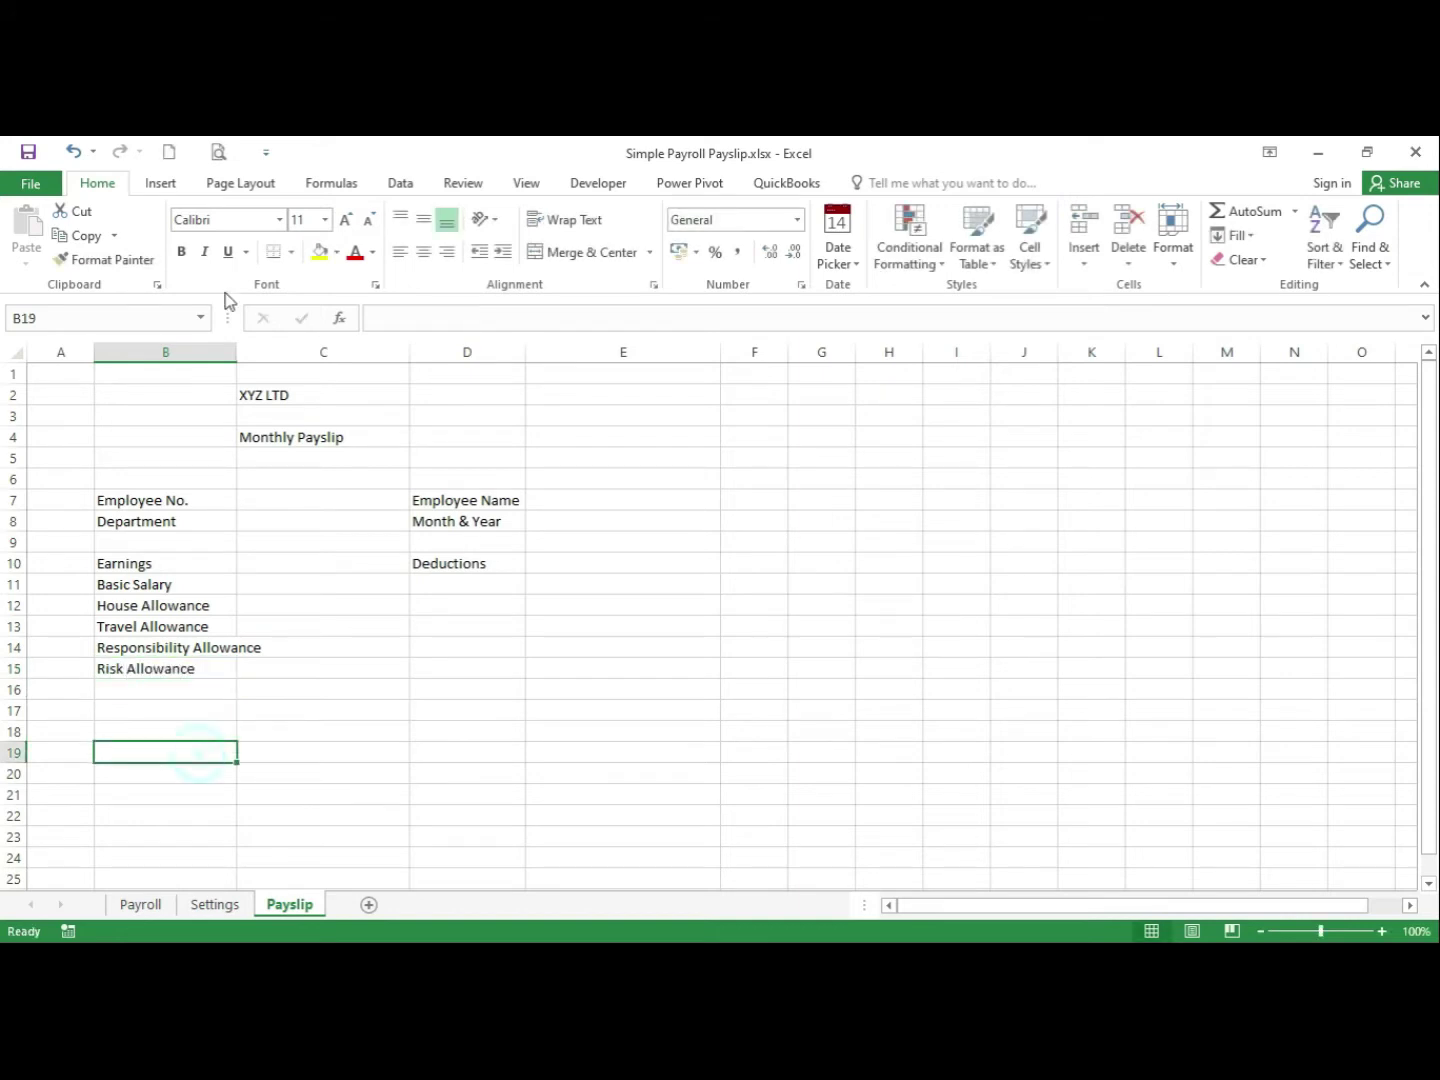
double_click(237, 352)
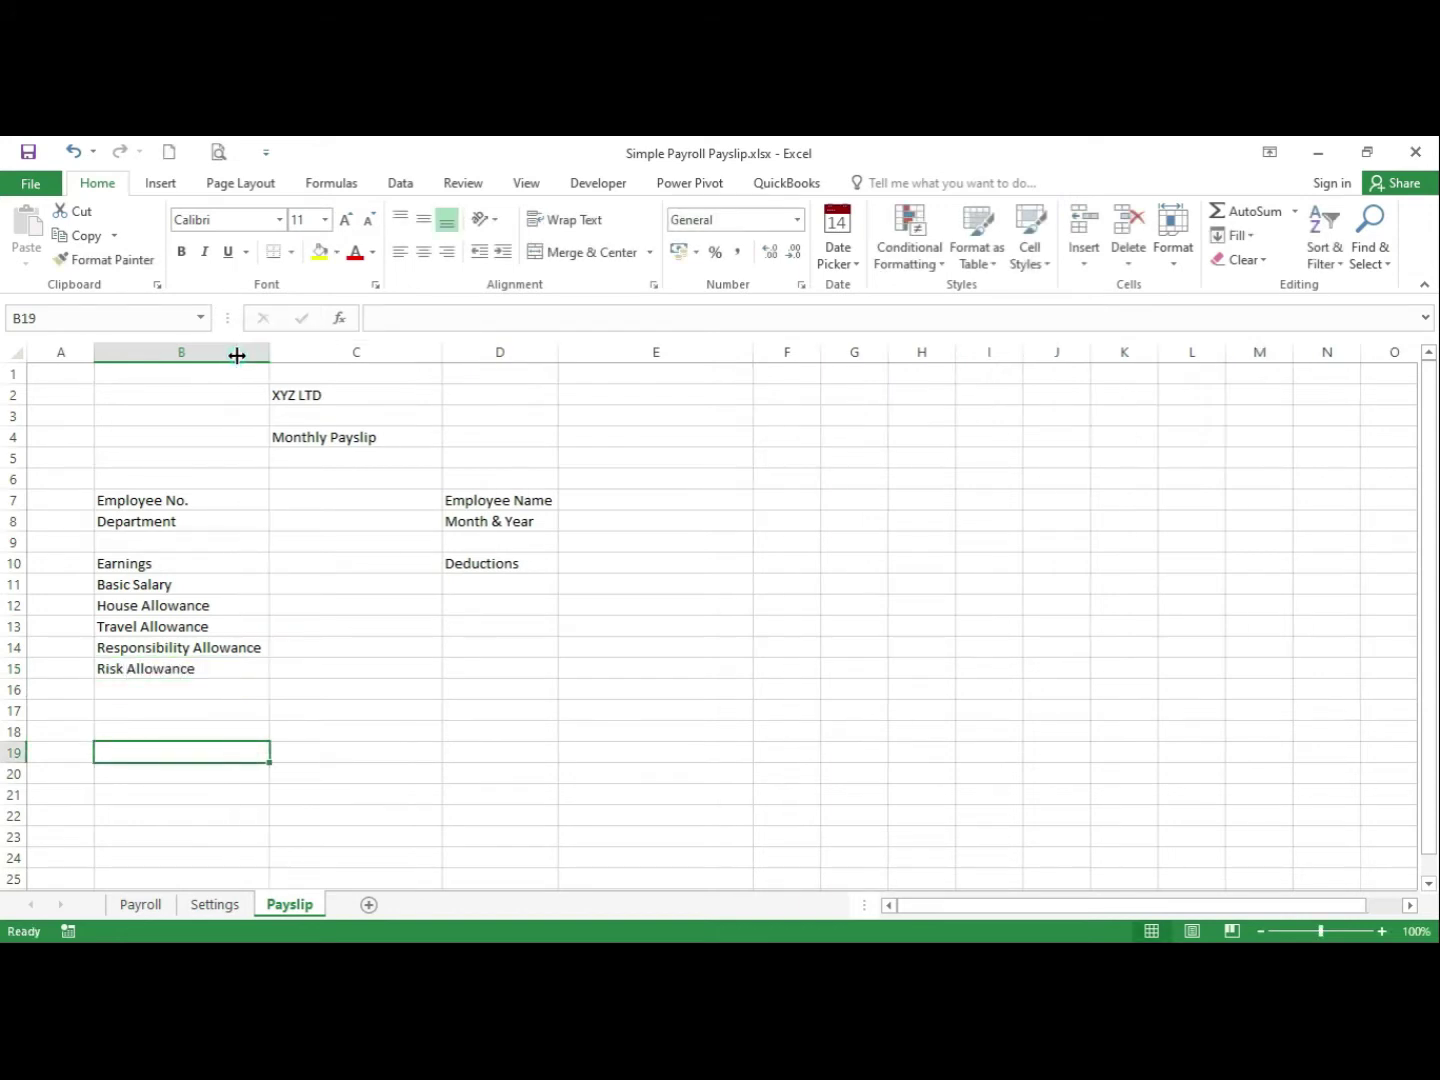
click(311, 712)
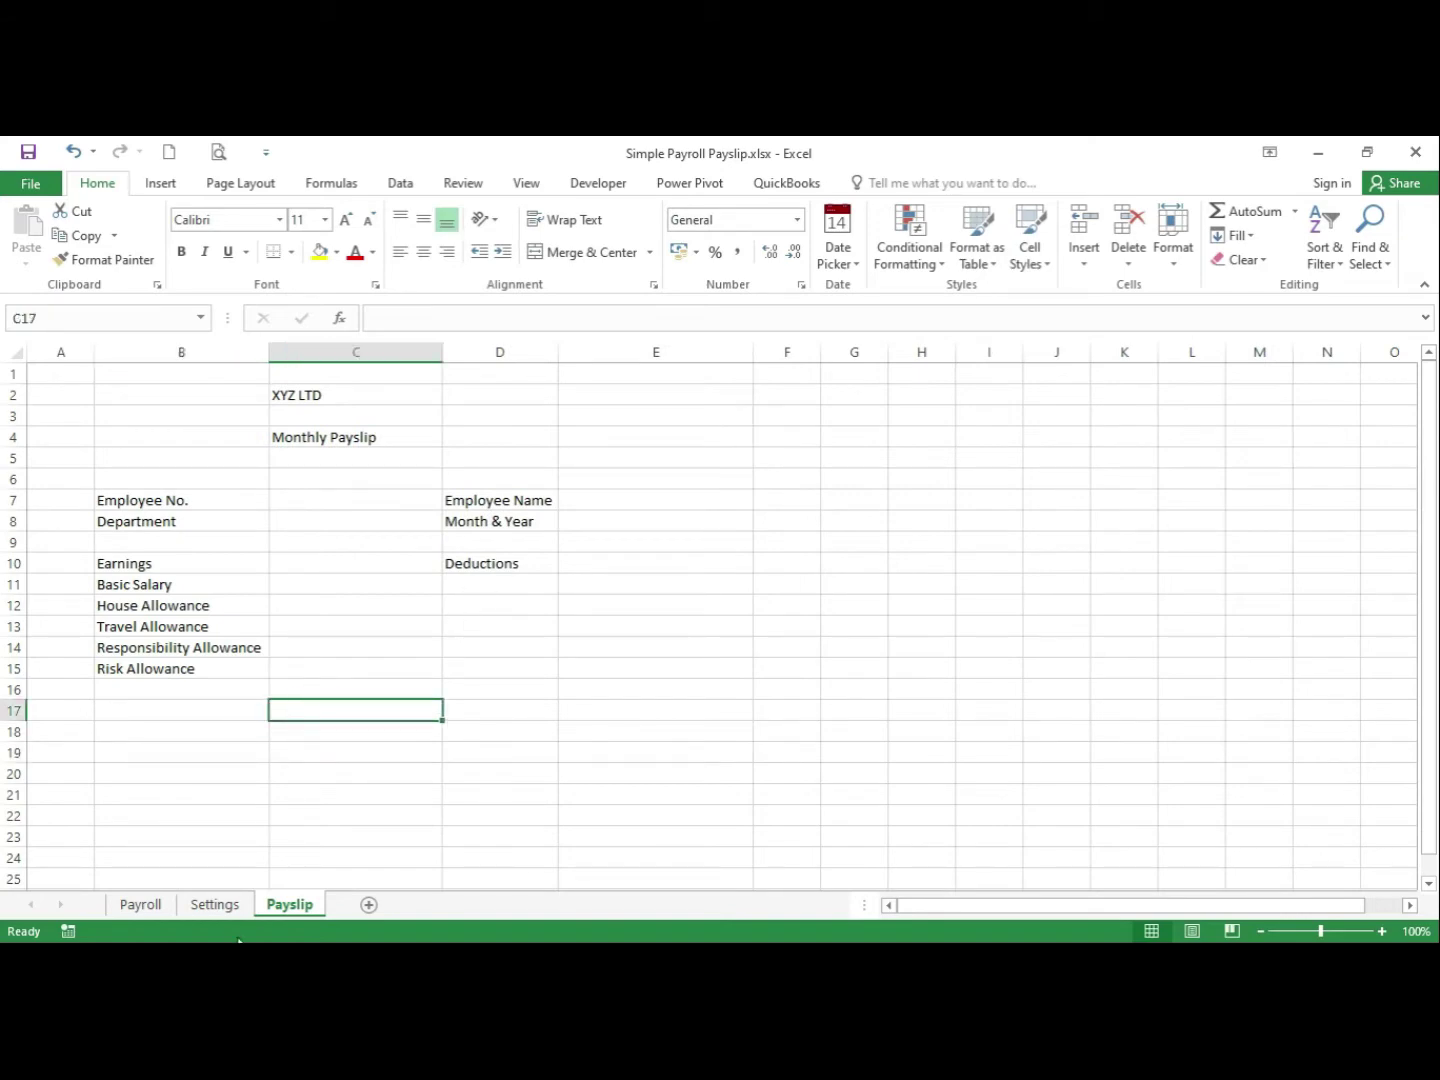
Copy the Payroll headings from PAYE to HELB and paste them as transposed values on the Payslip sheet starting at D11
click(140, 905)
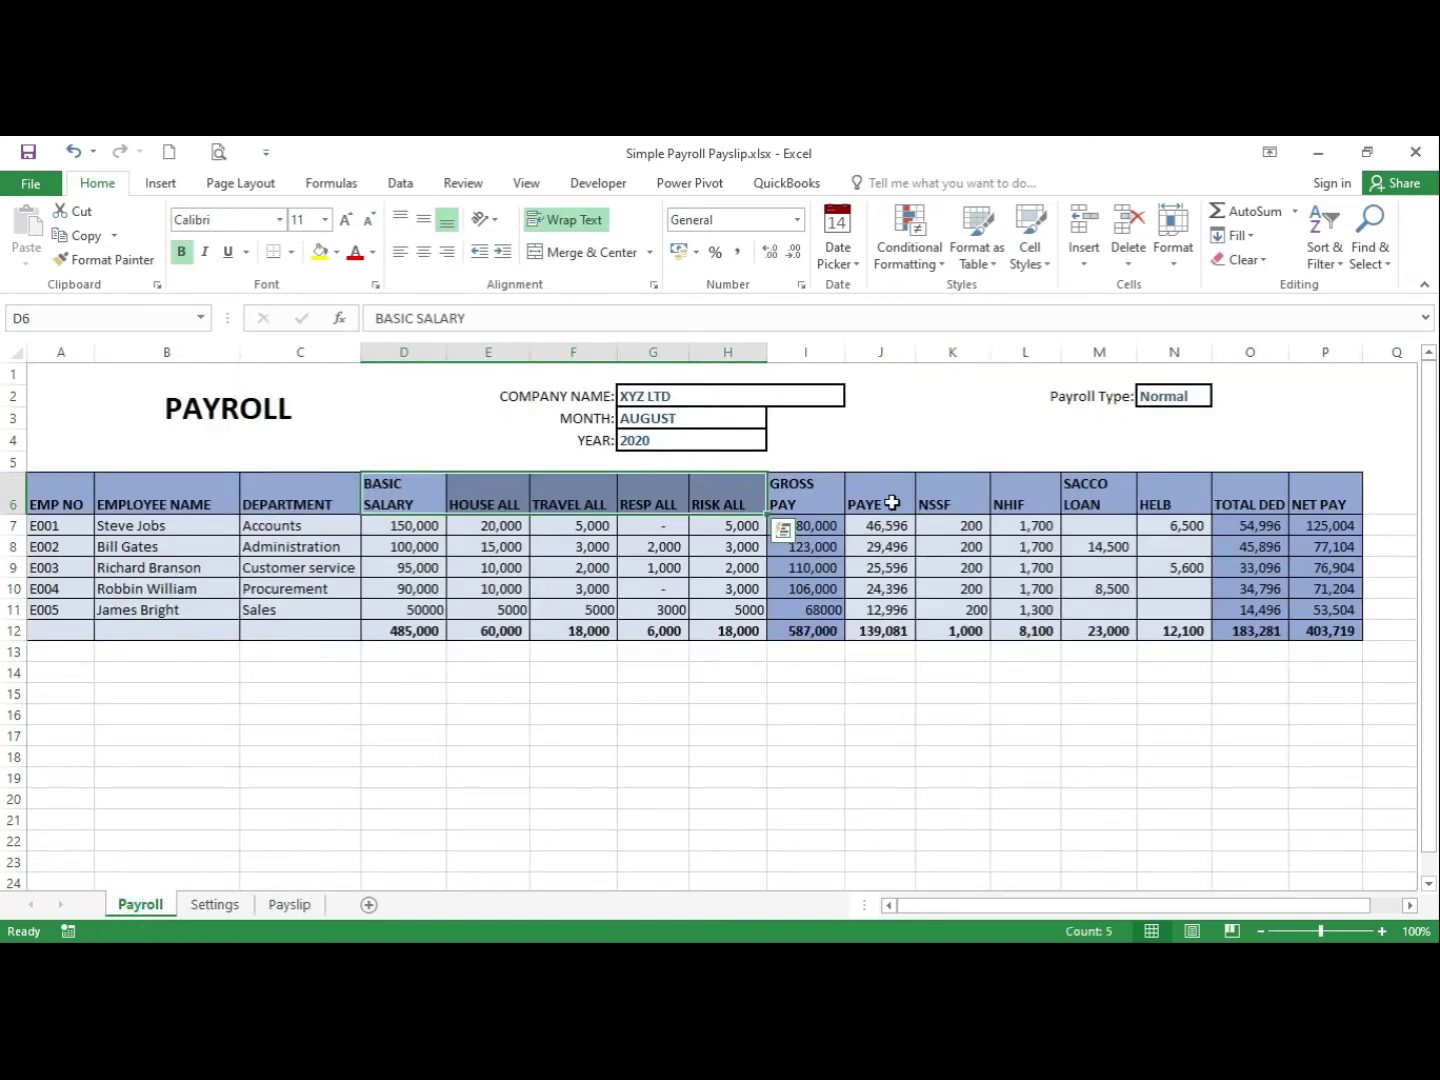
drag(895, 499, 1155, 489)
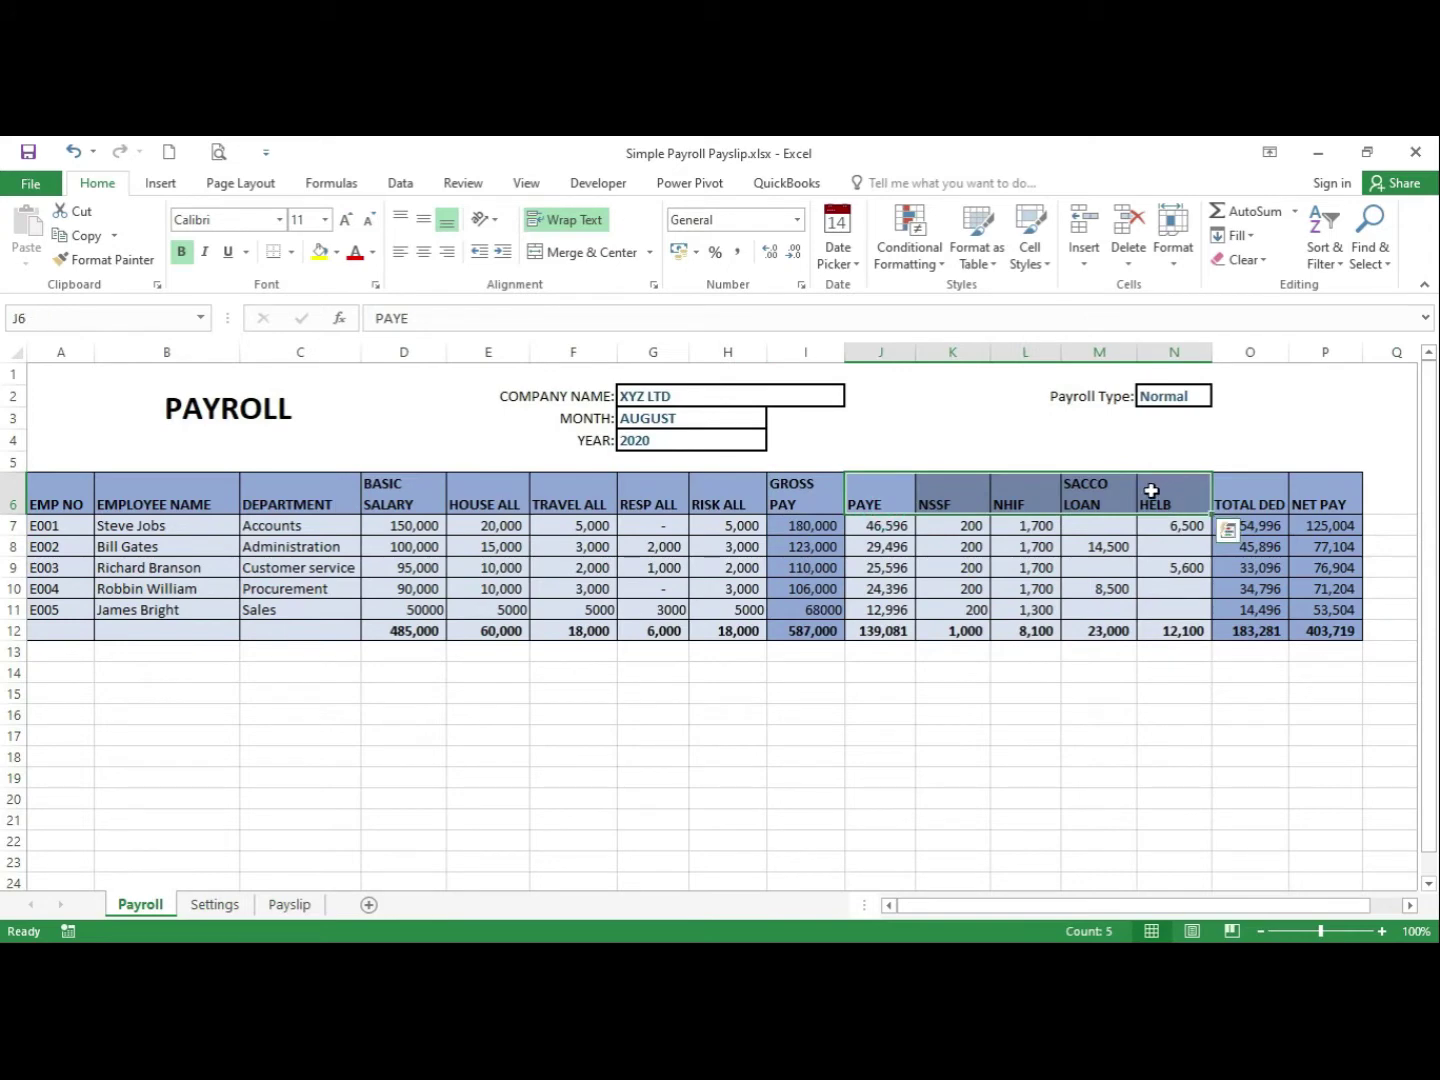
key(ctrl+c)
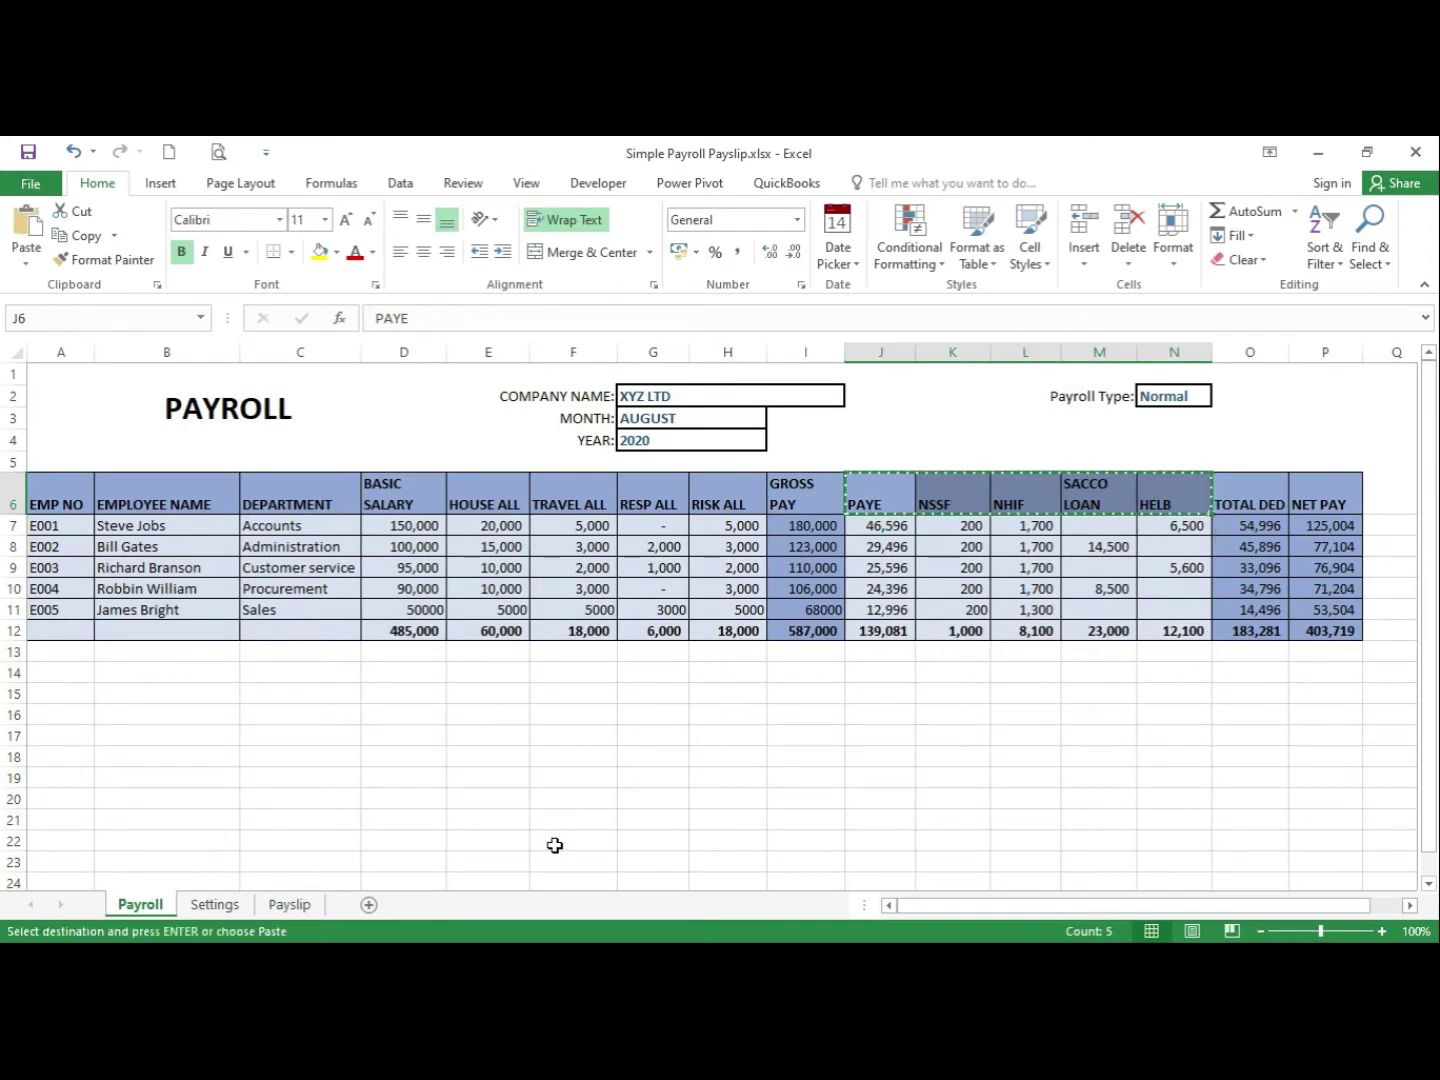
click(316, 904)
right_click(456, 581)
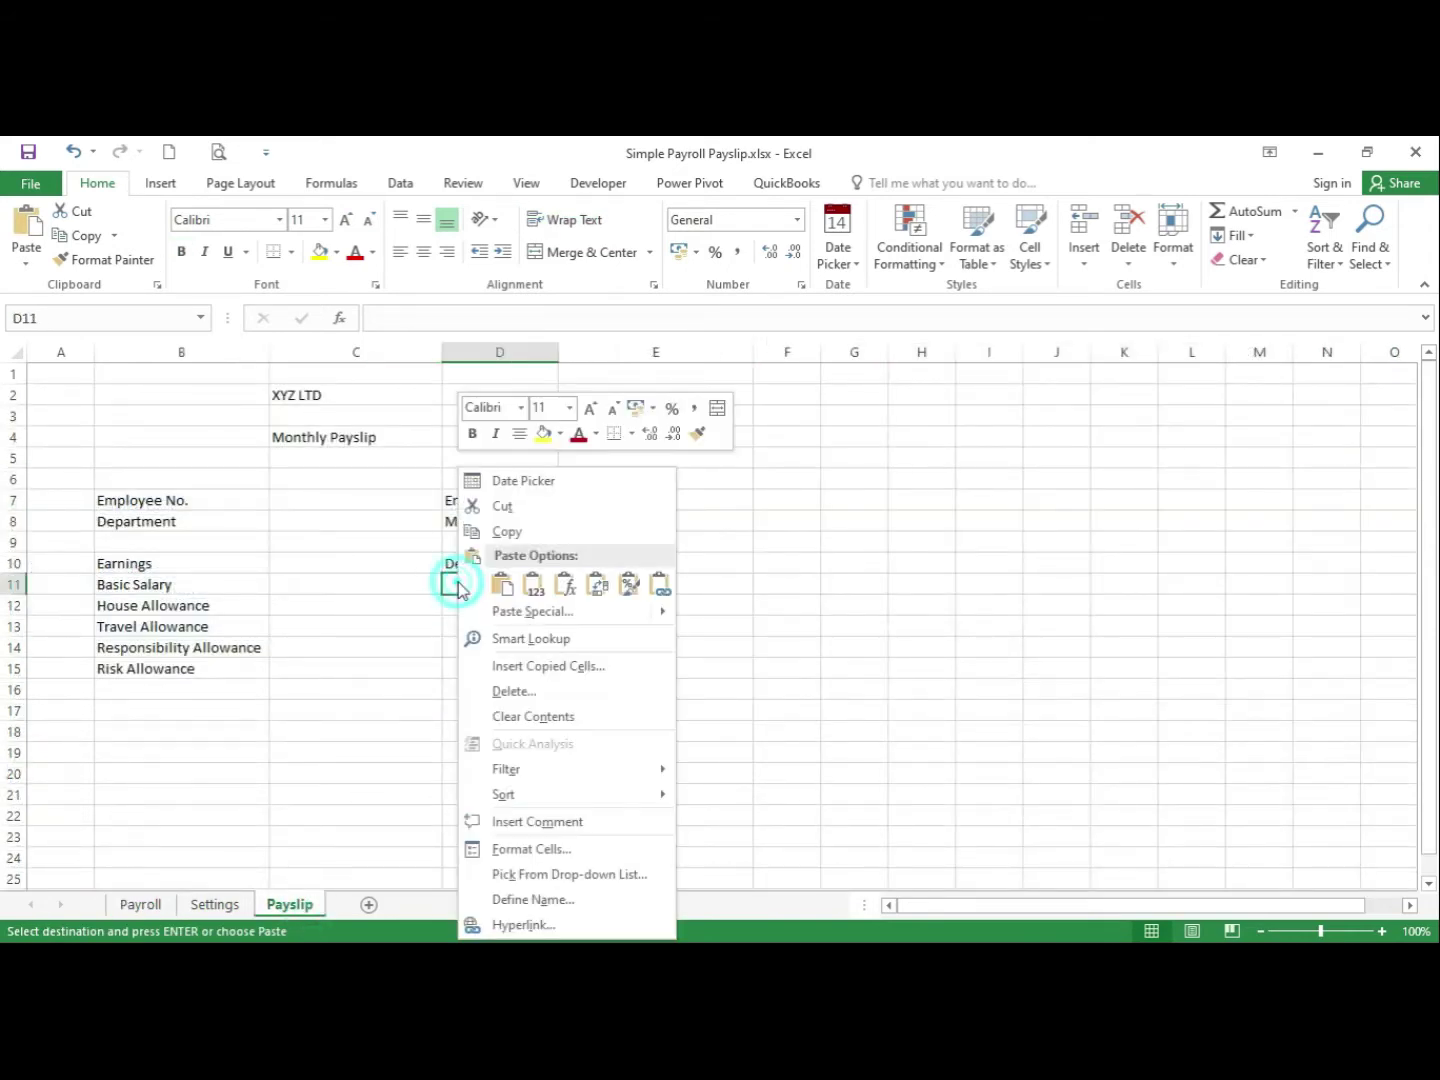
click(540, 613)
click(392, 537)
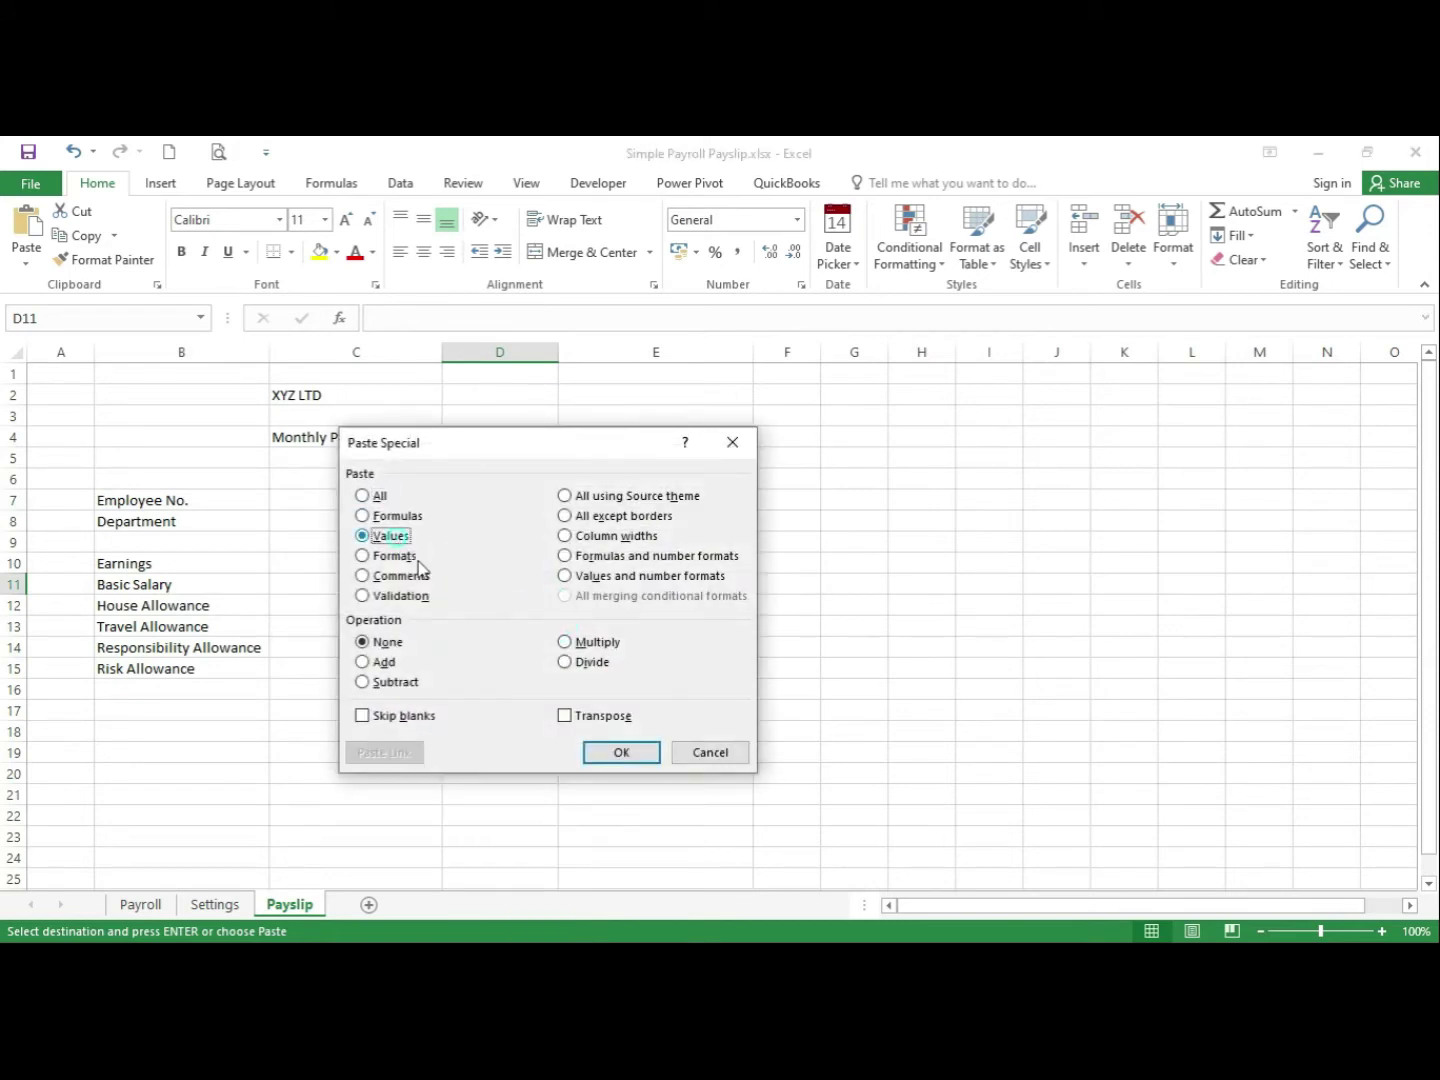
click(612, 751)
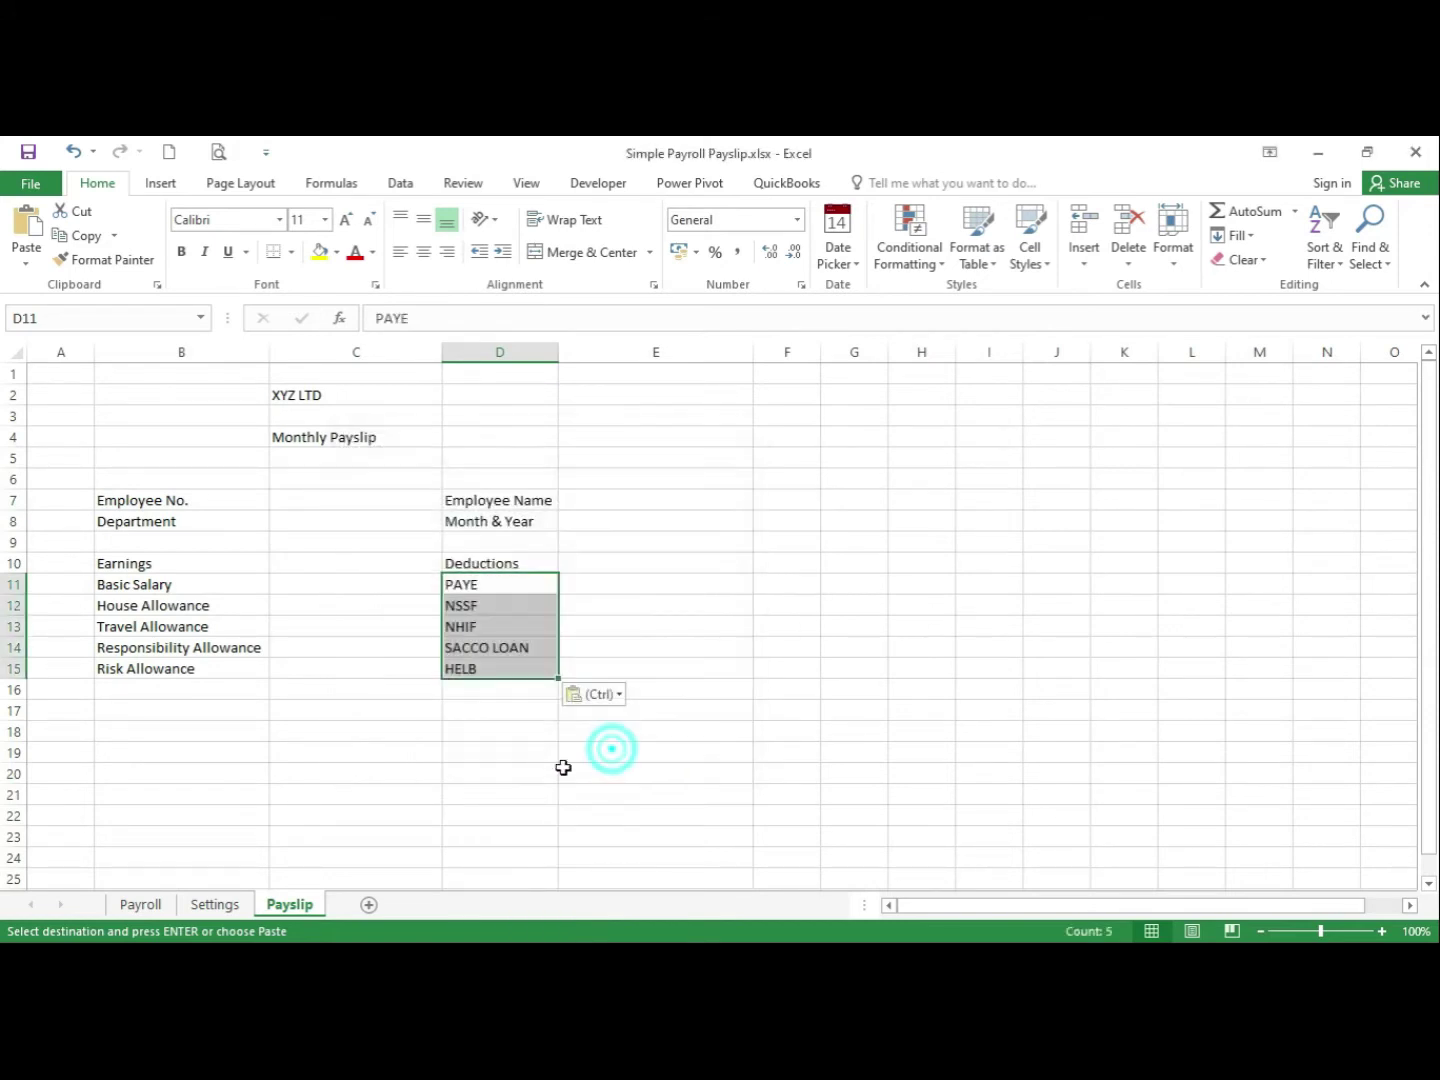
Change the SACCO deduction label in cell D14 to read SACCO Loan
click(499, 583)
click(498, 604)
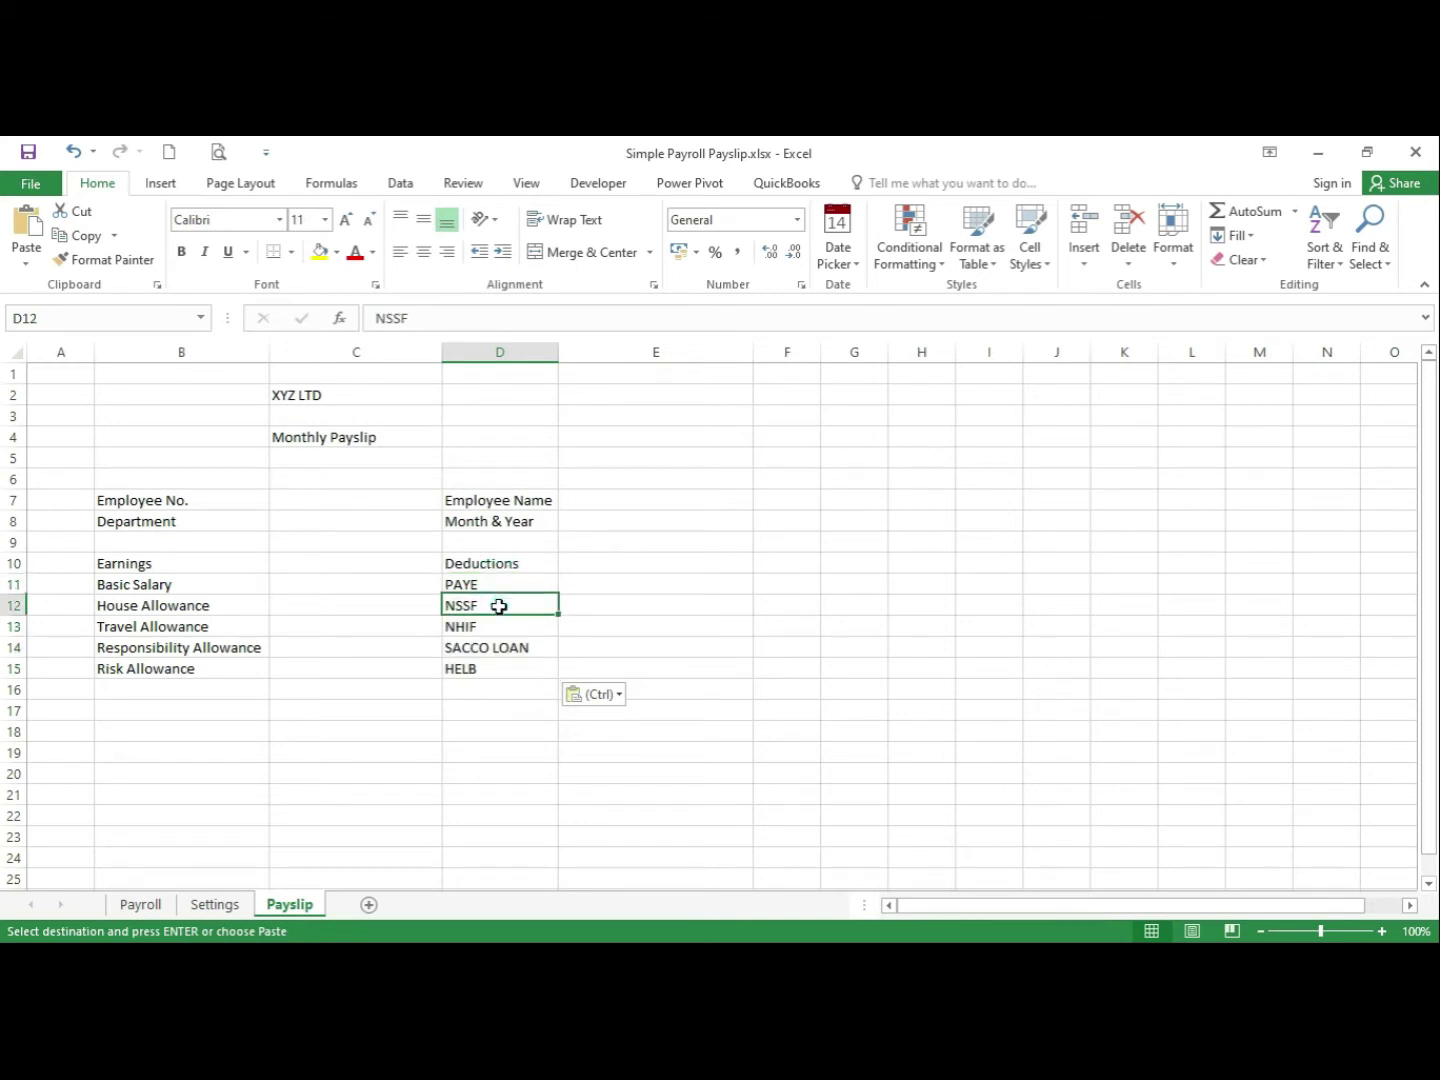
click(508, 632)
click(507, 645)
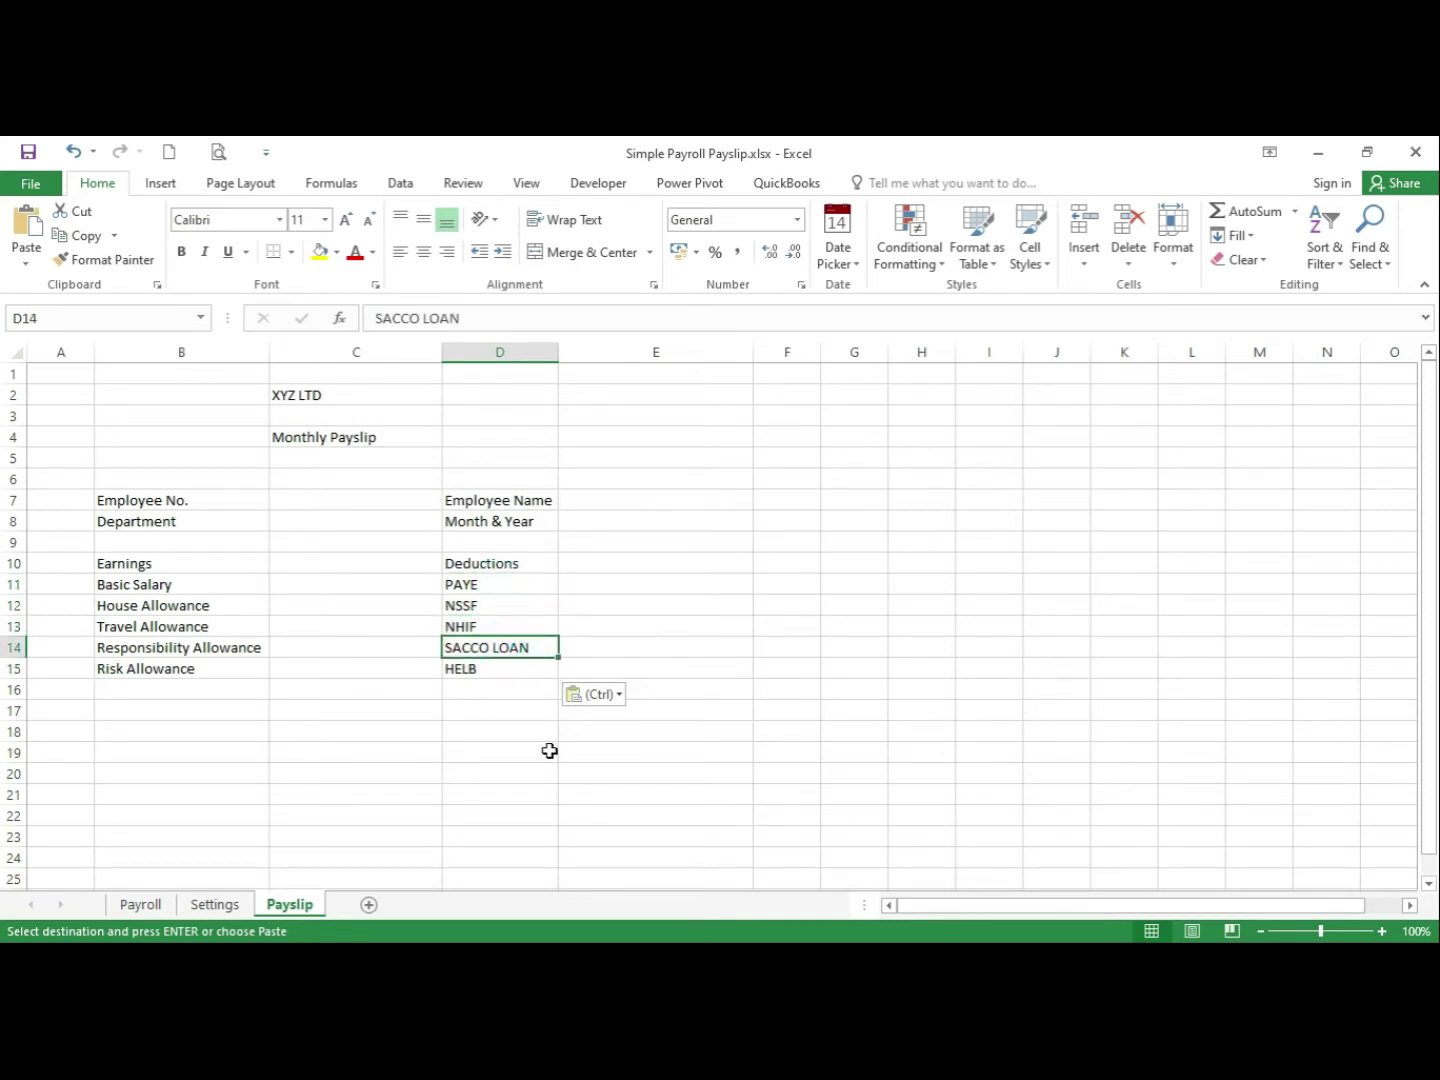
double_click(533, 648)
drag(534, 649, 502, 650)
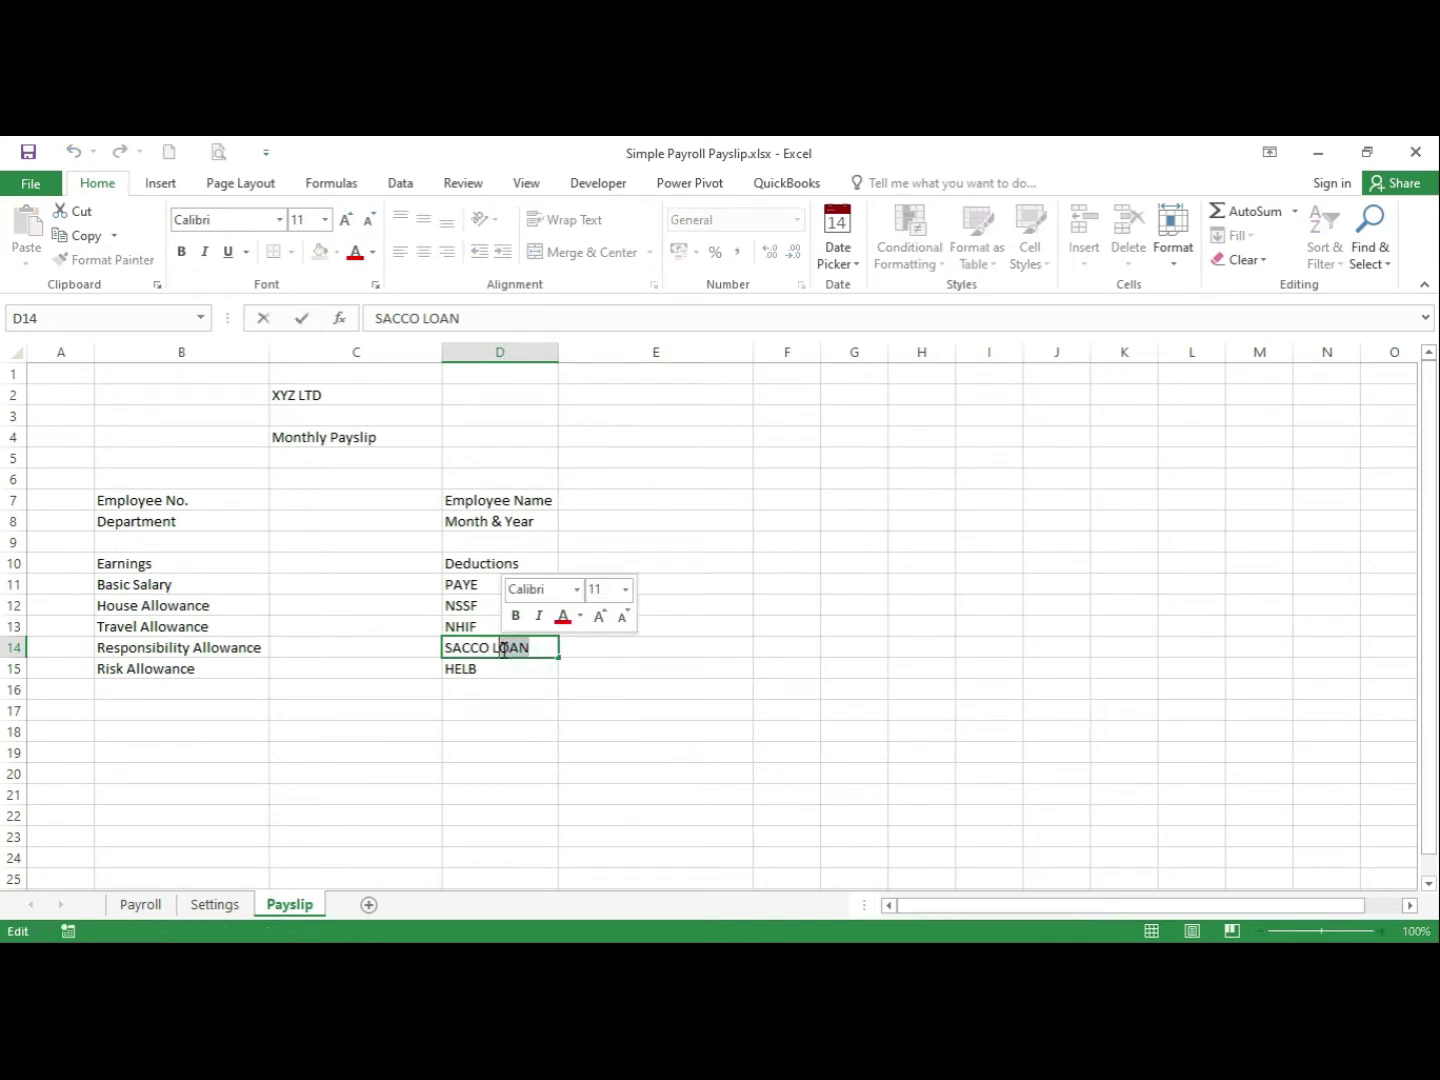
text(oan)
Enter the labels Total Earnings in B16, Total Deductions in D16 and Net Salary in D18
click(158, 693)
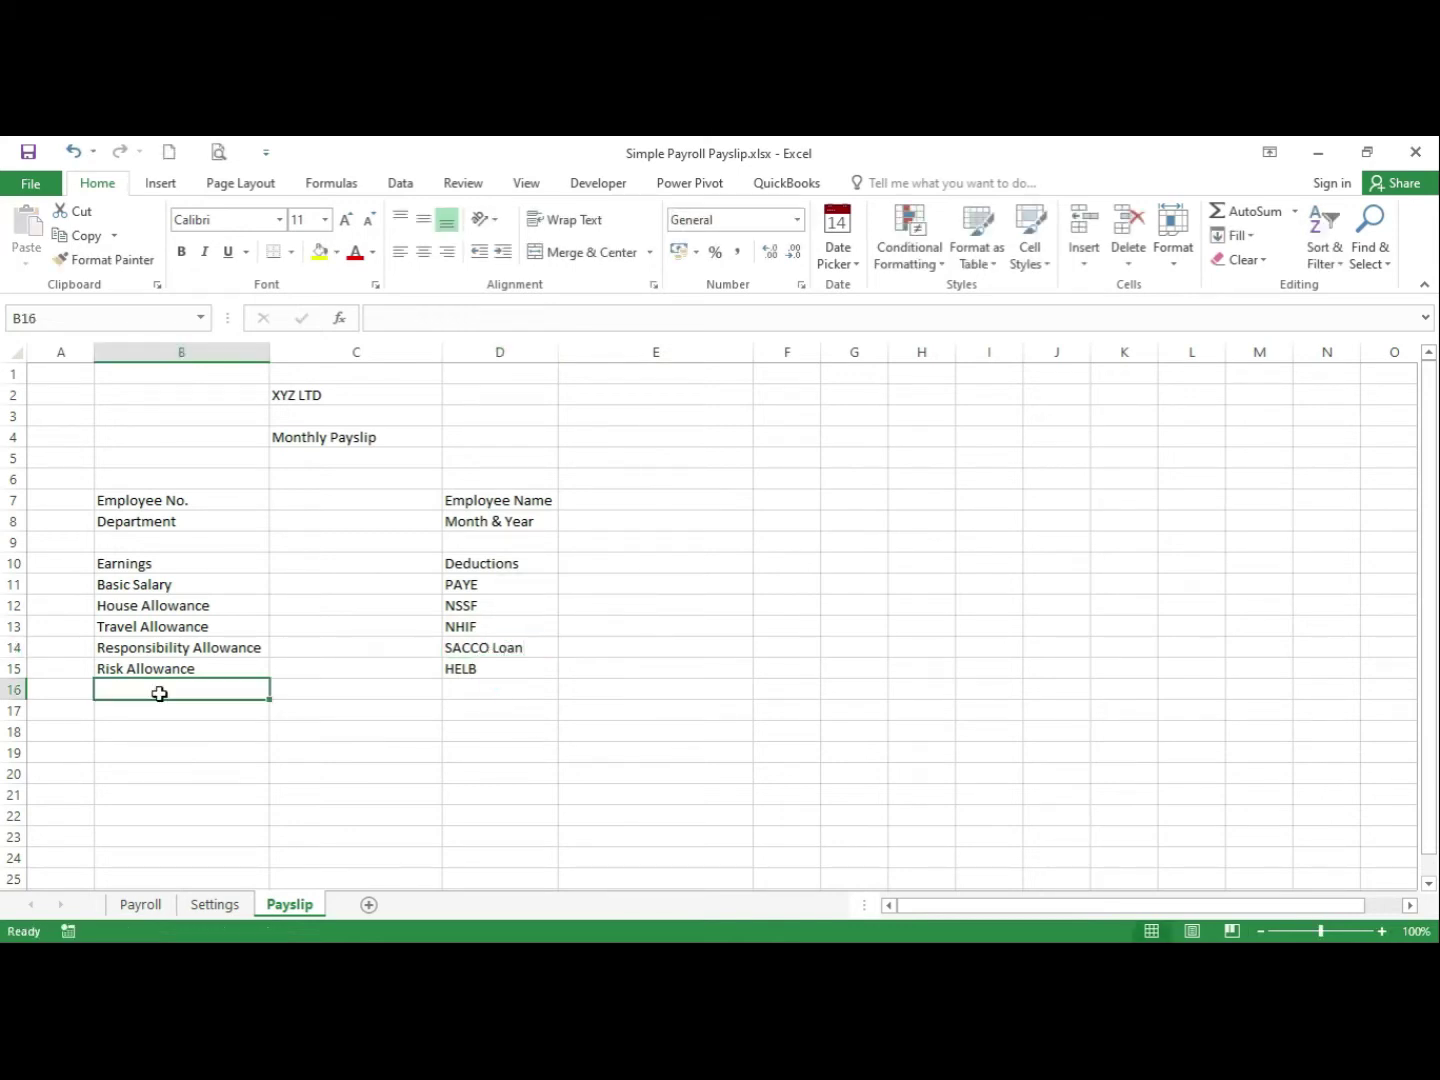
text(Total Earnings)
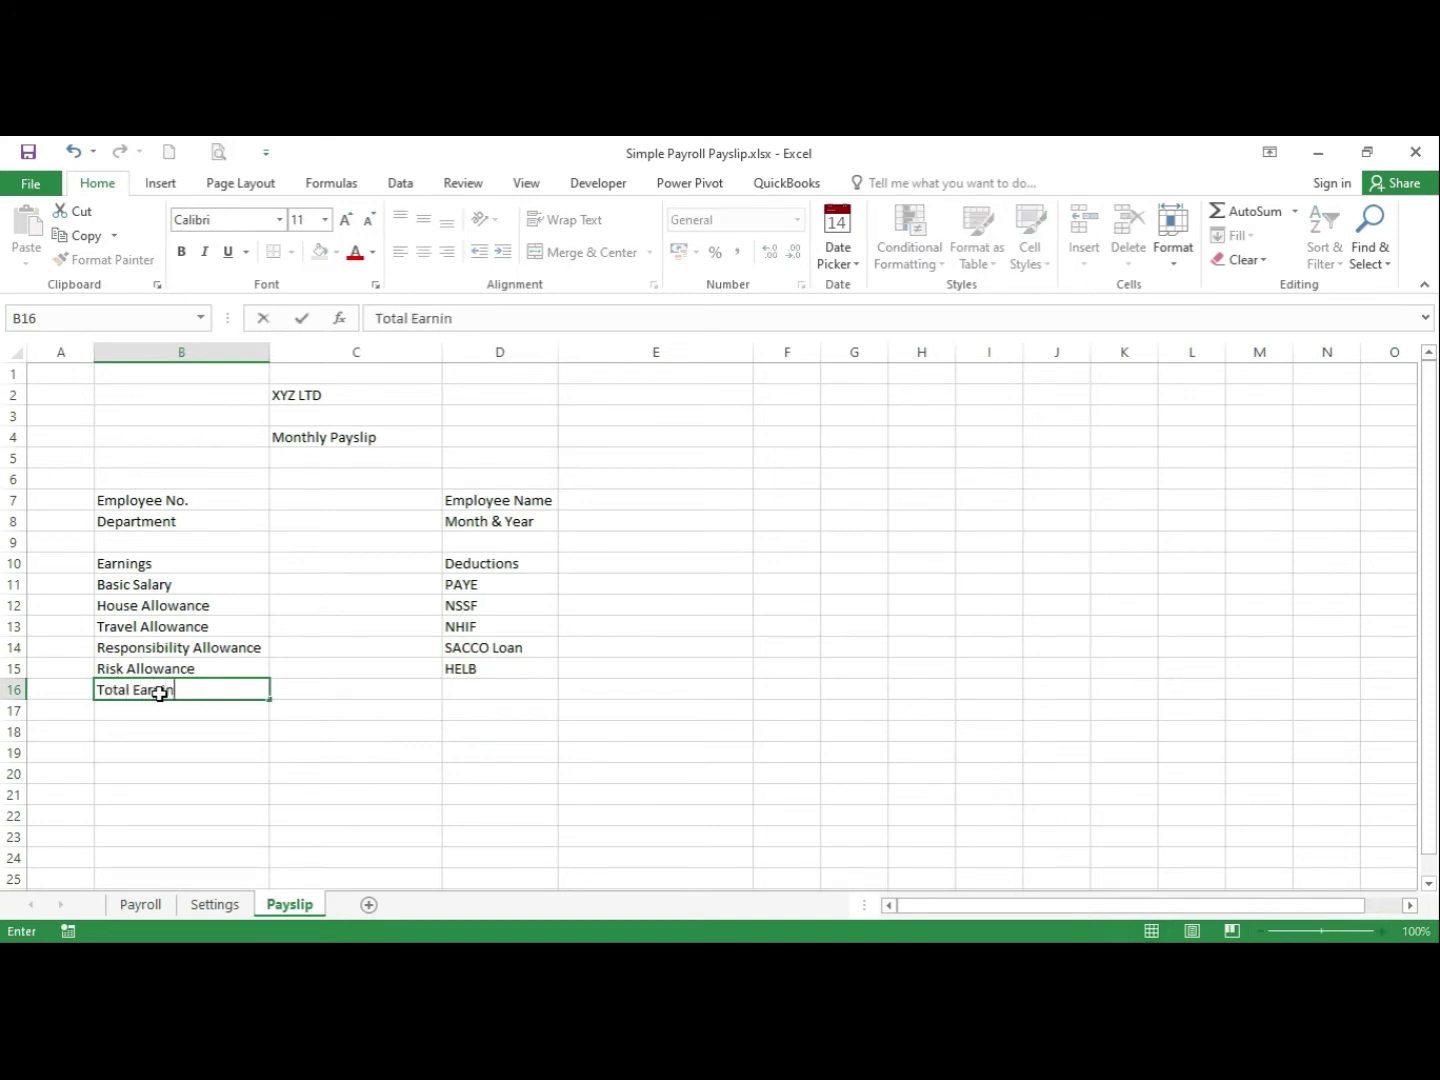
click(453, 692)
text(Total Deductions)
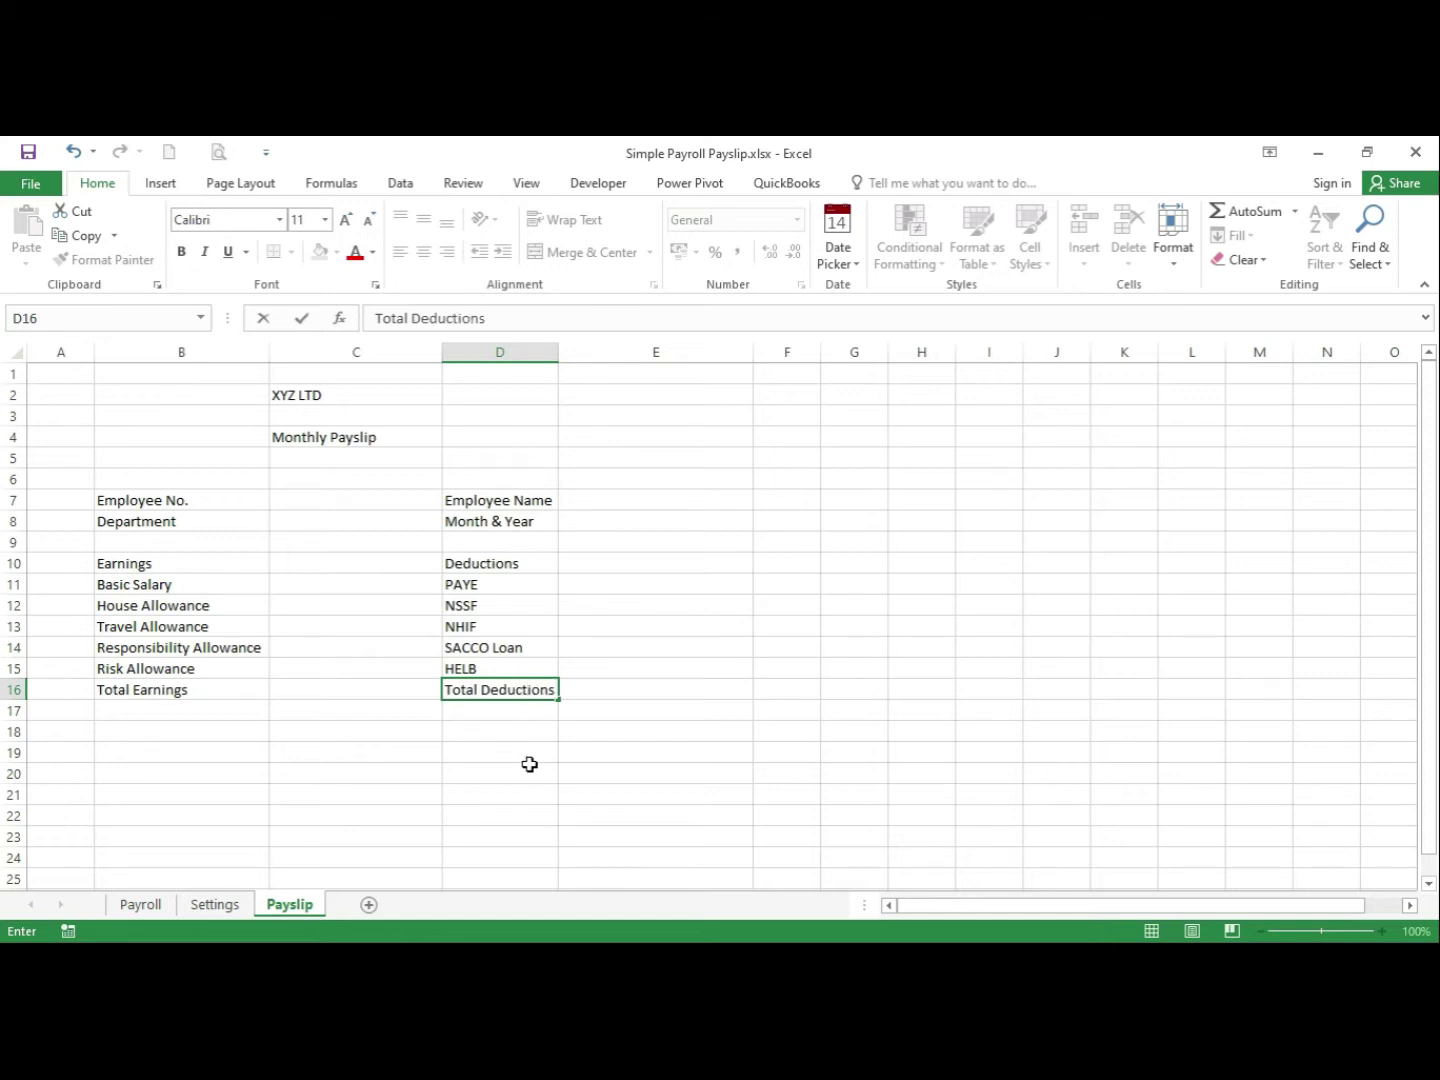
click(483, 725)
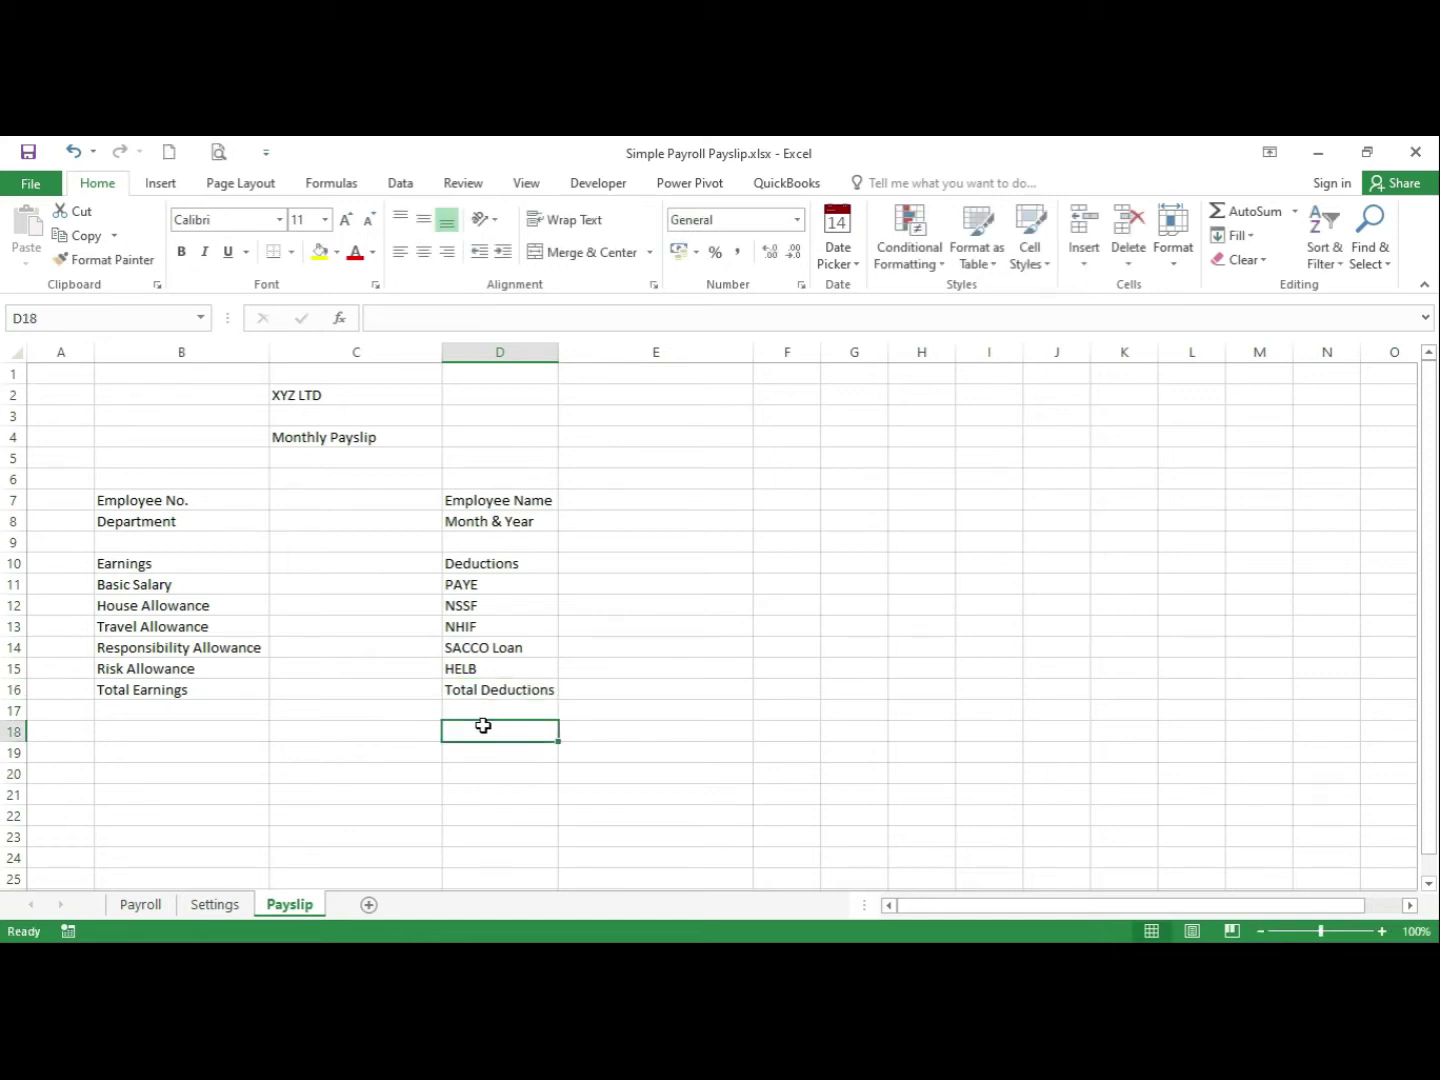
text(Net Salary)
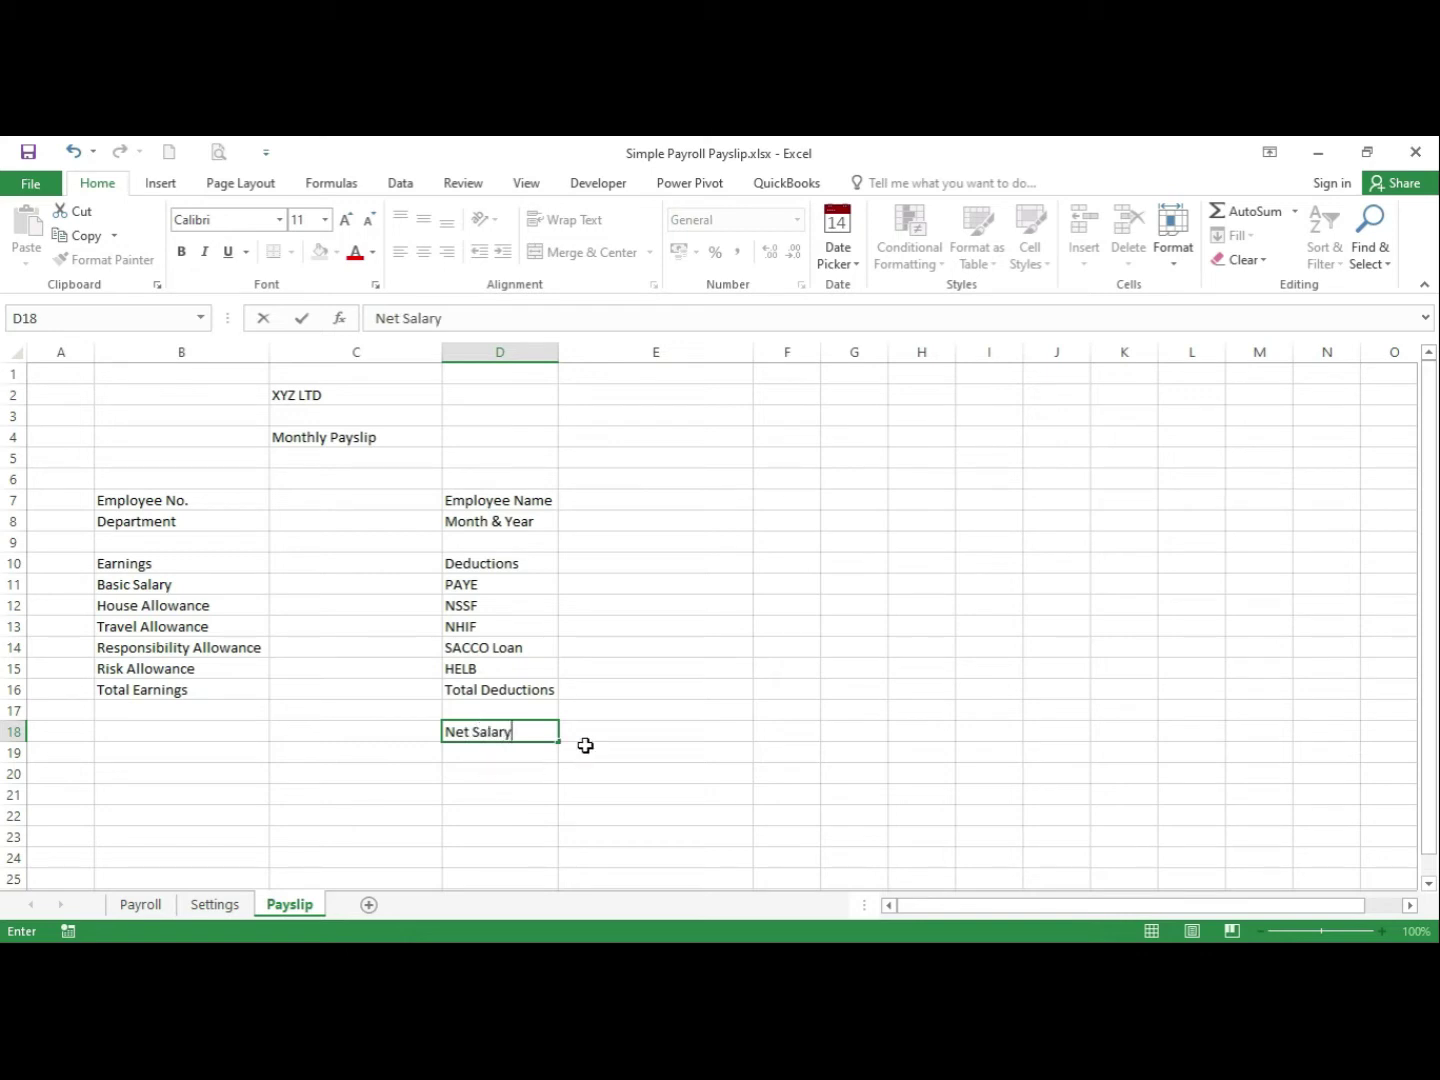
Enter Employee Signature in B21 and Human Resource Signature in B23, and fit column B's width to its text
click(181, 794)
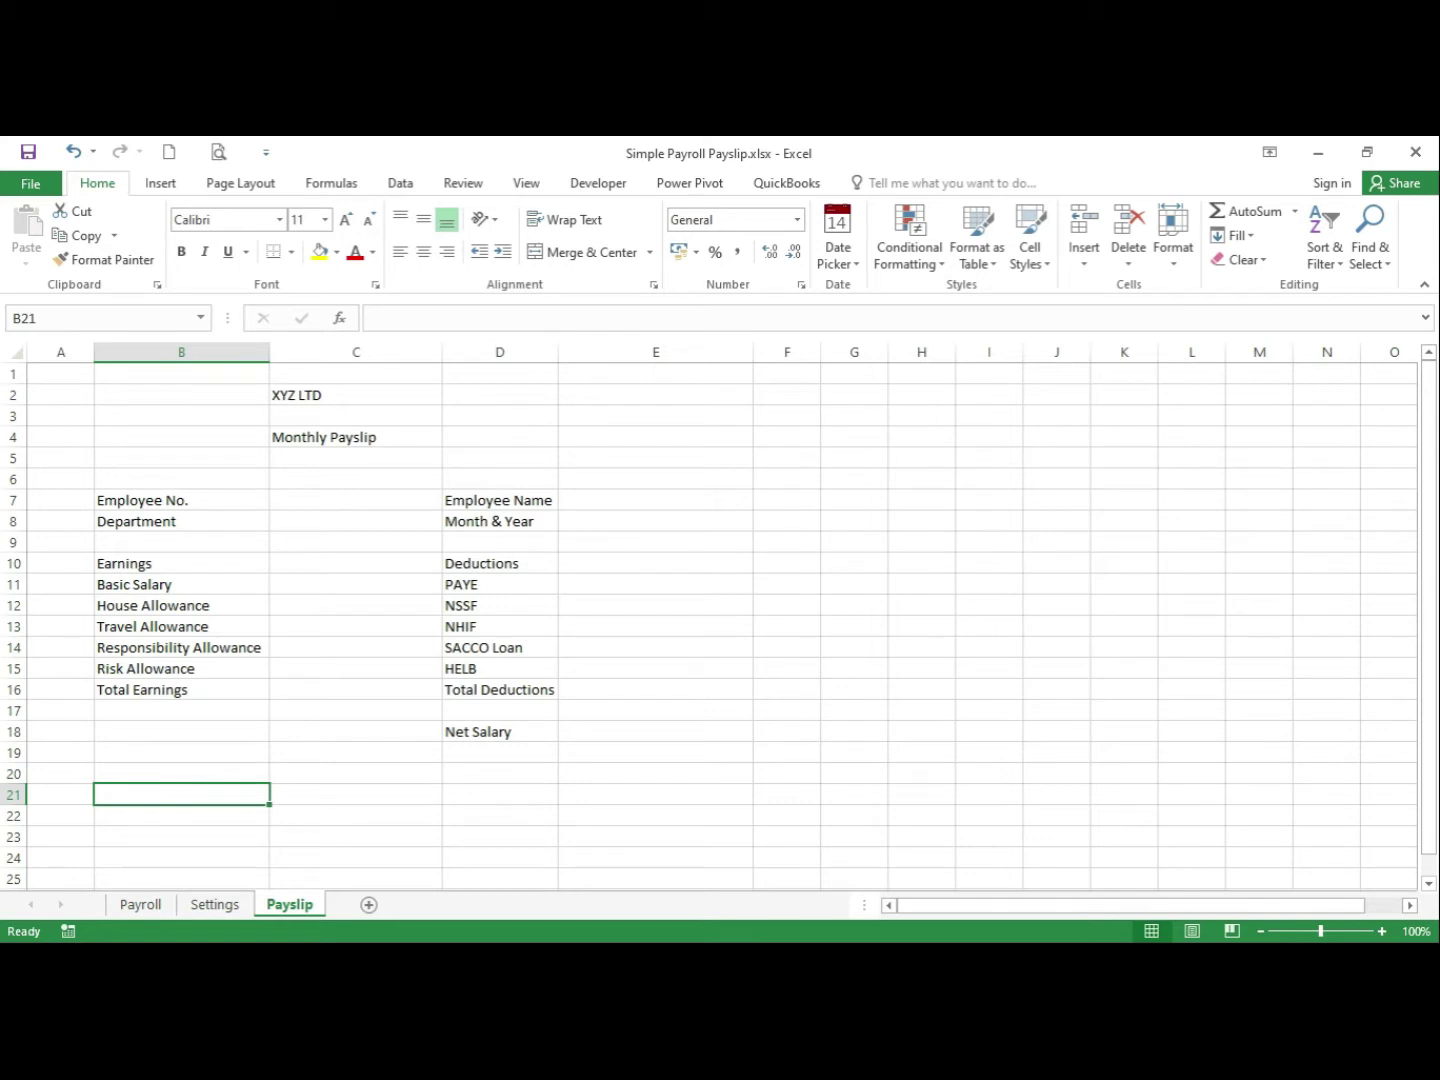
text(Employee Signature)
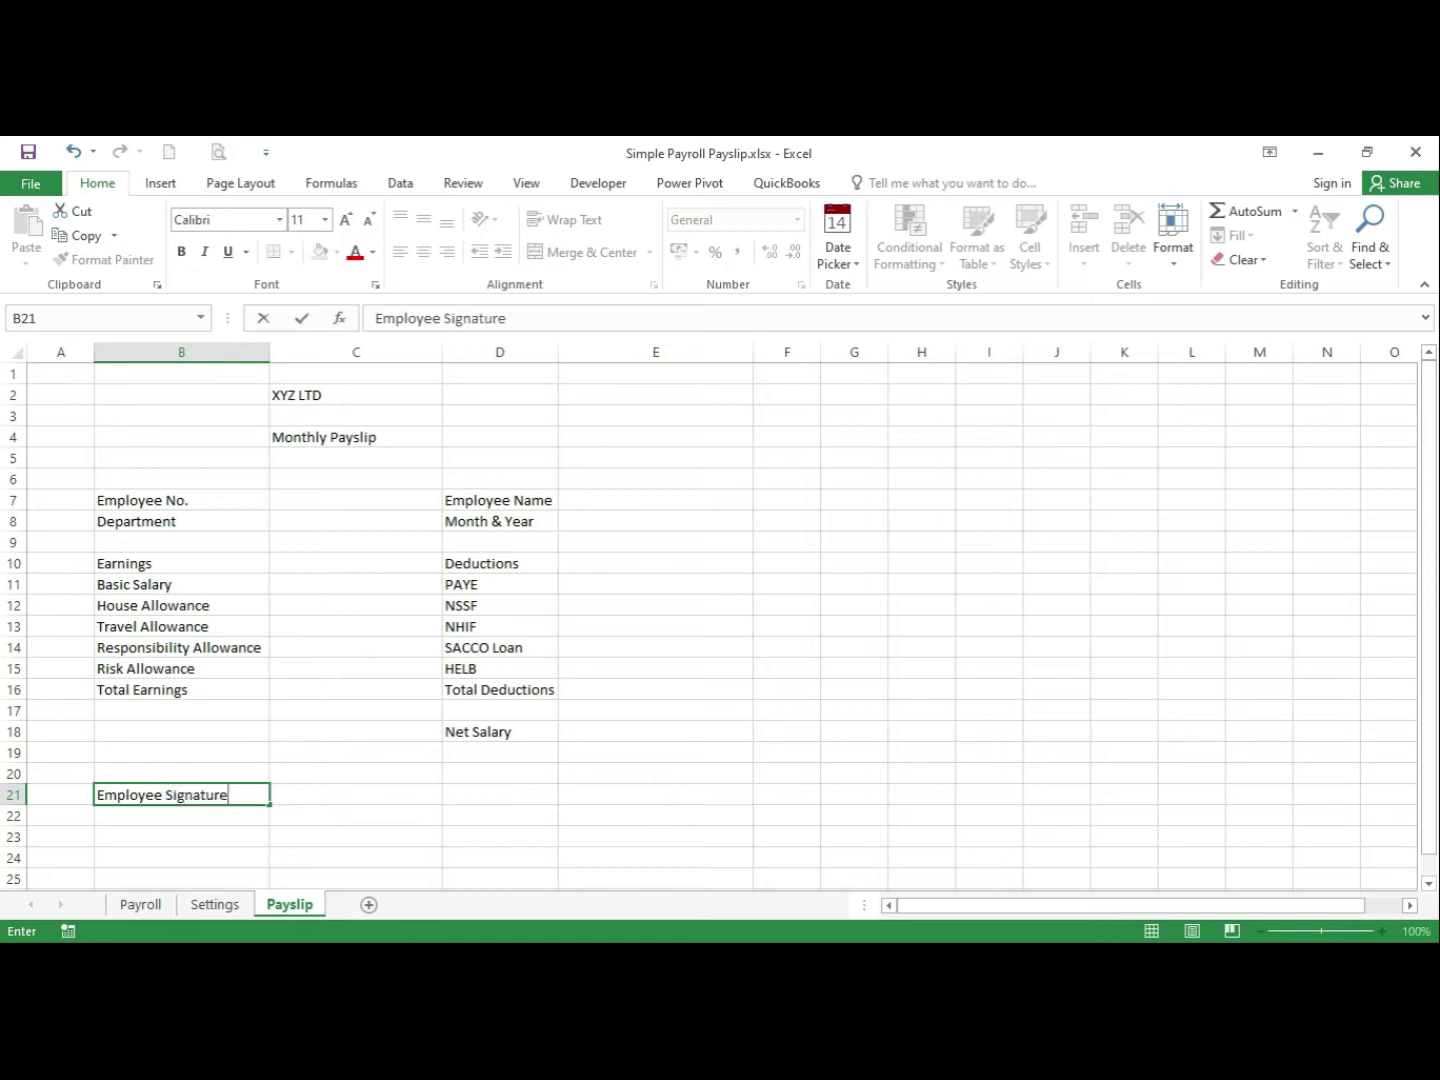
key(Return)
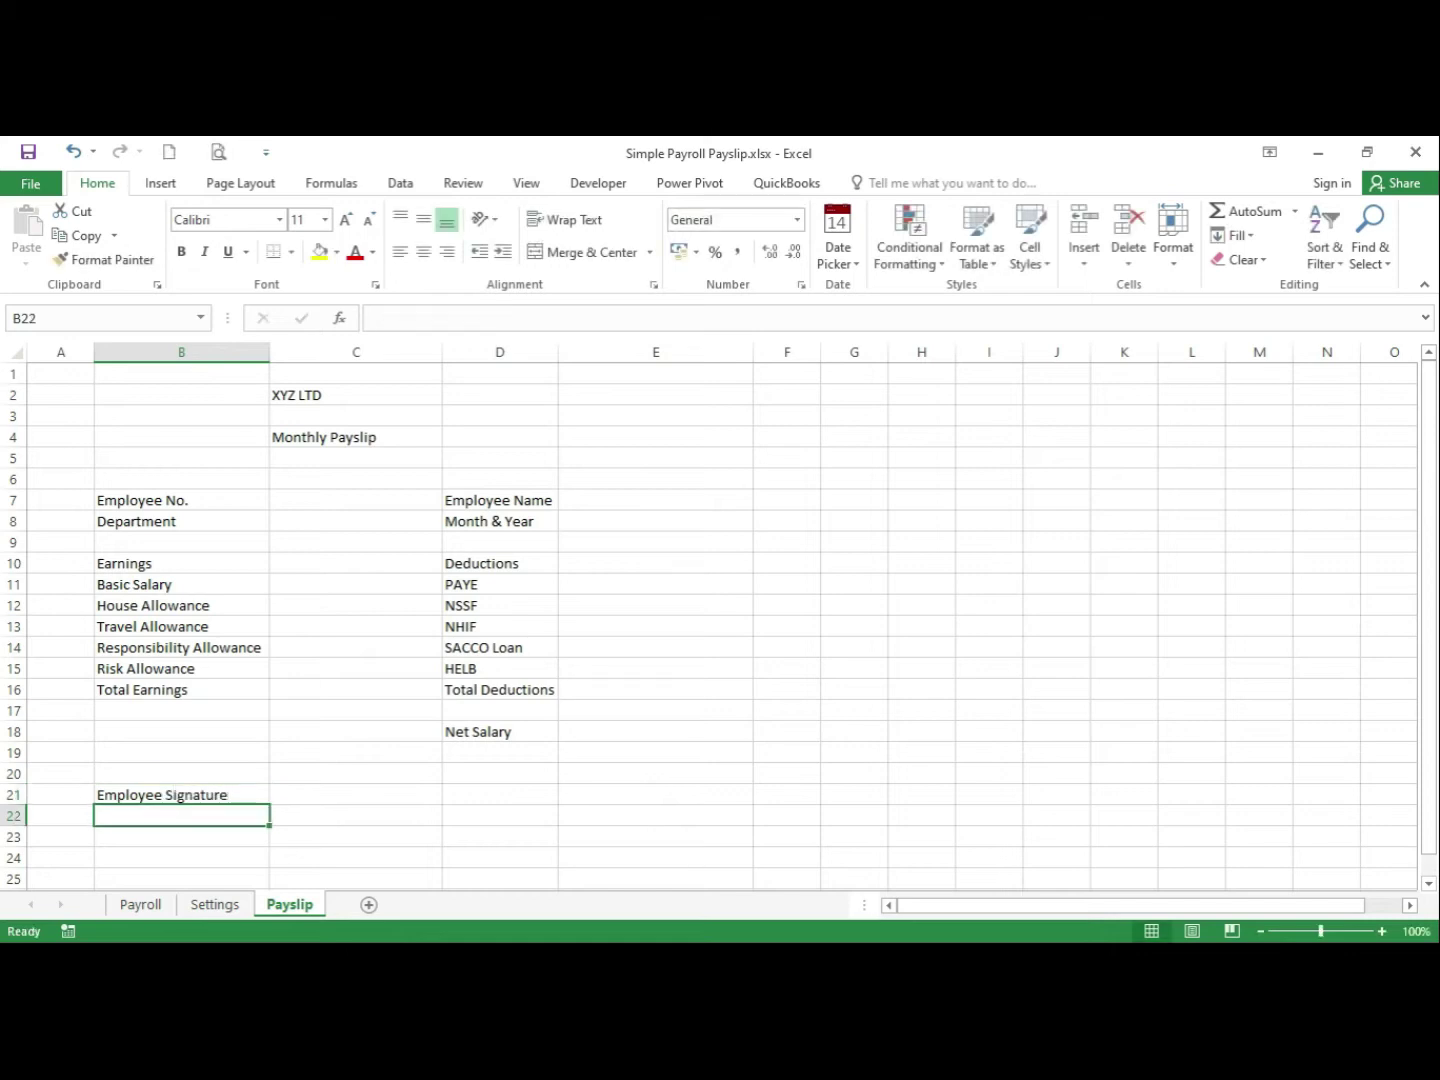
key(Return)
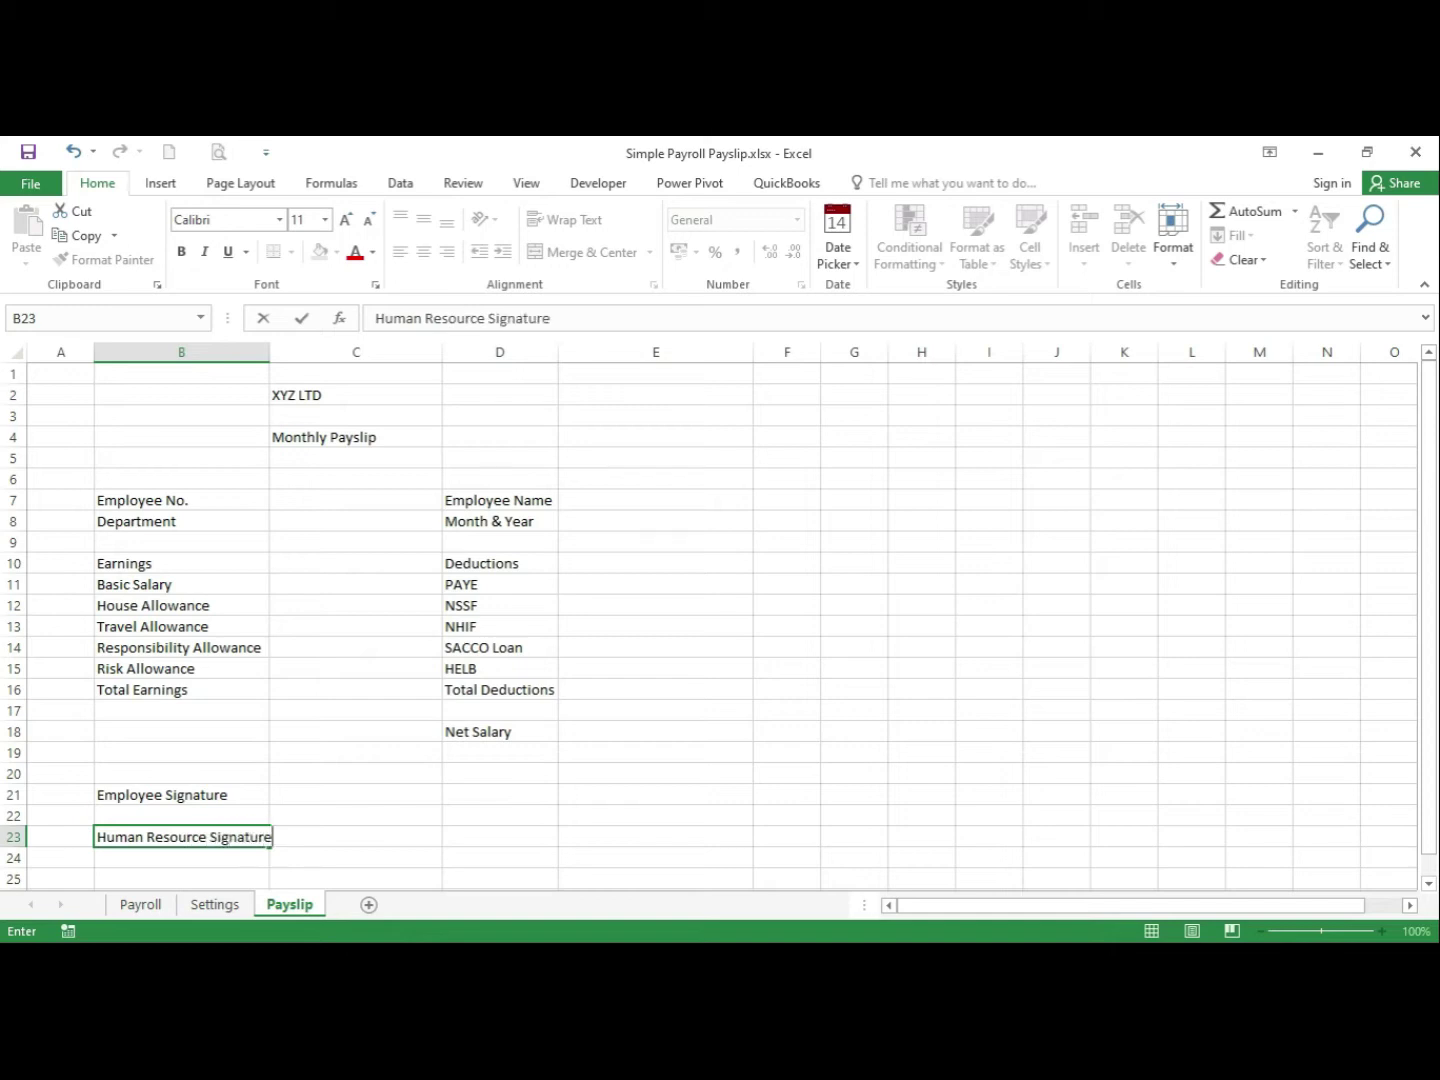
click(452, 837)
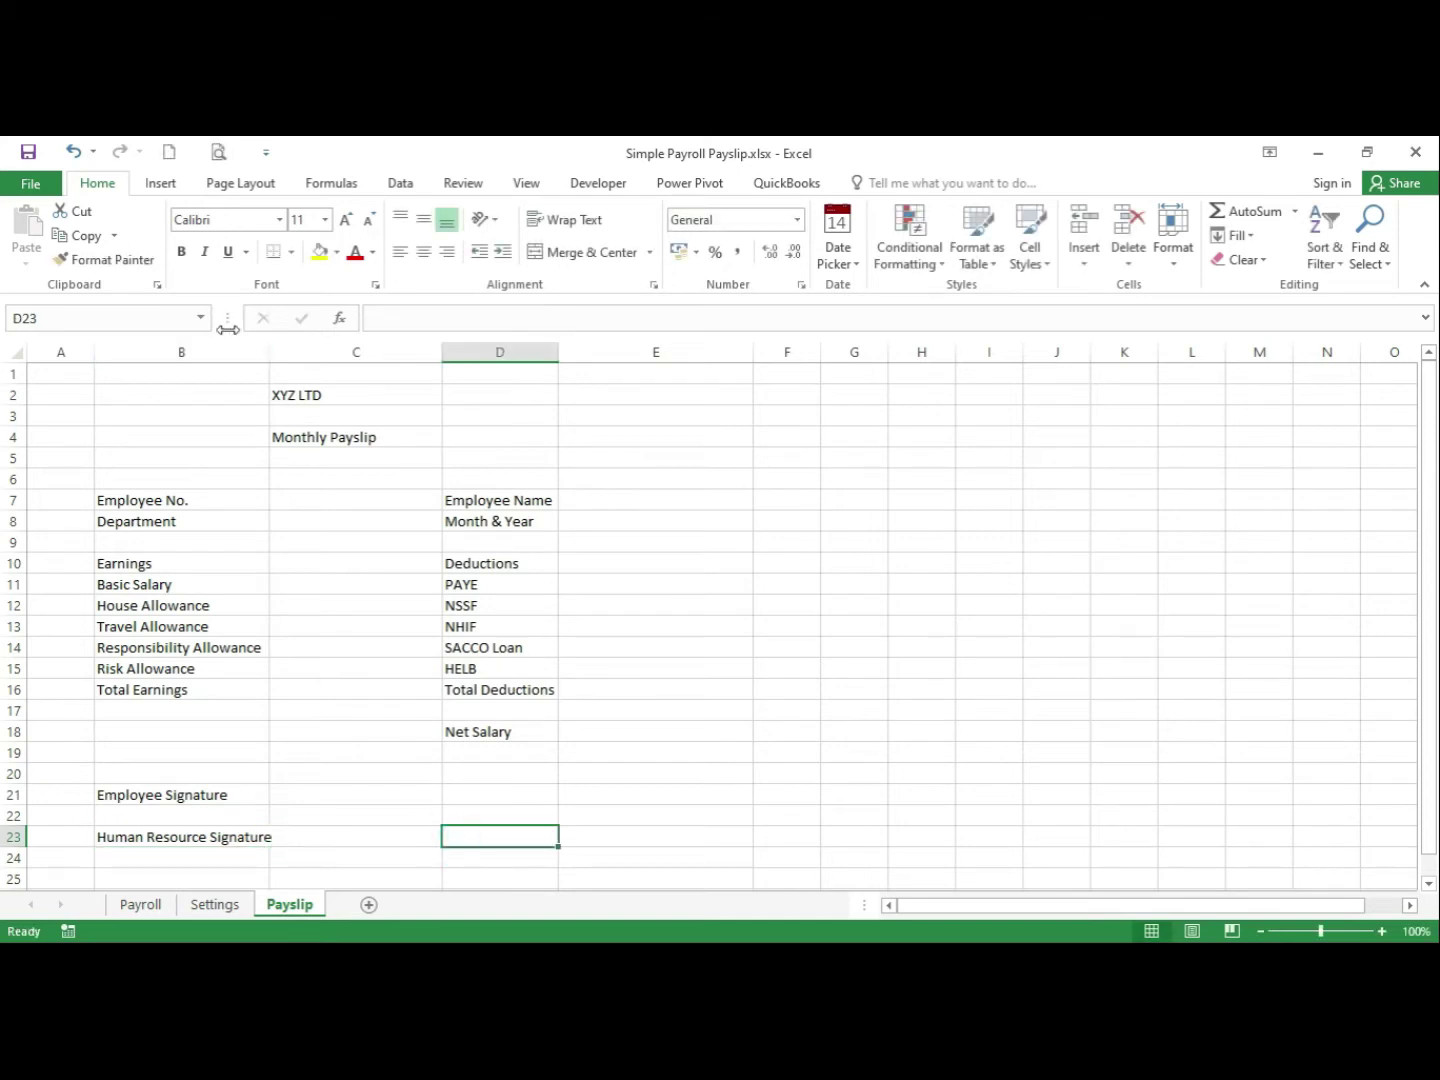
double_click(270, 355)
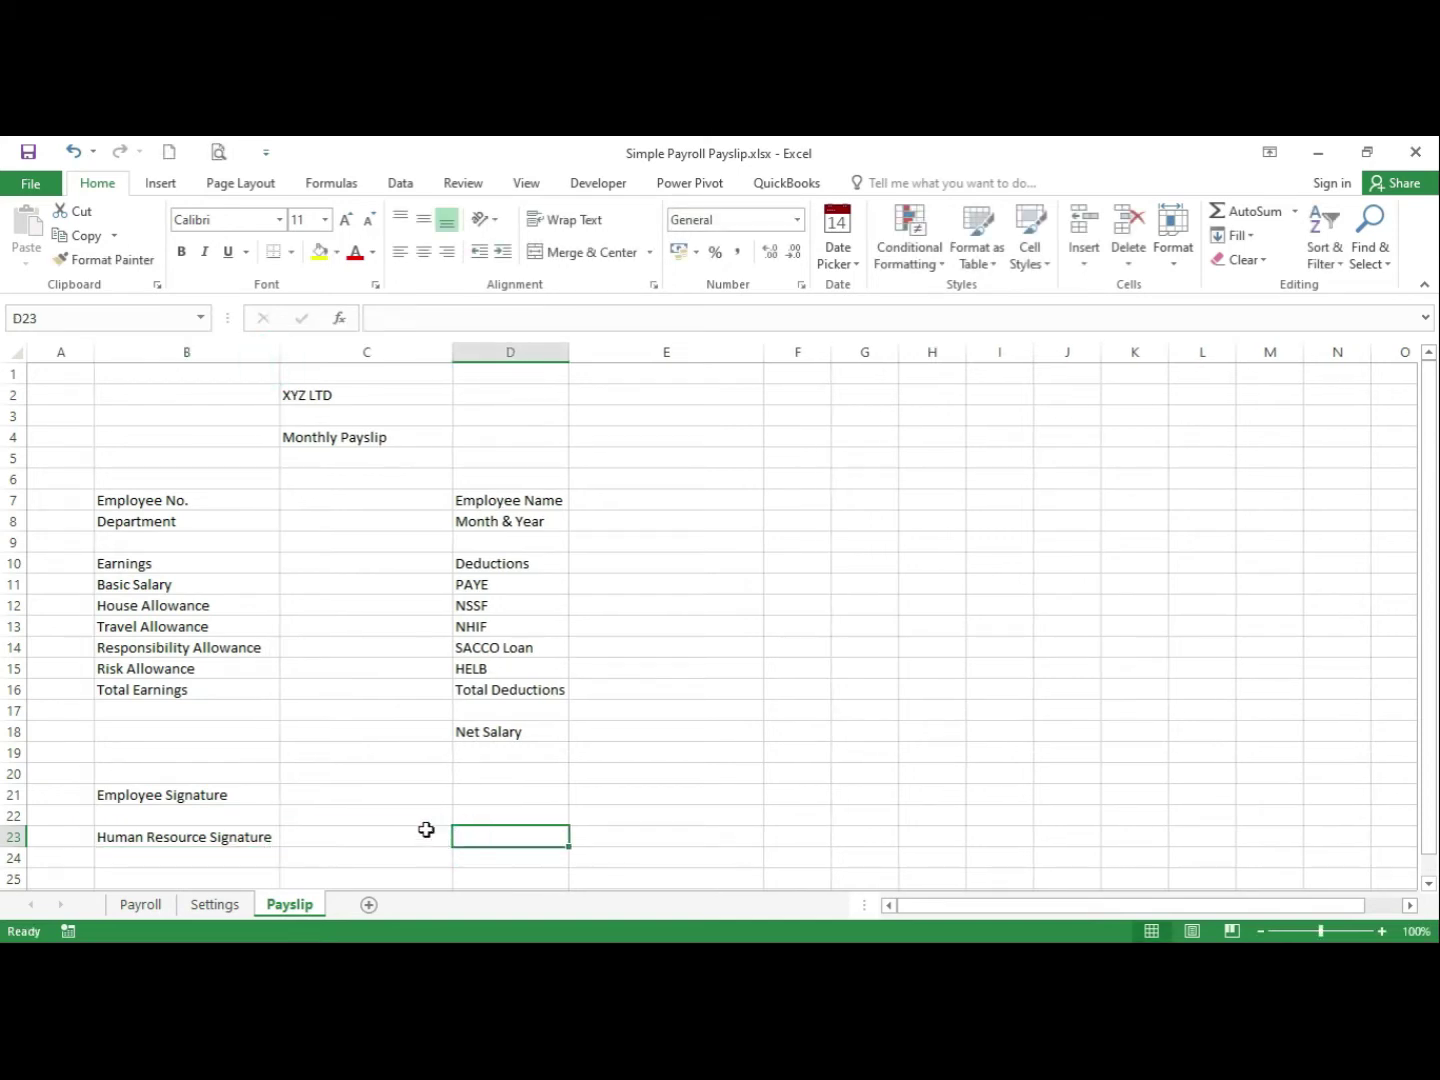
click(376, 794)
click(400, 818)
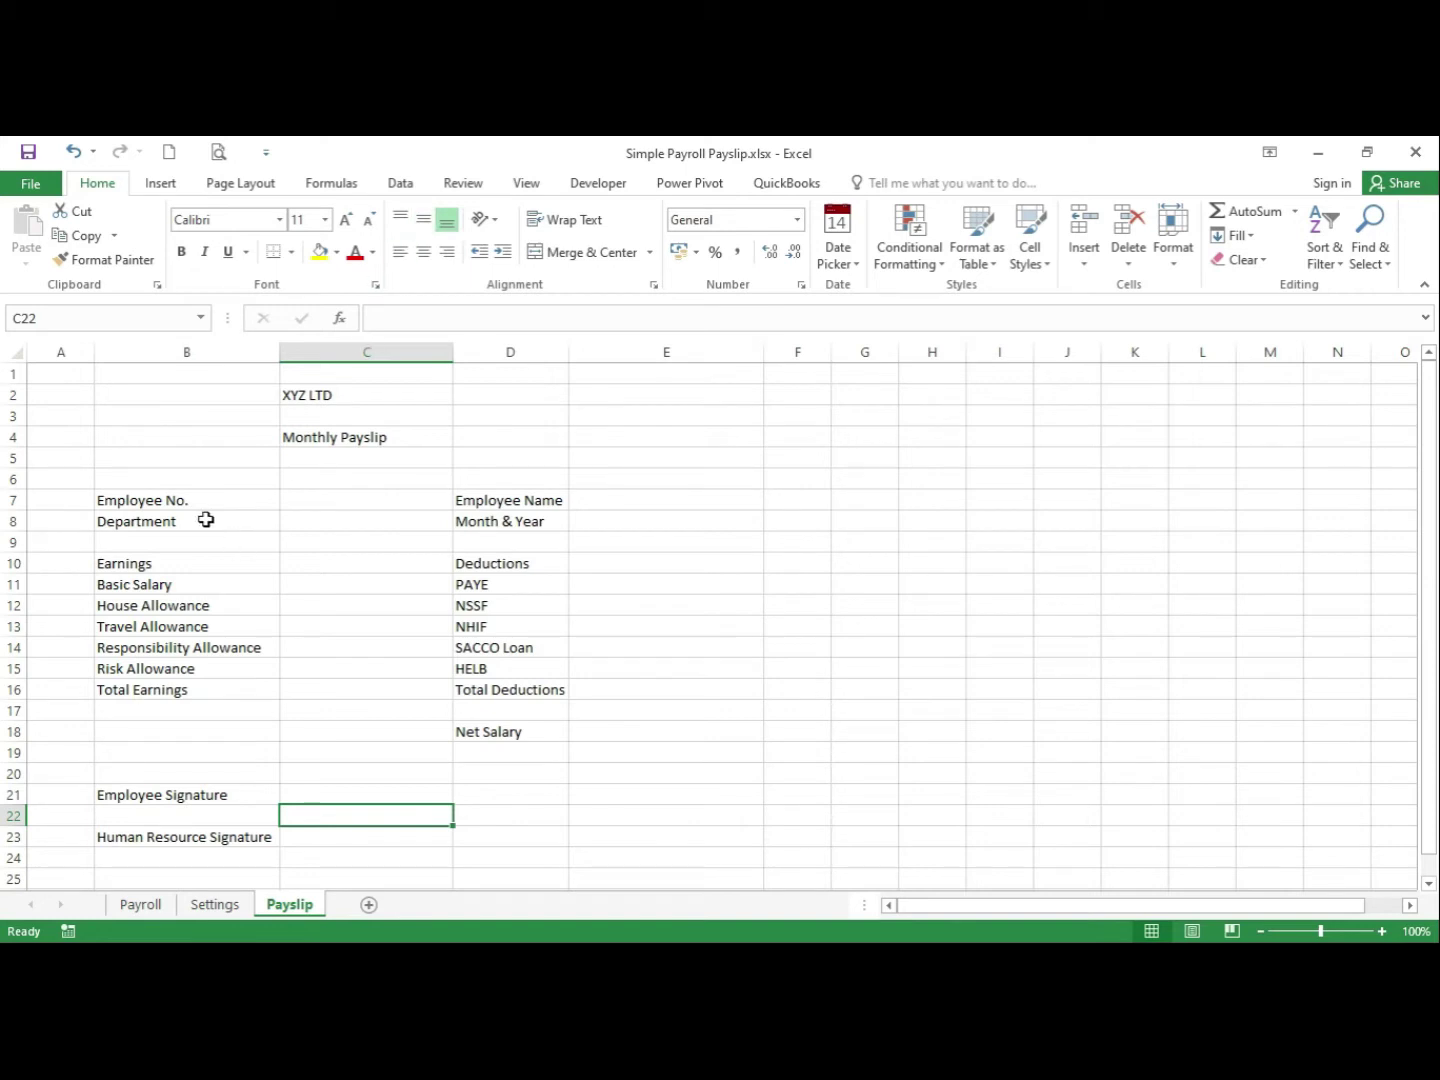
Add a bottom border under the Monthly Payslip title row across B4:E4
click(113, 436)
drag(385, 411, 642, 435)
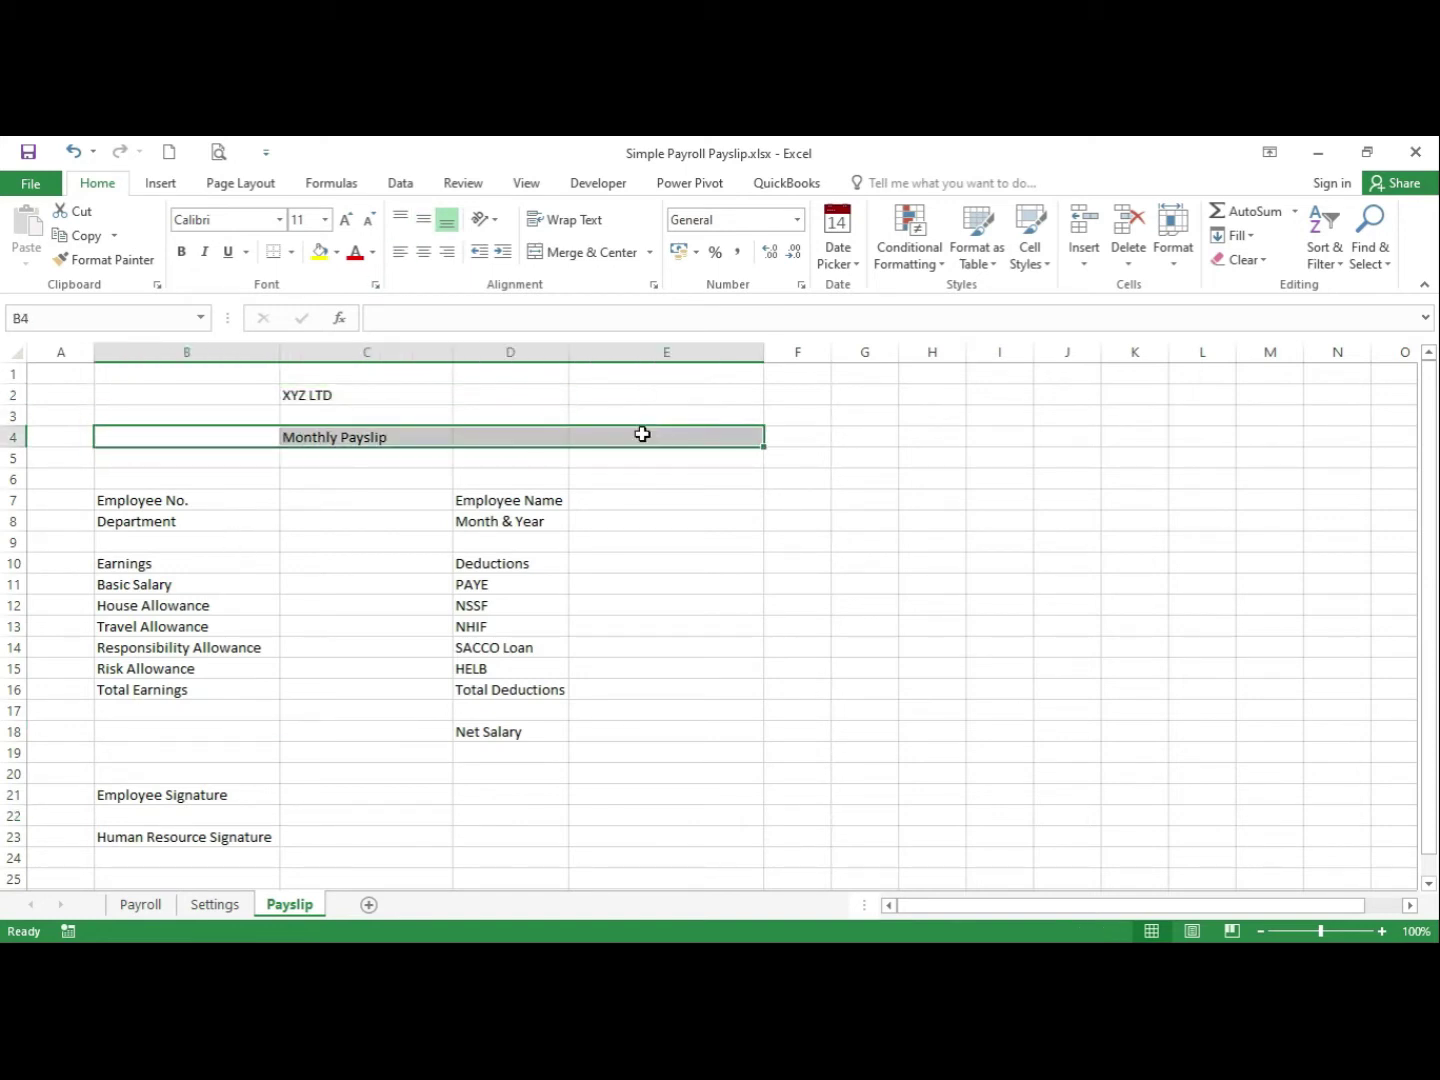
click(292, 253)
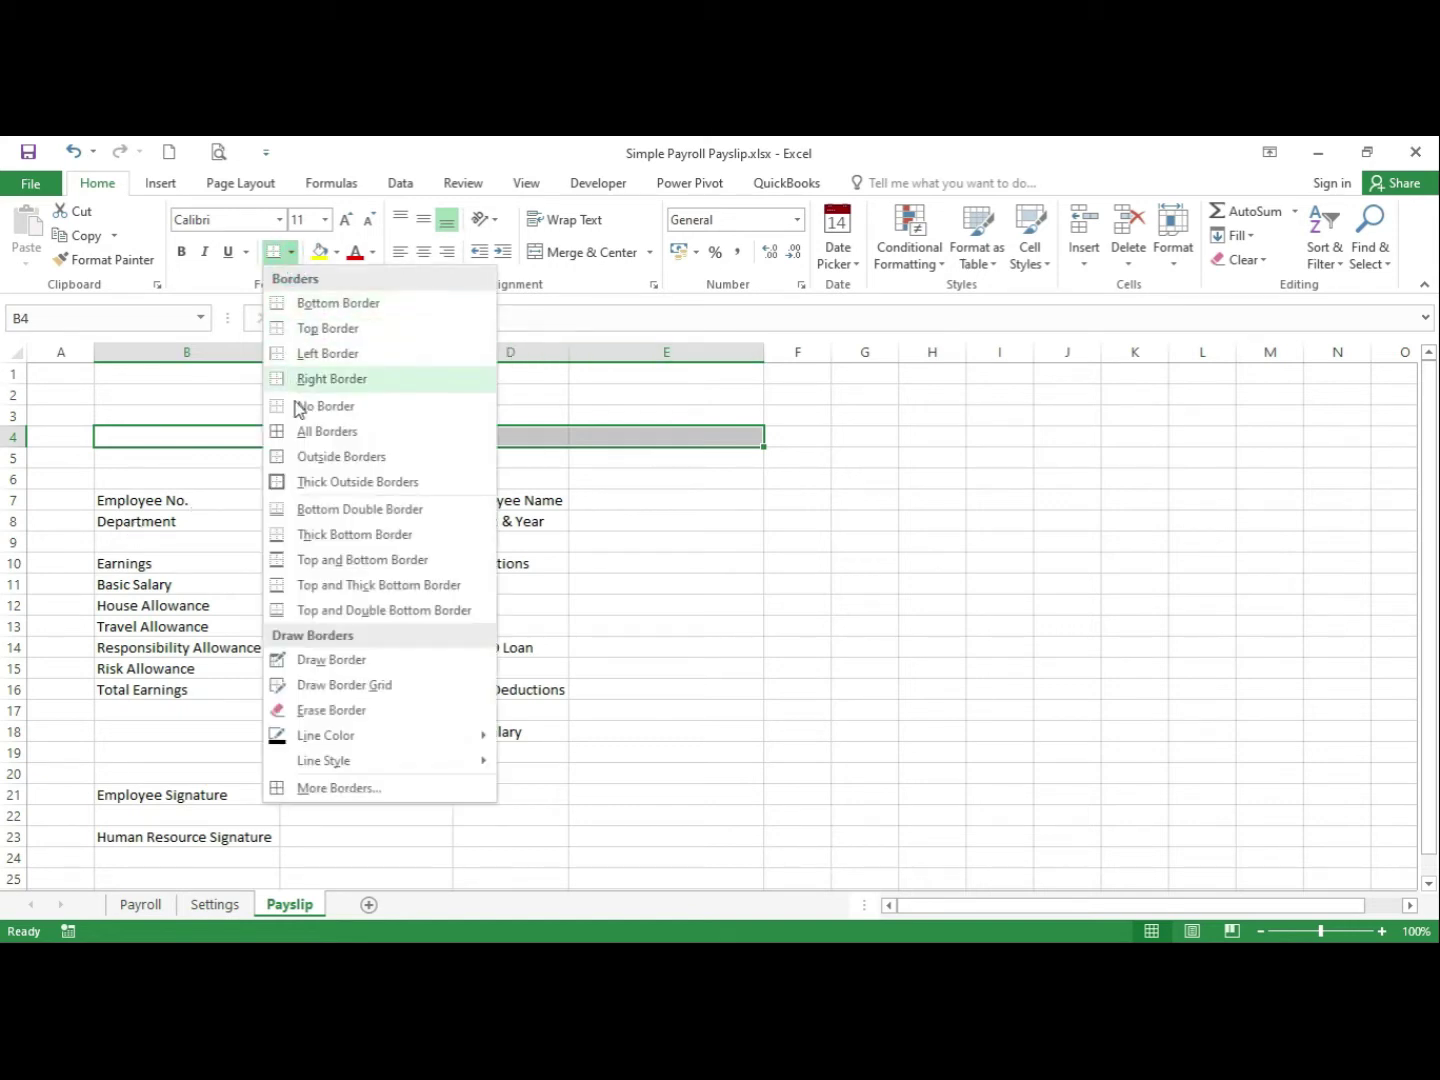
click(283, 312)
click(556, 503)
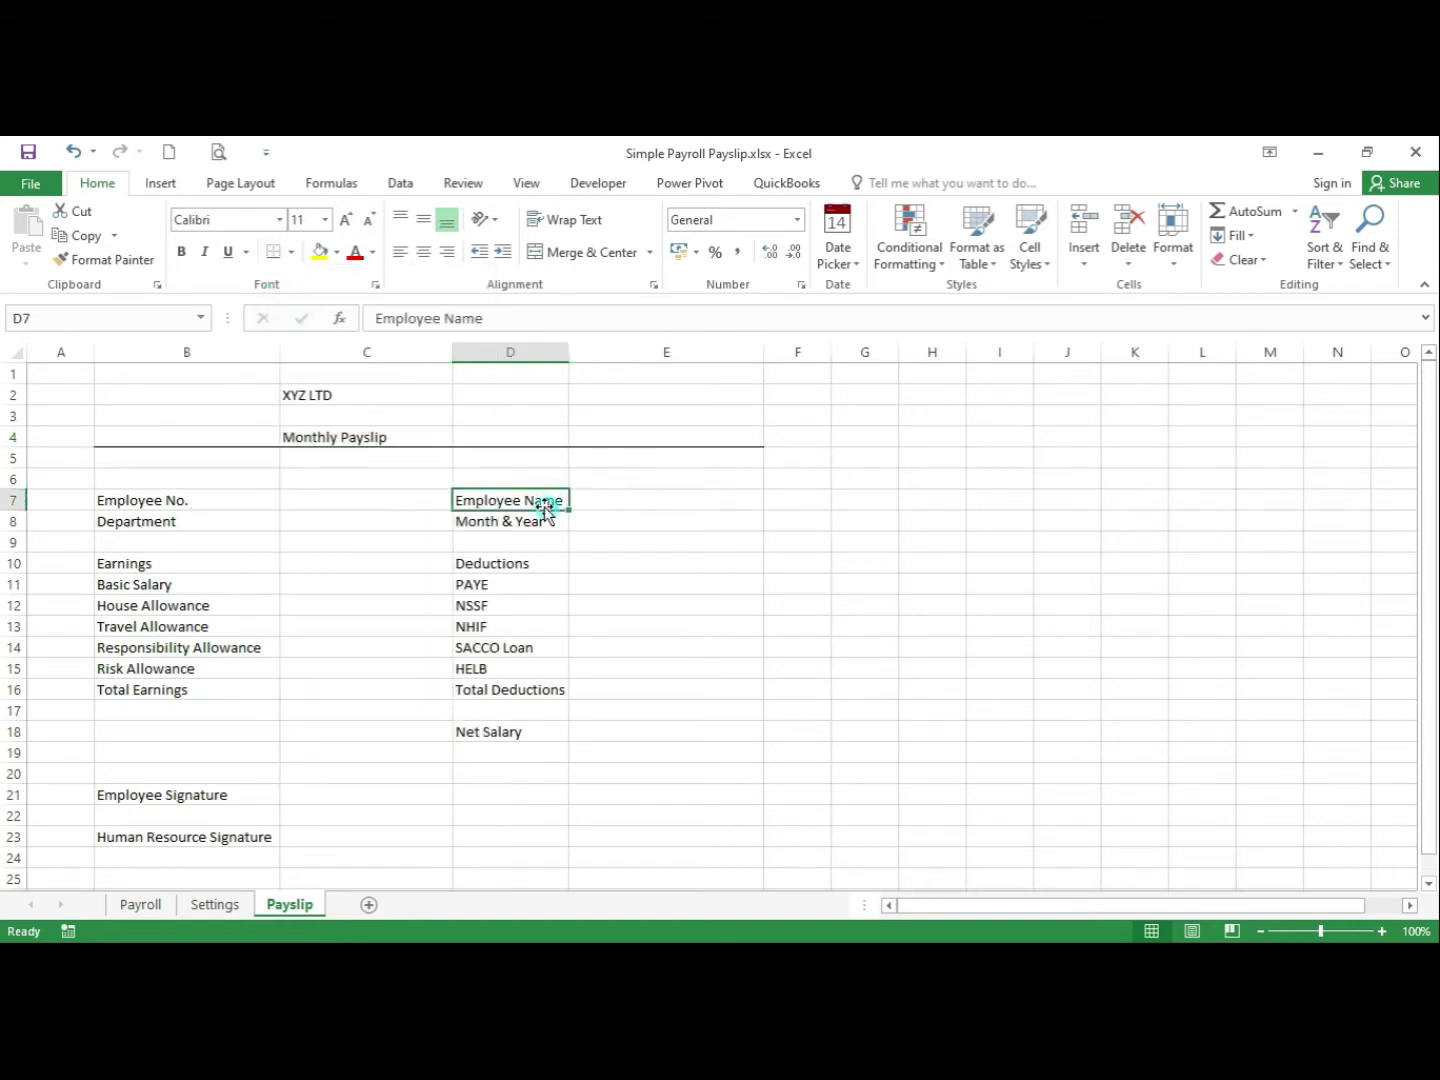
Merge and center the XYZ LTD title across B2:E2 and the Monthly Payslip title across B4:E4
drag(167, 401, 644, 388)
click(582, 252)
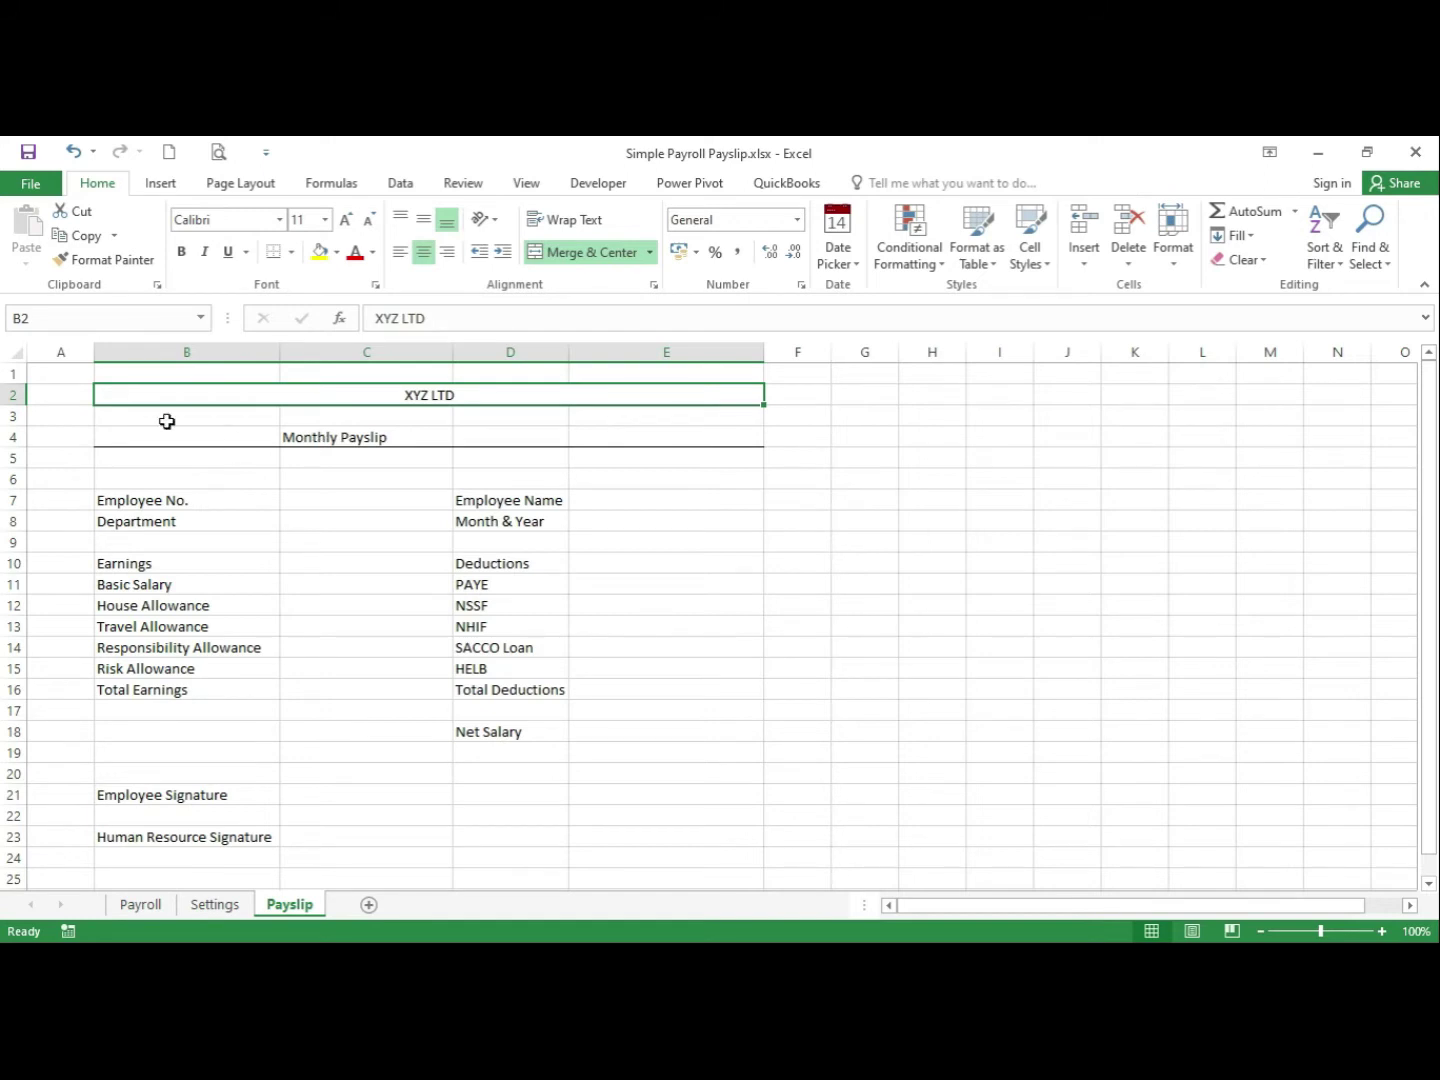
drag(169, 431, 659, 437)
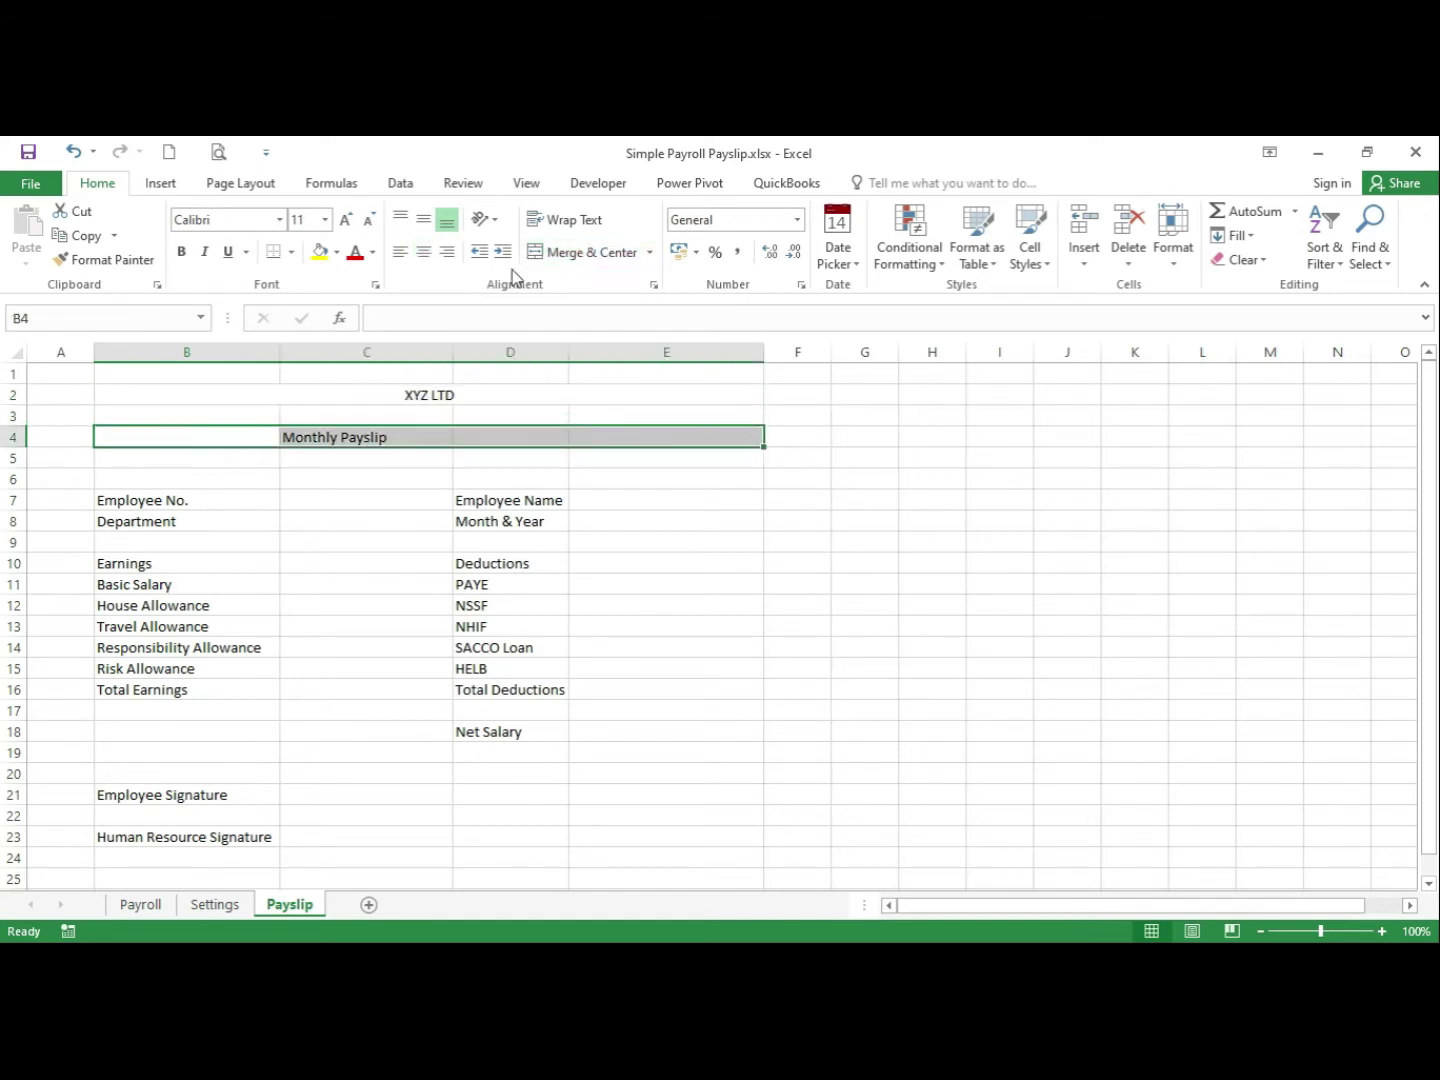
click(564, 252)
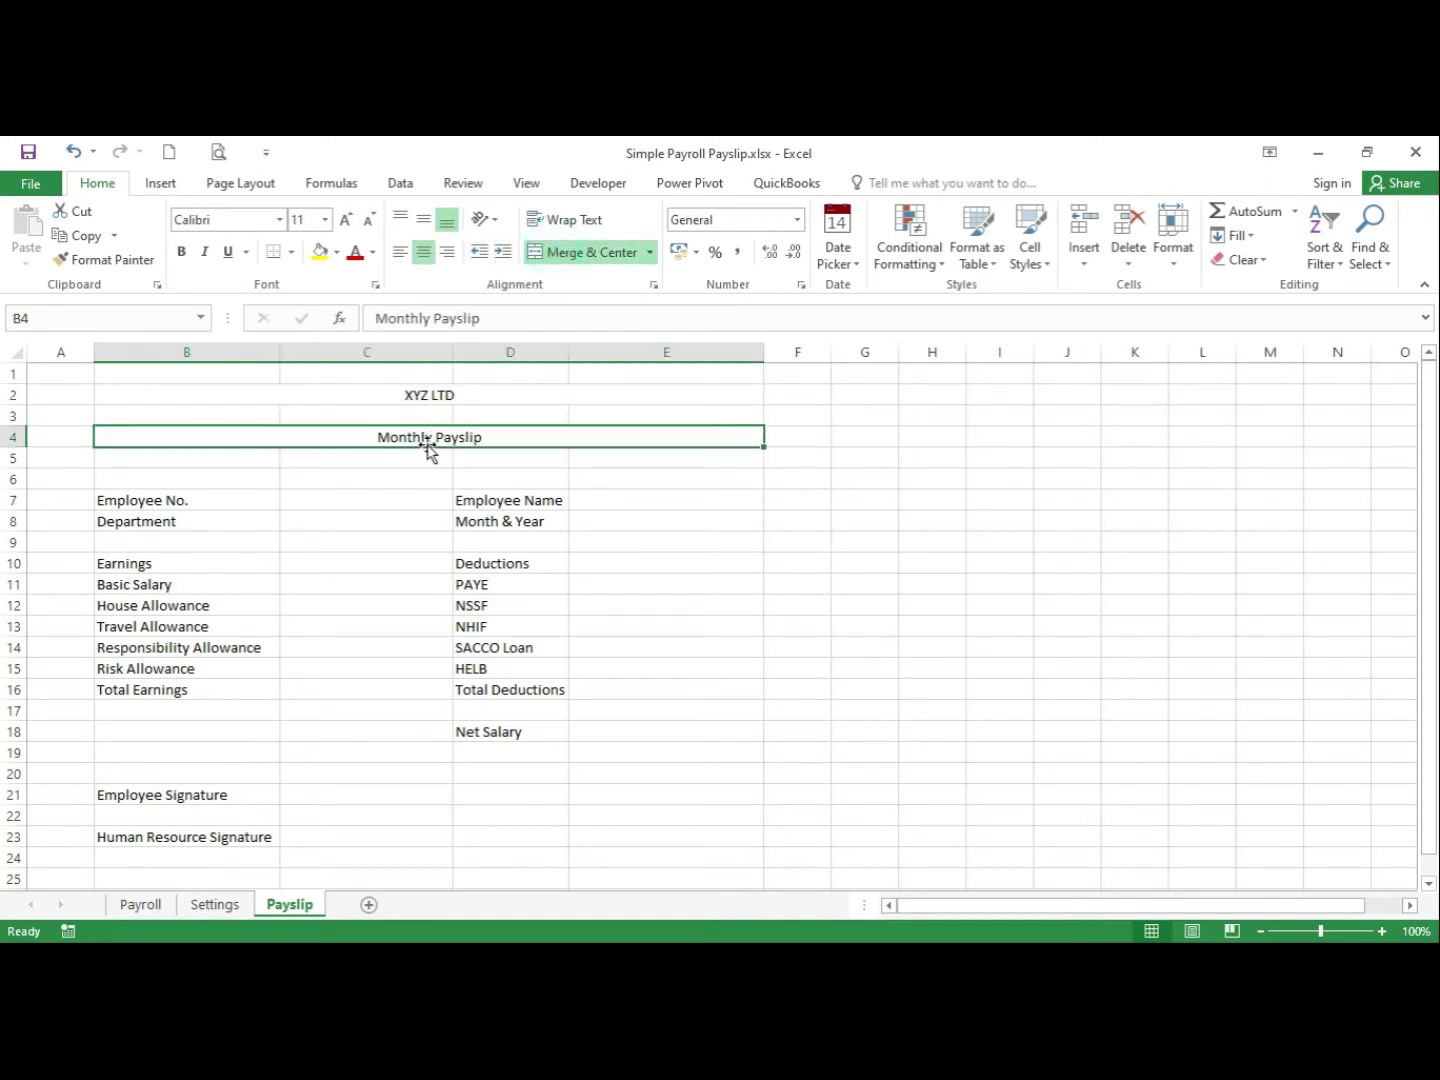
Increase the font size of the Monthly Payslip and XYZ LTD titles to 14
double_click(345, 220)
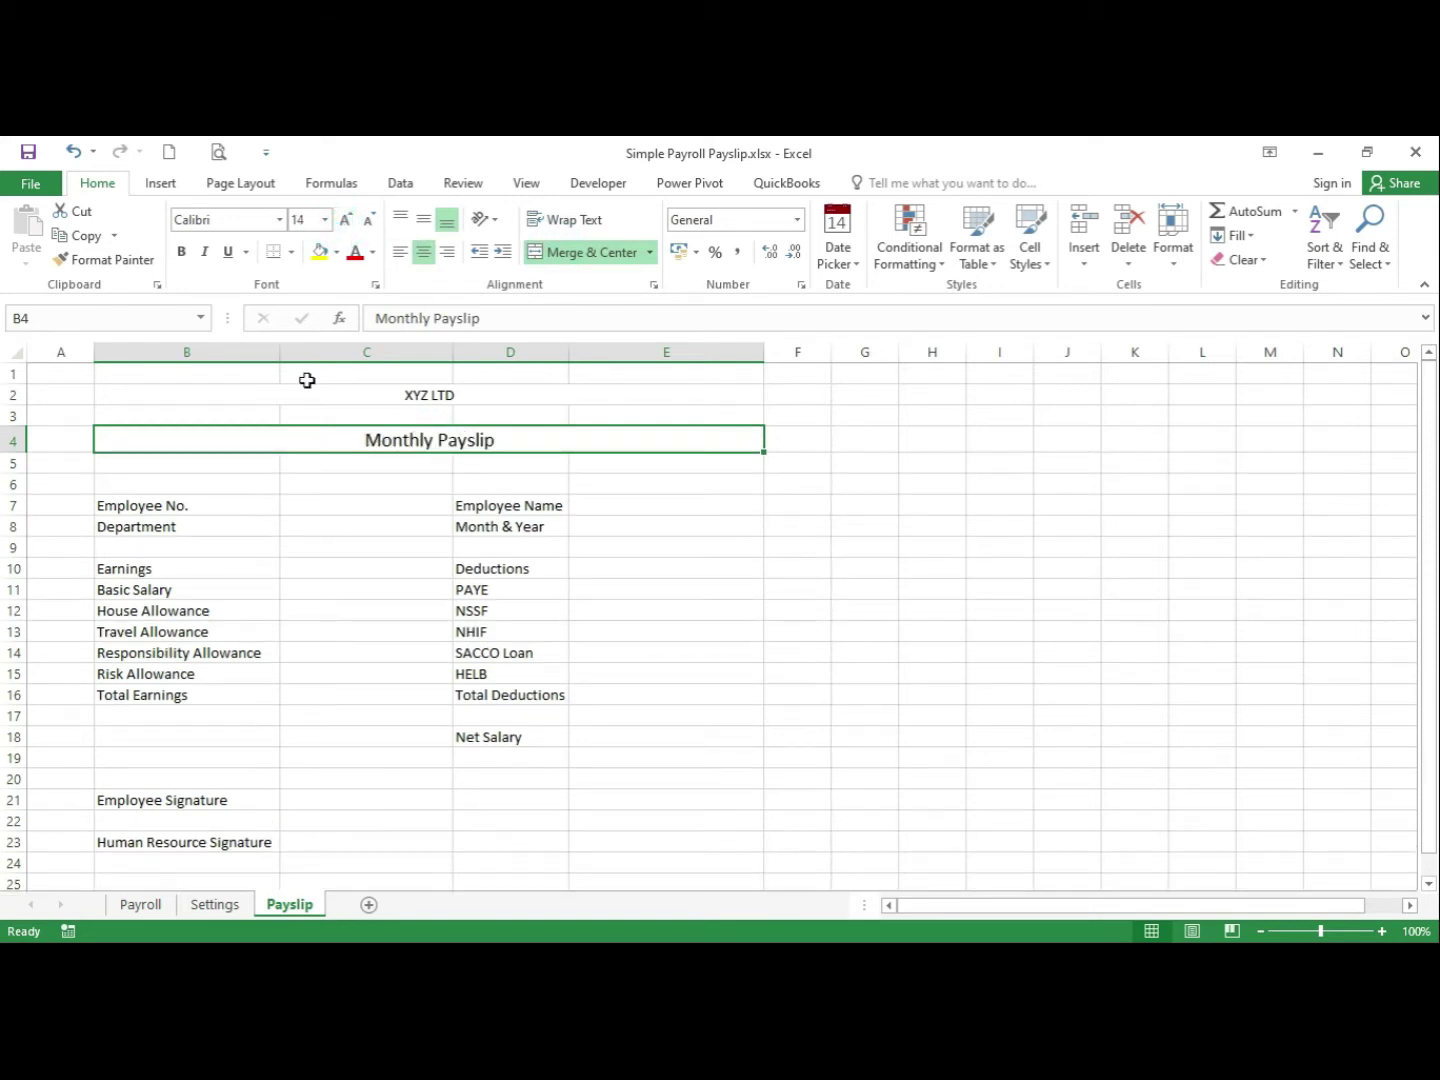
click(442, 499)
click(410, 395)
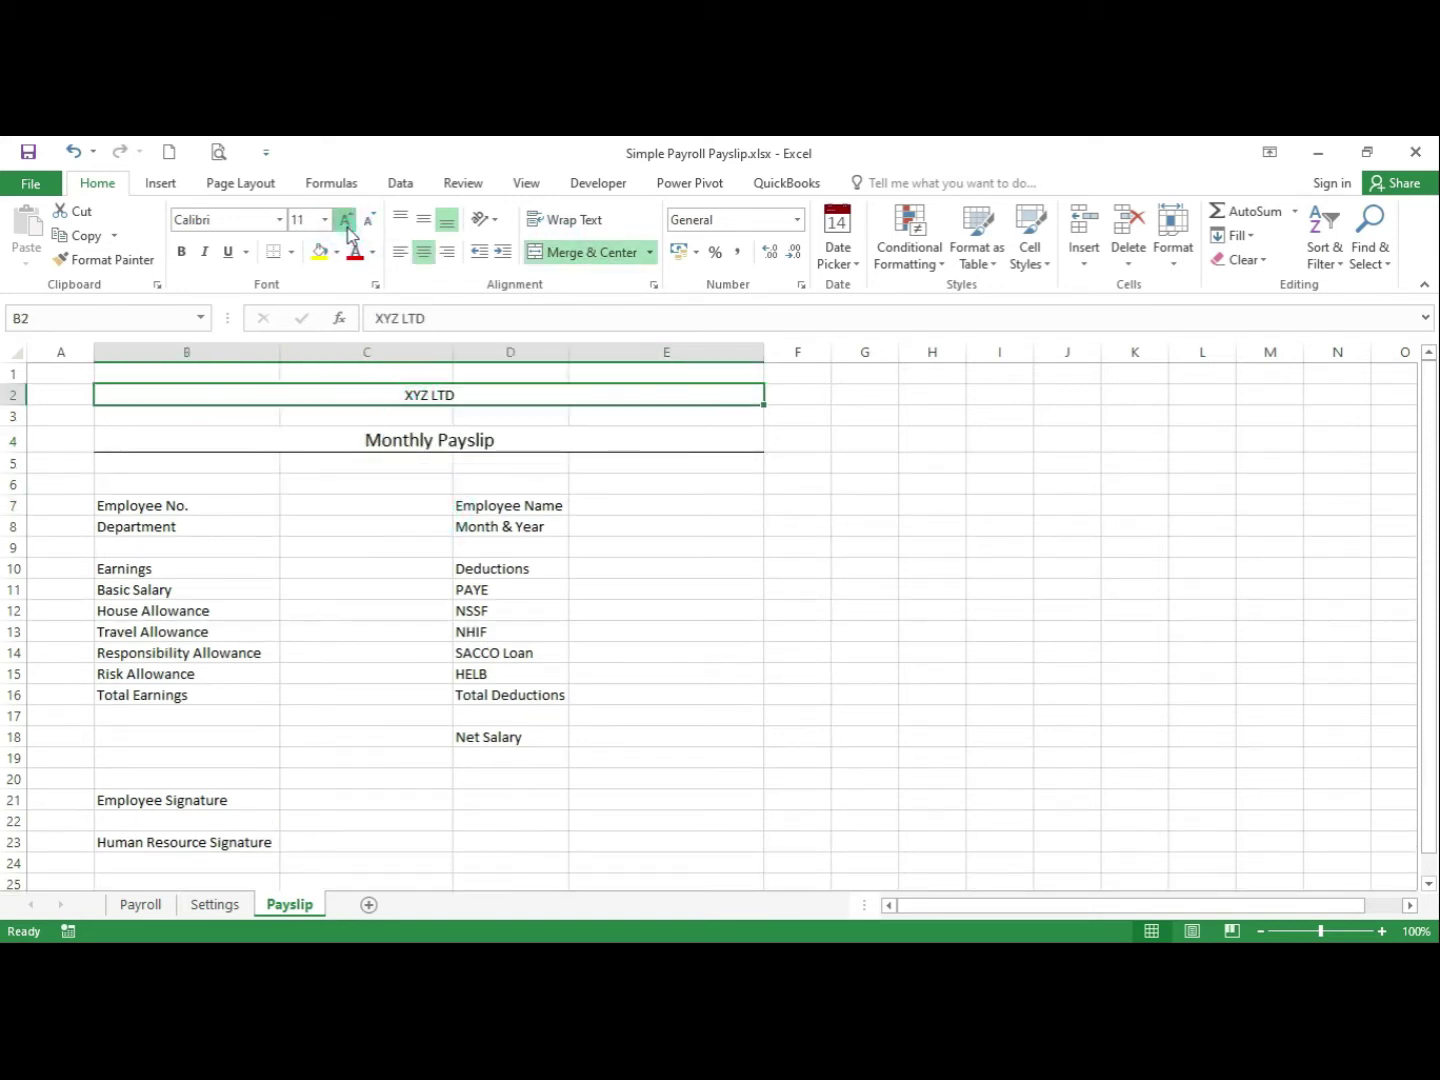
double_click(345, 219)
click(536, 642)
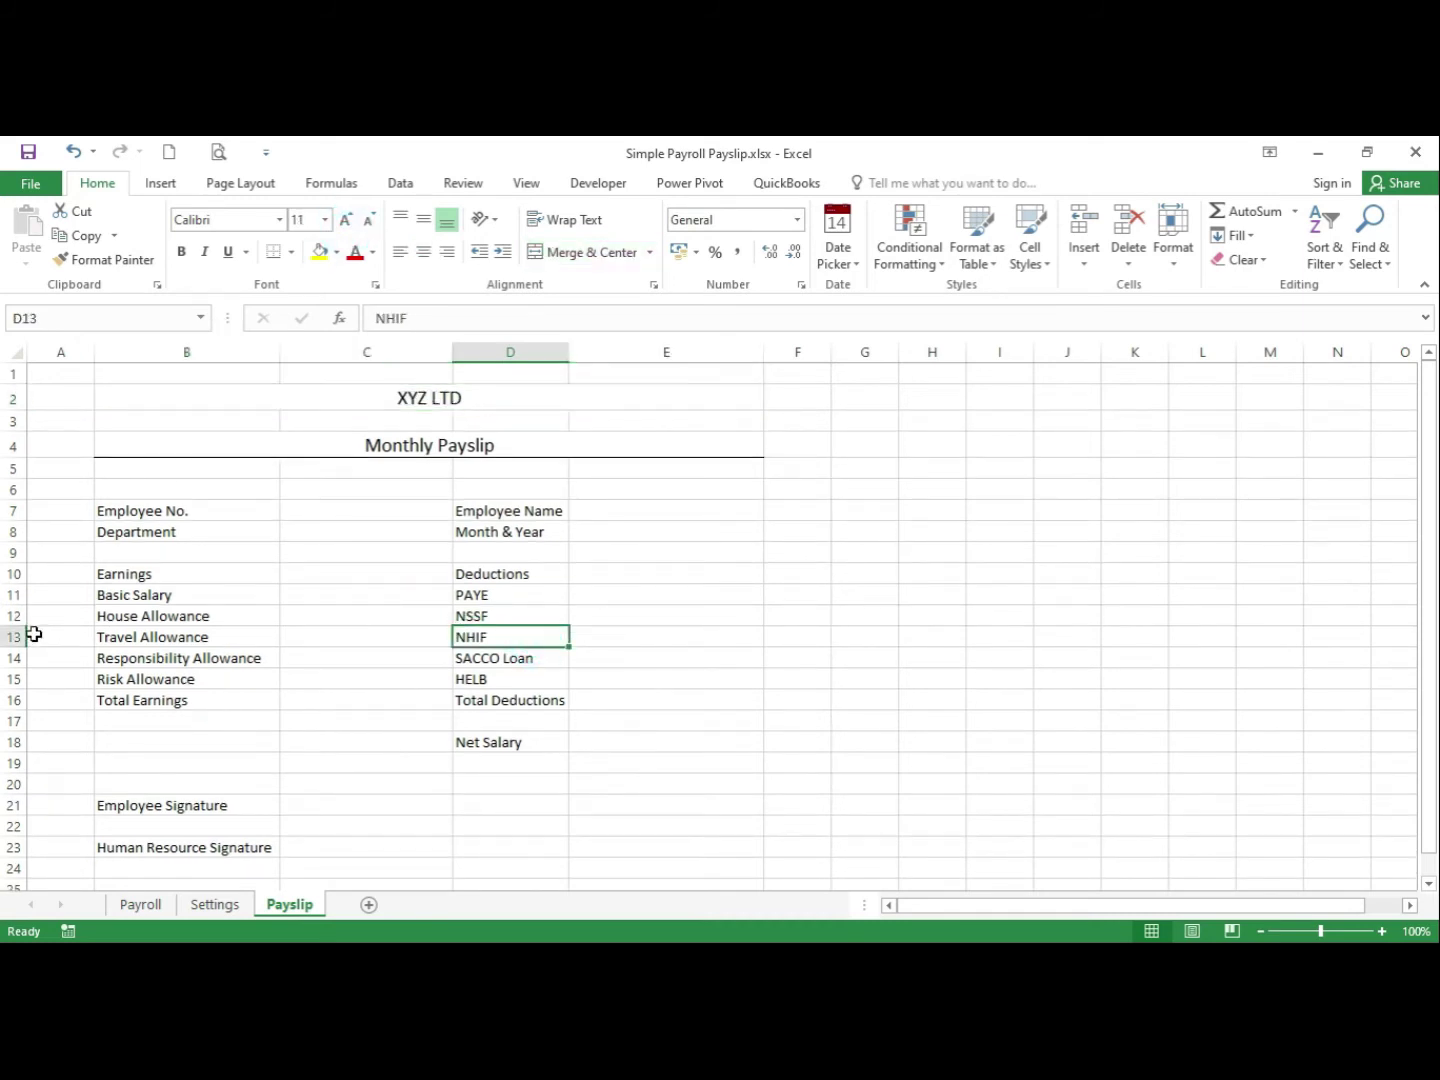
Make the Monthly Payslip and XYZ LTD titles bold
click(388, 443)
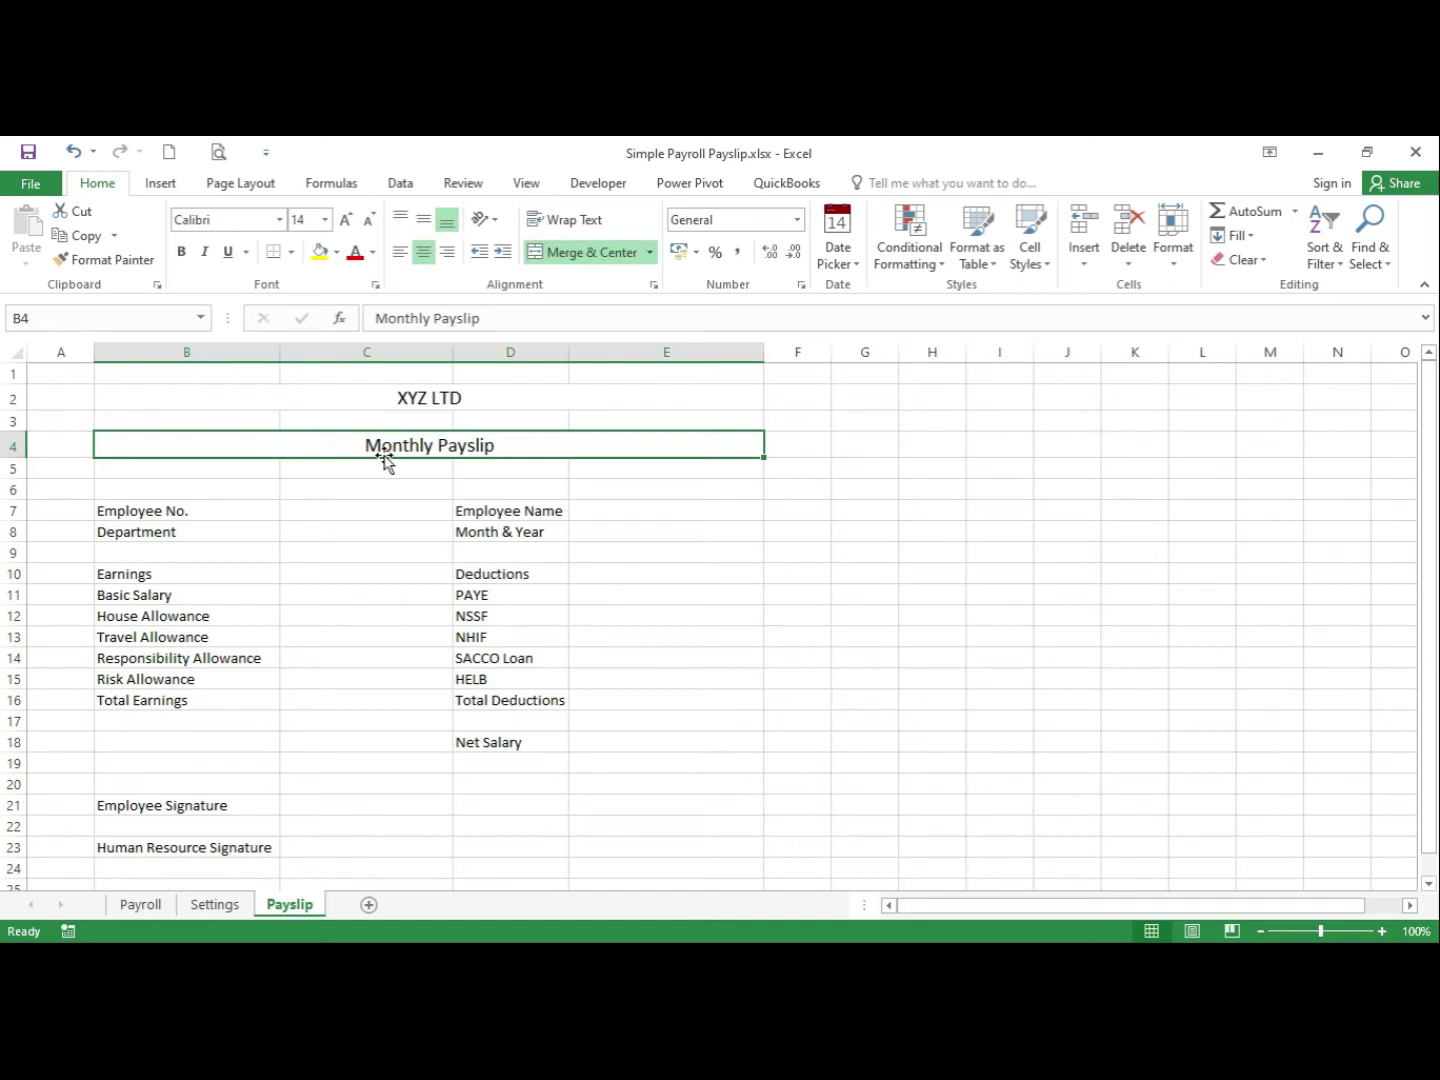
key(ctrl+b)
click(394, 397)
key(ctrl+b)
click(341, 571)
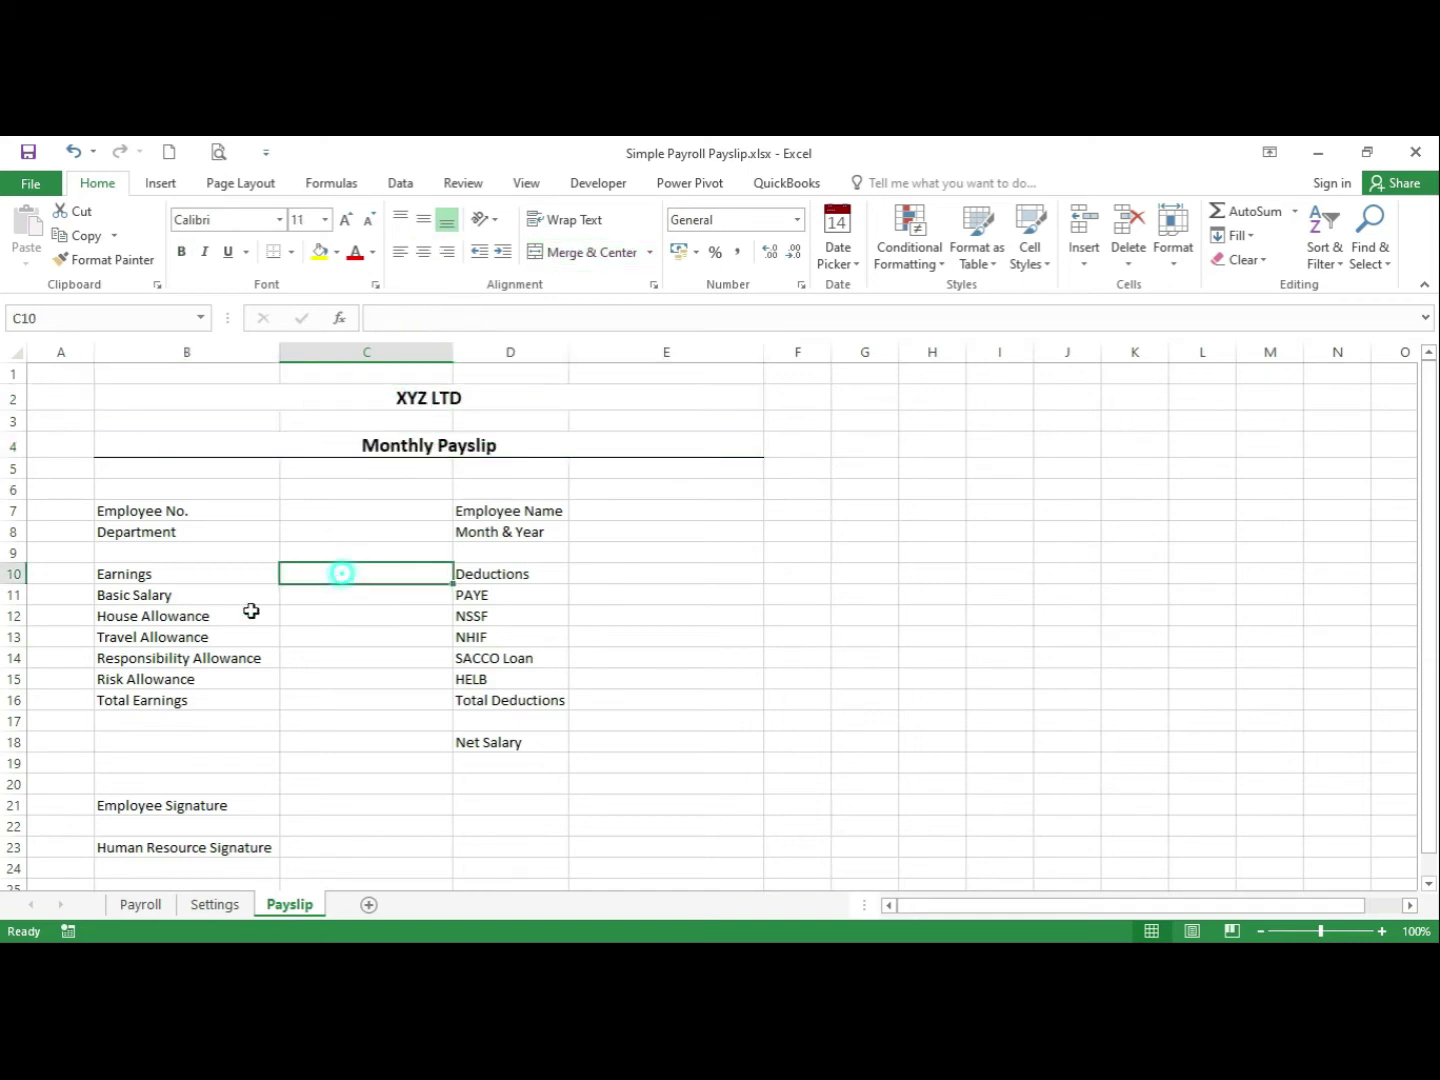
Apply all borders to the employee details B7:E8, the earnings and deductions table B10:E16, and the Net Salary cells D18:E18
drag(133, 518, 635, 525)
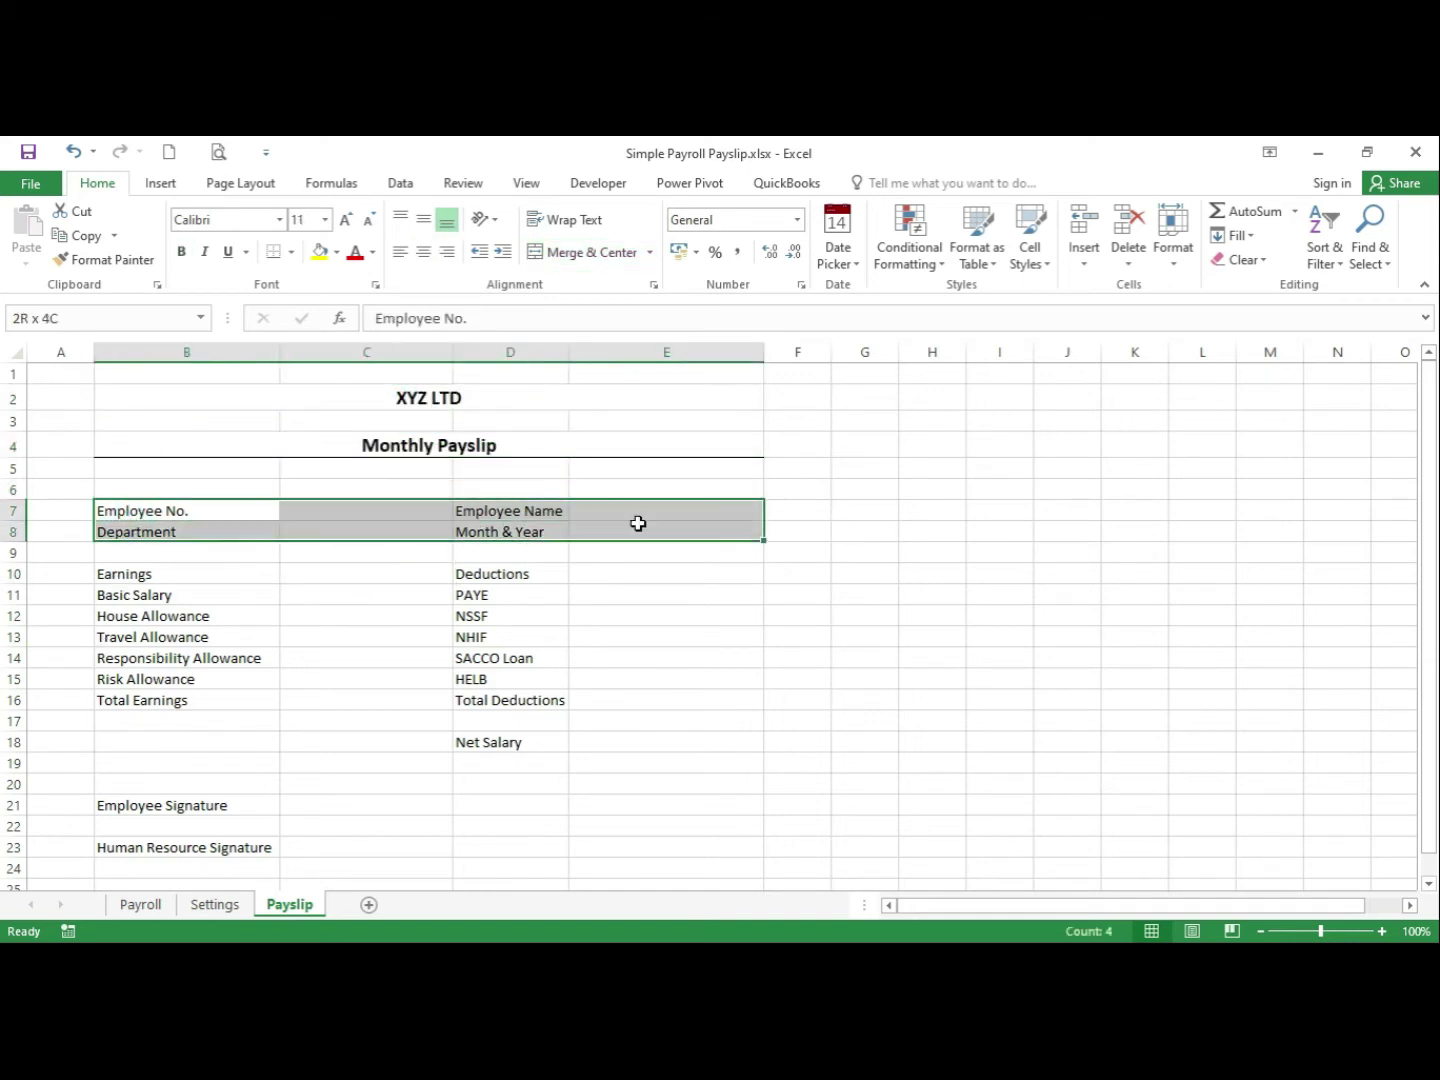
click(293, 255)
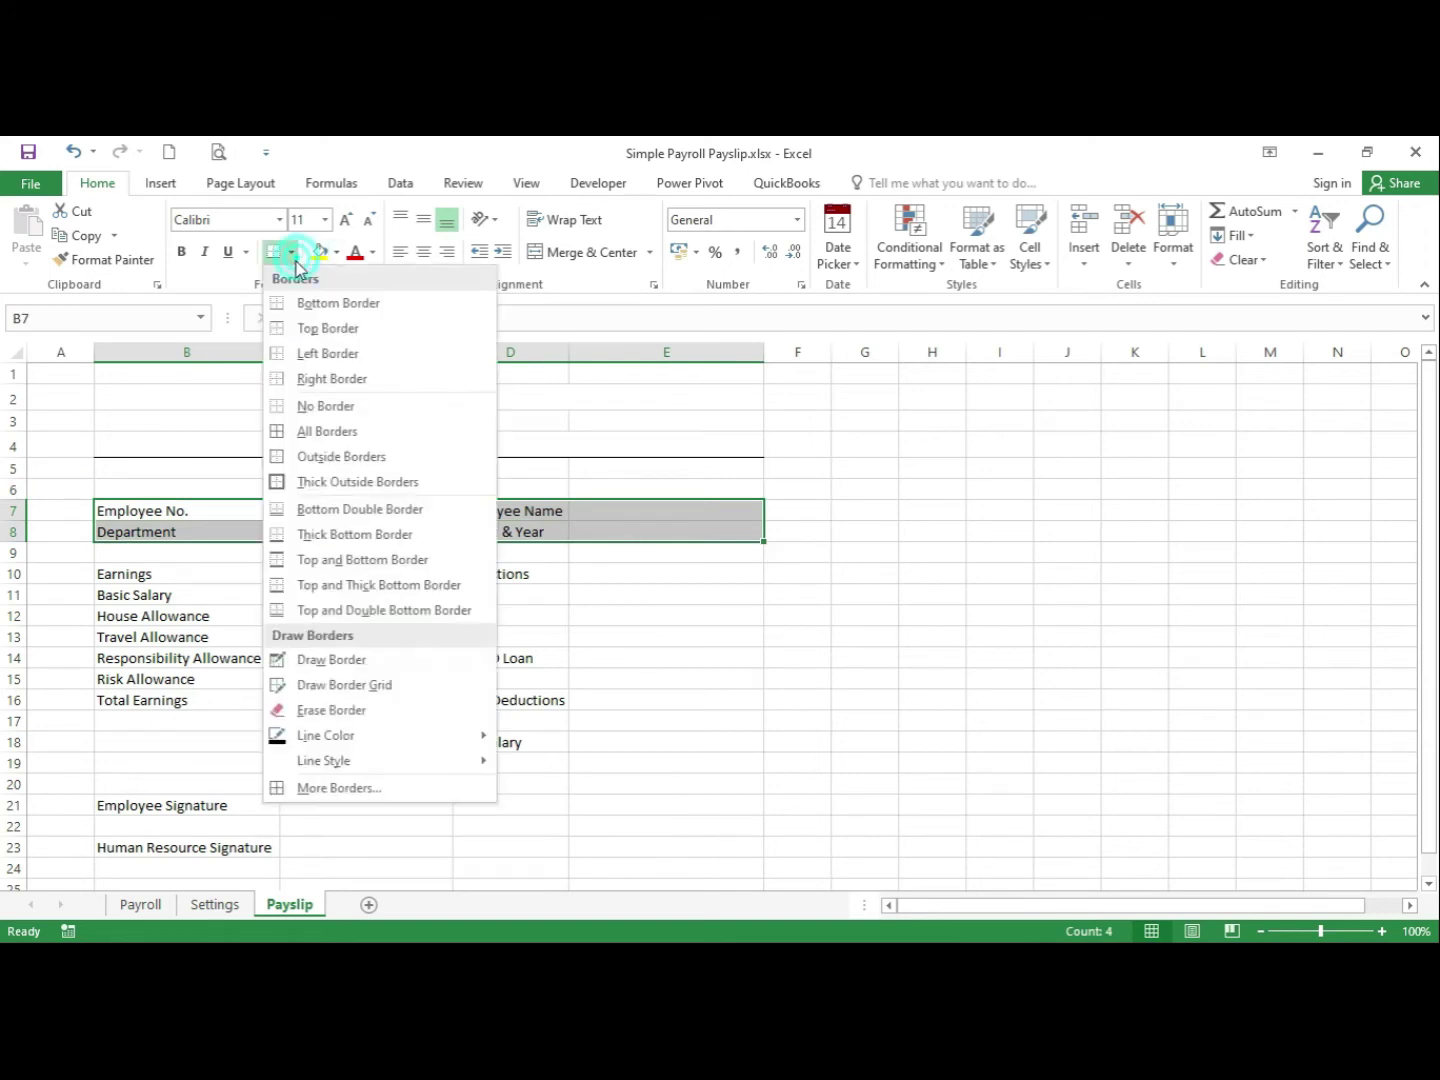
click(302, 433)
drag(135, 575, 644, 707)
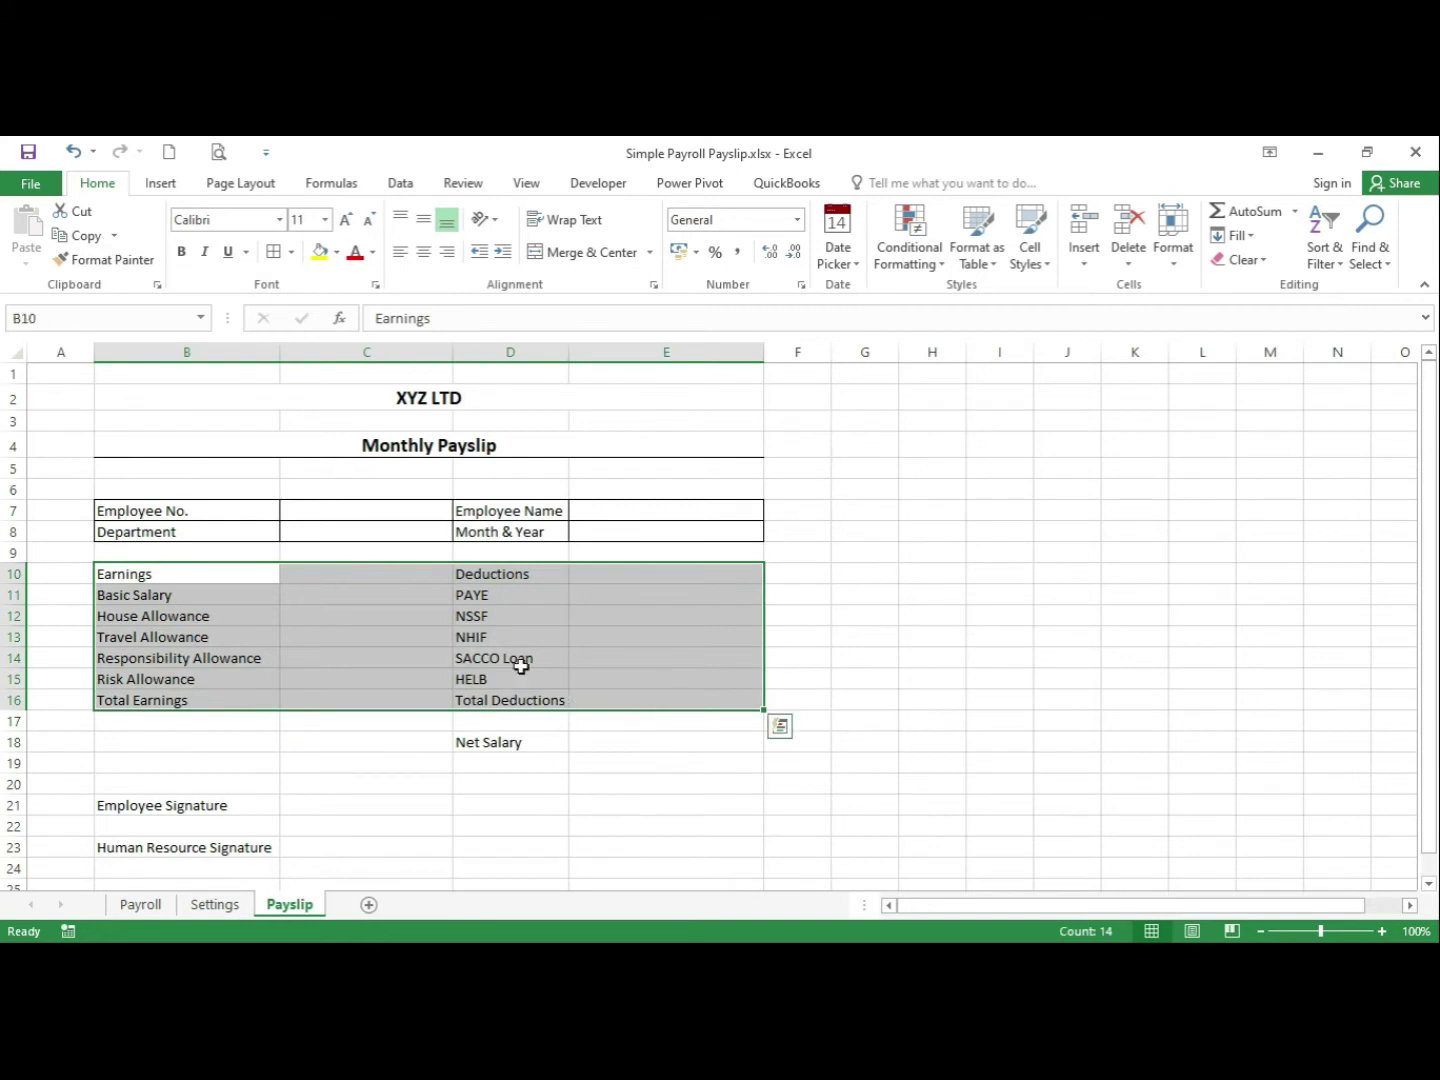
click(273, 252)
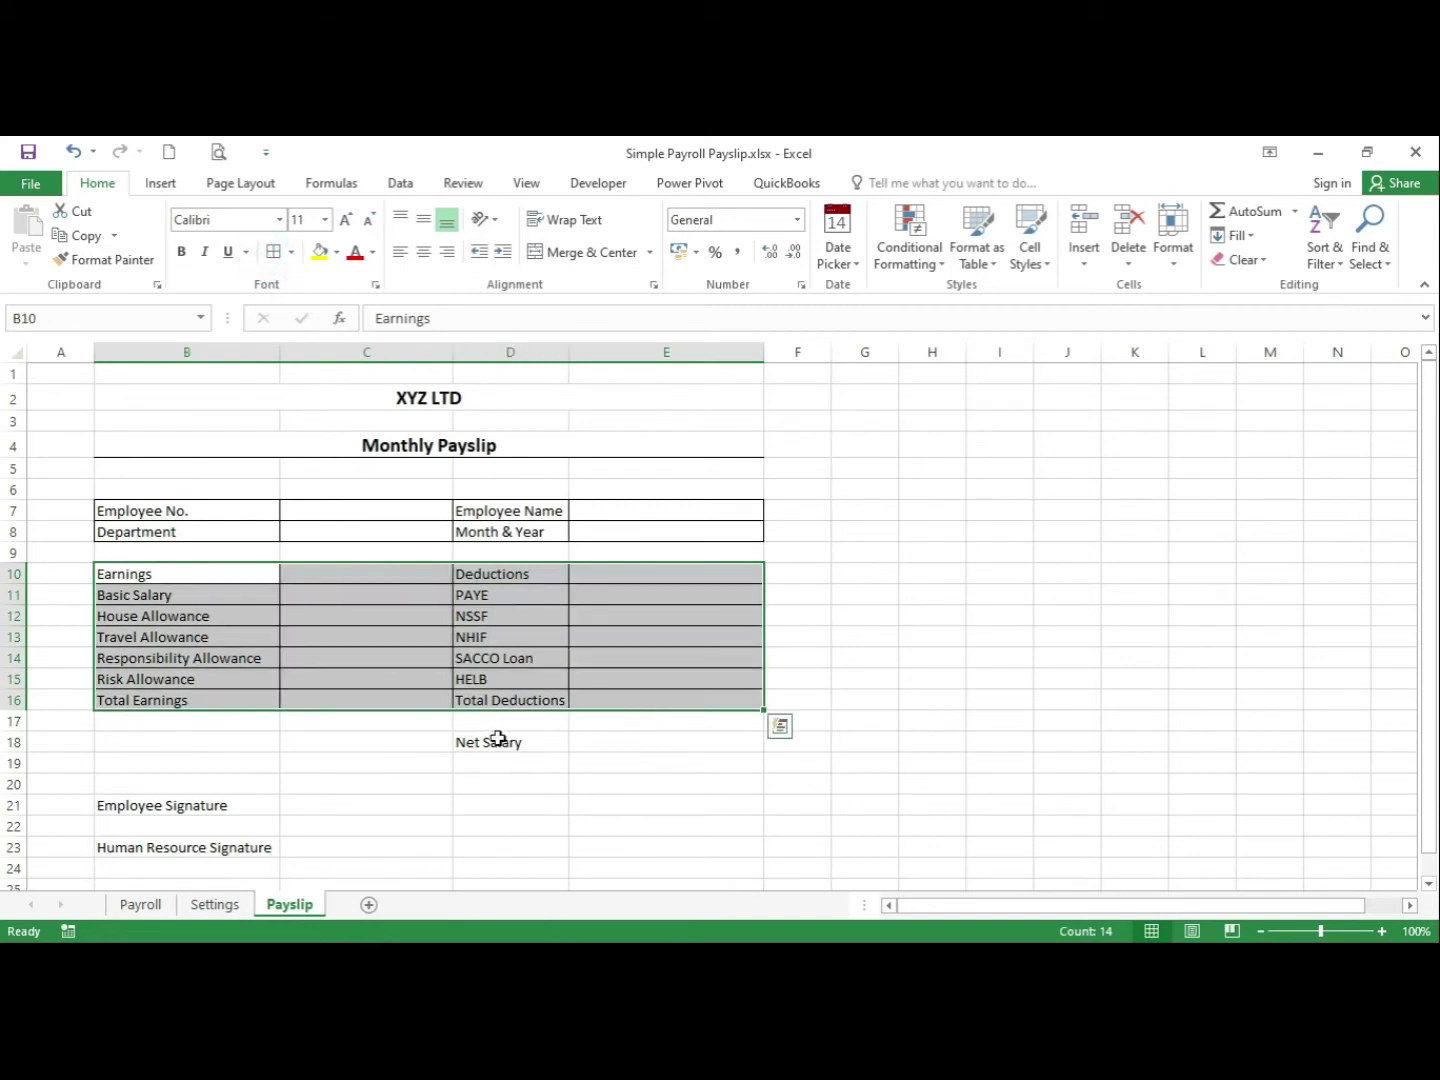
drag(499, 740, 625, 733)
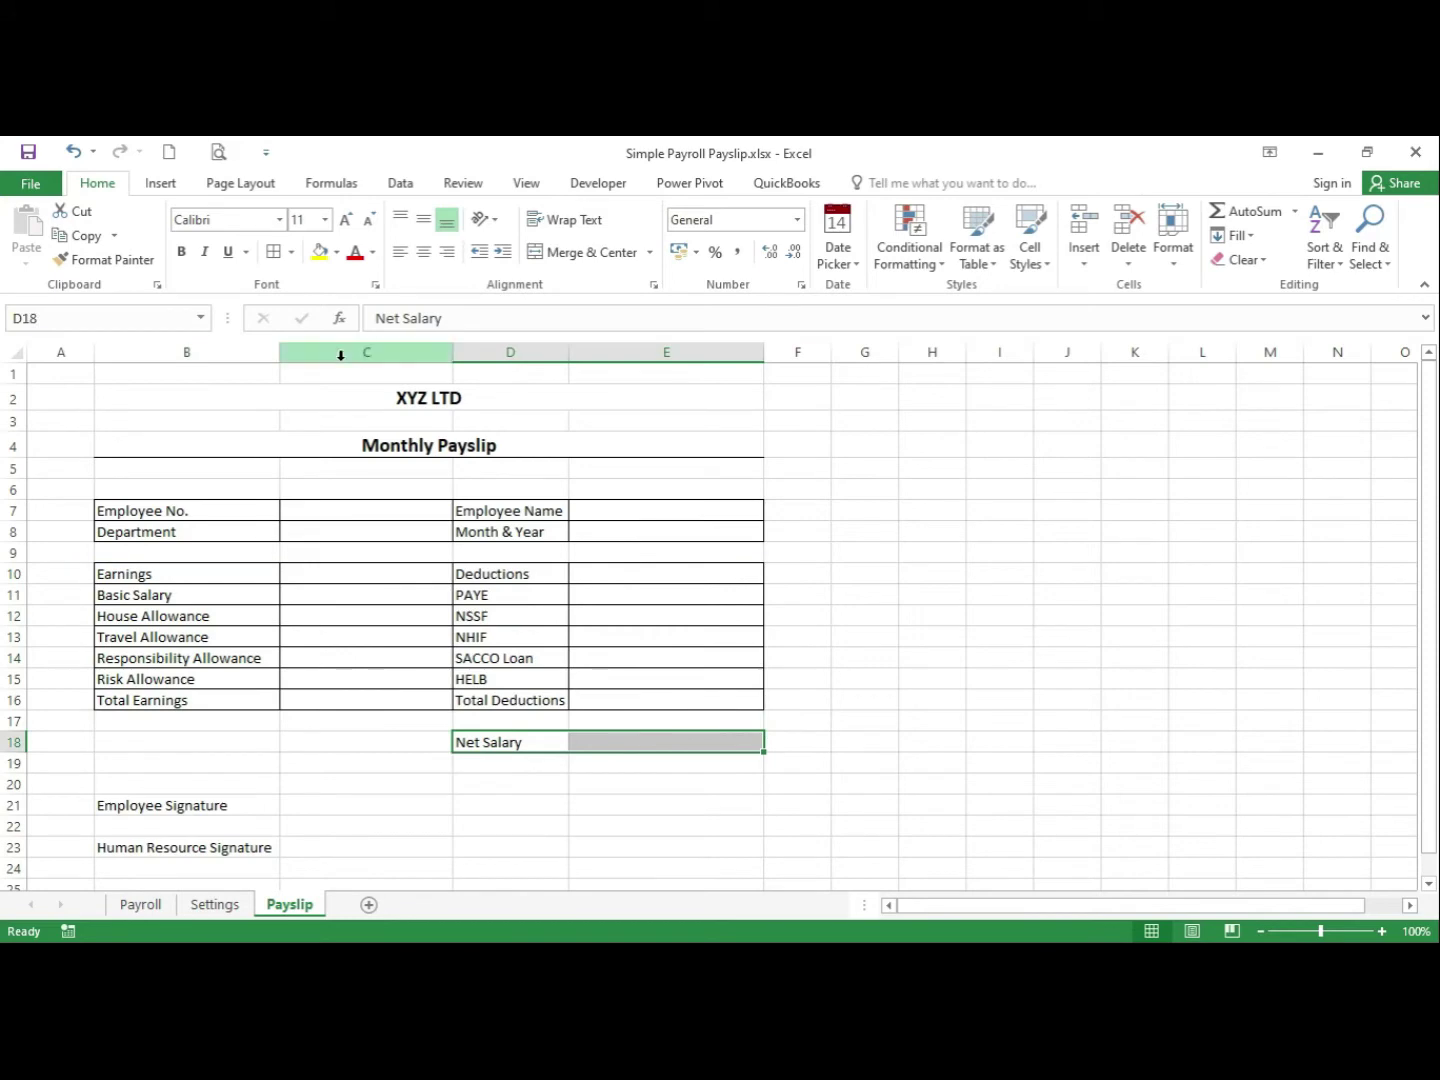
click(273, 252)
click(487, 578)
click(380, 684)
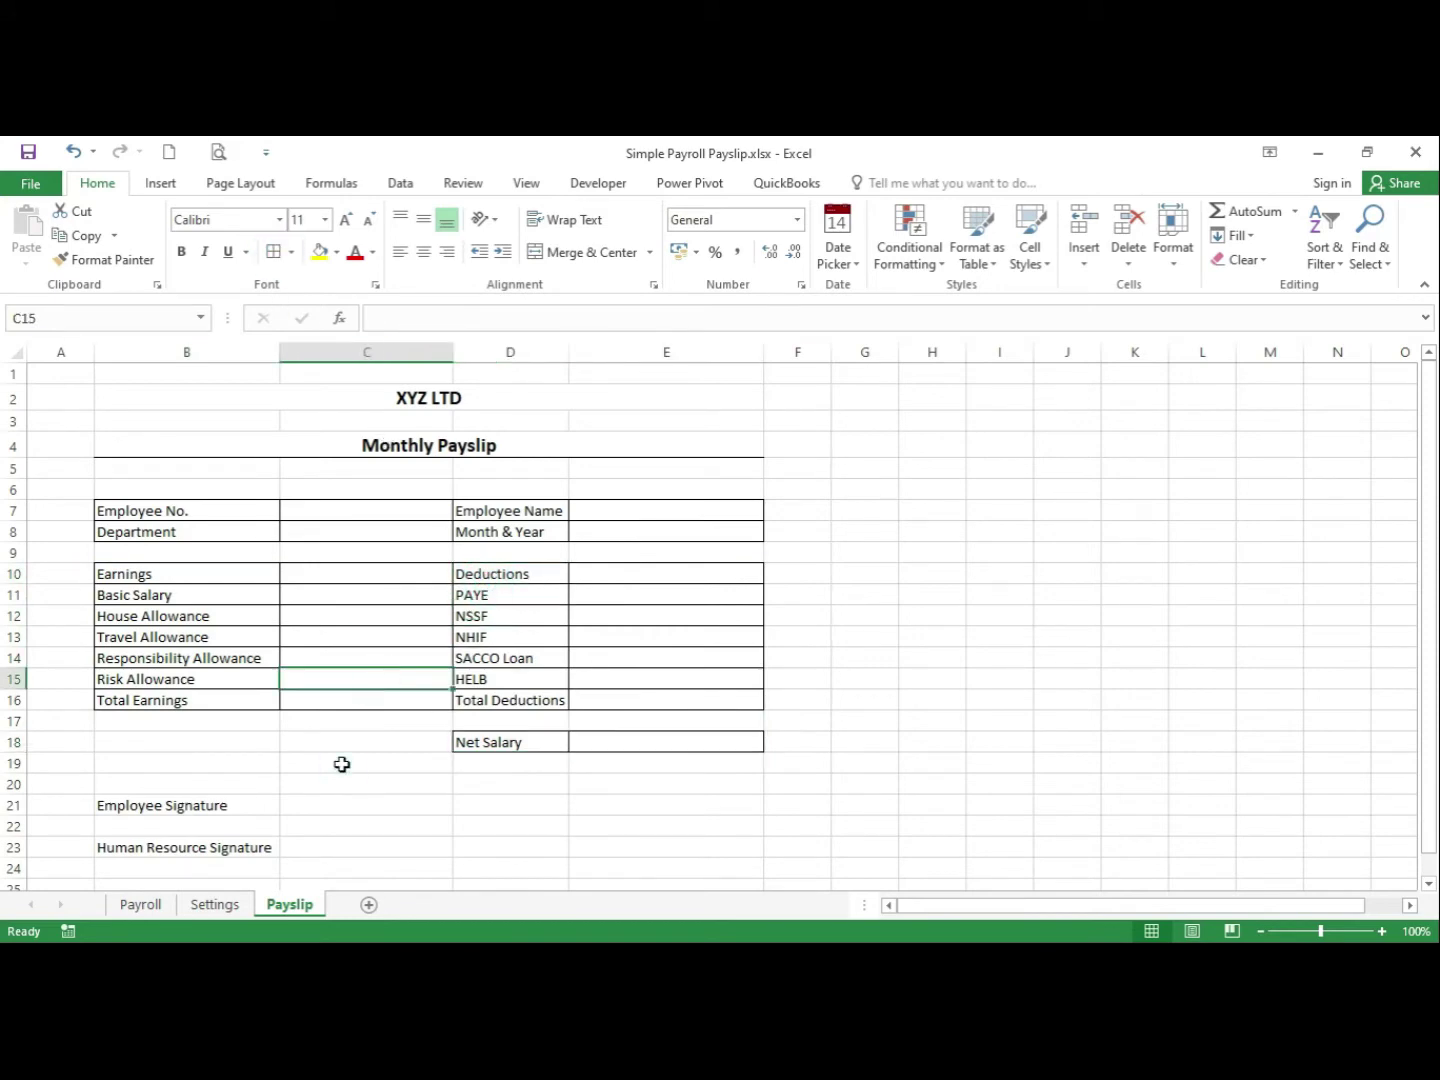
Make the Earnings and Deductions header row B10:E10 bold with a light grey fill
drag(123, 573, 678, 579)
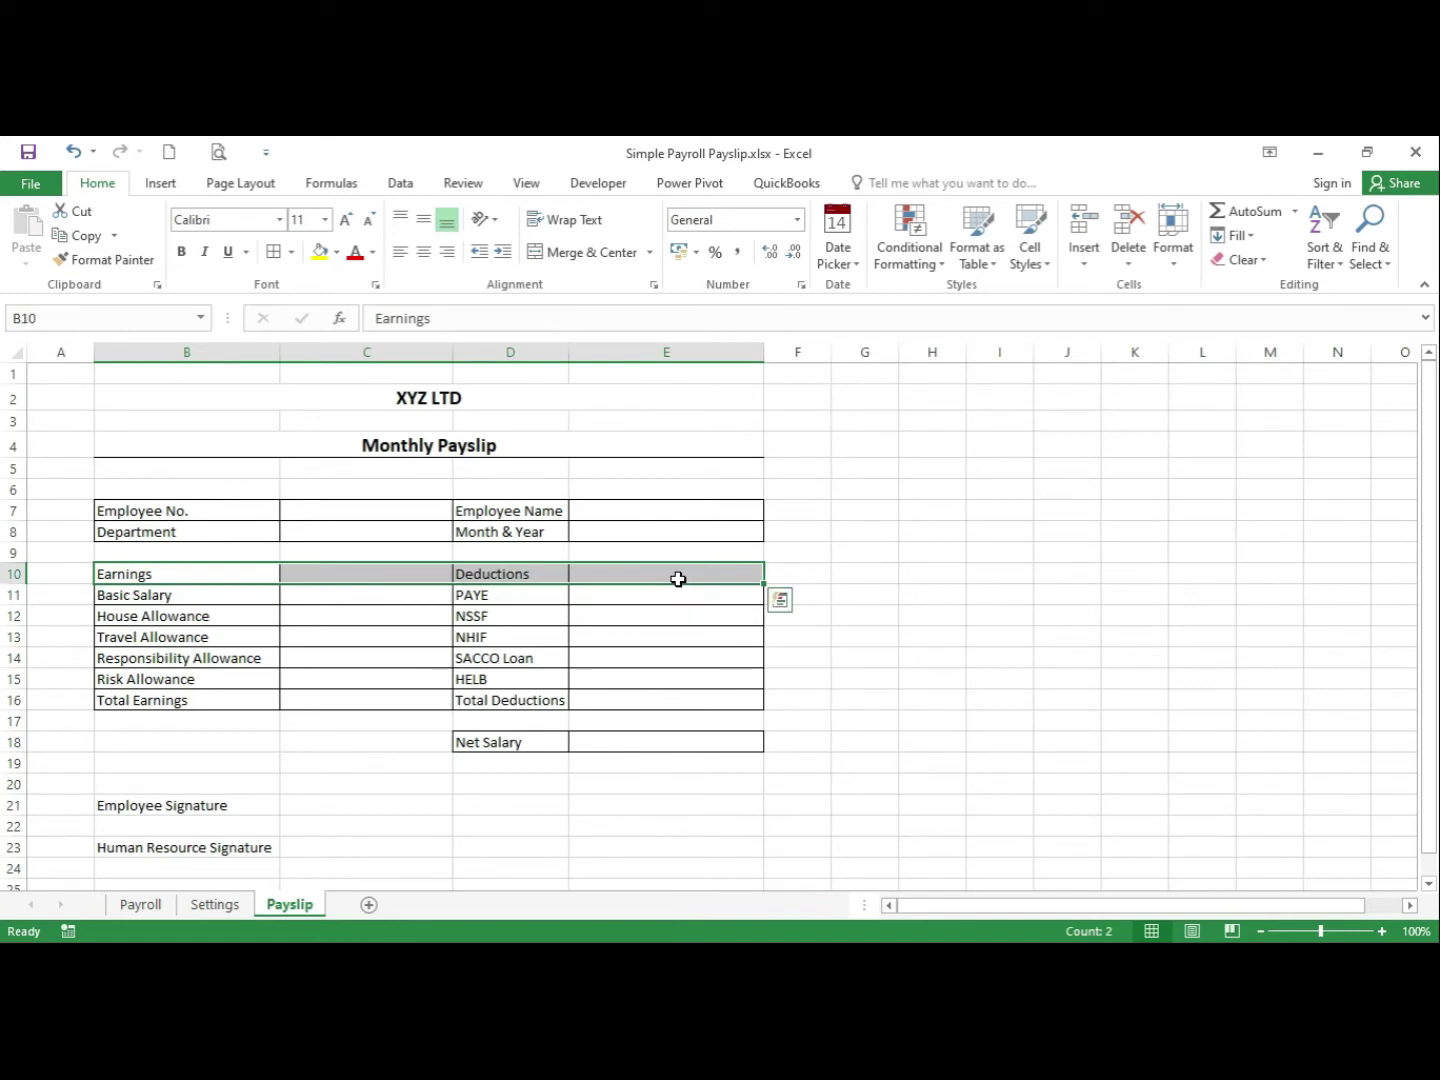
key(ctrl+b)
click(337, 253)
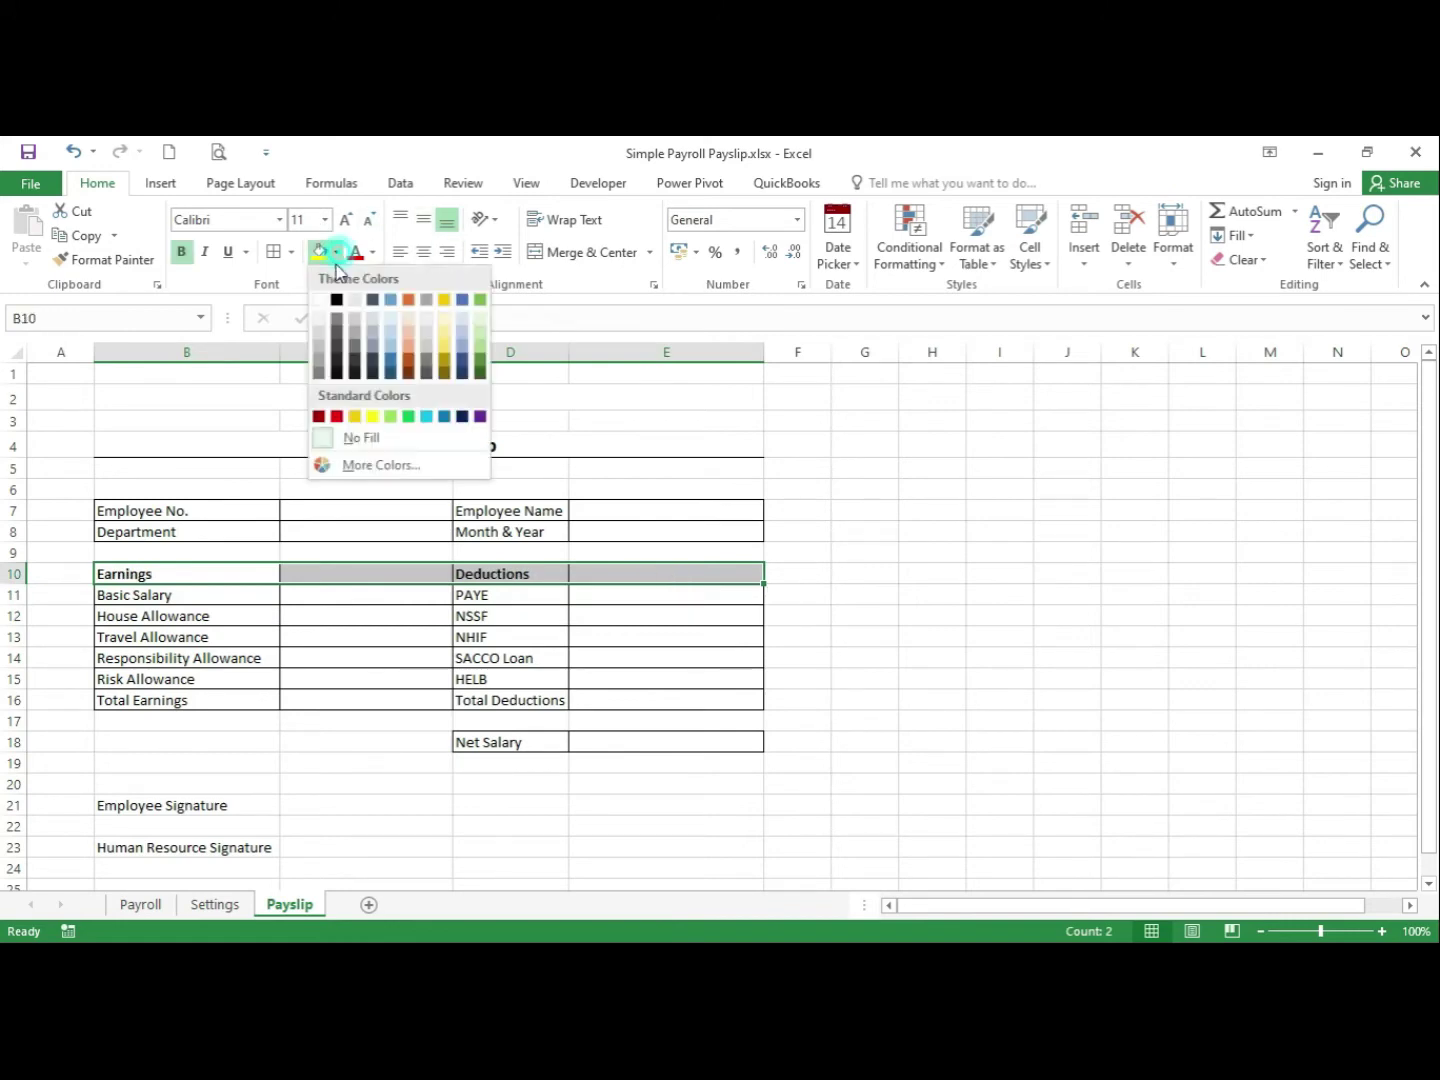
click(322, 342)
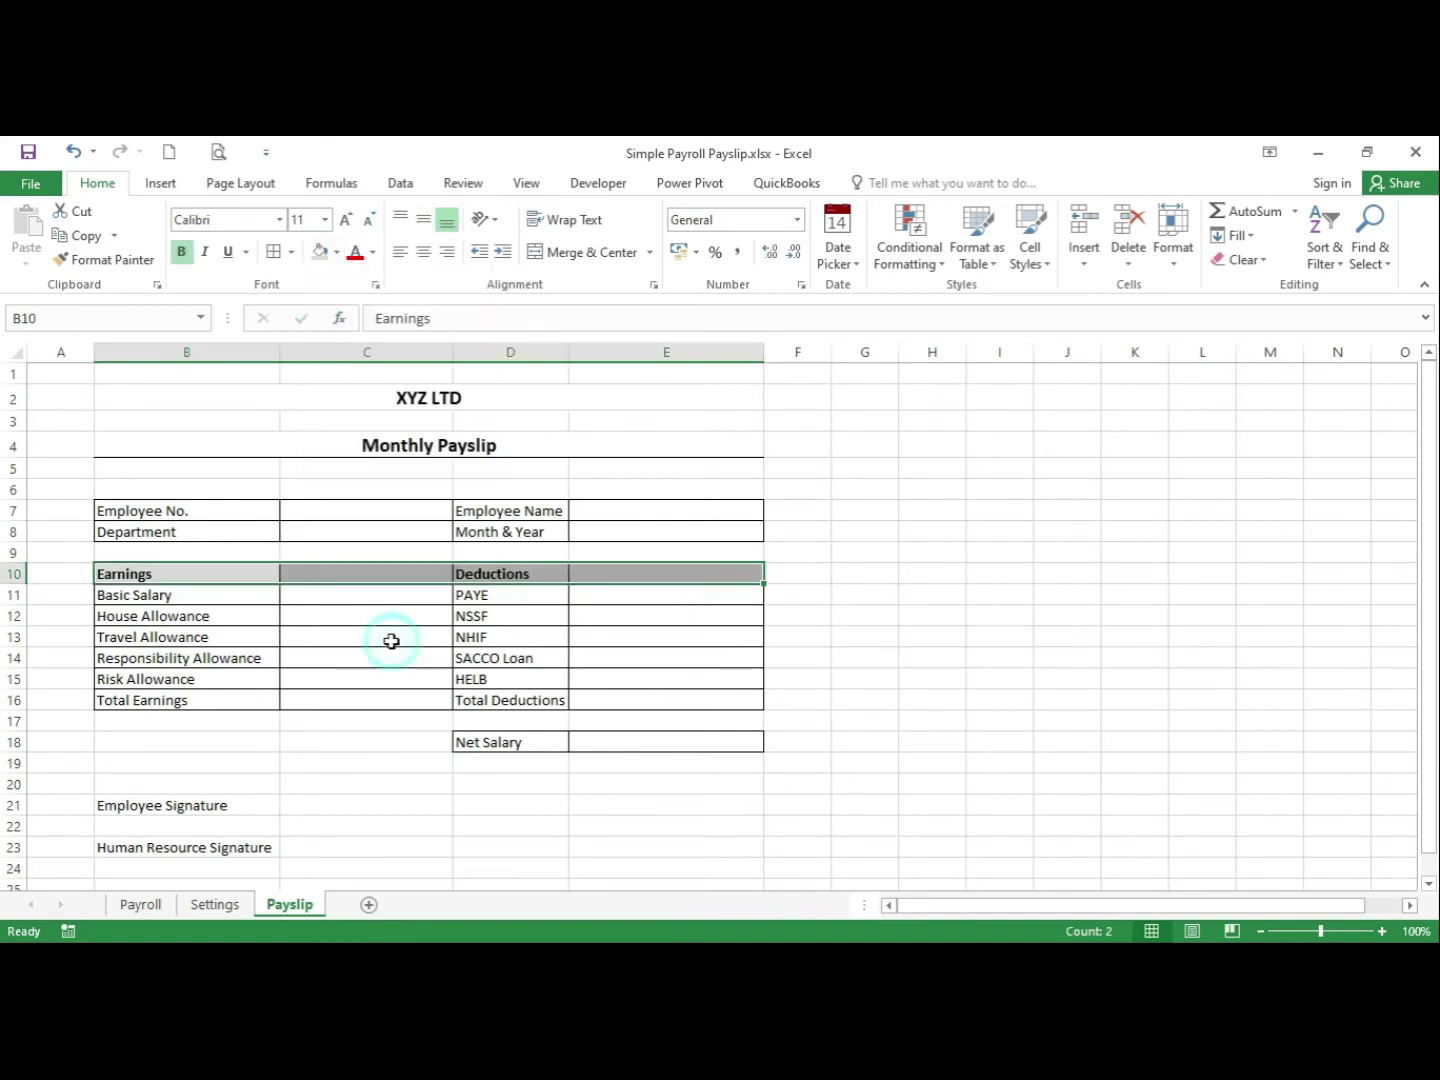
click(390, 659)
click(392, 714)
Bold the employee detail labels in B7:B8 and D7:D8 and the Net Salary label in D18
drag(236, 516, 239, 522)
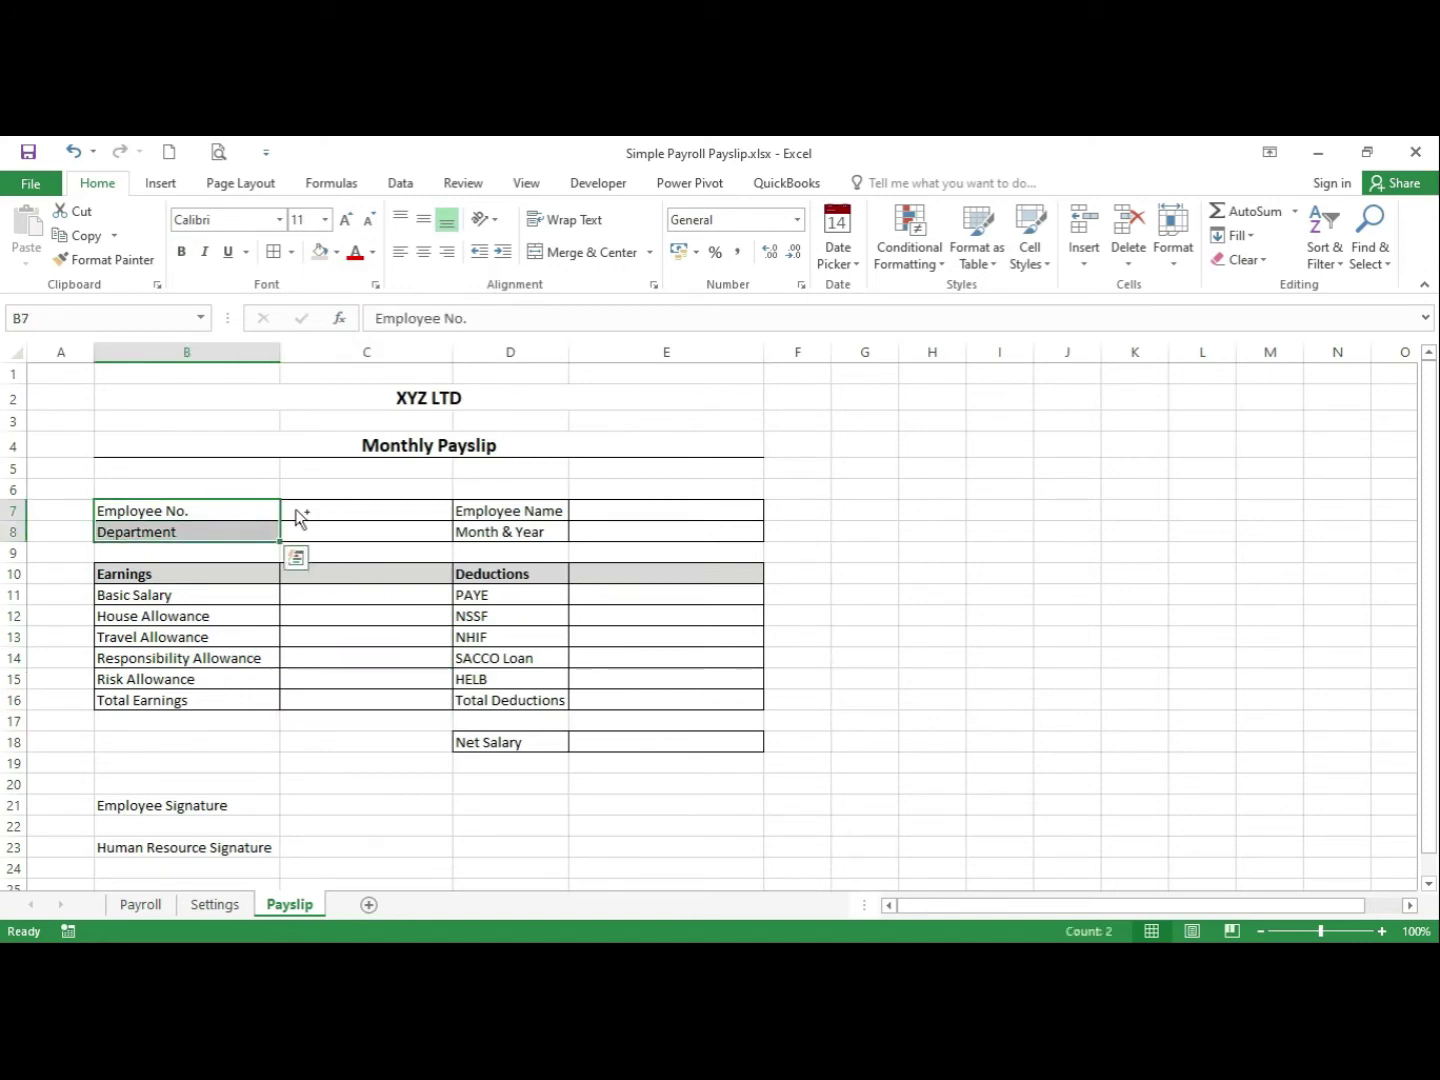
key(ctrl+b)
drag(496, 503, 493, 526)
key(ctrl+b)
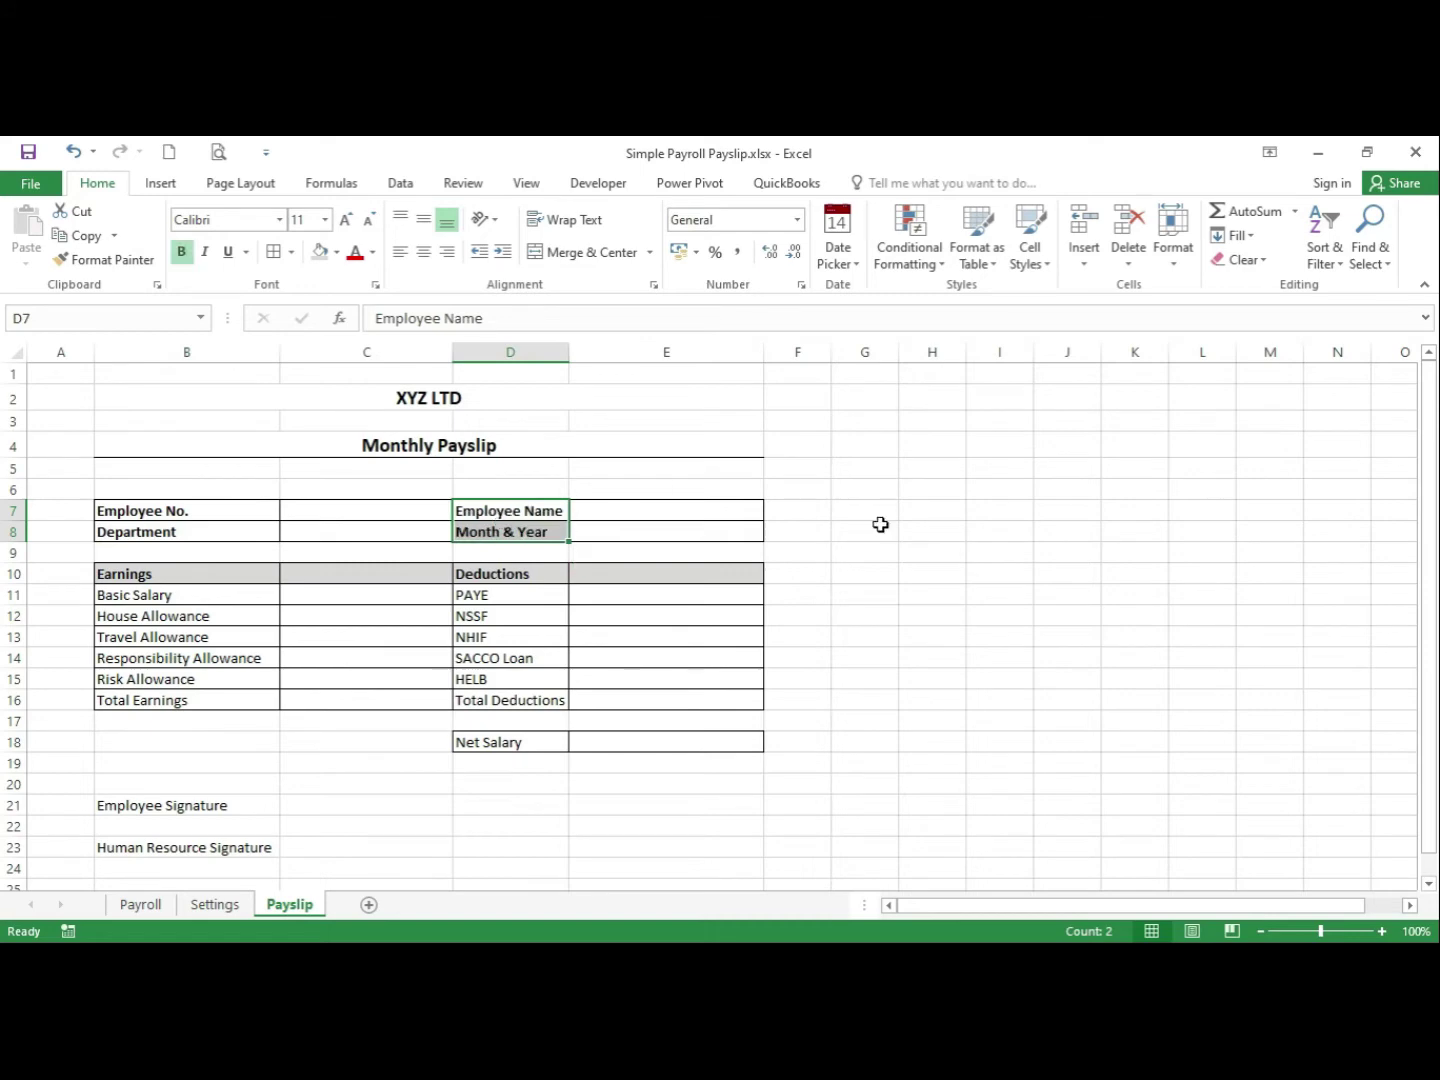
click(878, 524)
click(872, 658)
click(492, 746)
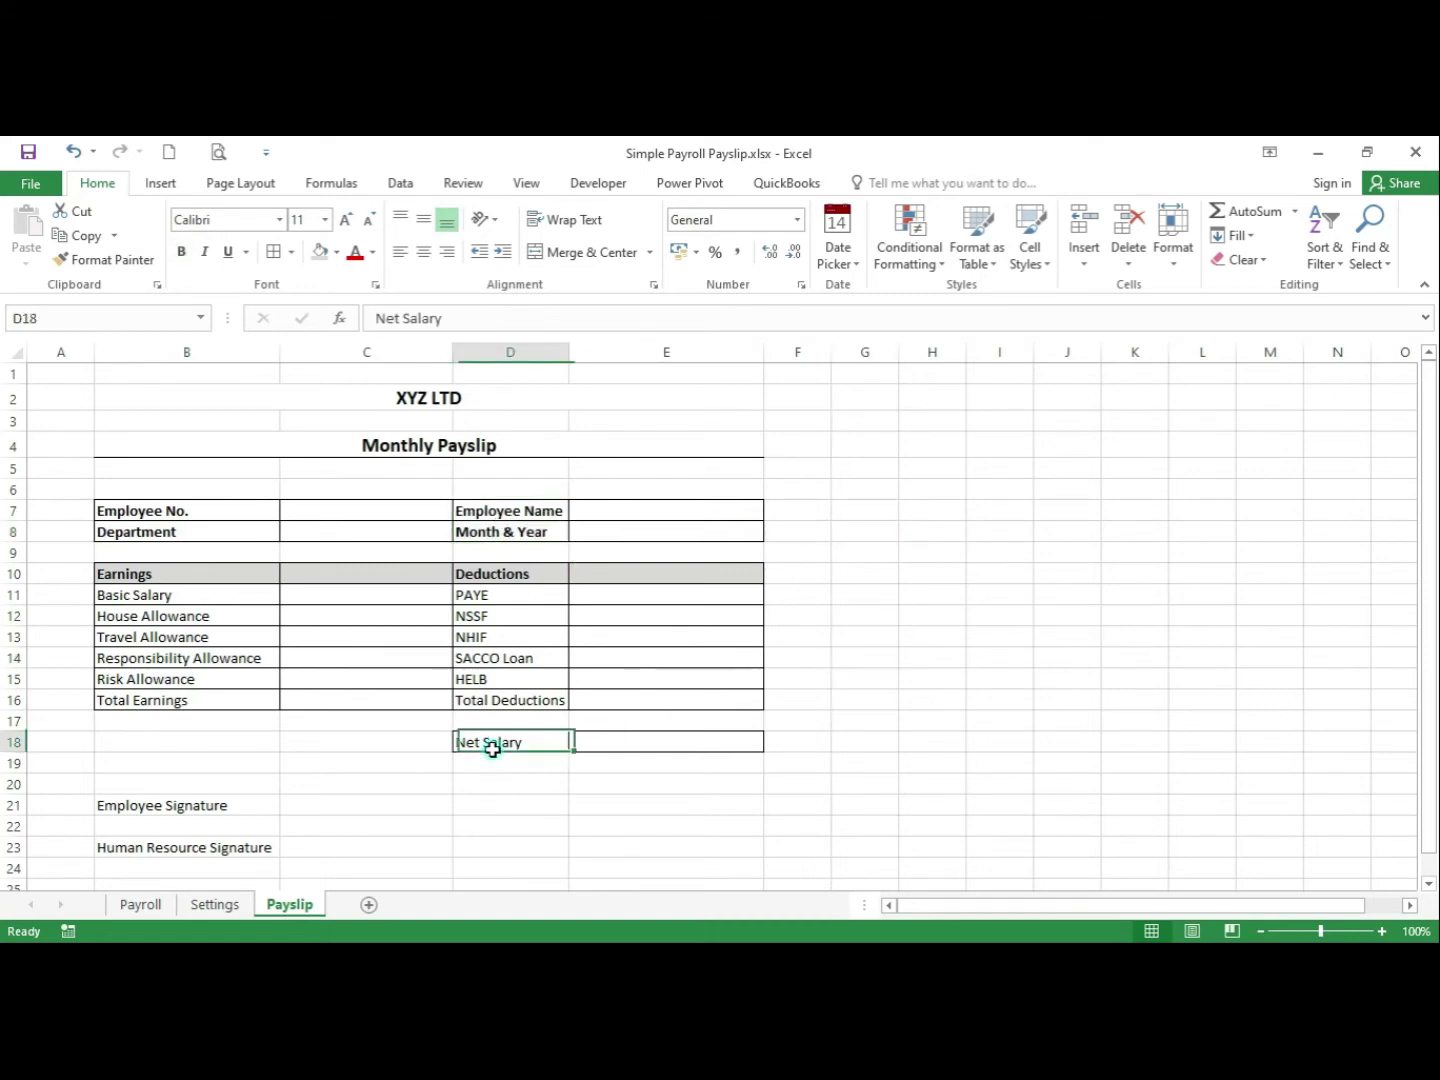
key(ctrl+b)
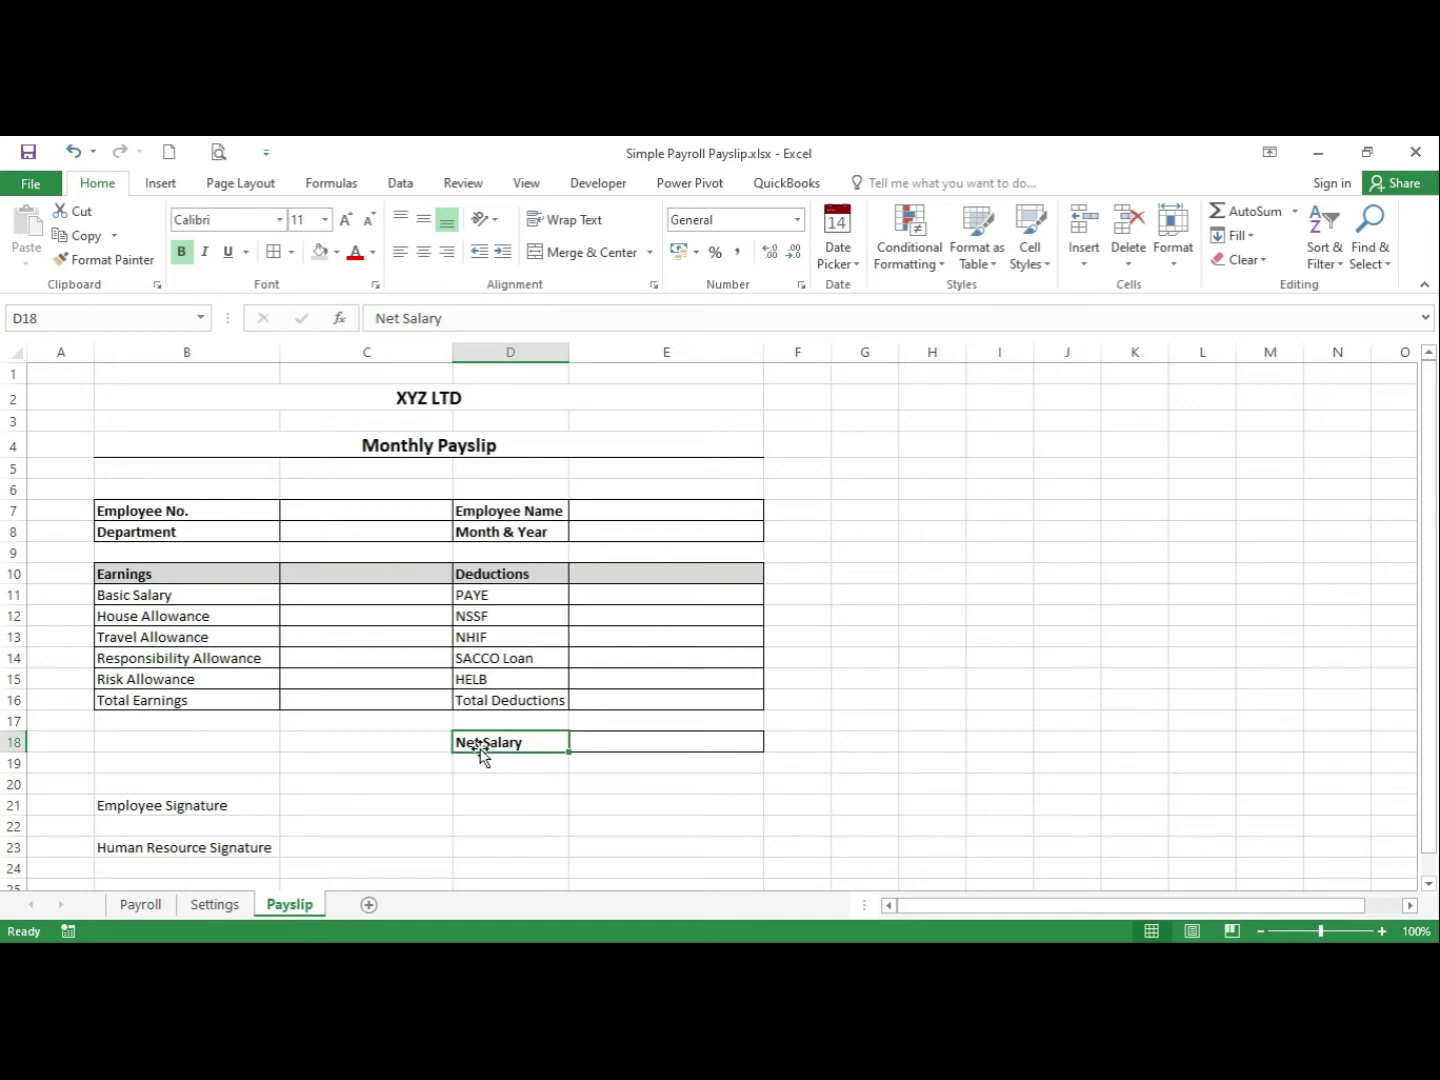
Delete empty row 20 above the Employee Signature label and insert a blank column before column A
click(16, 784)
right_click(16, 784)
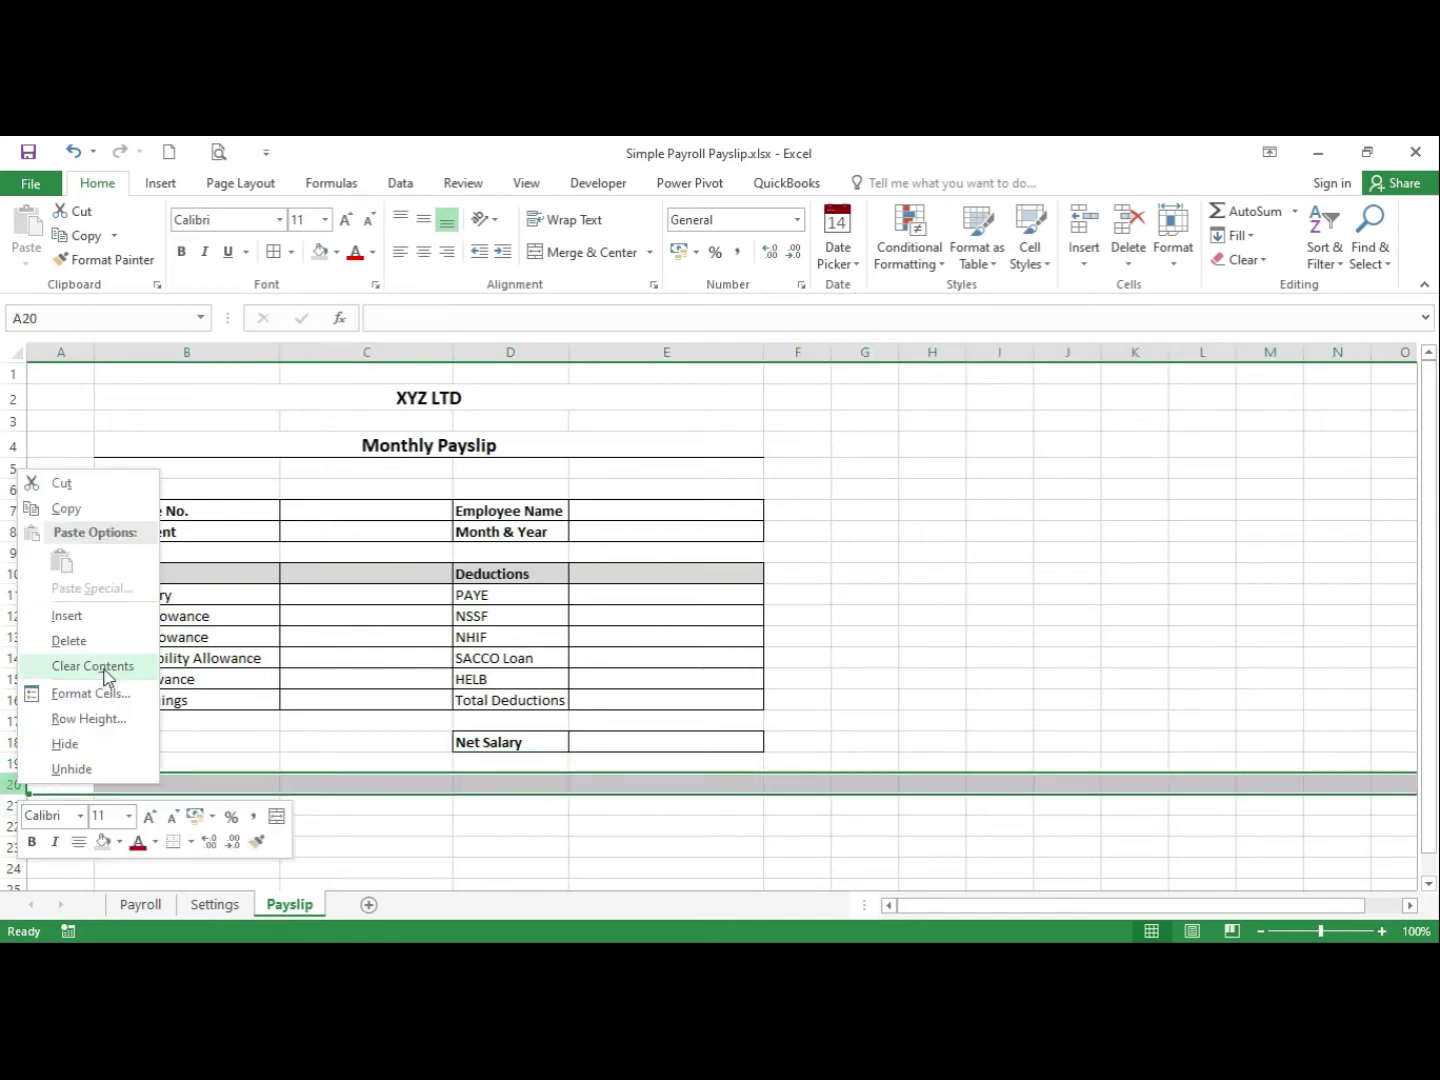
click(68, 641)
click(595, 831)
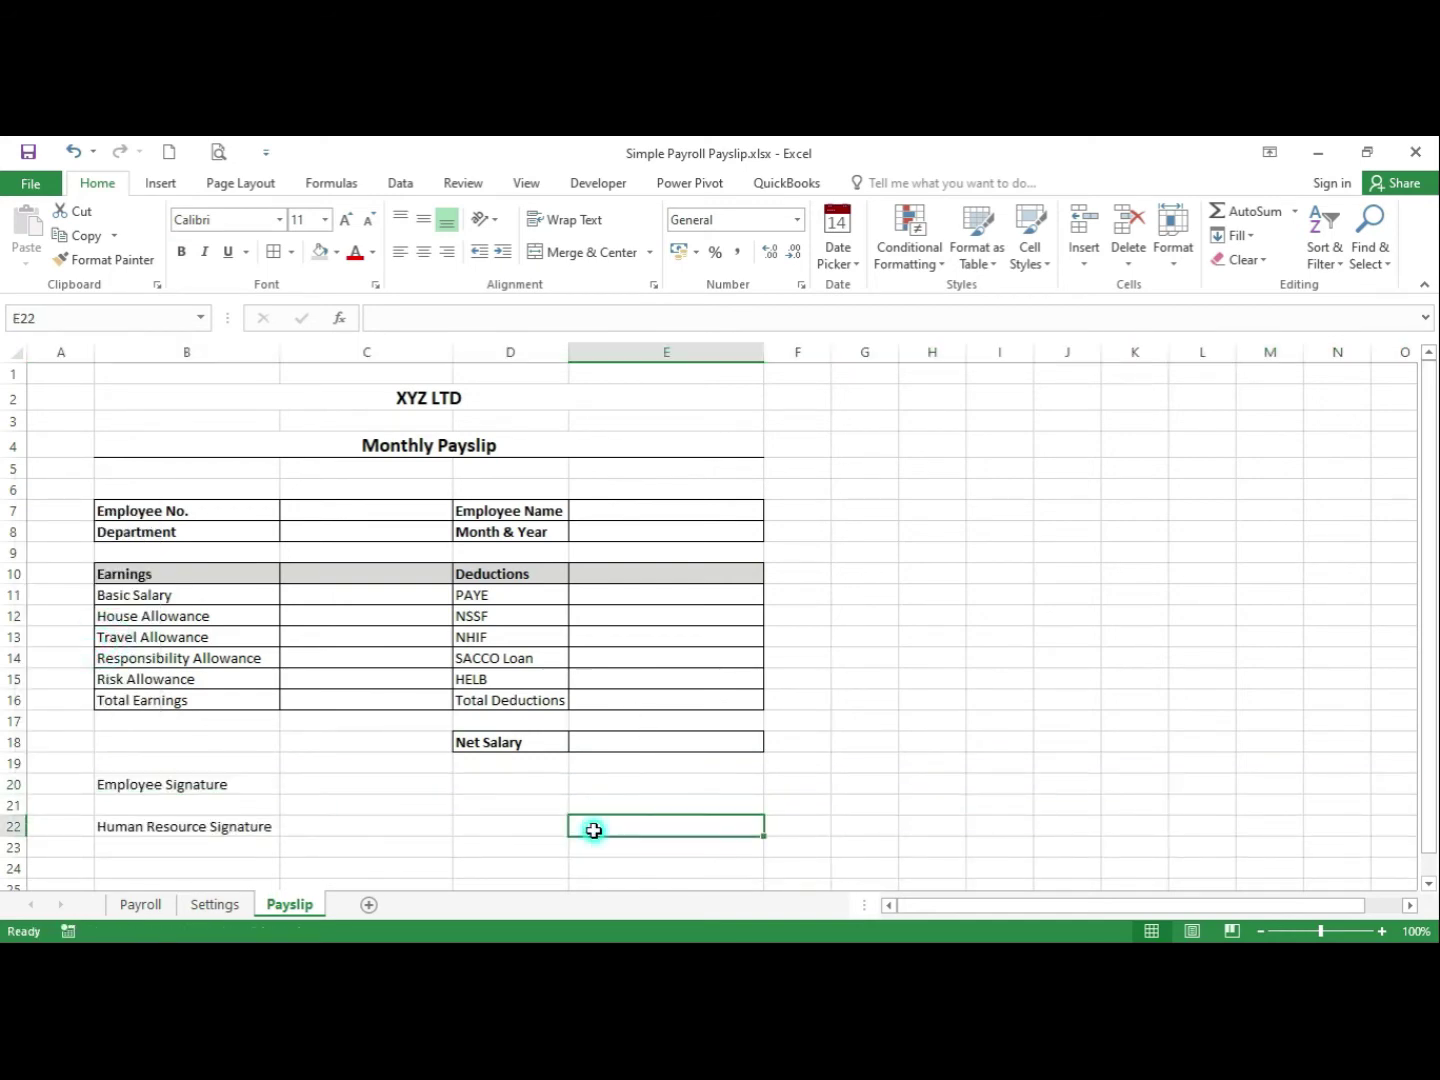
click(58, 351)
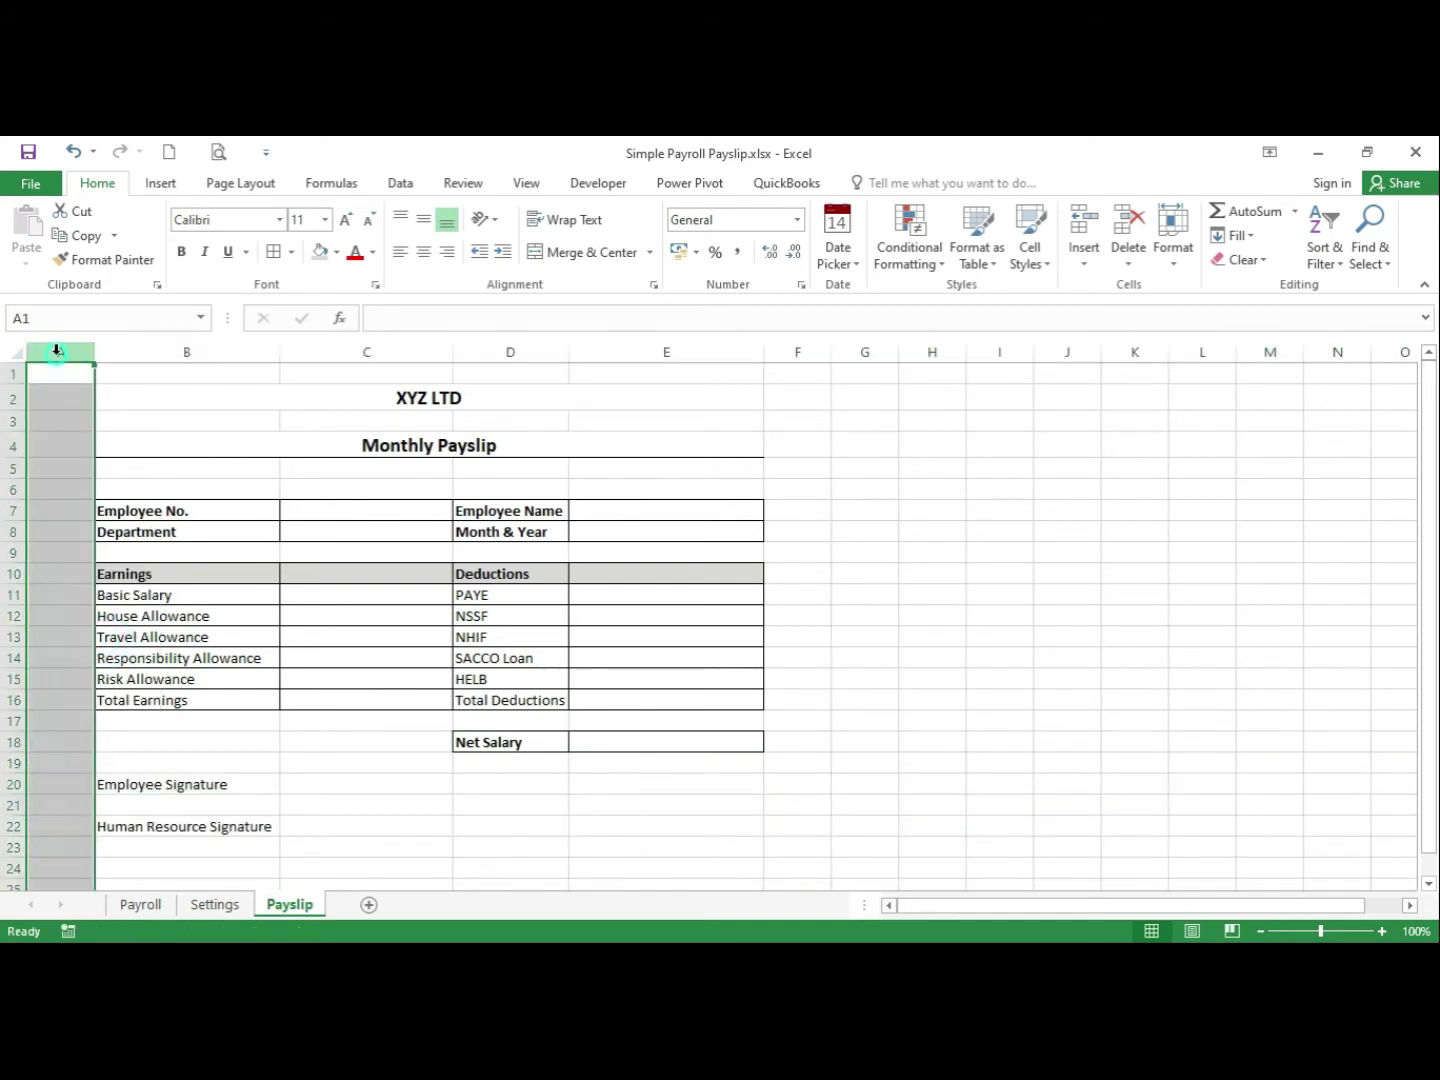
key(ctrl+shift+plus)
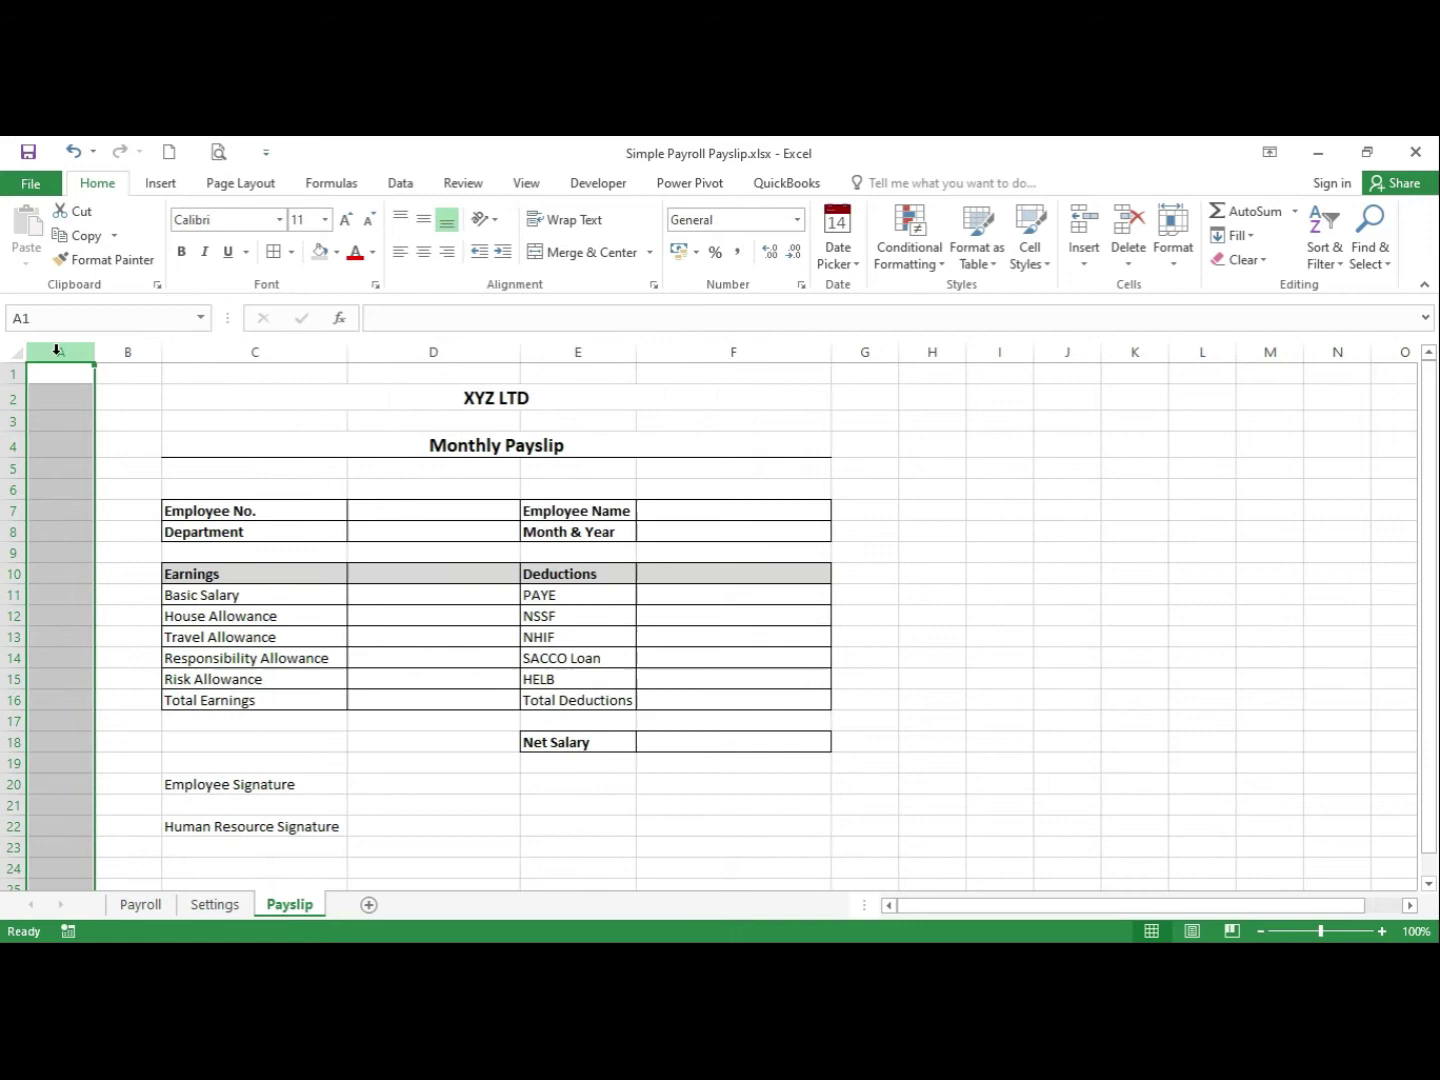
Apply a thick outside border around the whole payslip block B2:G23
click(141, 474)
drag(115, 388, 869, 843)
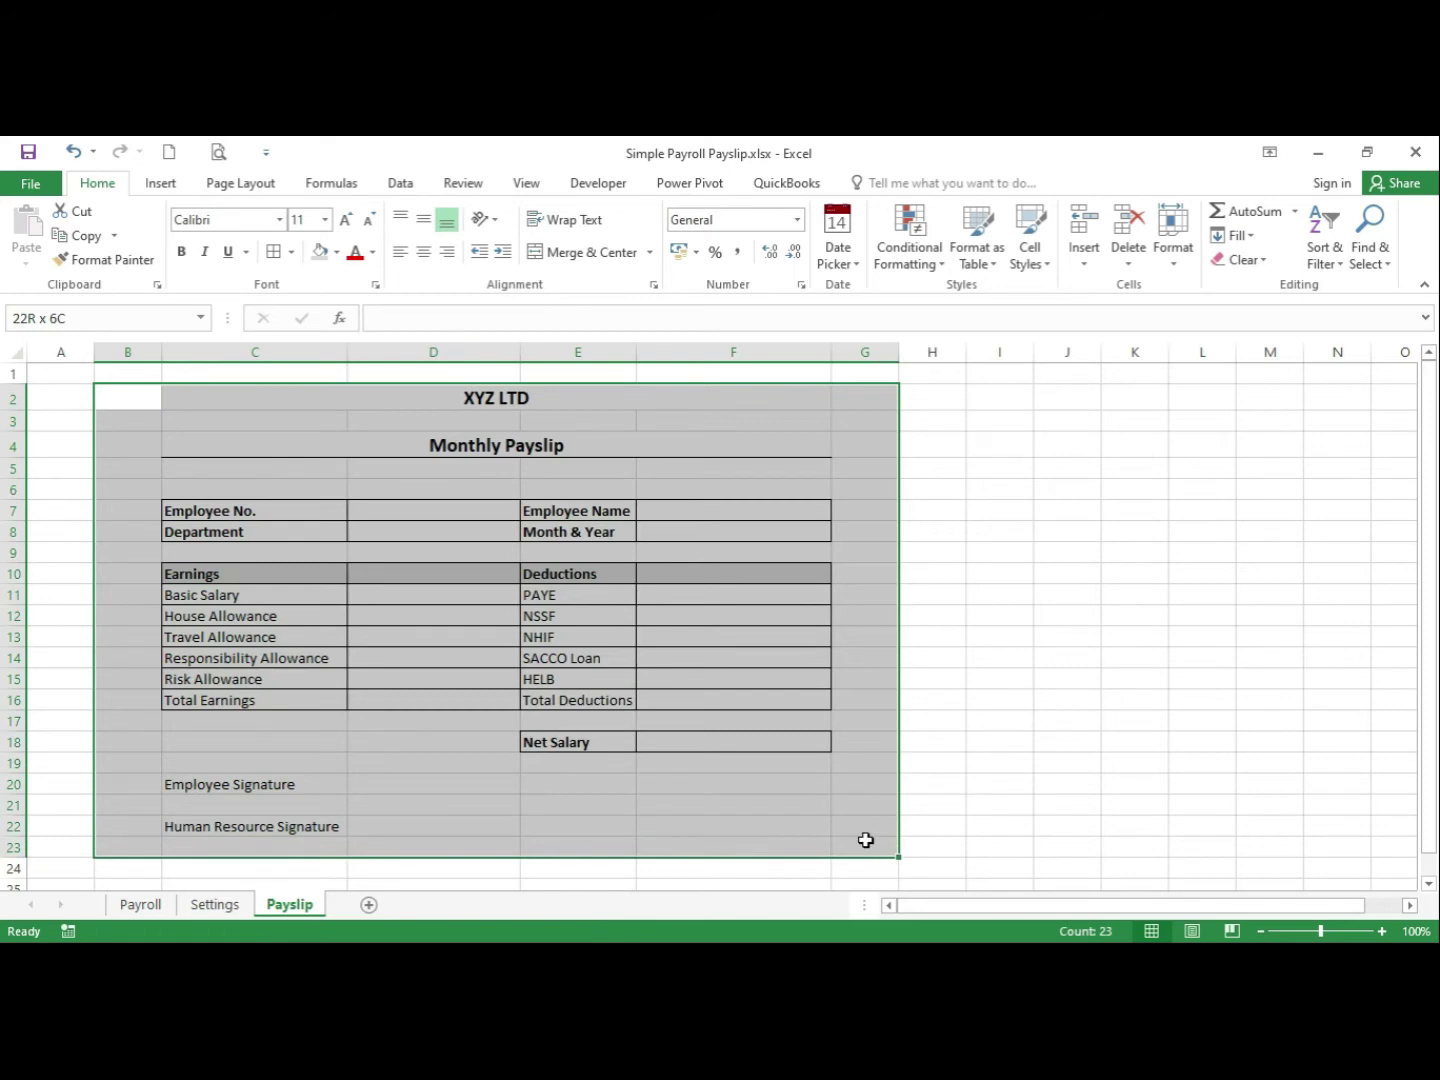
click(292, 252)
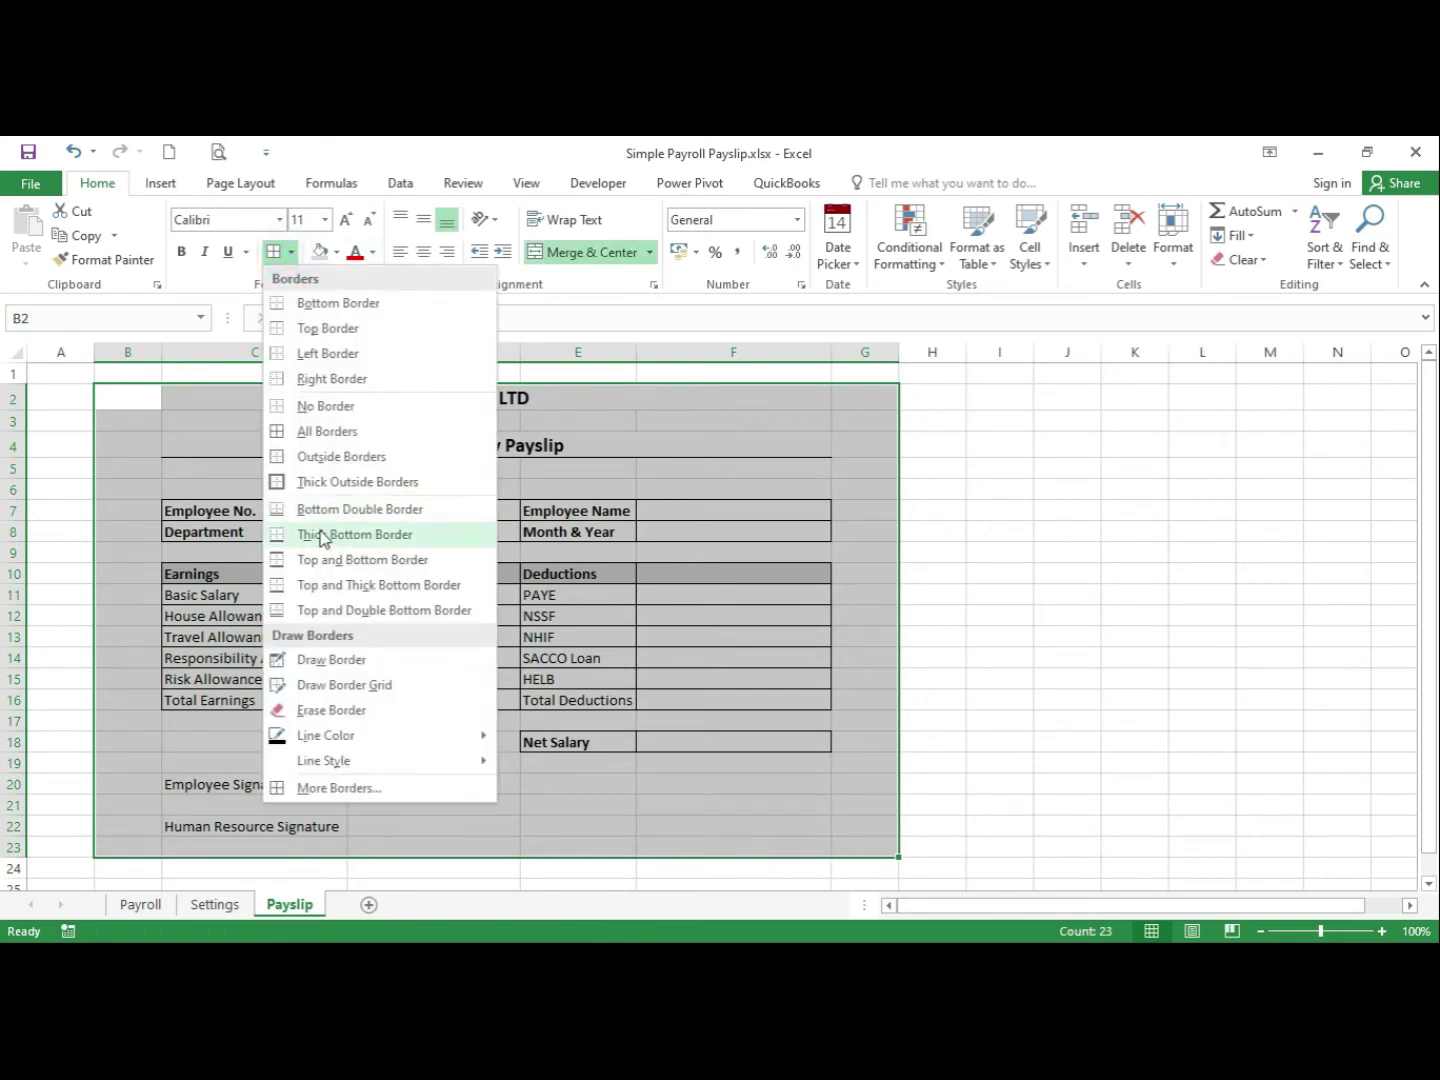
click(318, 481)
click(419, 656)
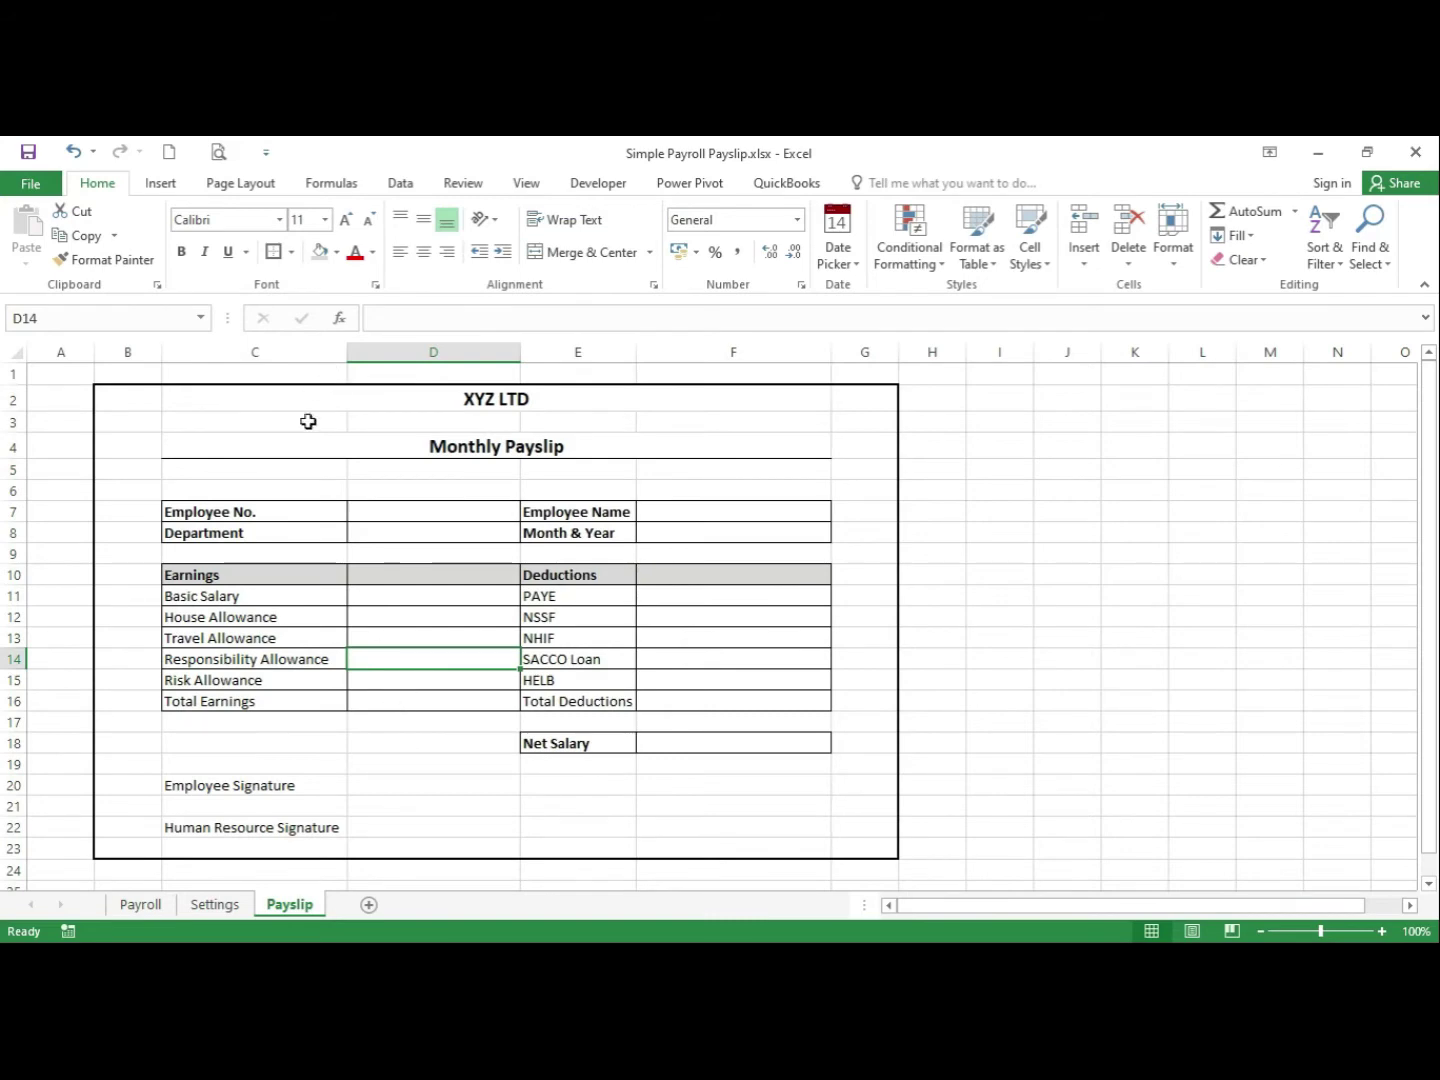
Apply a thick bottom border to the merged Monthly Payslip title in row 4
drag(195, 451, 665, 450)
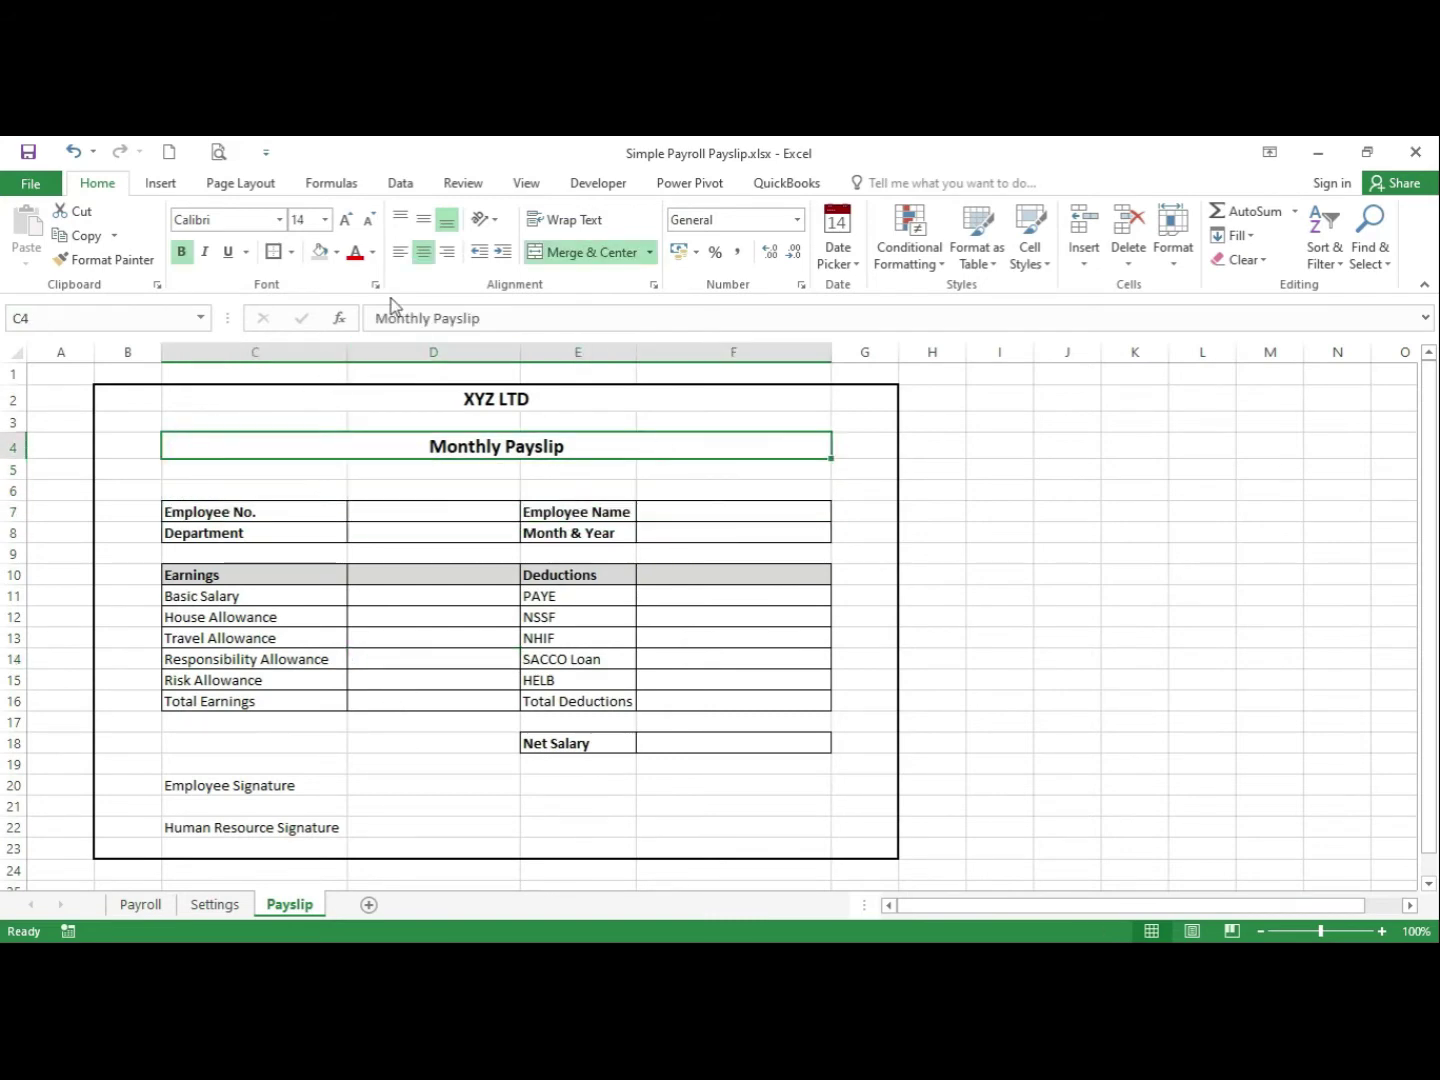
click(292, 252)
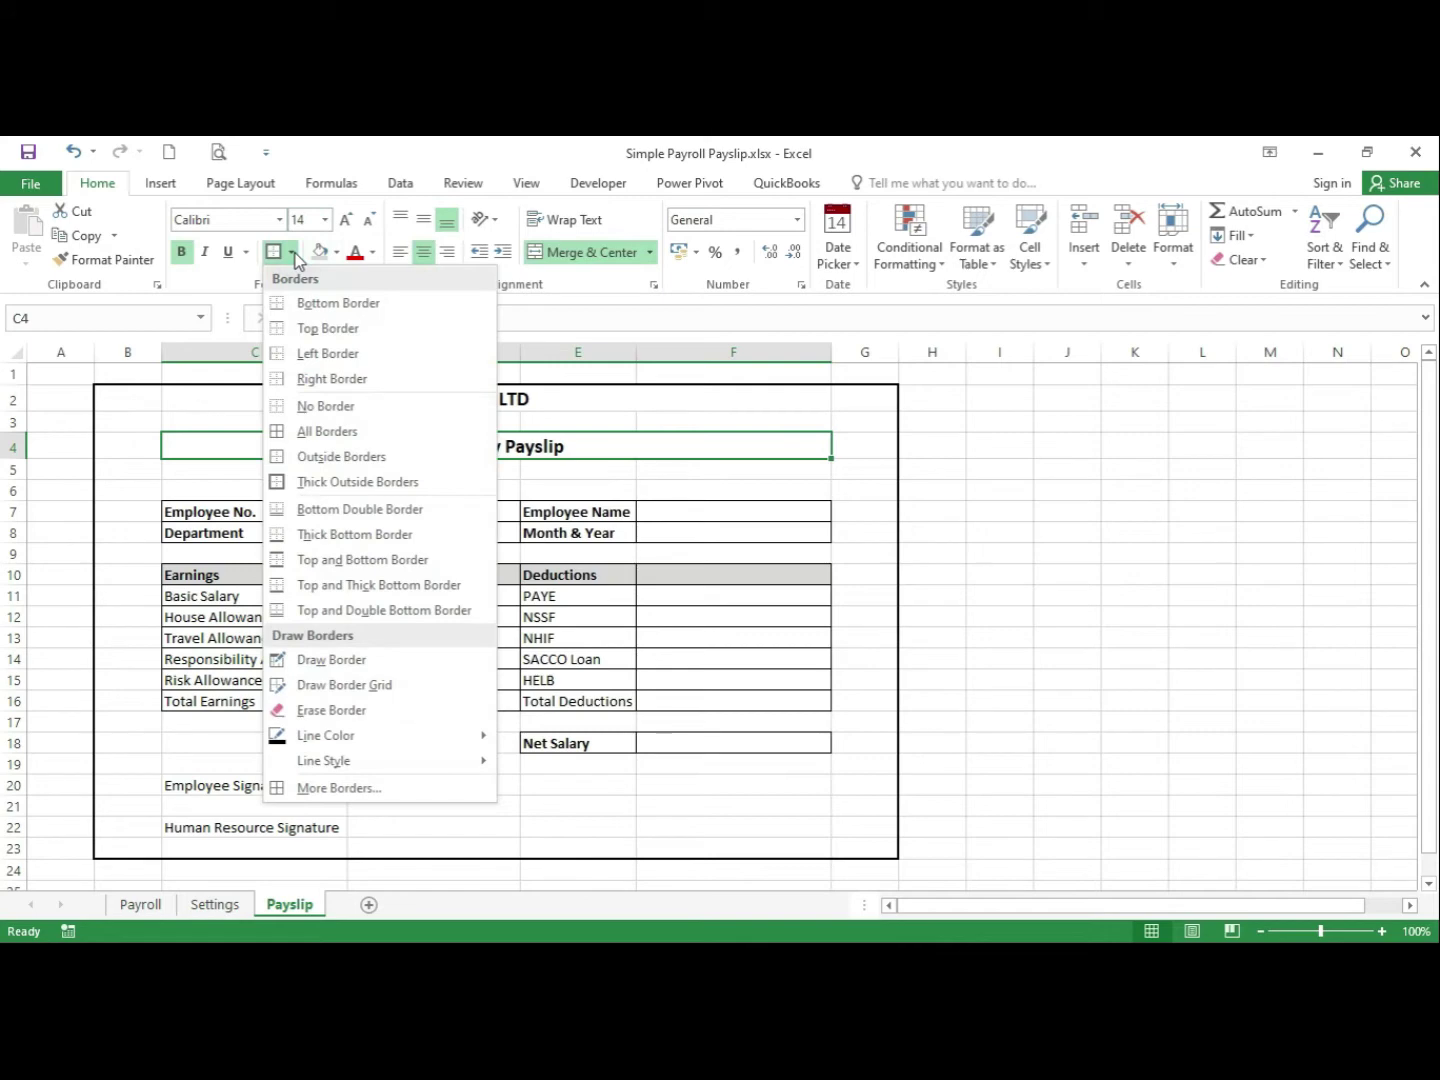
click(340, 534)
click(915, 661)
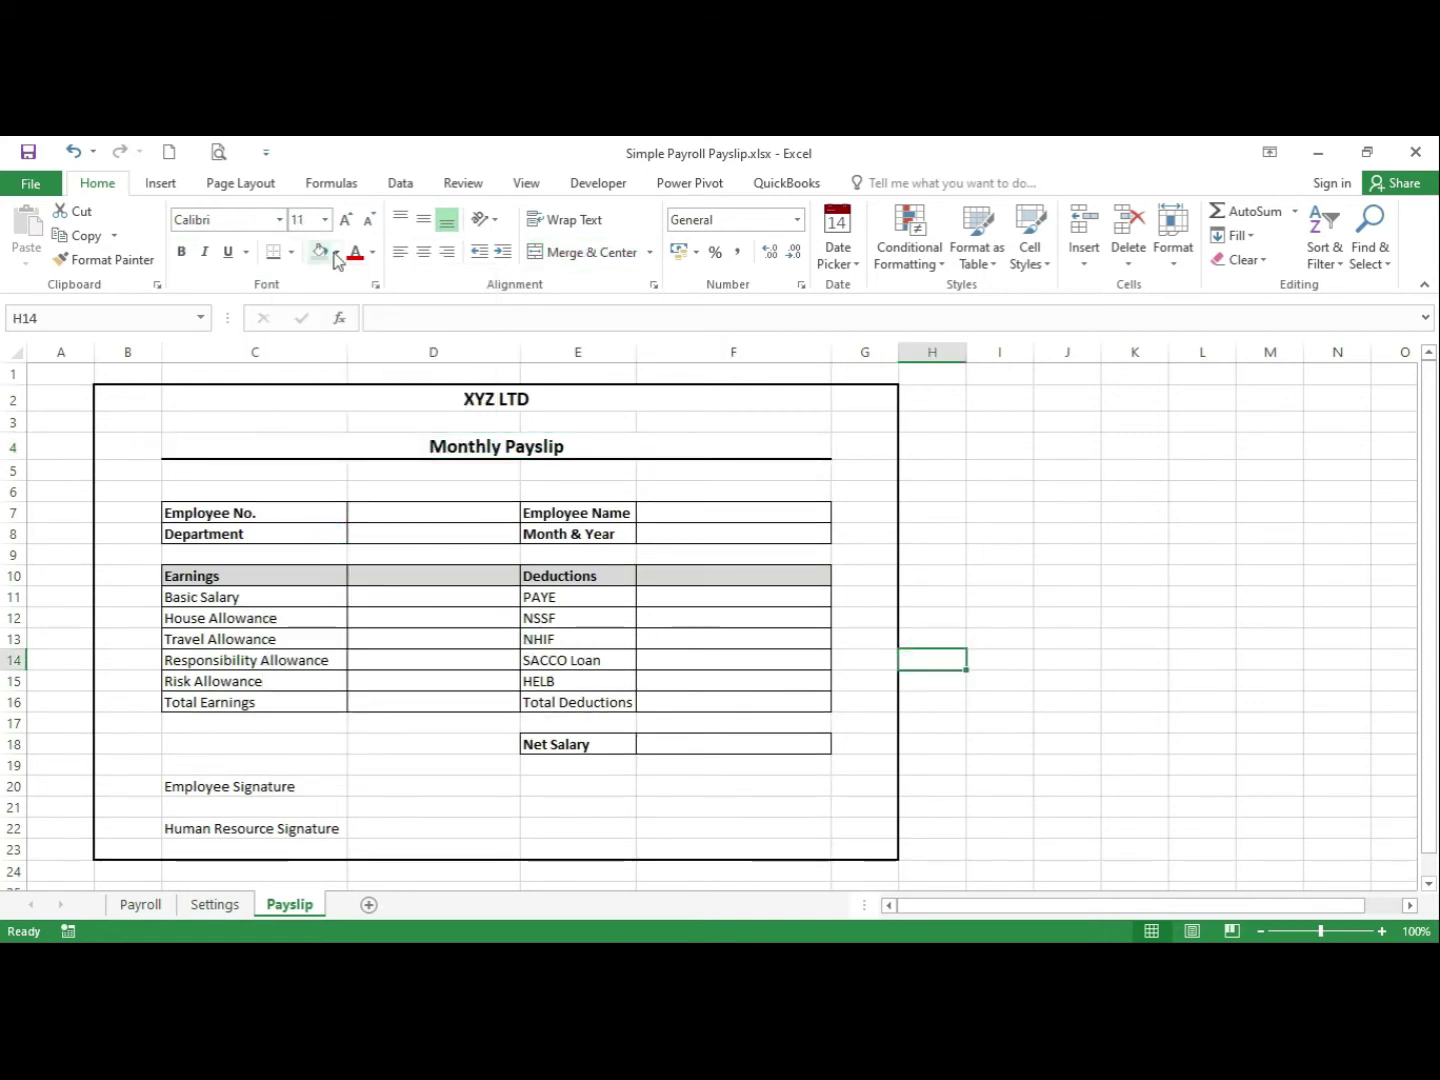
Hide the gridlines on the Payslip sheet
click(525, 185)
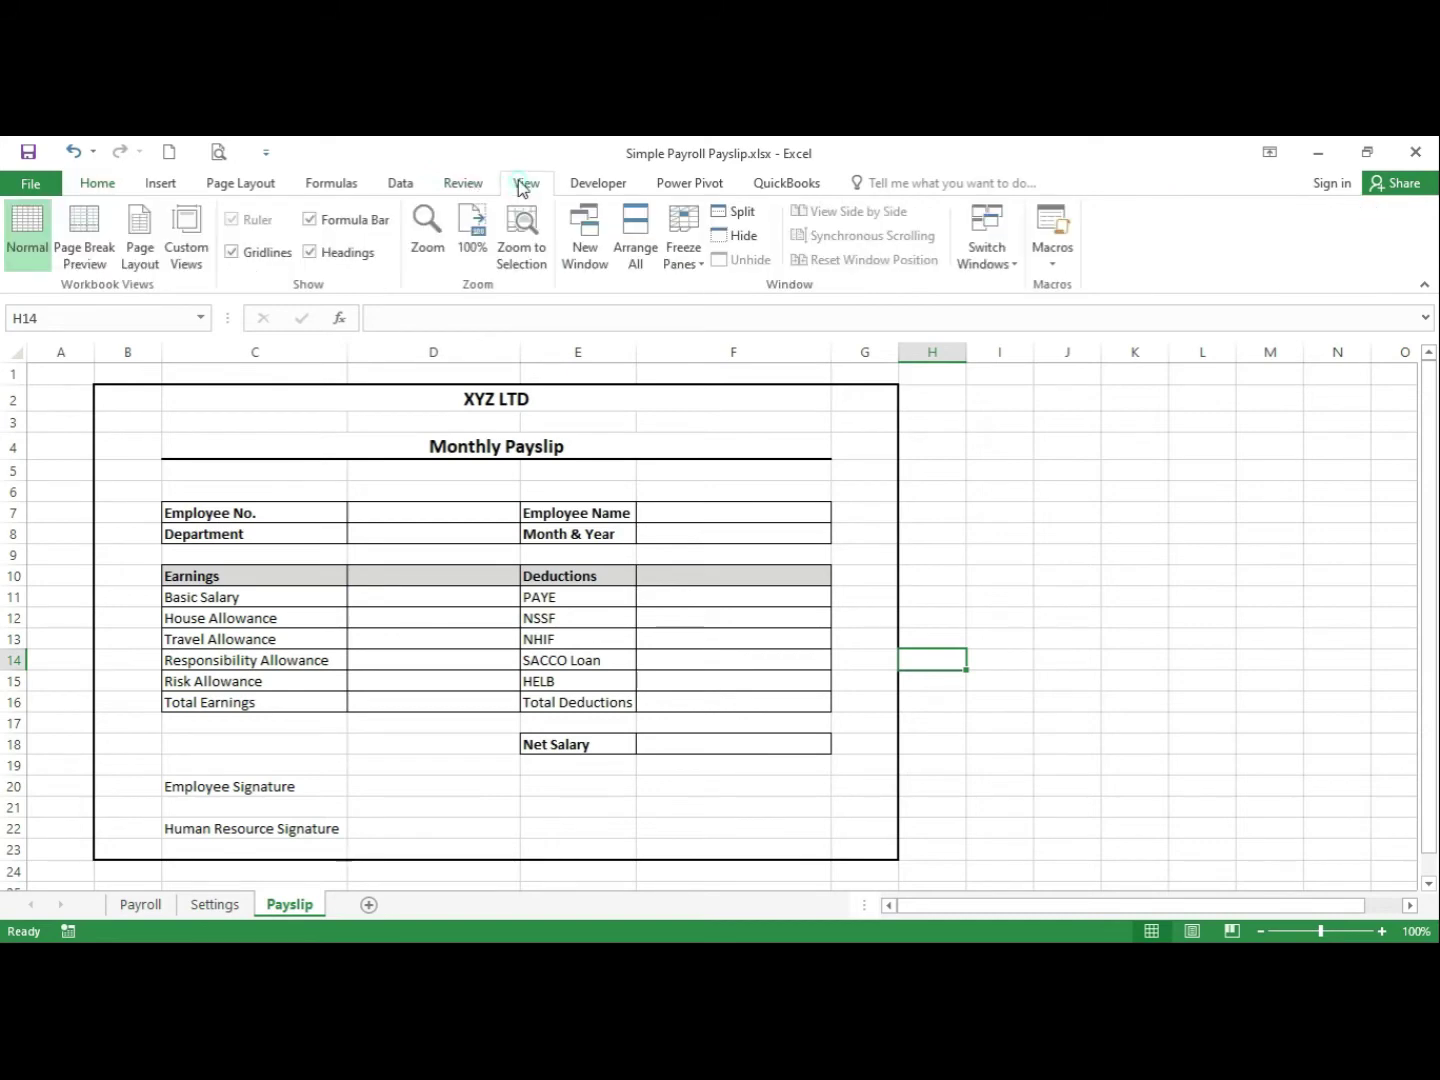
click(235, 250)
click(931, 532)
click(975, 640)
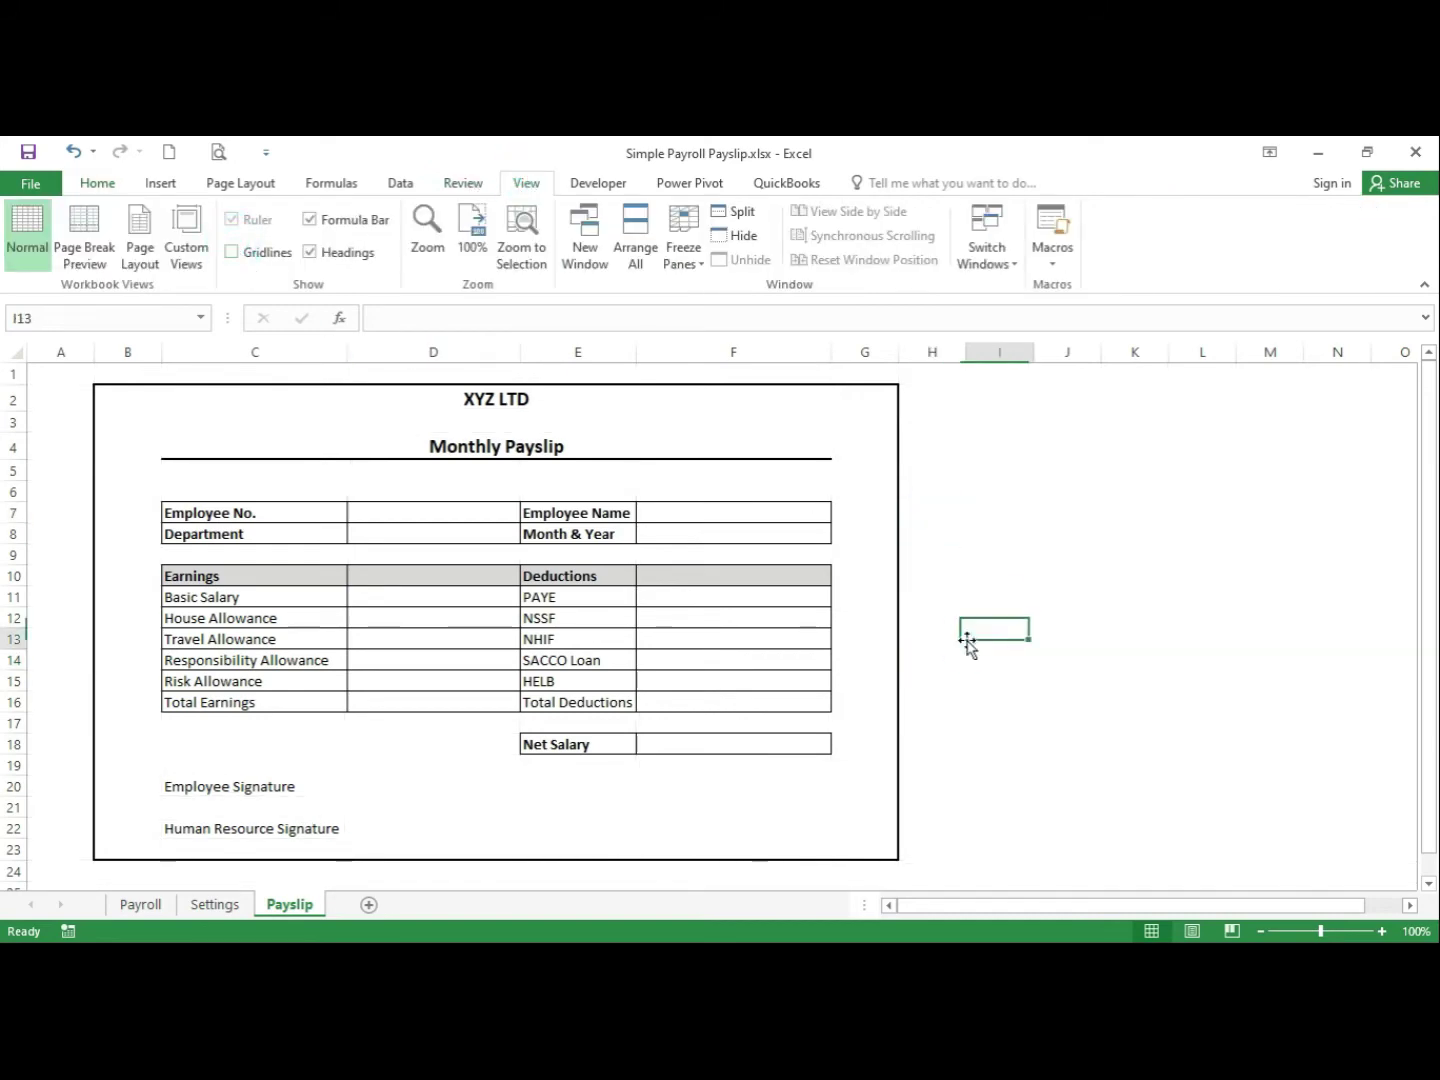
Add bottom borders to D22 and D20 as signing lines beside the Human Resource Signature and Employee Signature labels
click(426, 829)
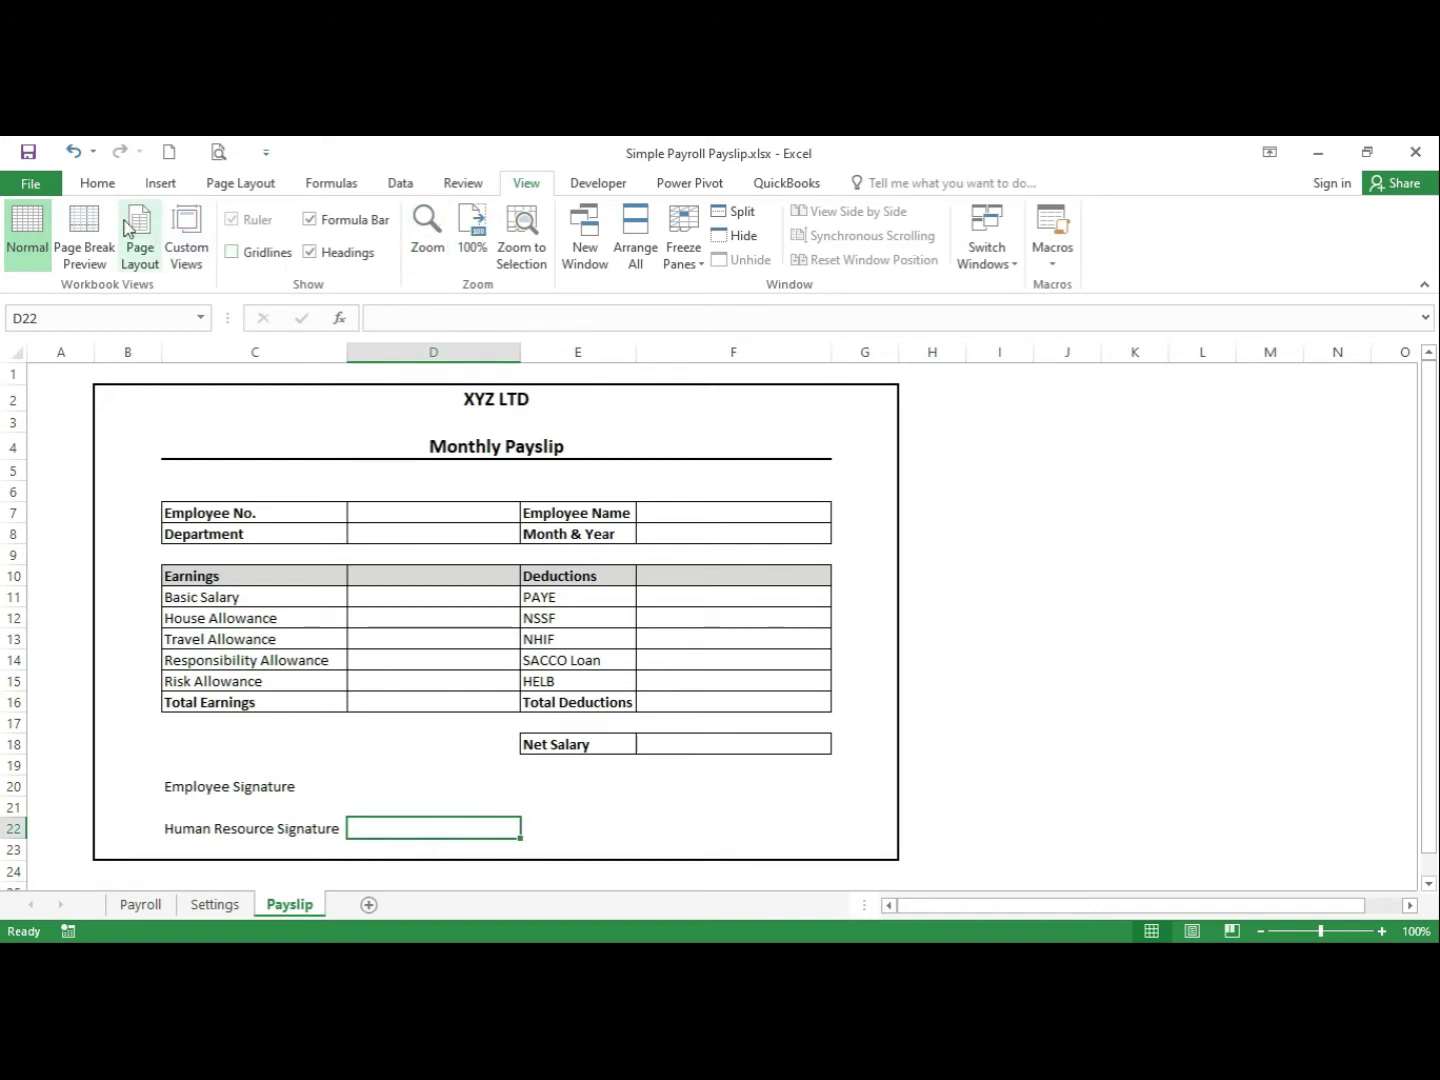
click(97, 184)
click(293, 253)
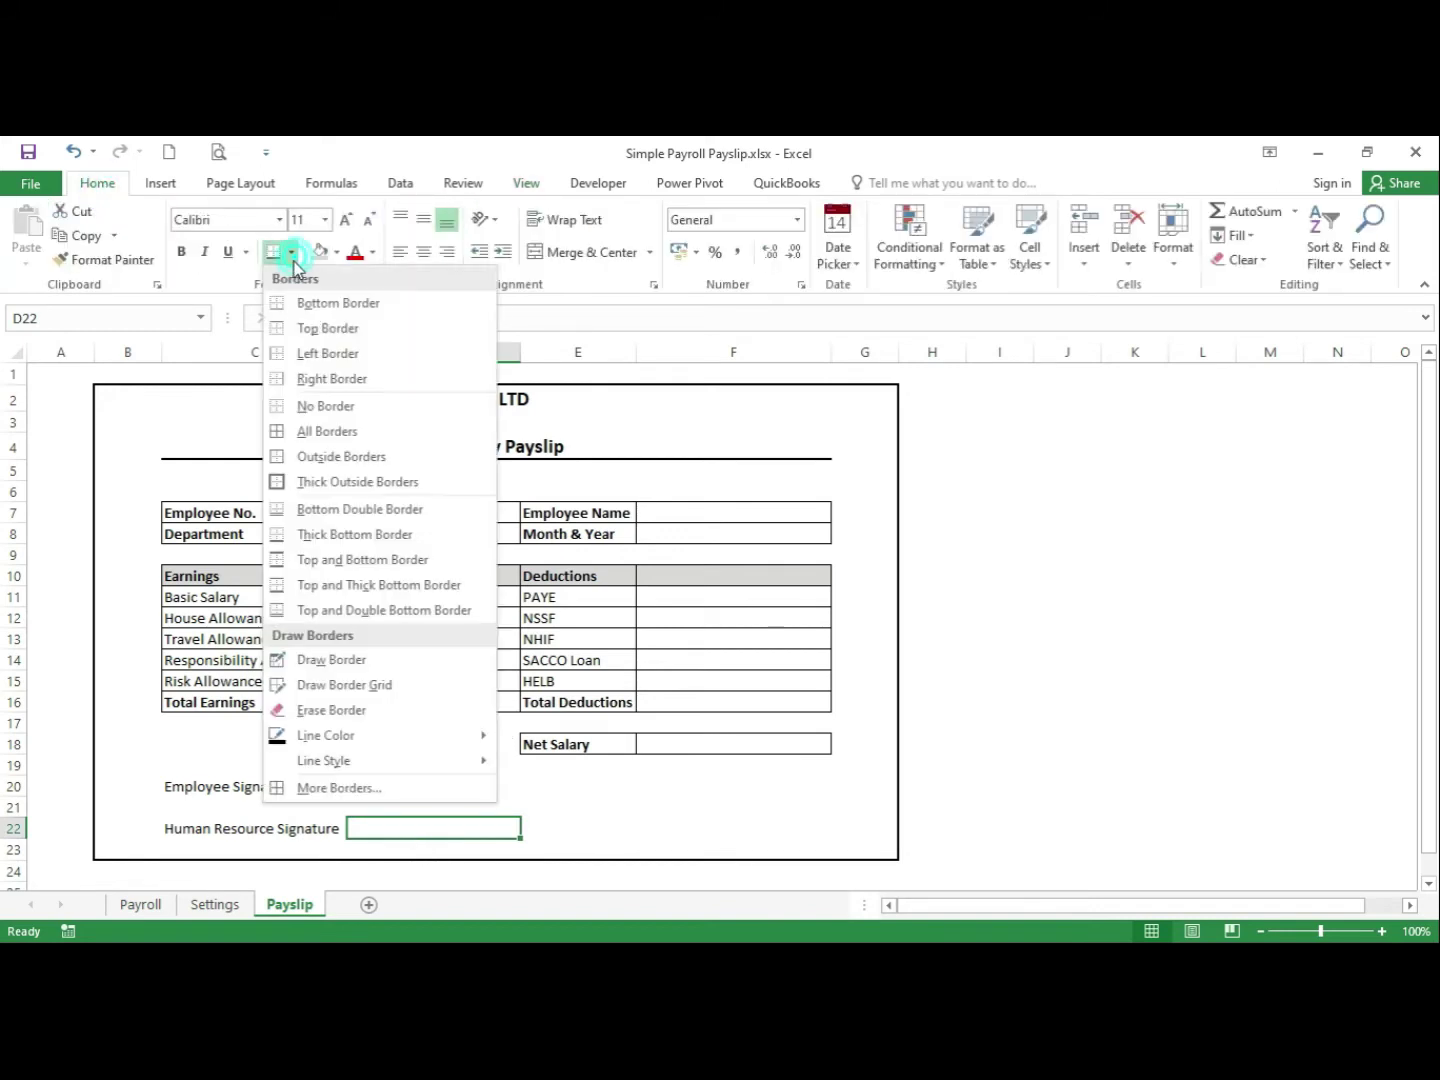
click(311, 305)
click(400, 789)
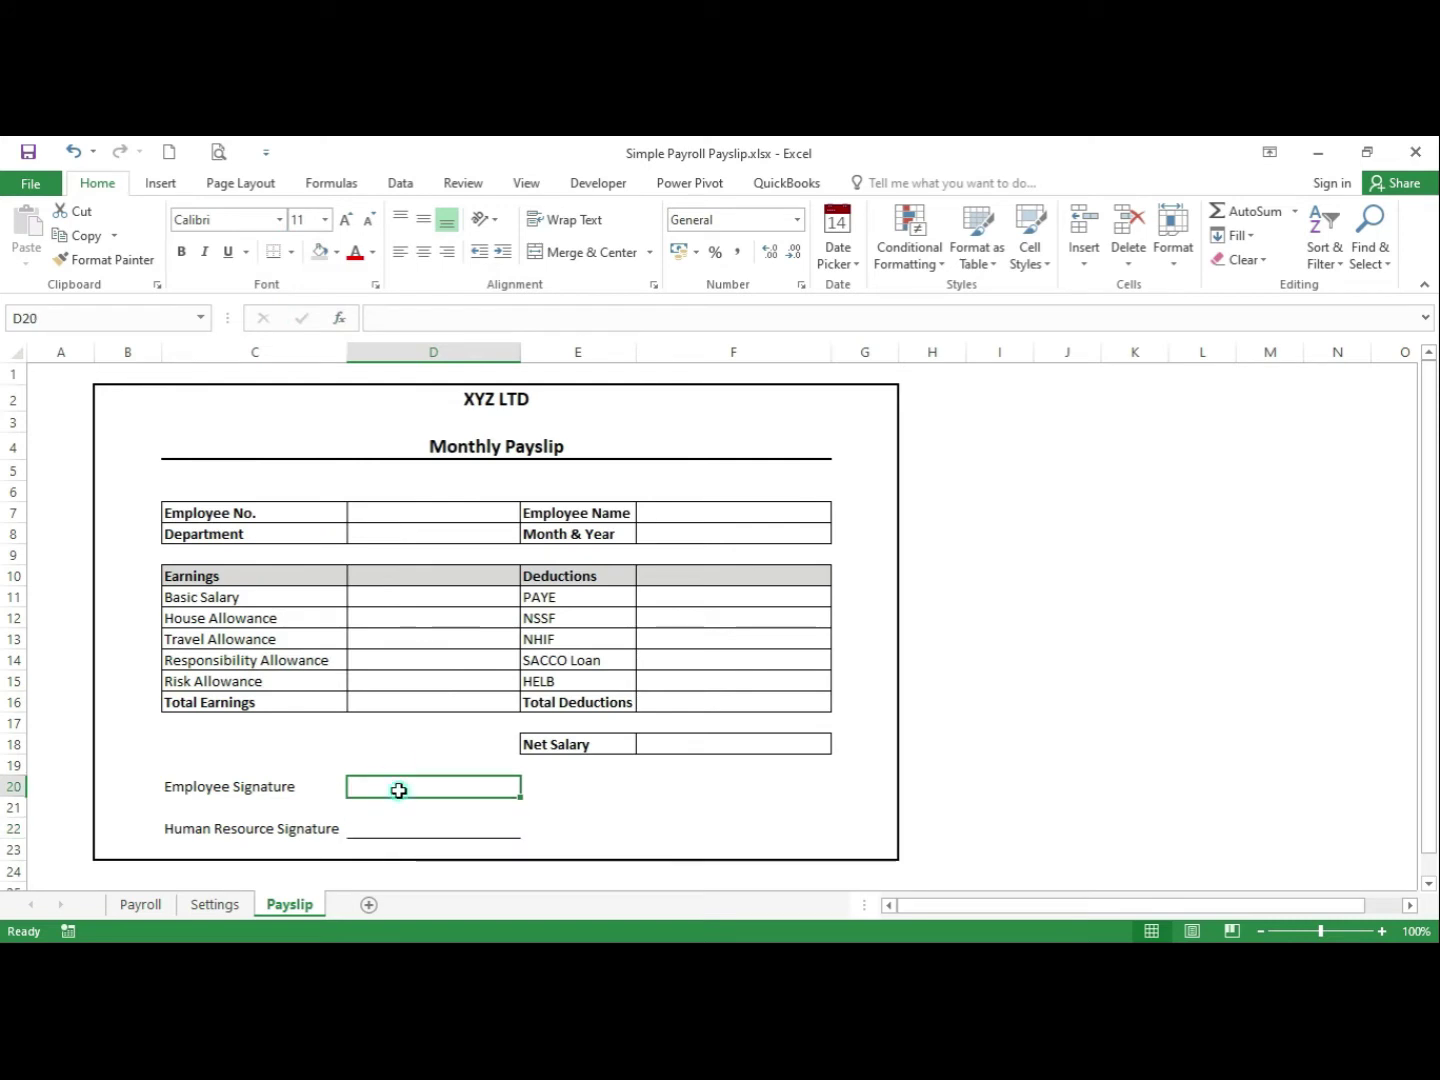
click(762, 804)
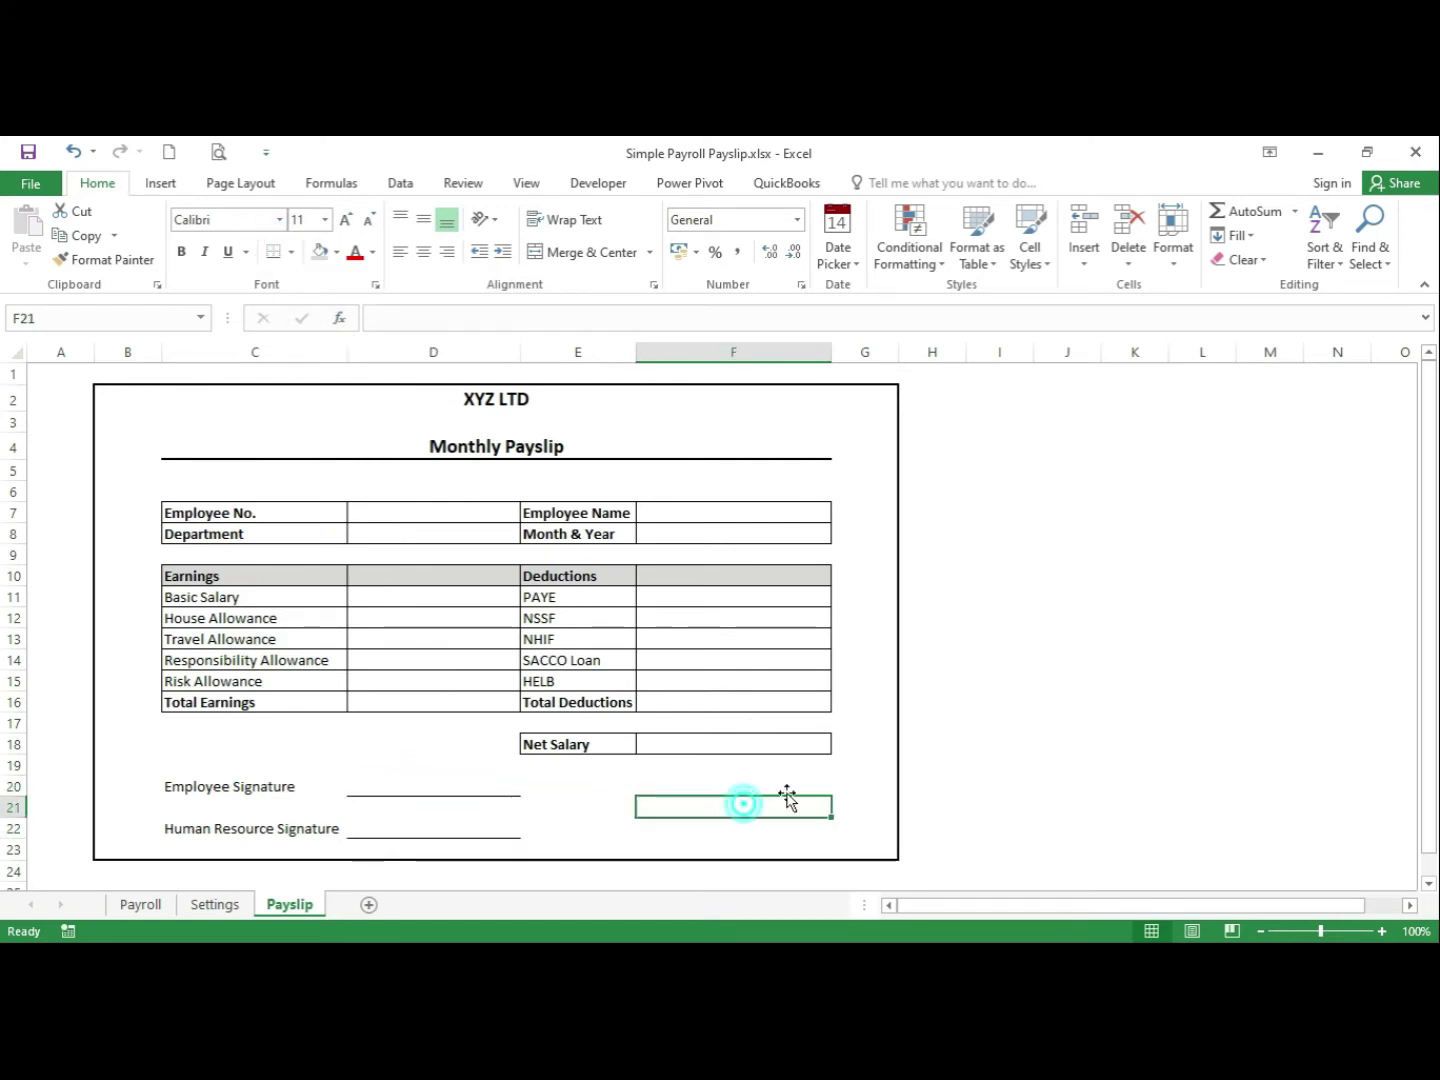
click(1099, 673)
click(1121, 660)
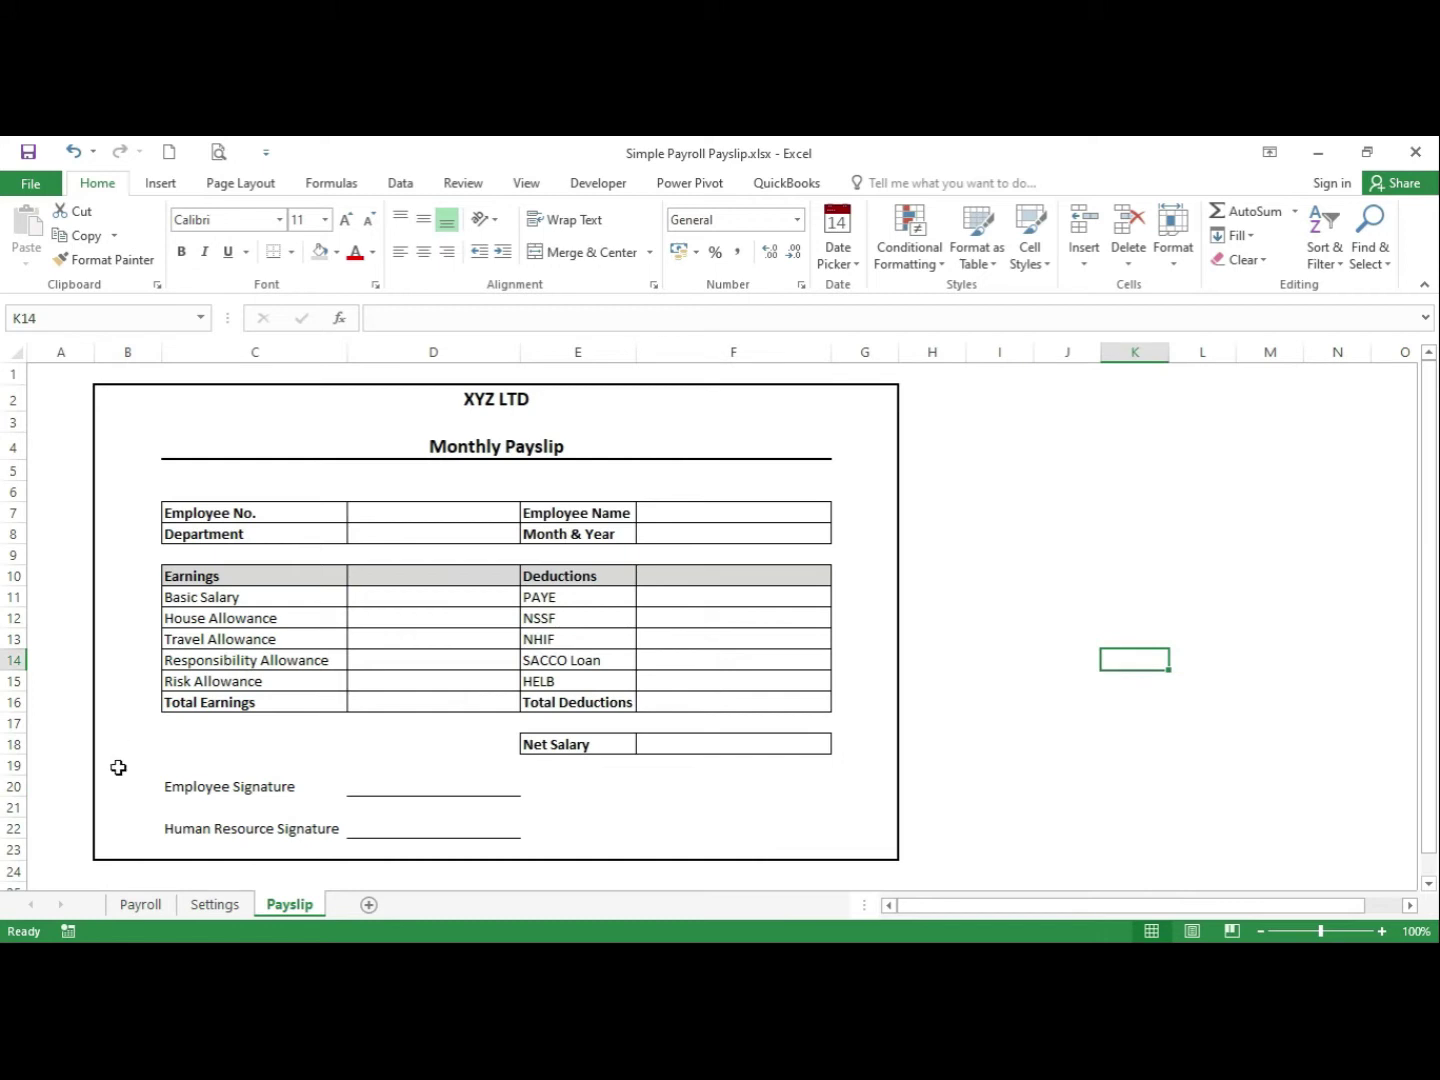
Examine the employee number, name, department and basic salary column headers on the Payroll sheet
click(145, 904)
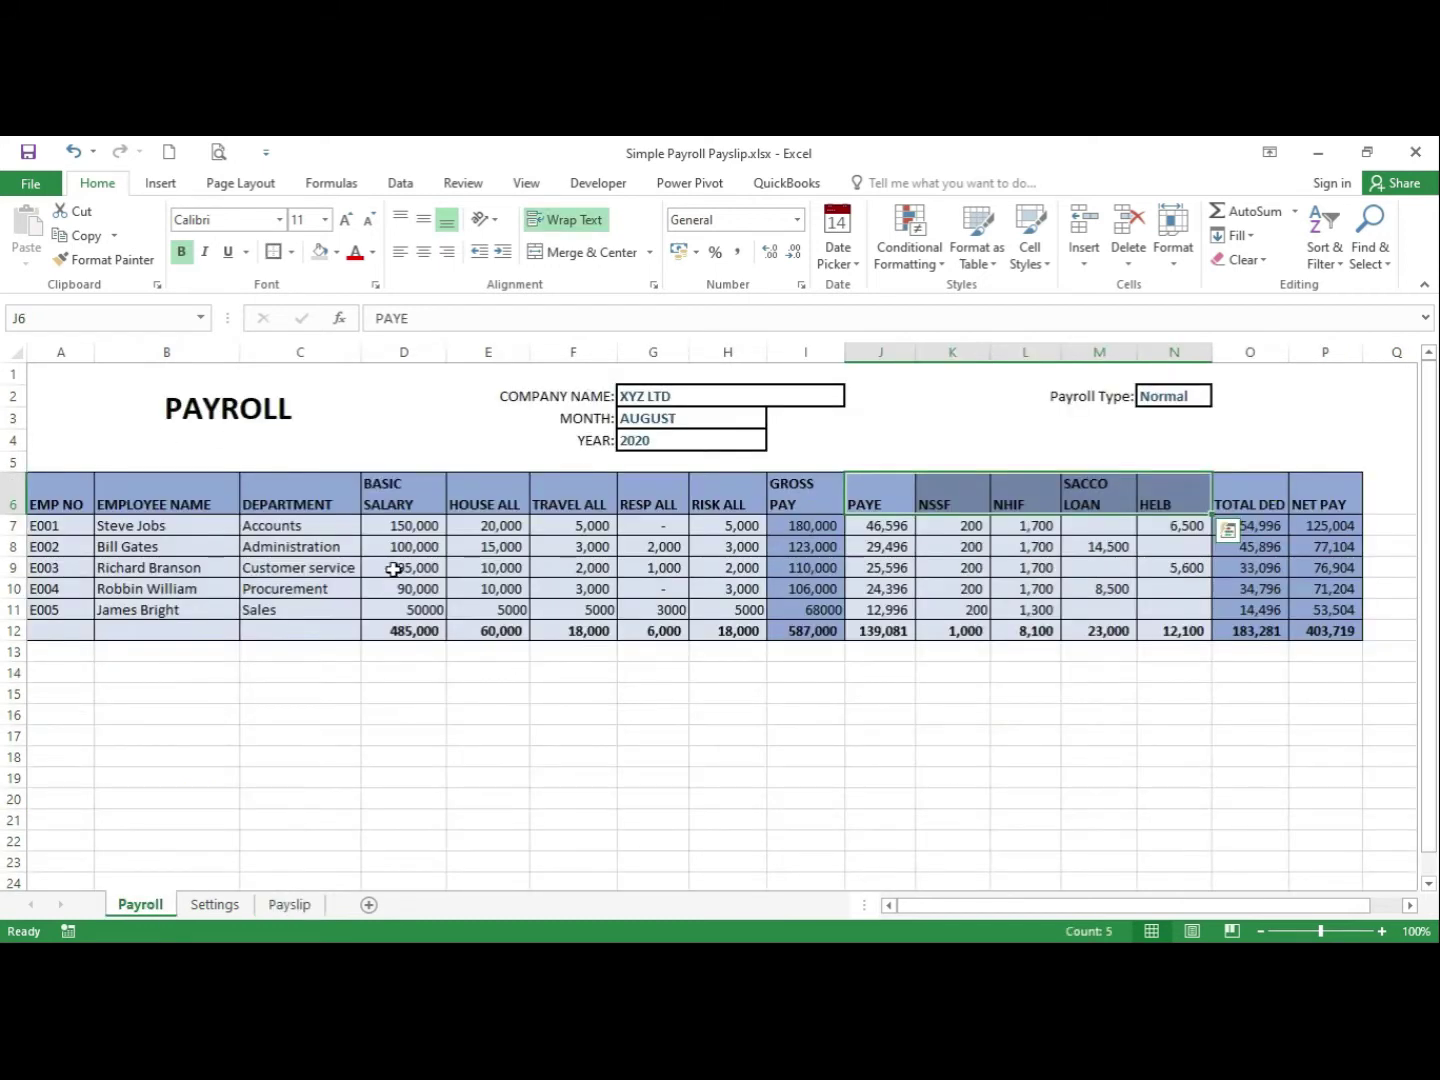
click(789, 612)
click(226, 501)
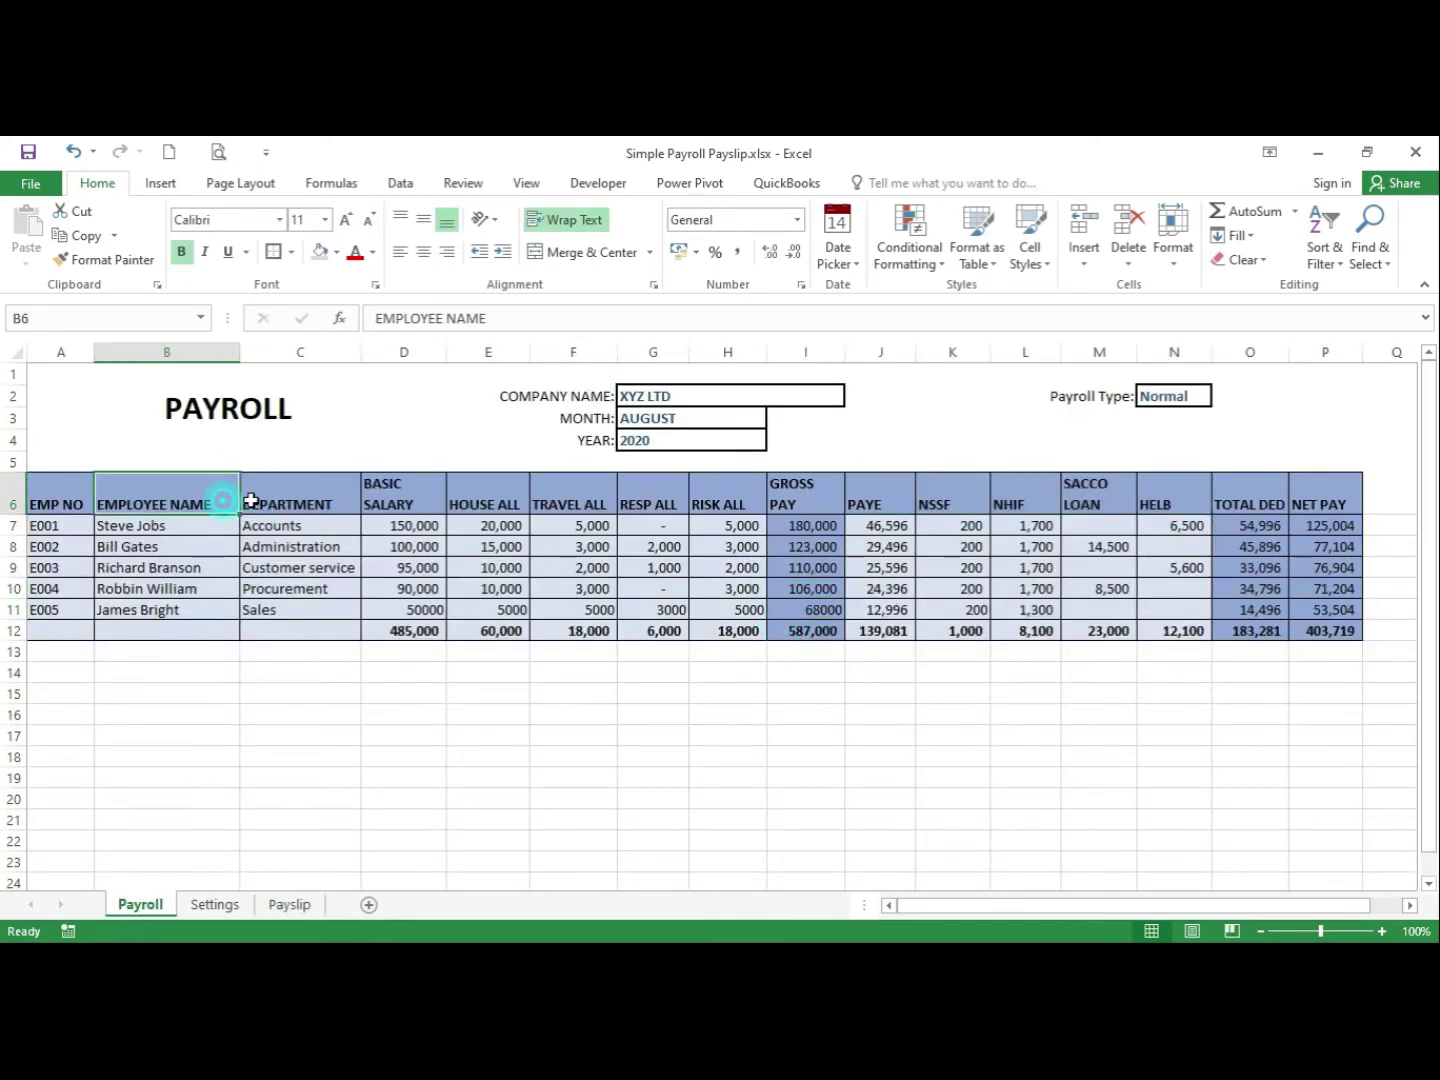
click(273, 502)
click(42, 507)
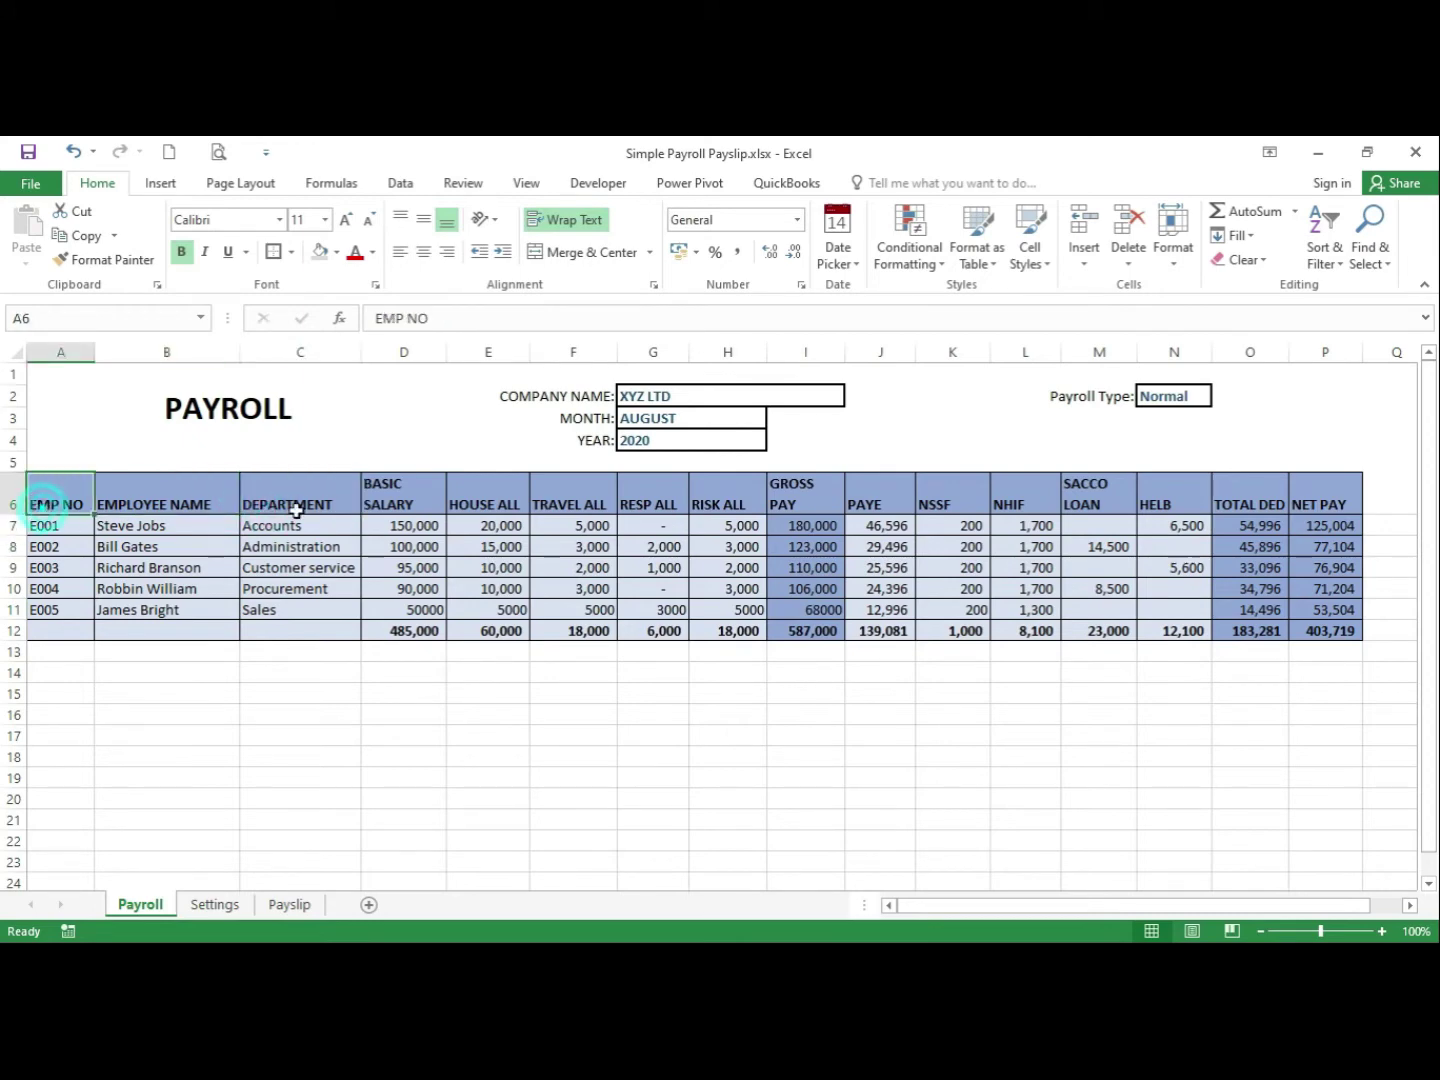
click(166, 505)
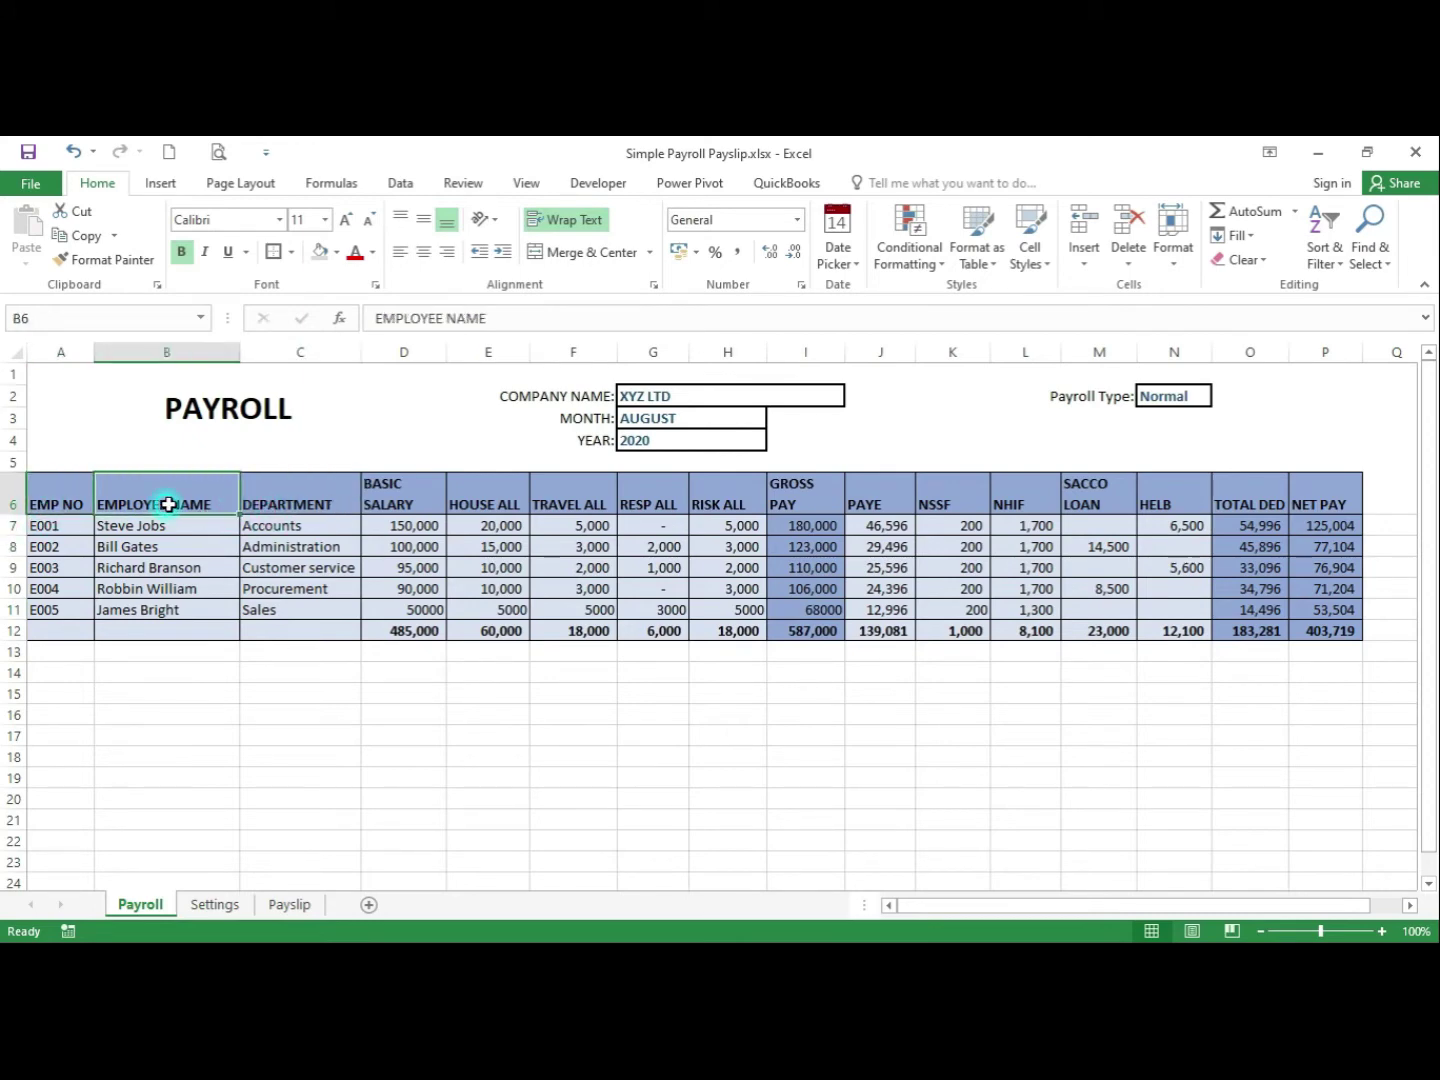
click(319, 502)
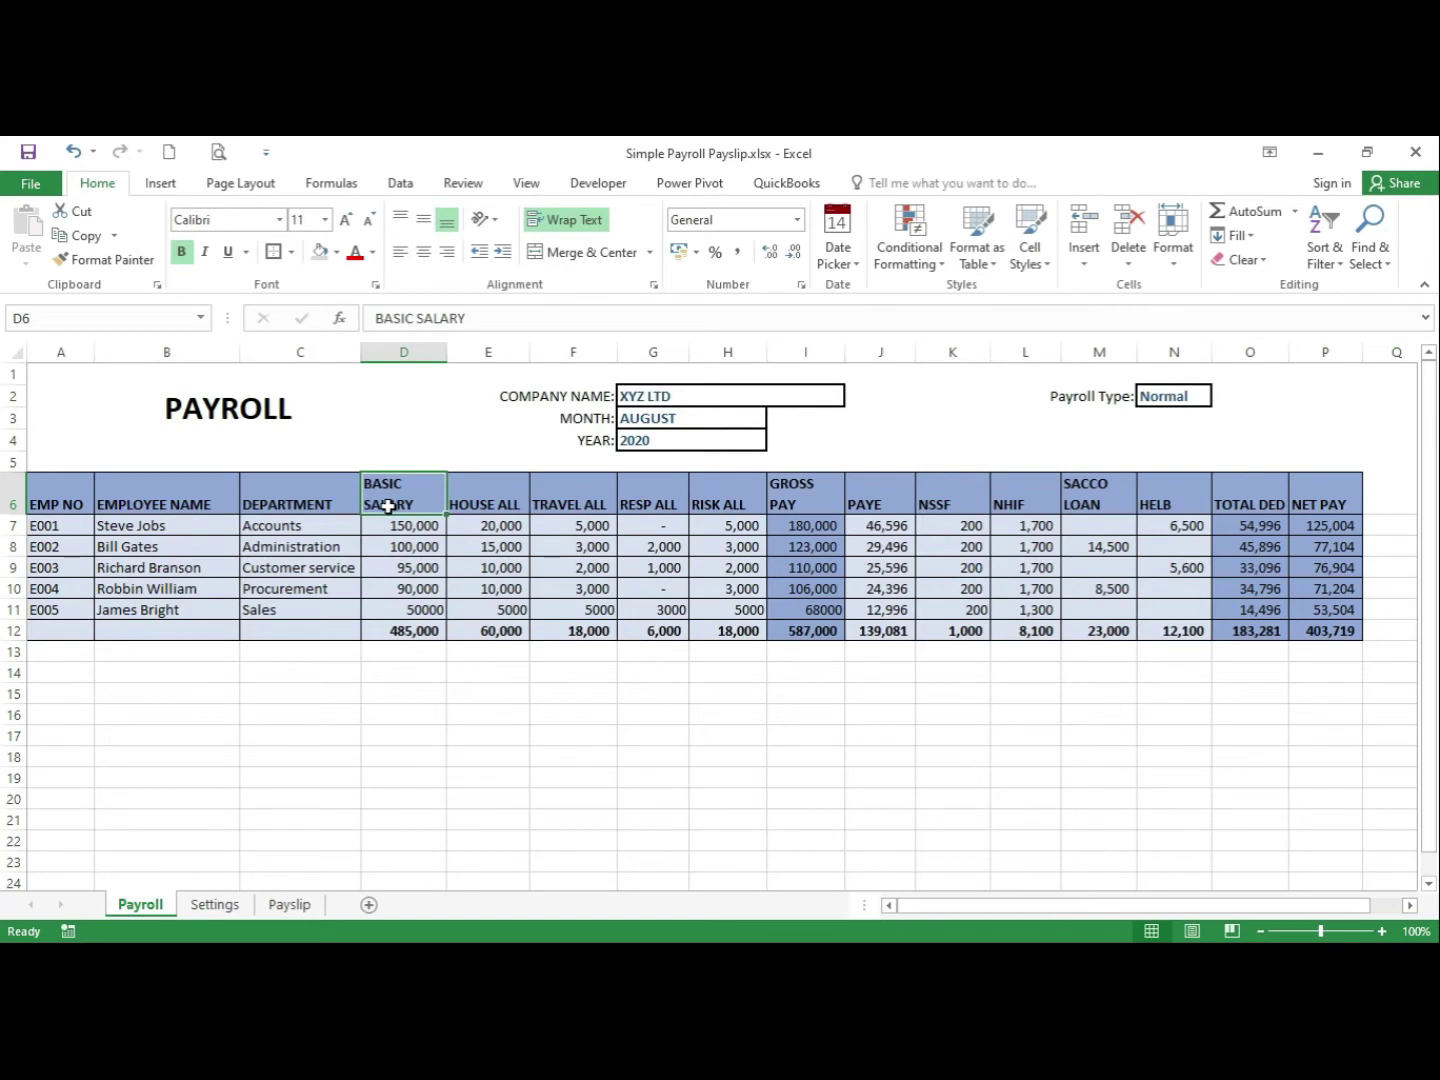
Return to the Payslip sheet and examine the blank employee detail cells and the earnings cells D11:D15
click(296, 908)
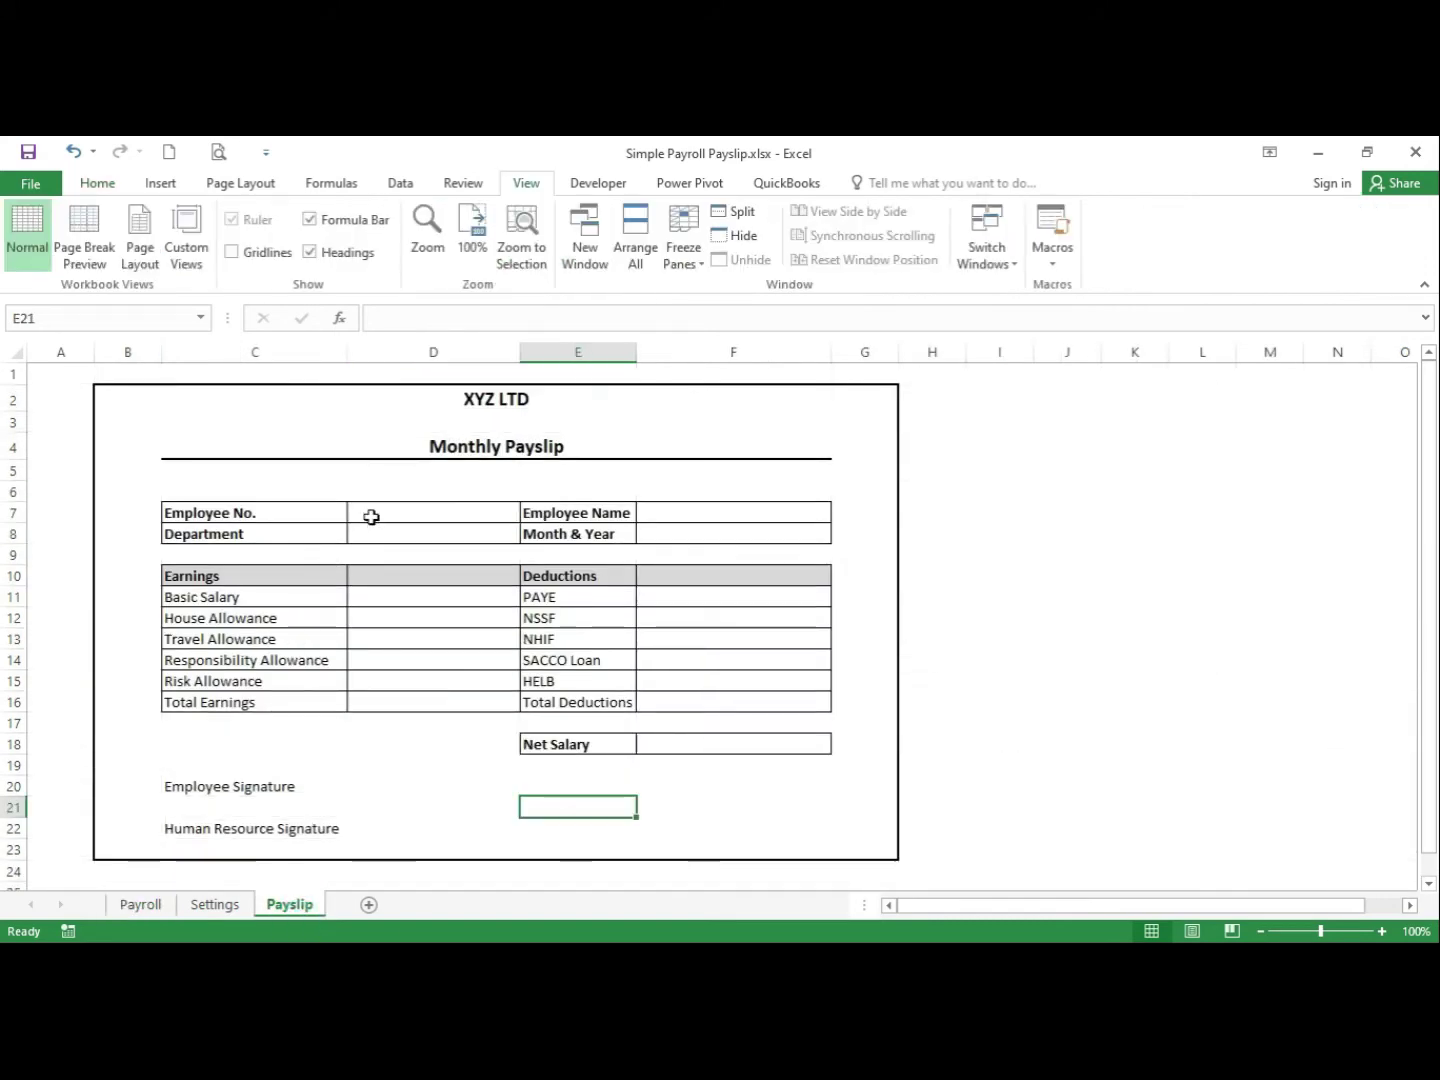
click(372, 516)
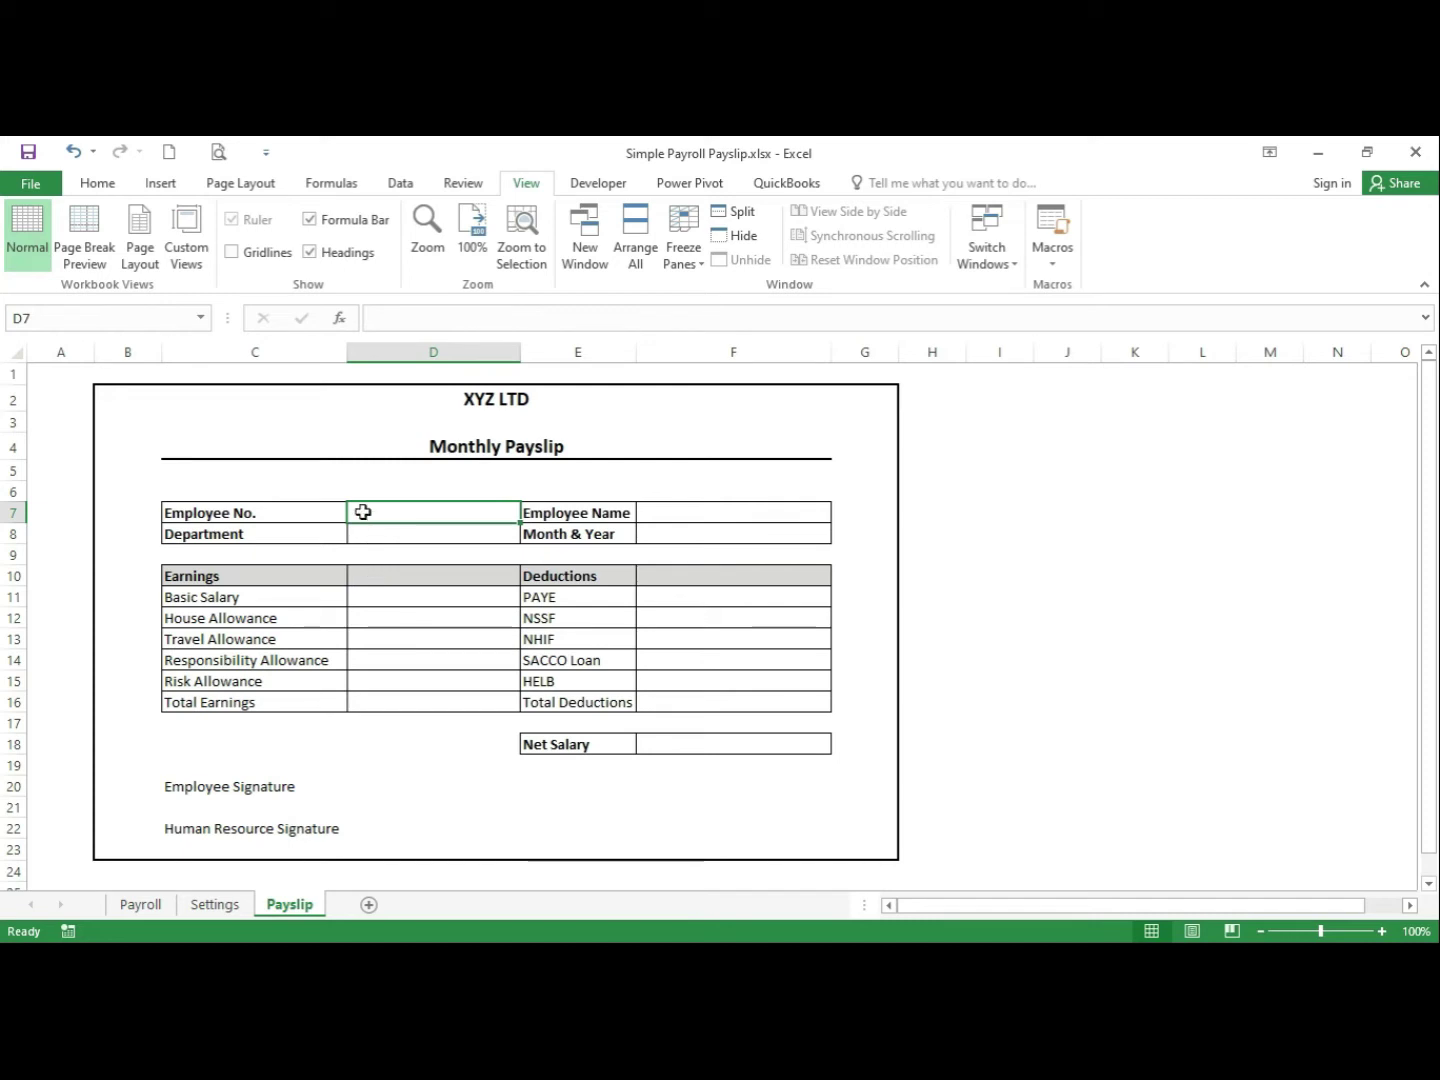
click(679, 515)
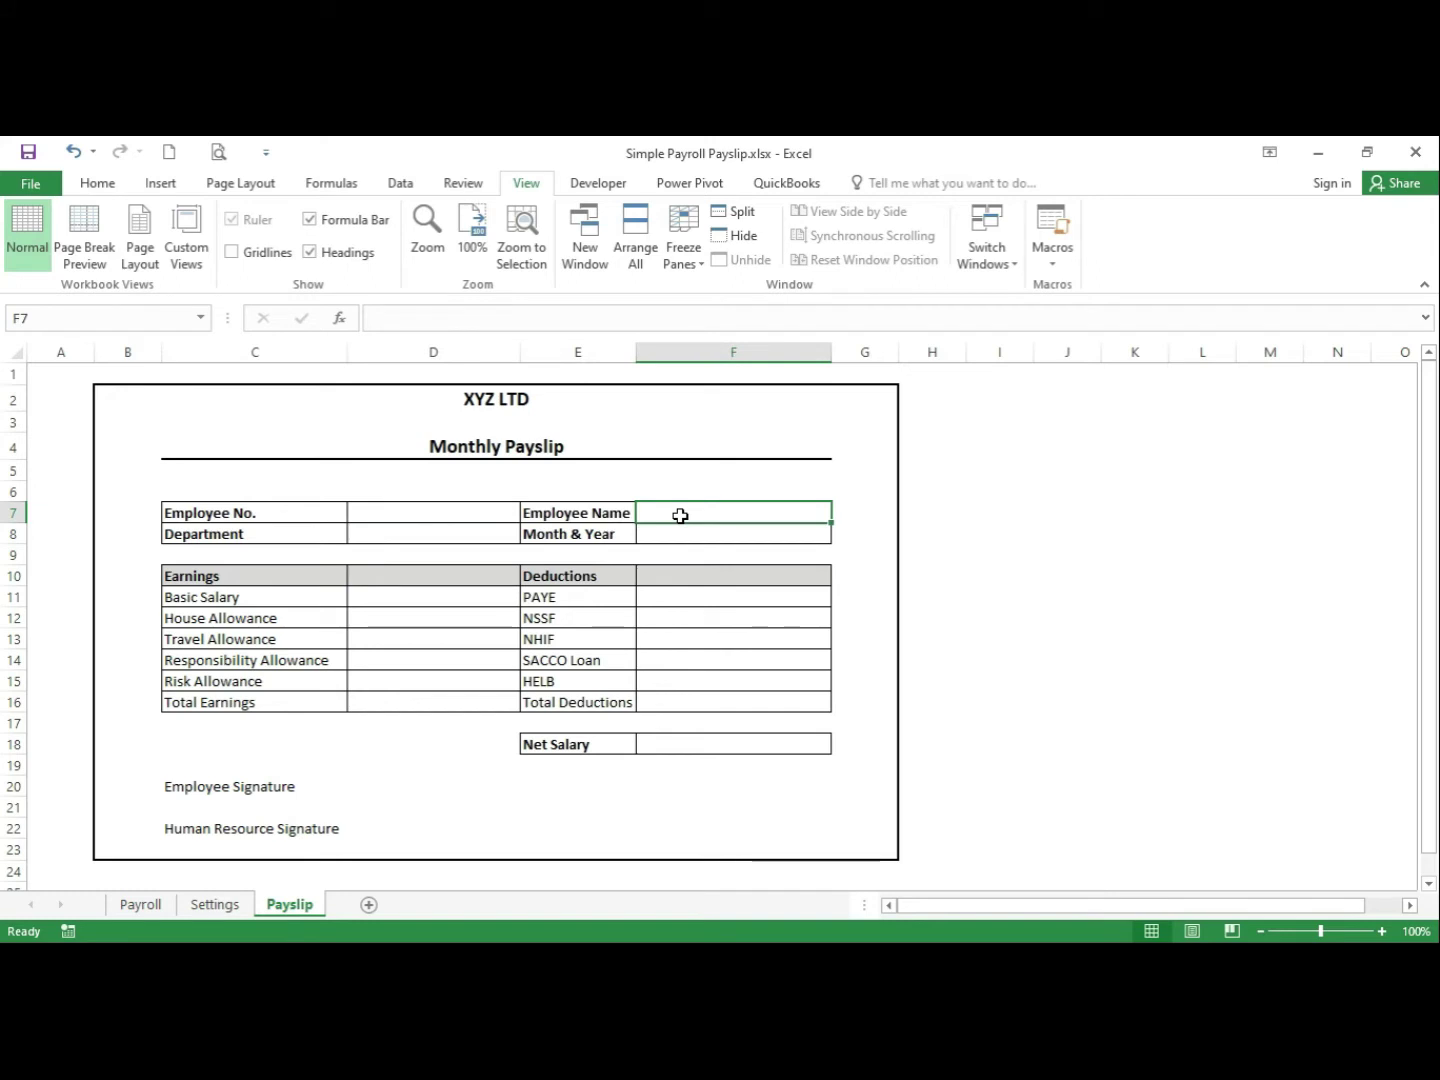
click(505, 536)
click(437, 600)
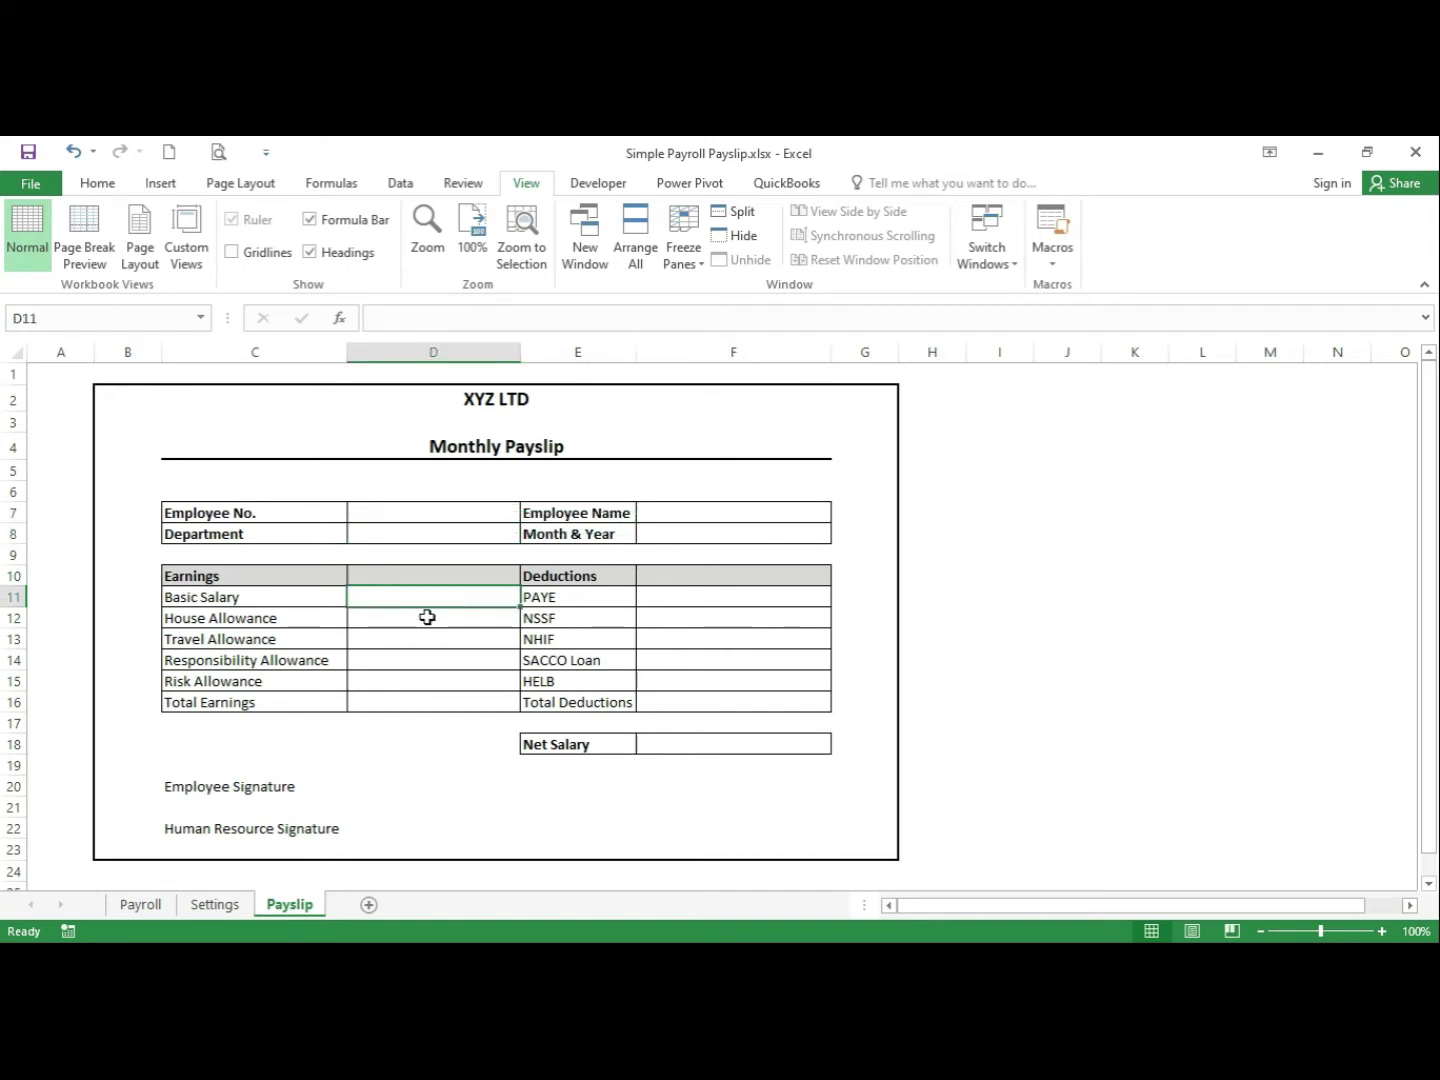
click(427, 616)
click(435, 638)
click(442, 659)
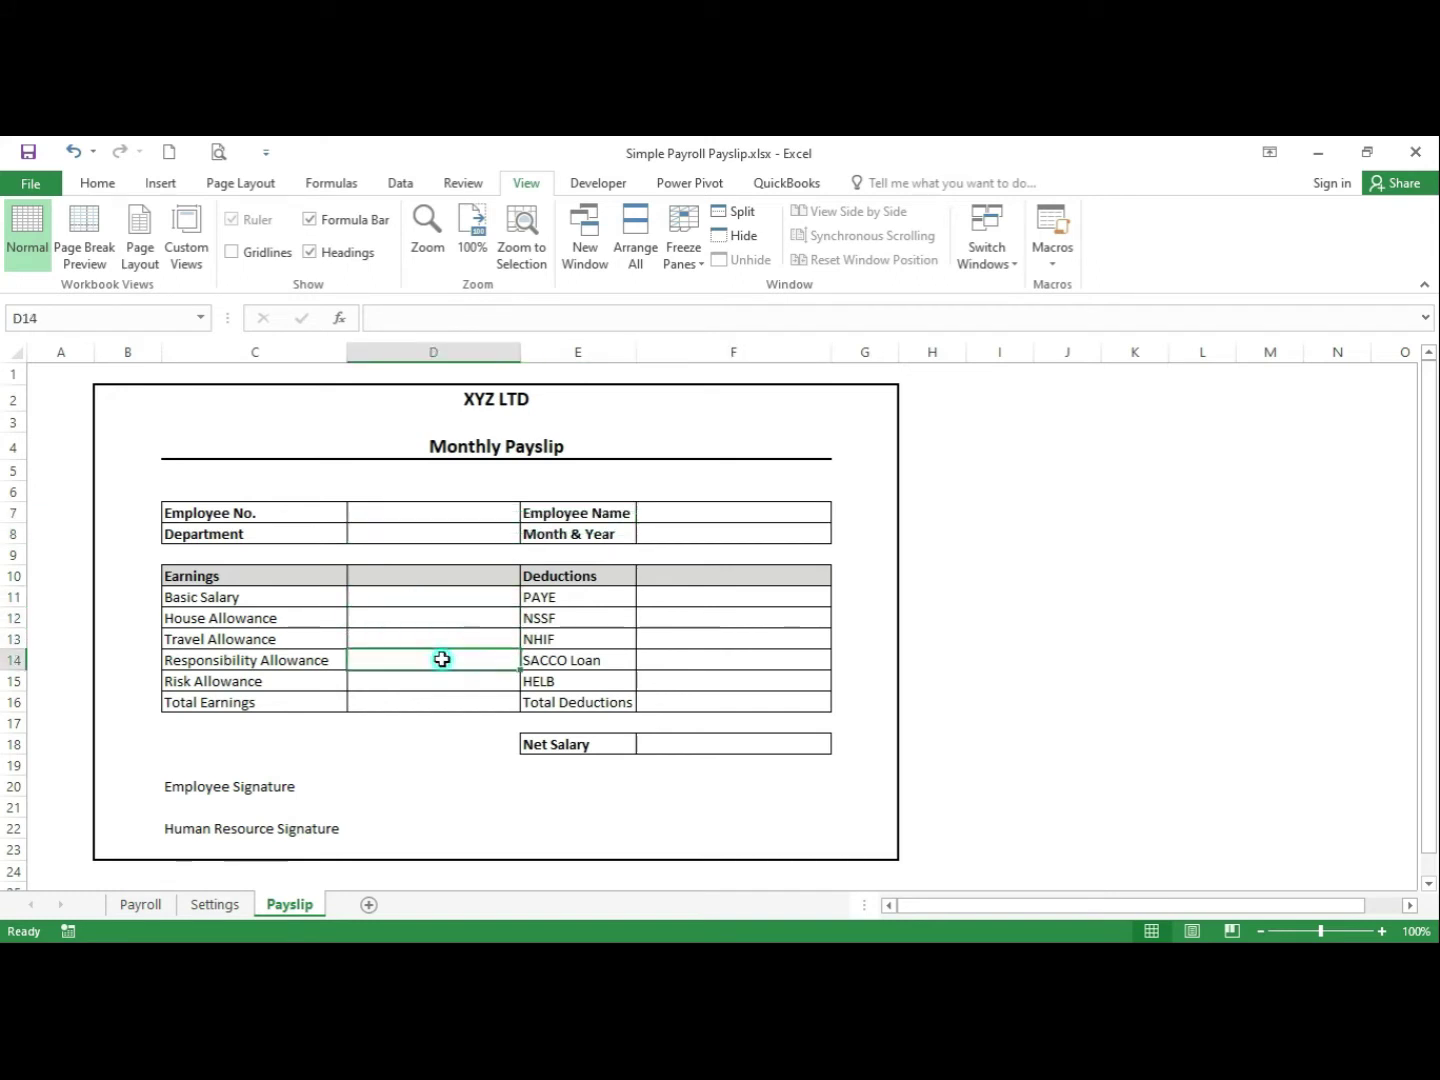
click(446, 680)
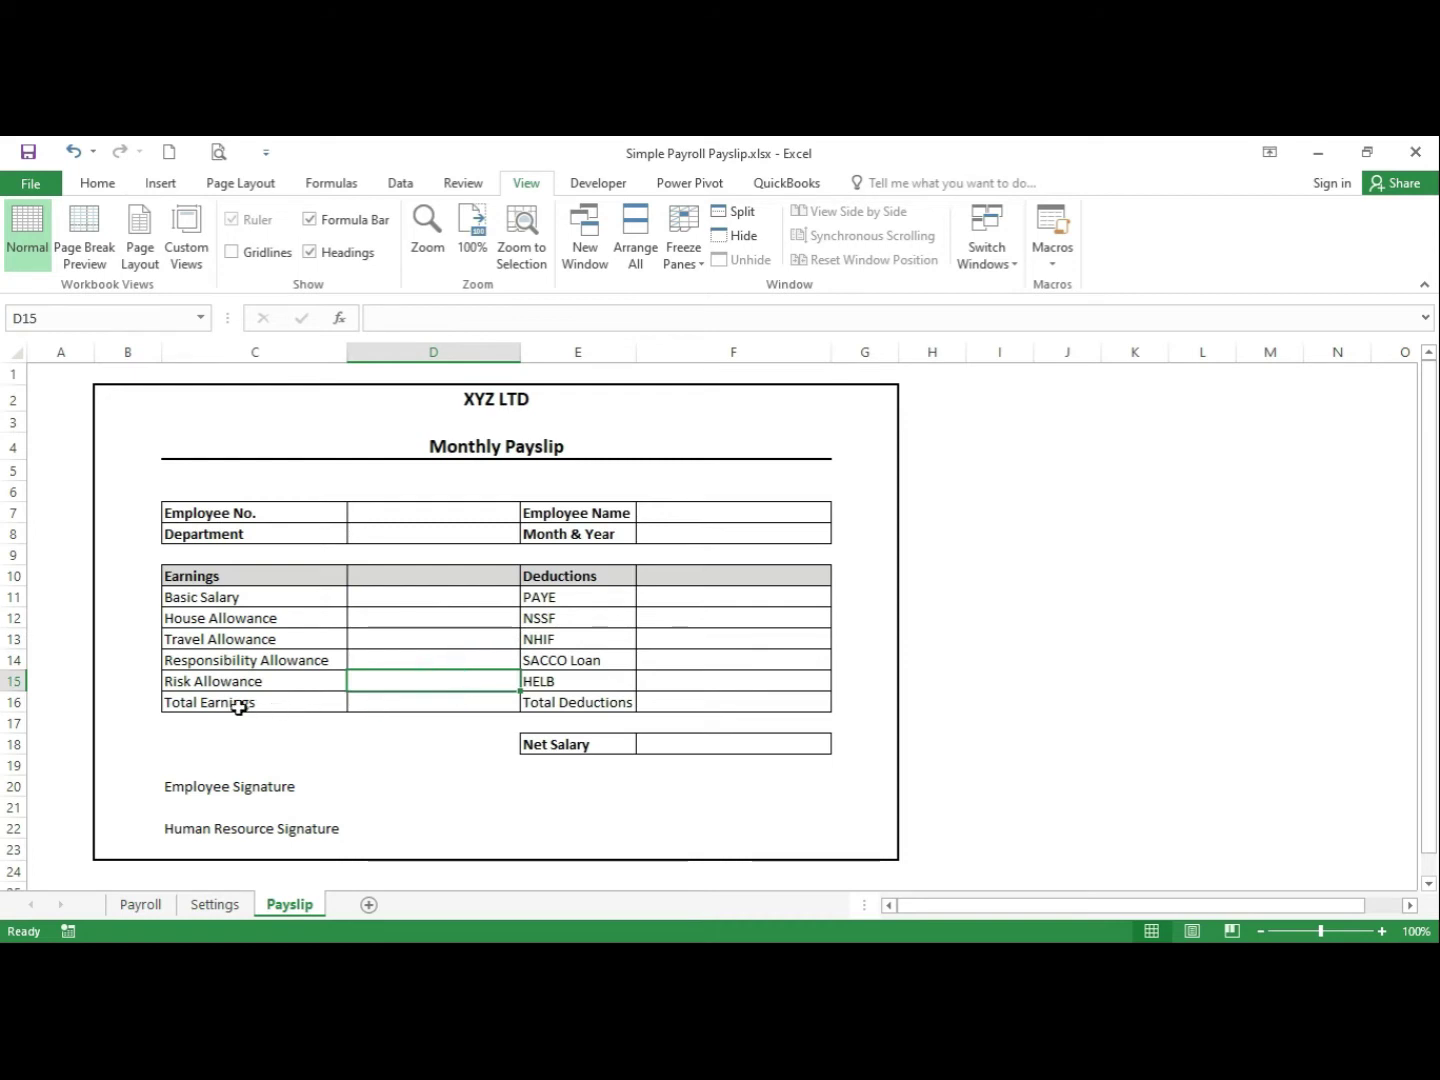
Bold the Total Earnings and Total Deductions labels by formatting C16:E16
drag(222, 701, 571, 705)
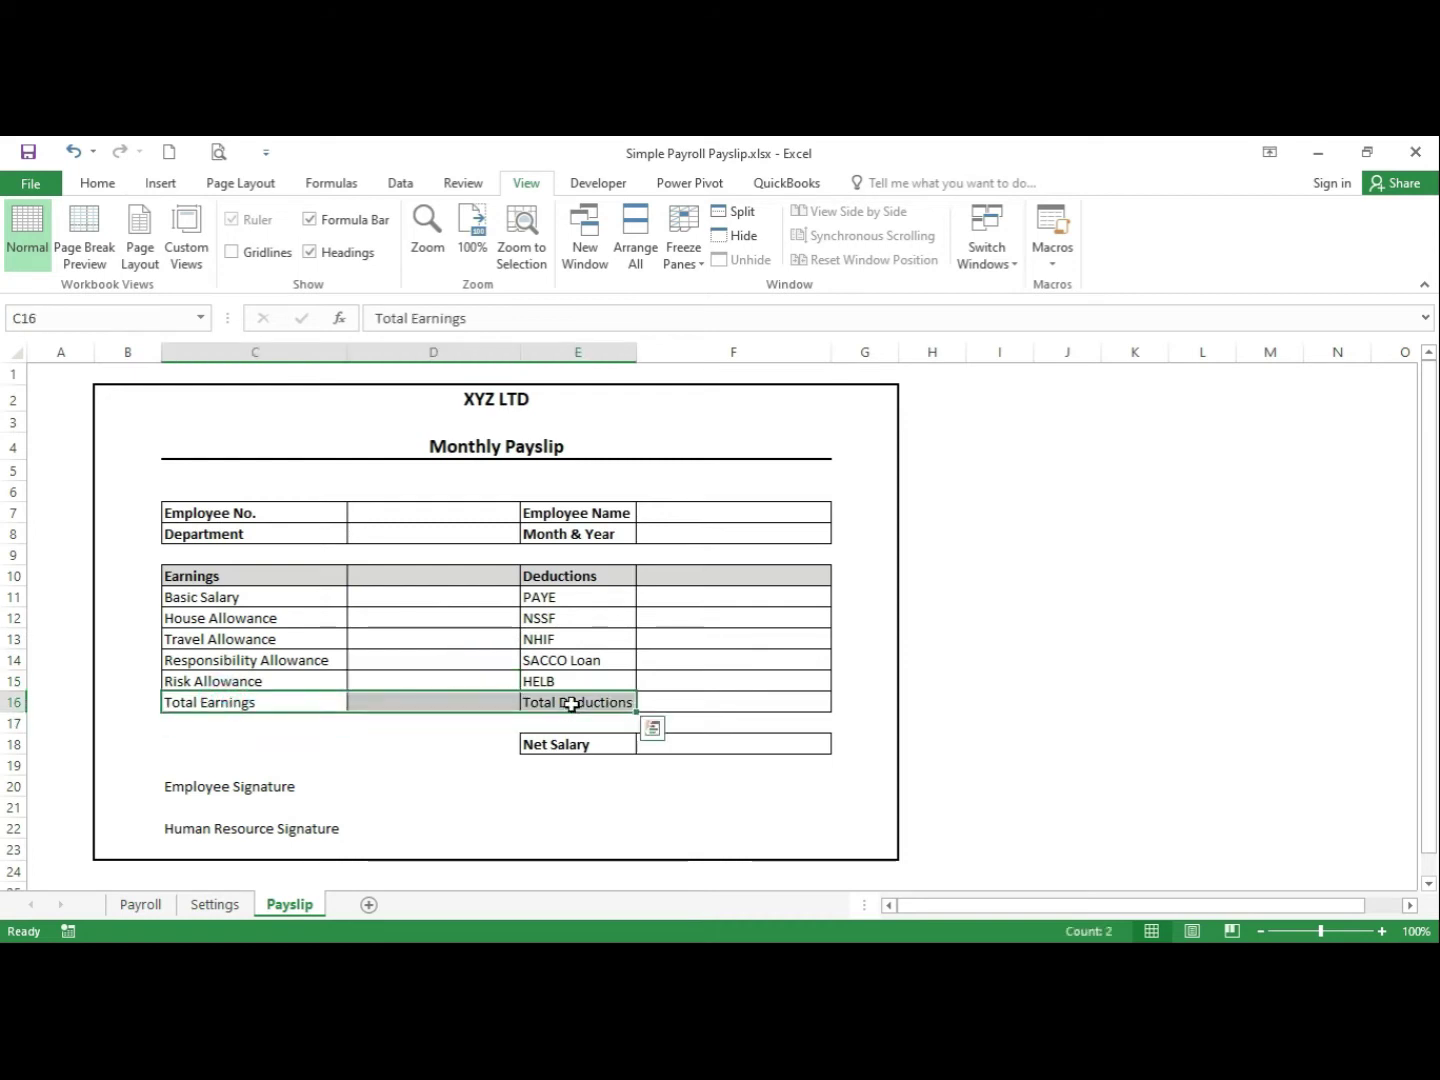
key(ctrl+b)
click(681, 653)
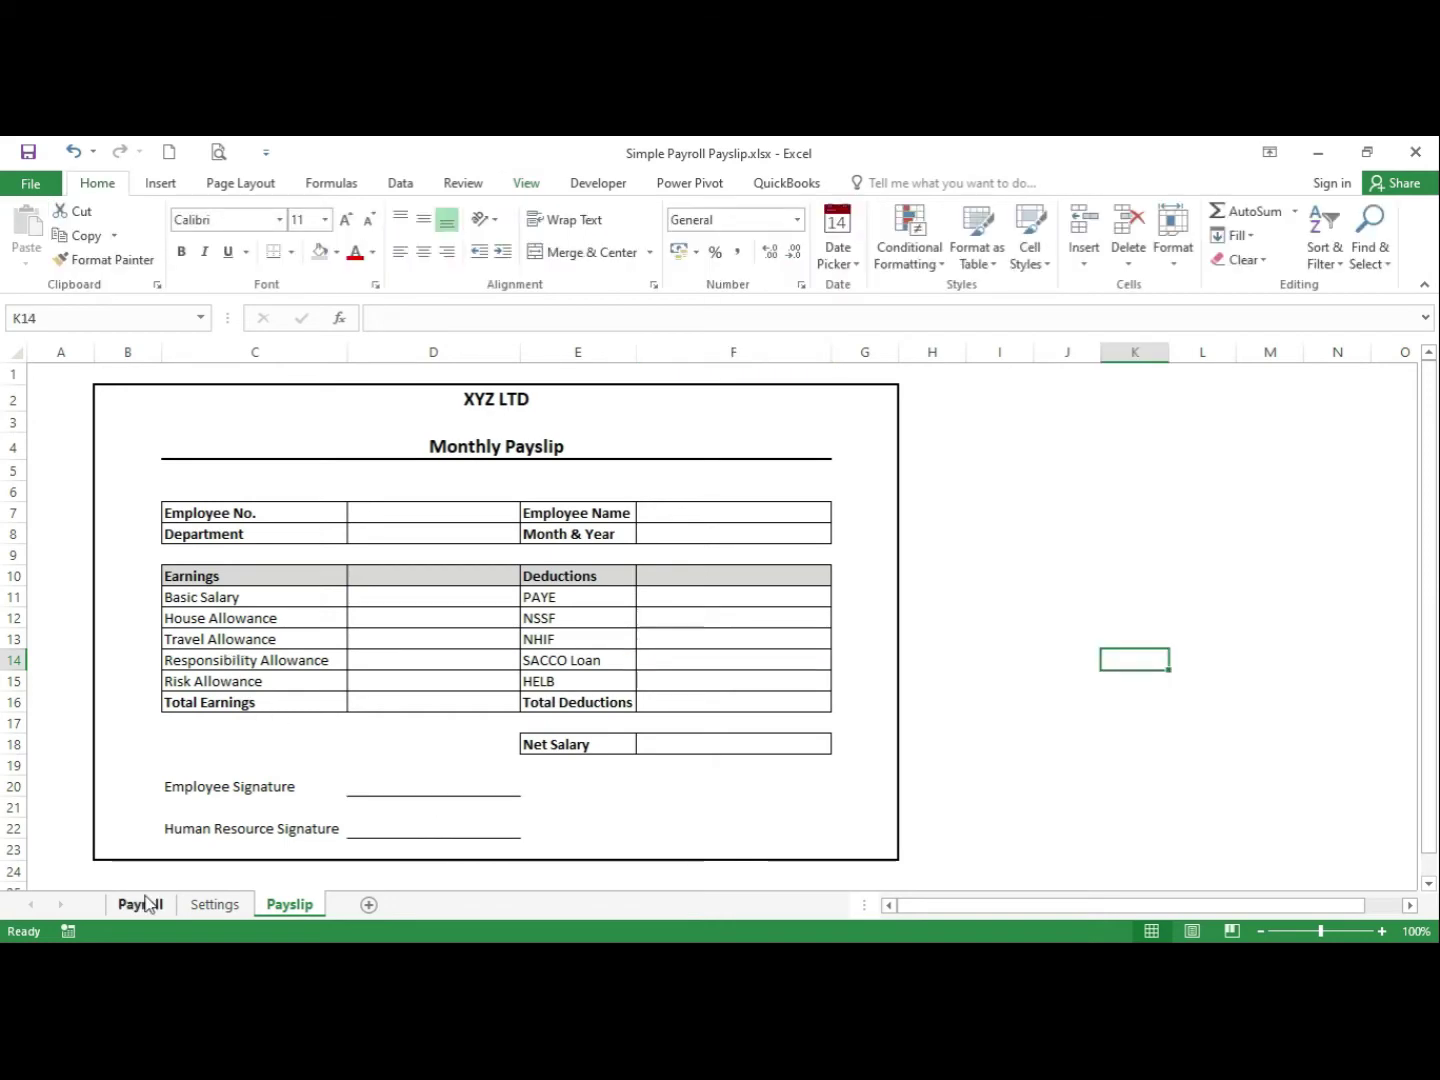
Define the name payrolldata for the employee records in A7:P11 on the Payroll sheet
click(147, 904)
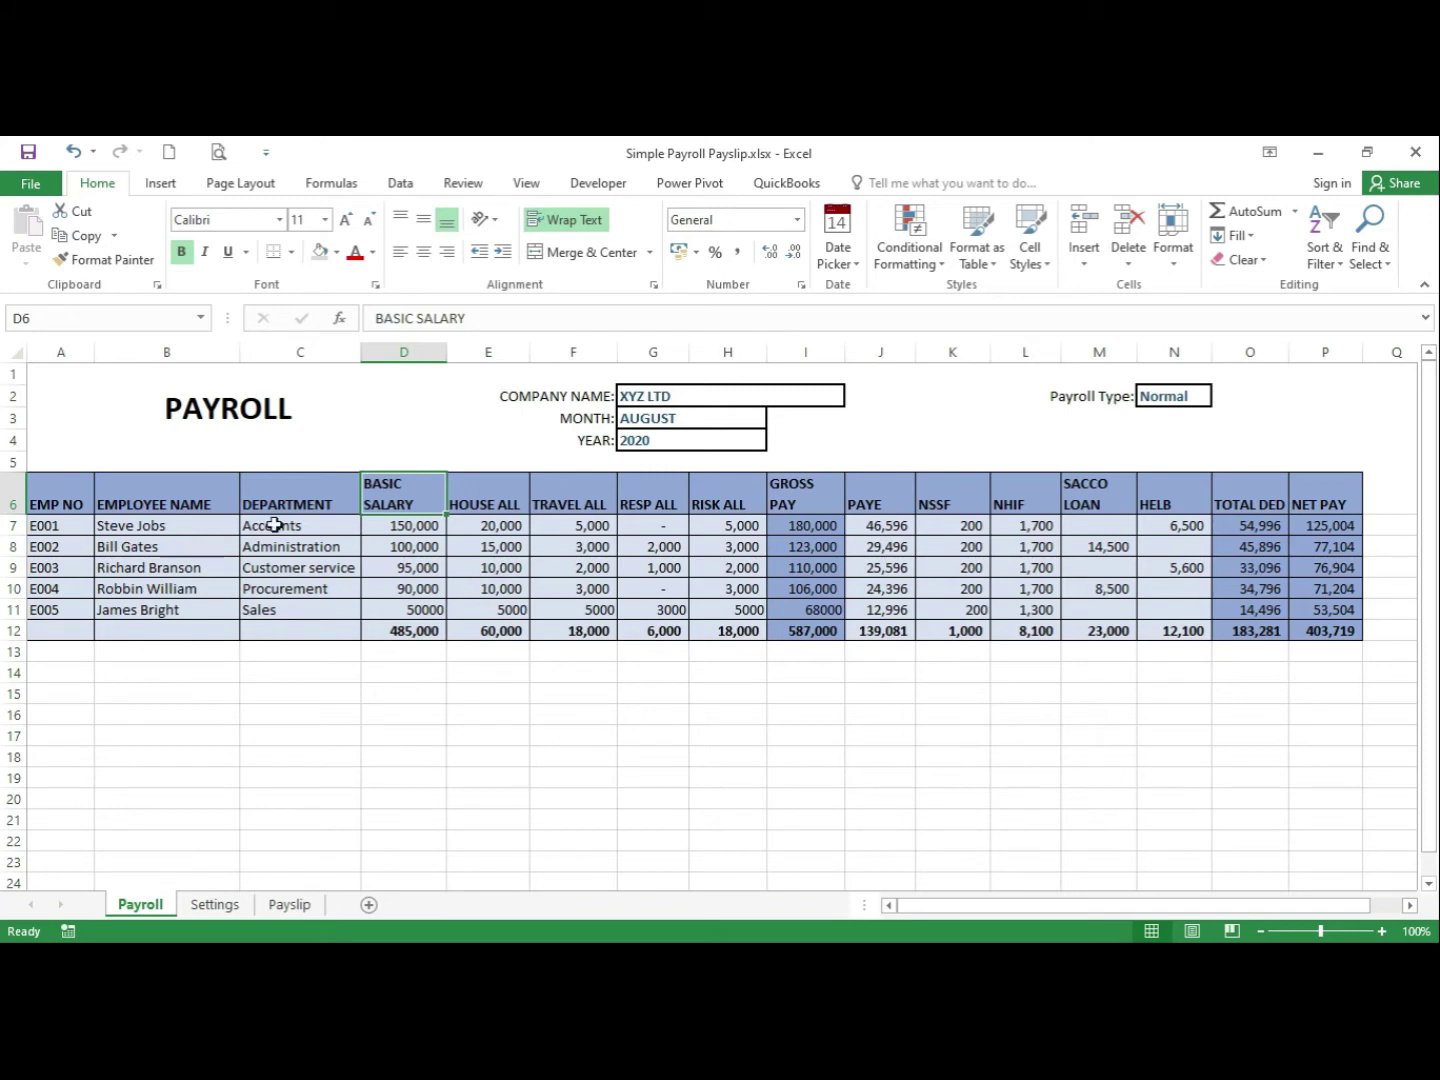
click(62, 530)
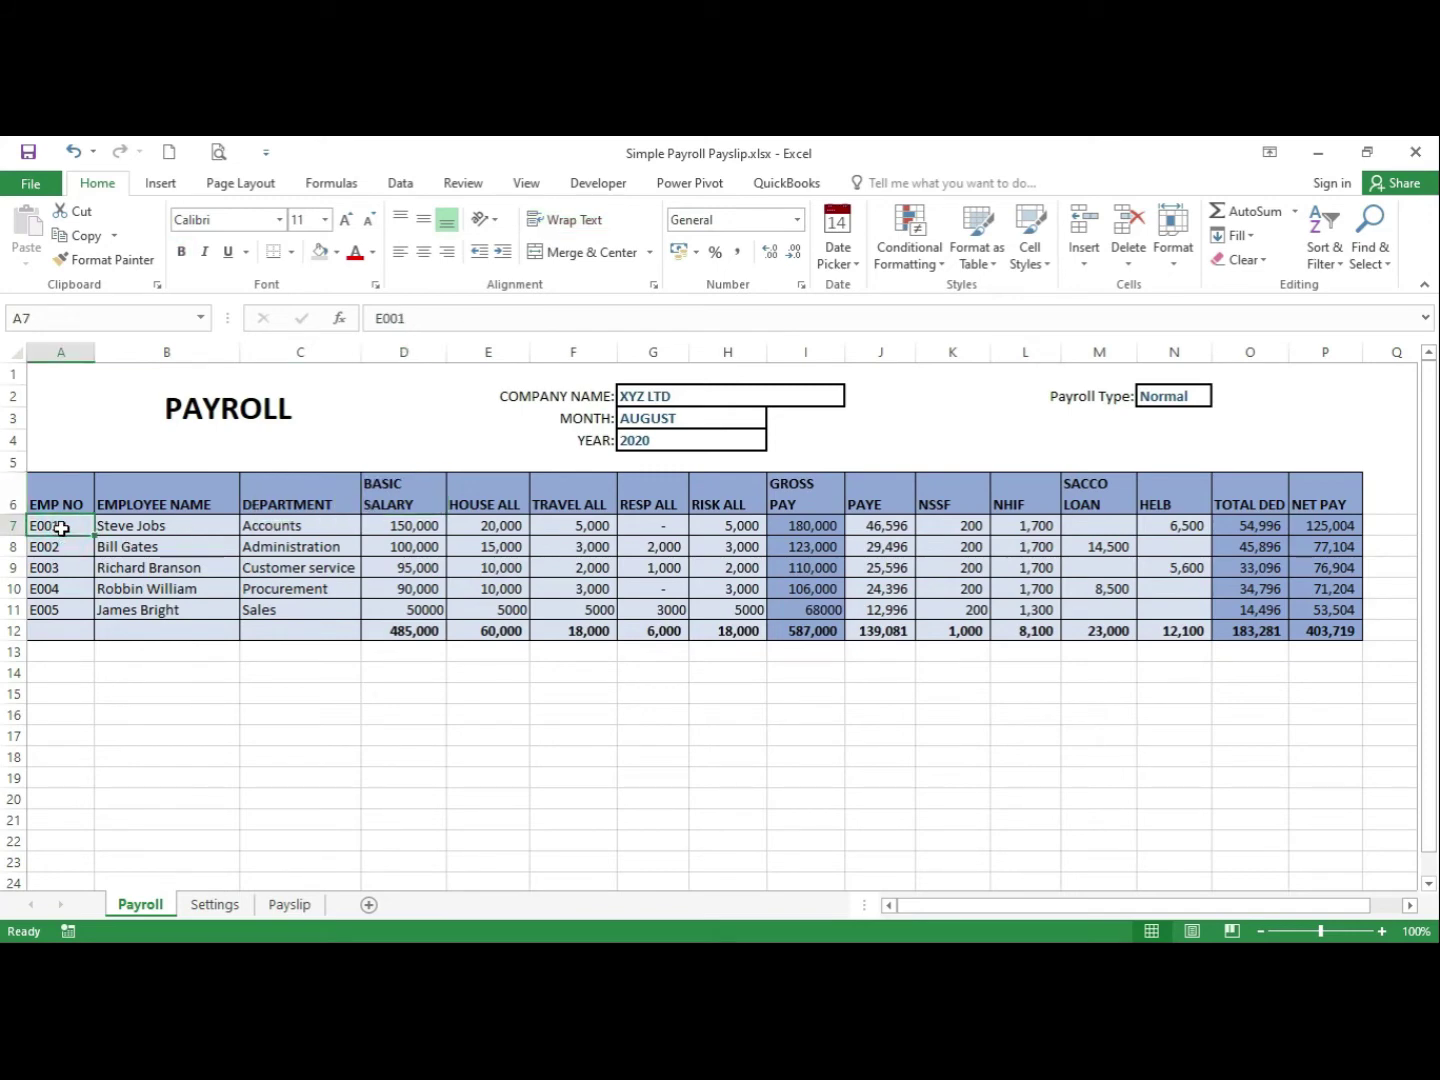
click(121, 530)
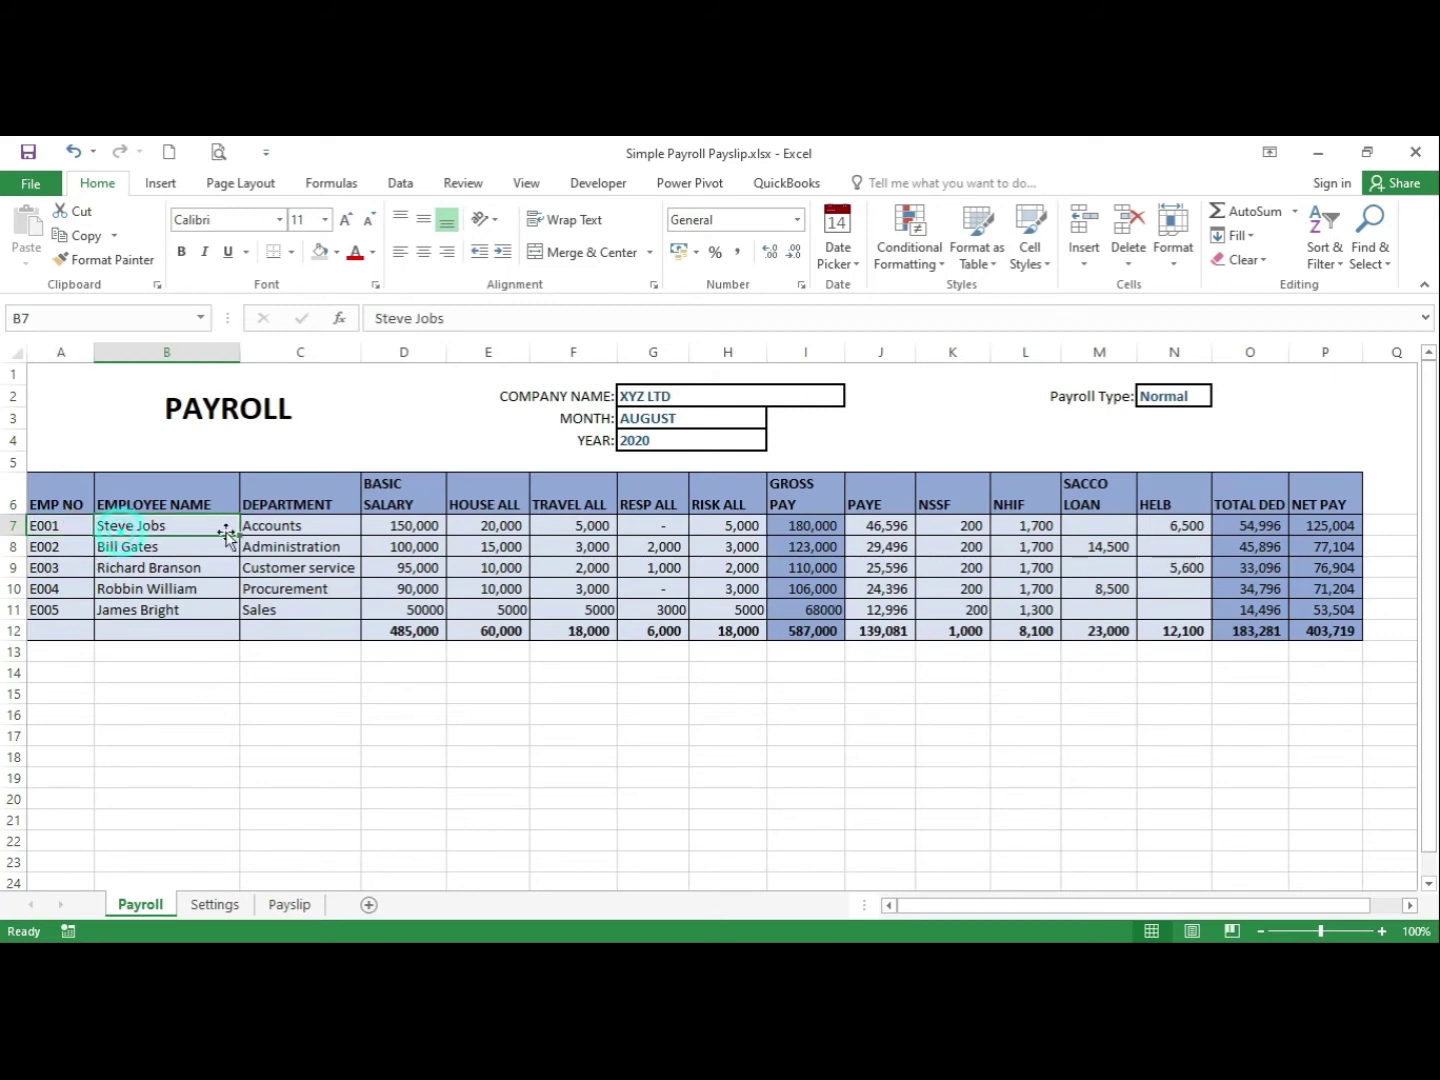
click(273, 522)
click(392, 523)
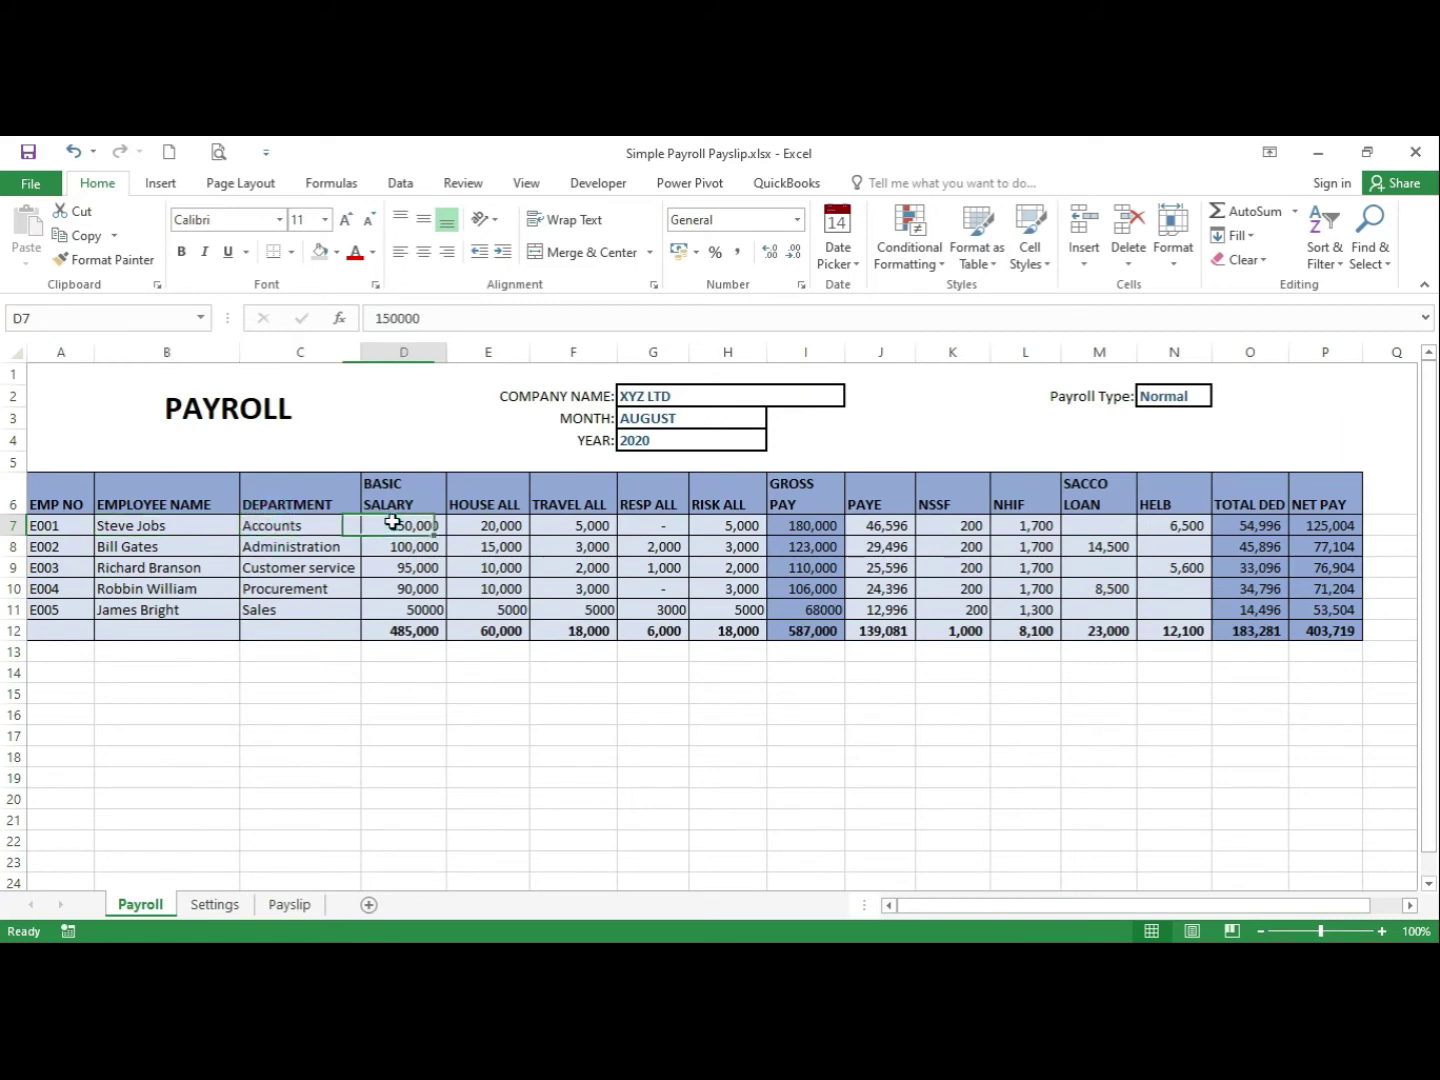
click(488, 524)
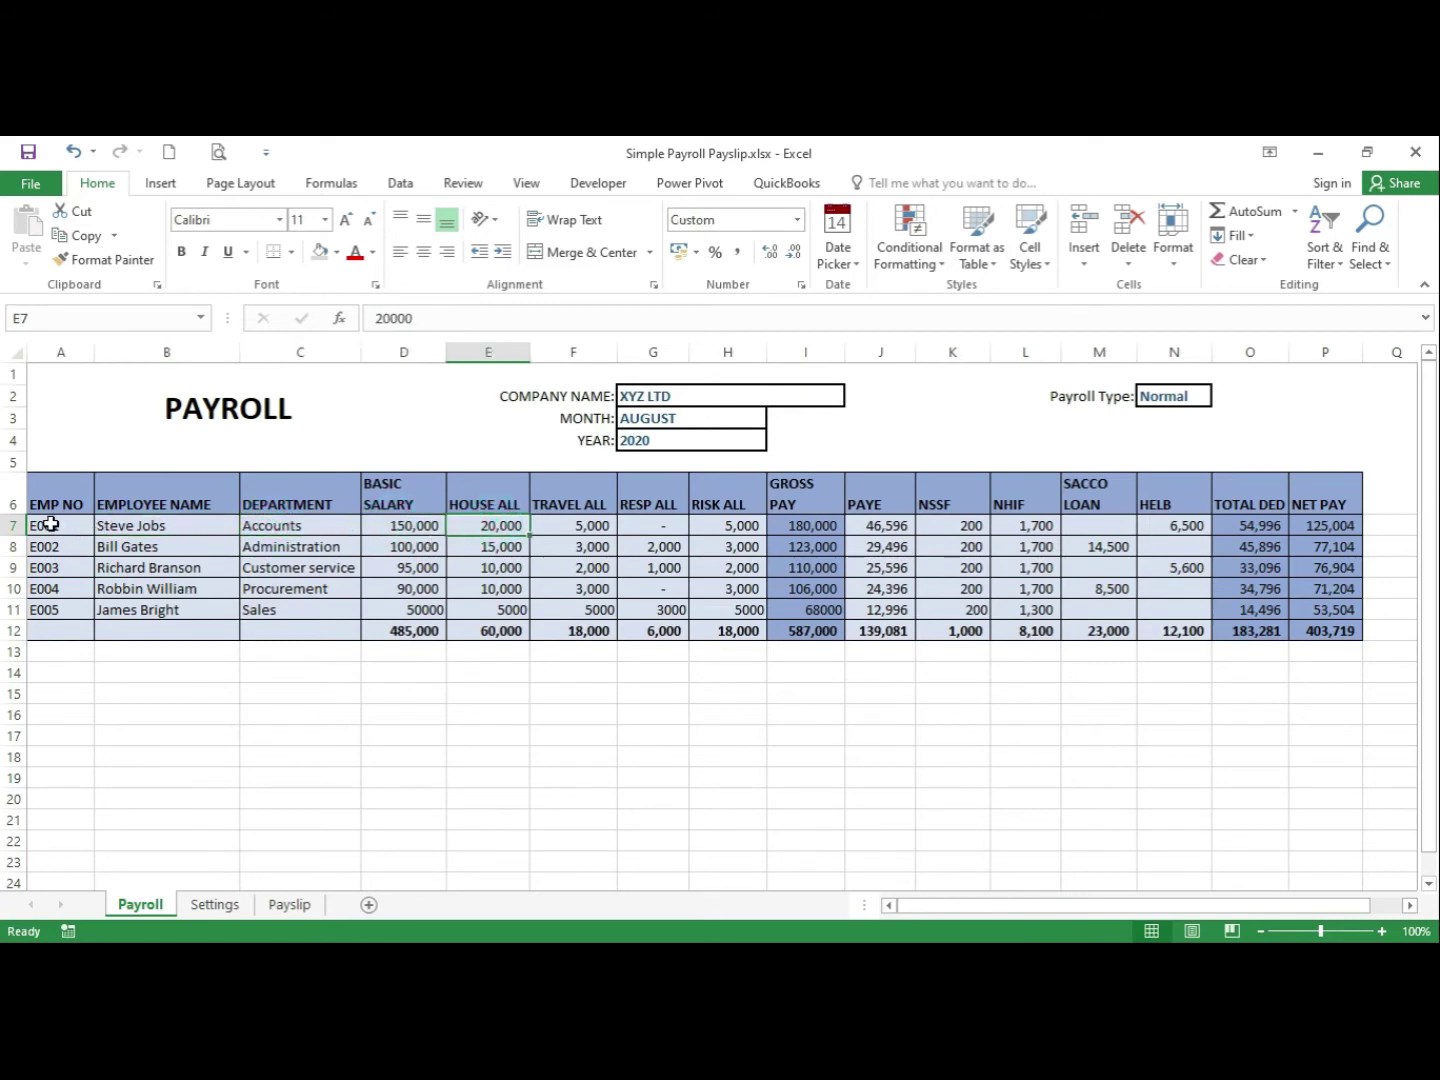
drag(50, 524, 1322, 609)
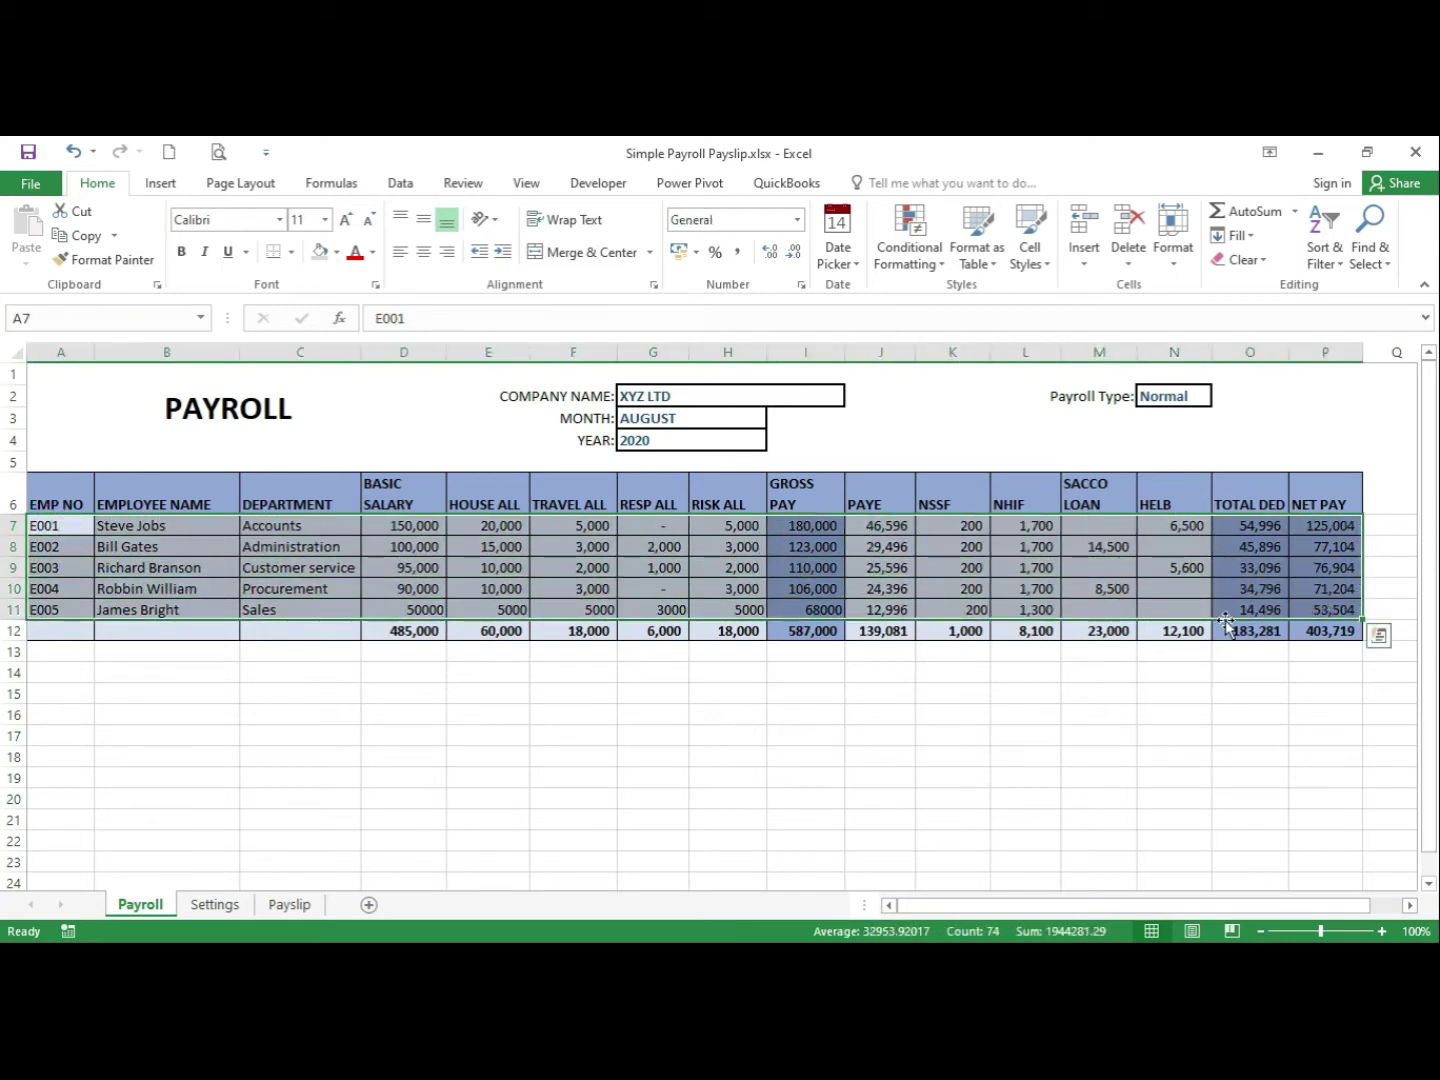
right_click(539, 568)
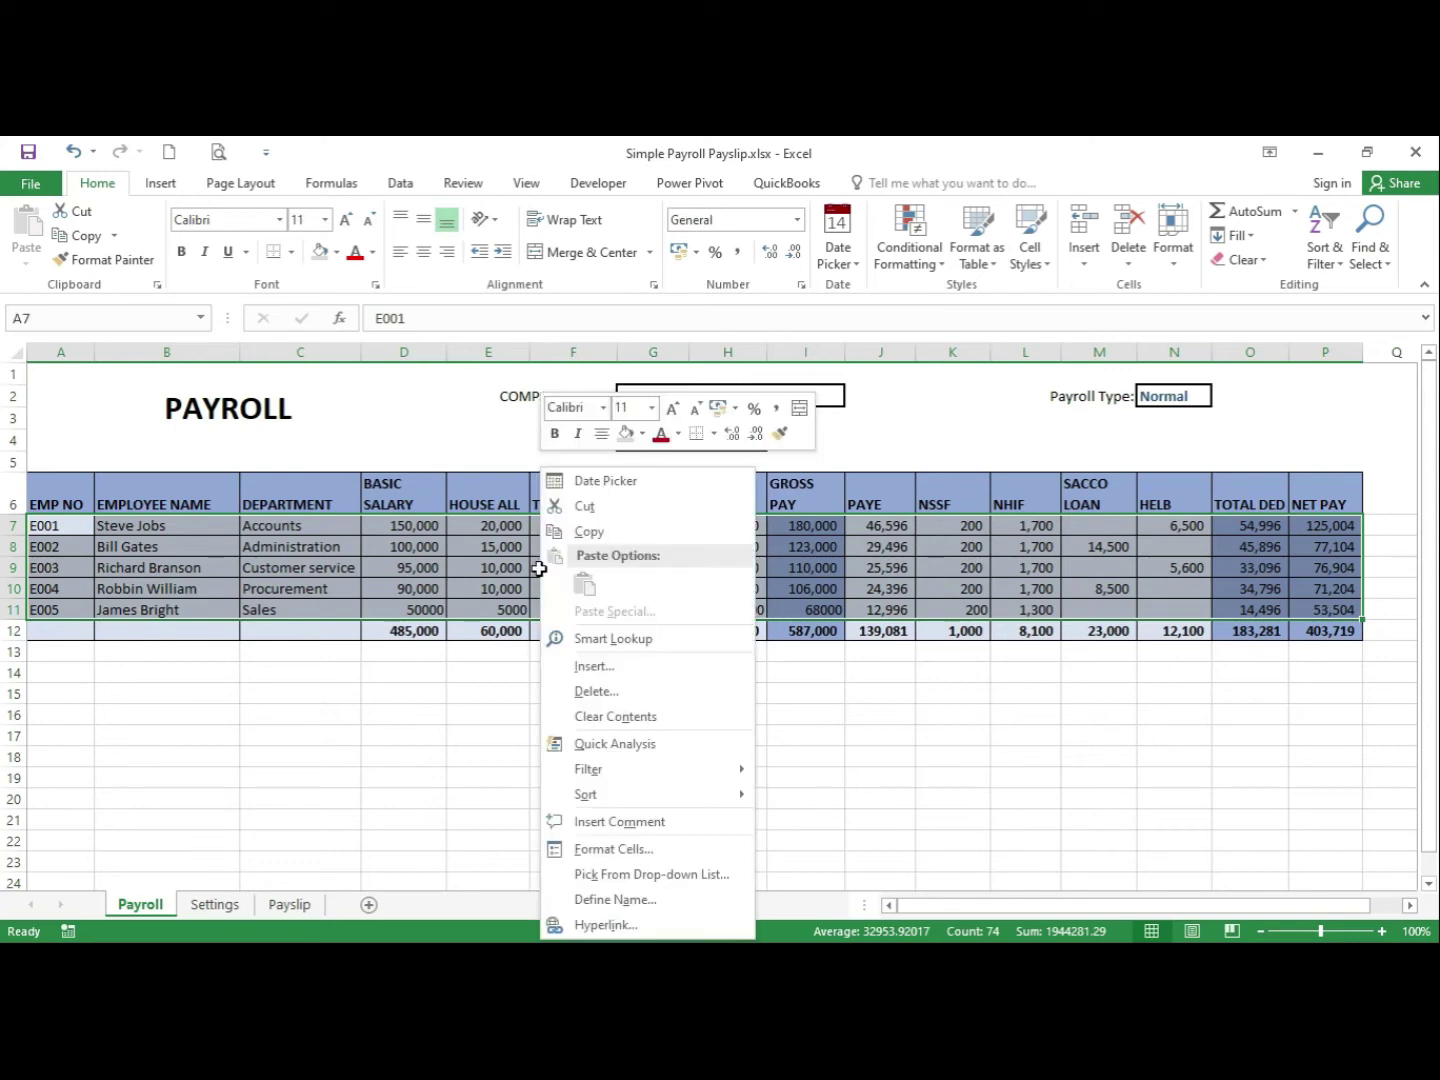
click(688, 899)
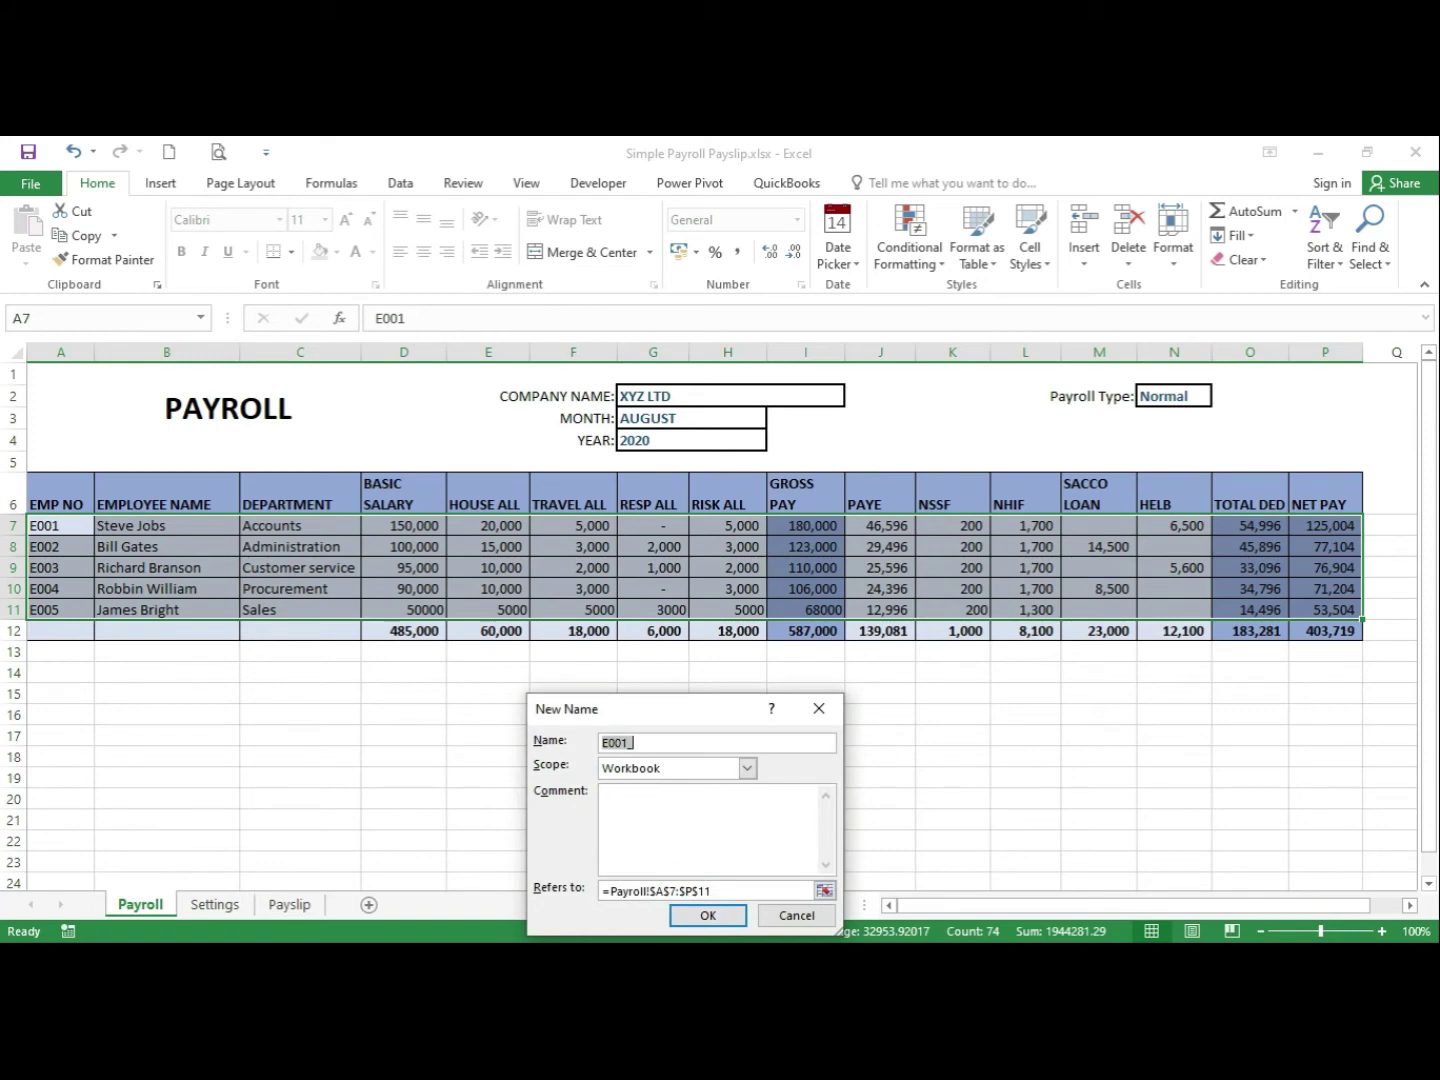
text(payrolldata)
click(705, 916)
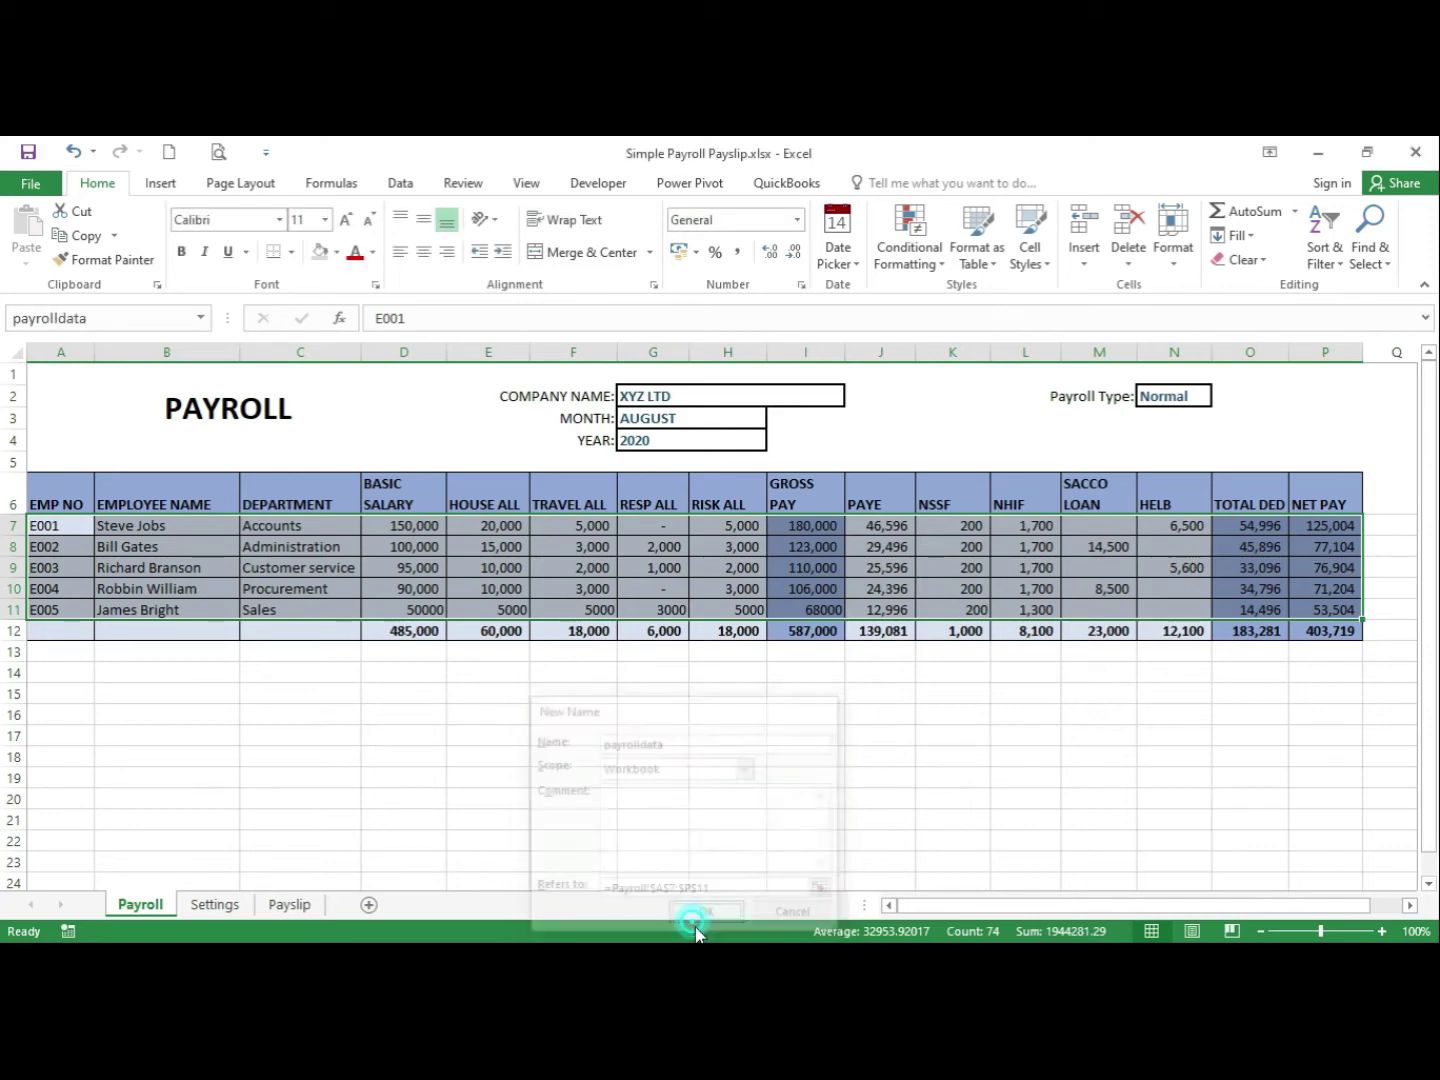
Define the name Empnolist for the employee numbers in A7:A11 on the Payroll sheet
click(769, 744)
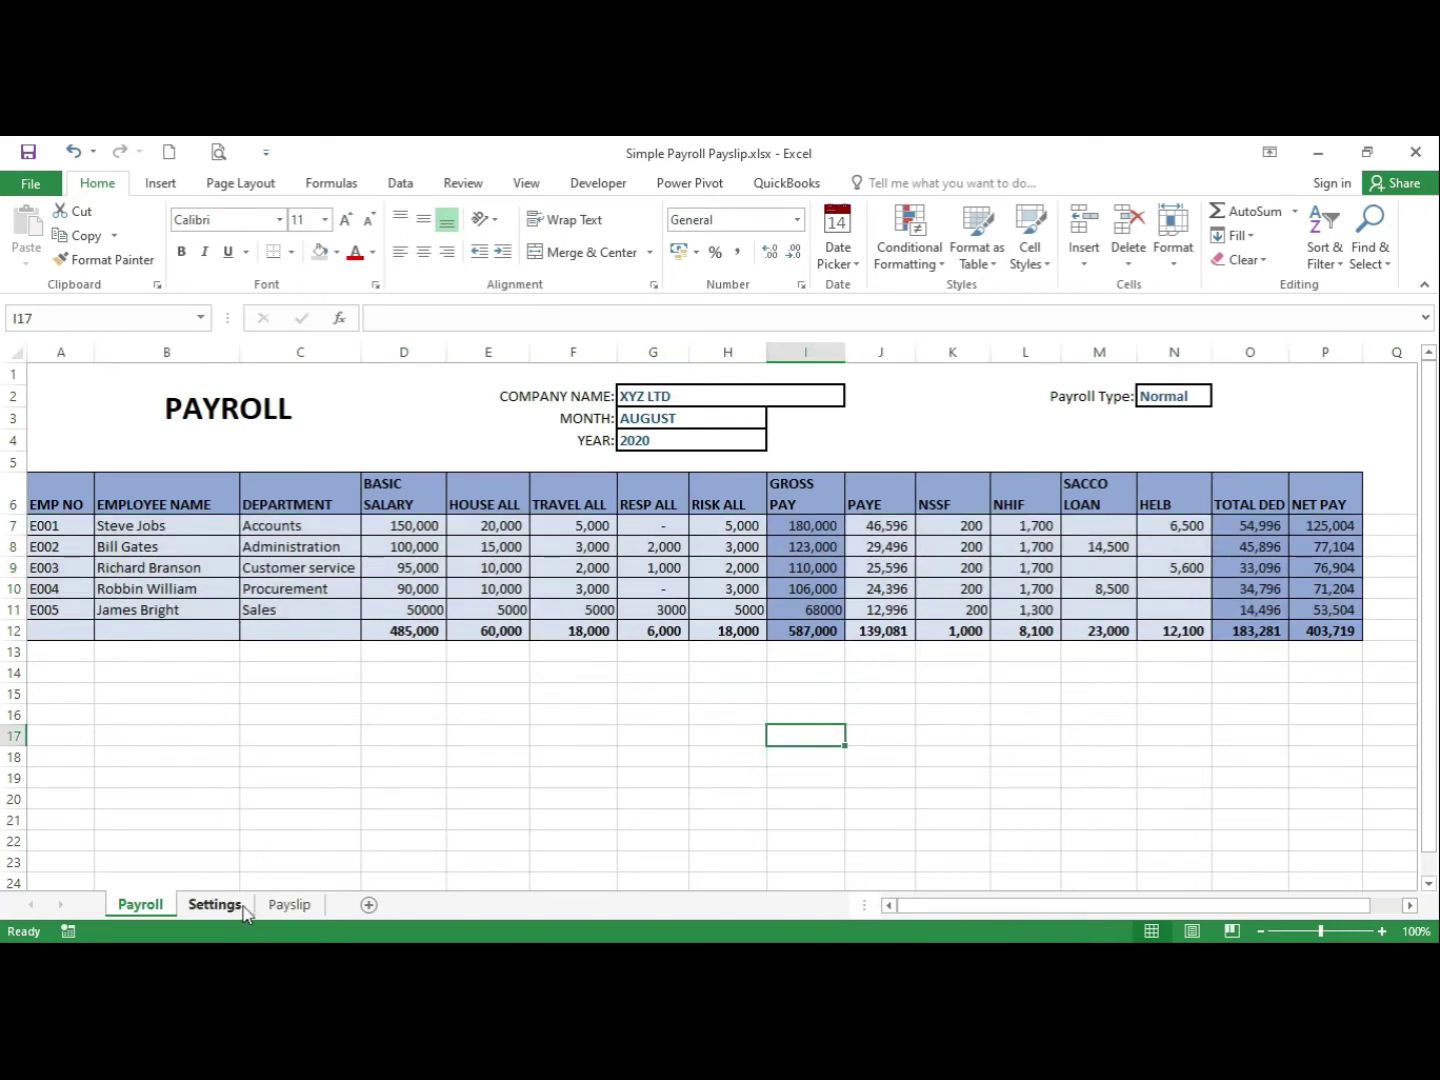
click(289, 904)
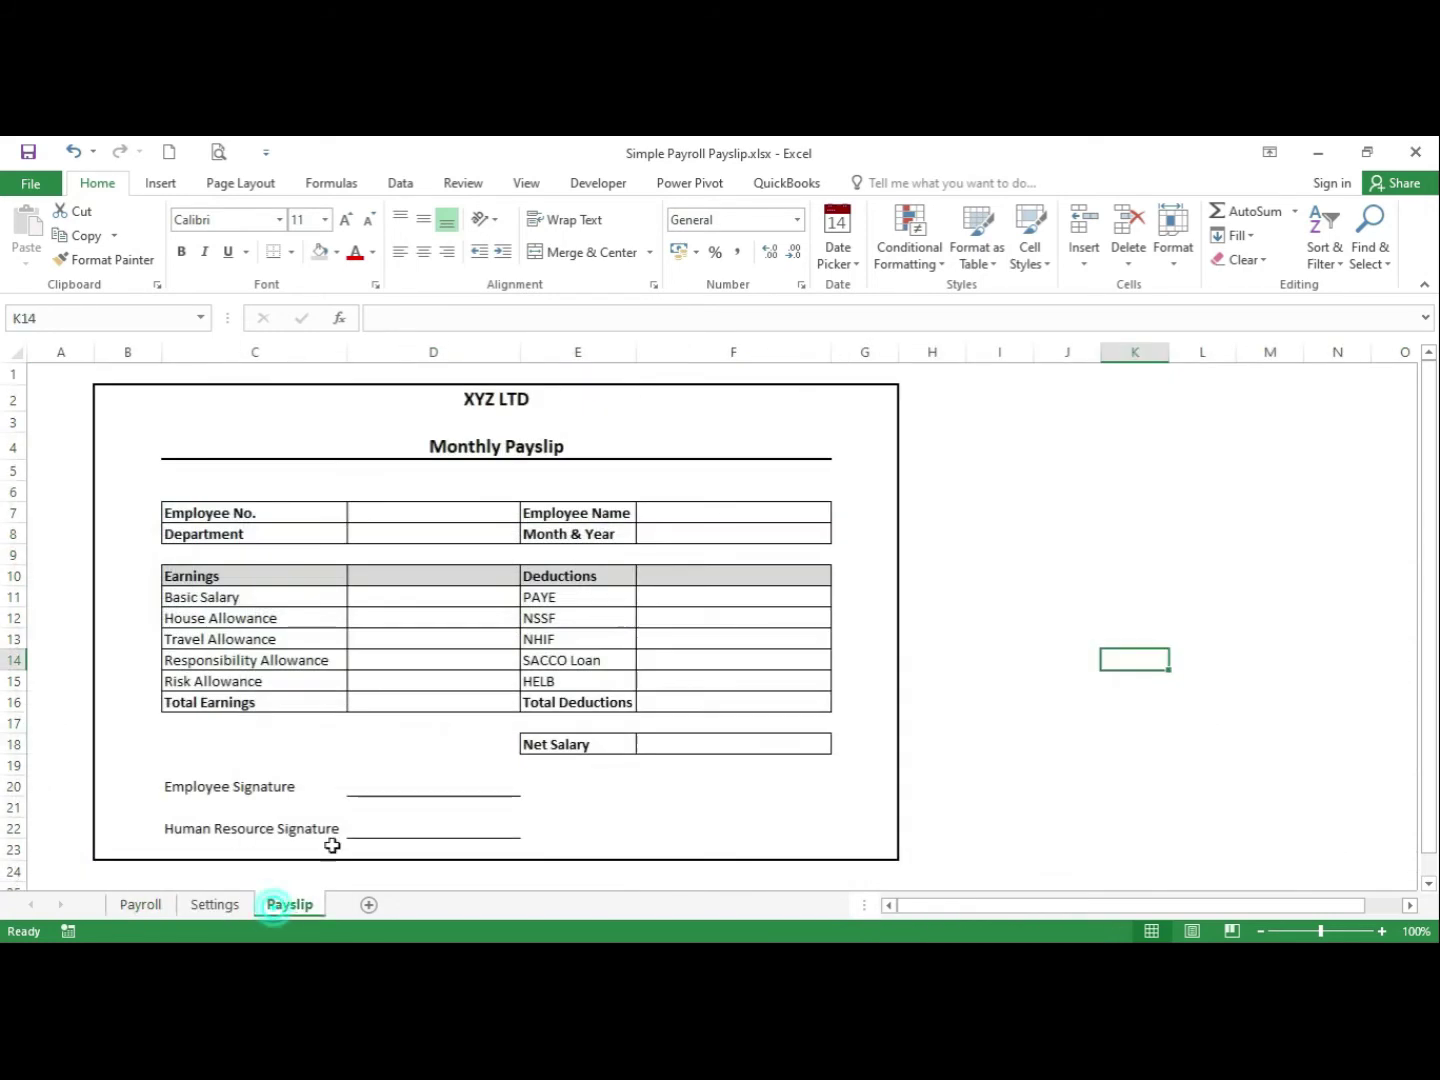
click(499, 513)
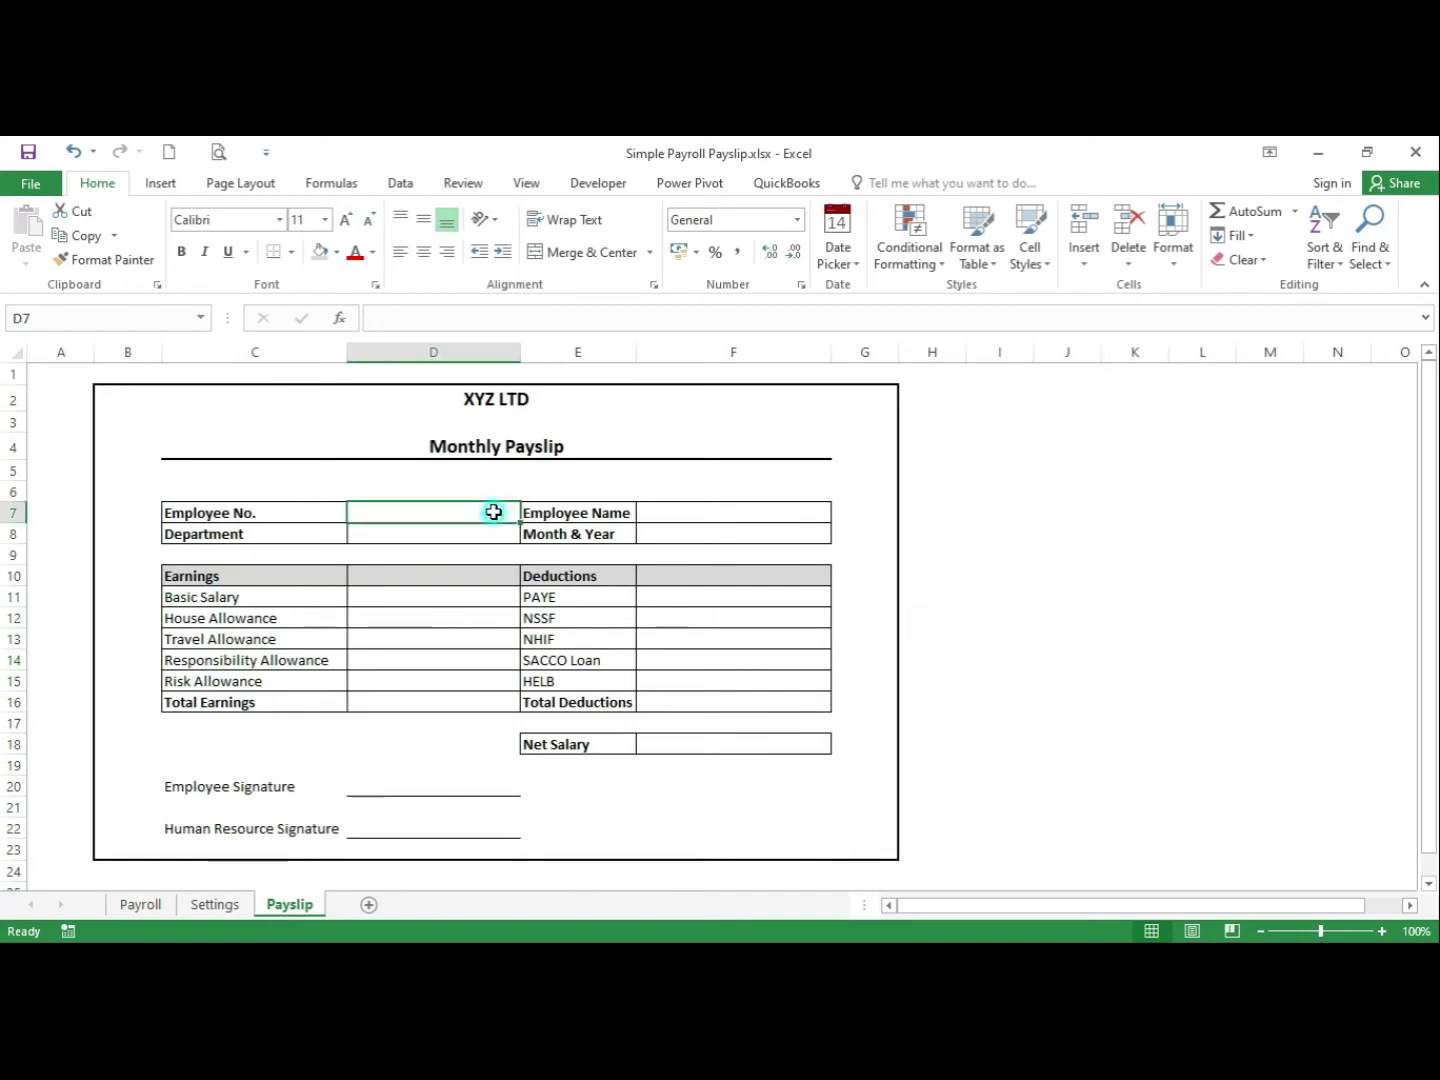
click(166, 904)
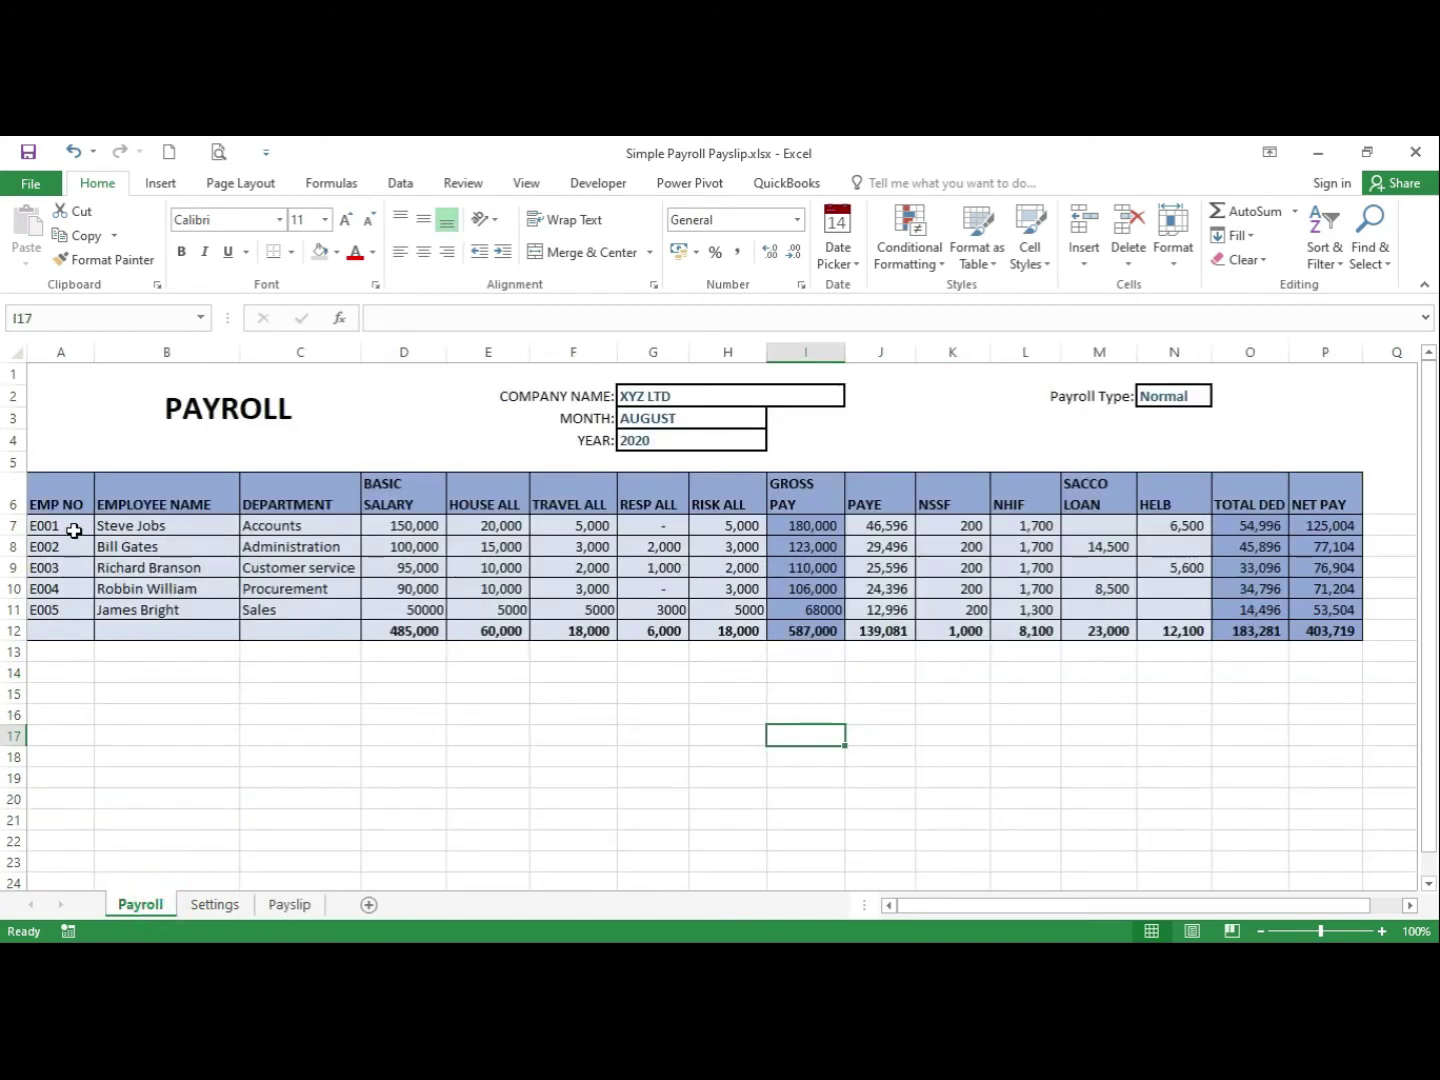
drag(70, 526, 68, 608)
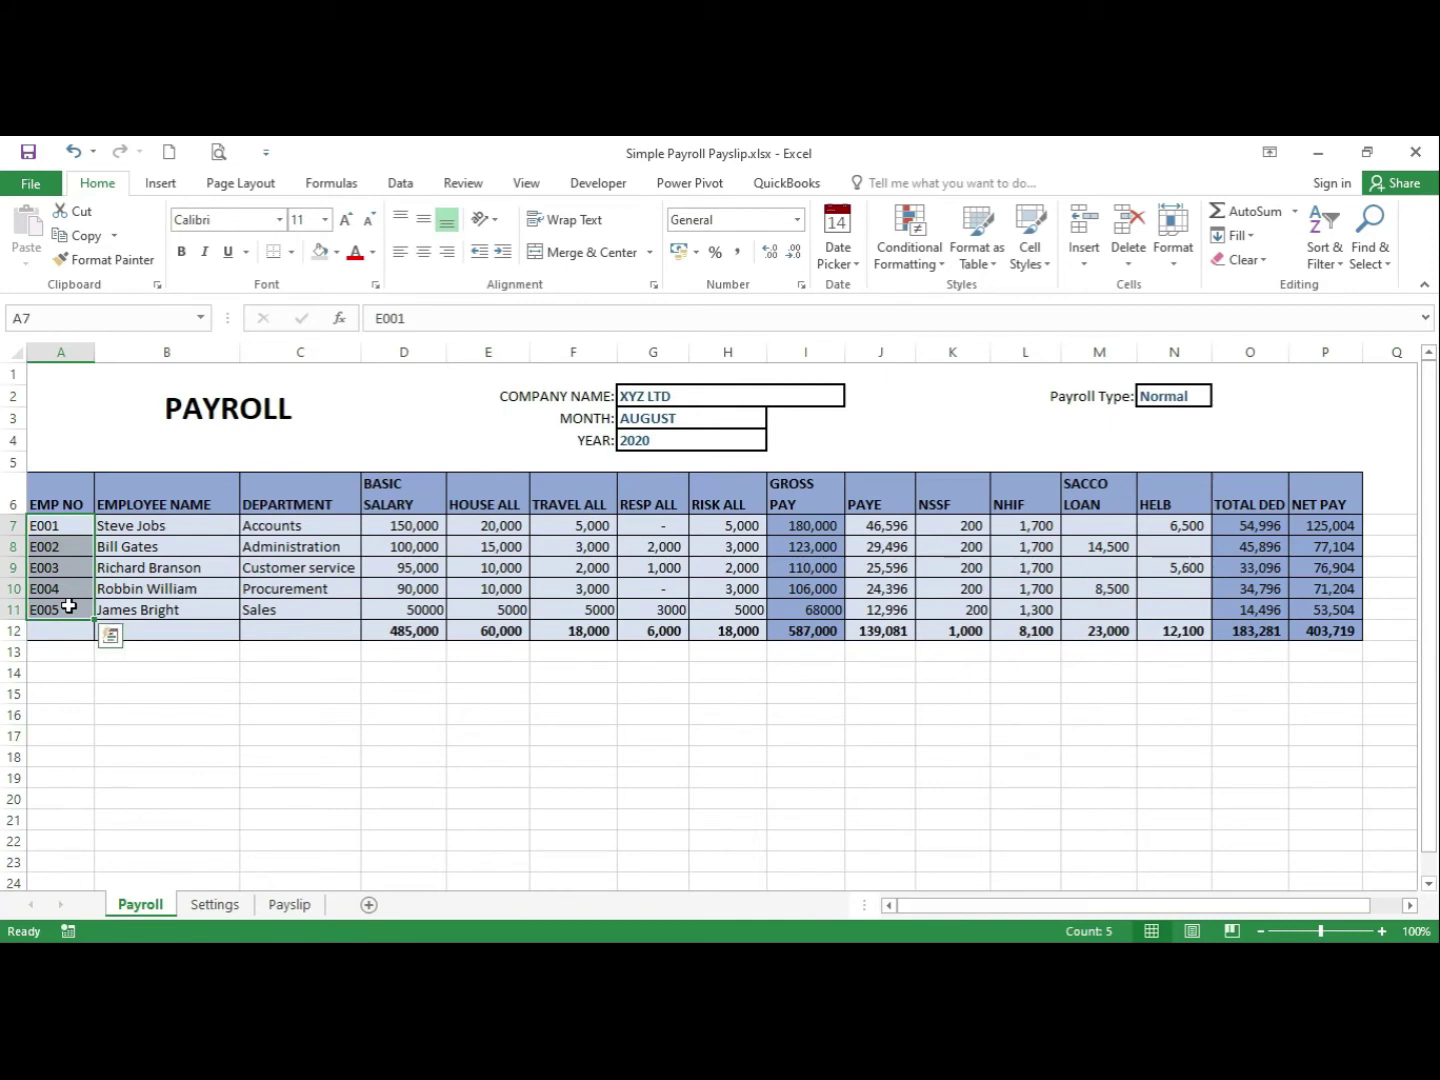
right_click(70, 597)
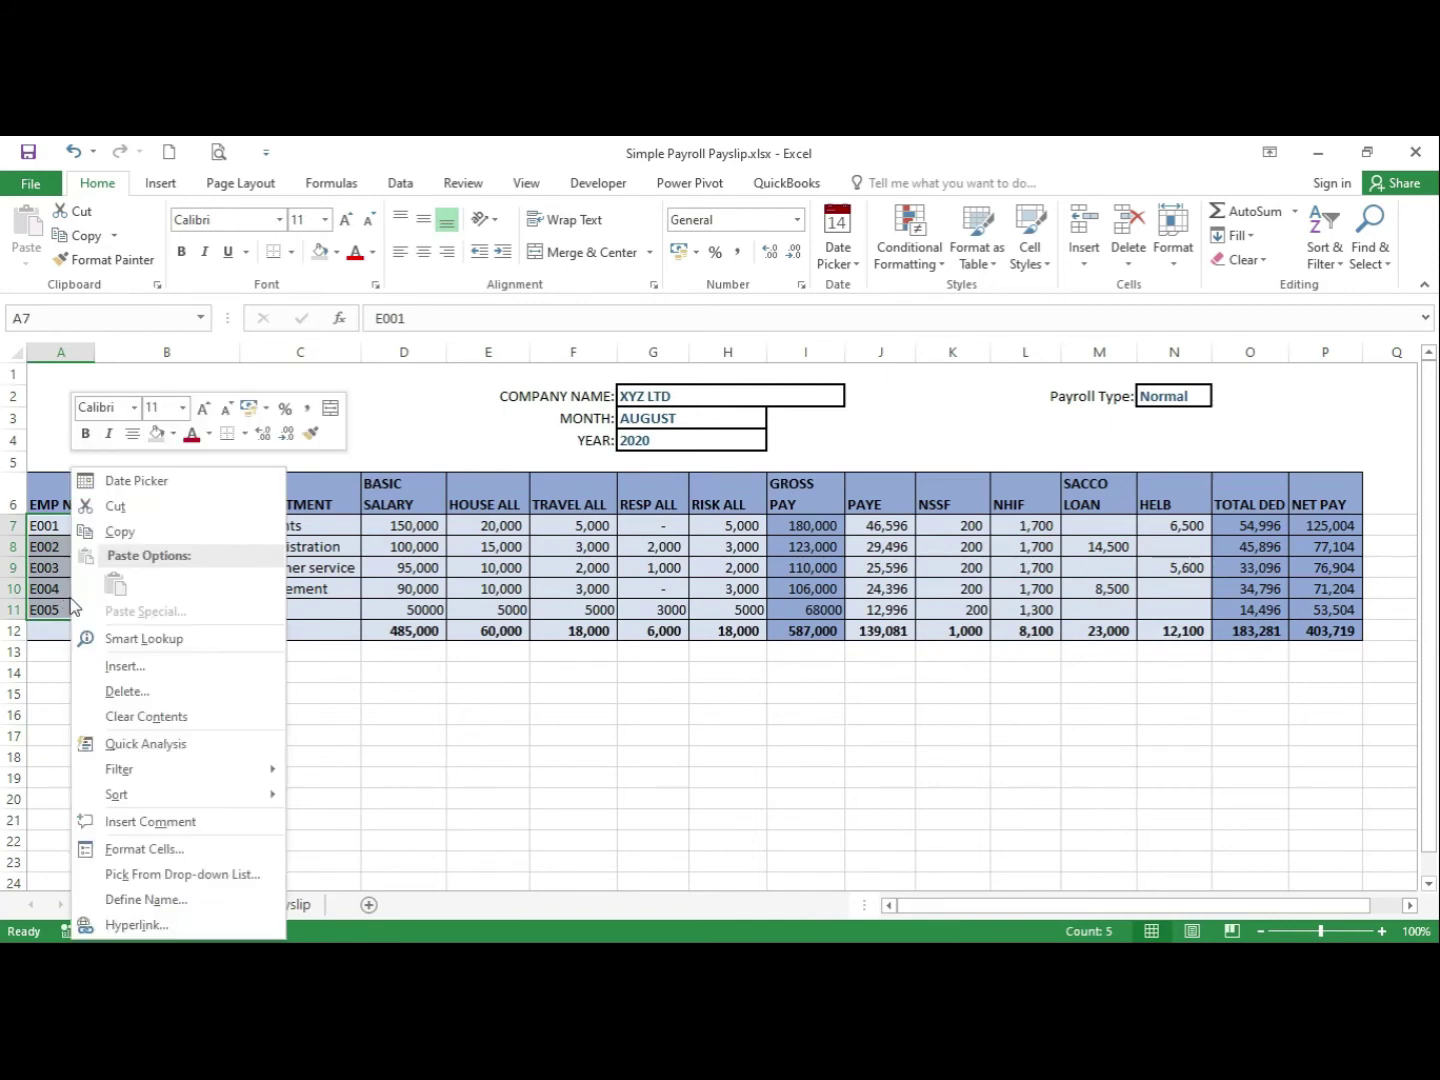
click(160, 900)
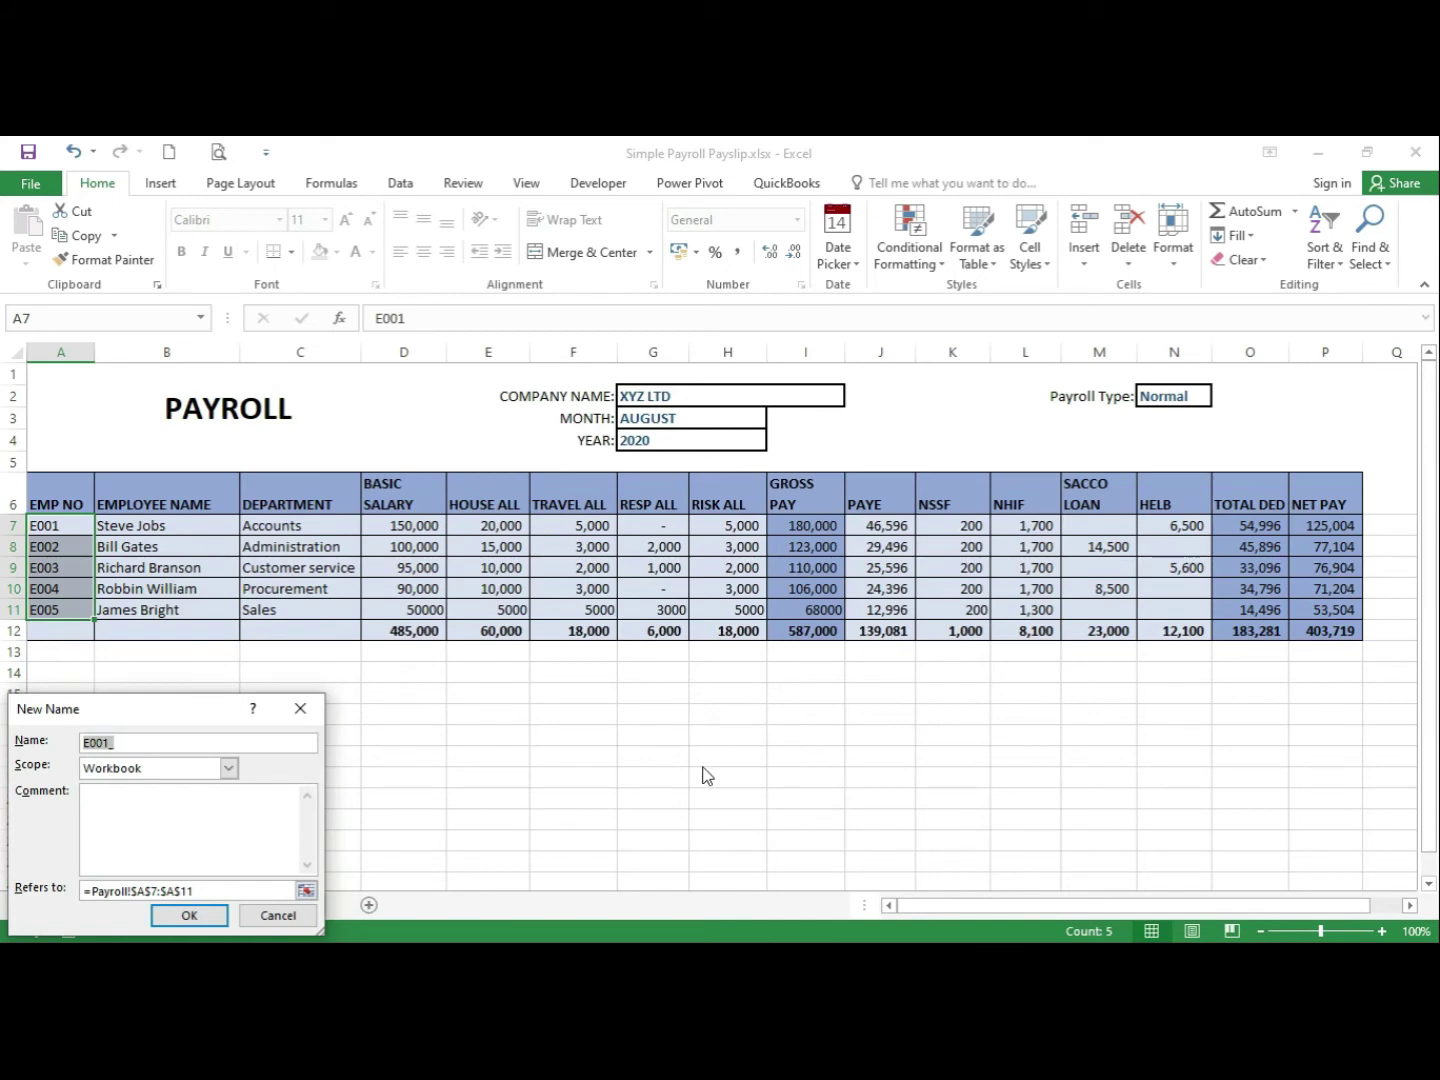
text(Empnolist)
click(189, 915)
click(321, 778)
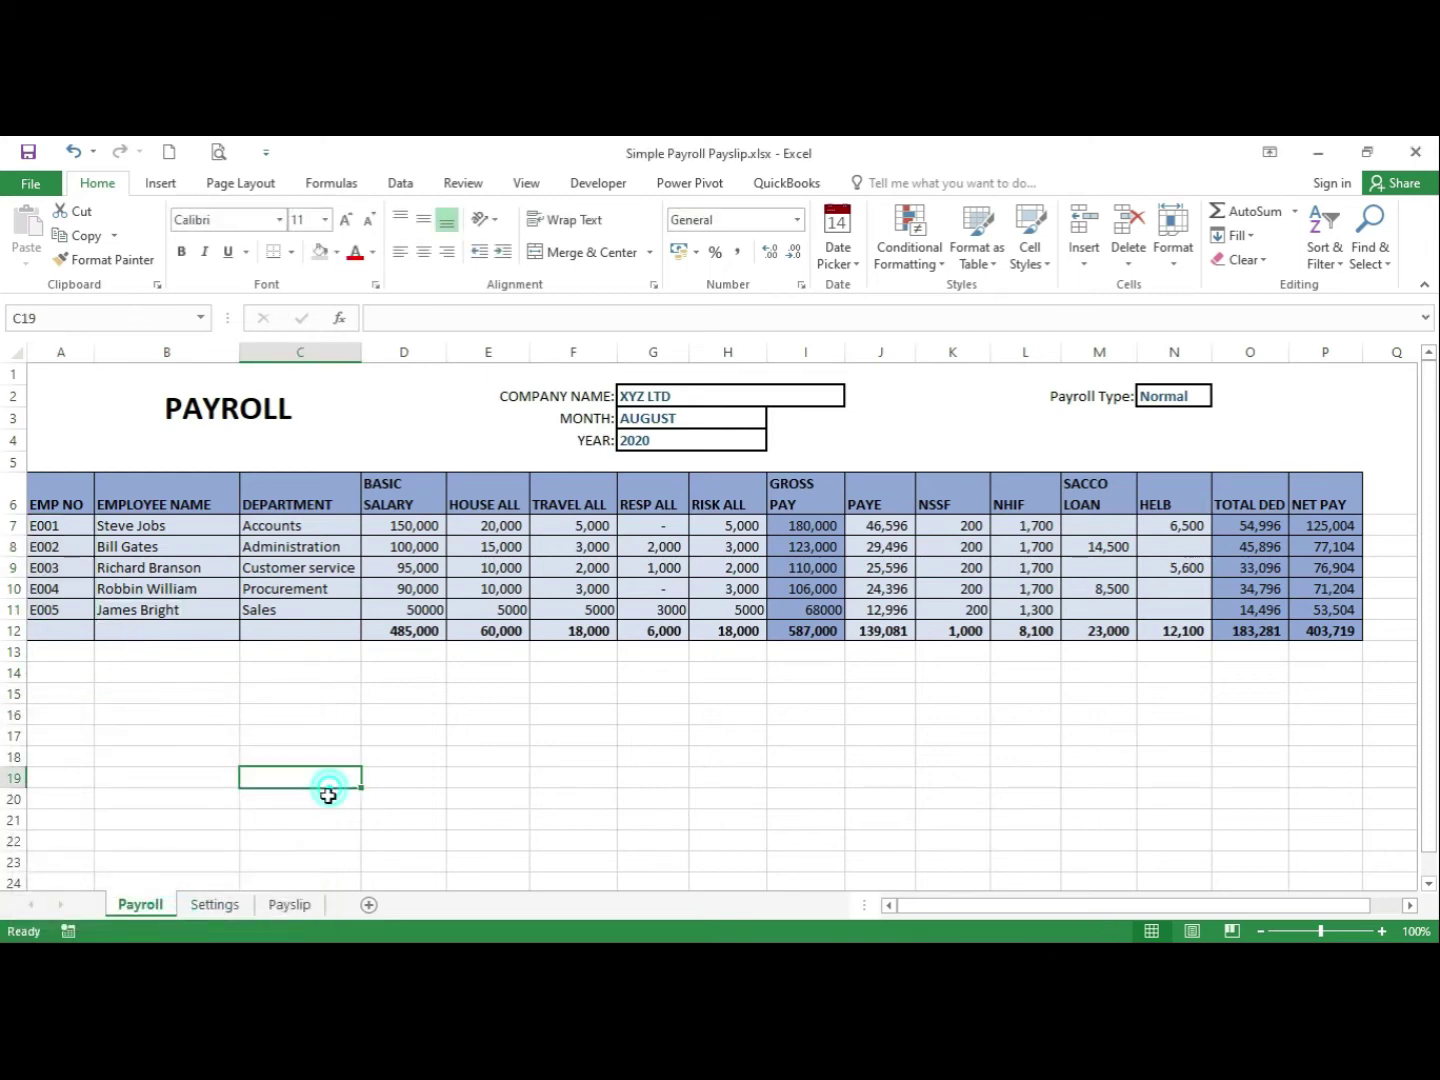
Add list data validation with the source =empnolist to the Employee No. cell D7 on the Payslip sheet and check its dropdown
click(289, 905)
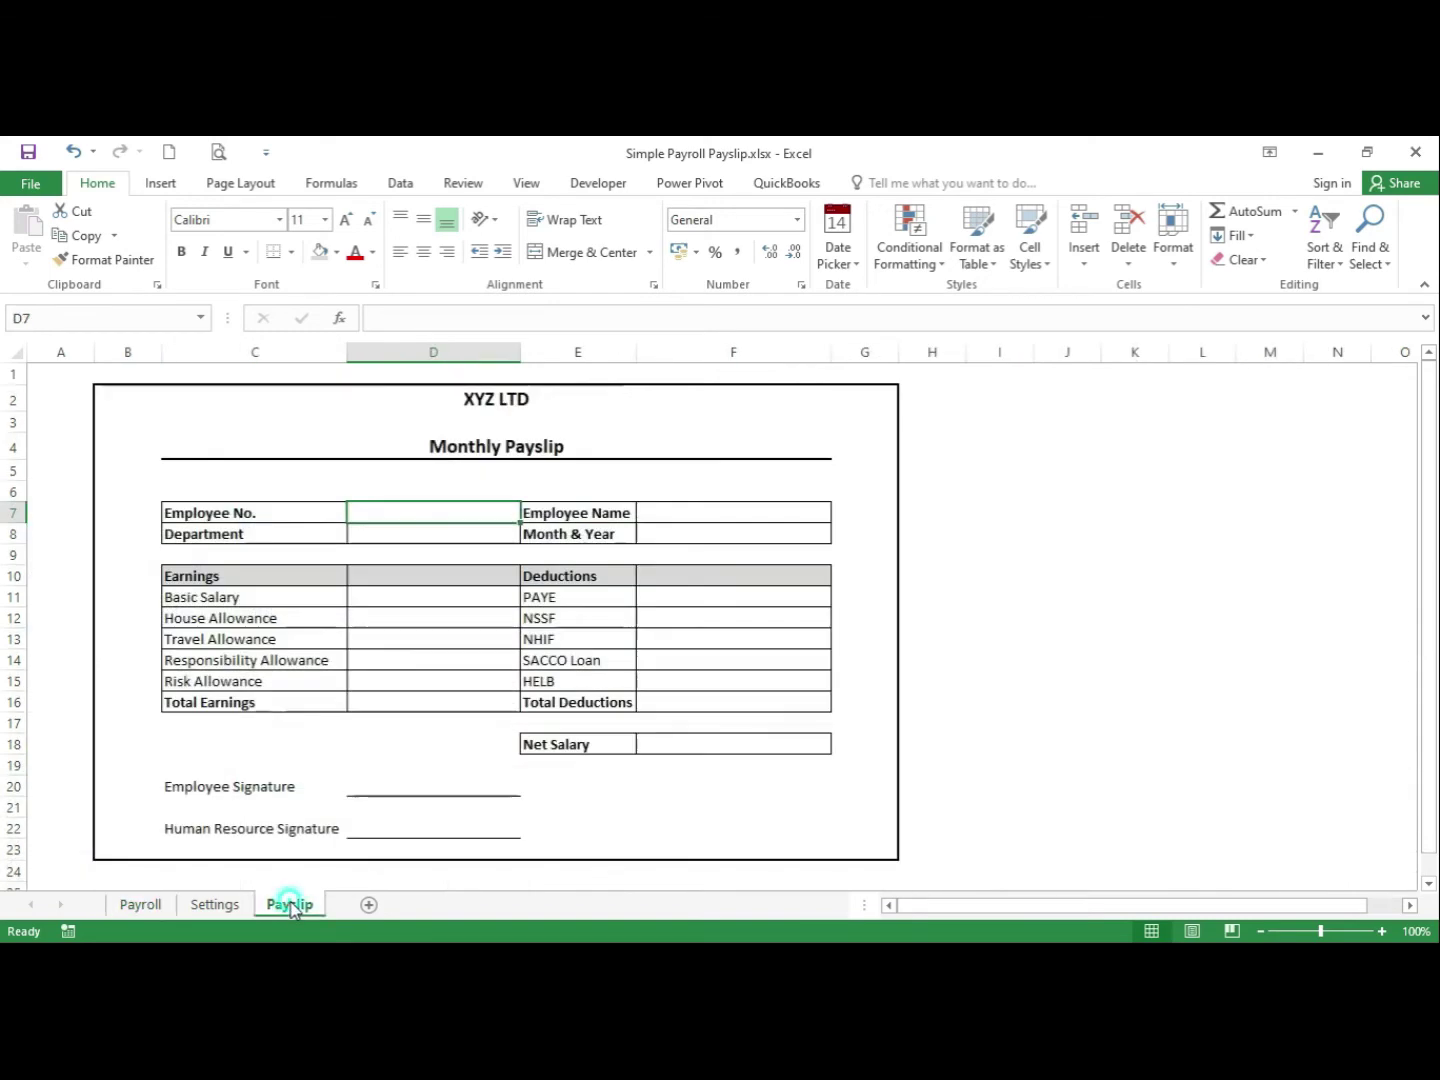
click(454, 533)
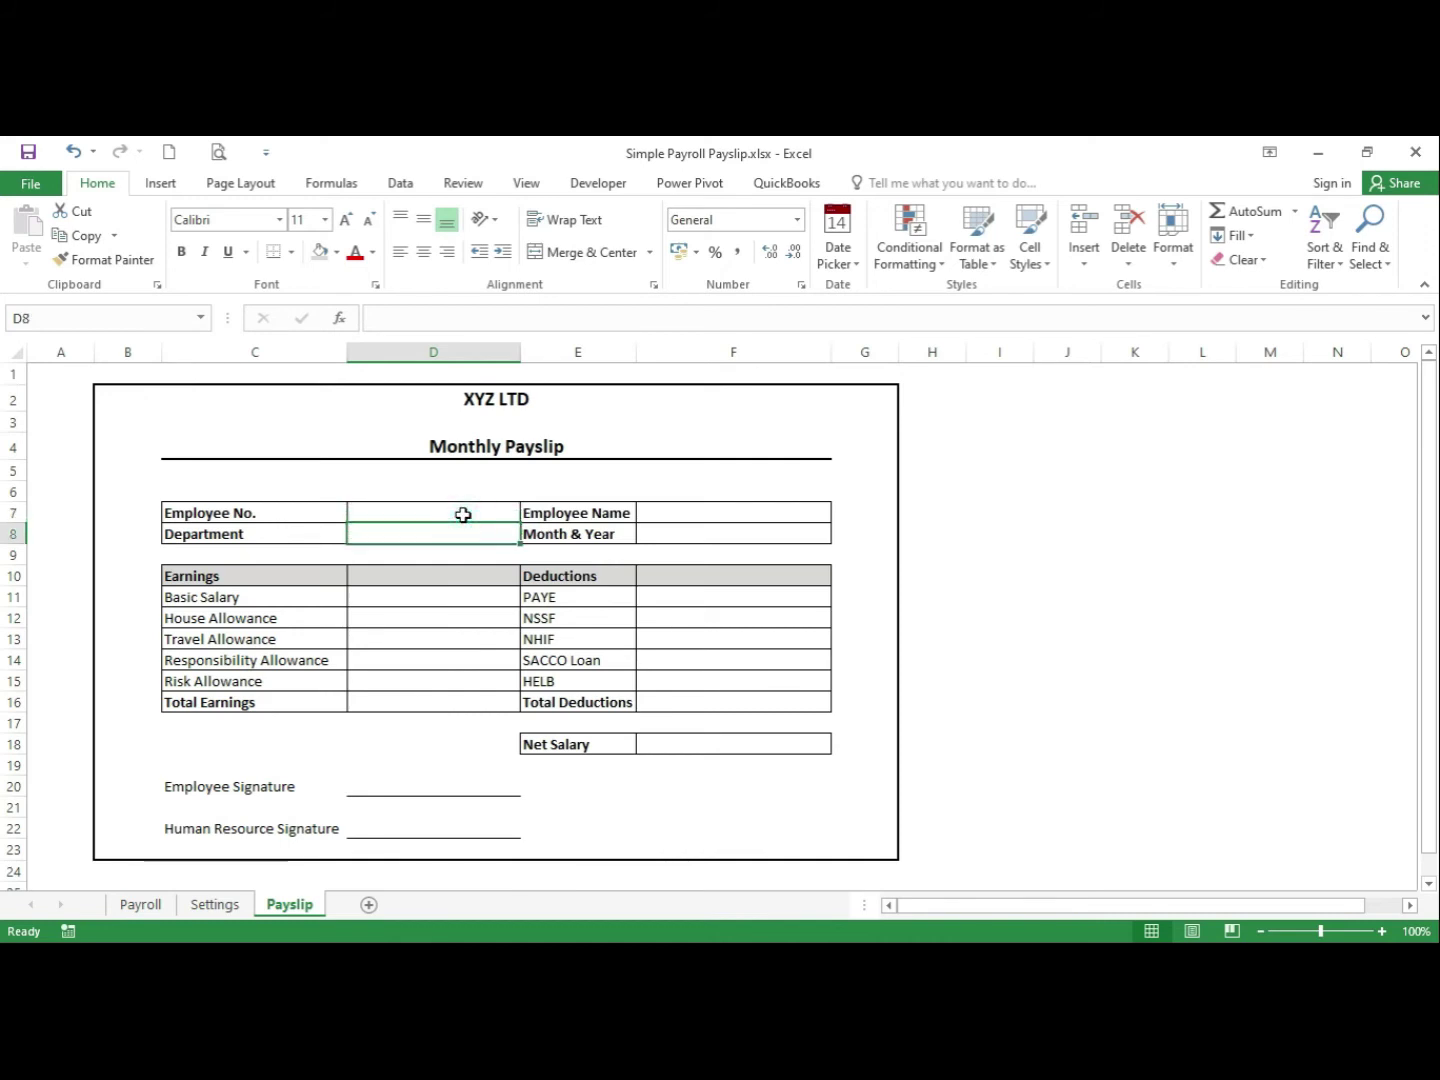
click(463, 515)
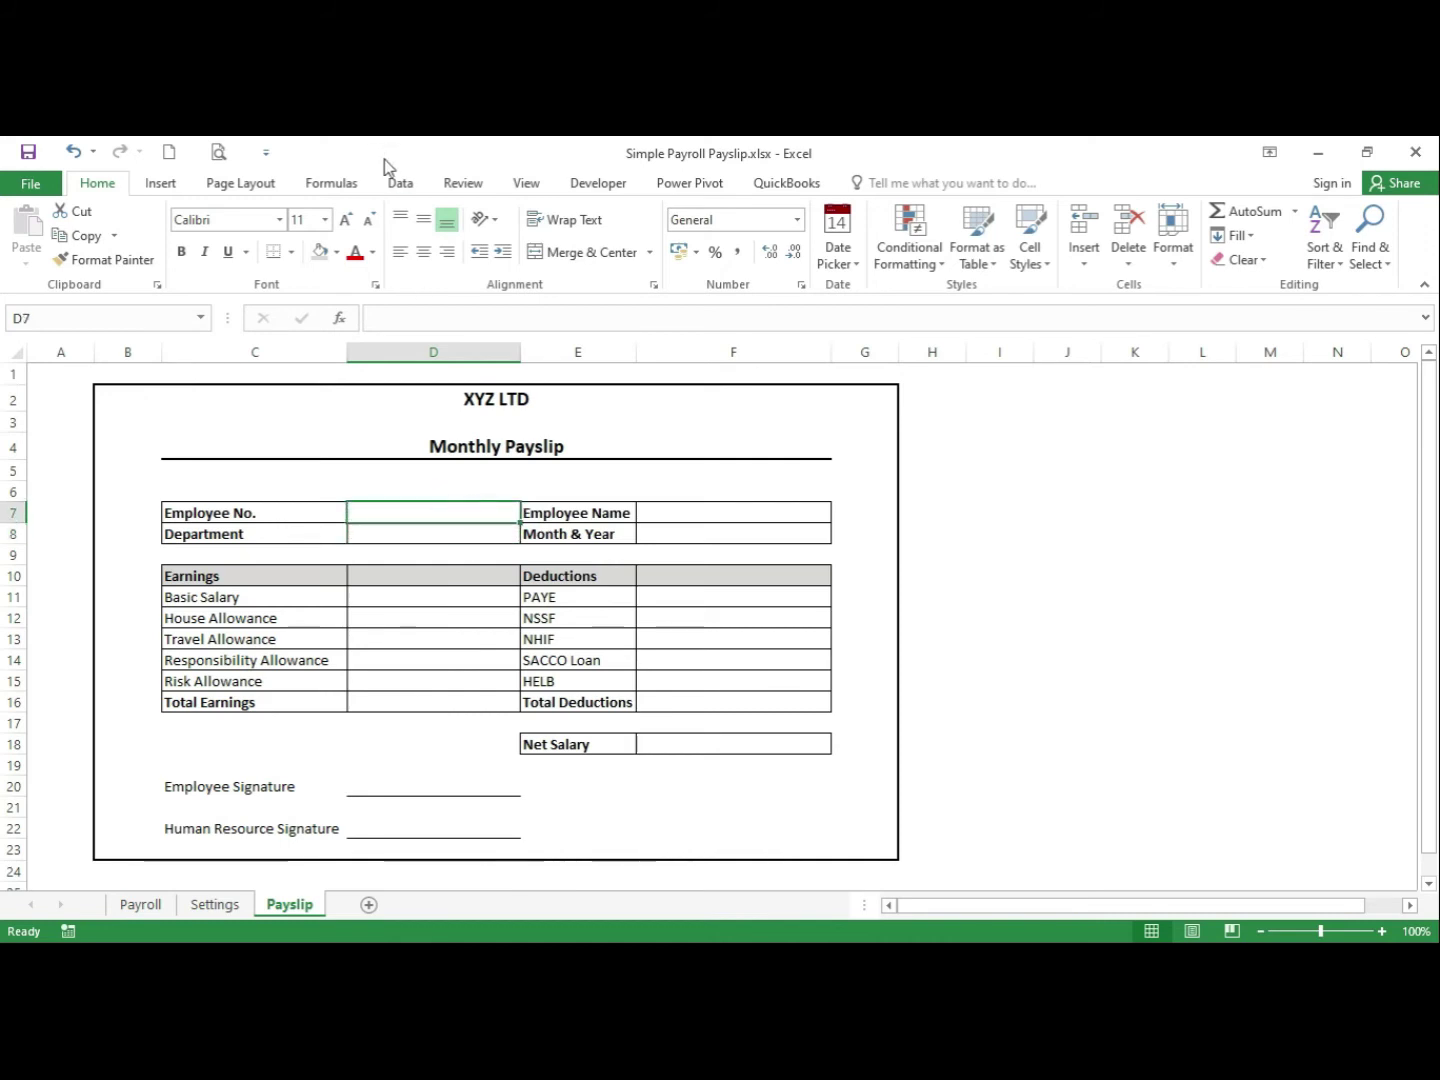
click(400, 186)
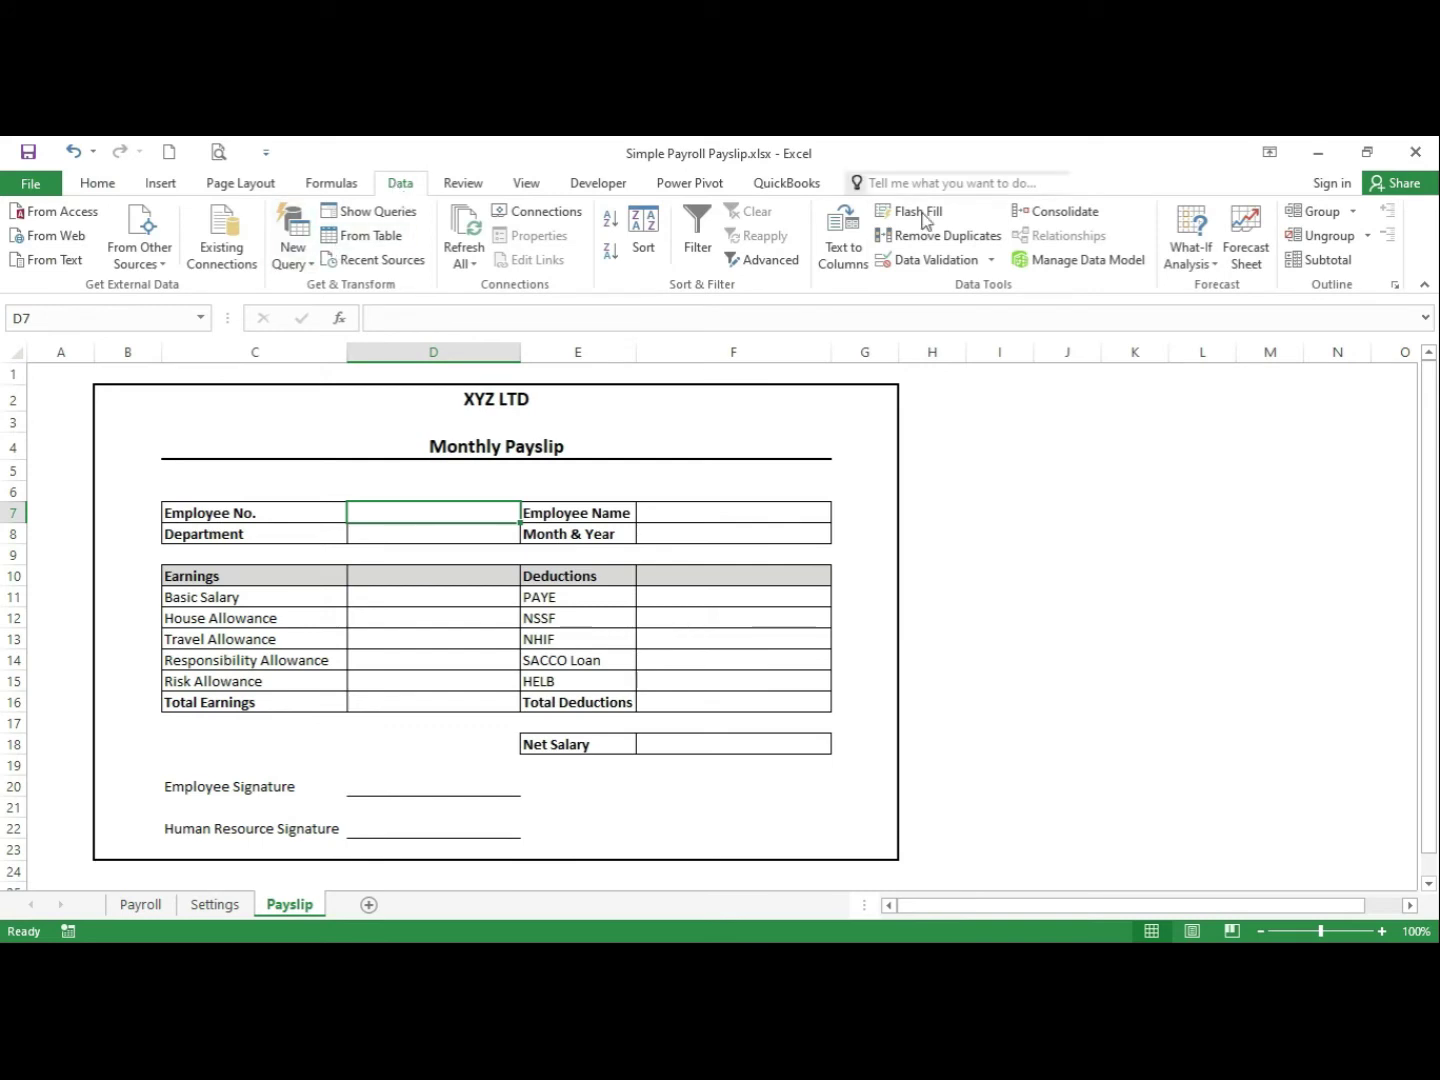
click(913, 262)
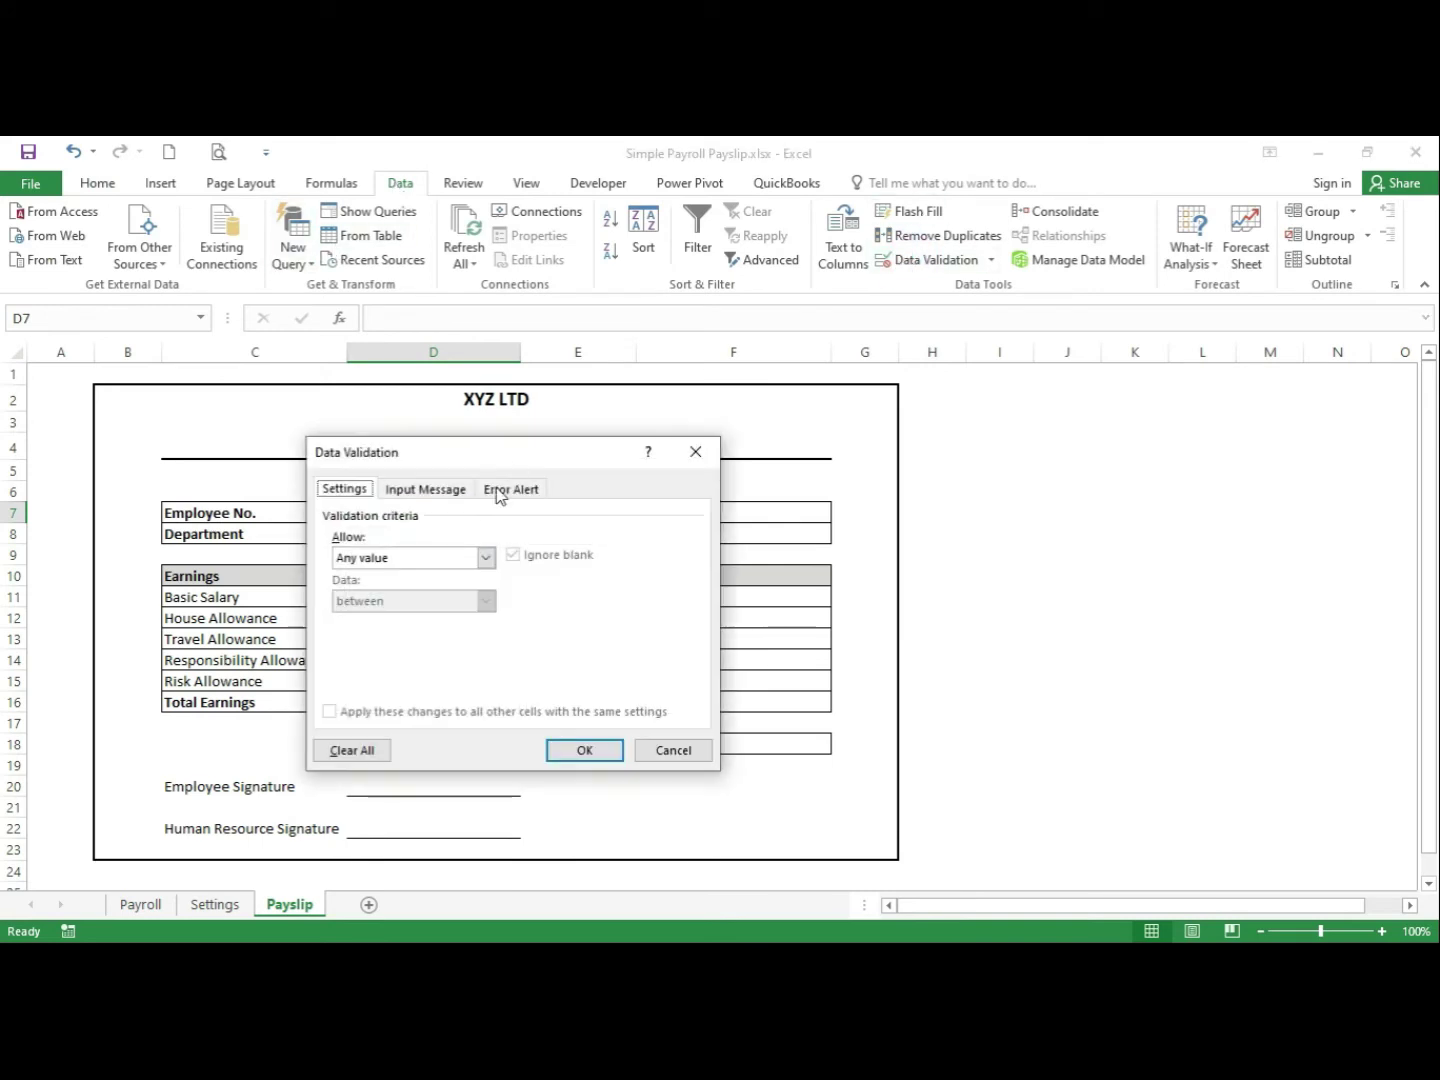
click(486, 559)
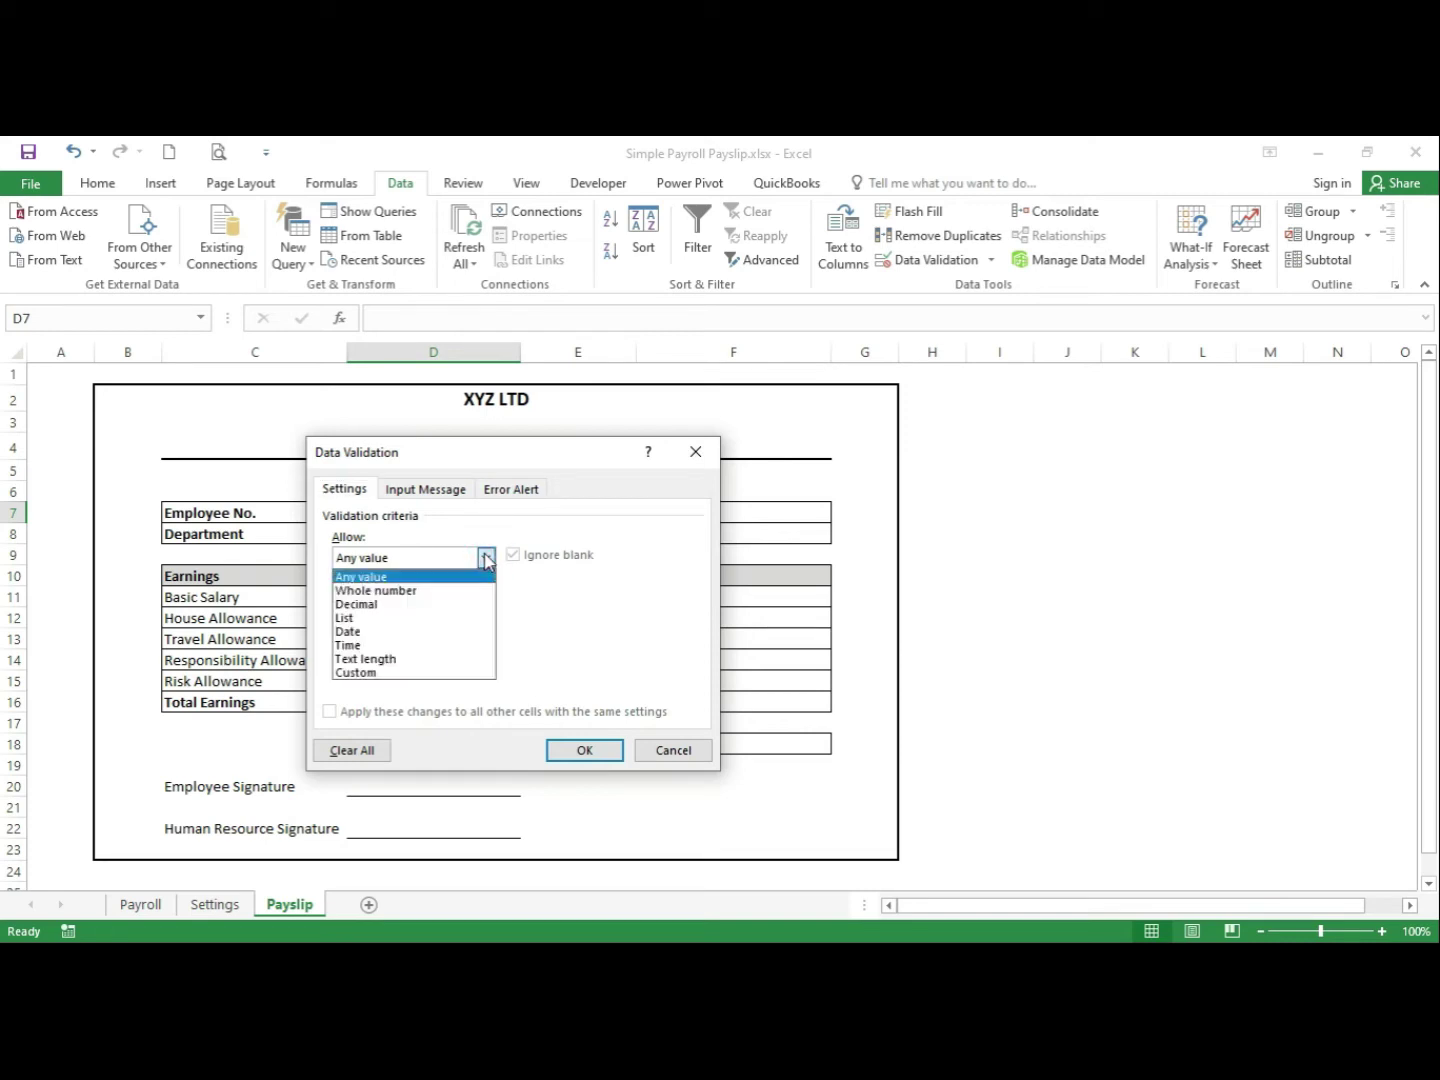
click(428, 620)
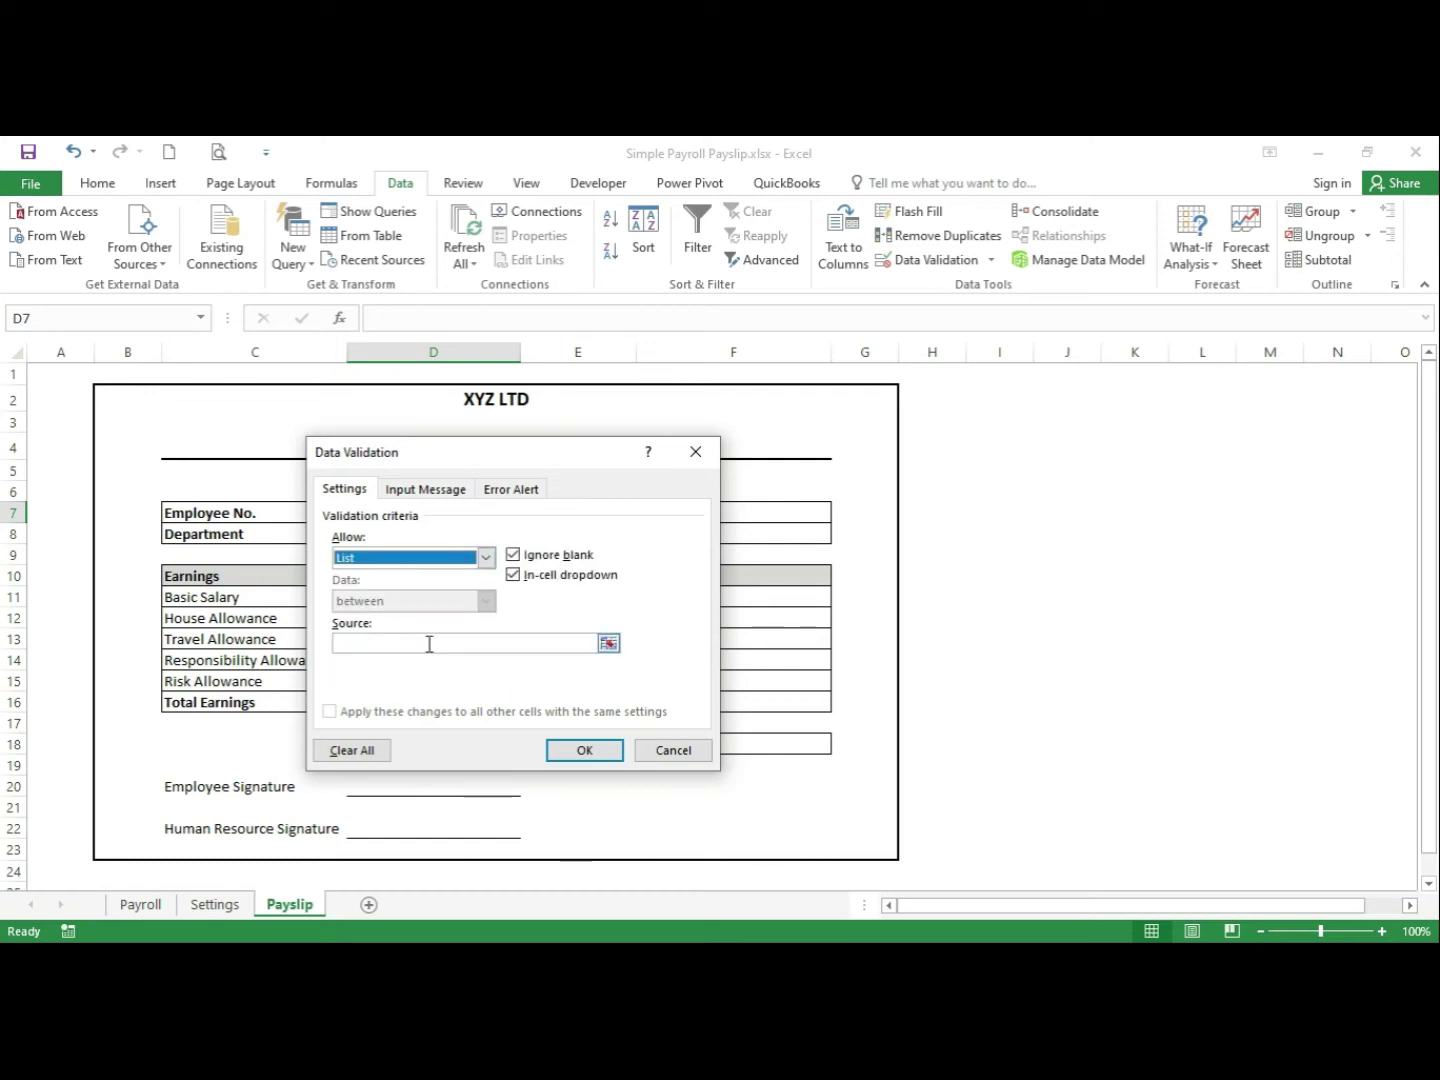
click(428, 643)
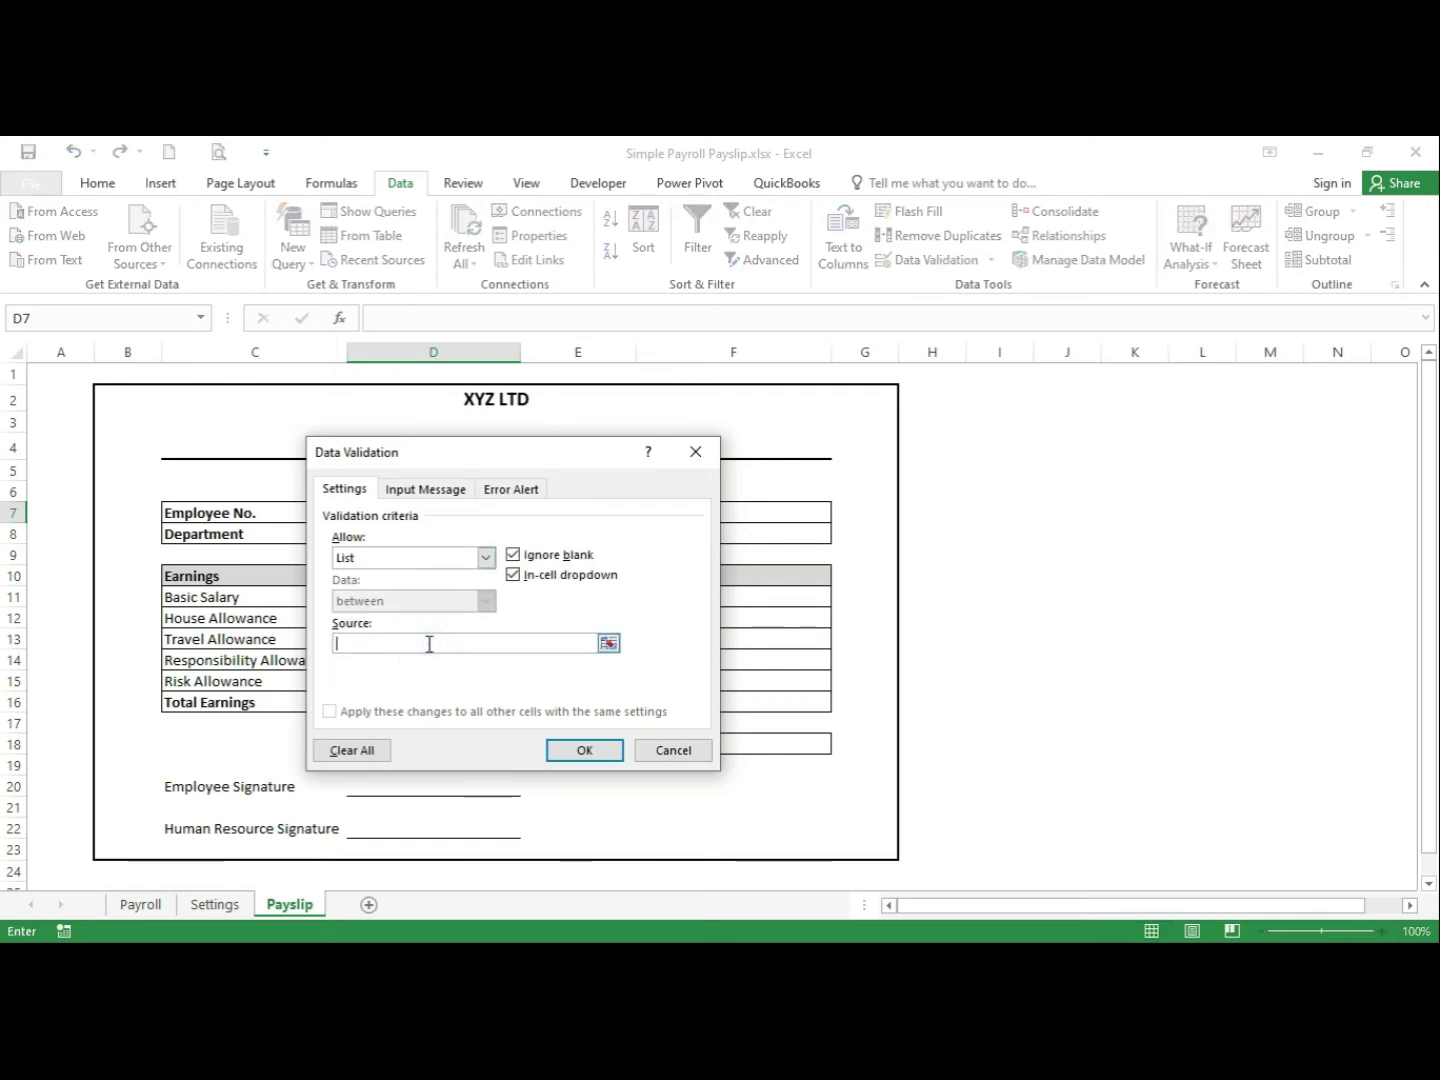
text(=empnolist)
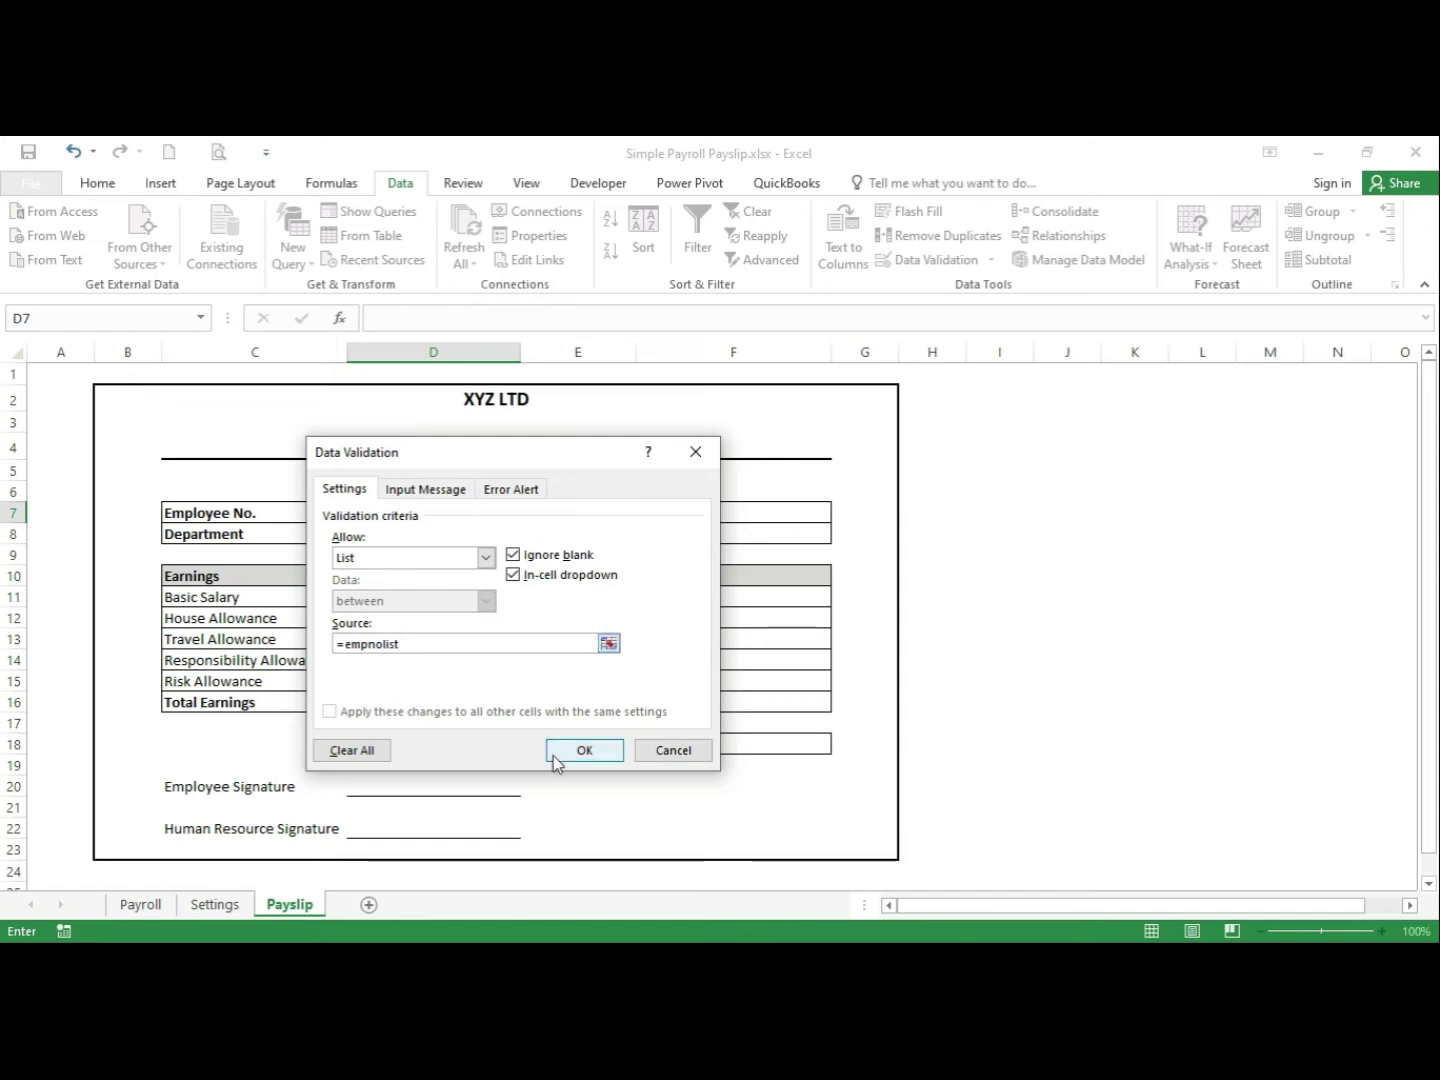
click(581, 751)
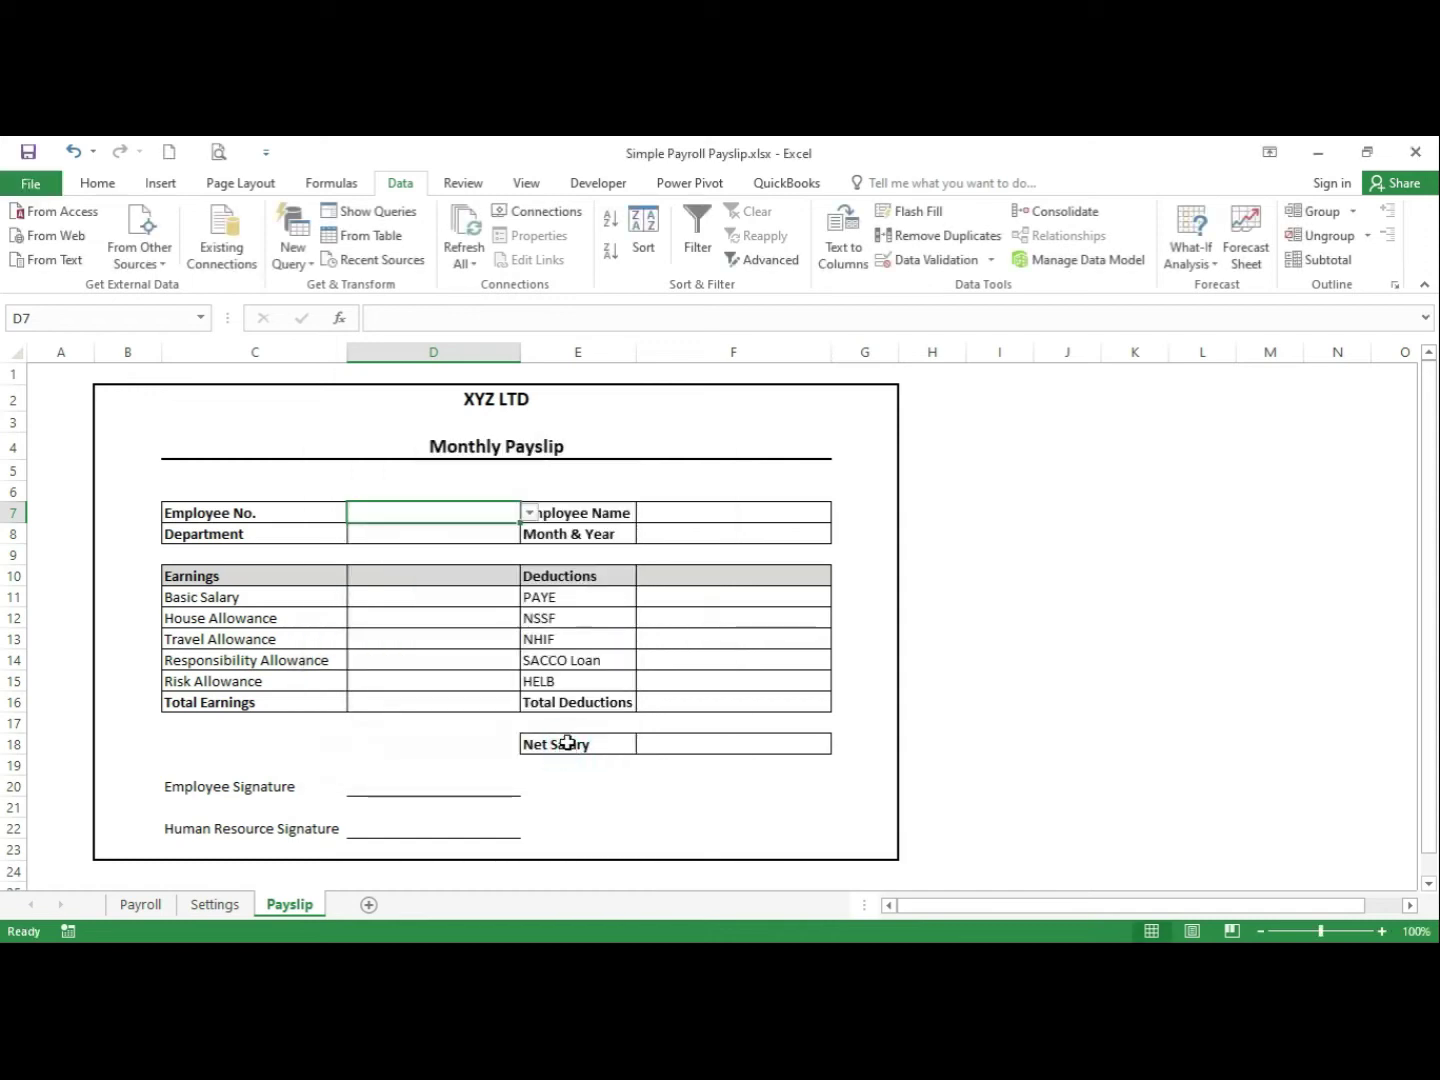
click(529, 514)
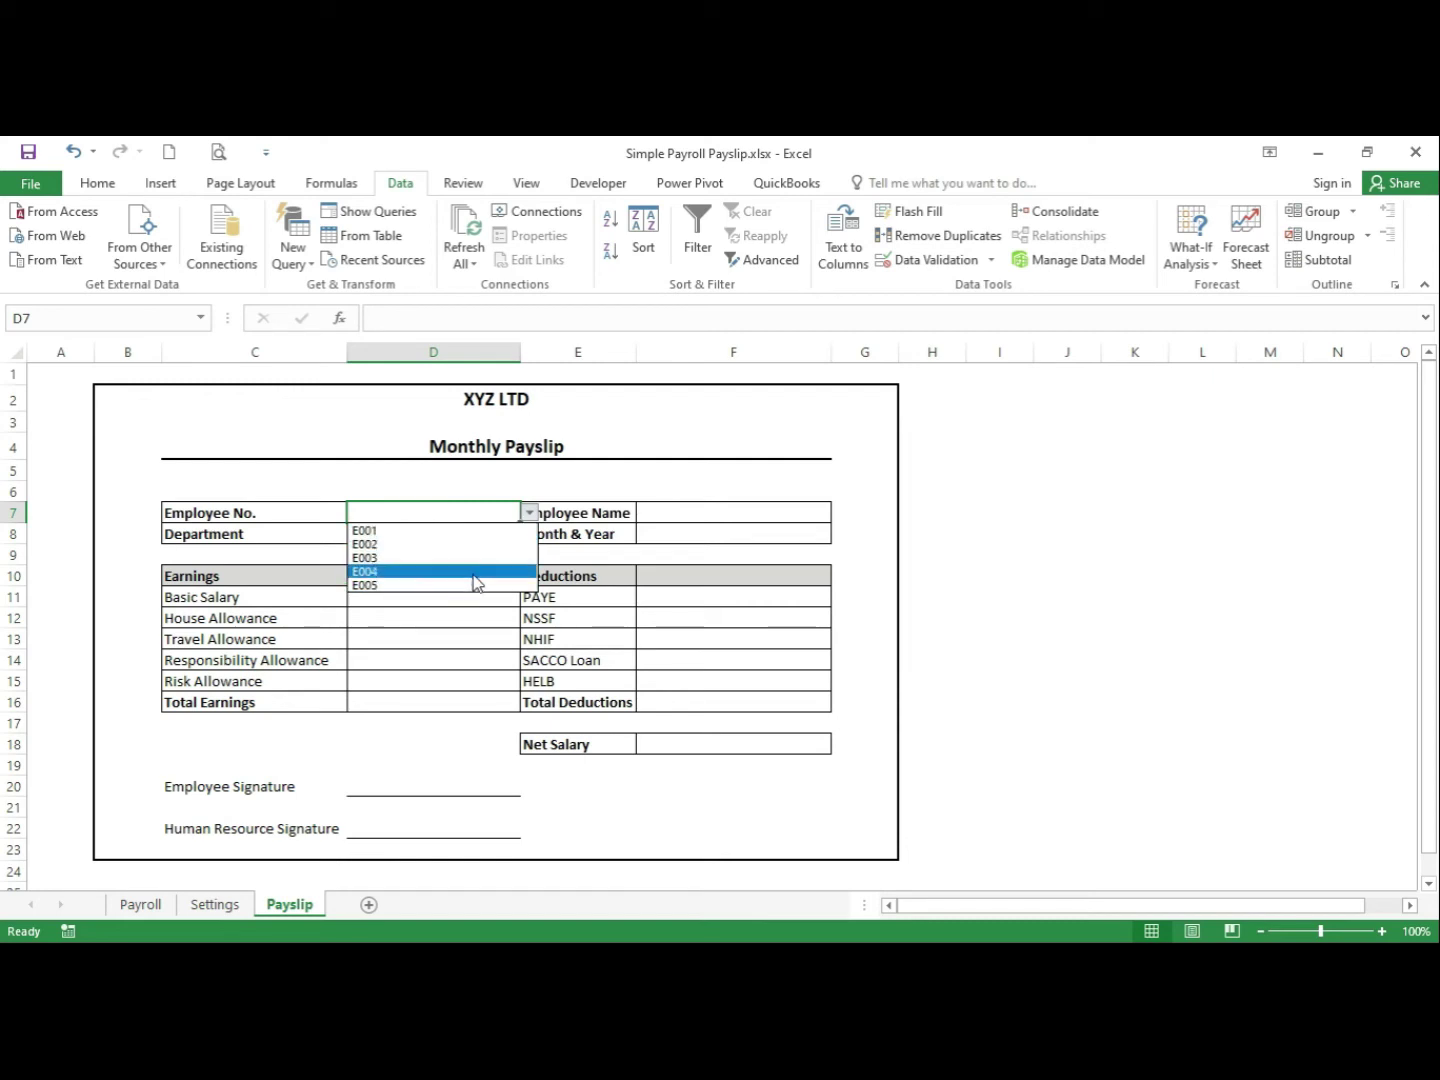
key(Escape)
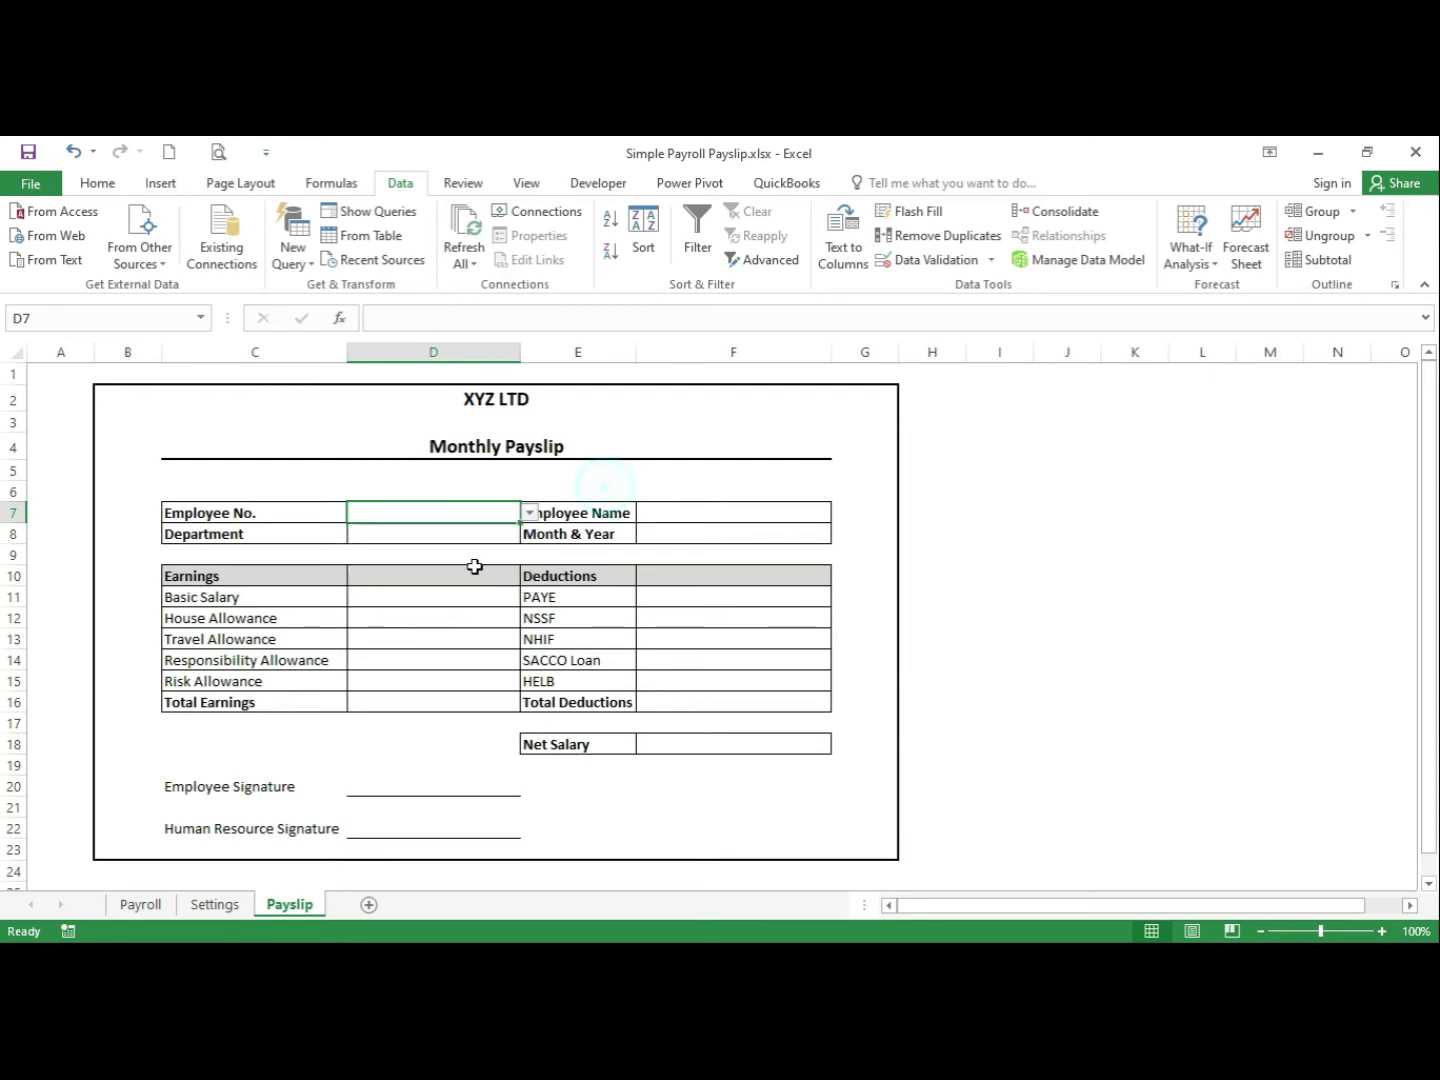
Examine the payslip's blank employee detail cells, the earnings cells D11:D15 and the deductions cells F11:F15
click(475, 613)
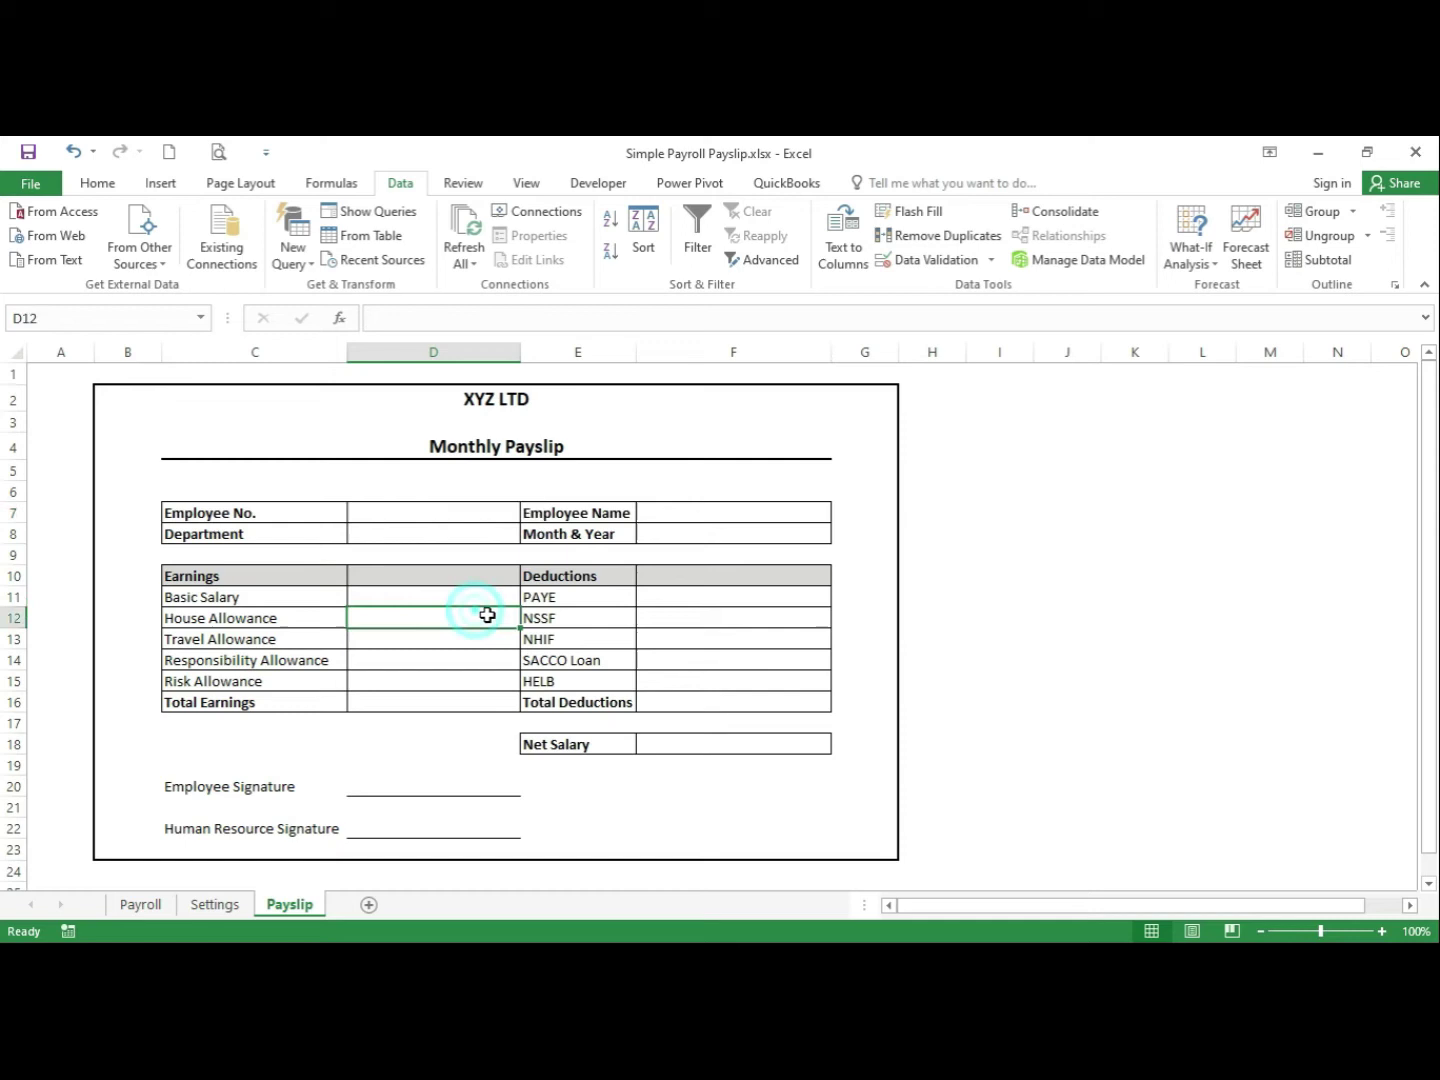
click(482, 510)
click(752, 515)
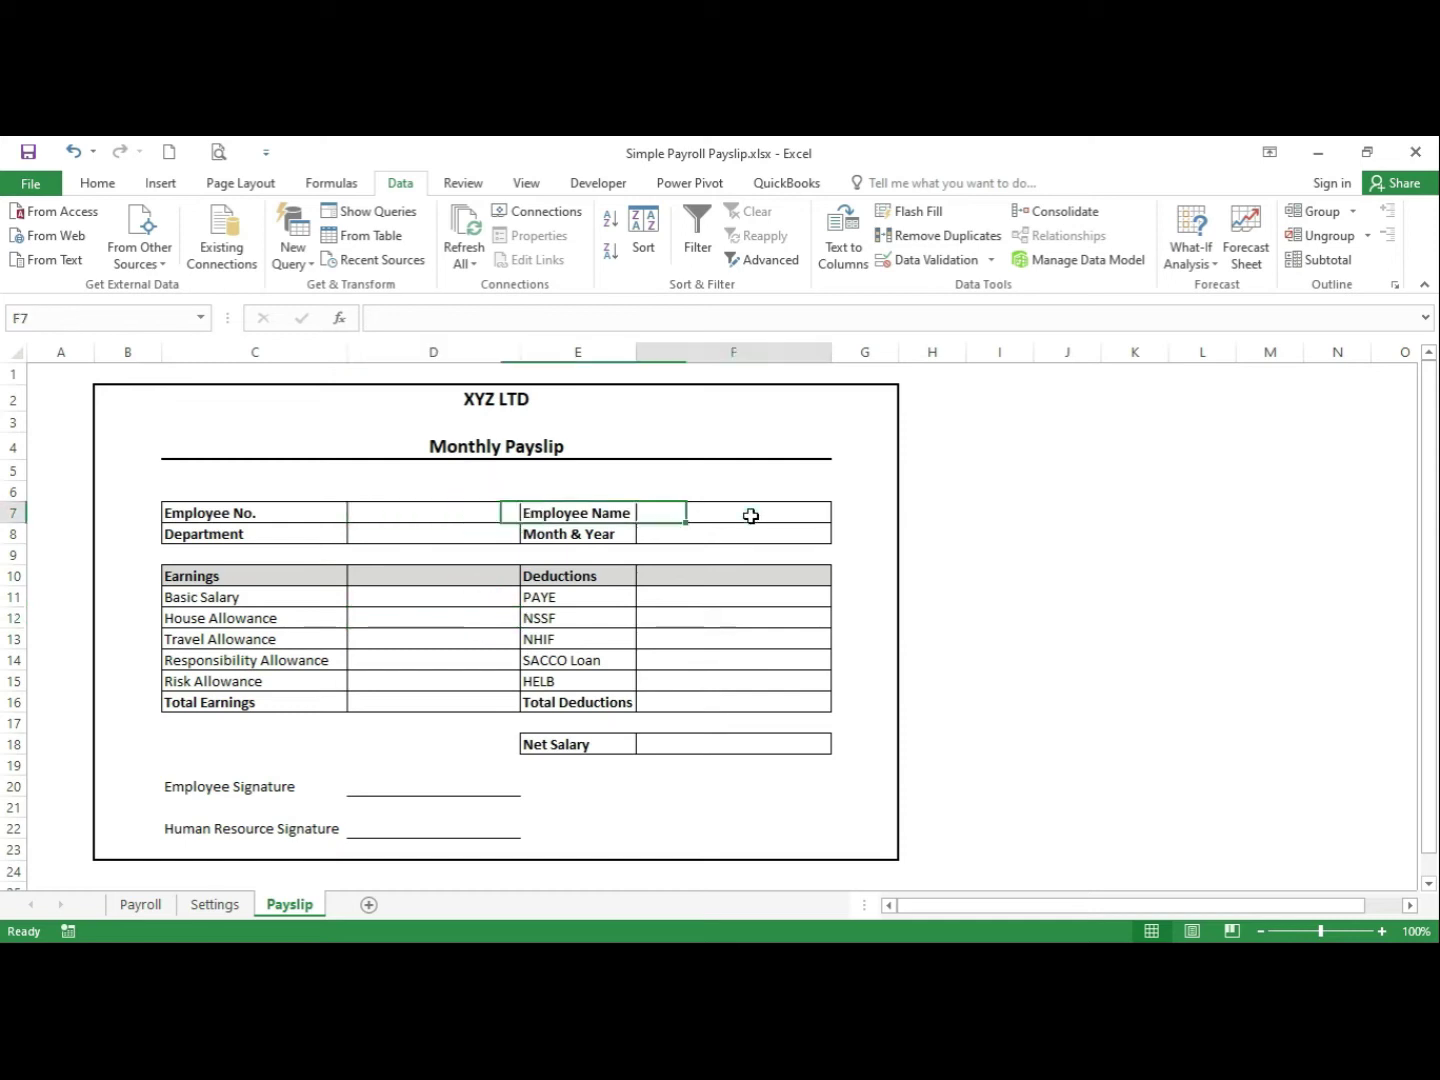
click(406, 544)
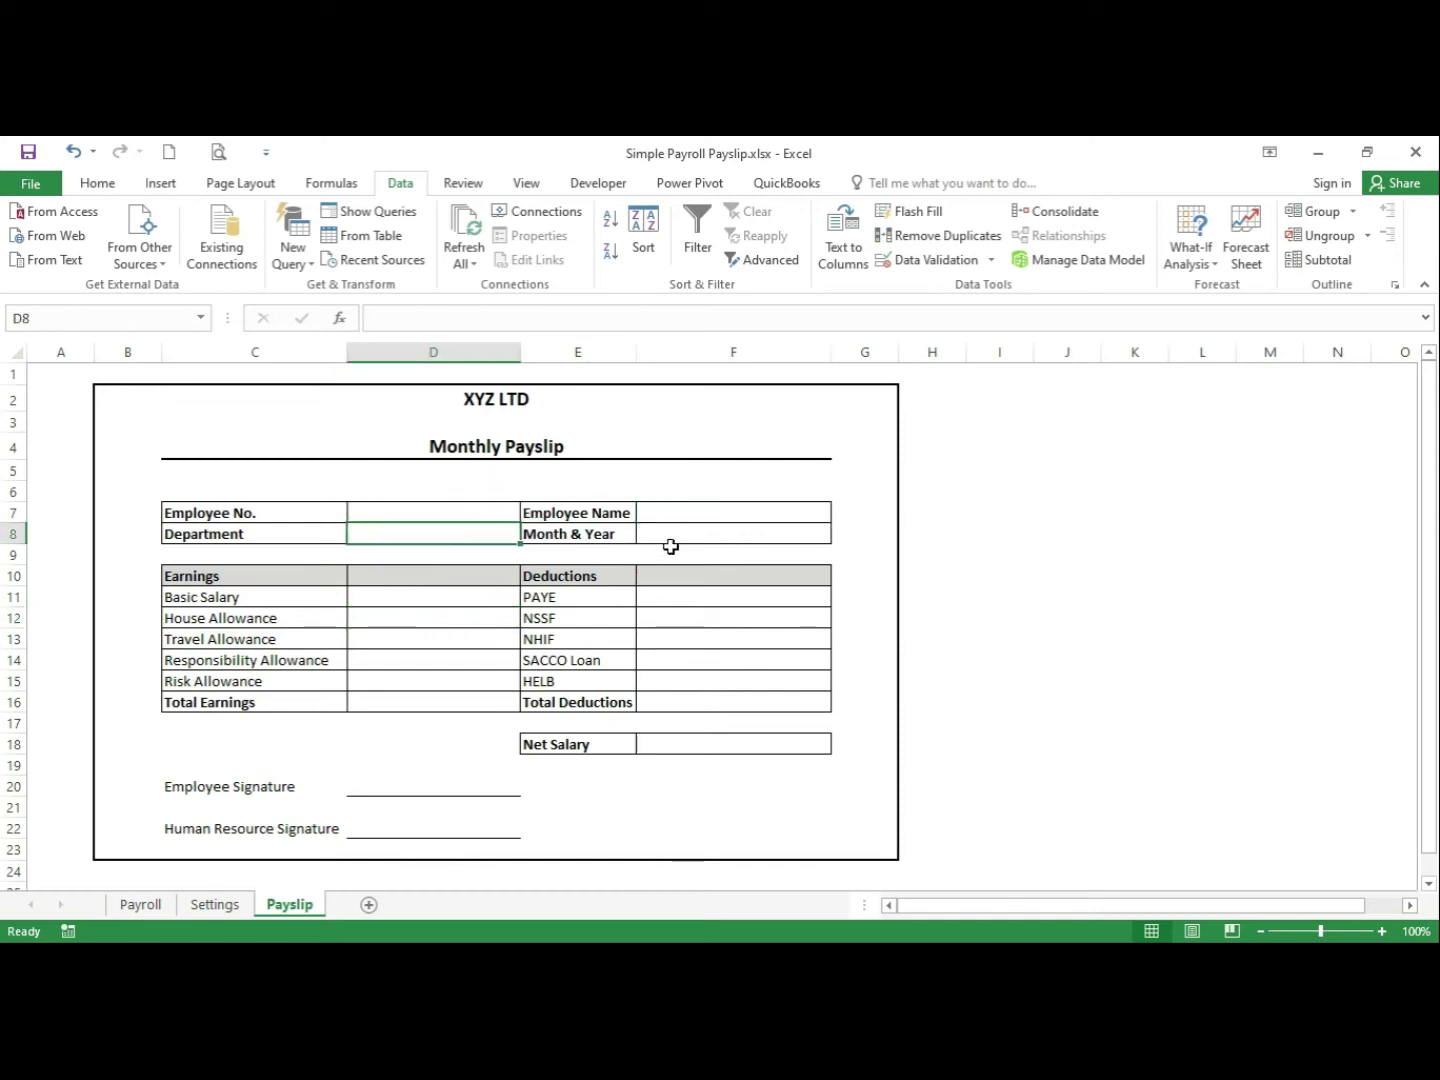
click(660, 544)
drag(413, 604, 412, 682)
drag(725, 598, 742, 680)
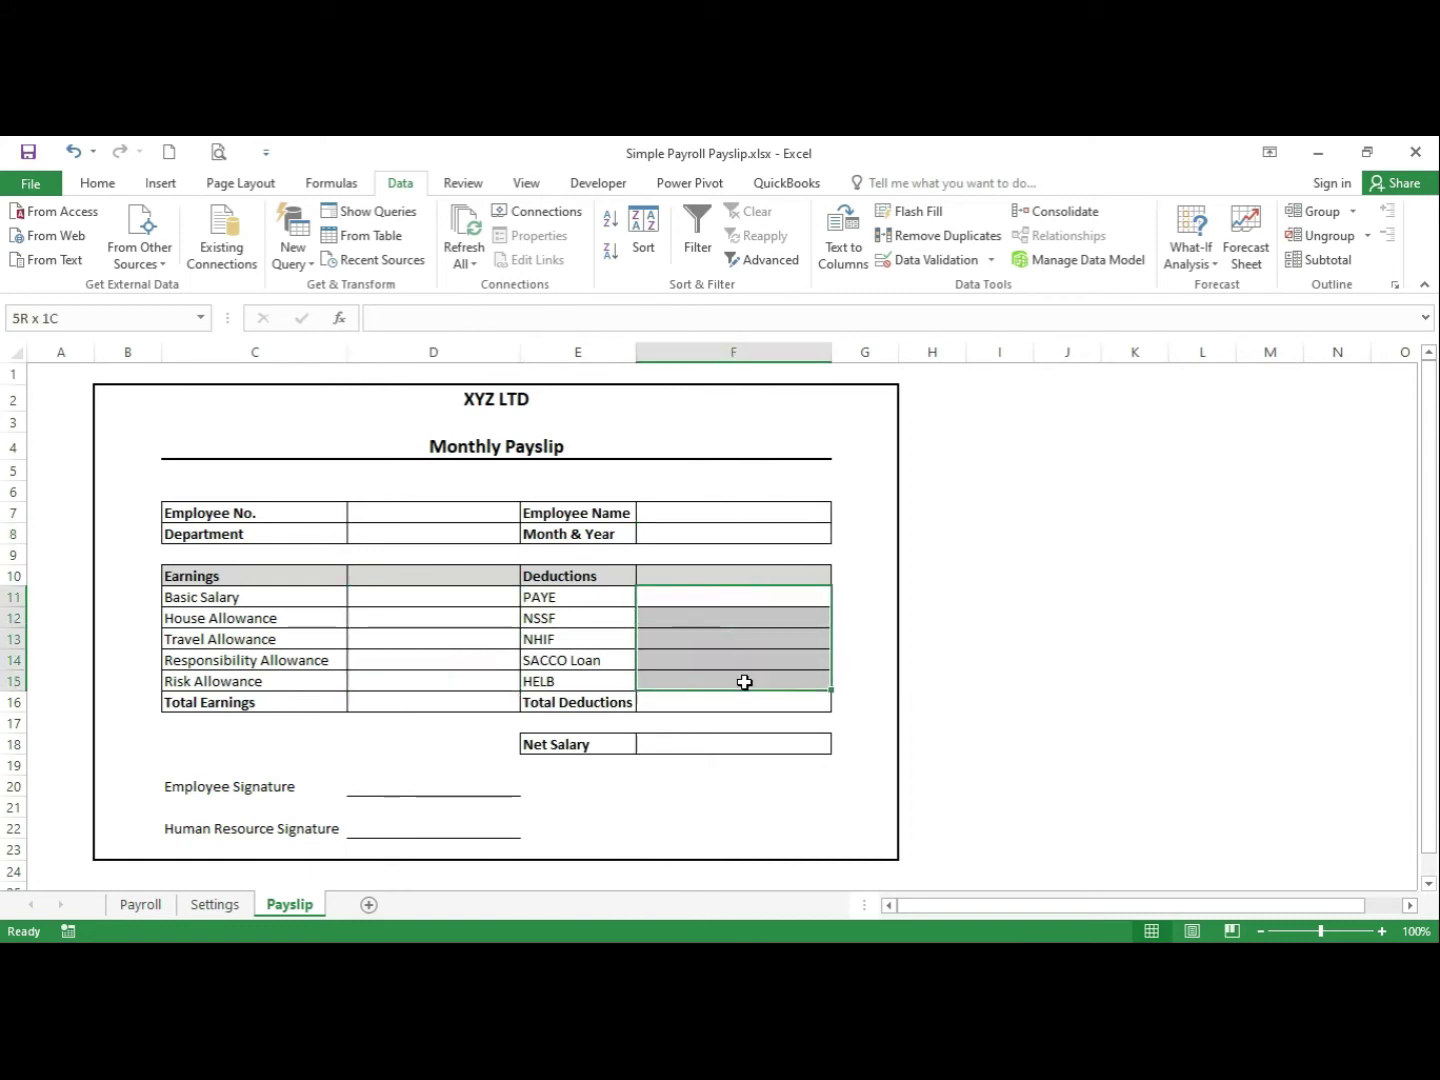
click(602, 780)
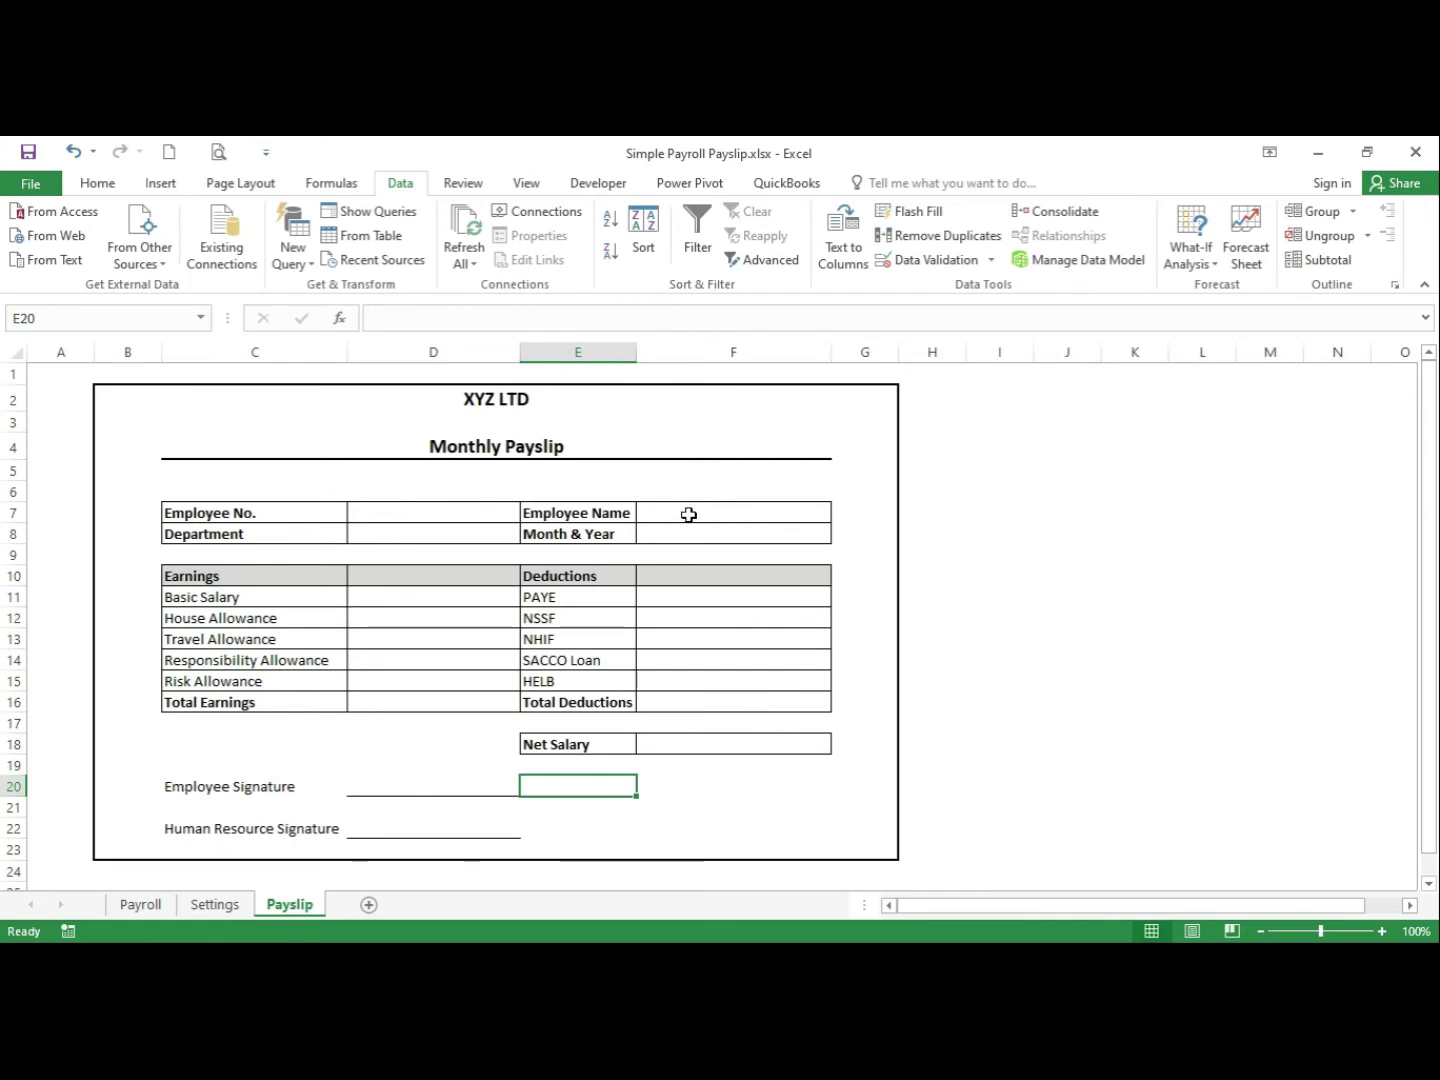
click(725, 511)
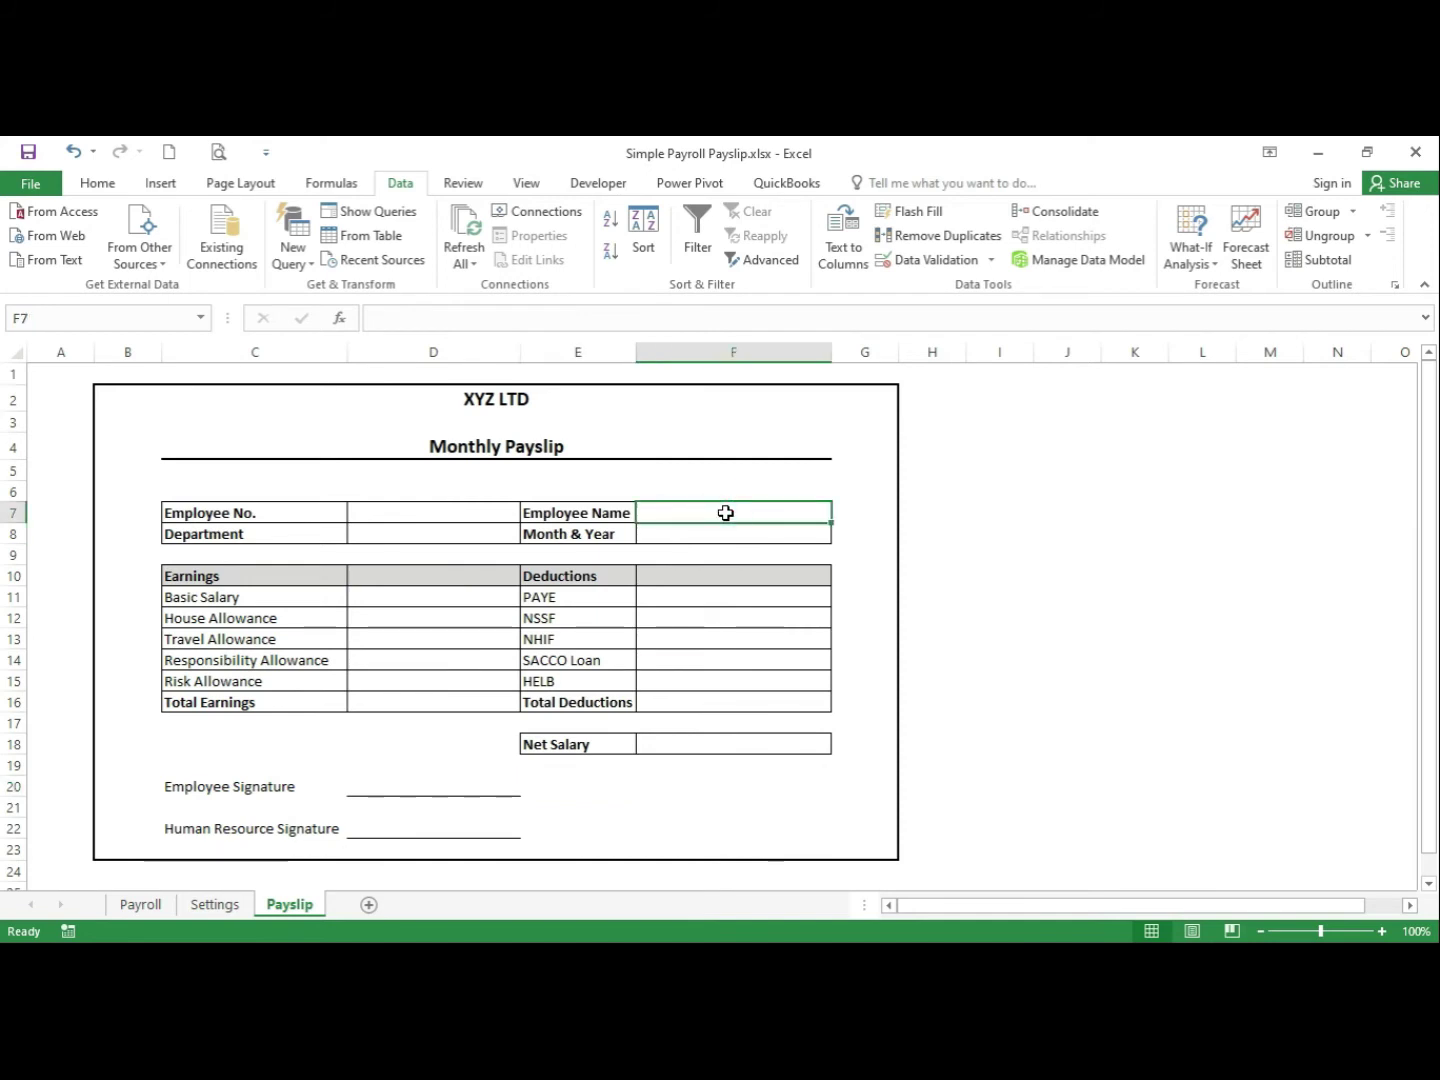
Examine the order of the Payroll sheet's columns from employee number to net pay, including the employee names in B7:B11
click(131, 913)
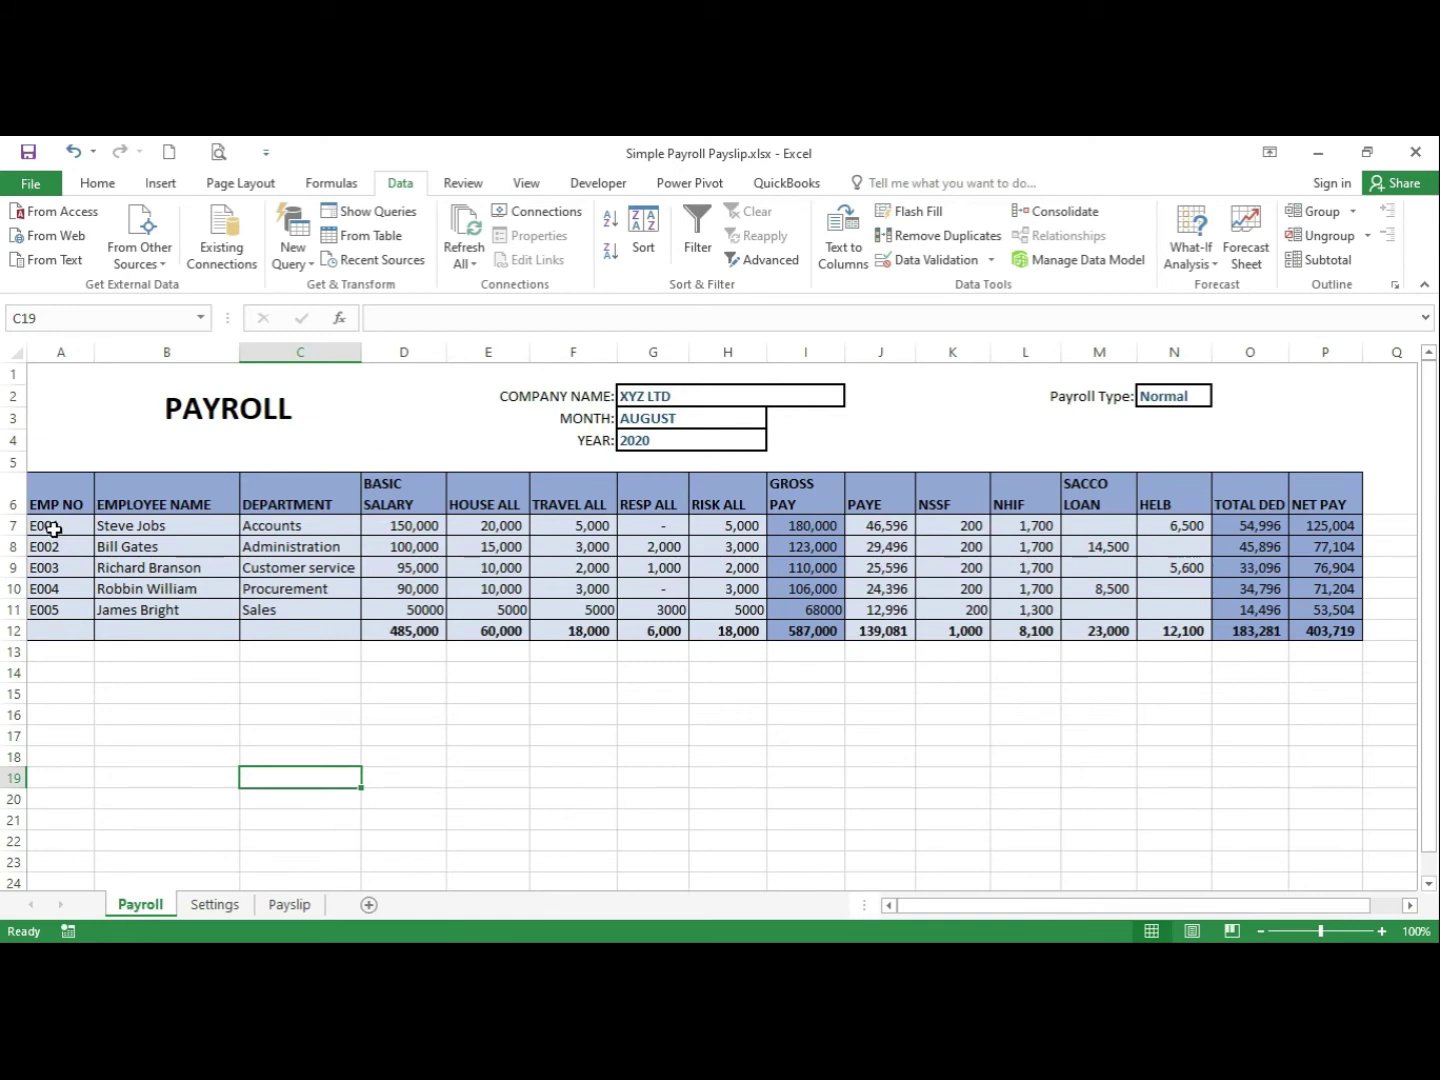
drag(57, 525, 59, 611)
drag(156, 525, 176, 606)
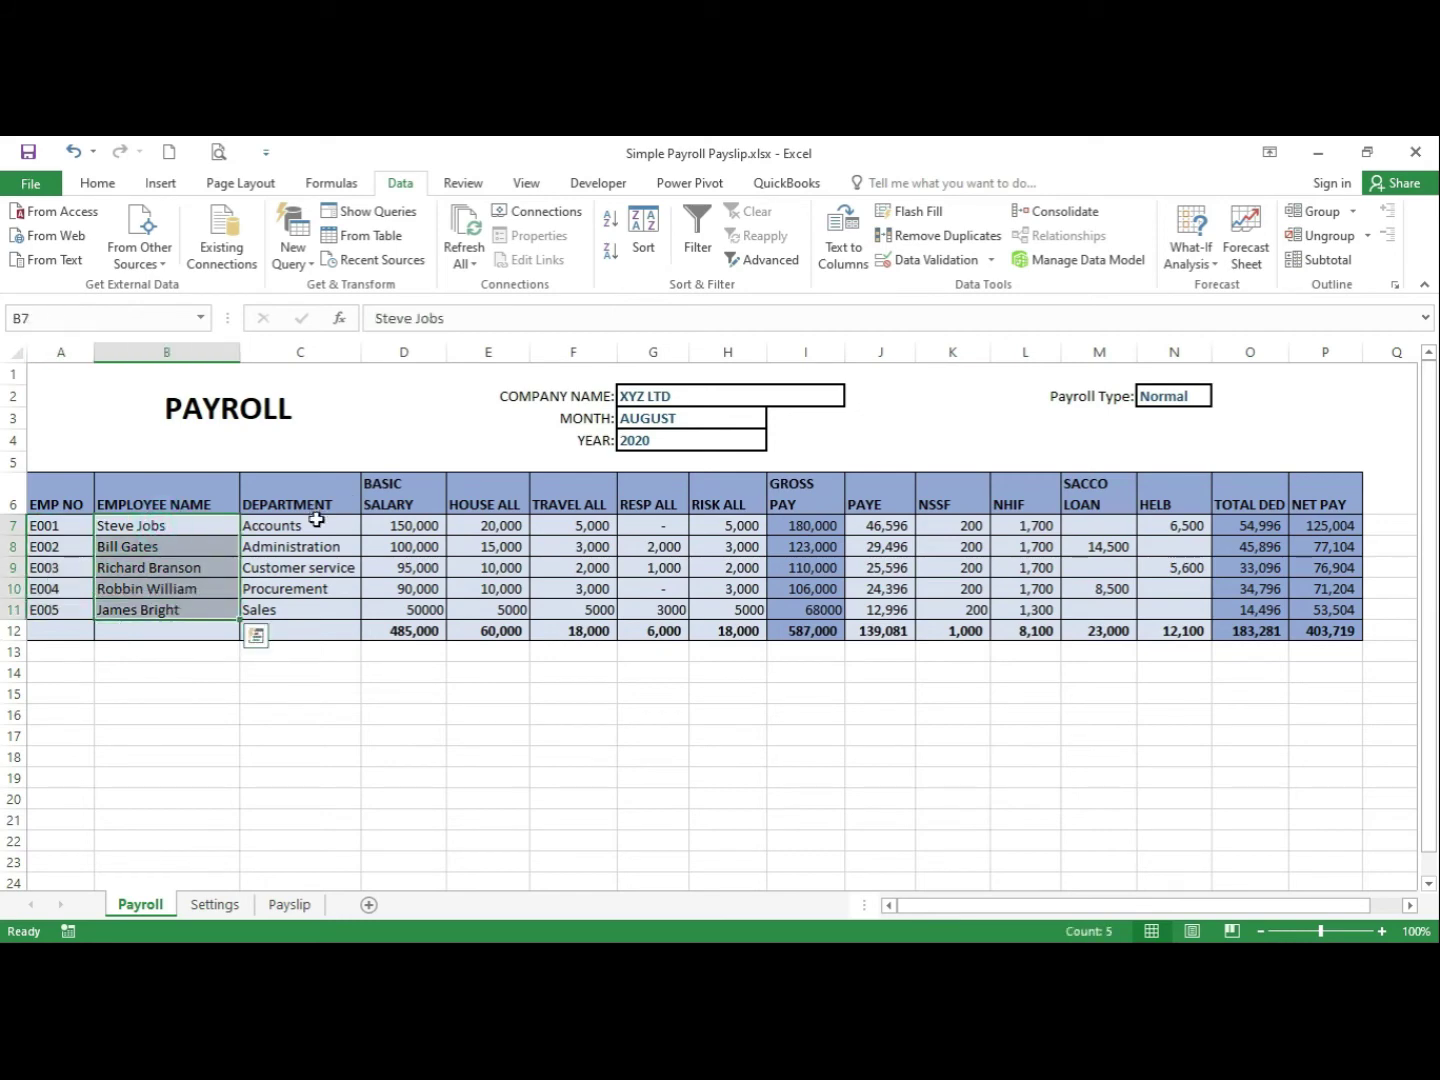
drag(319, 525, 326, 605)
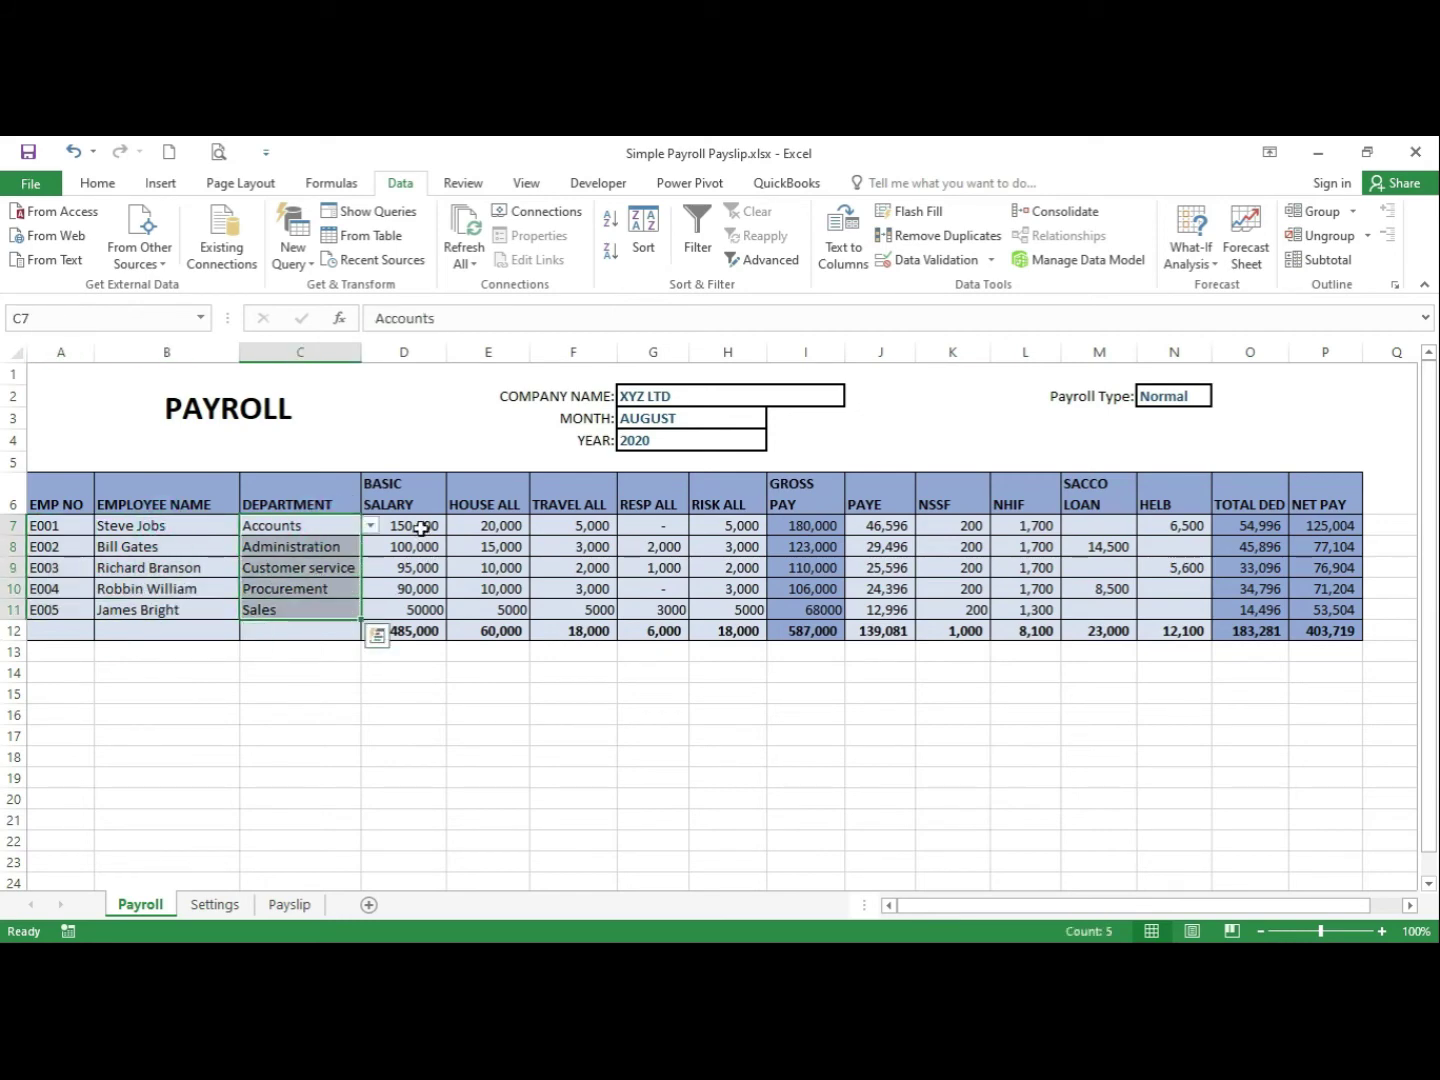
drag(420, 527, 417, 607)
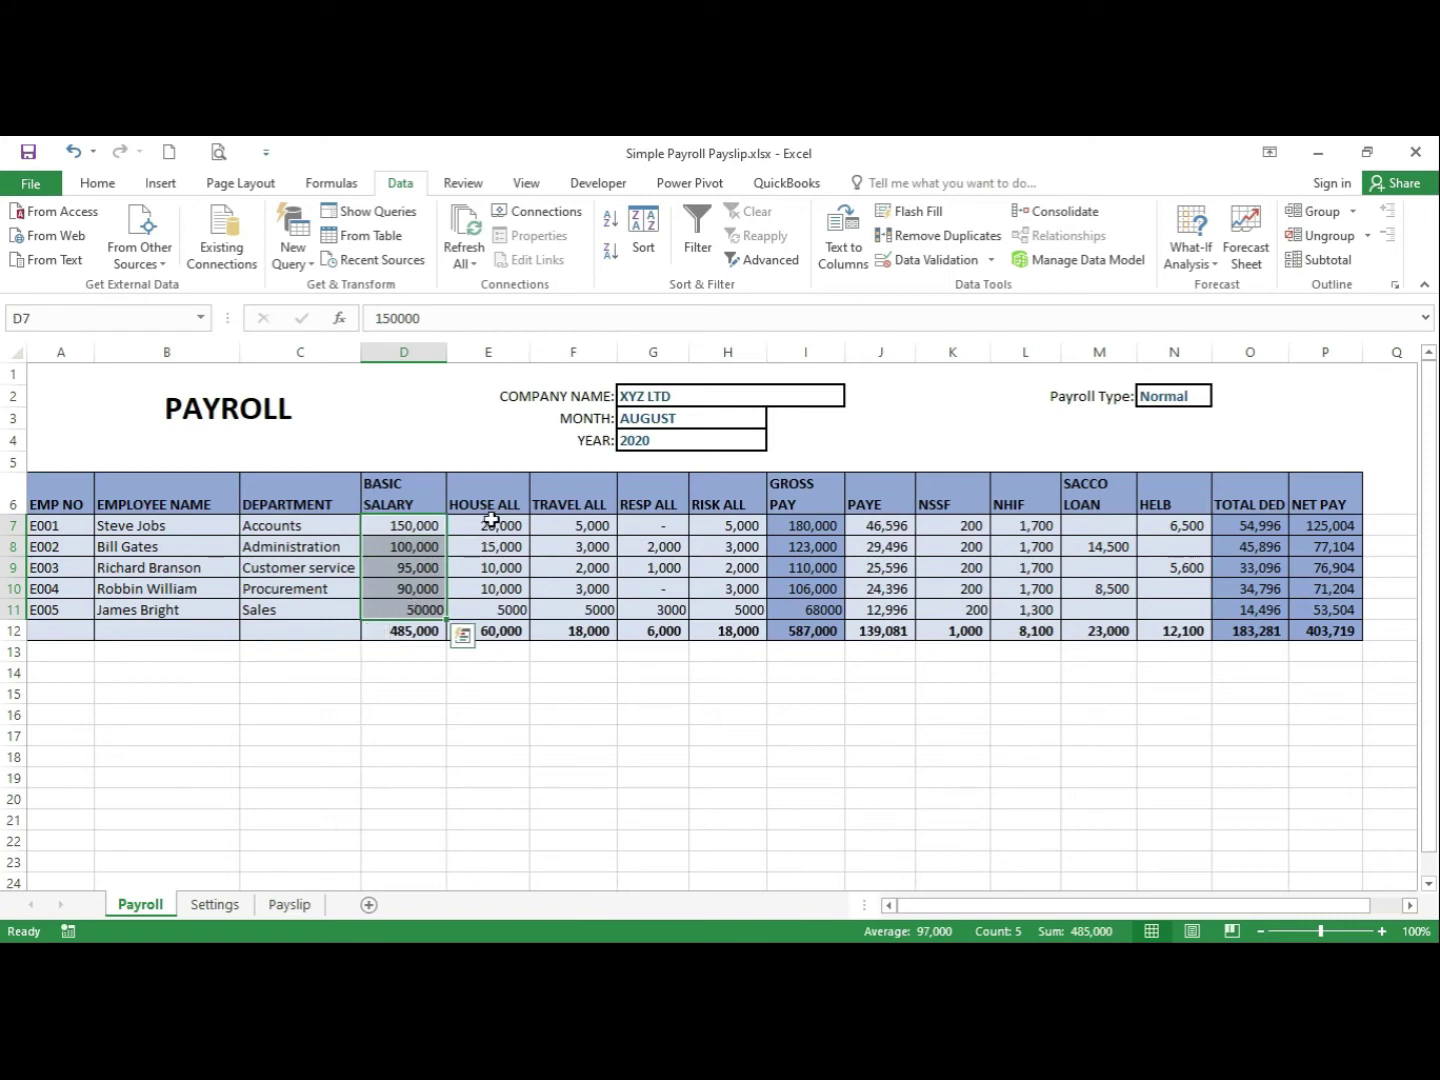
drag(489, 520, 494, 602)
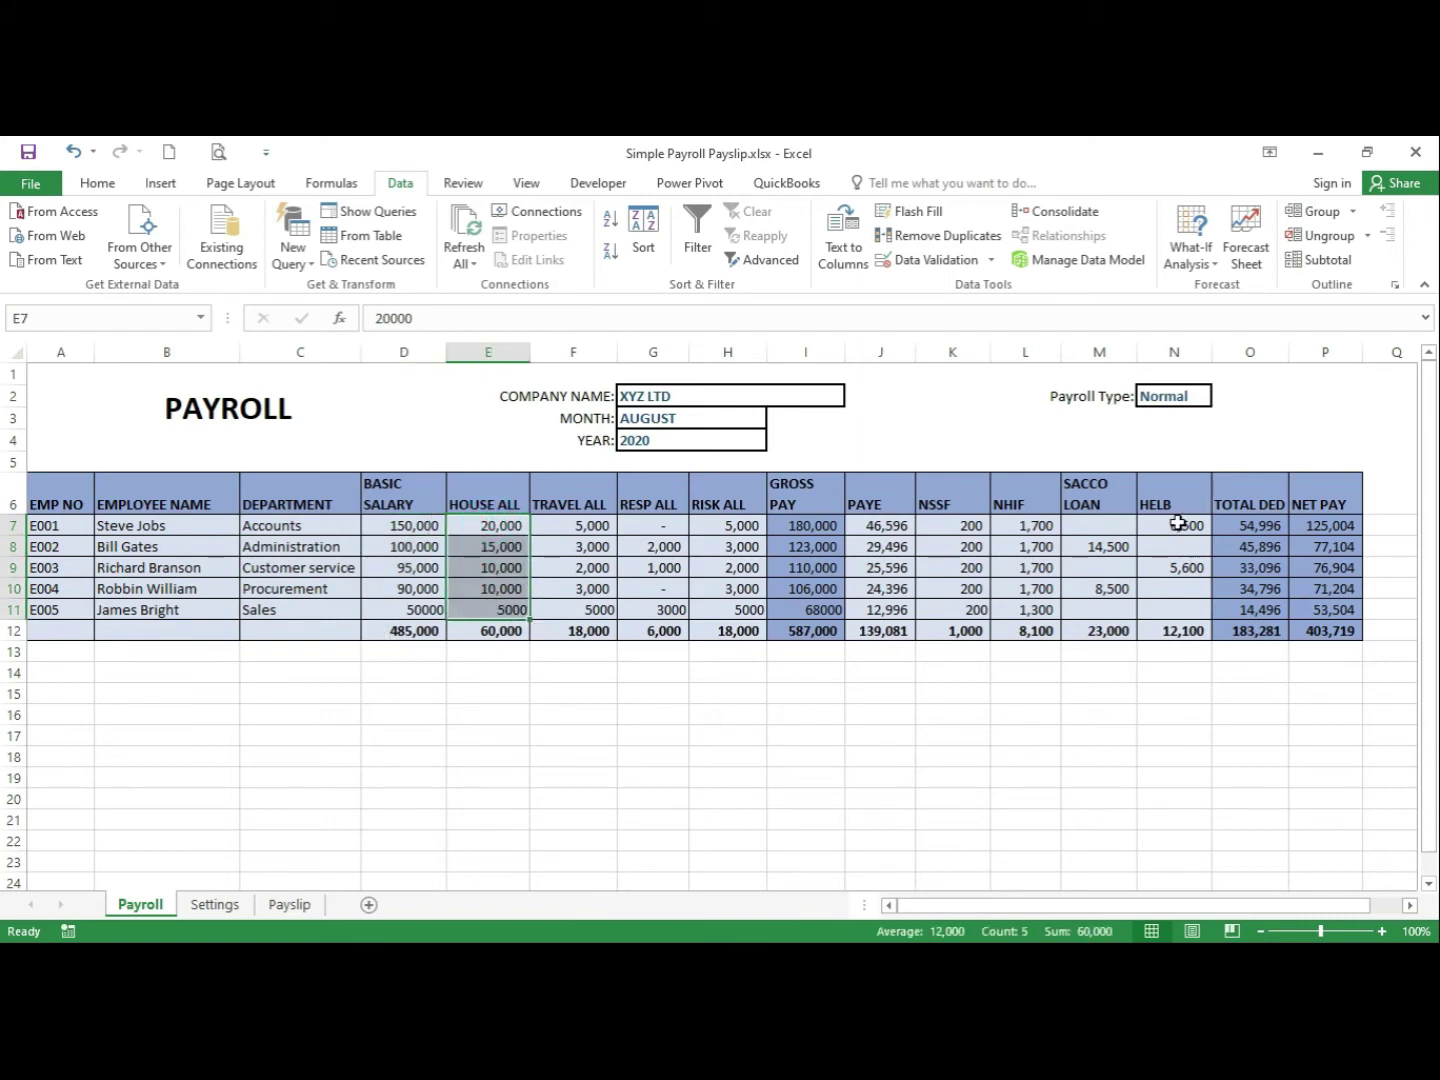
drag(1178, 522, 1165, 606)
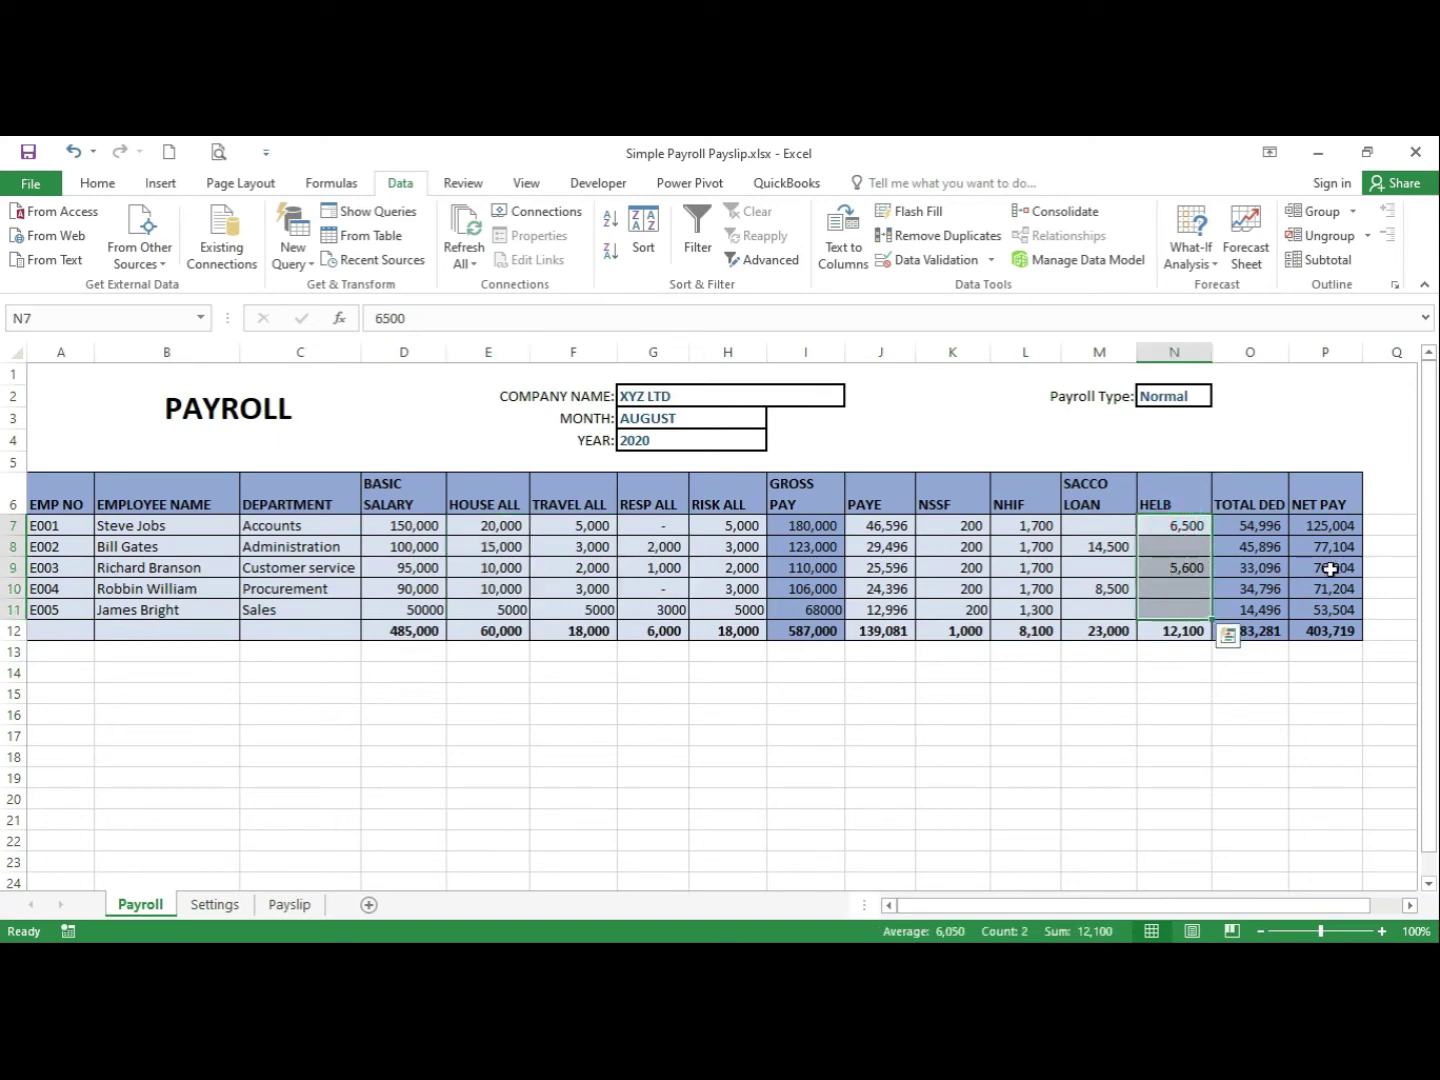
drag(1328, 527, 1328, 609)
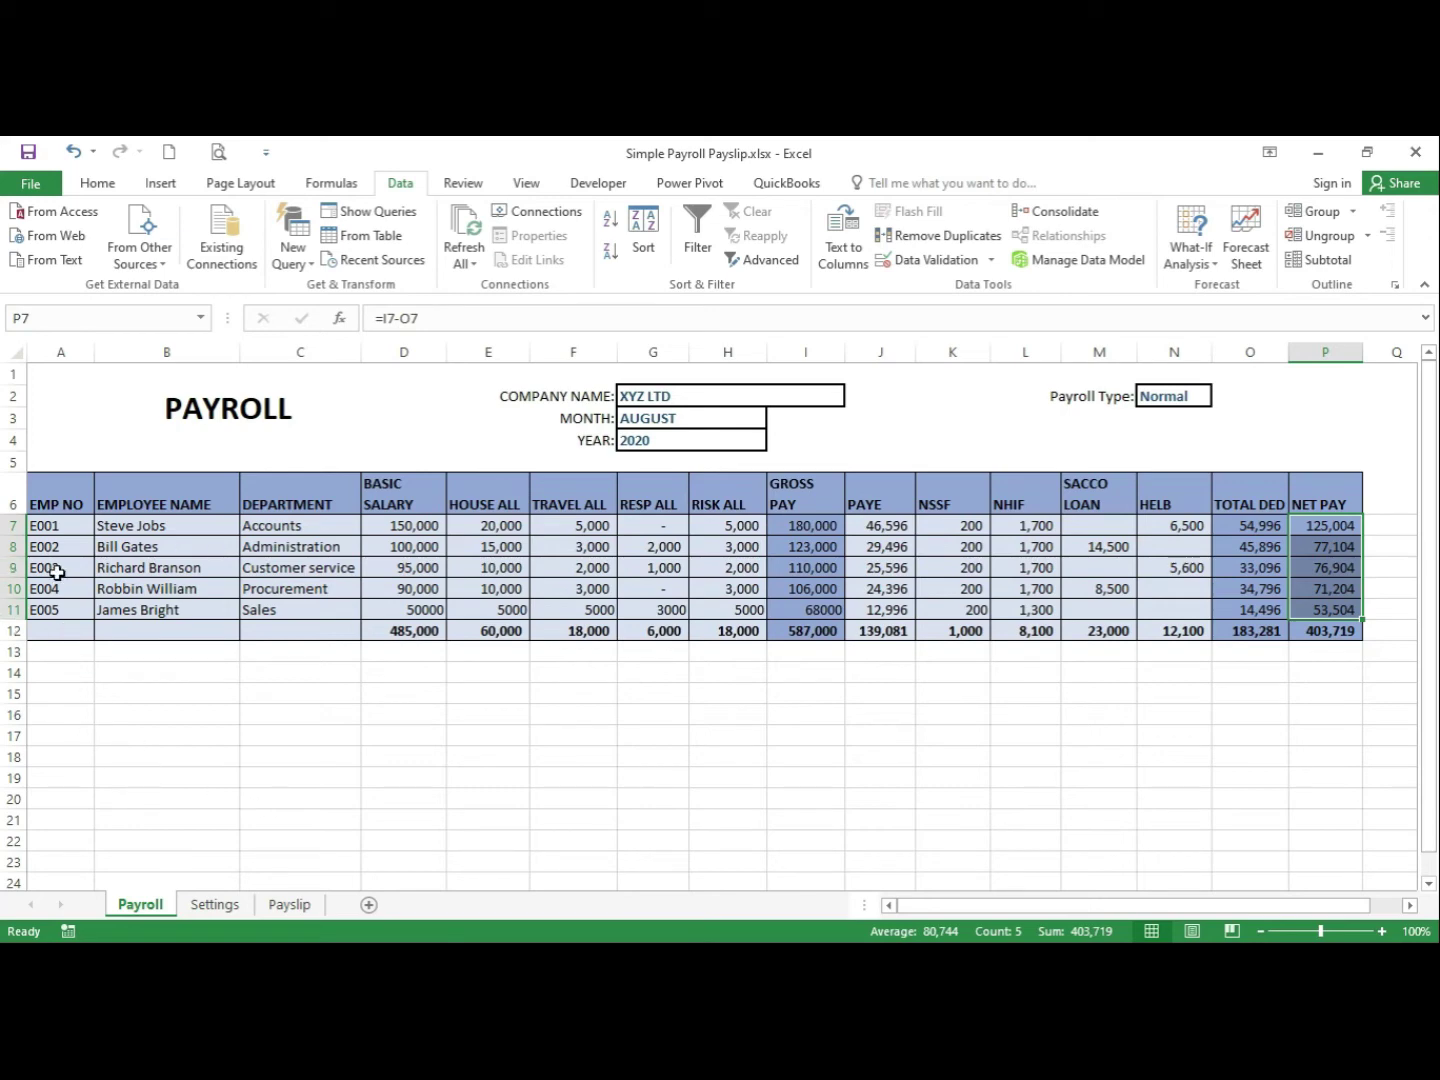
click(276, 714)
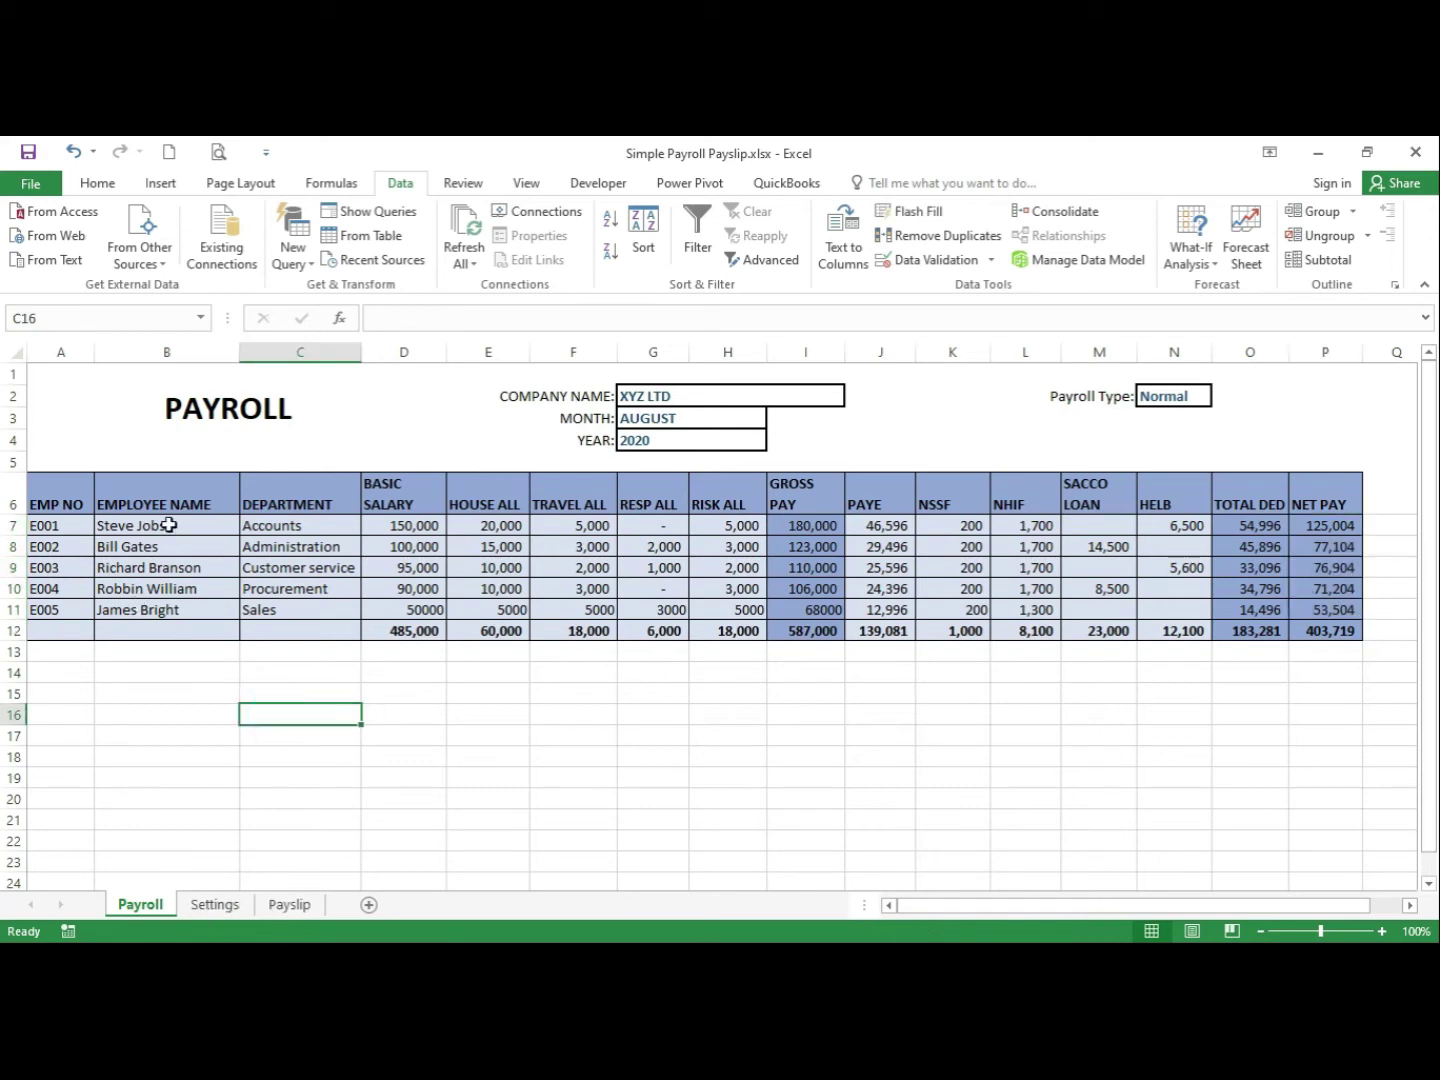
drag(168, 526, 160, 608)
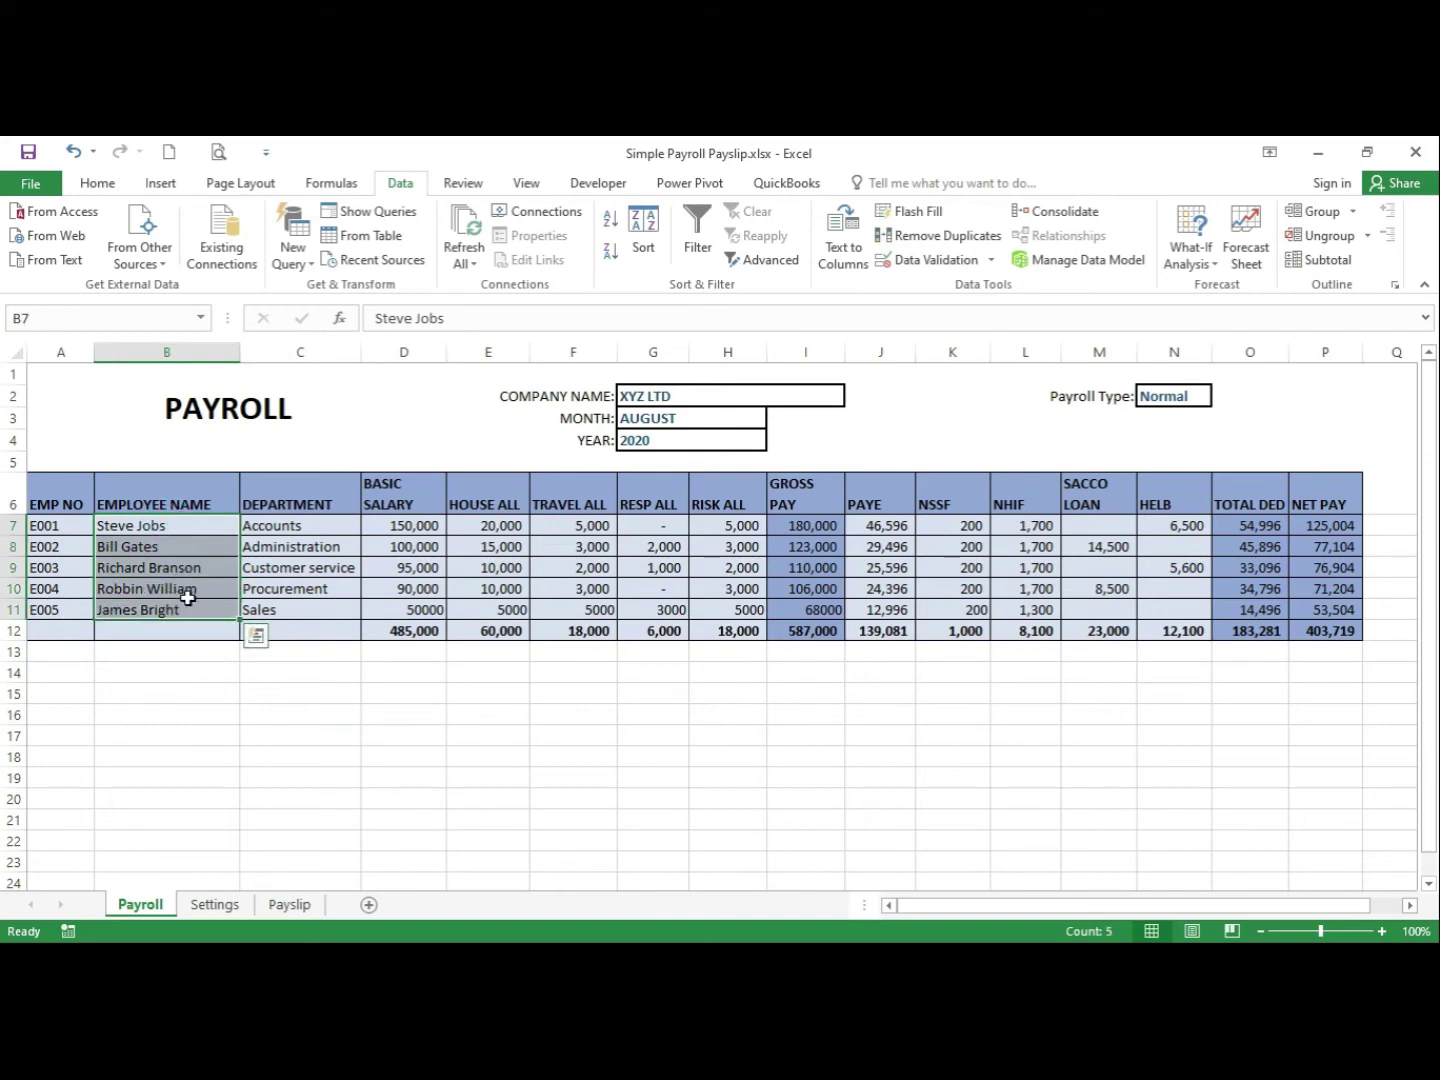
Enter =VLOOKUP(D7,payrolldata,2,FALSE) in the Employee Name cell F7 on the Payslip sheet
click(280, 908)
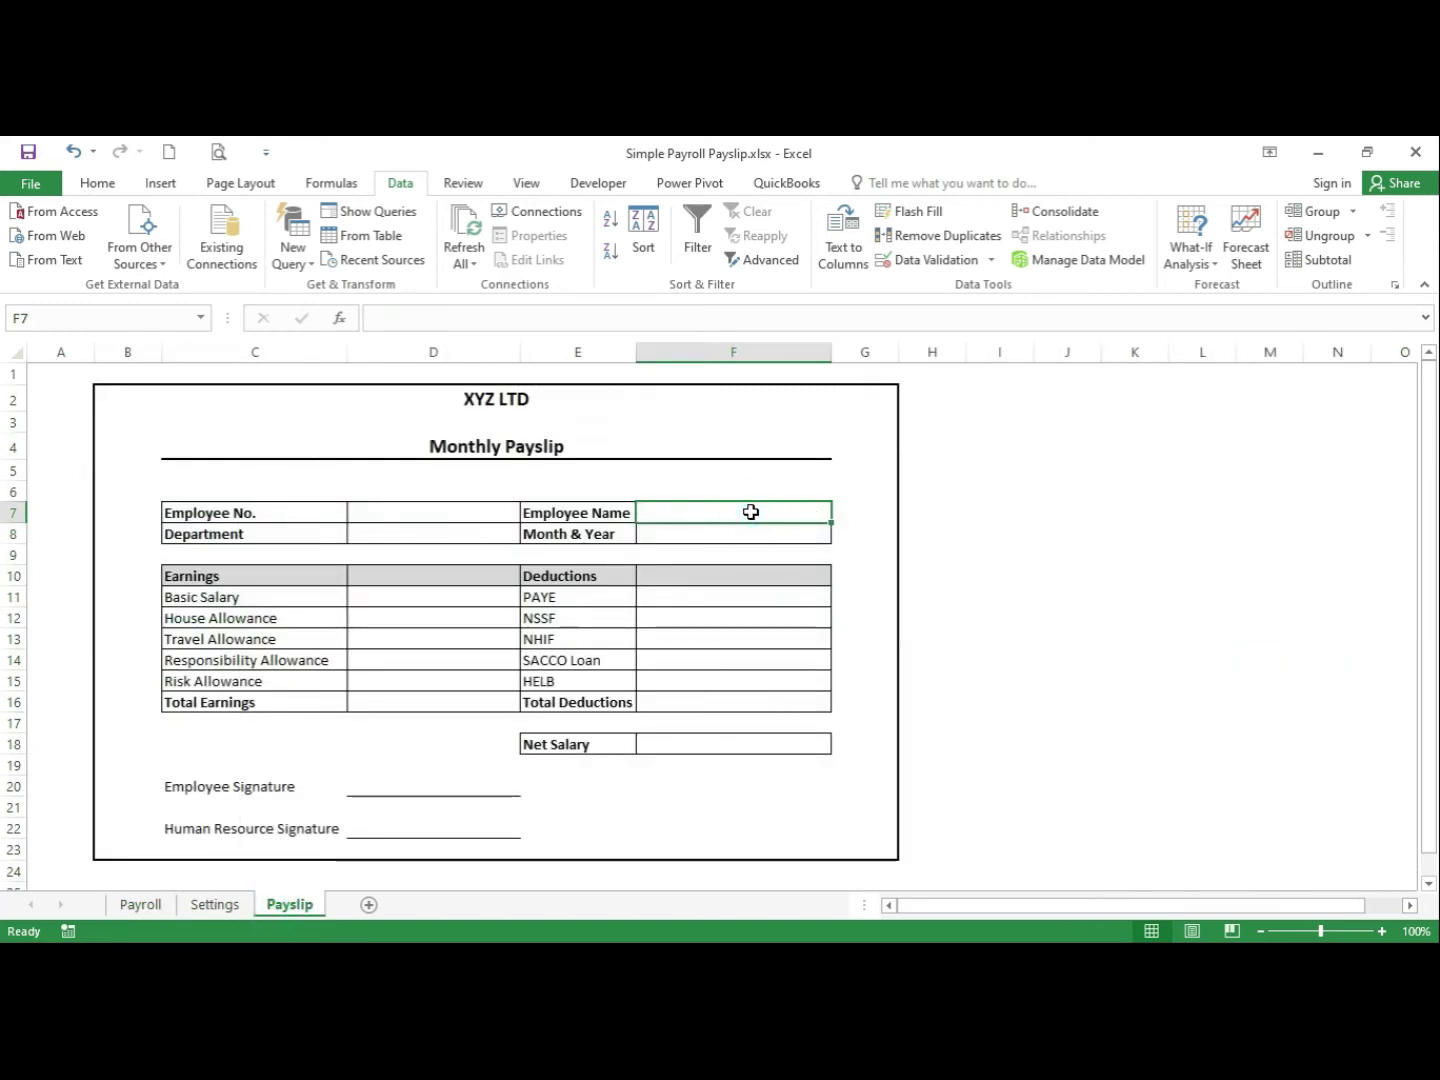
text(=)
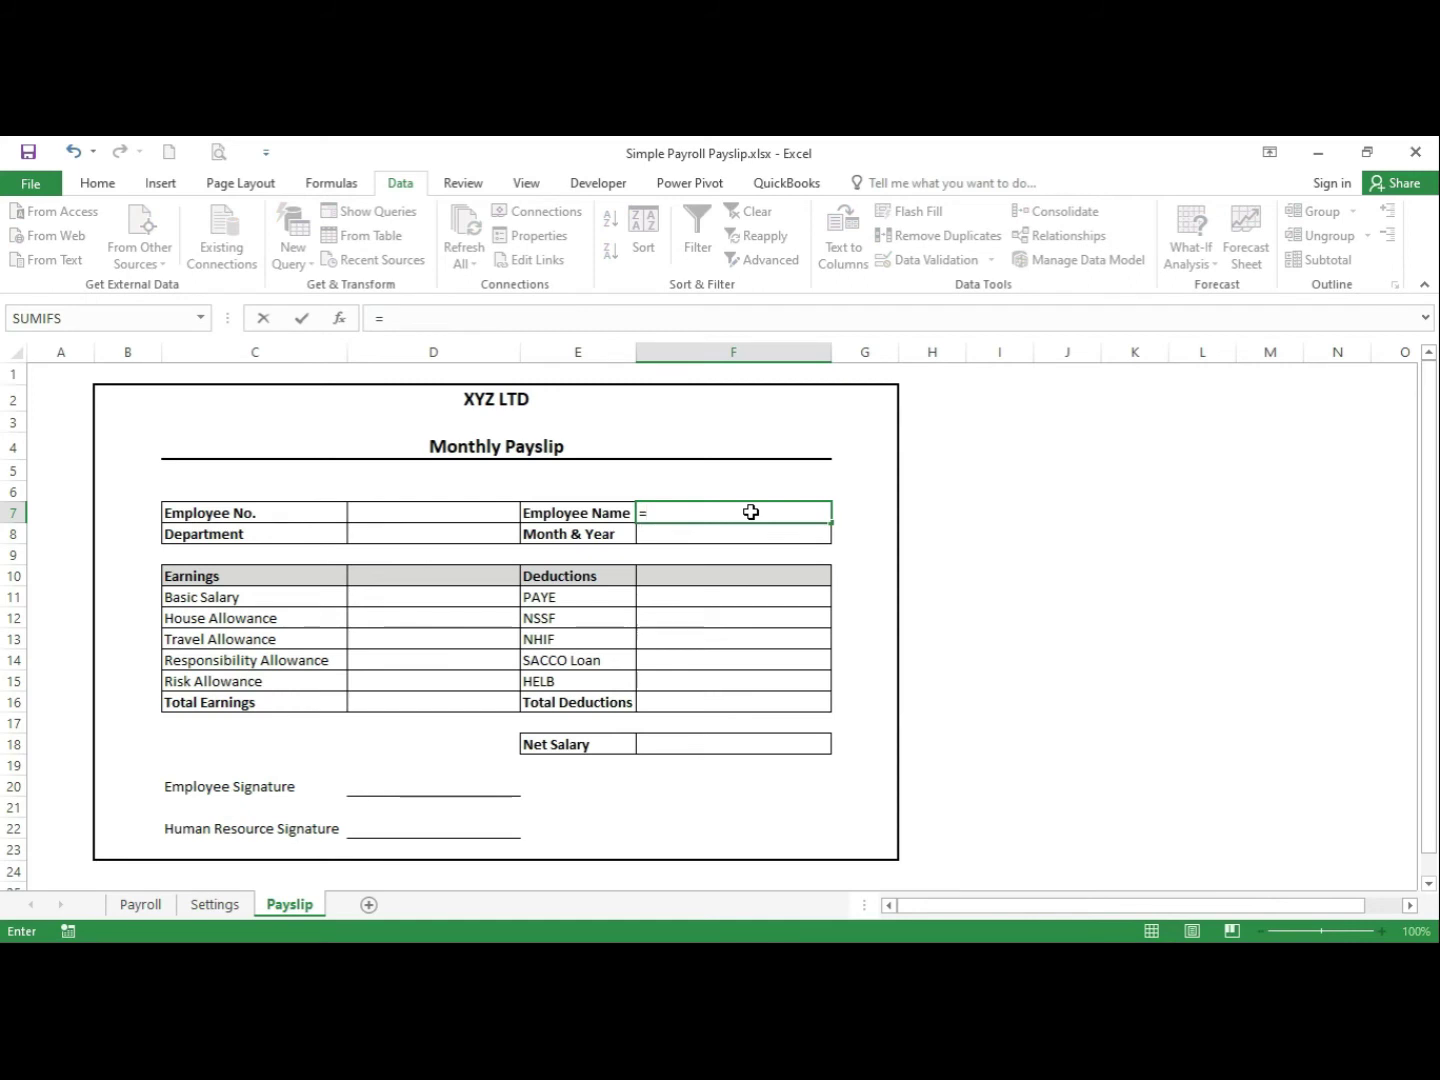
text(vl)
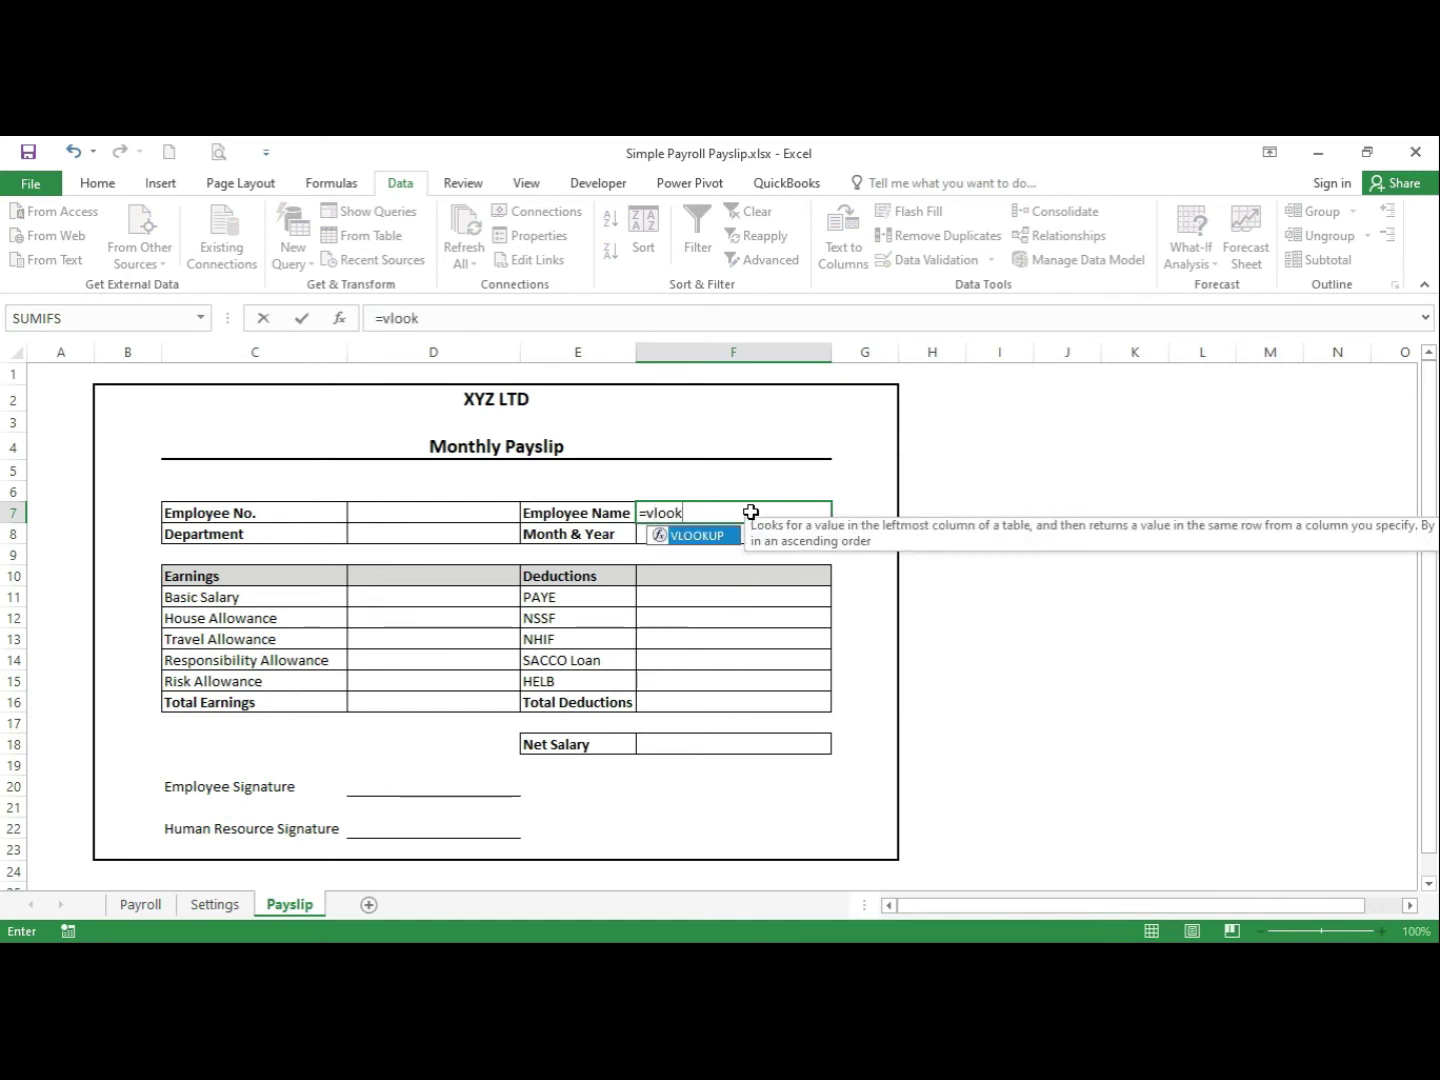
text(ook)
double_click(724, 538)
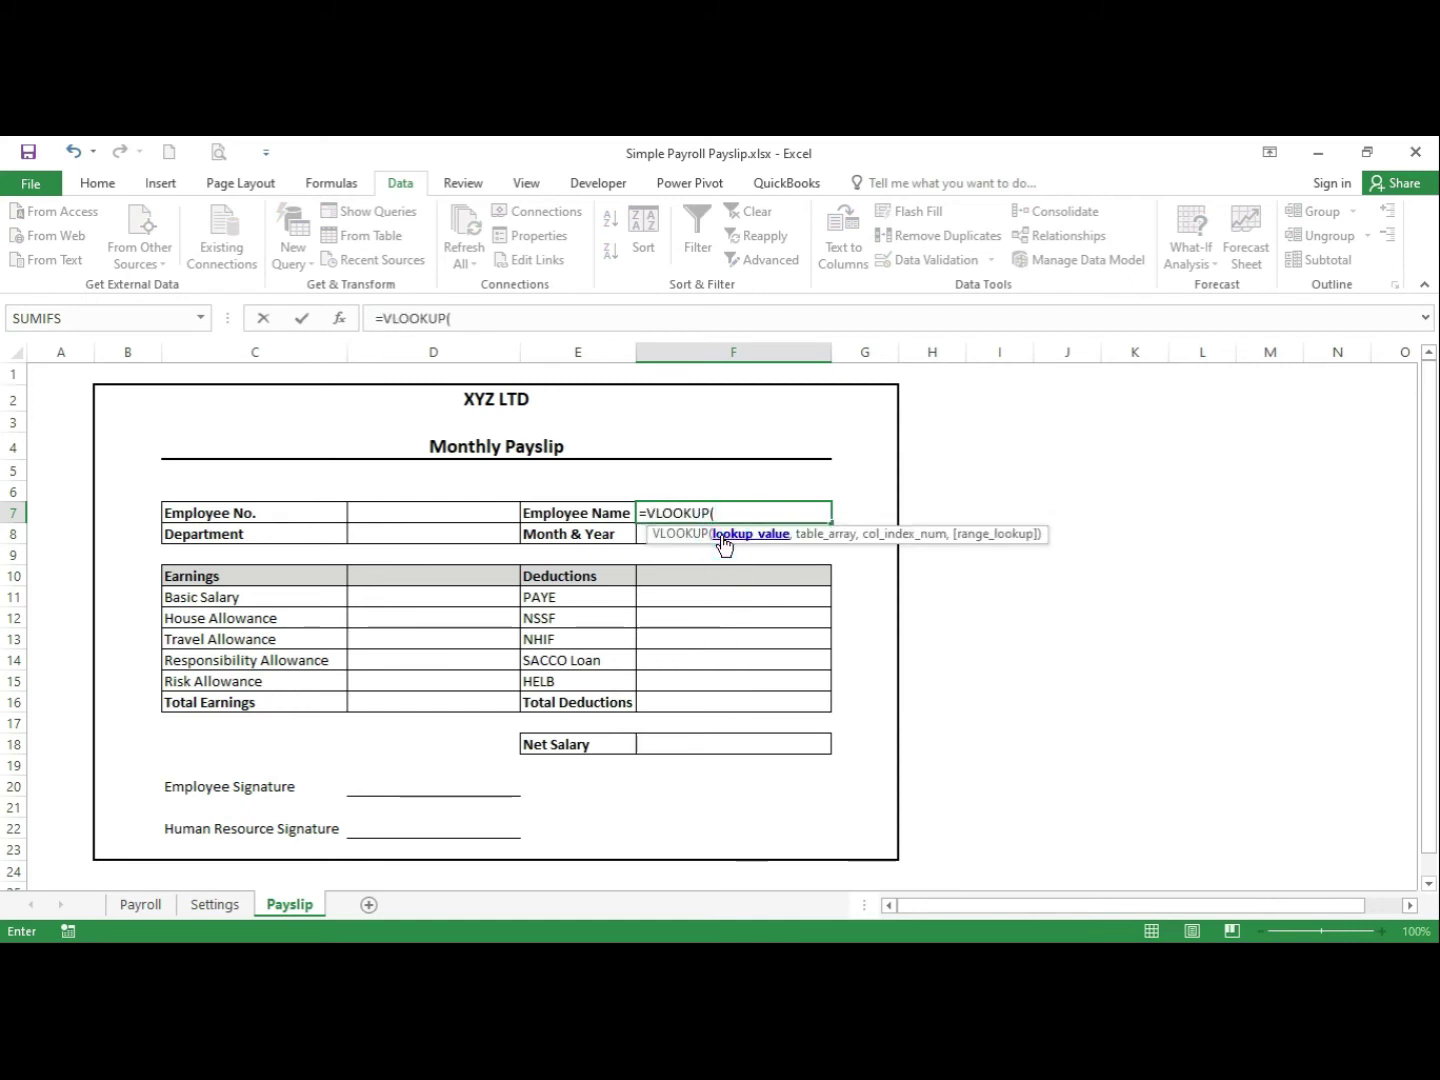
click(462, 513)
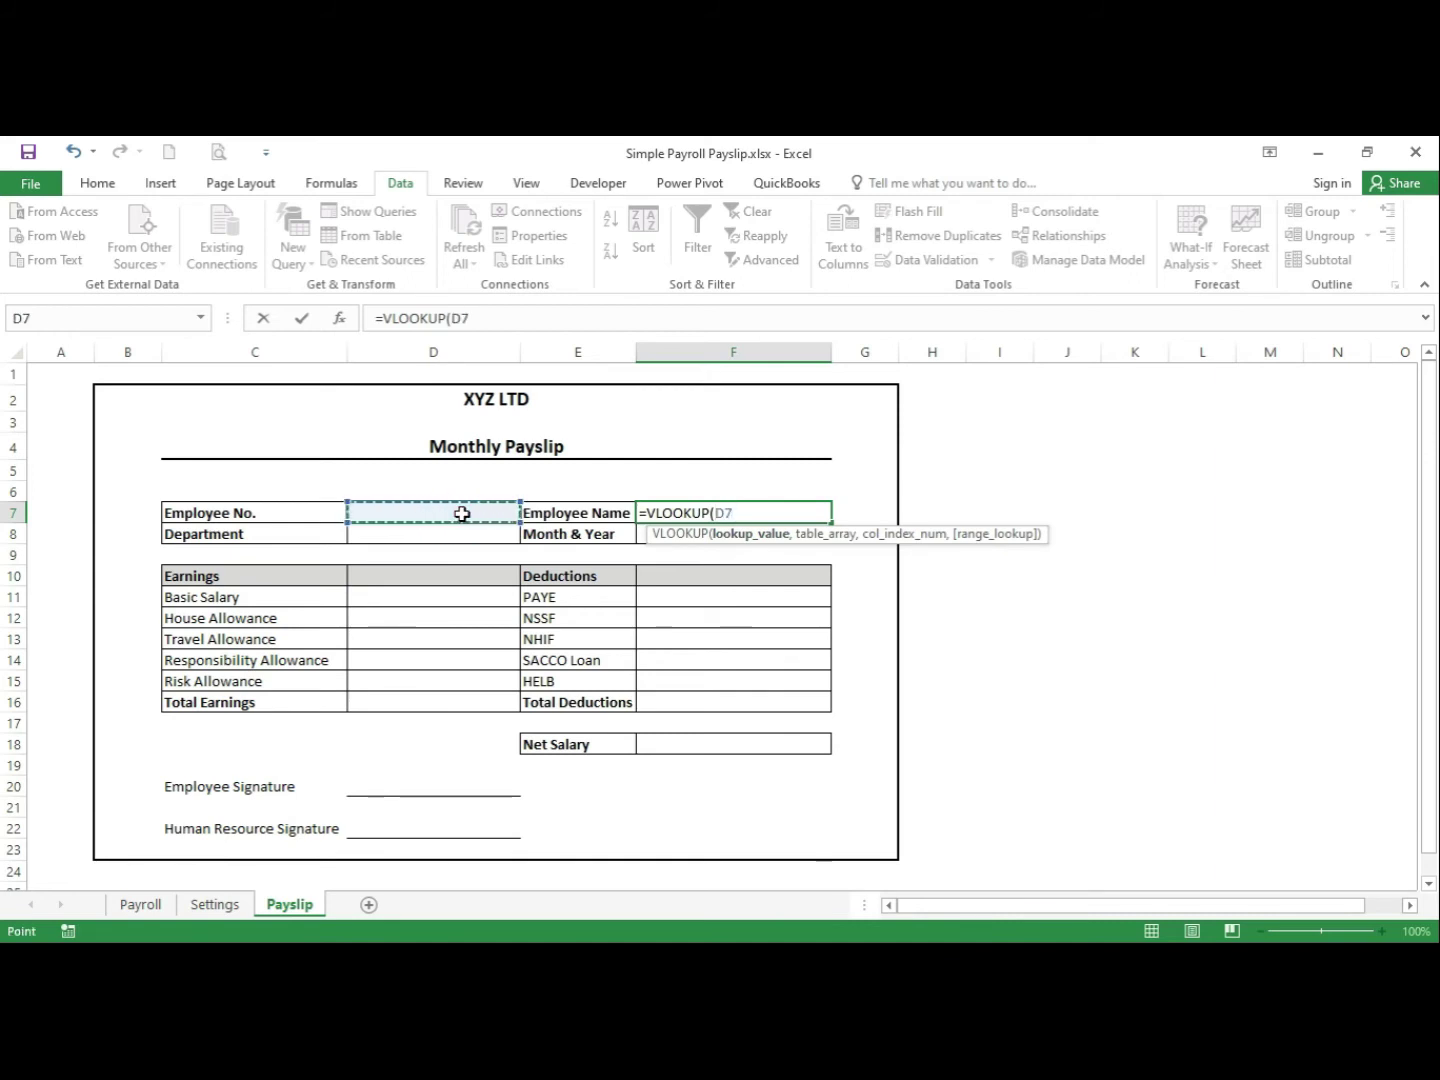
text(,)
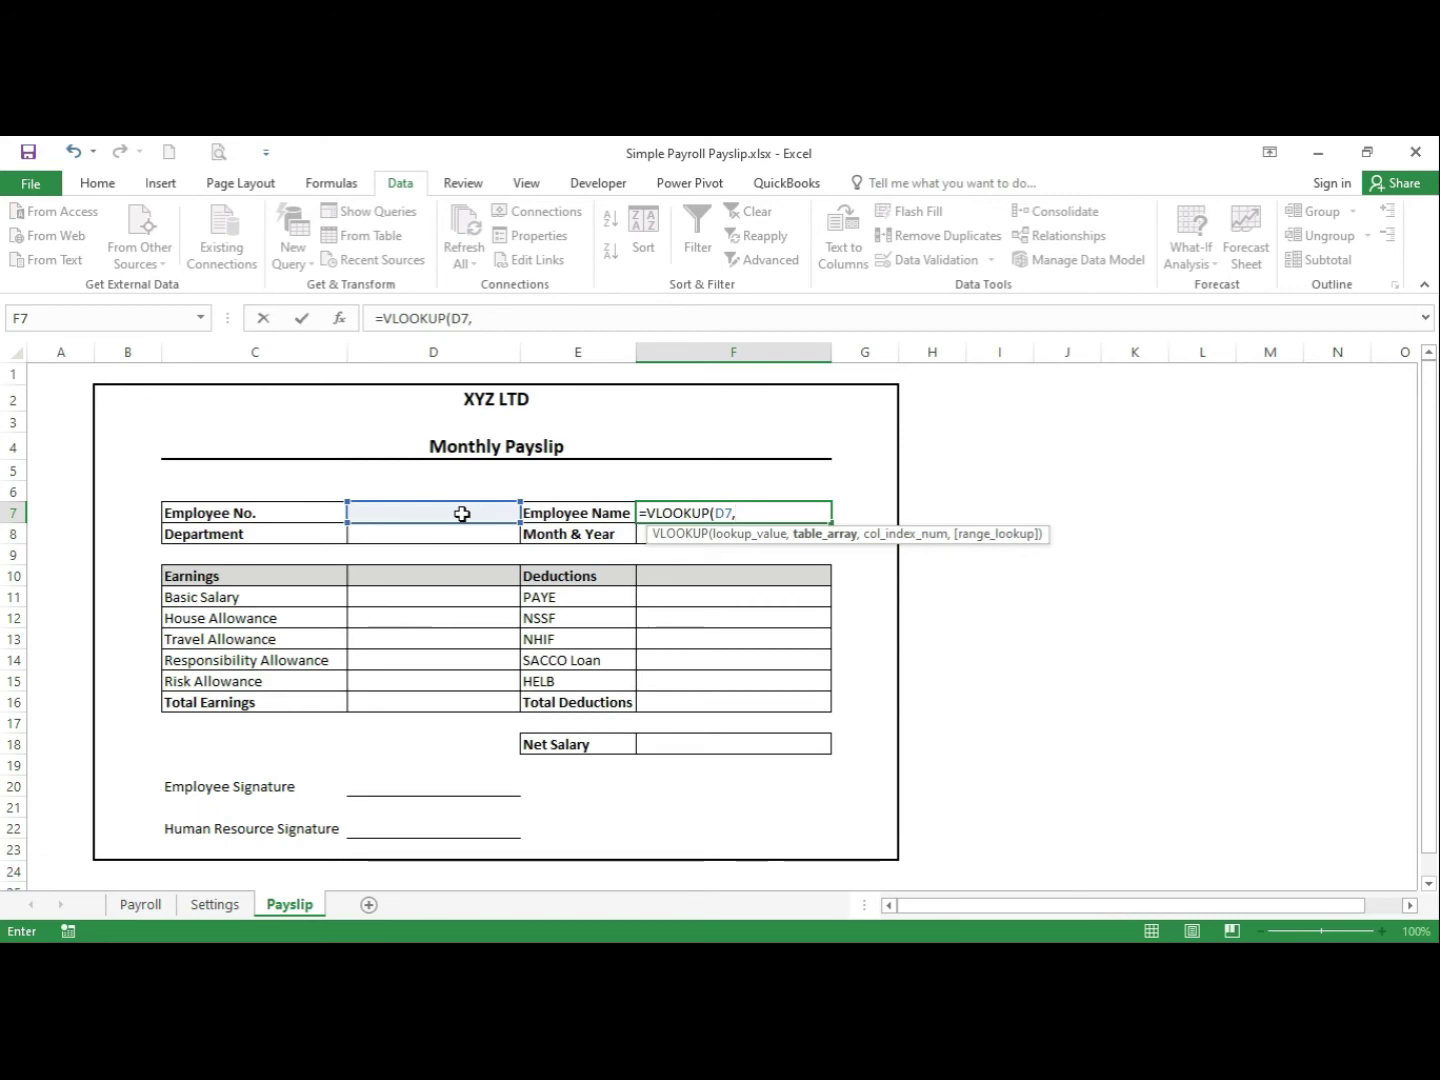
text(payr)
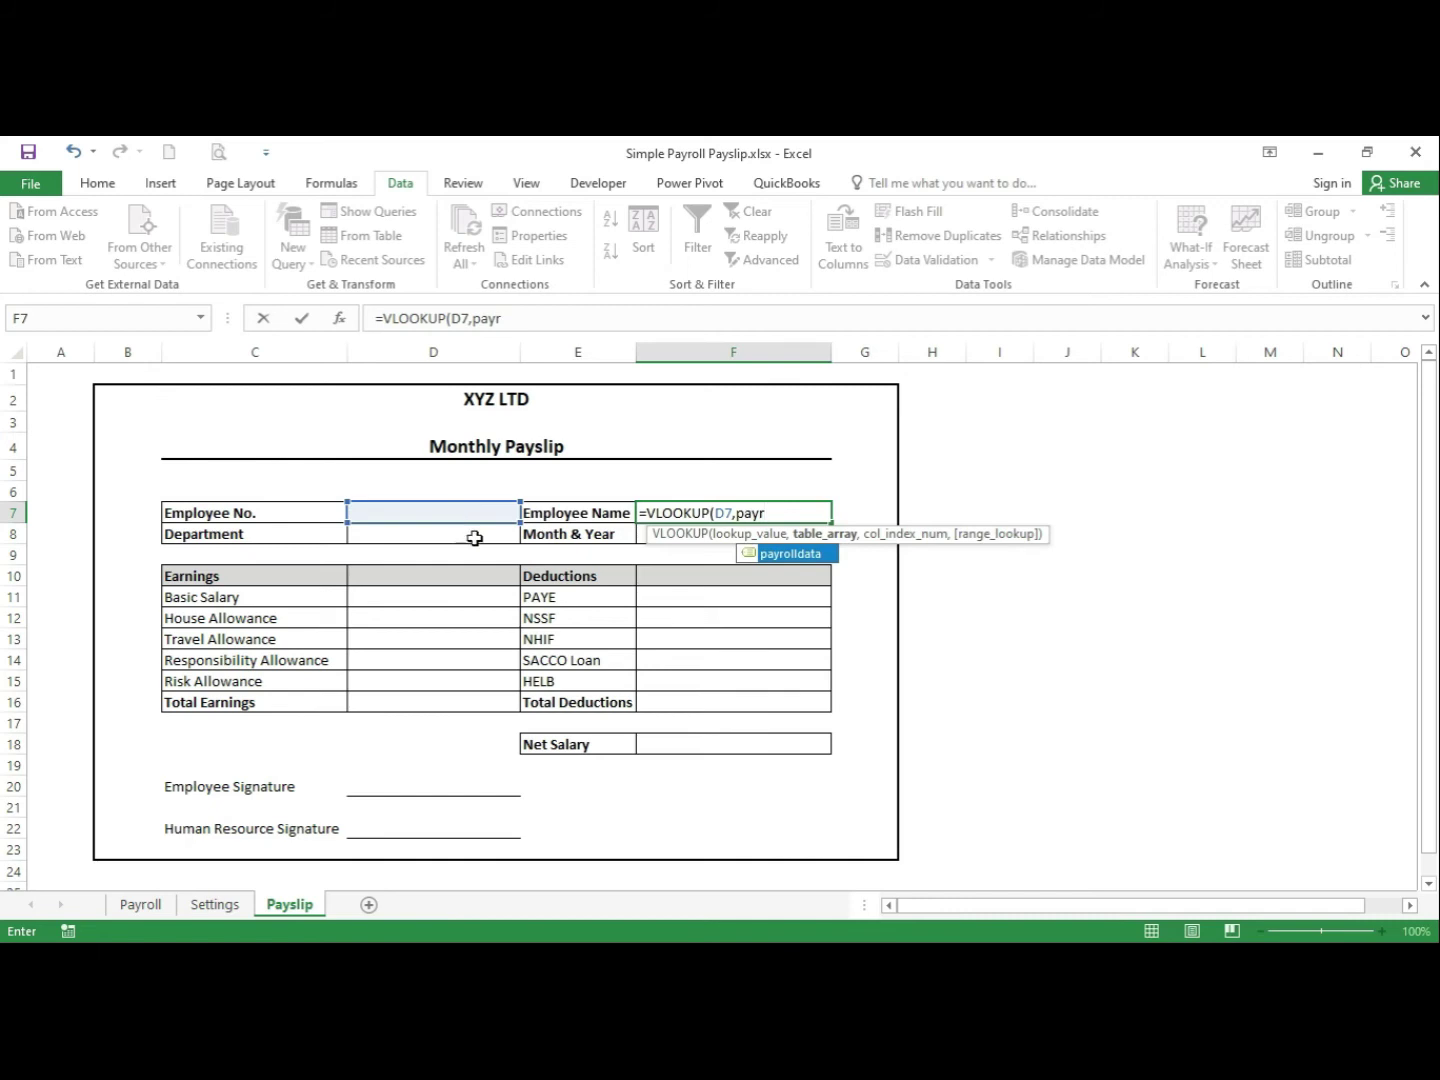
double_click(777, 556)
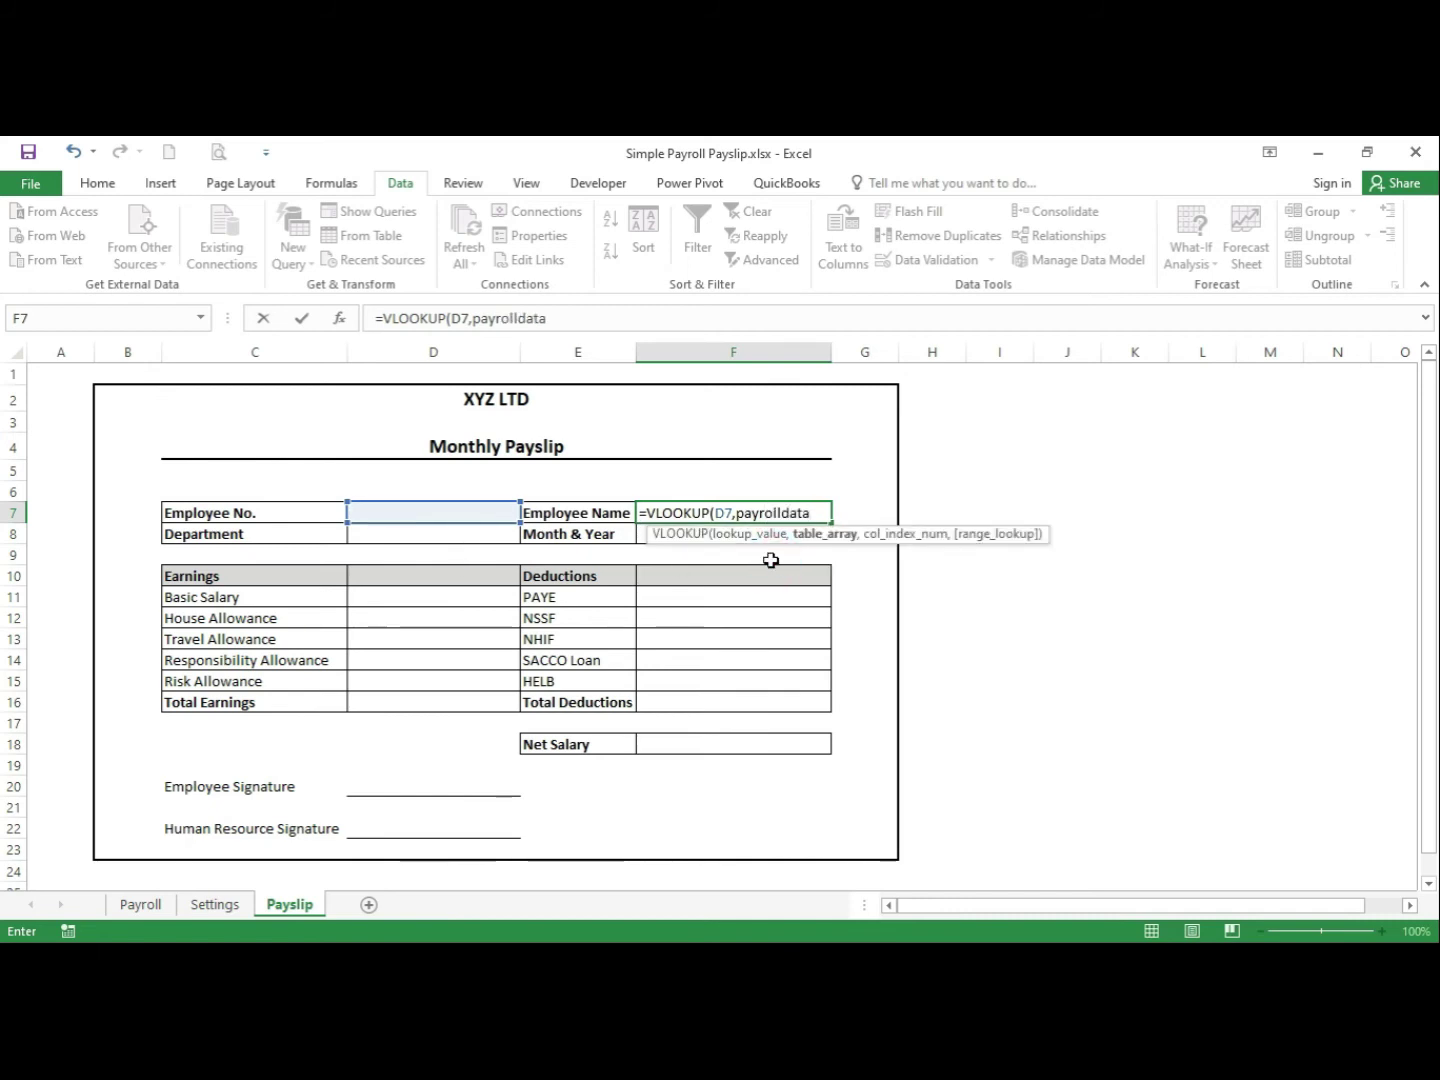
text(,)
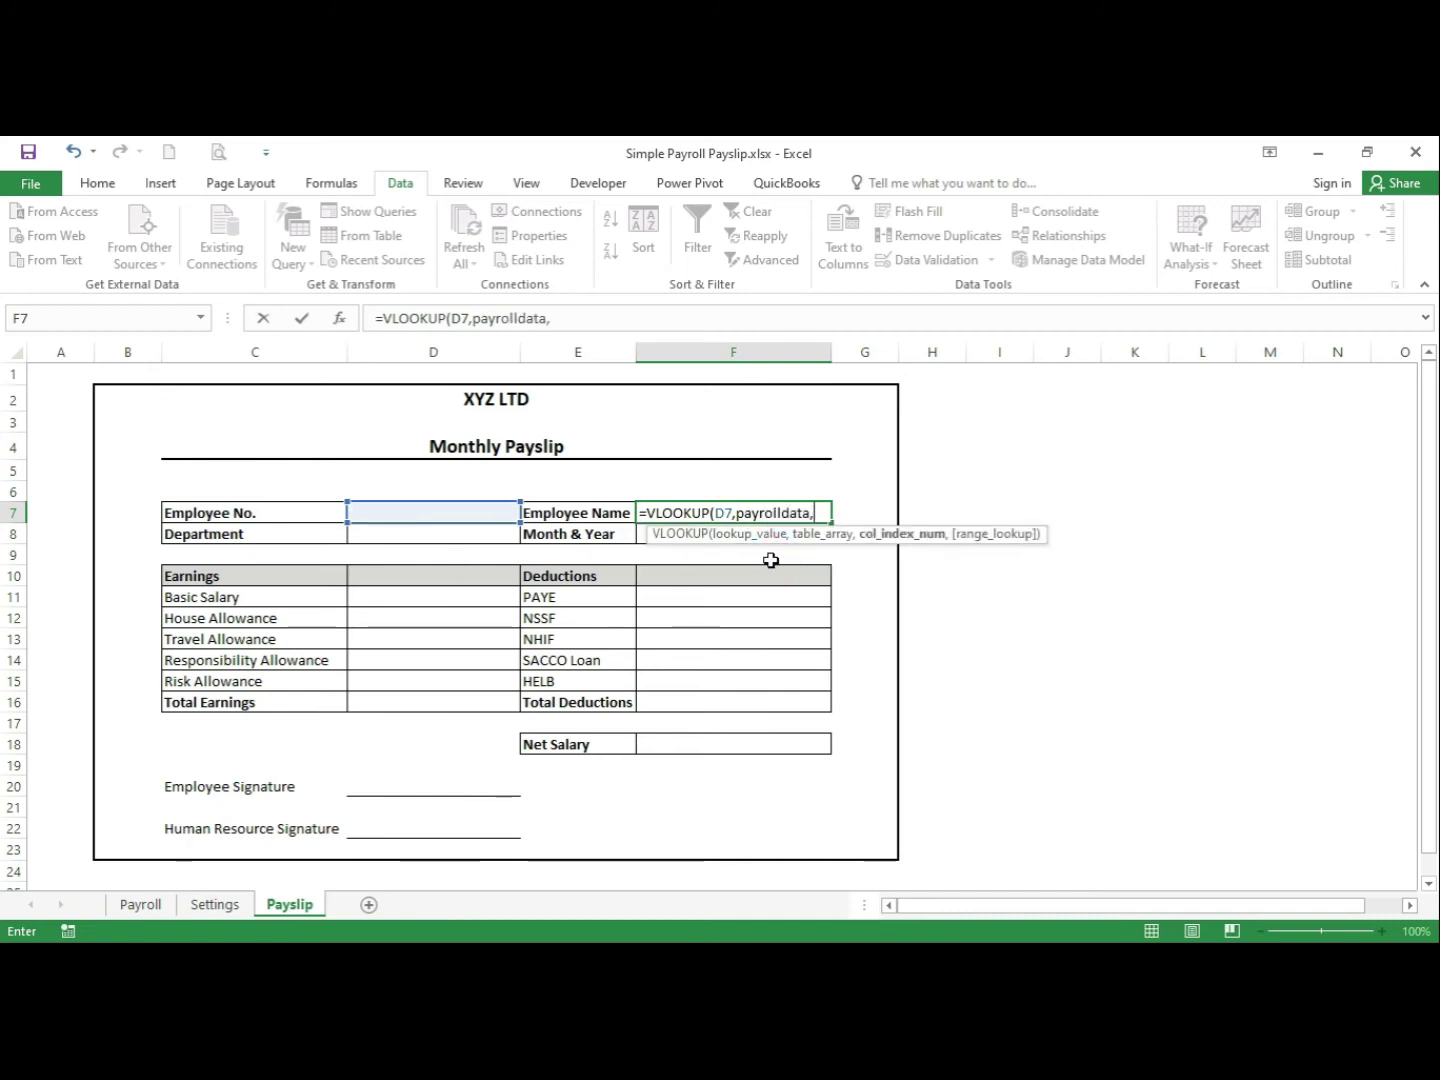
text(2,)
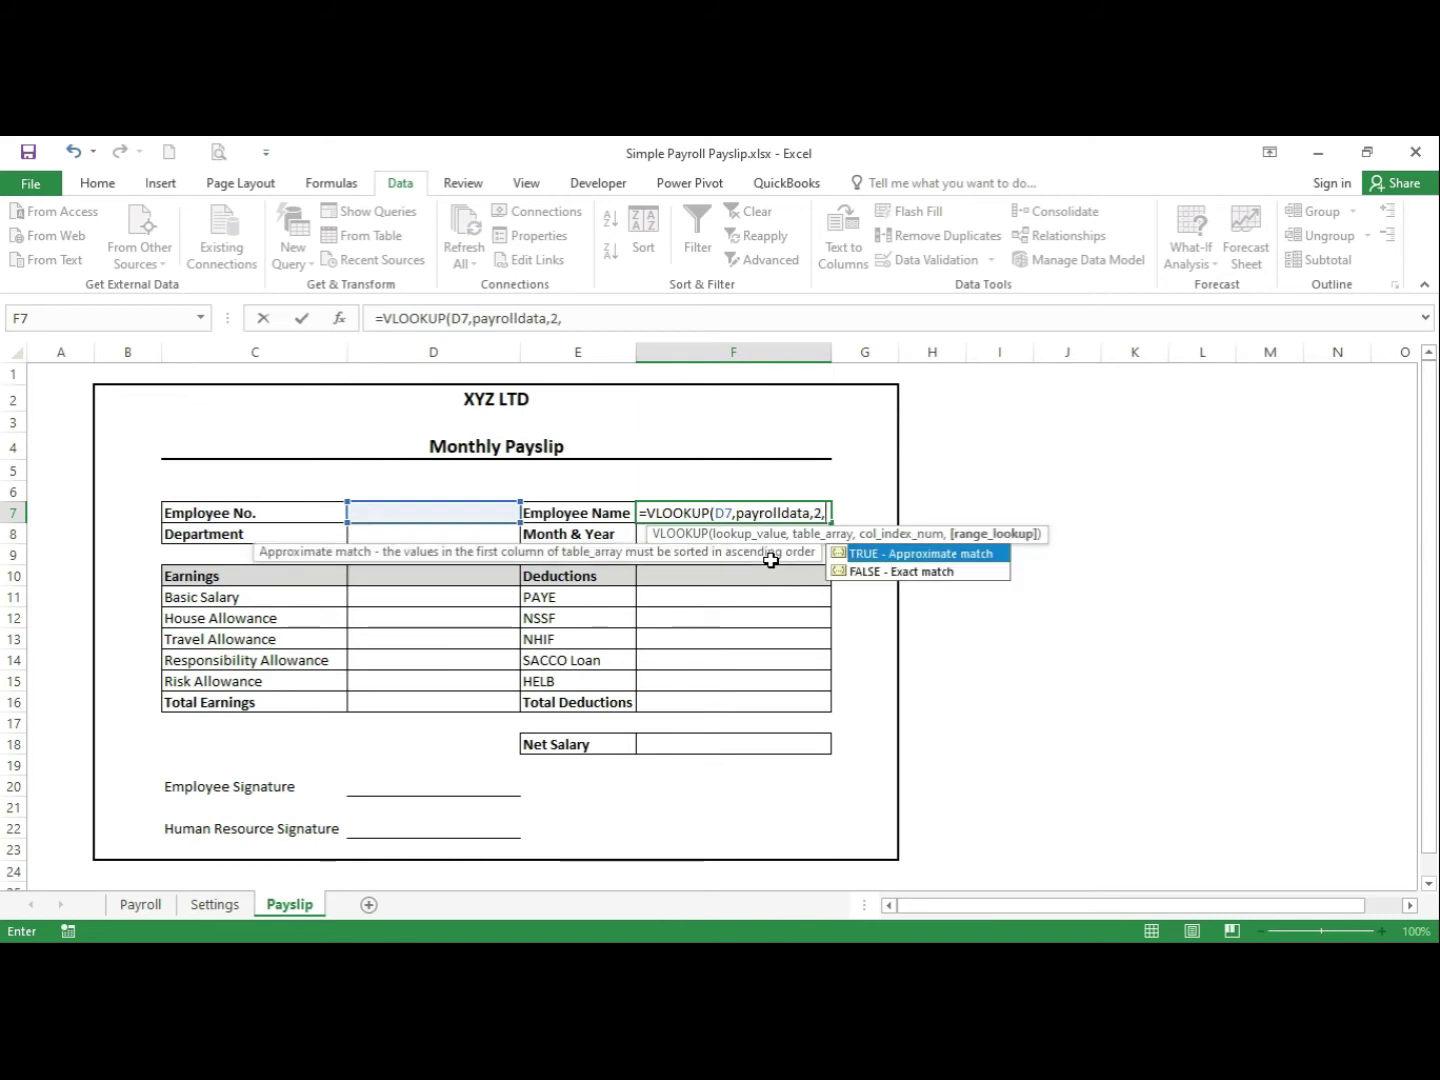
click(931, 573)
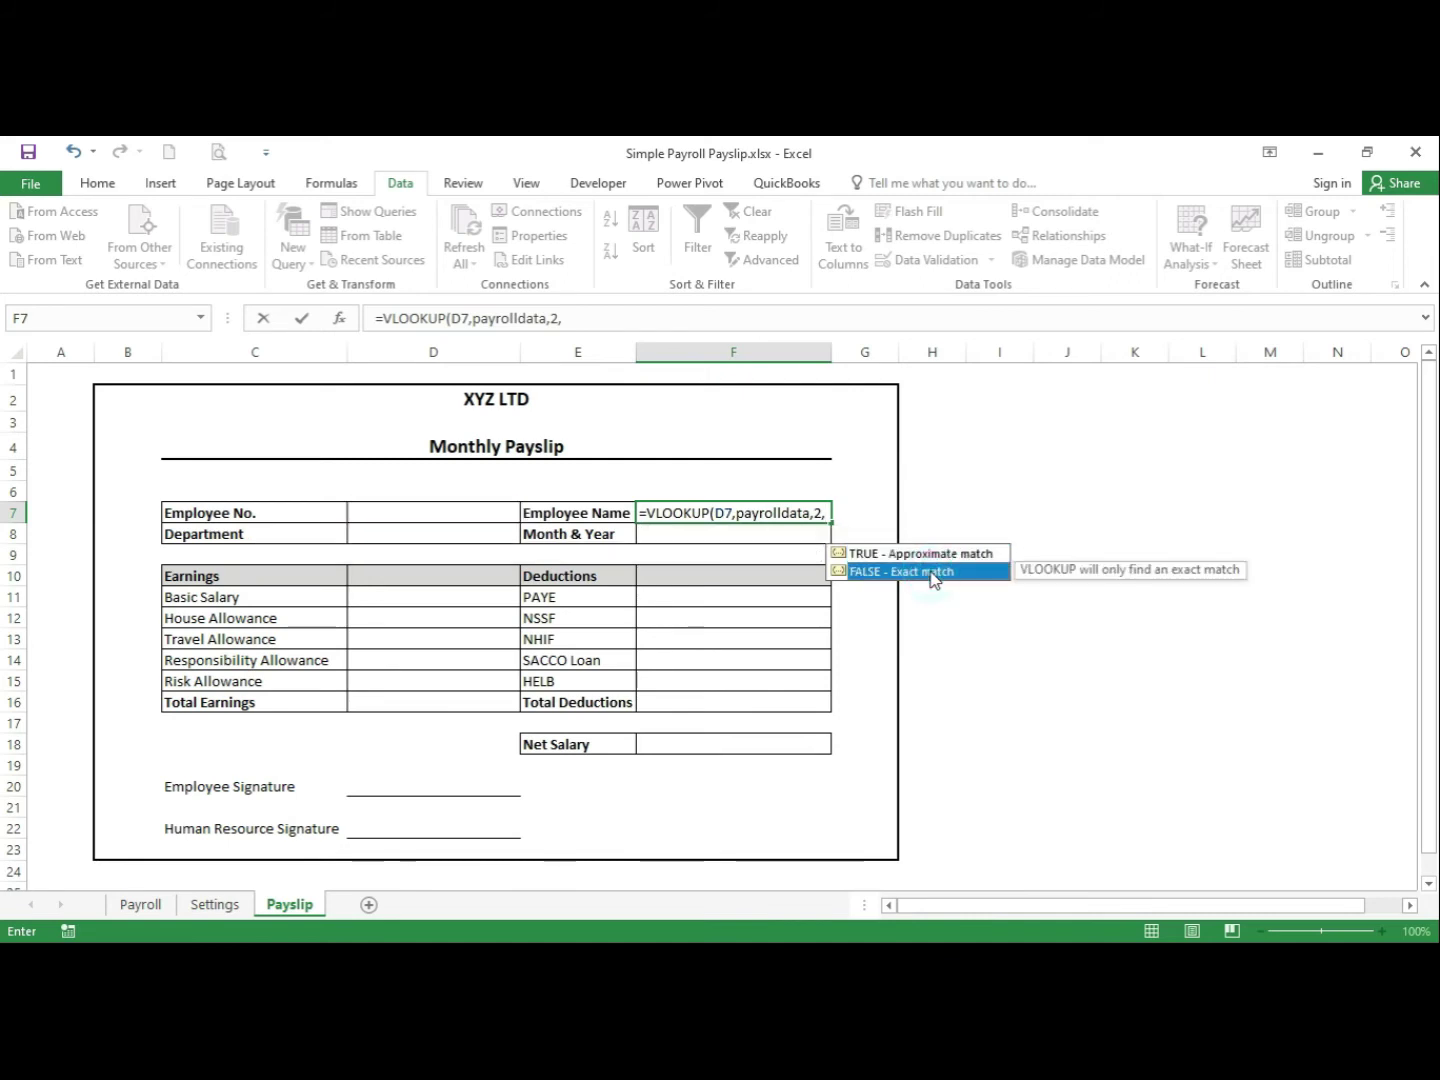
double_click(932, 574)
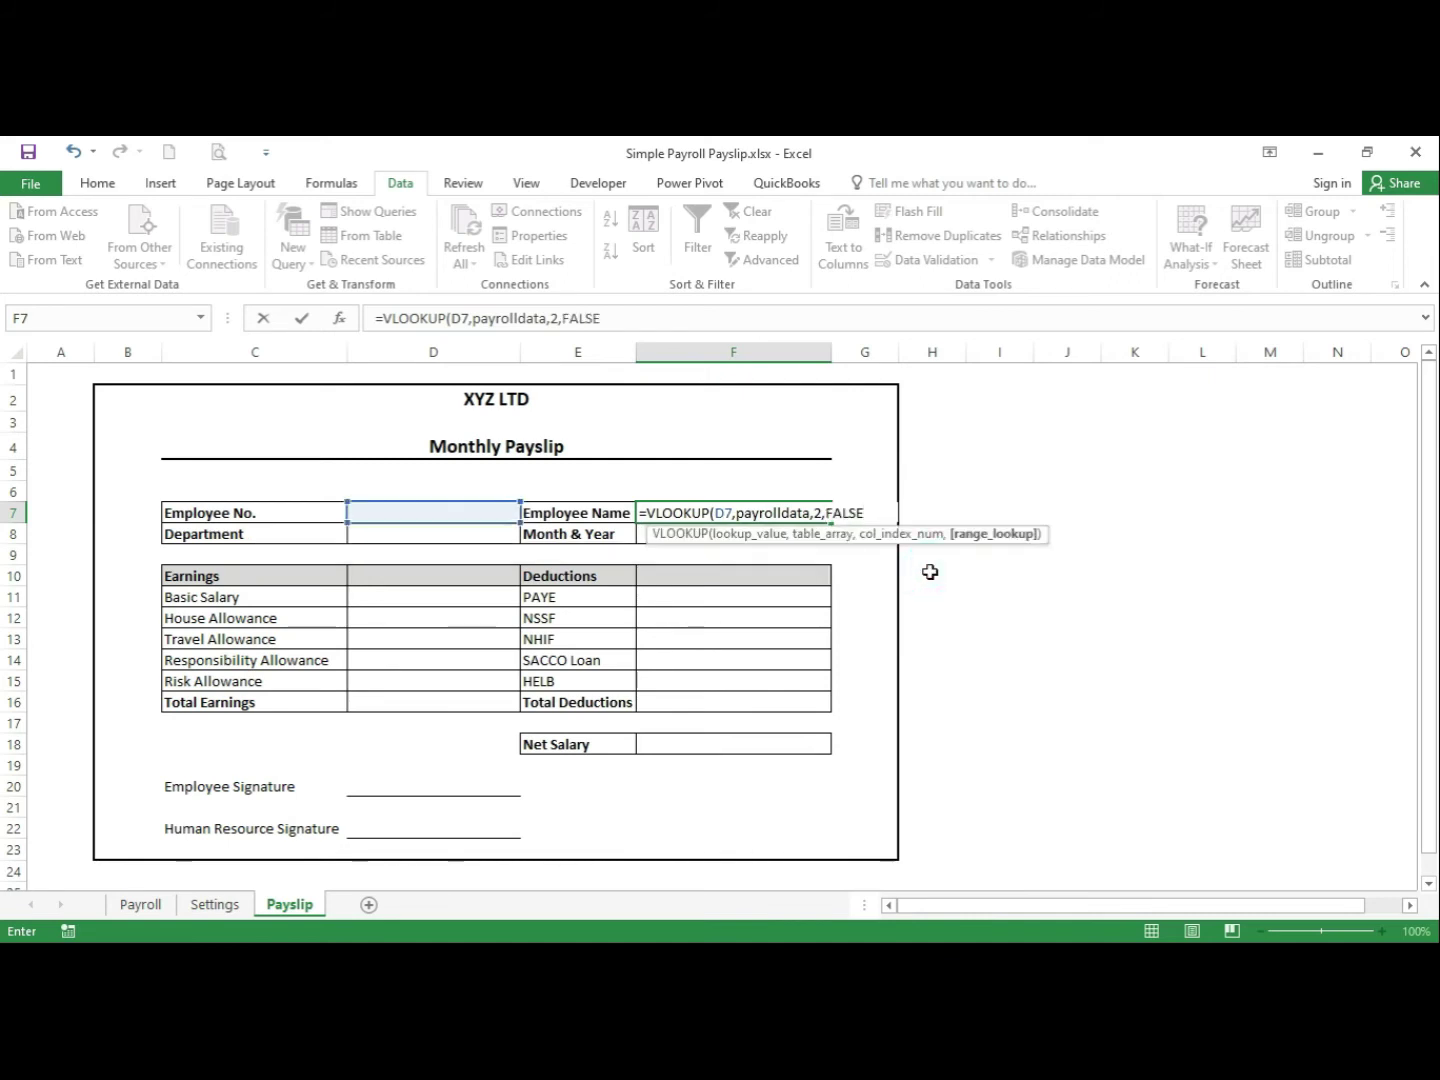
text())
key(Return)
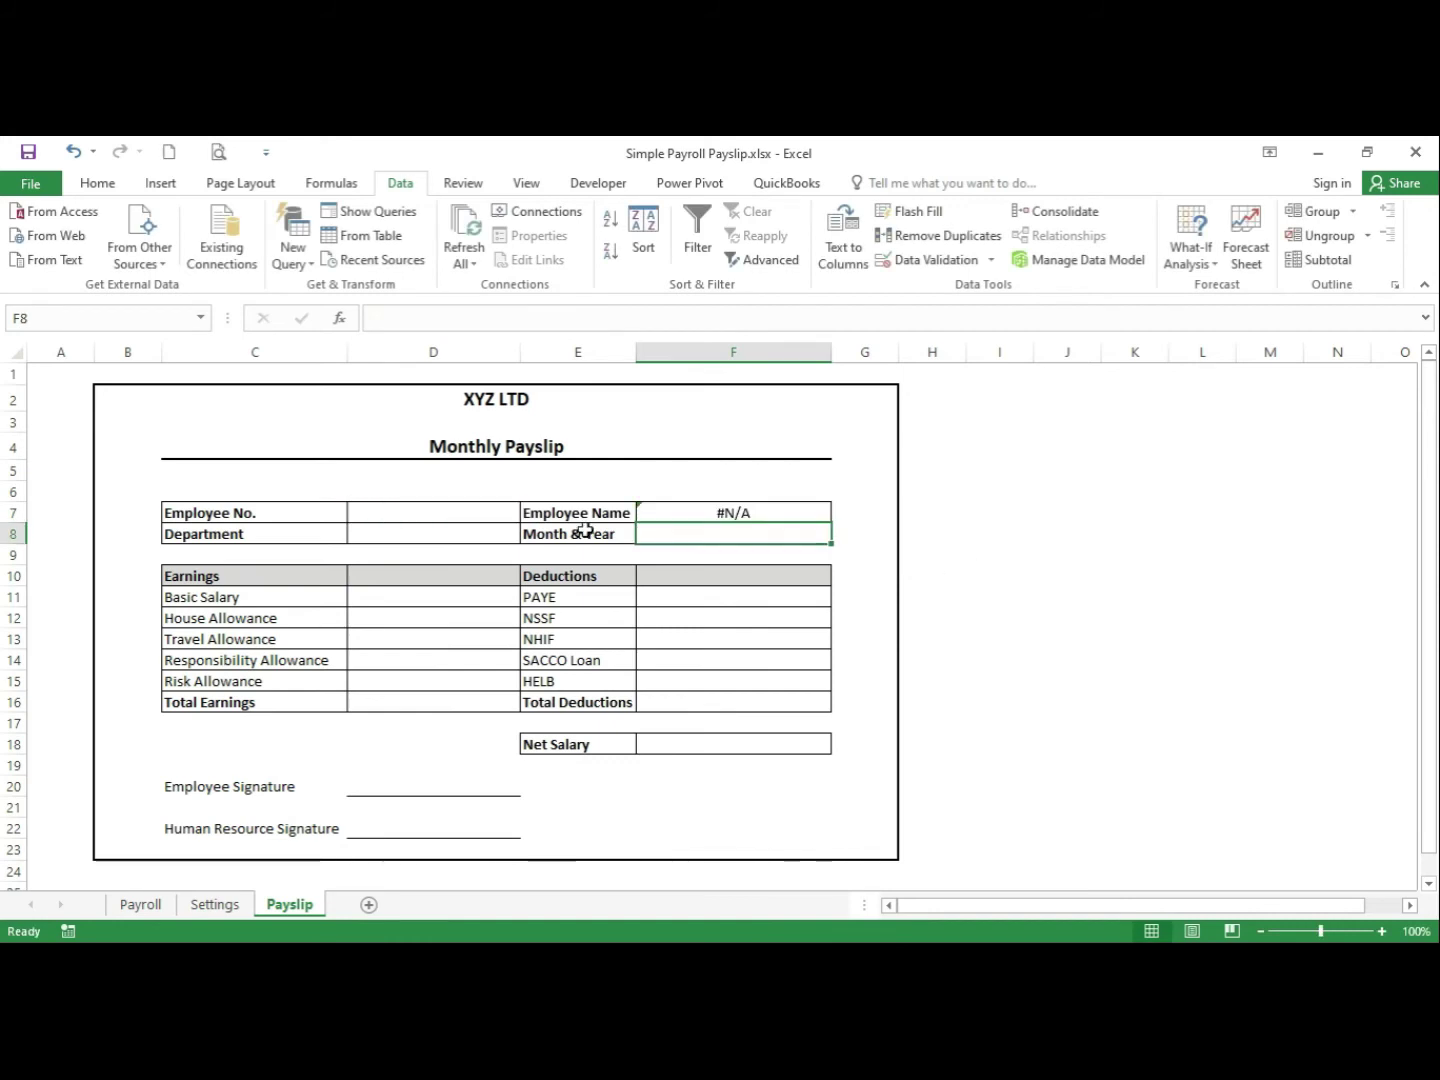
Test the Employee Name lookup by choosing E001 in the Employee No. cell D7 and checking F7
click(740, 509)
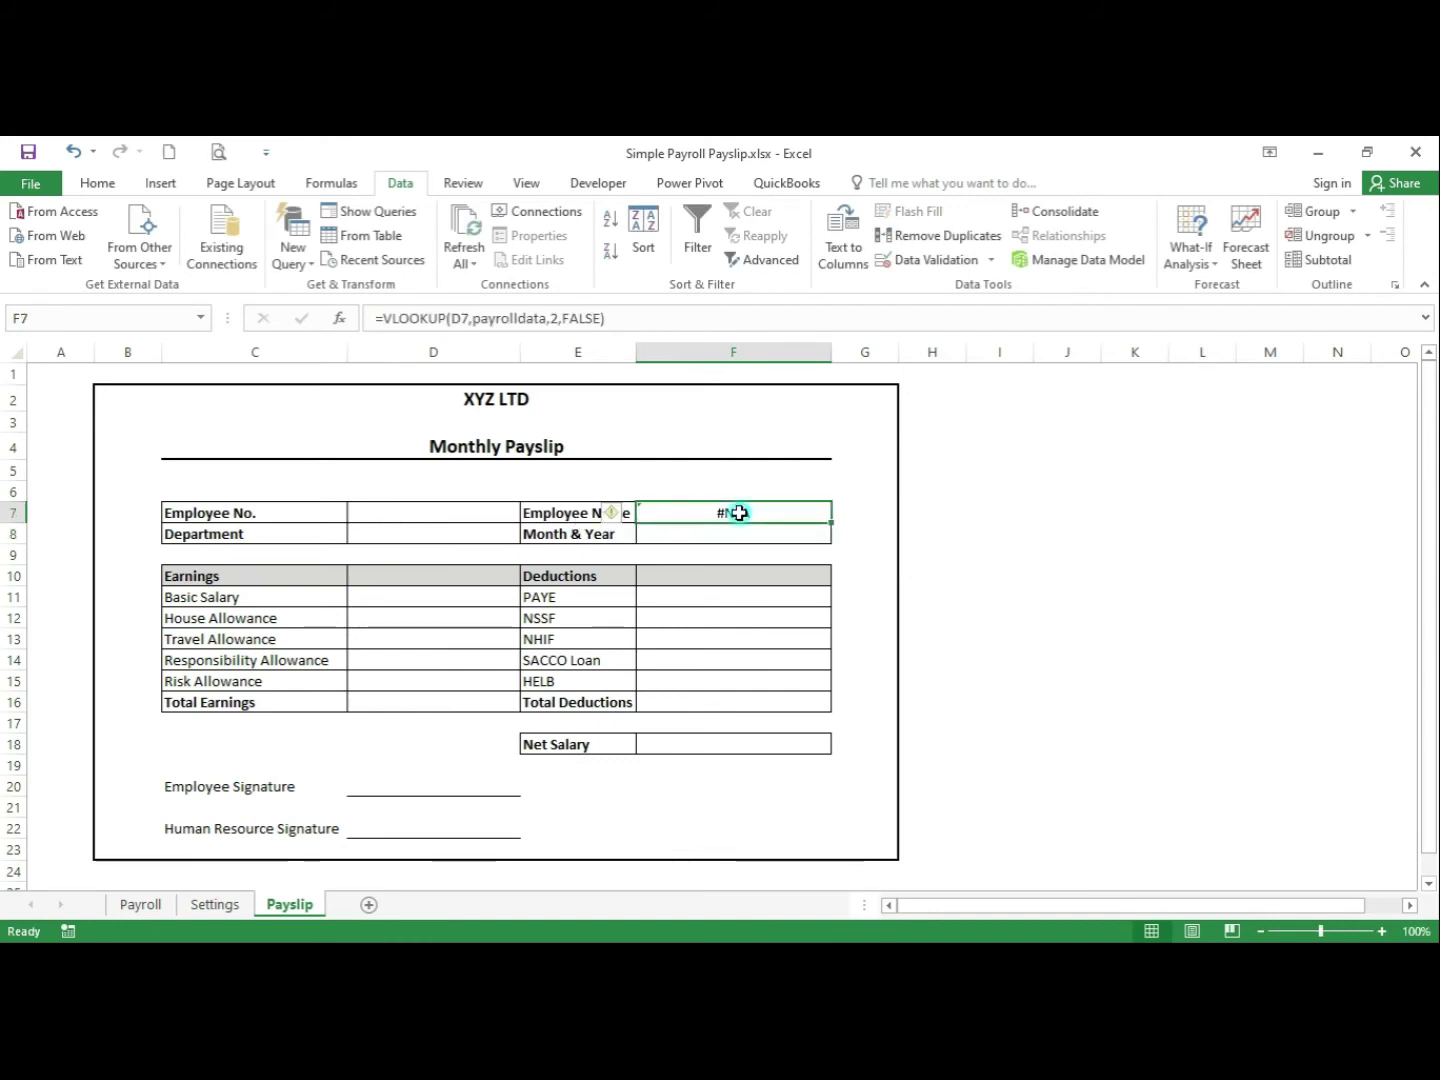
click(433, 511)
click(712, 508)
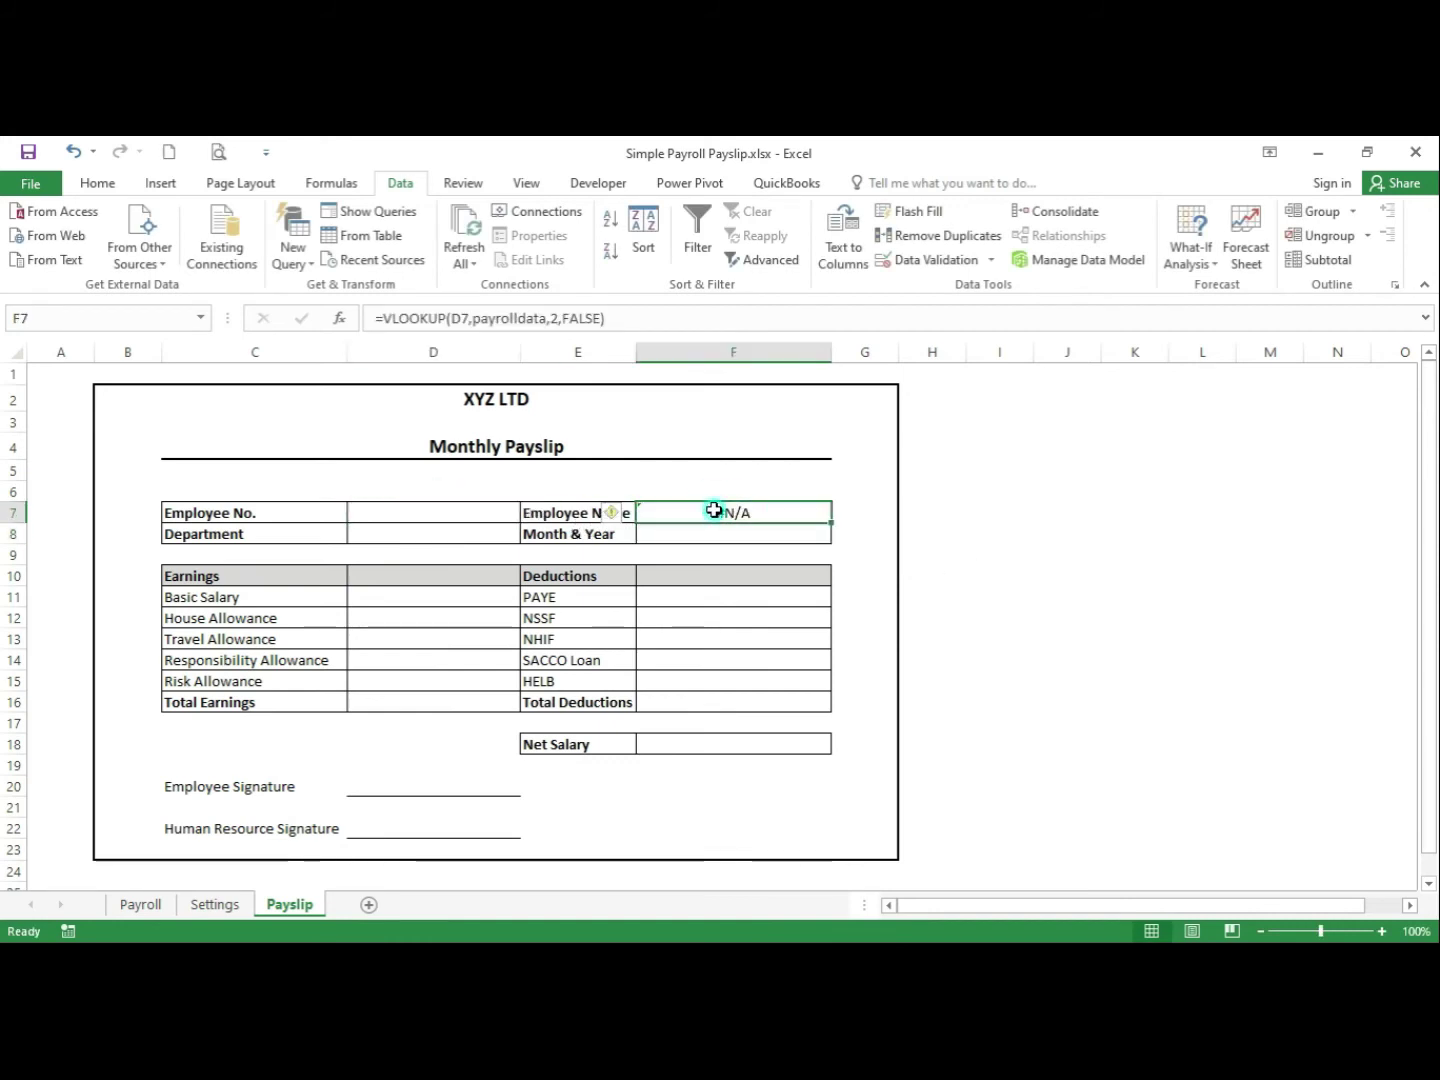
click(482, 510)
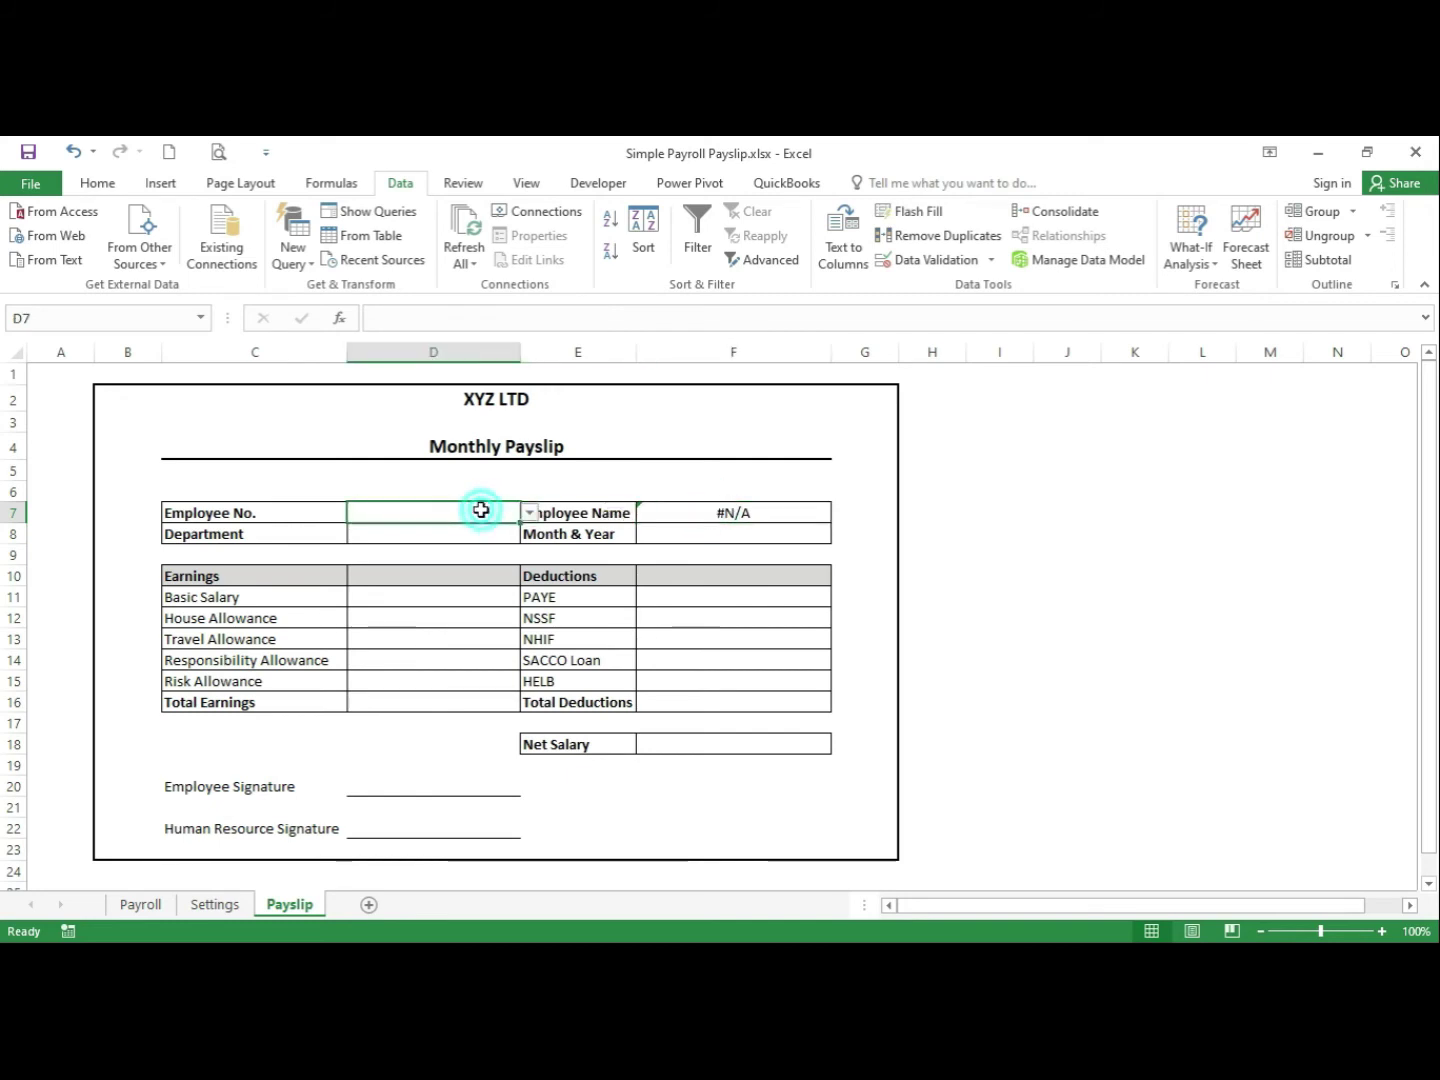
click(531, 513)
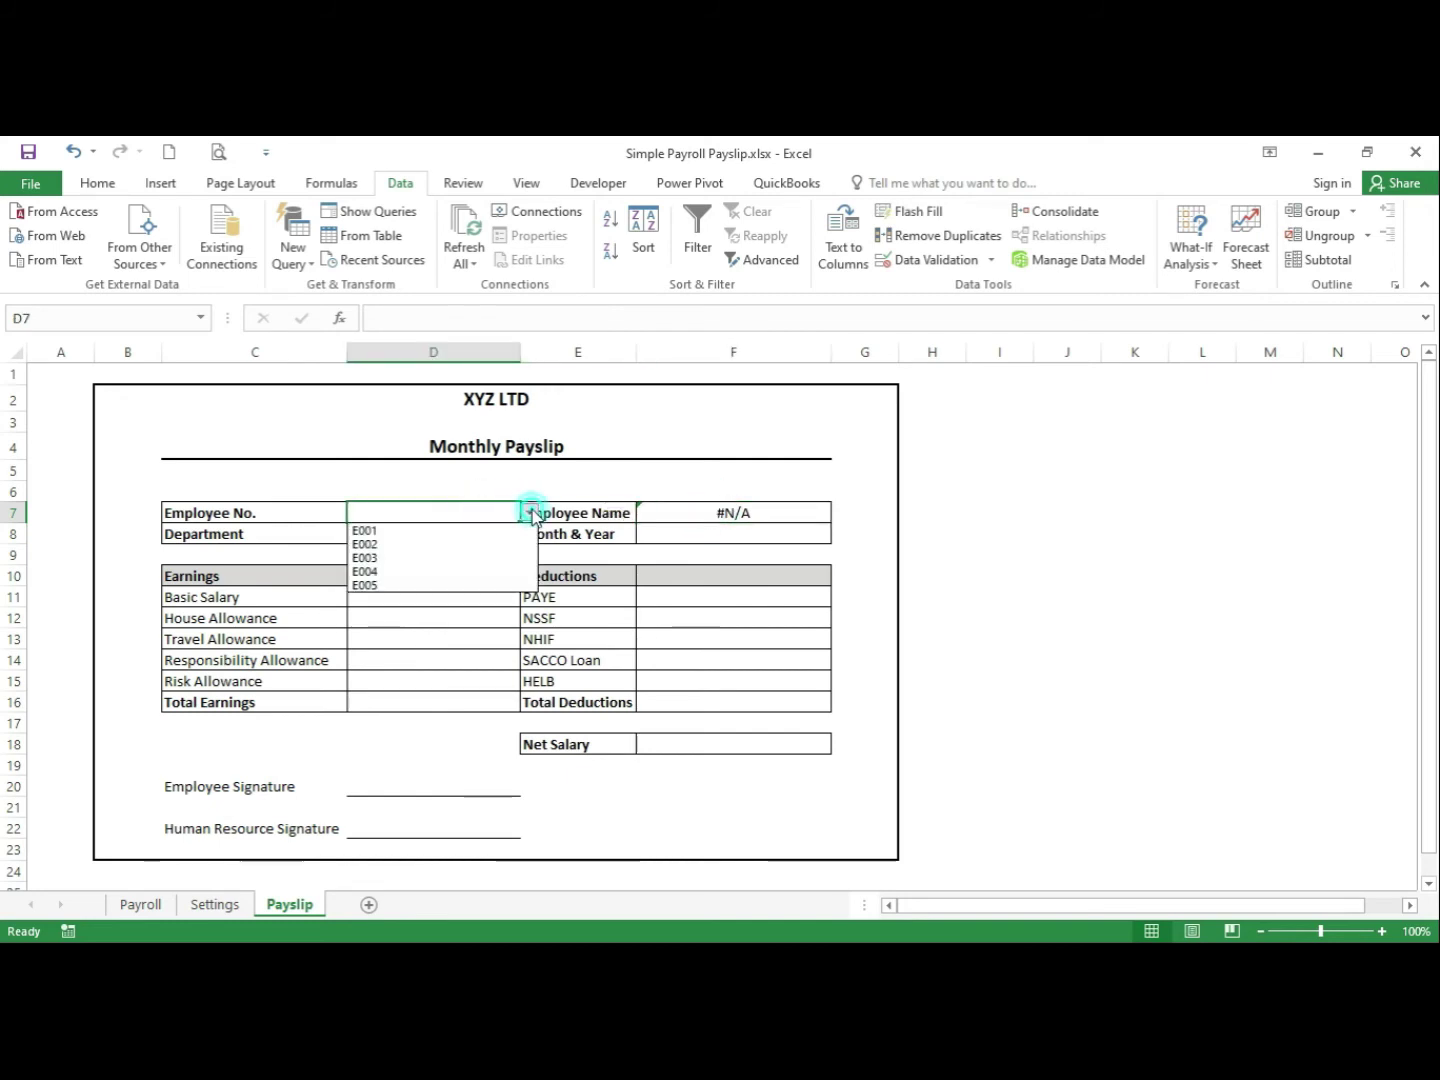
click(470, 531)
click(679, 517)
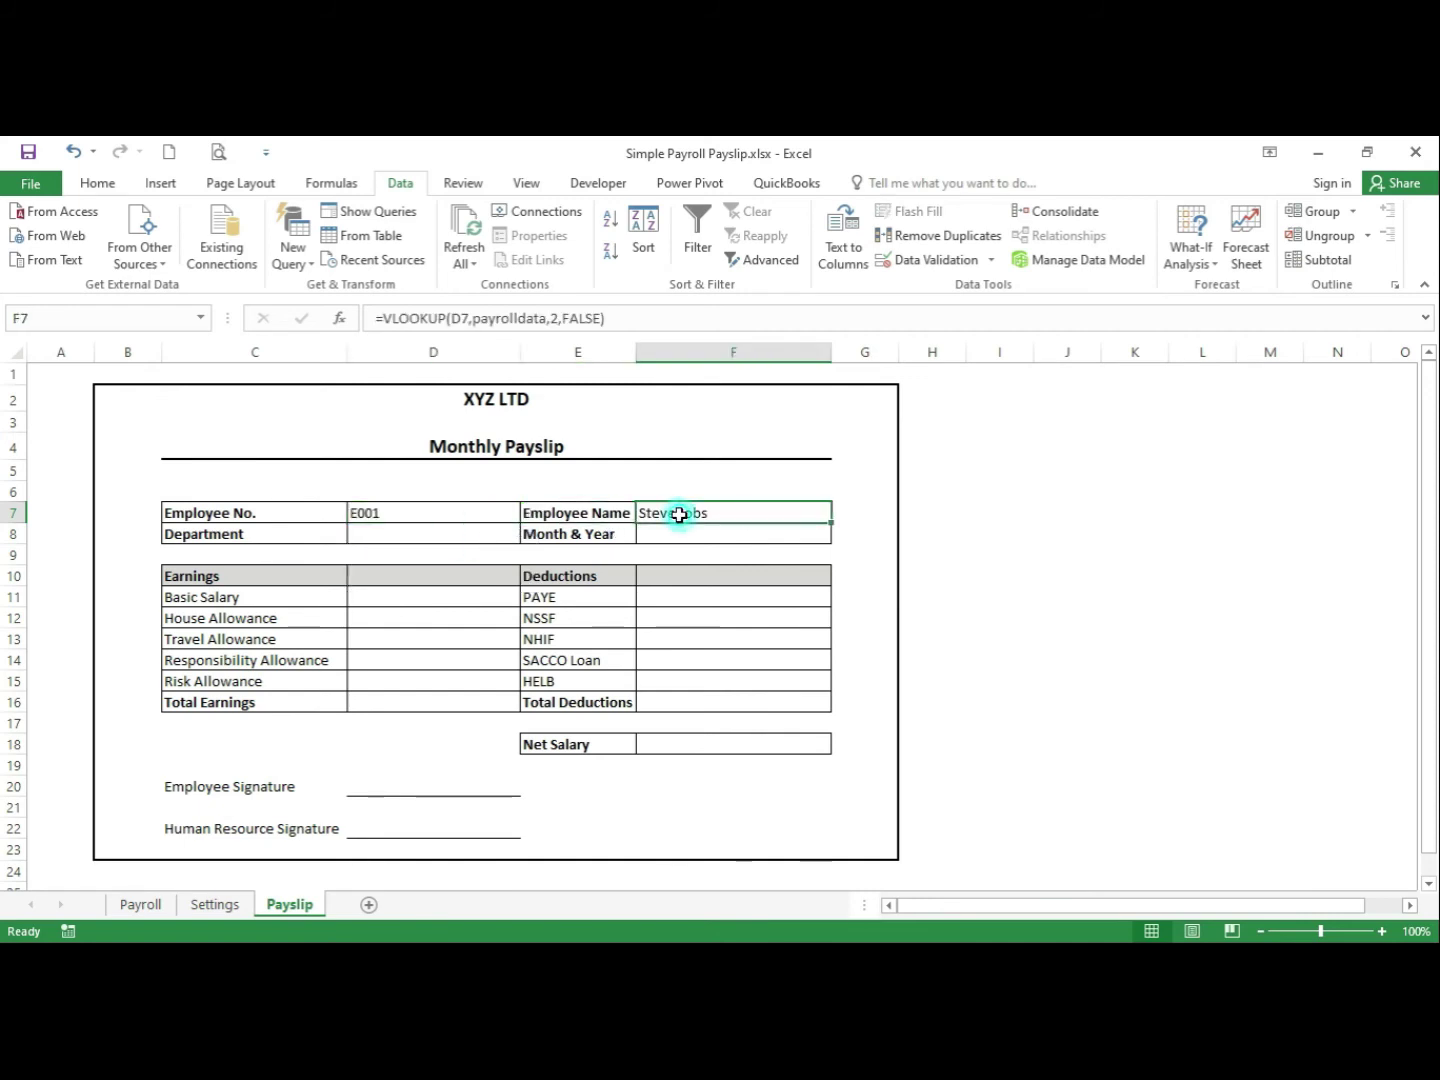
Choose E004 and then E003 in the Employee No. cell D7, checking the Employee Name in F7 each time
click(499, 512)
click(529, 514)
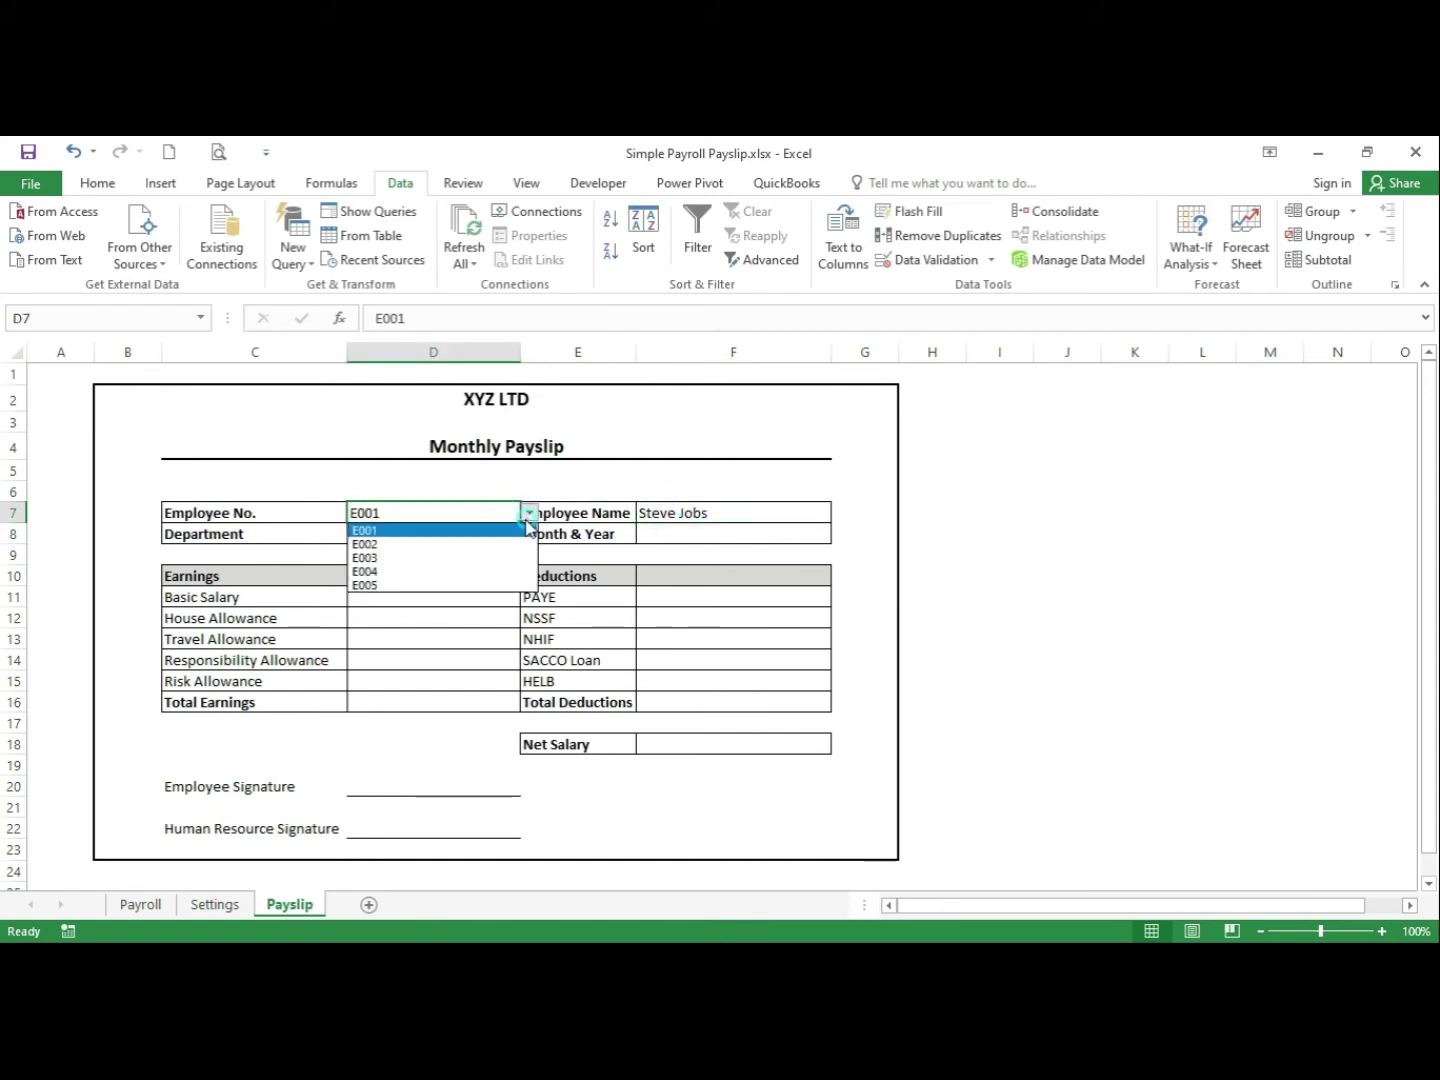
click(455, 571)
click(726, 512)
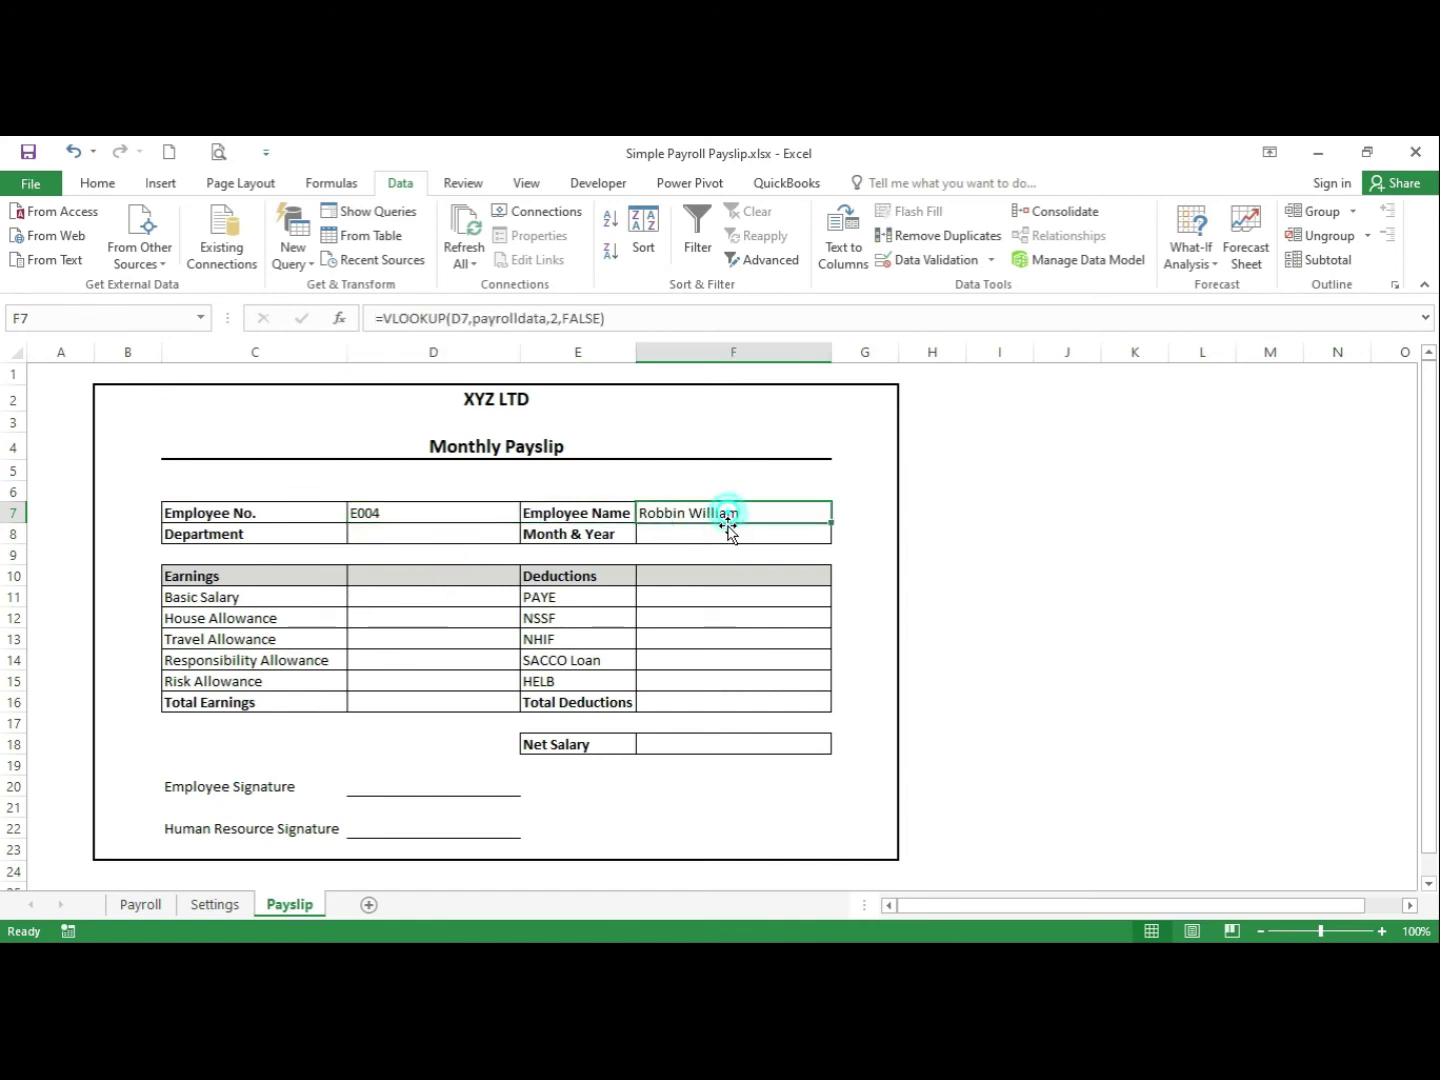
click(473, 511)
click(528, 513)
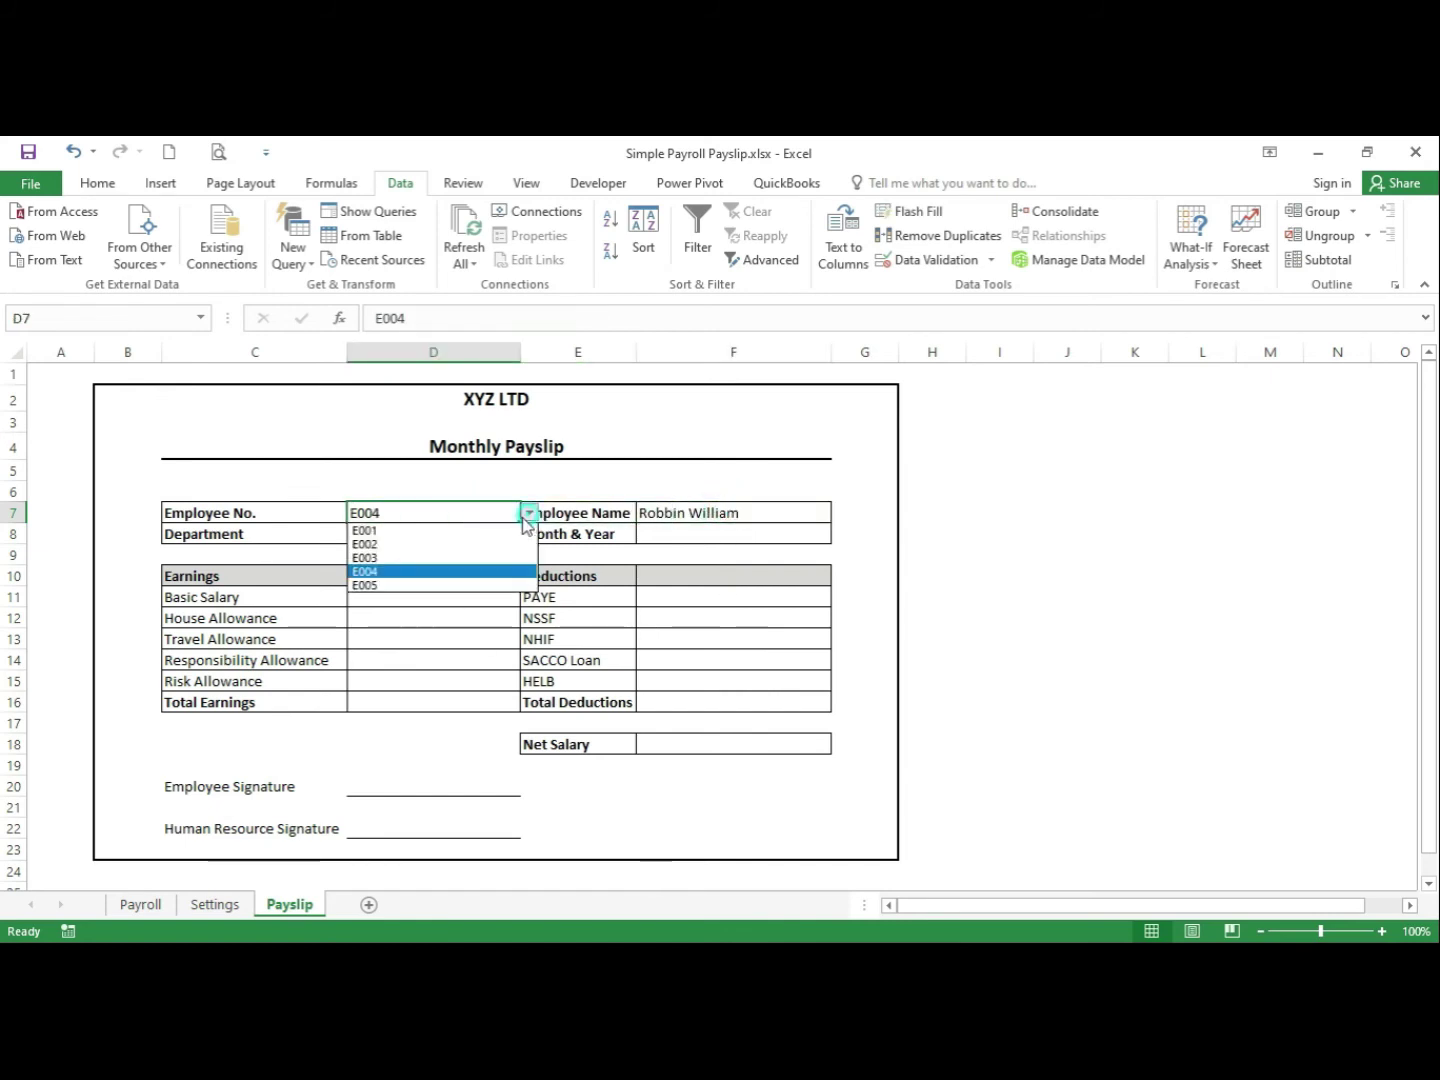
click(489, 558)
click(716, 512)
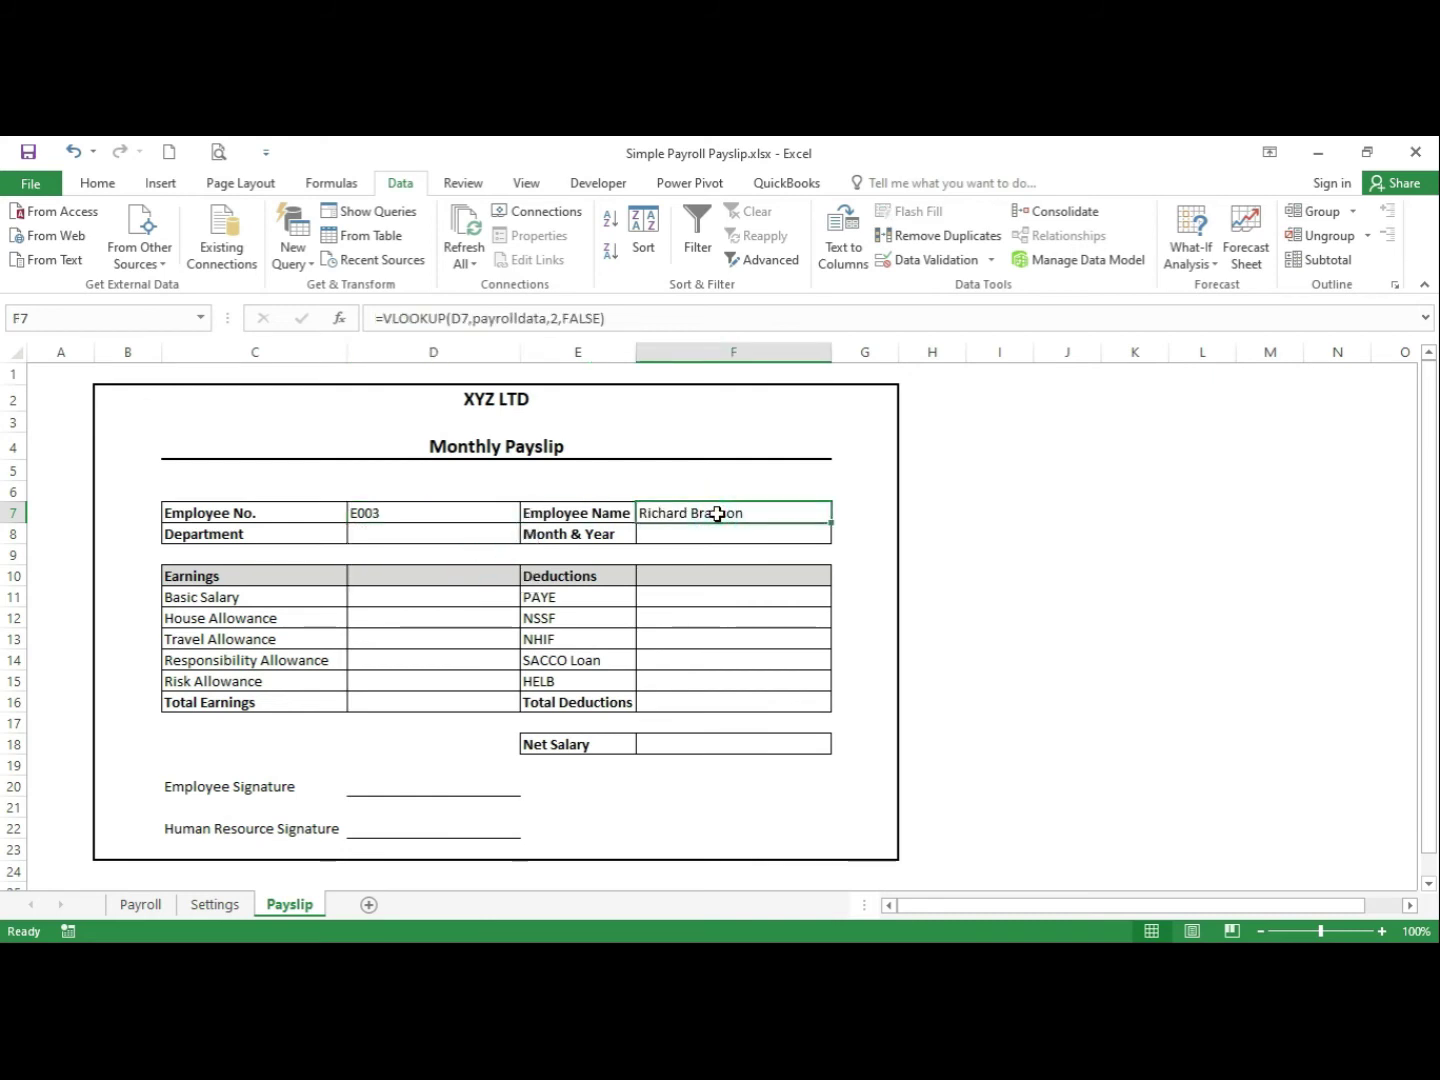
Check the Department column's position on the Payroll sheet and copy the lookup formula from F7 into the payslip's Department cell D8
click(463, 536)
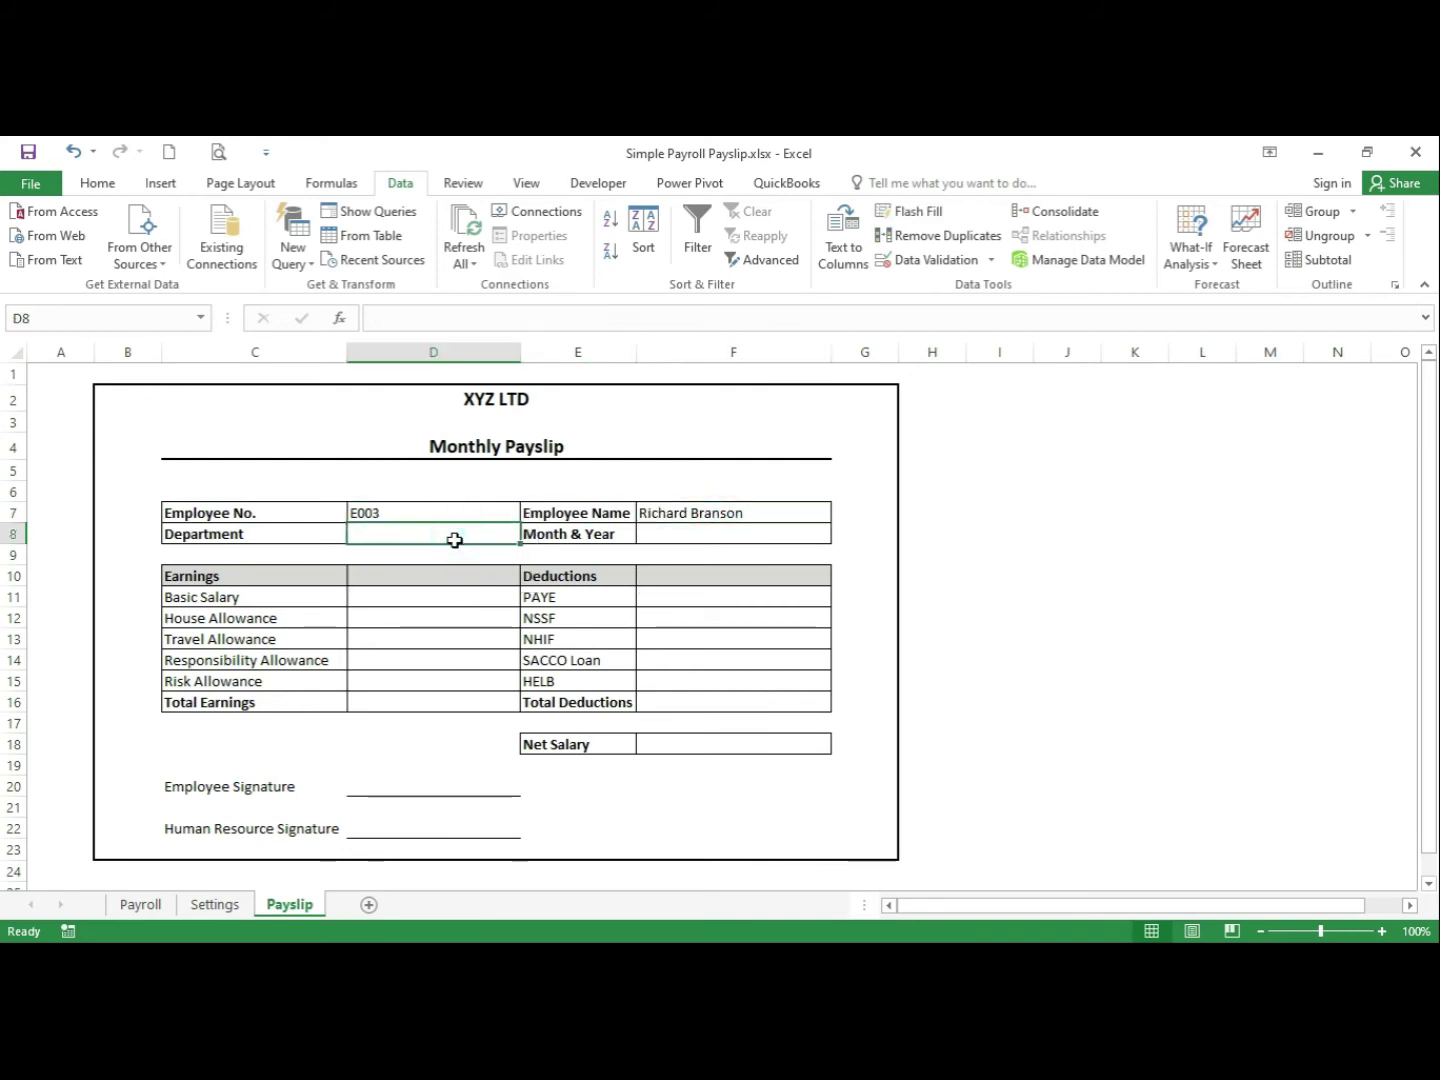
click(140, 905)
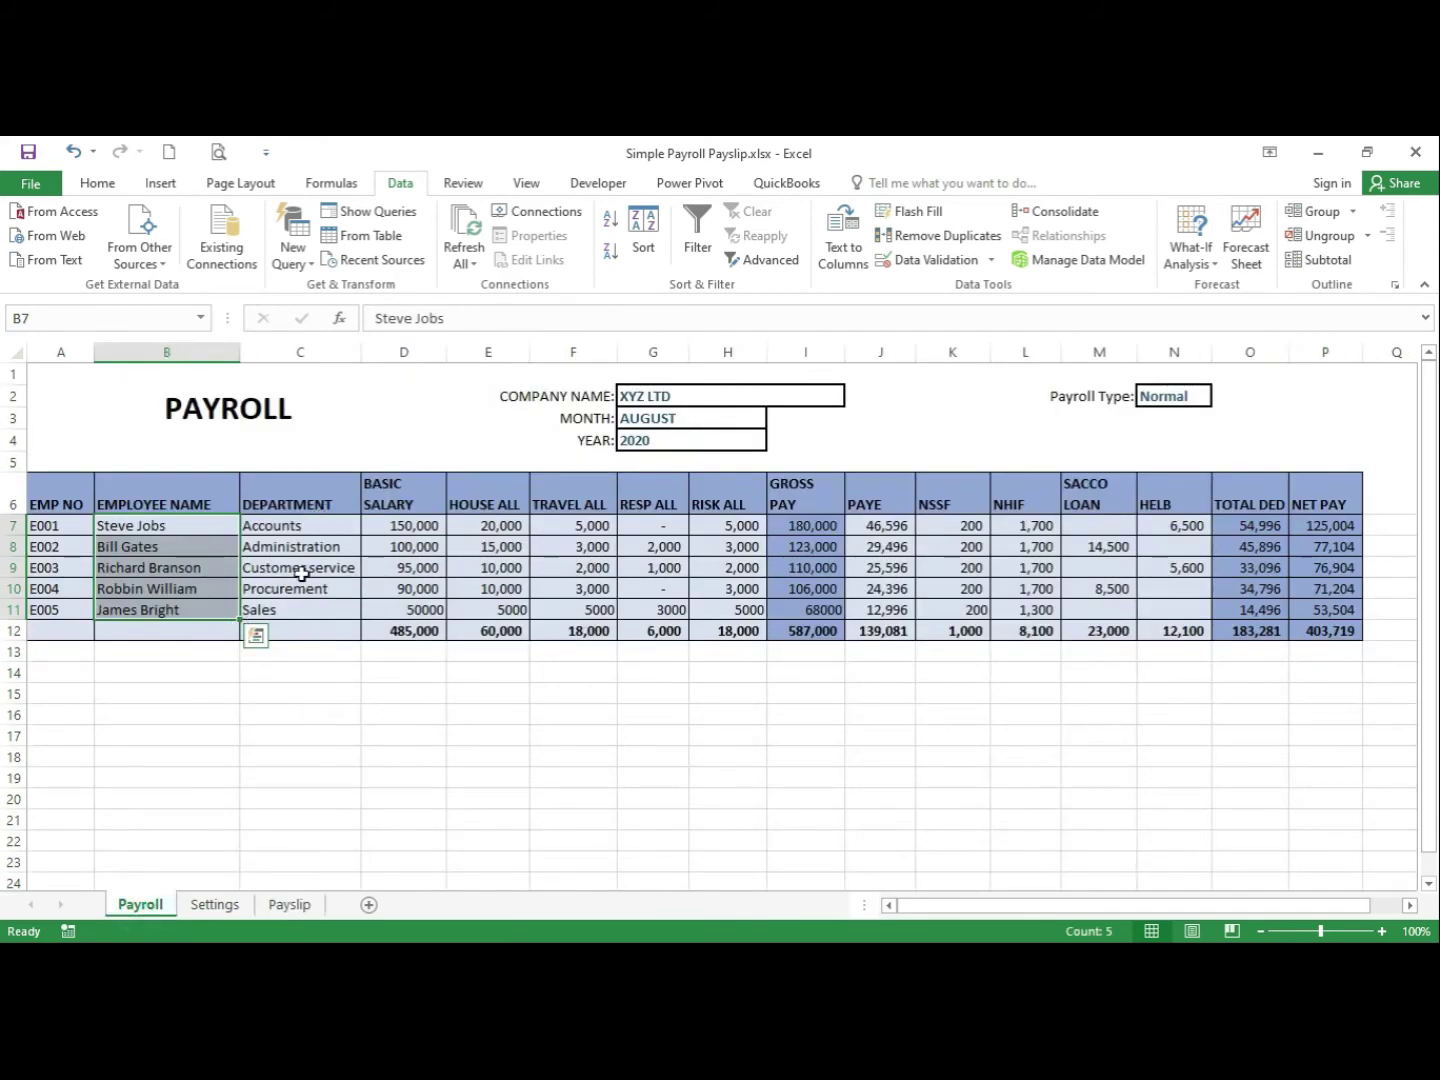
click(290, 906)
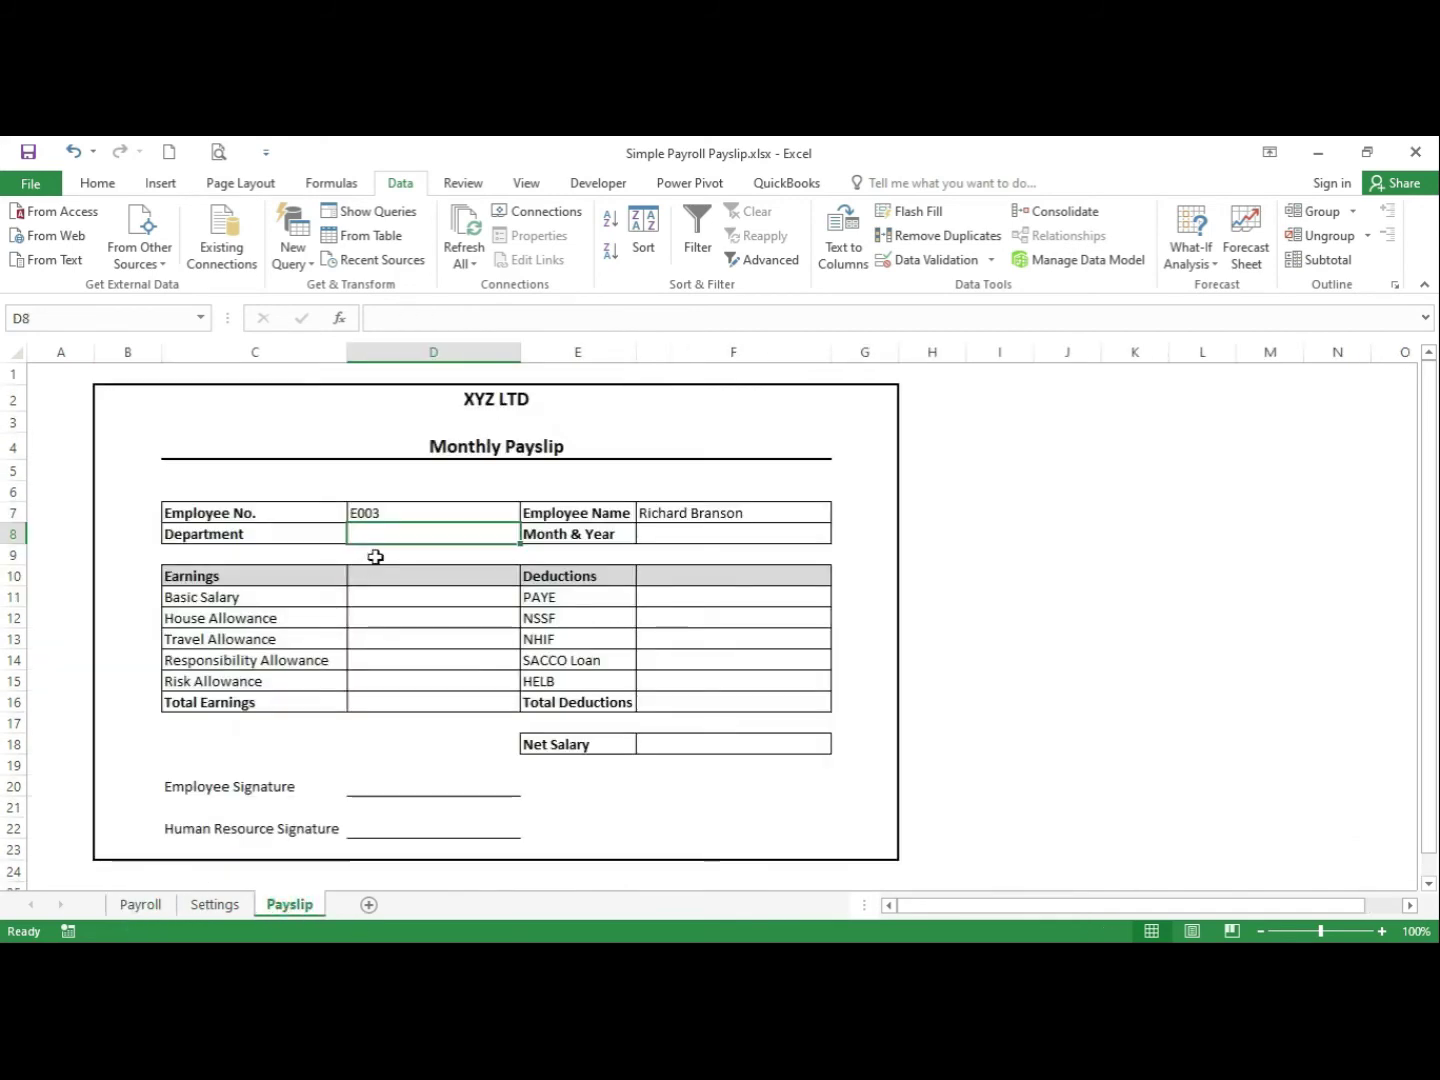
click(661, 515)
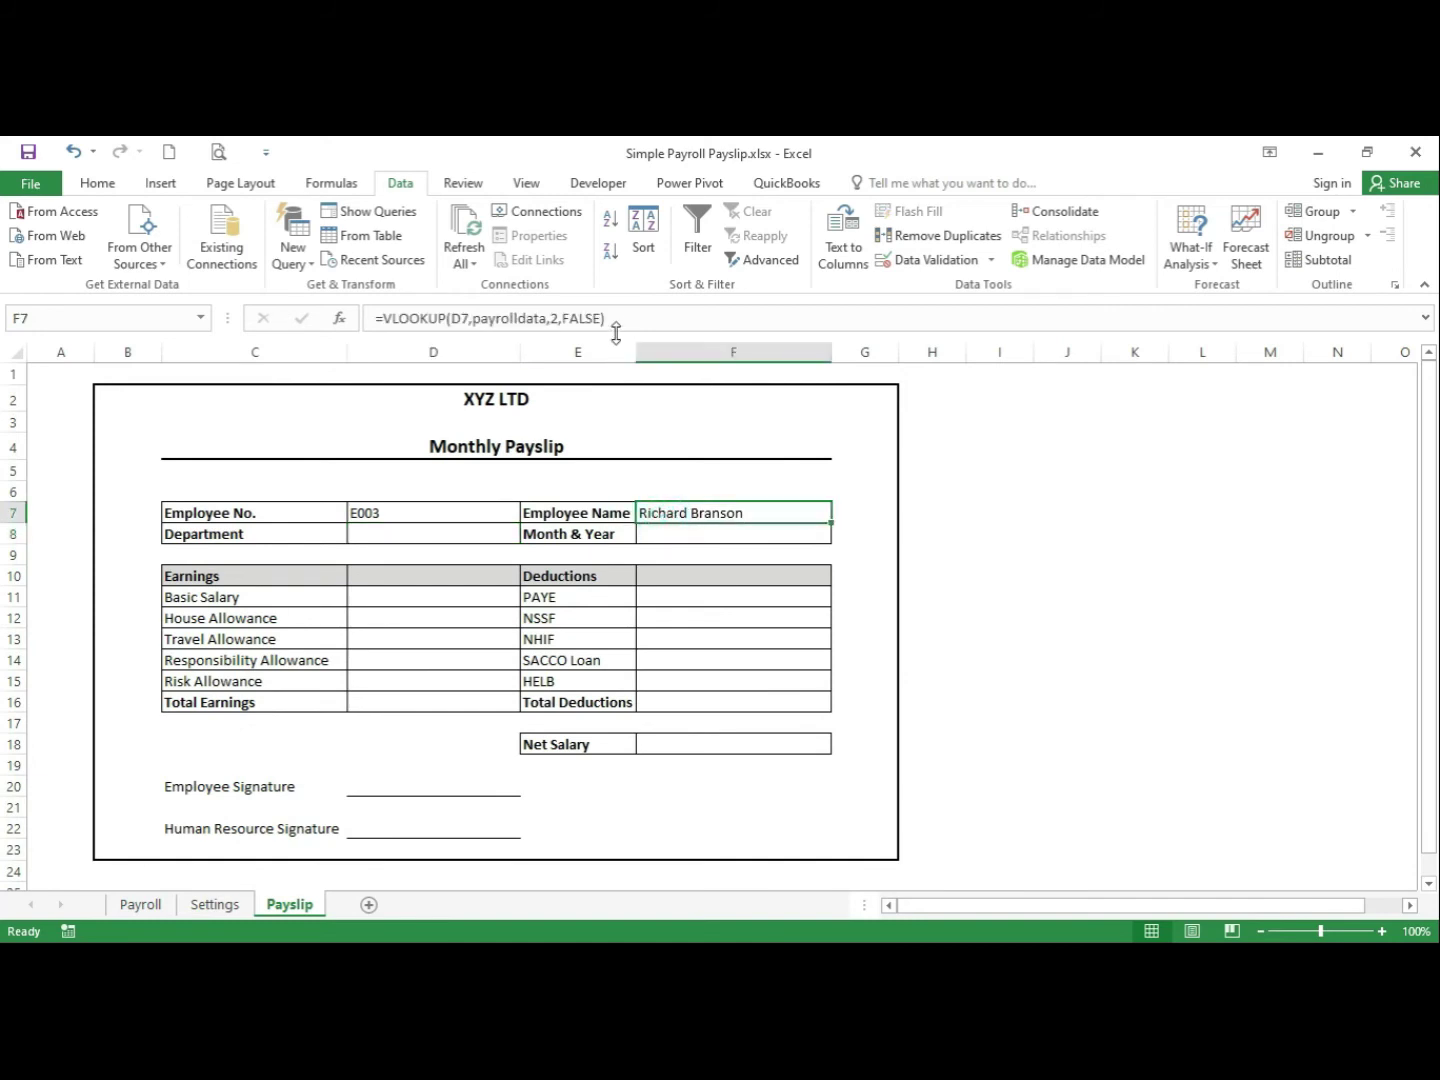
drag(620, 319, 381, 319)
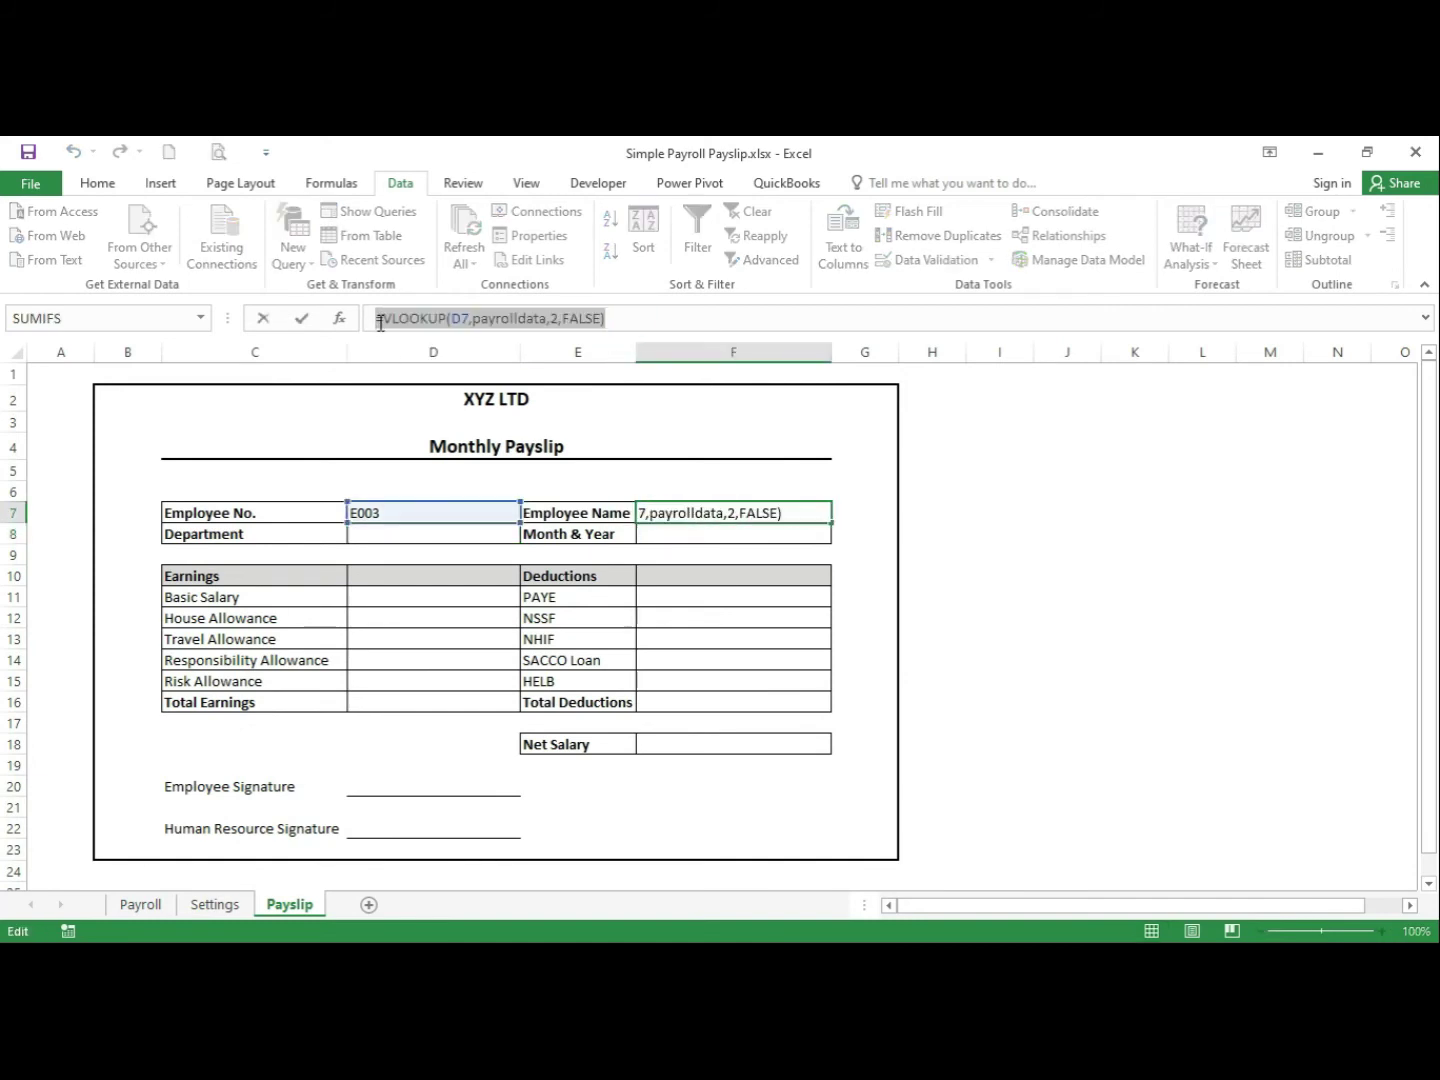
key(ctrl+c)
click(265, 320)
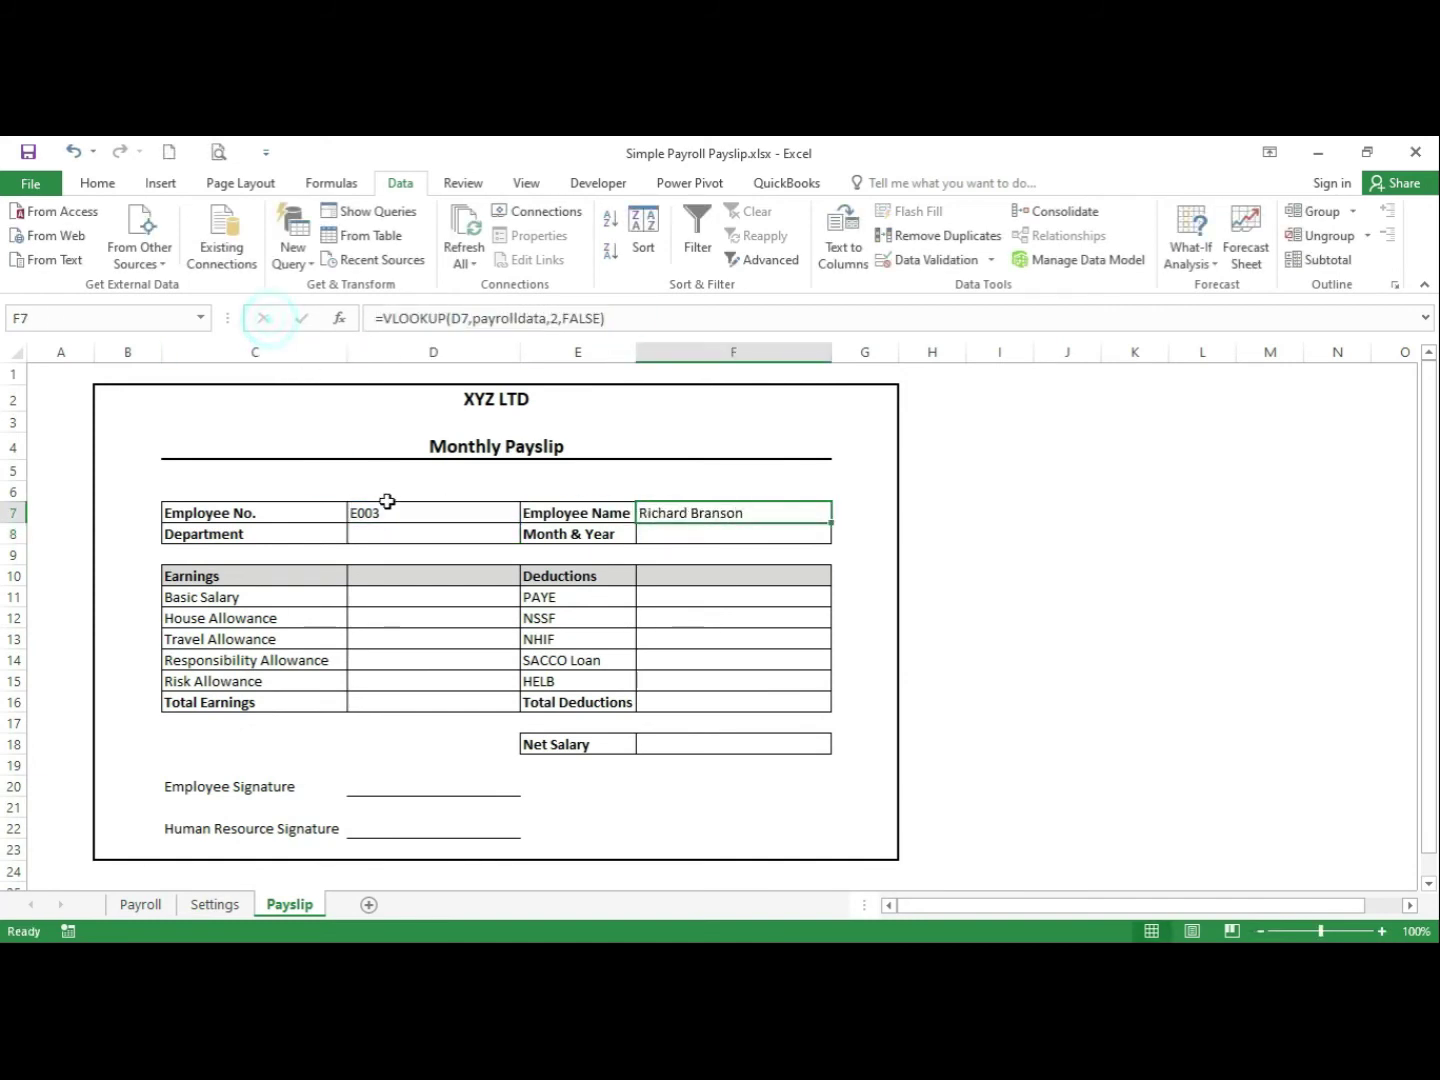
click(375, 535)
key(ctrl+v)
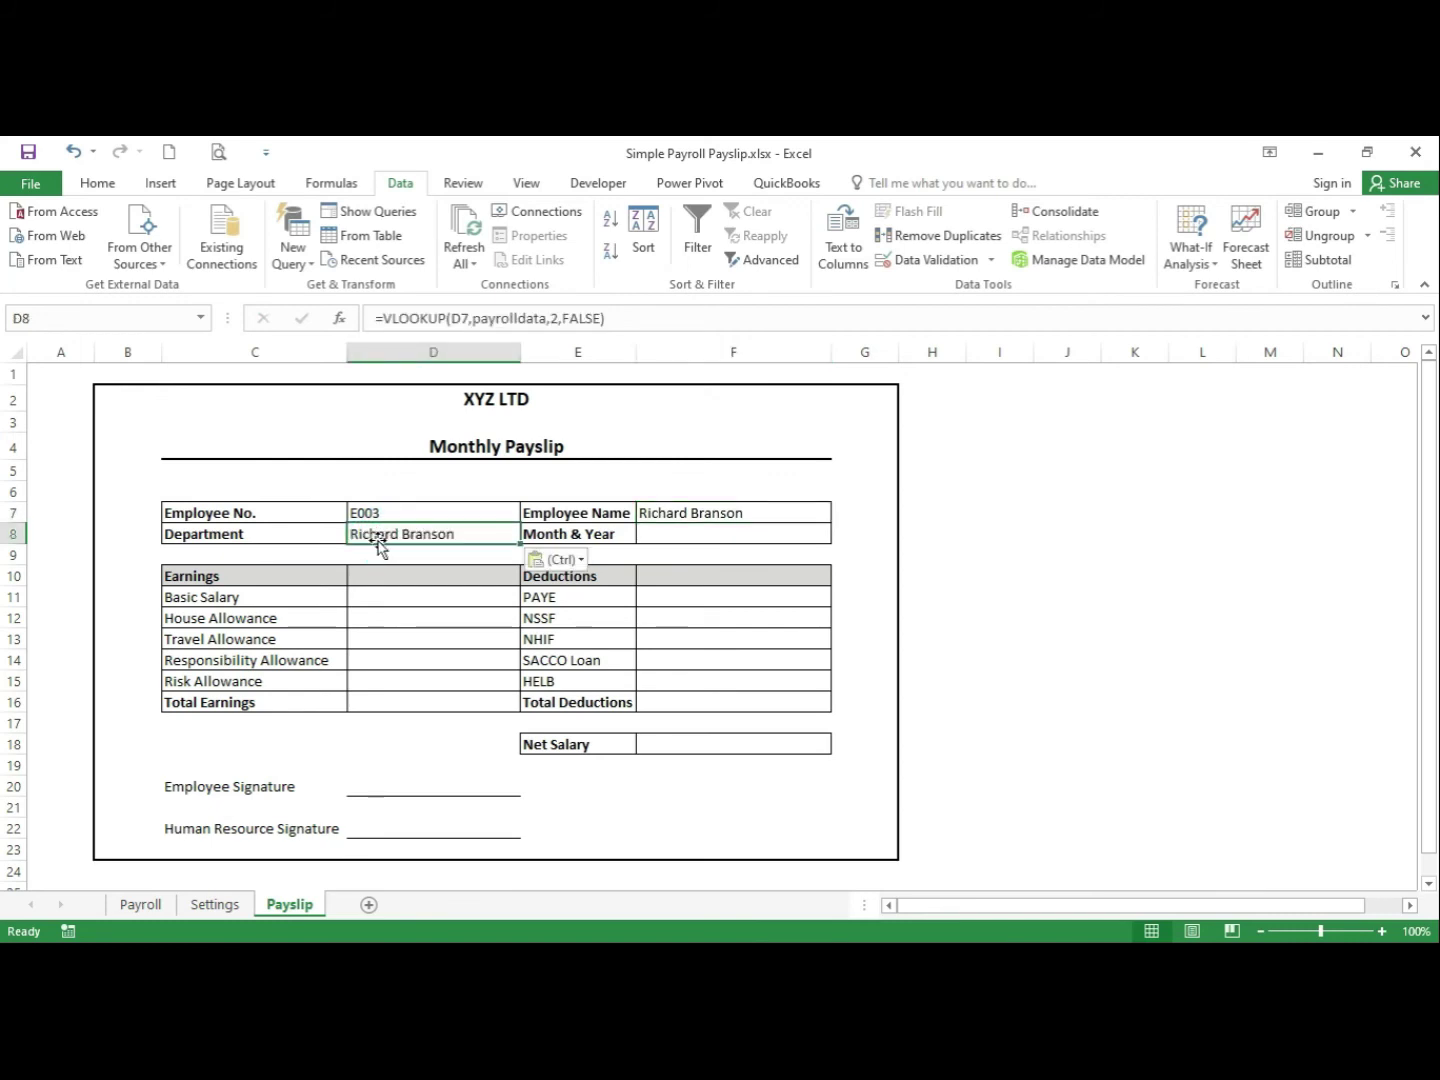
Set the column index to 3 in the Department cell D8's VLOOKUP formula
click(559, 319)
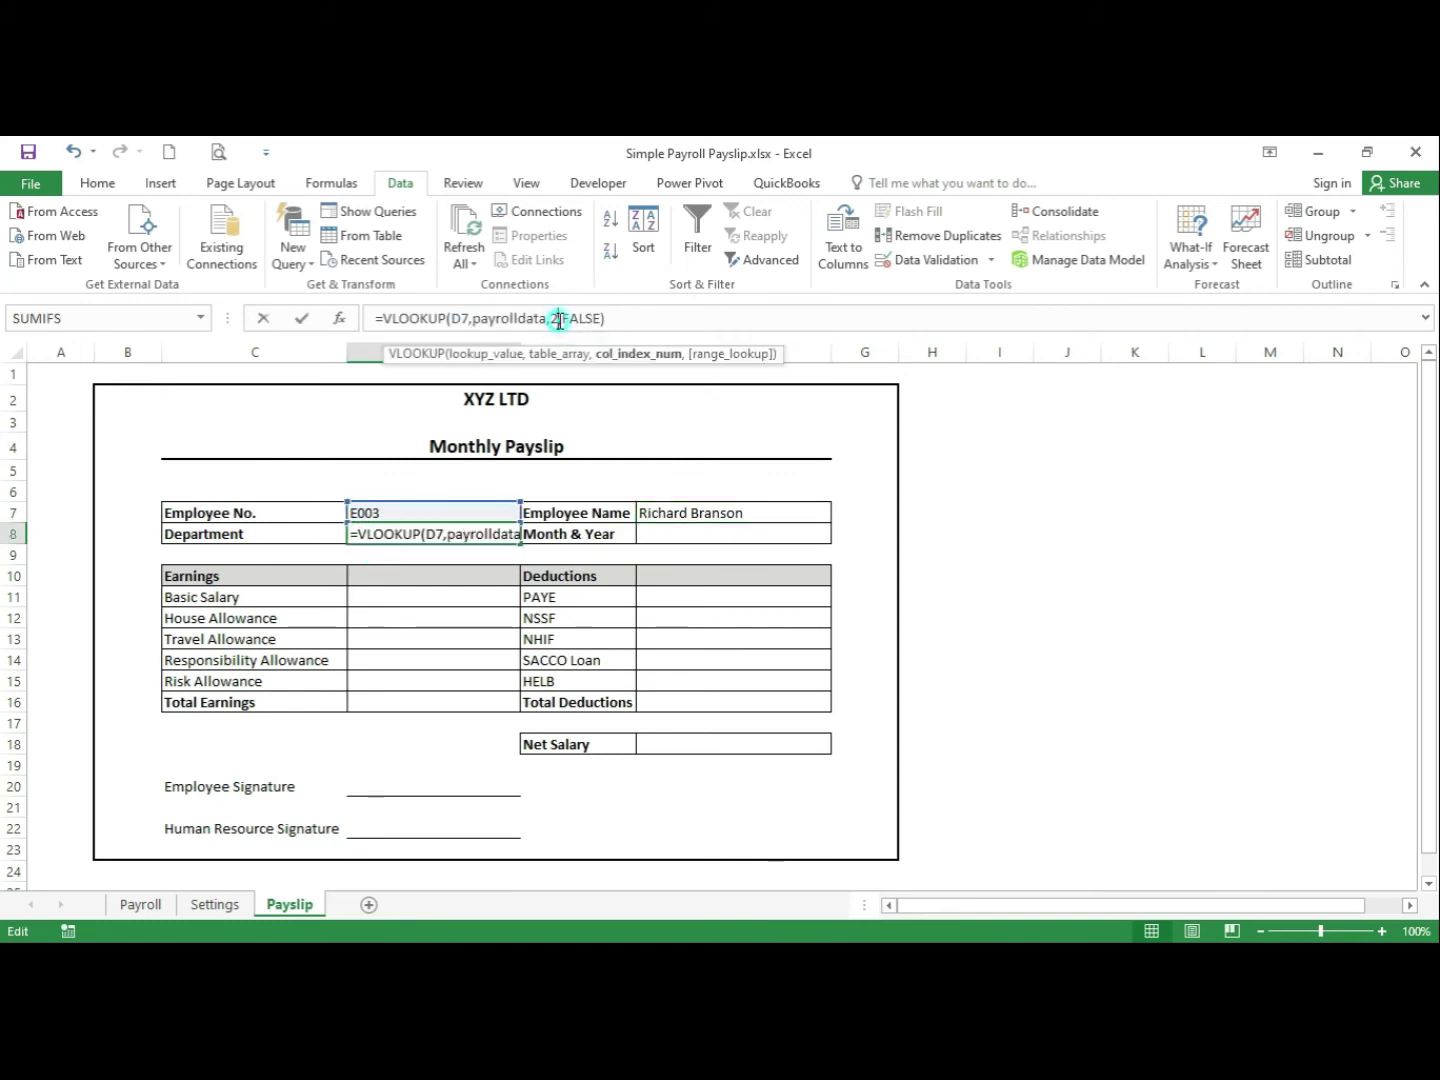
key(BackSpace)
text(3)
key(ctrl+Return)
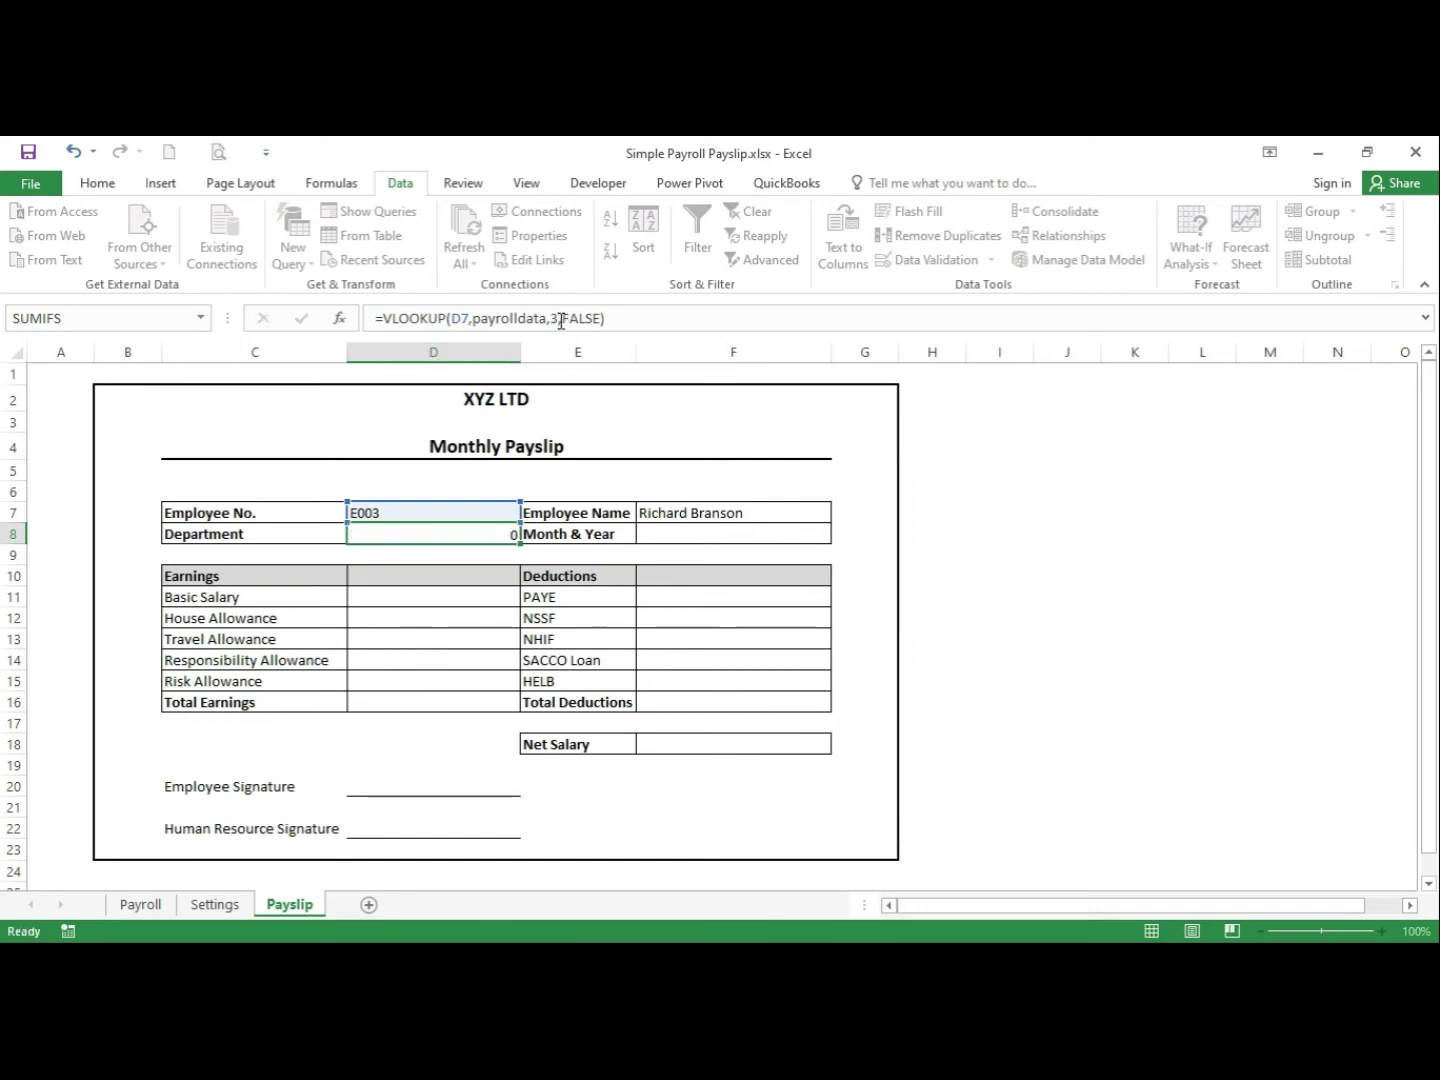
key(Return)
click(691, 531)
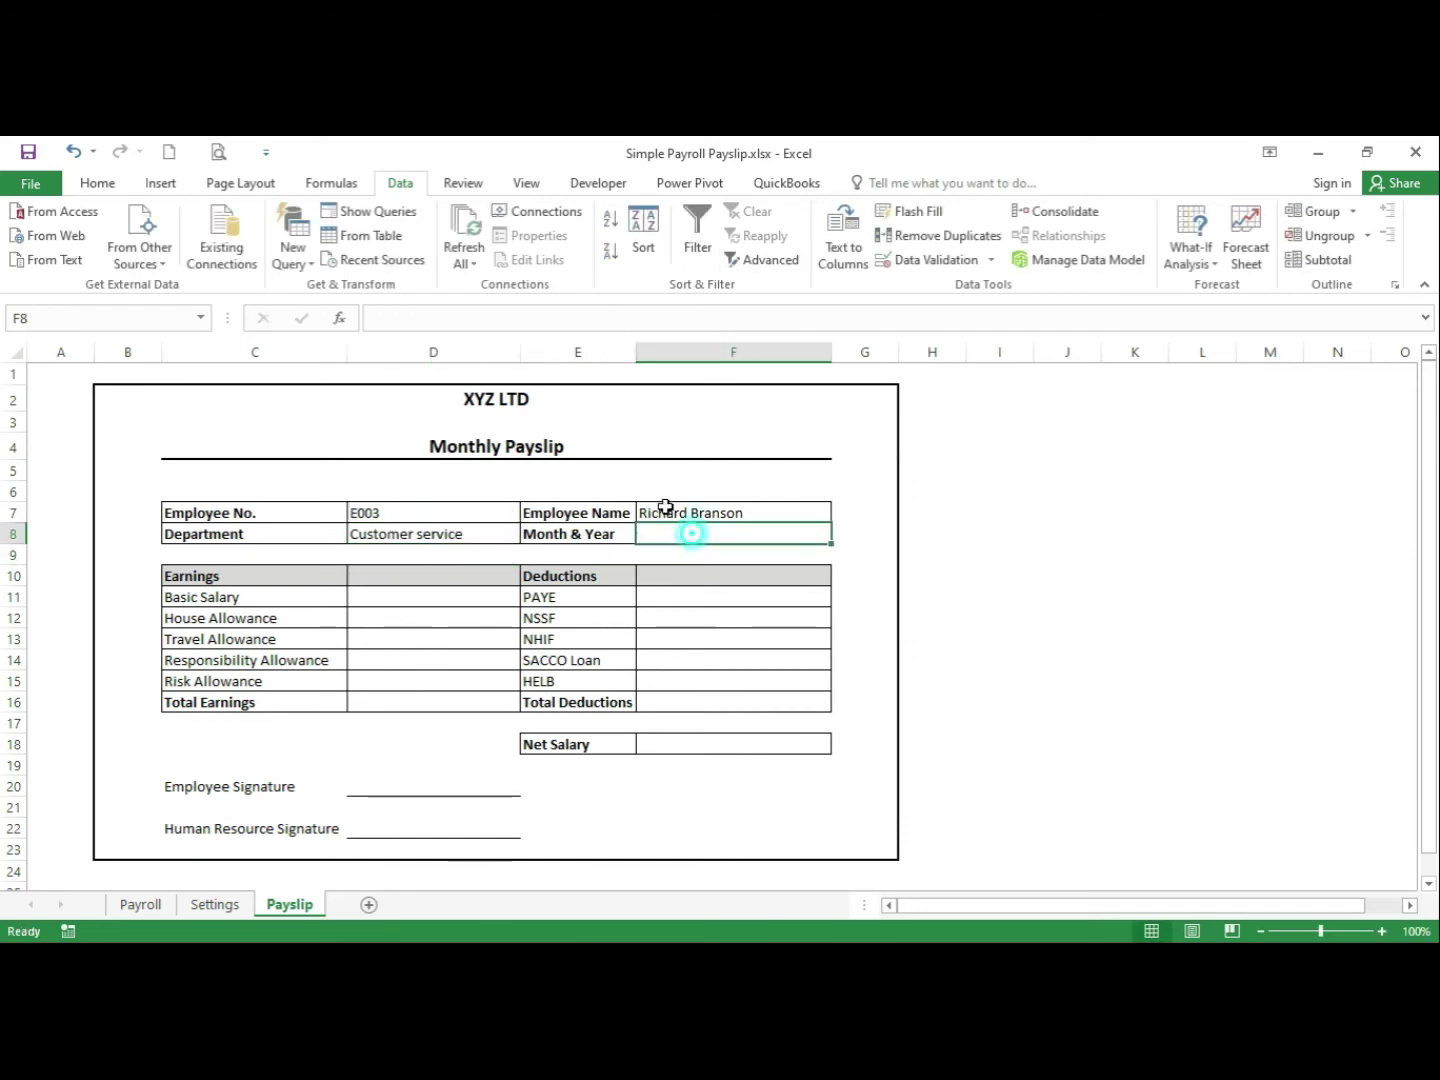
click(448, 320)
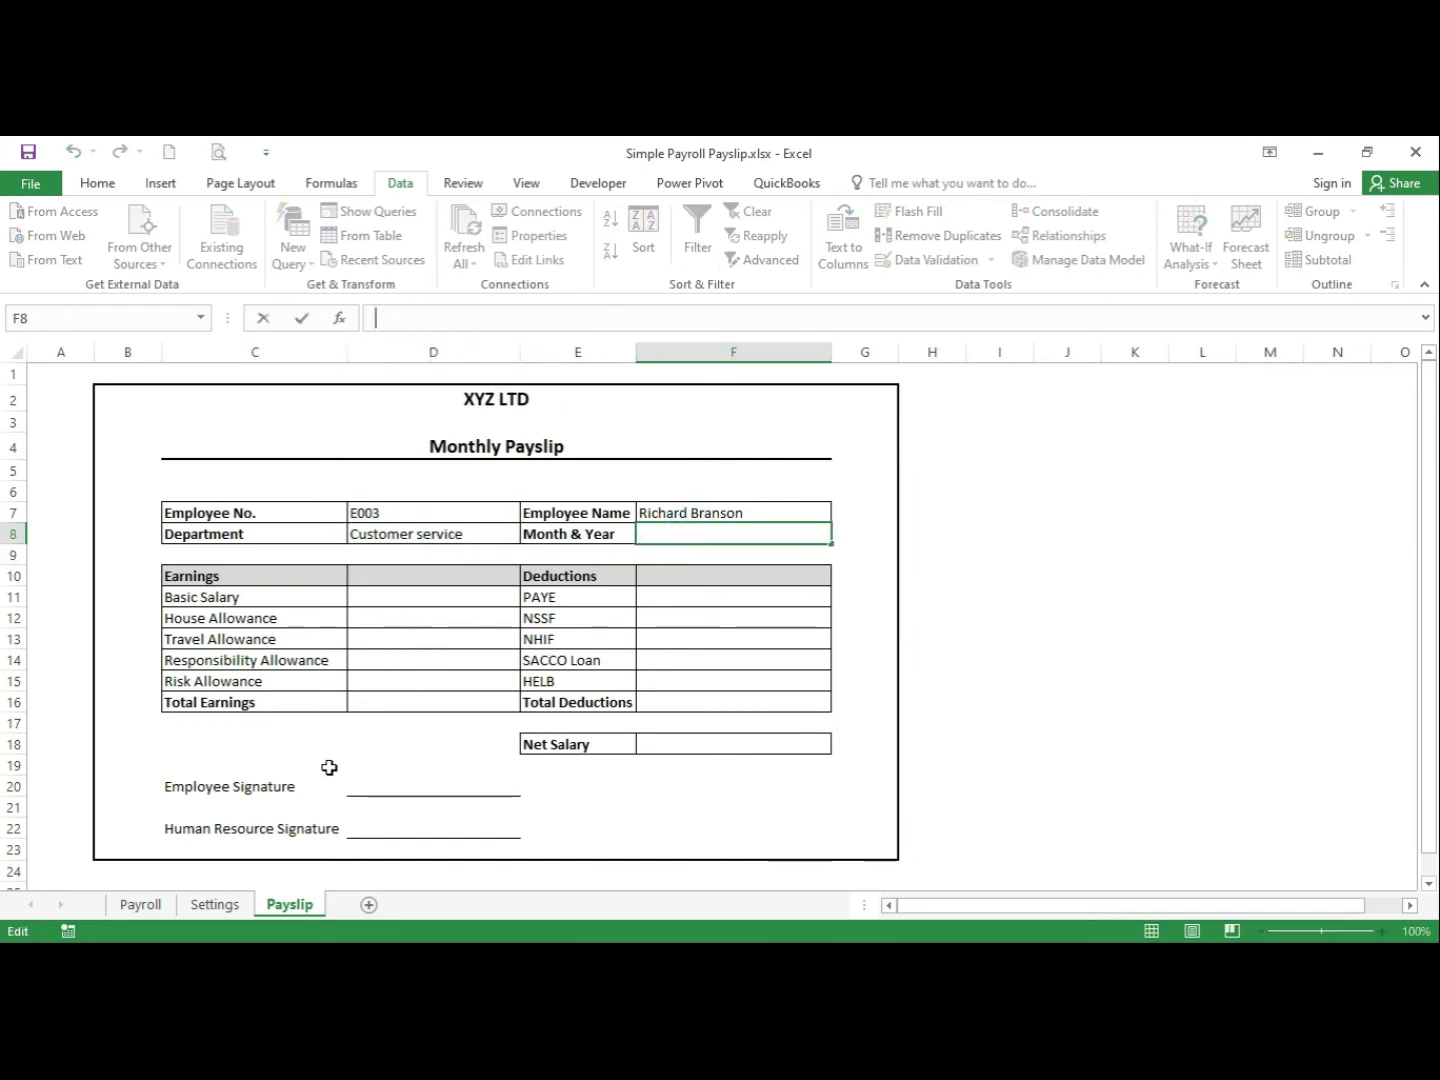
click(263, 318)
Check the Basic Salary column's position on the Payroll sheet and enter =VLOOKUP(D7,payrolldata,4,FALSE) in the payslip's Basic Salary cell D11
click(450, 607)
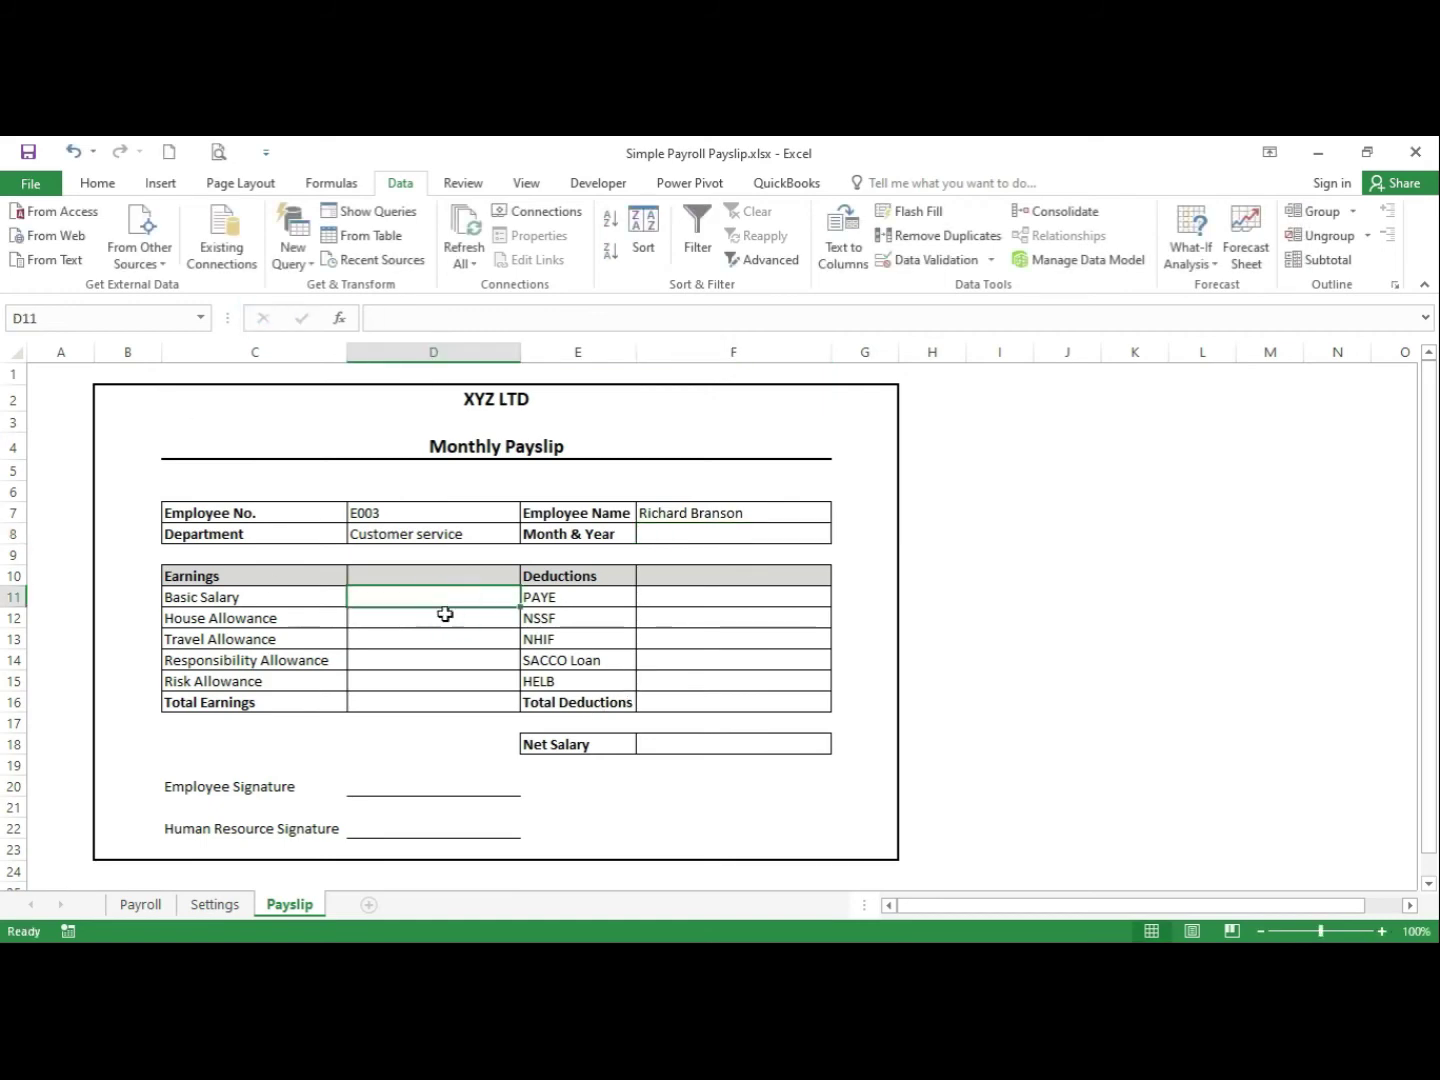
click(167, 904)
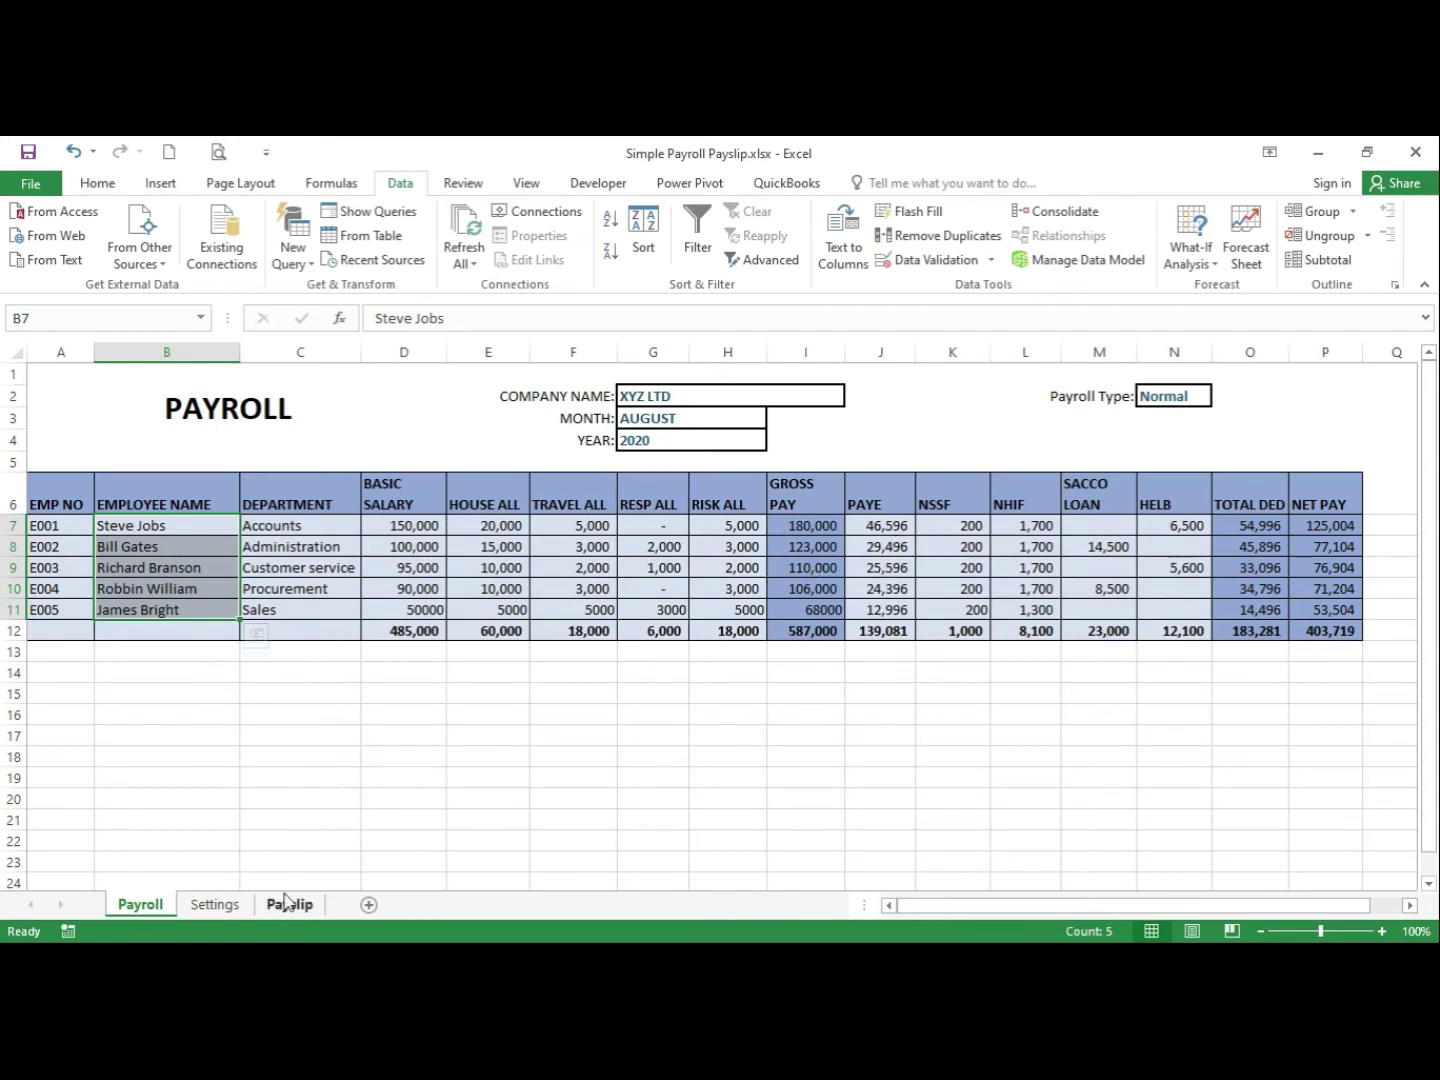
click(287, 905)
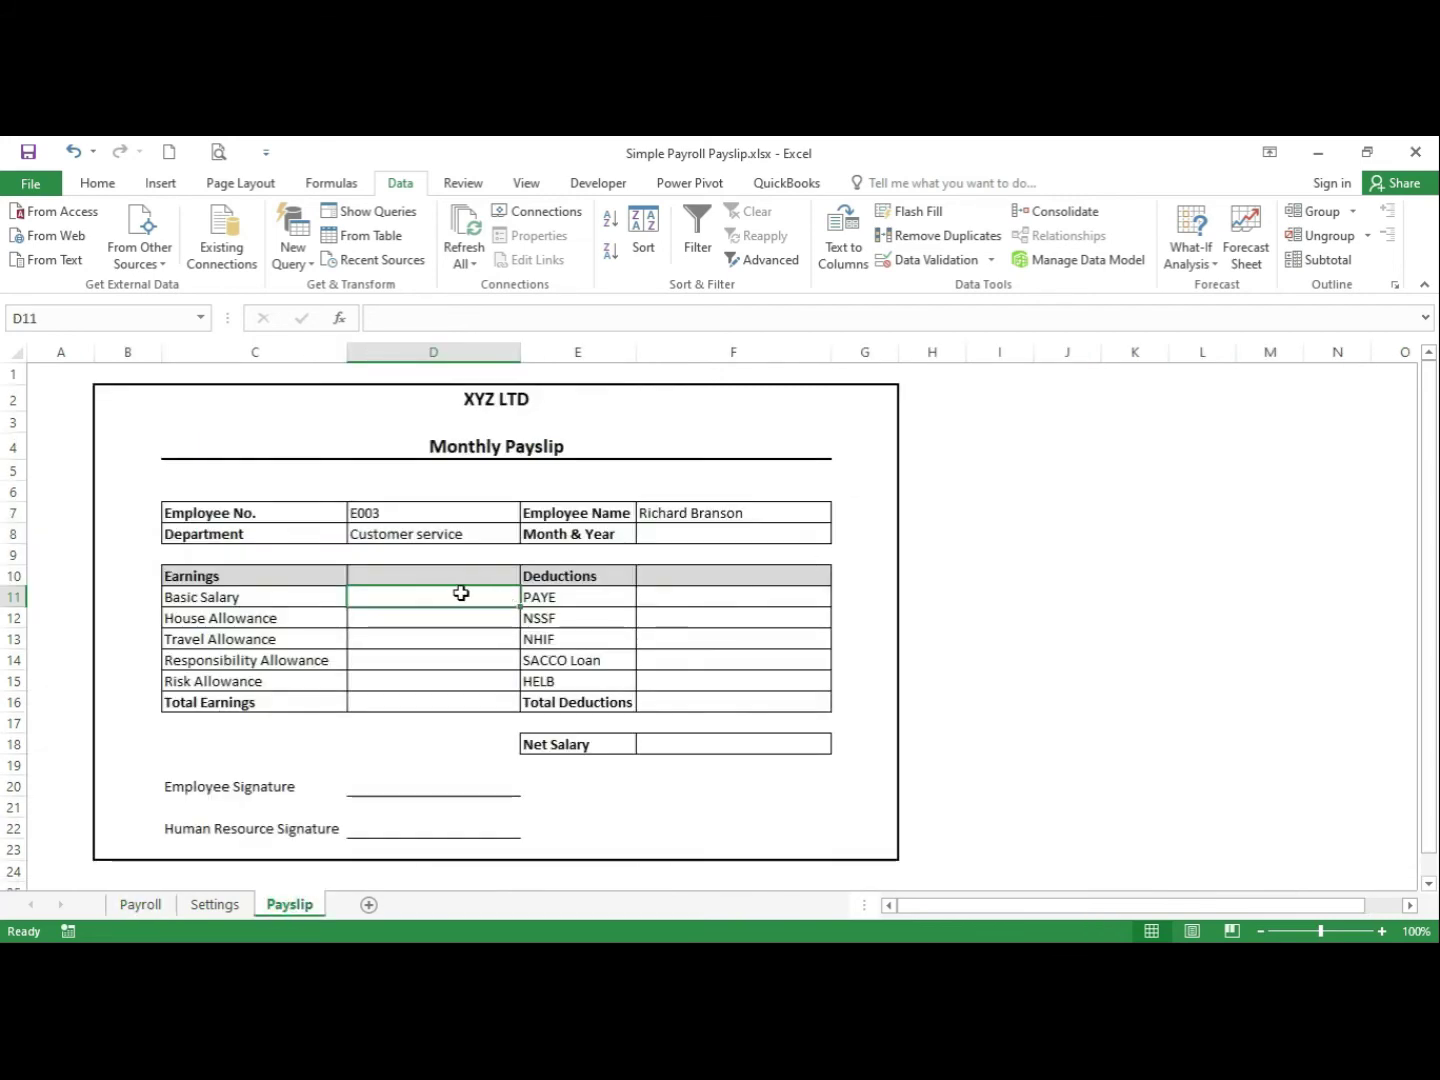
click(532, 639)
click(452, 594)
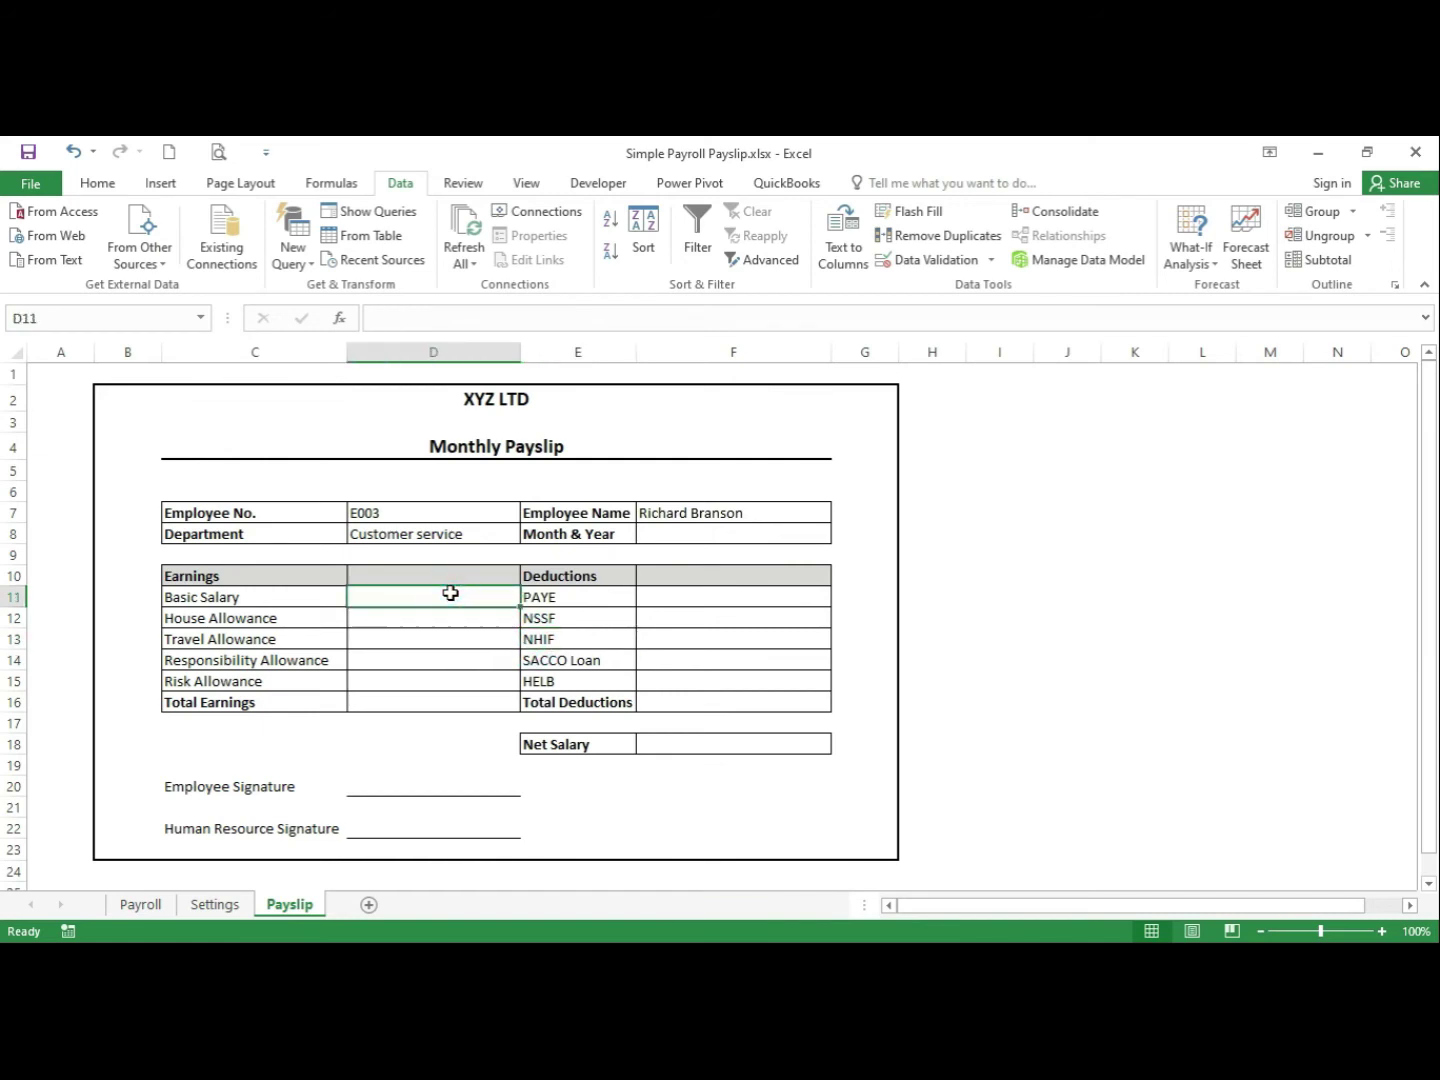
key(ctrl+v)
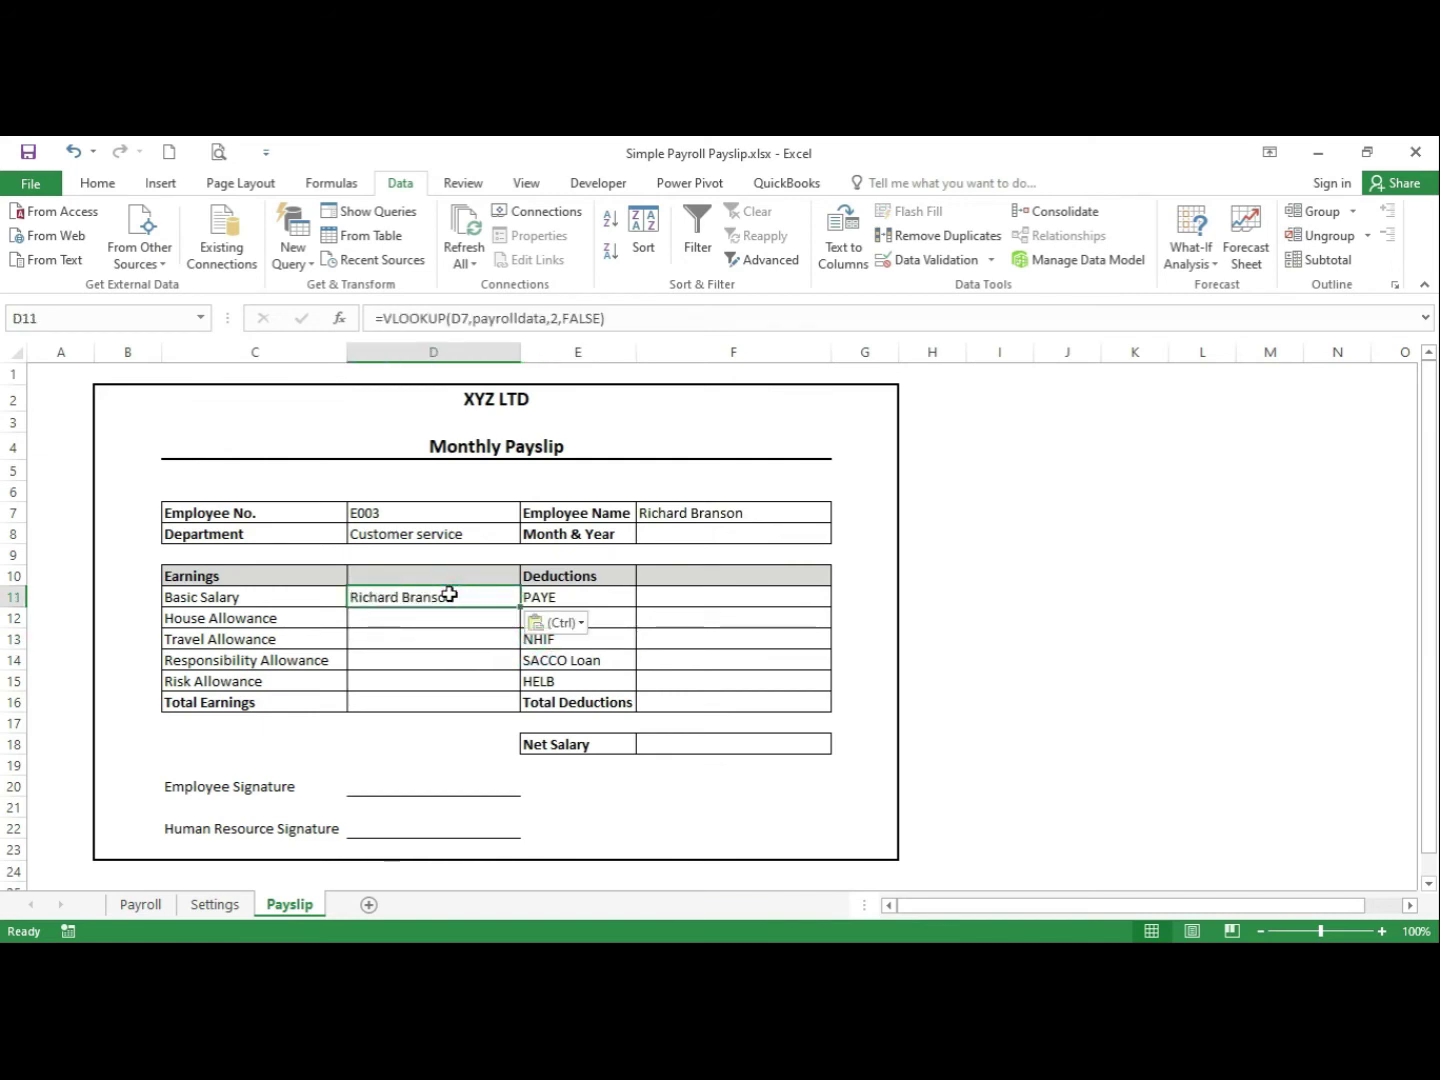
click(558, 319)
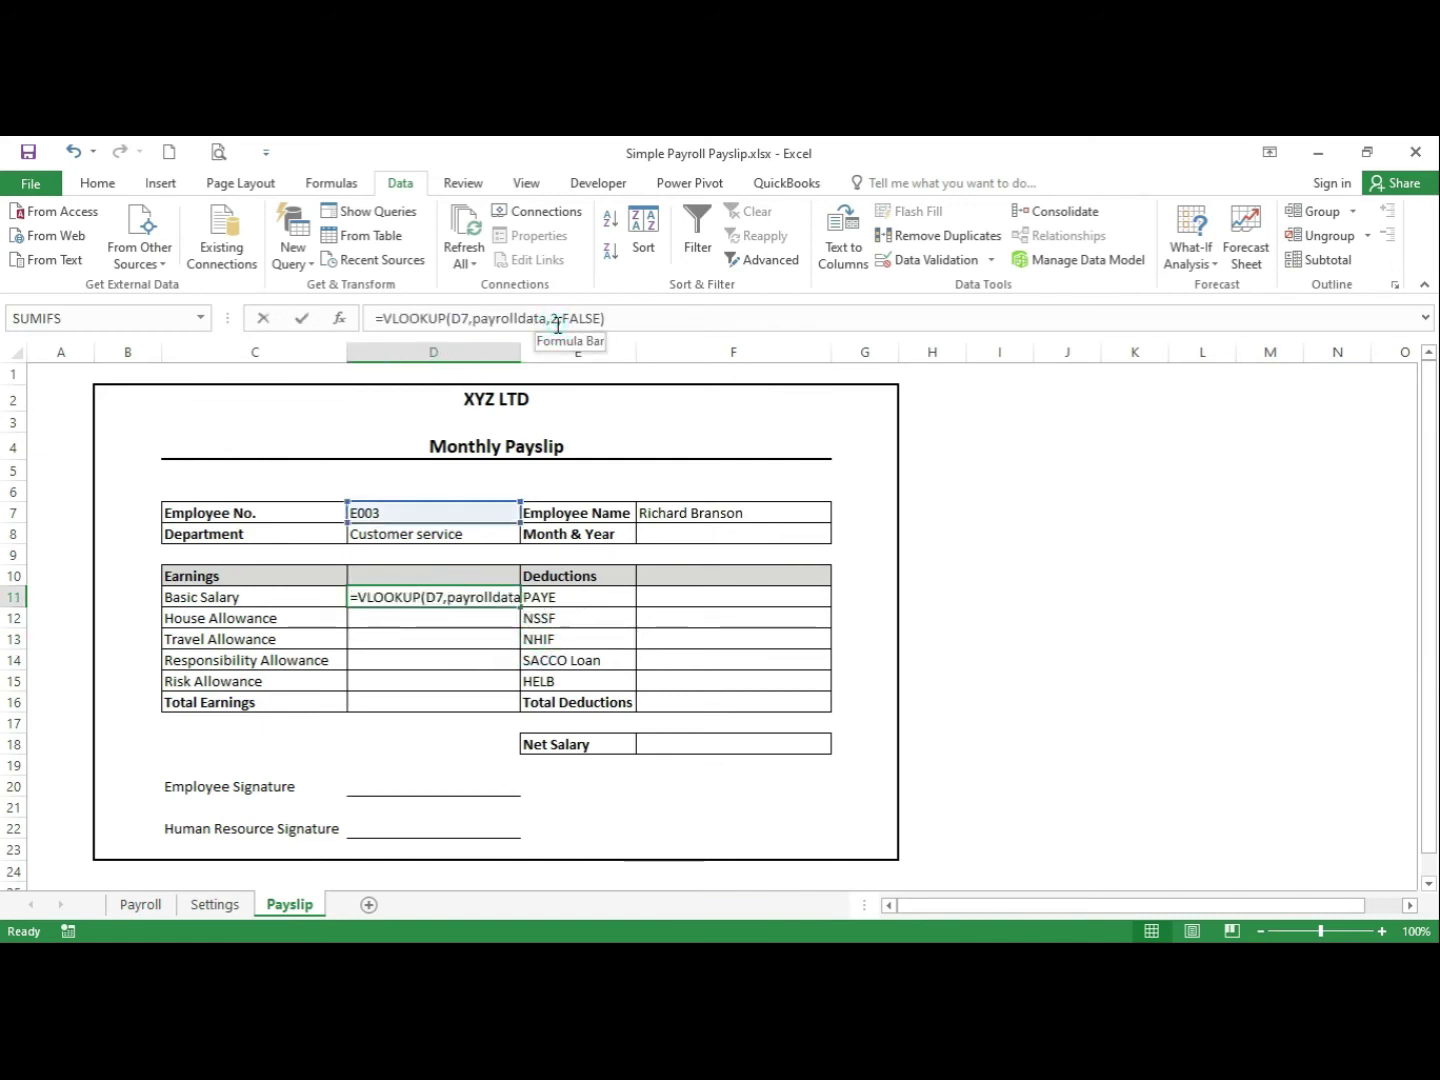
key(BackSpace)
text(4)
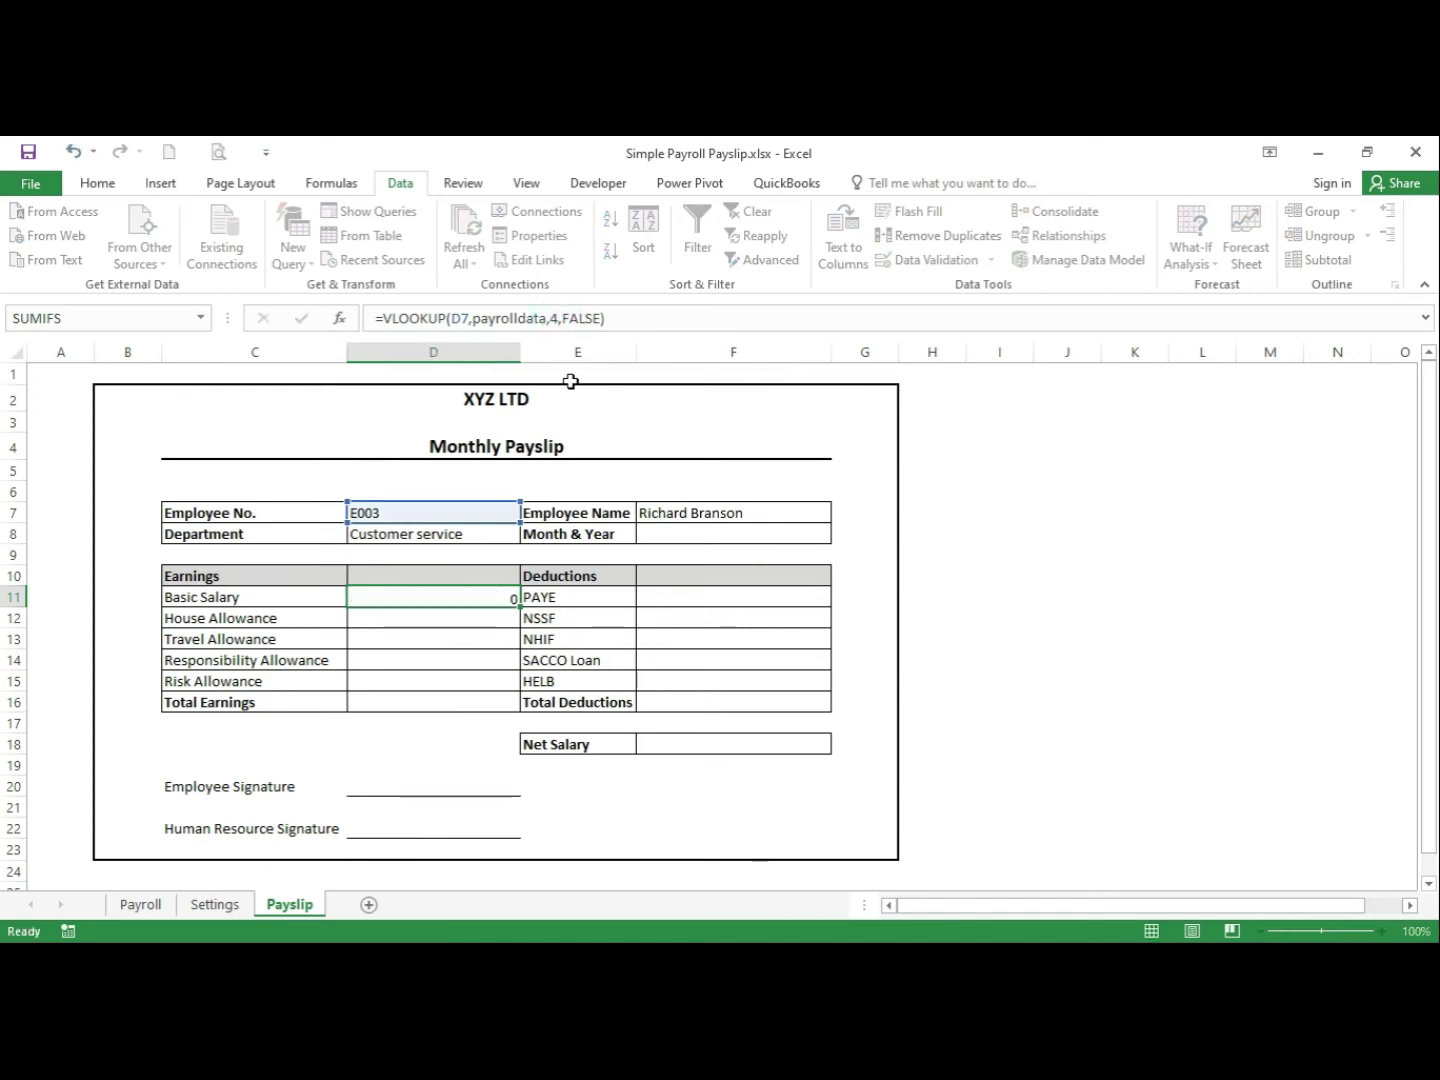
key(Return)
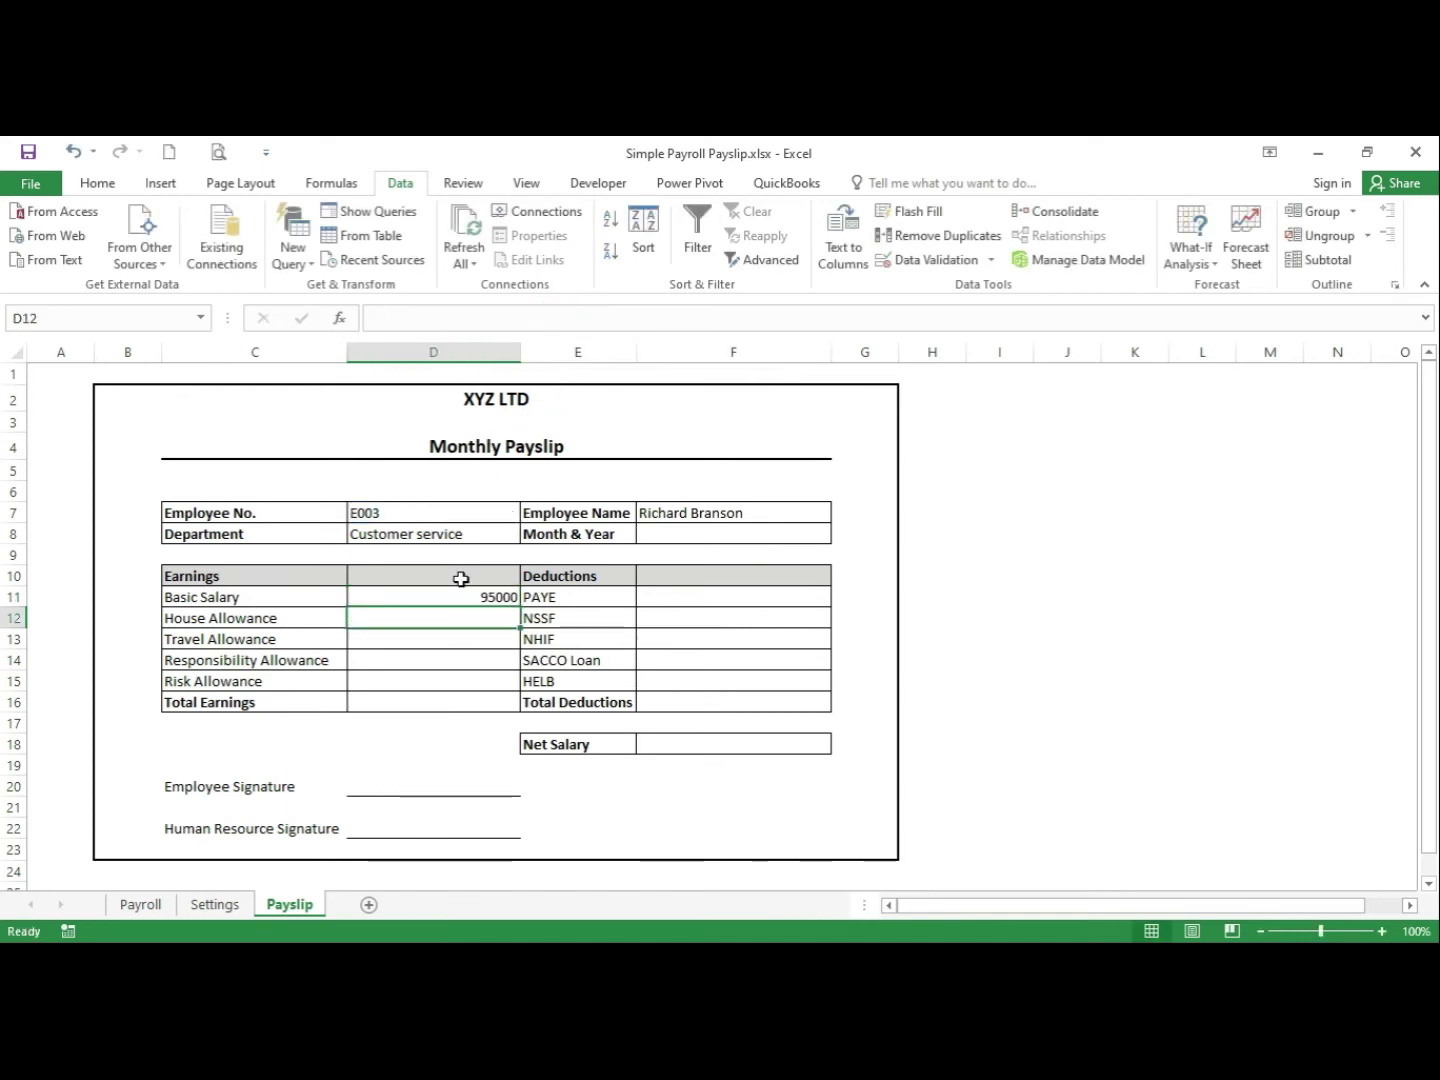
Fill the House Allowance cell D12 with the payrolldata lookup on D7, using column index 5
text(=VLOOKUP(D7,payrolldata,2,FALSE))
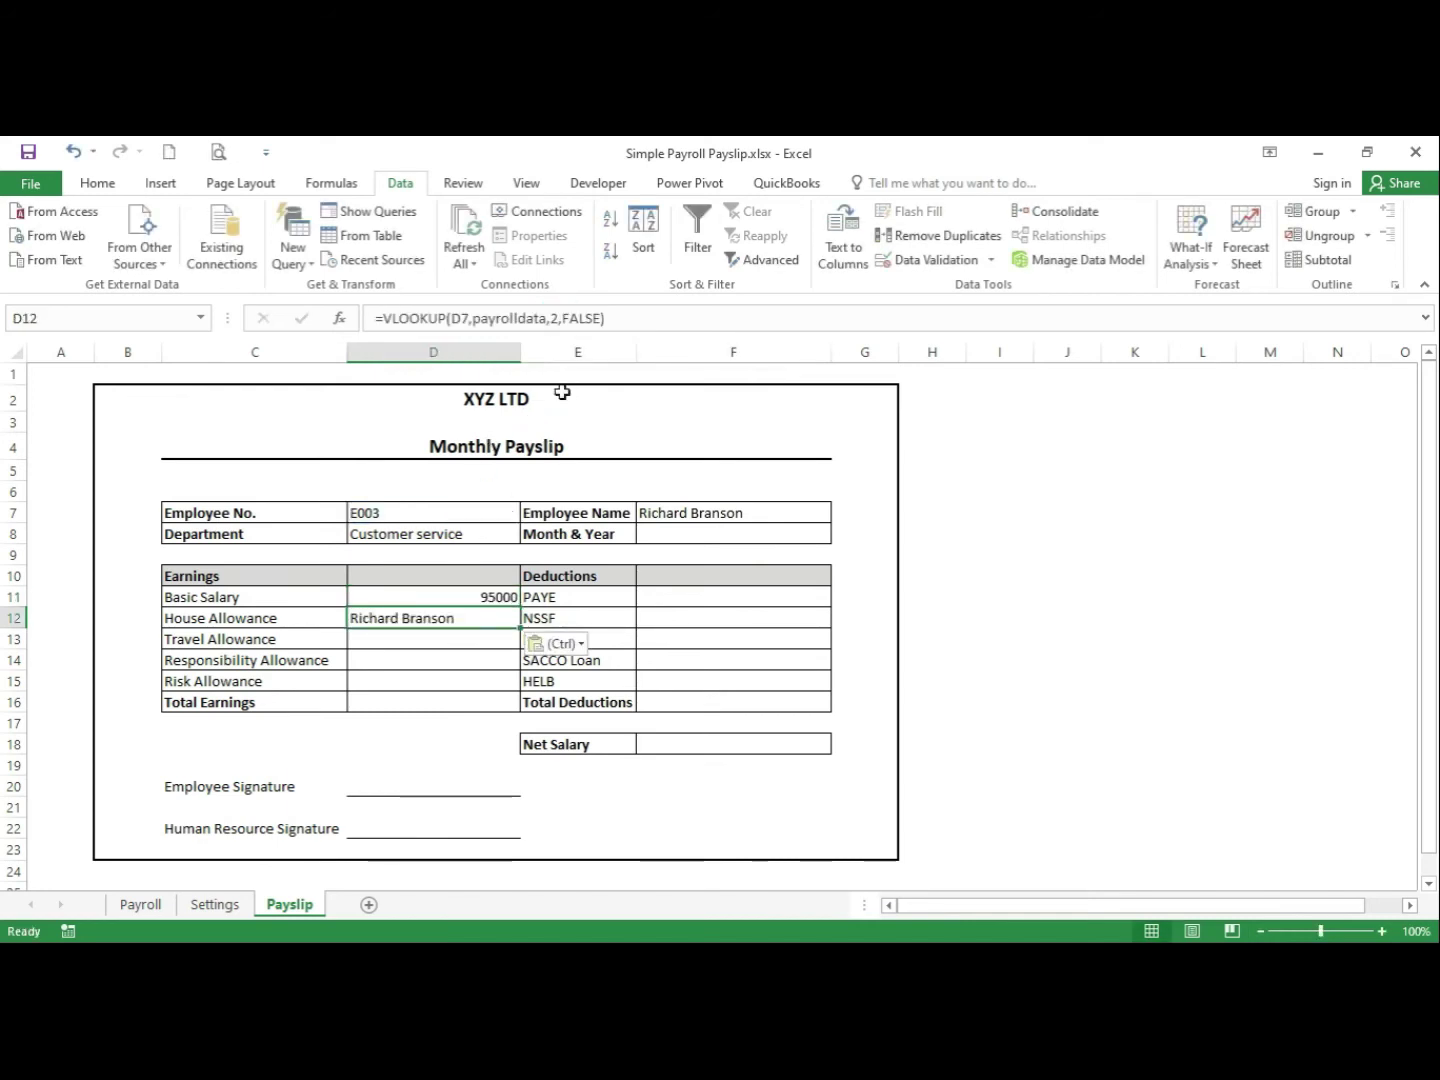
click(557, 318)
key(BackSpace)
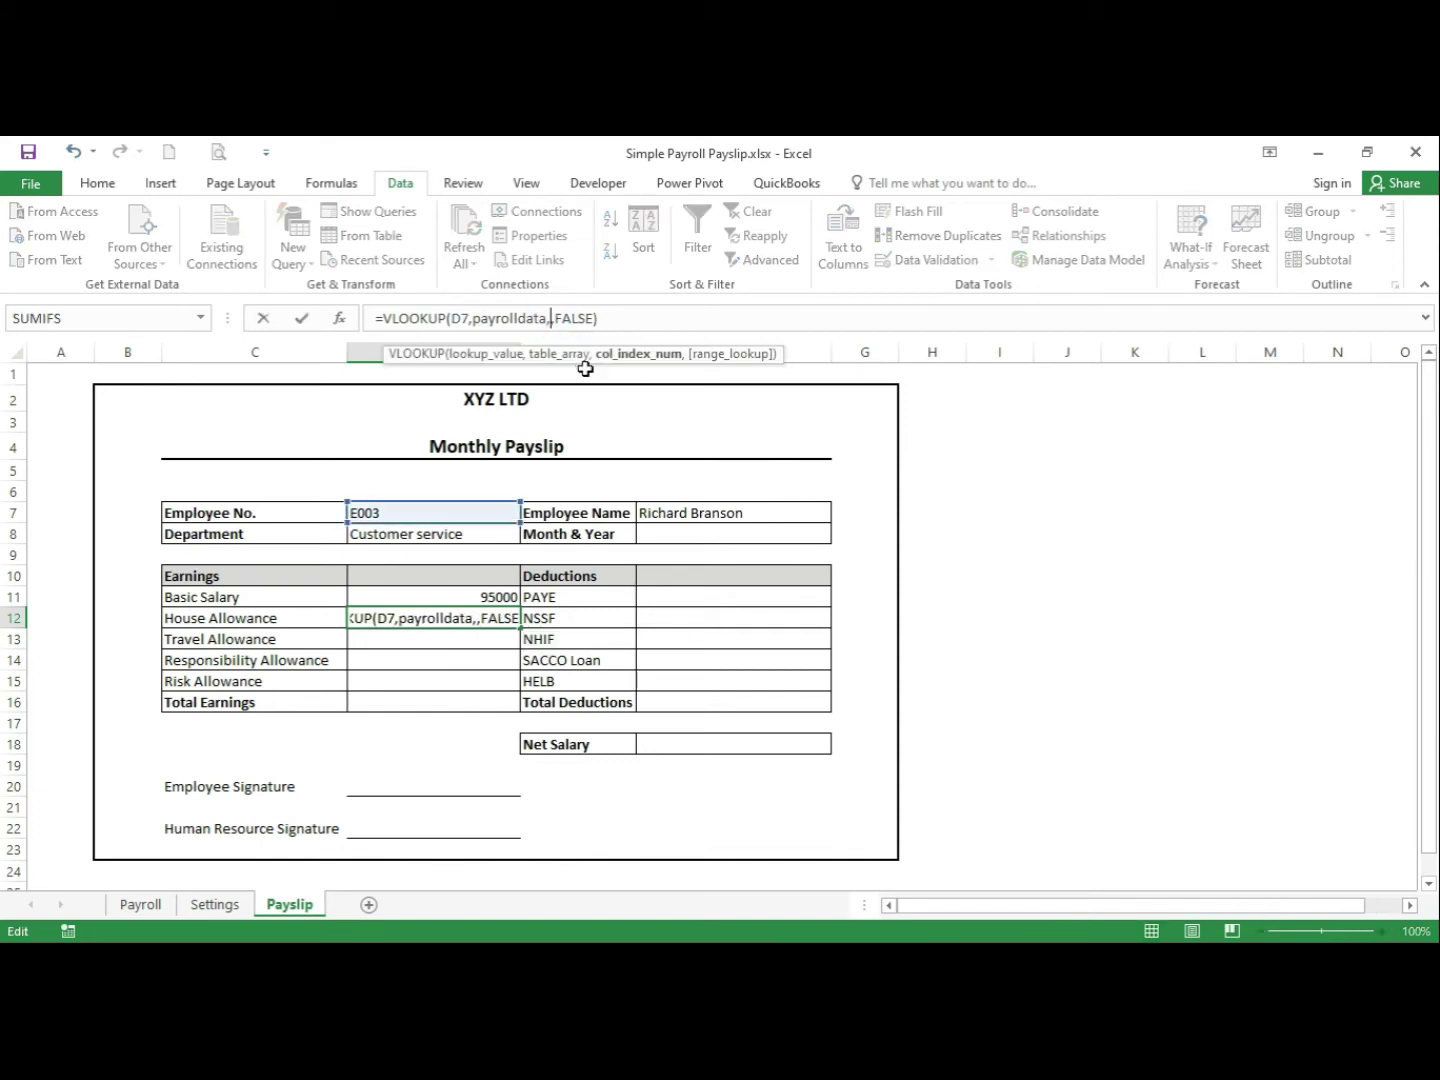
text(5)
key(Return)
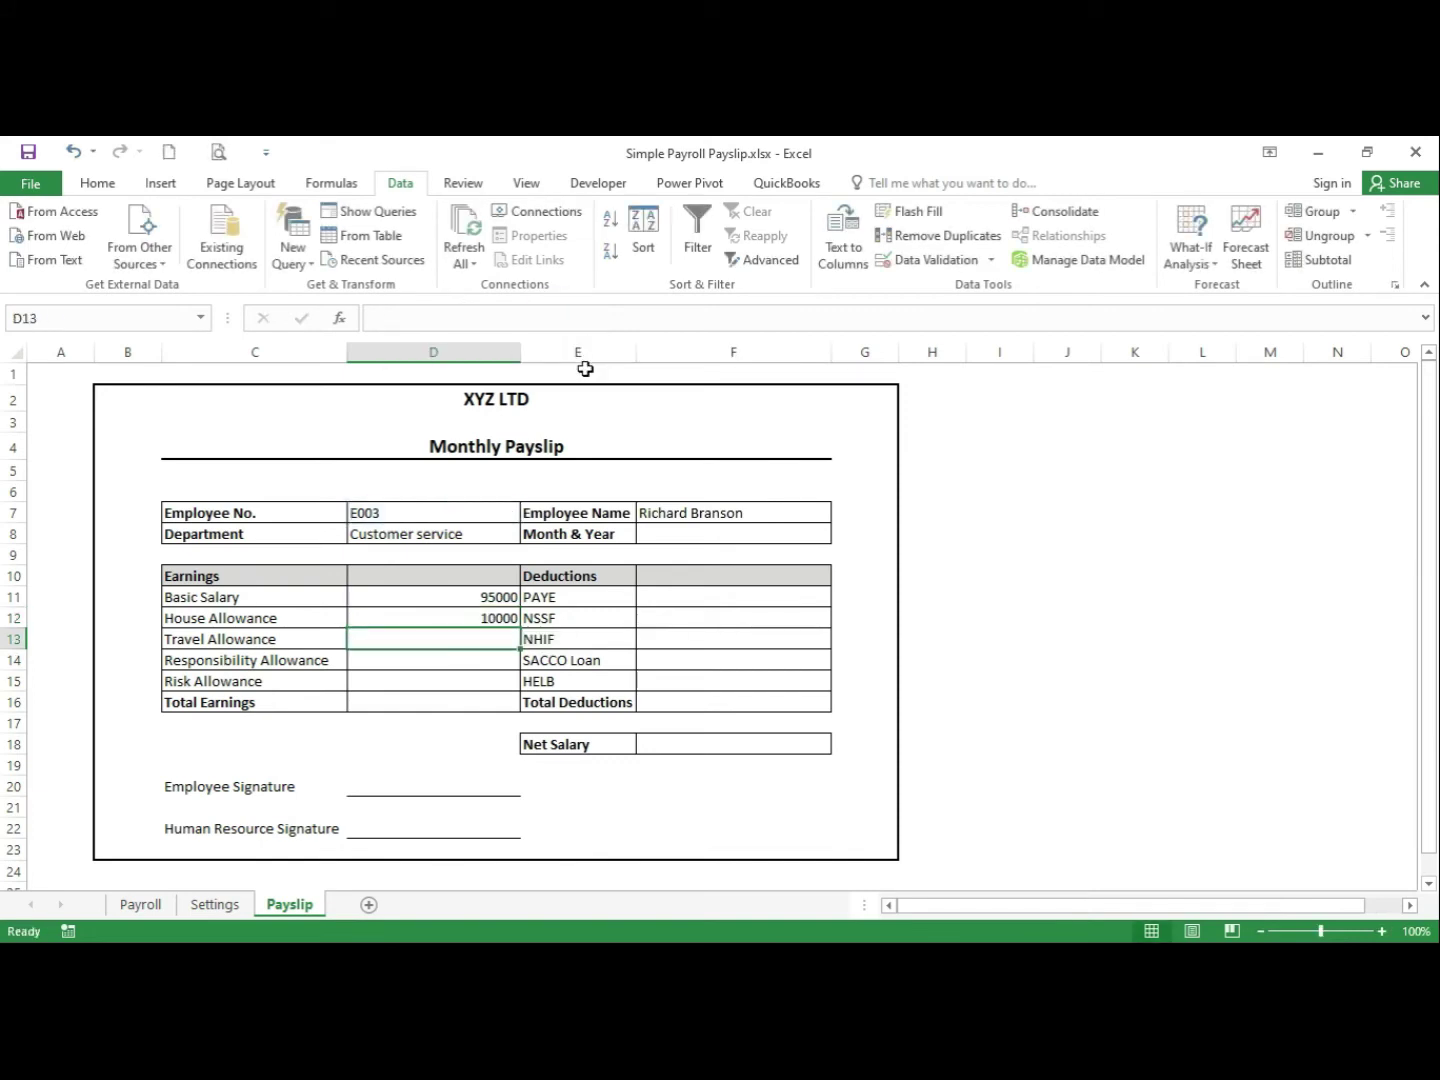
Enter =VLOOKUP(D7,payrolldata,6,FALSE) in the Travel Allowance cell D13
click(485, 312)
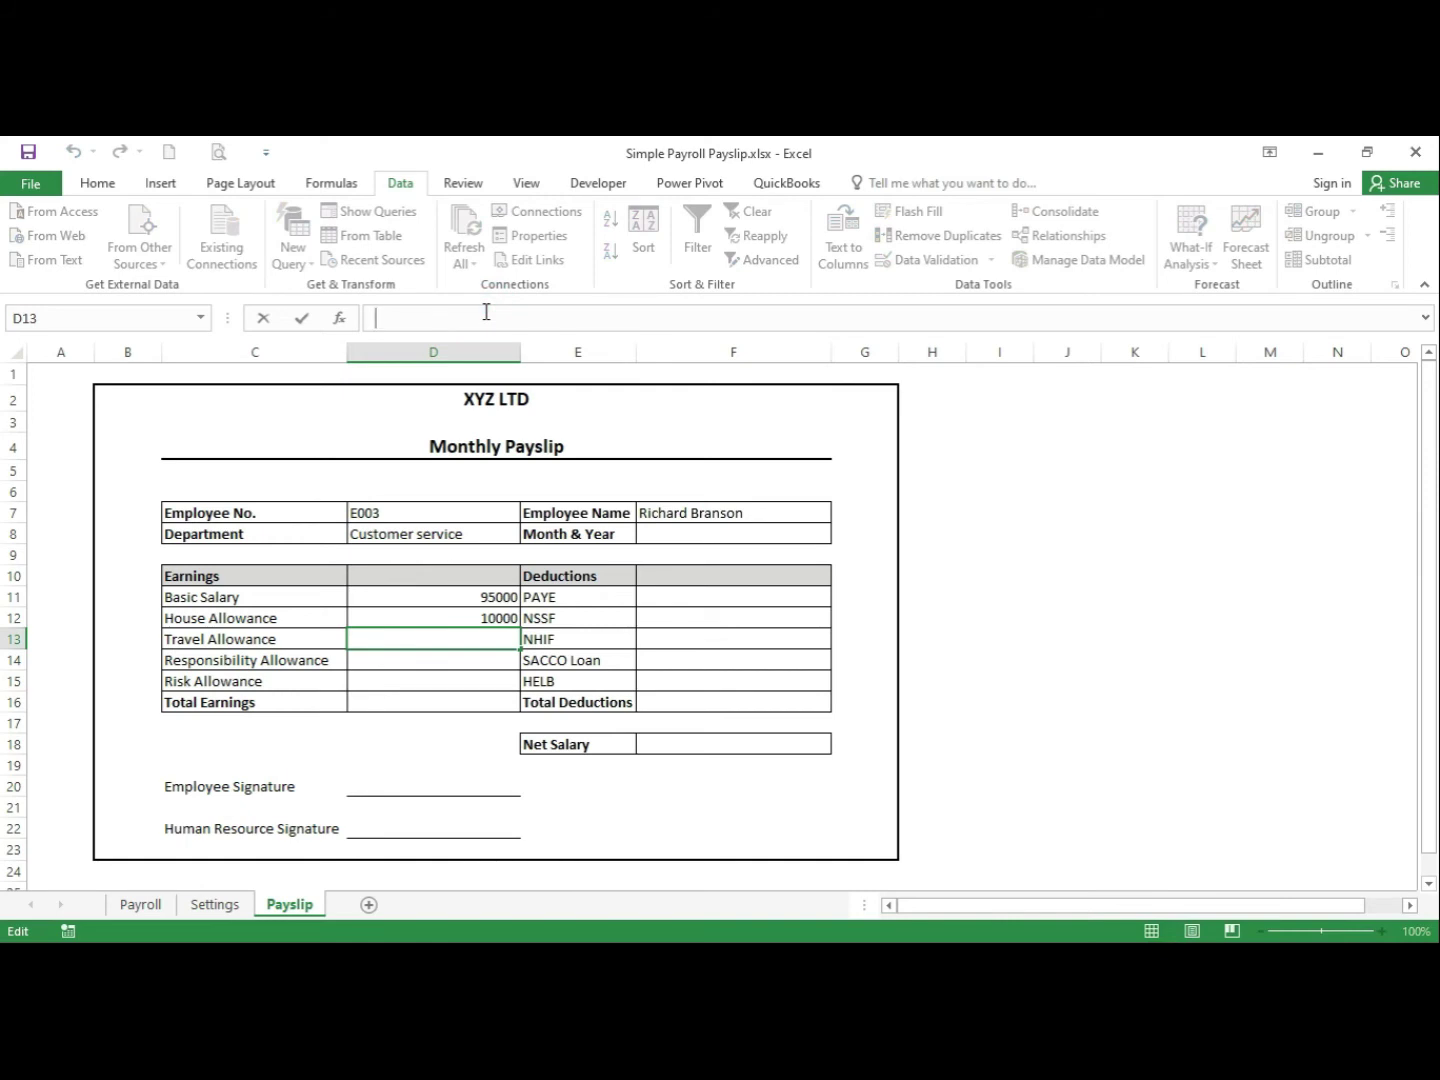
text(=VLOOKUP(D7,payrolldata,2,FALSE))
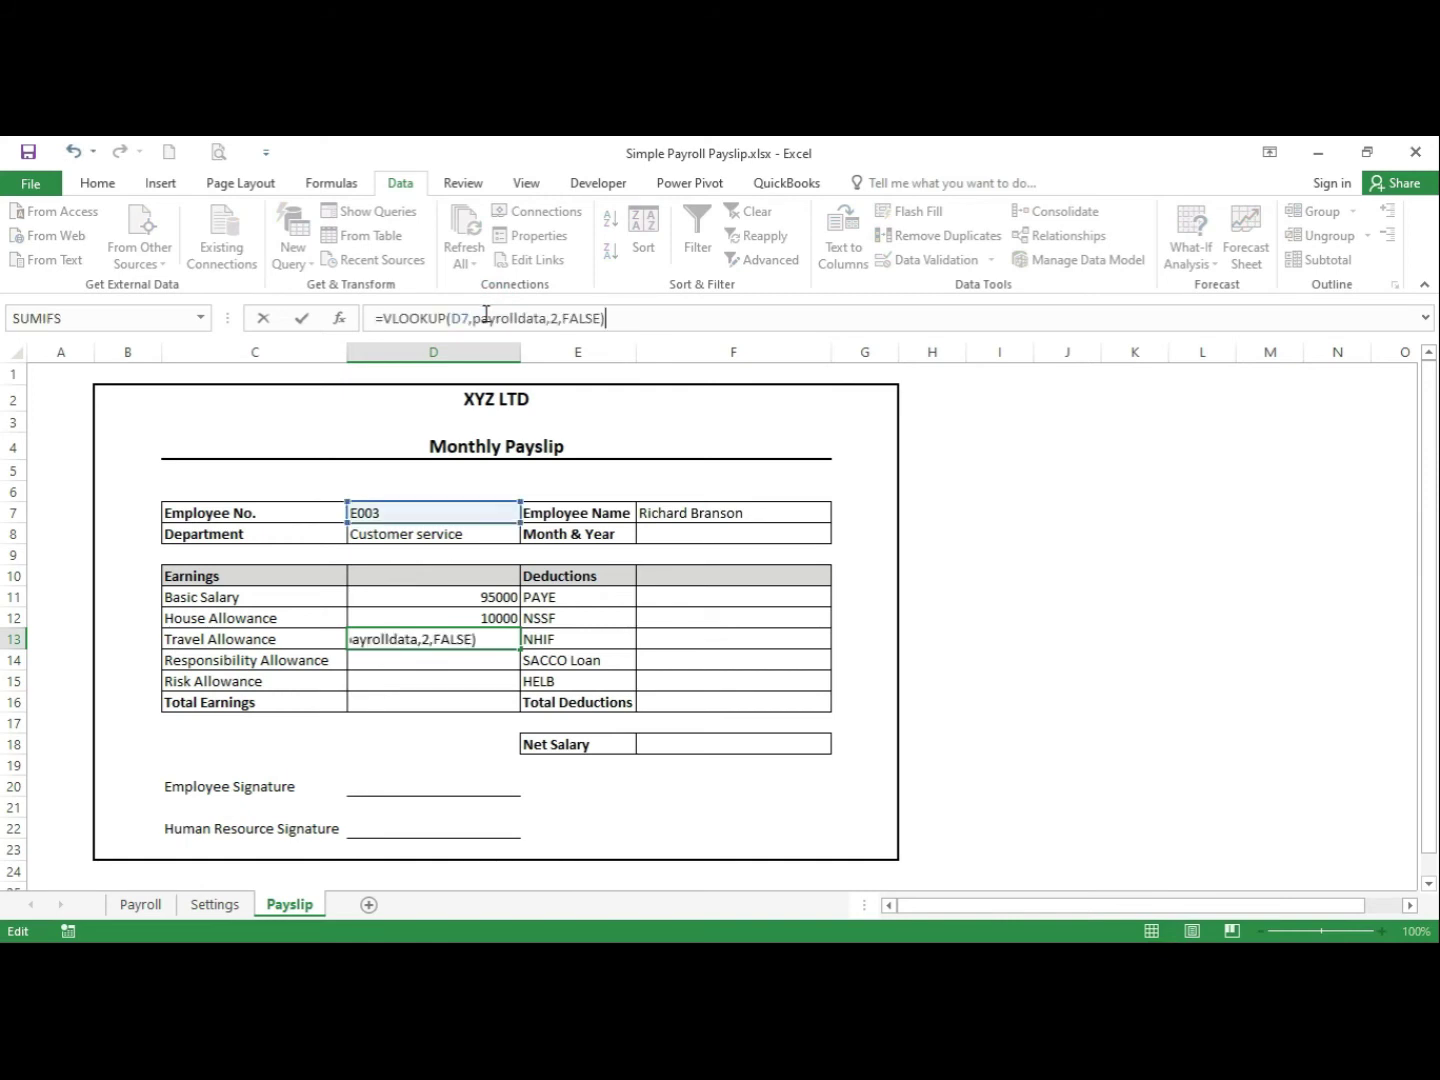
click(559, 319)
key(BackSpace)
text(6)
key(Return)
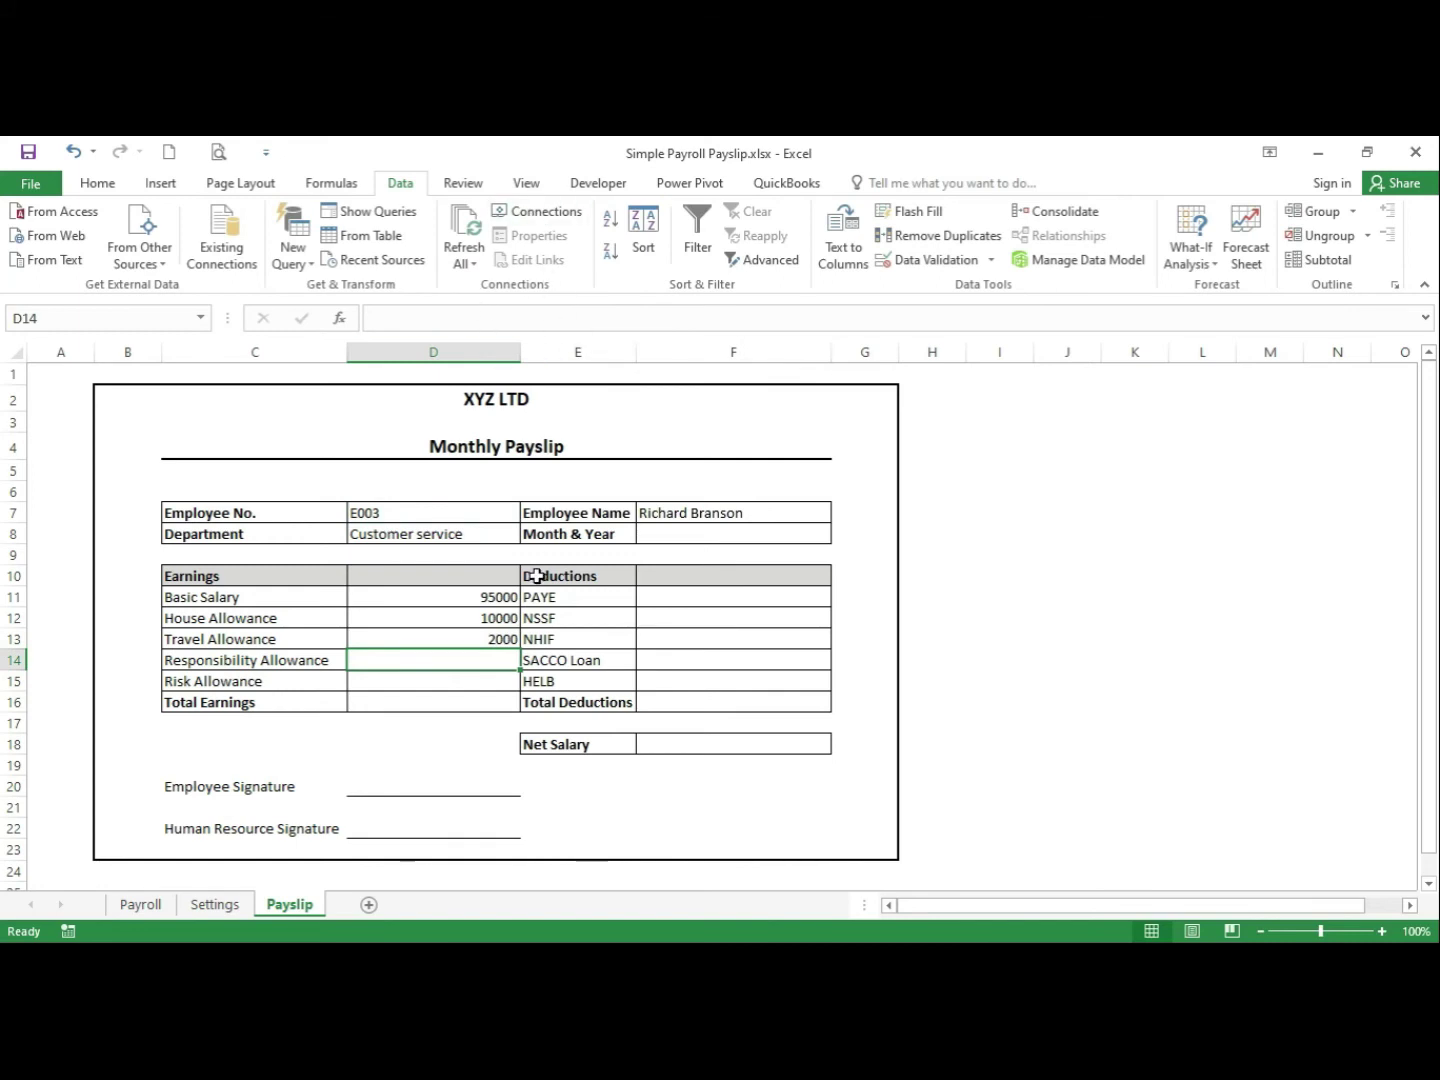
Look up the Responsibility Allowance in D14 with the same VLOOKUP formula, setting its column index to 7
text(=VLOOKUP(D7,payrolldata,2,FALSE))
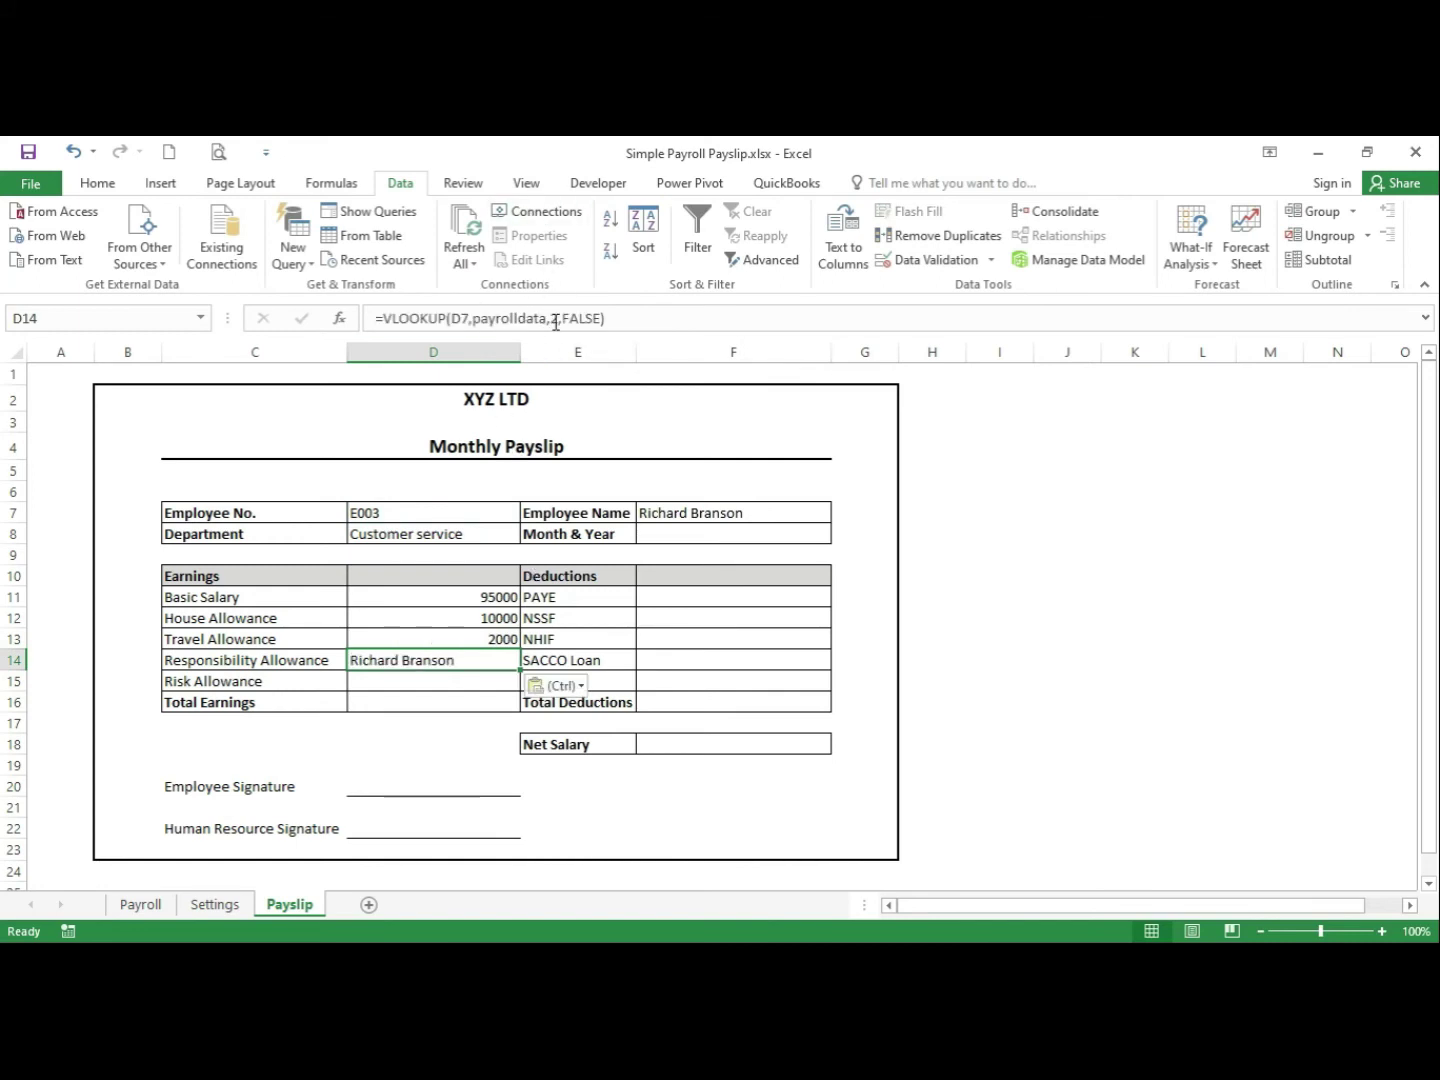
click(557, 318)
key(BackSpace)
text(7)
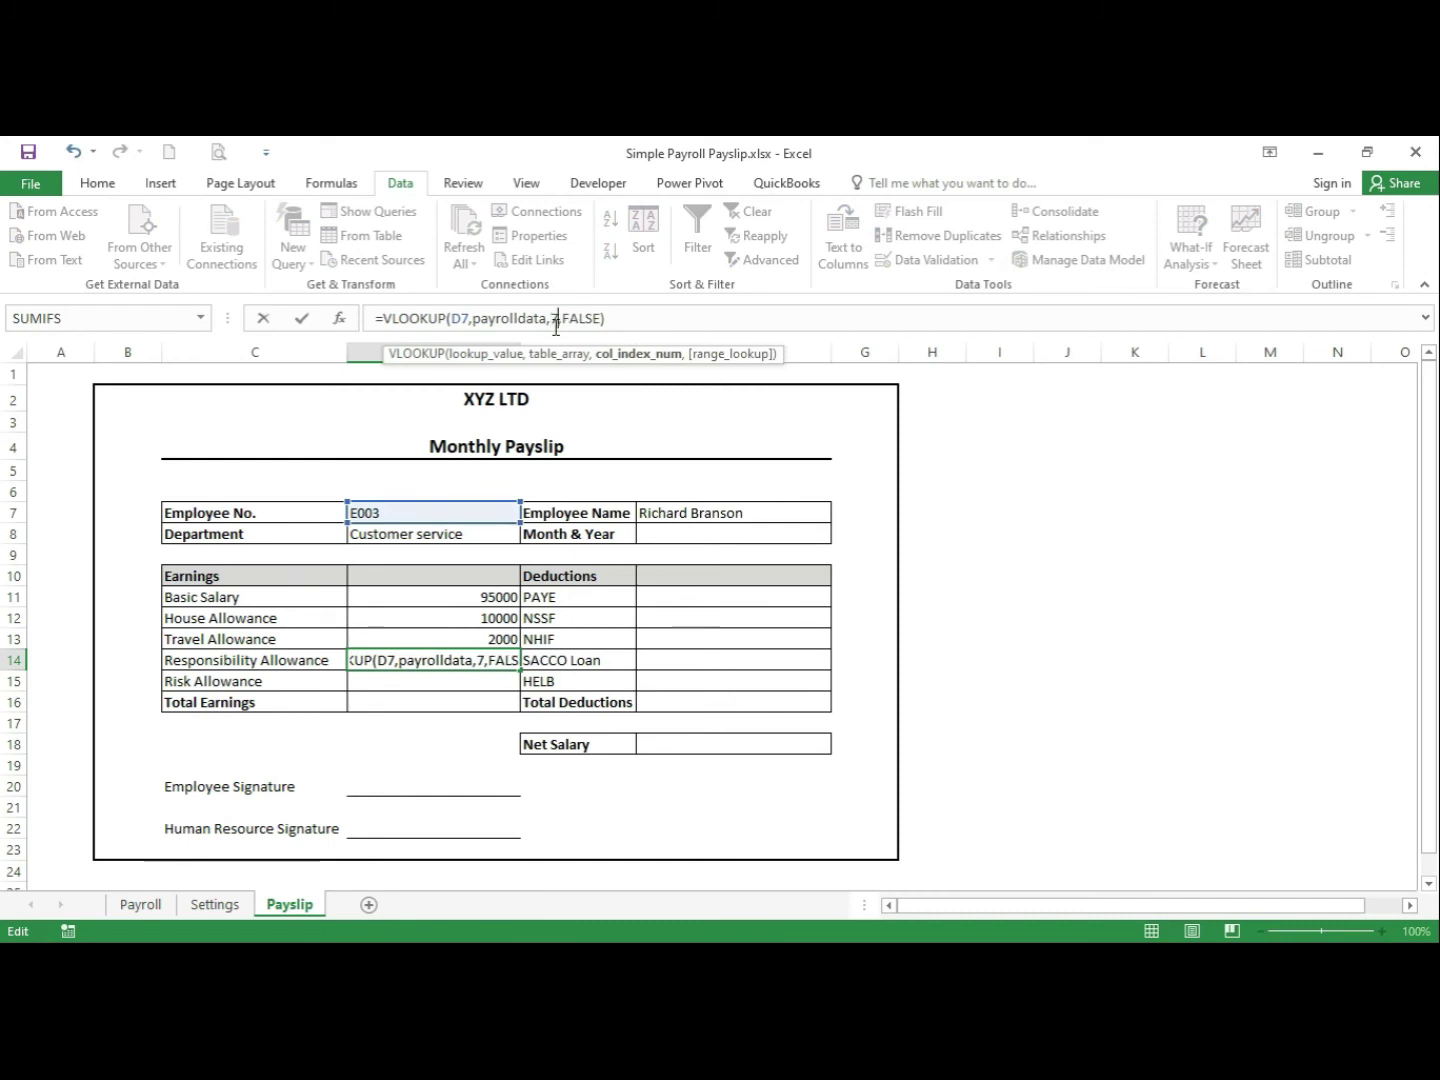
key(Return)
Enter =VLOOKUP(D7,payrolldata,8,FALSE) in the Risk Allowance cell D15
click(531, 318)
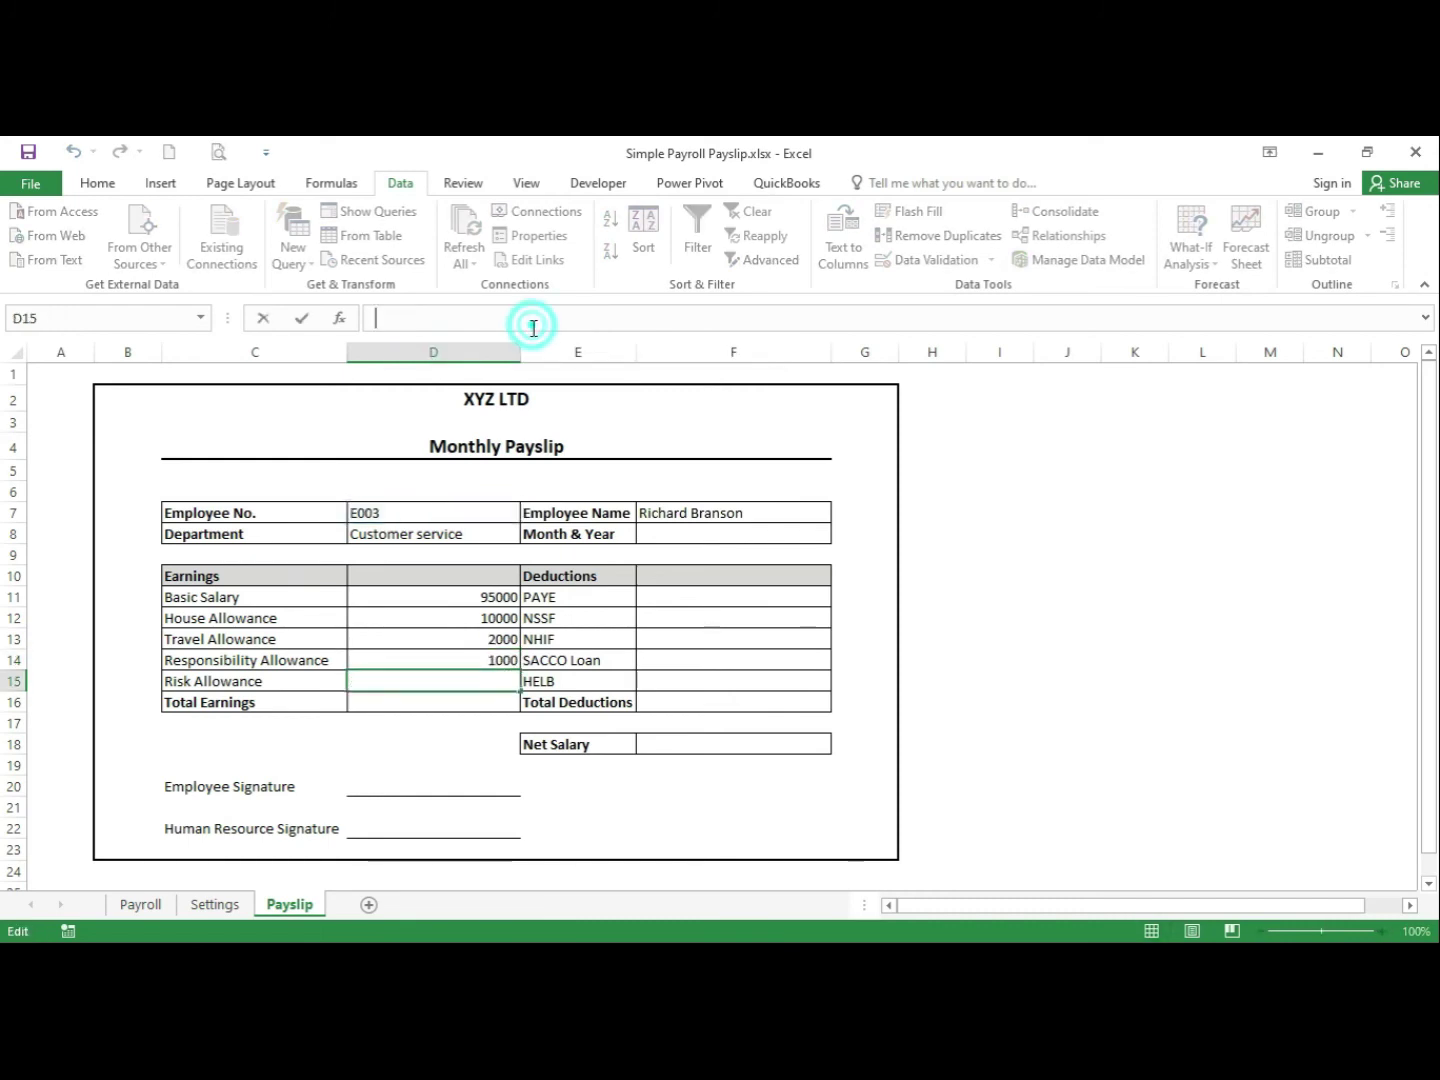
text(=VLOOKUP(D7,payrolldata,2,FALSE))
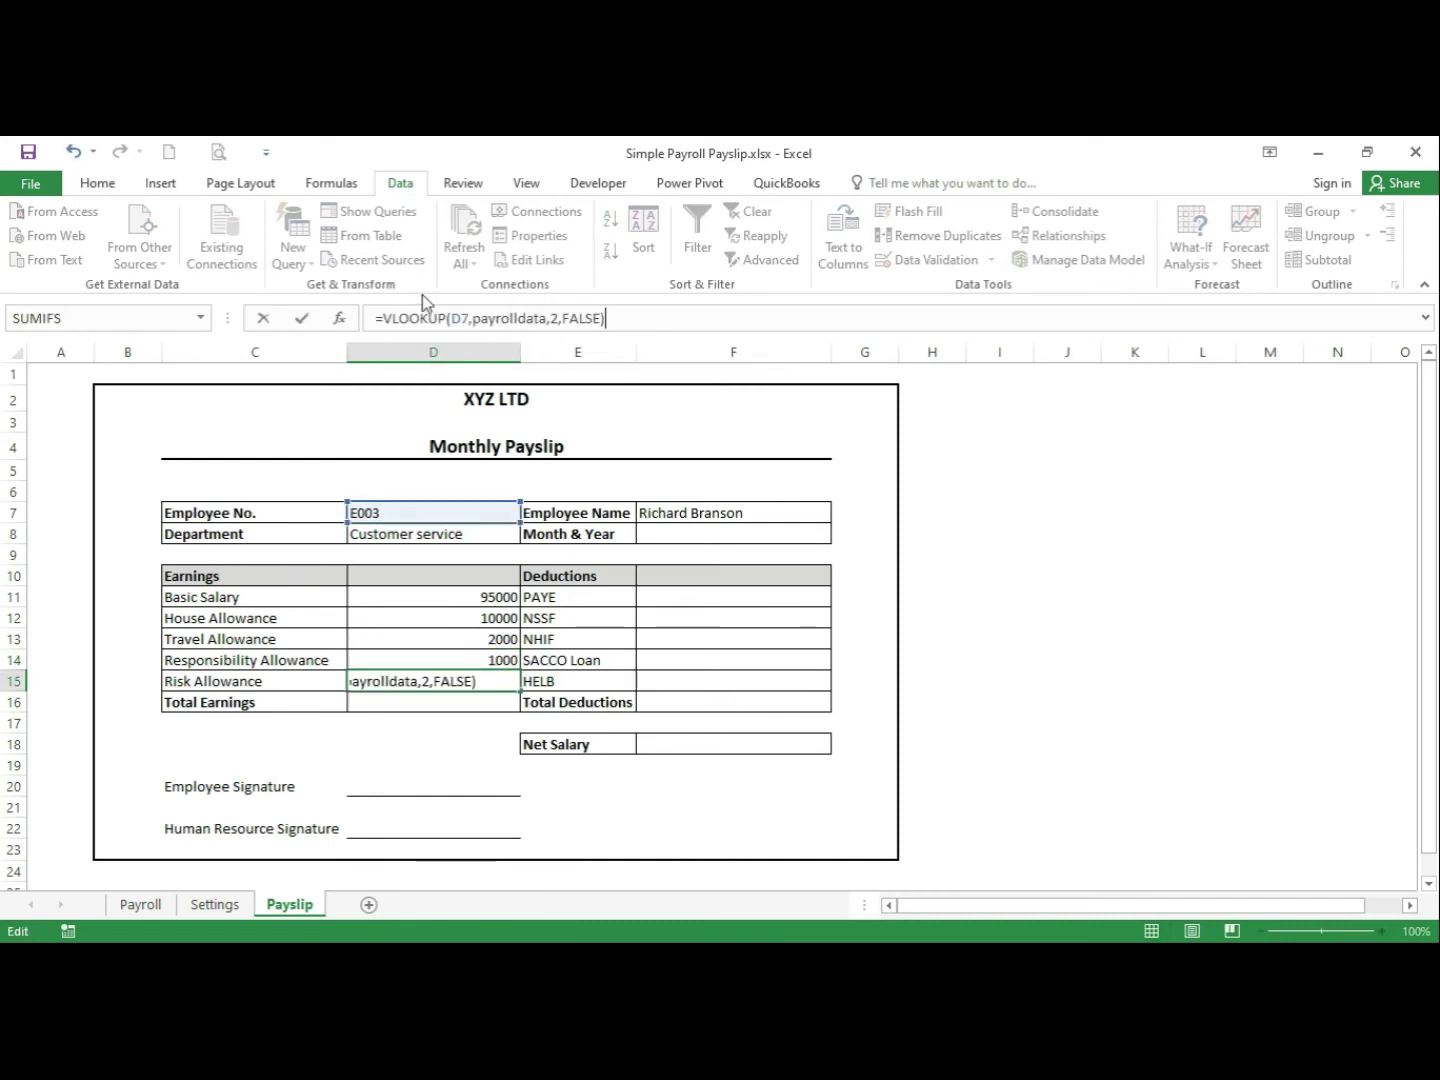
click(560, 318)
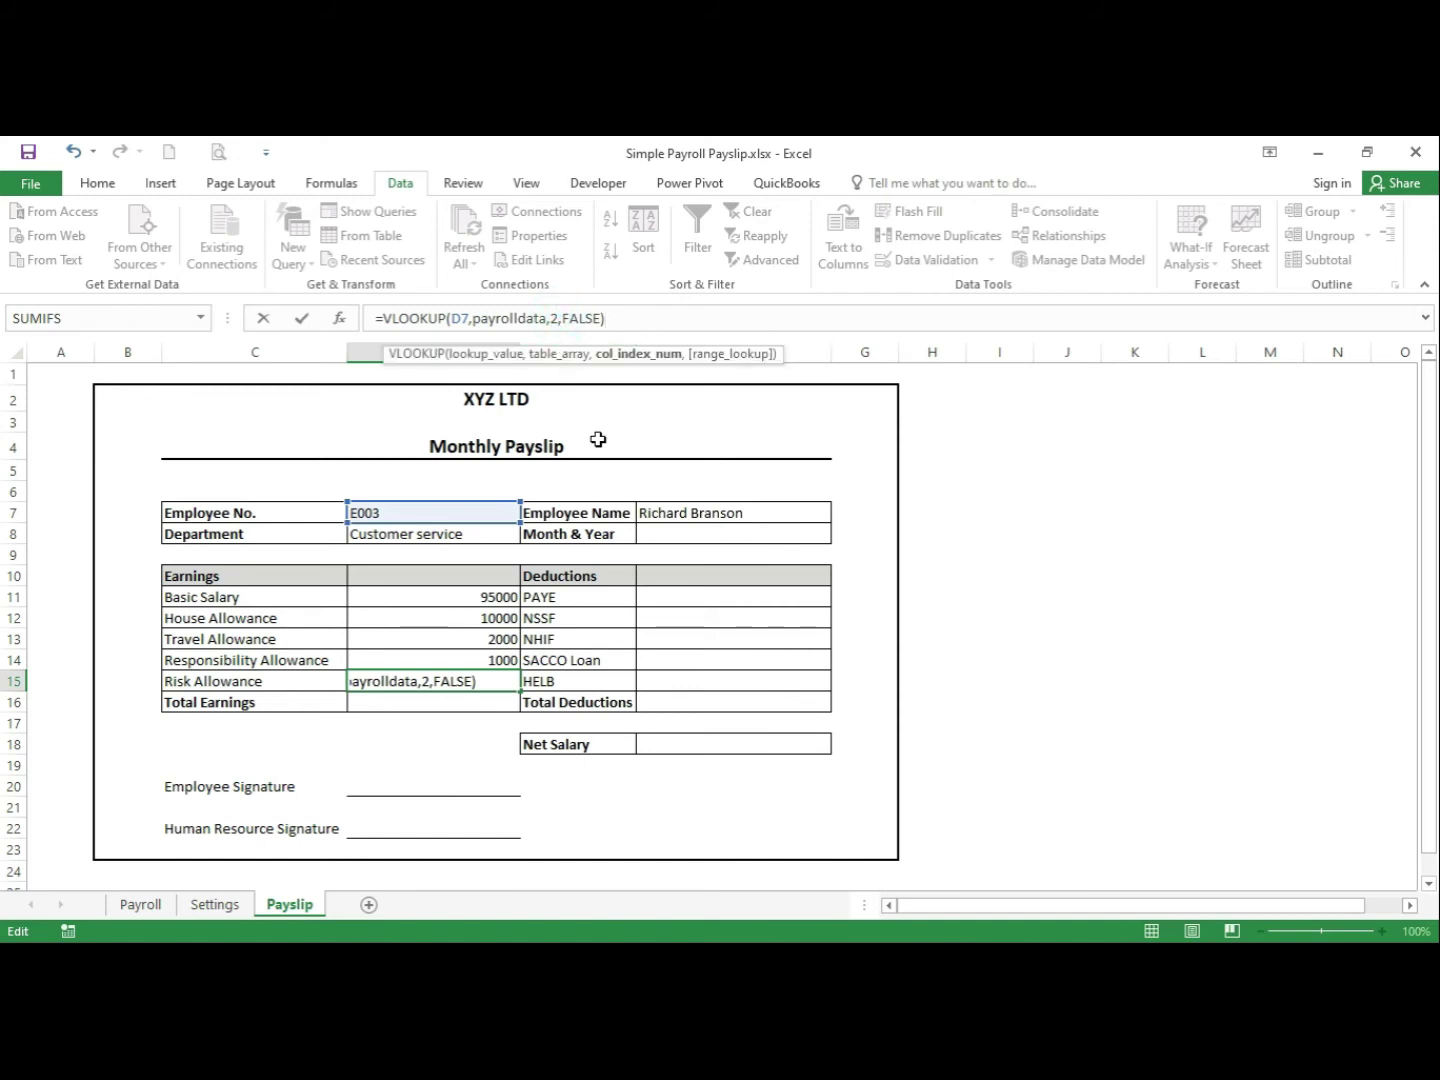
key(BackSpace)
text(8)
key(Return)
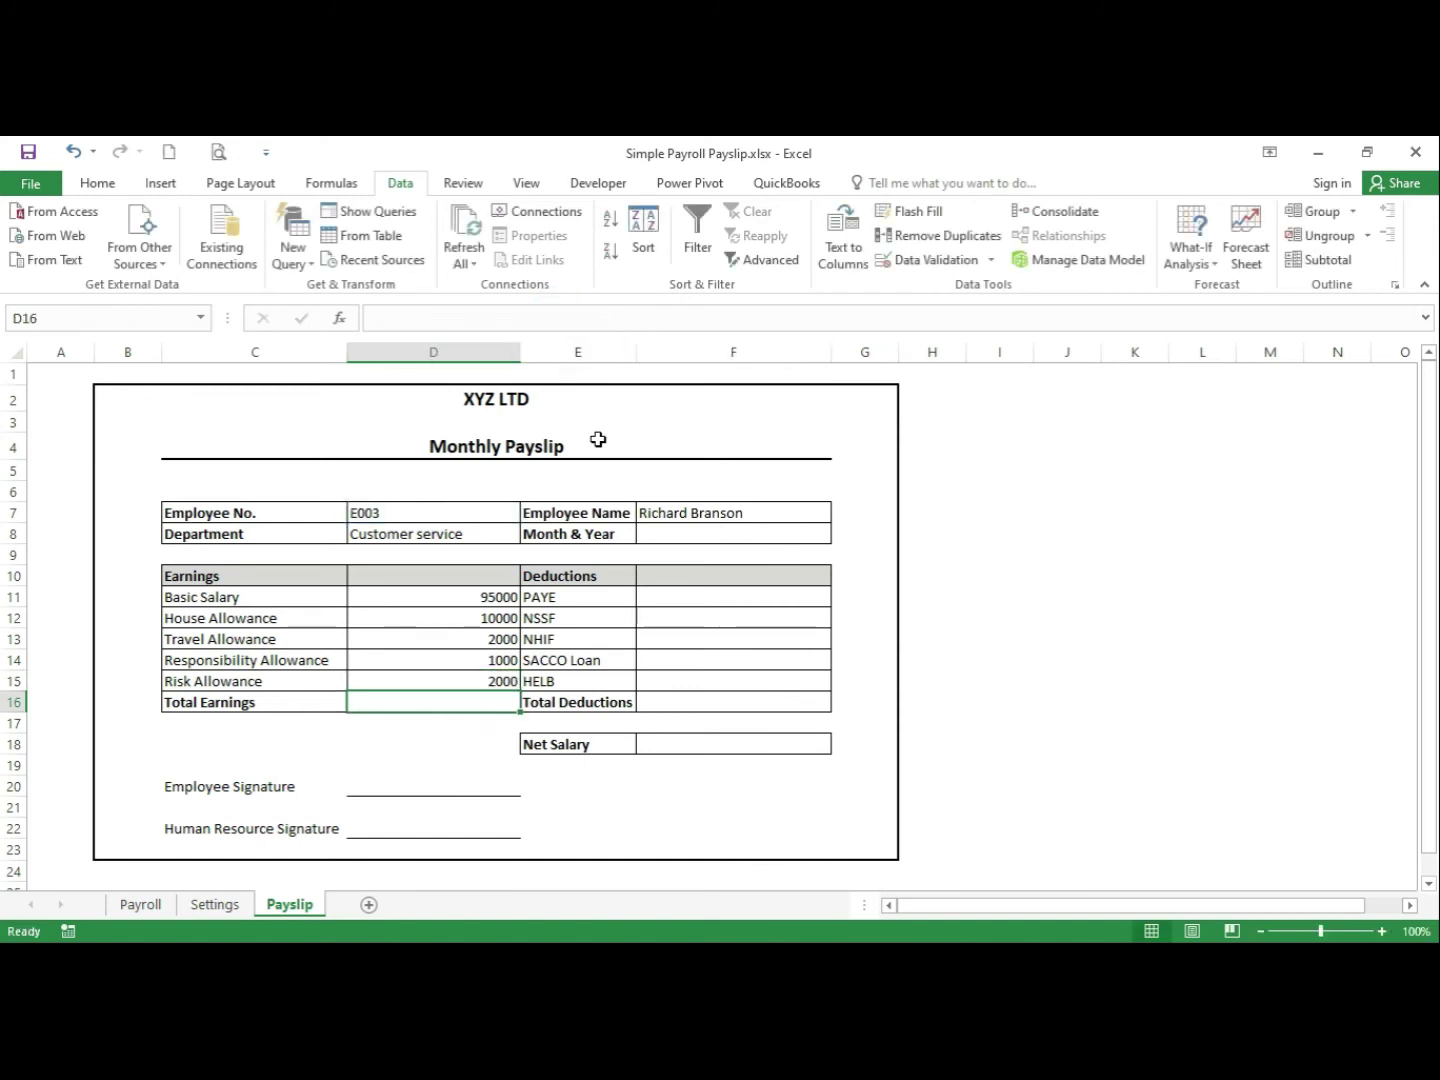
Fill the Total Earnings cell D16 with the payrolldata lookup on D7 using column index 9, and check its formula
text(=VLOOKUP(D7,payrolldata,2,FALSE))
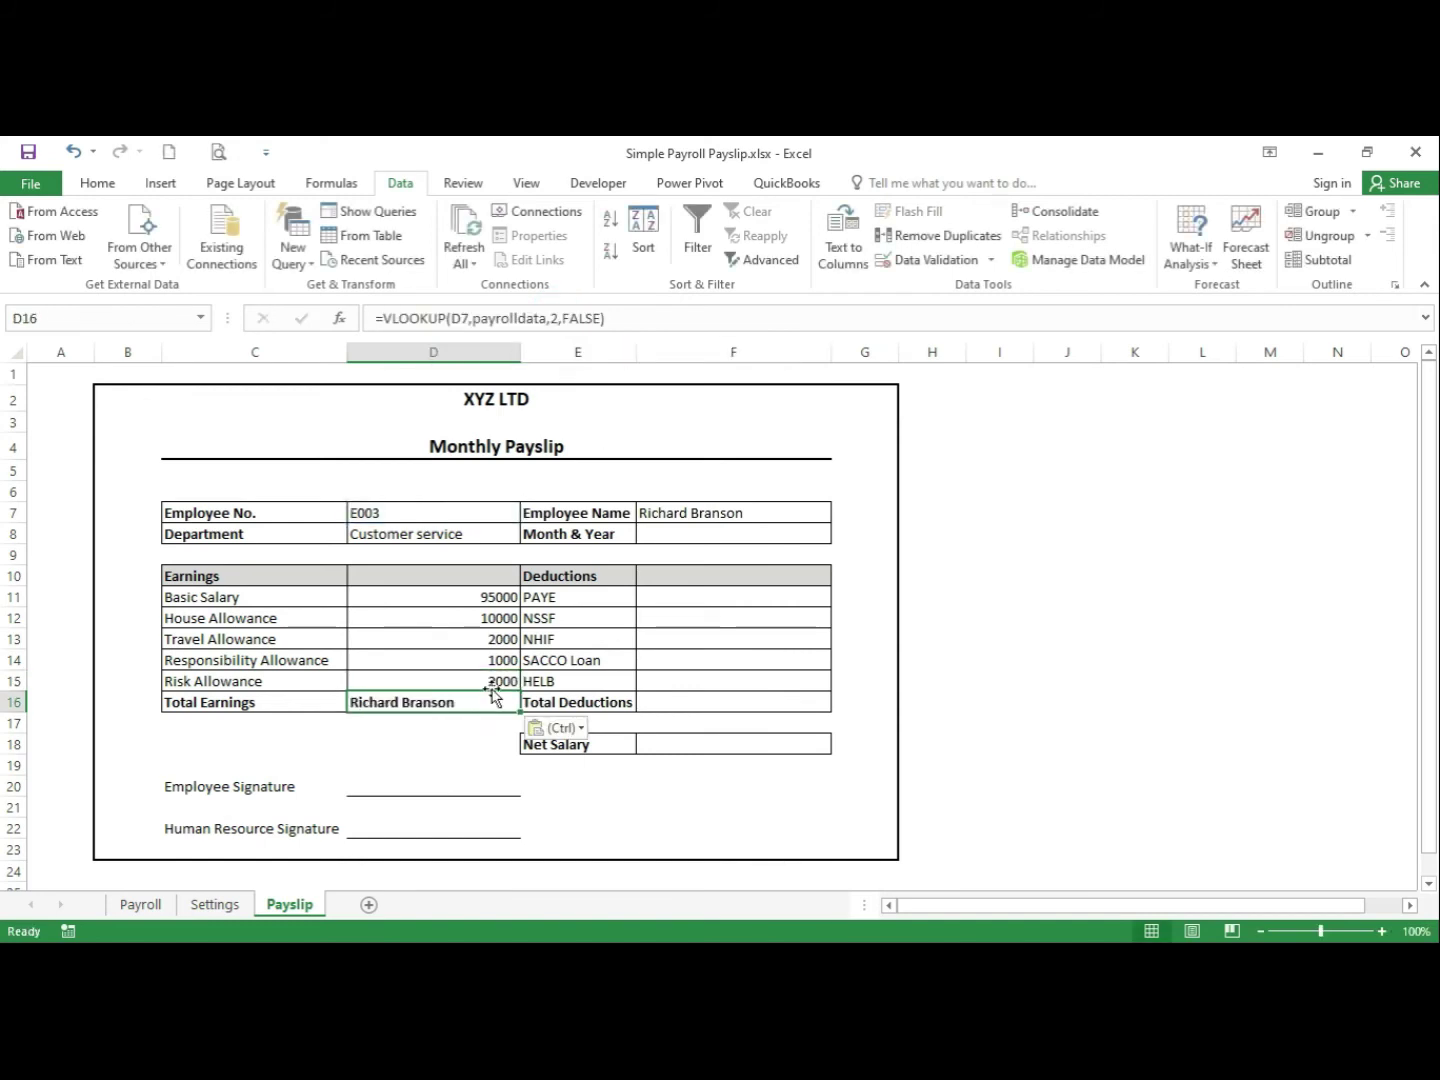
click(556, 318)
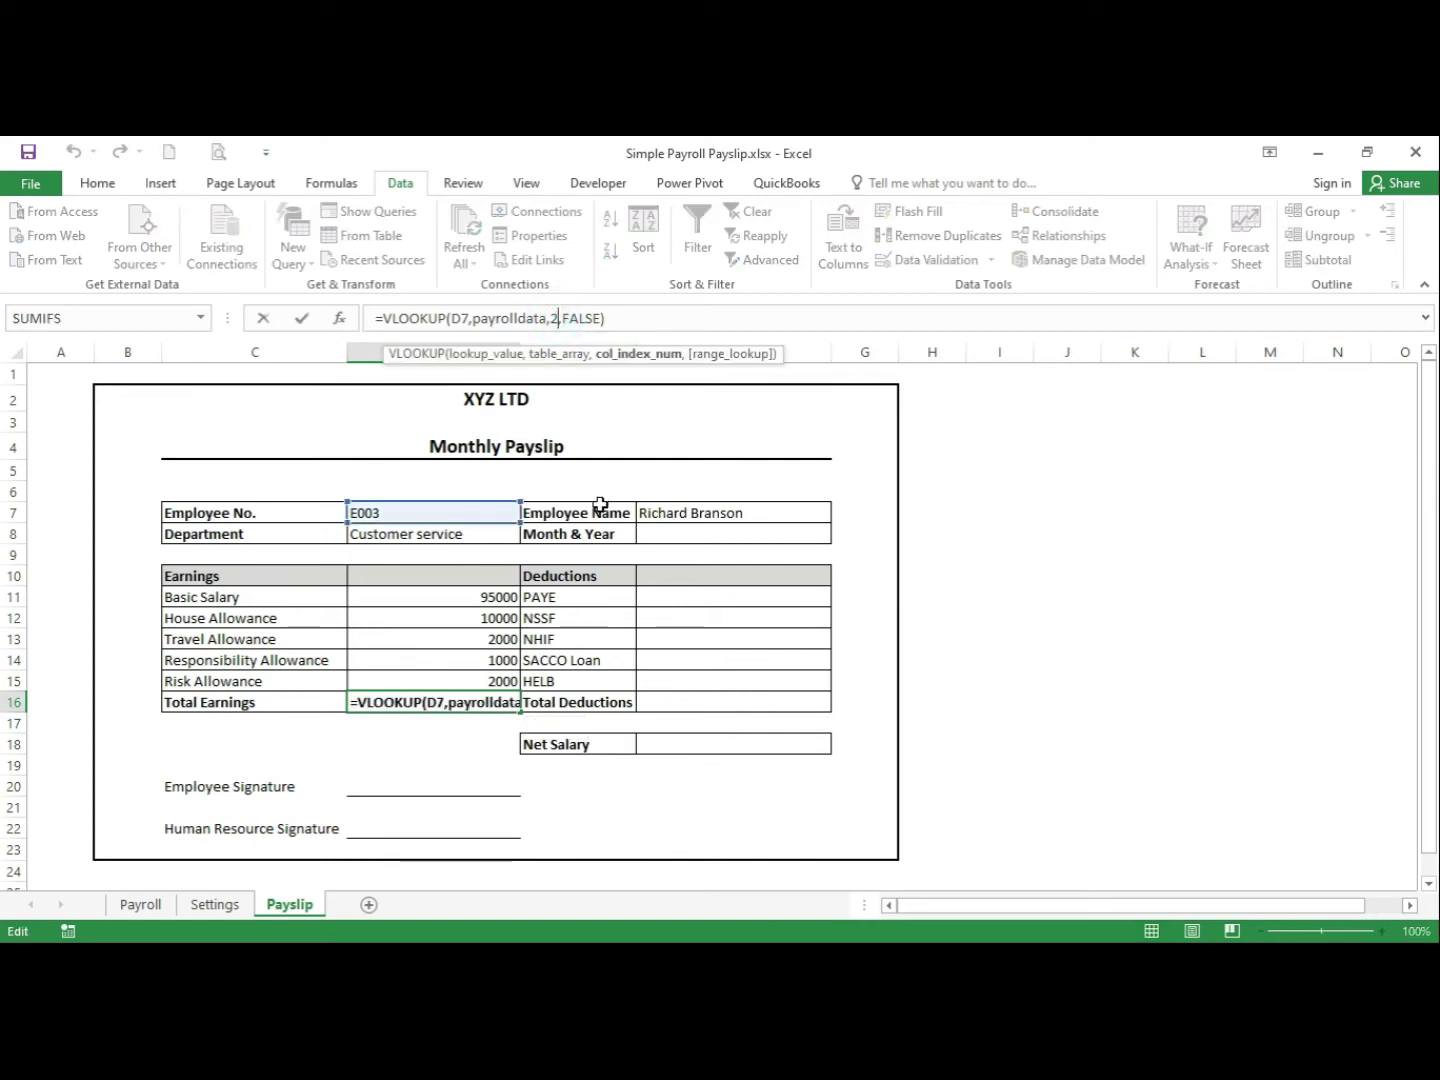
key(BackSpace)
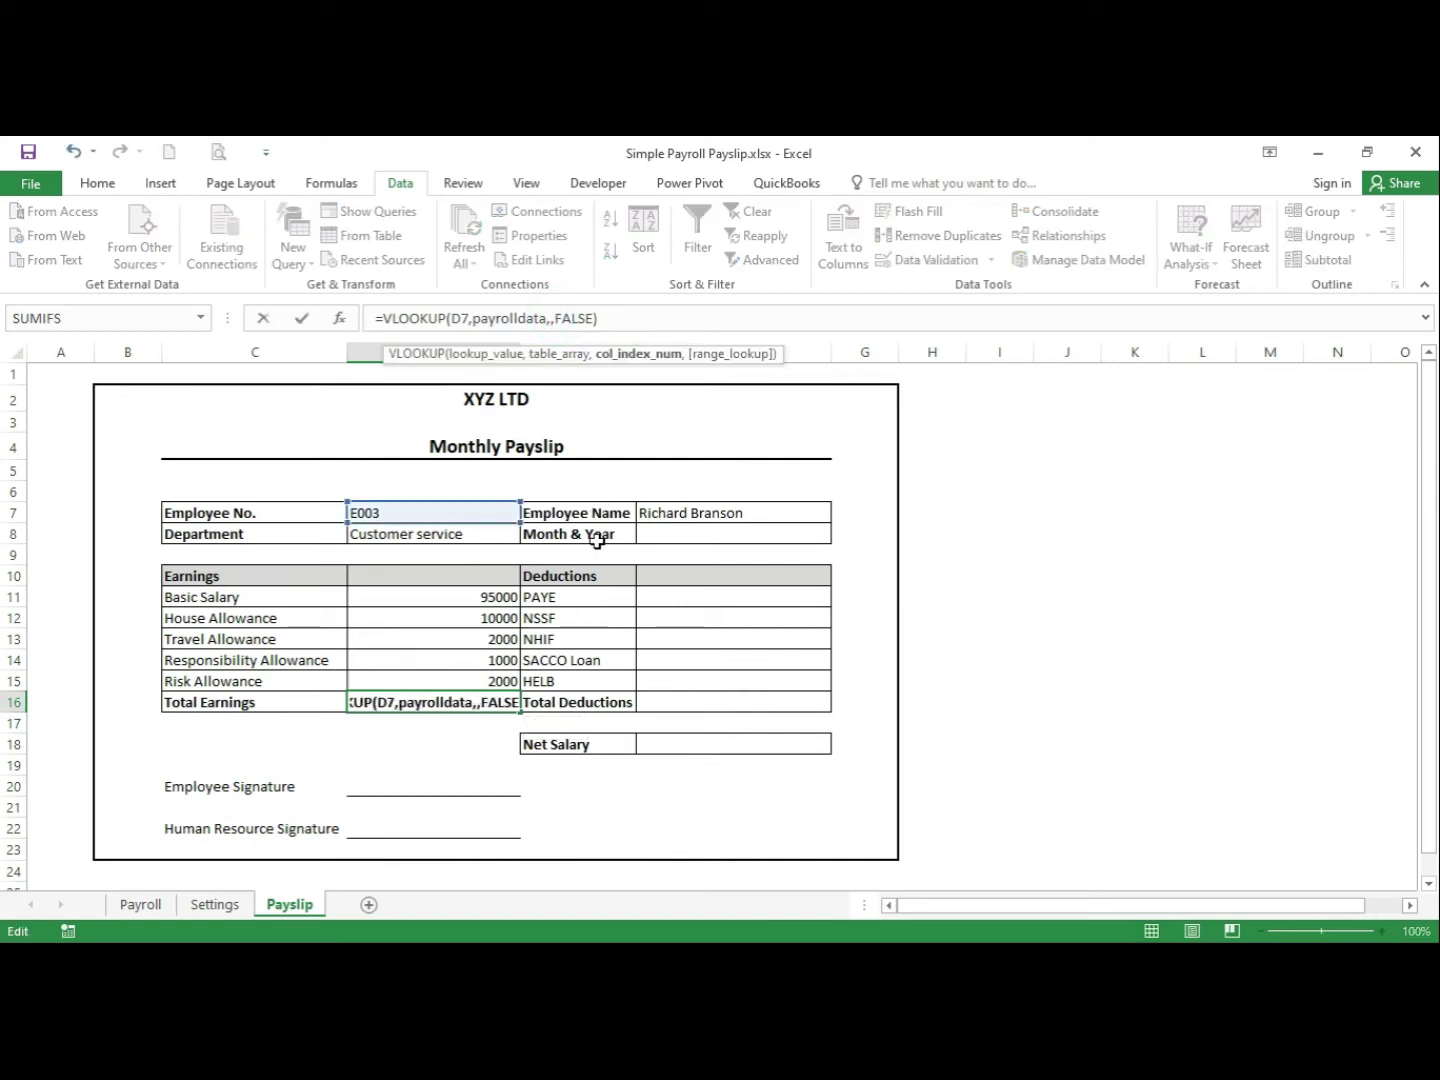
text(9)
key(Return)
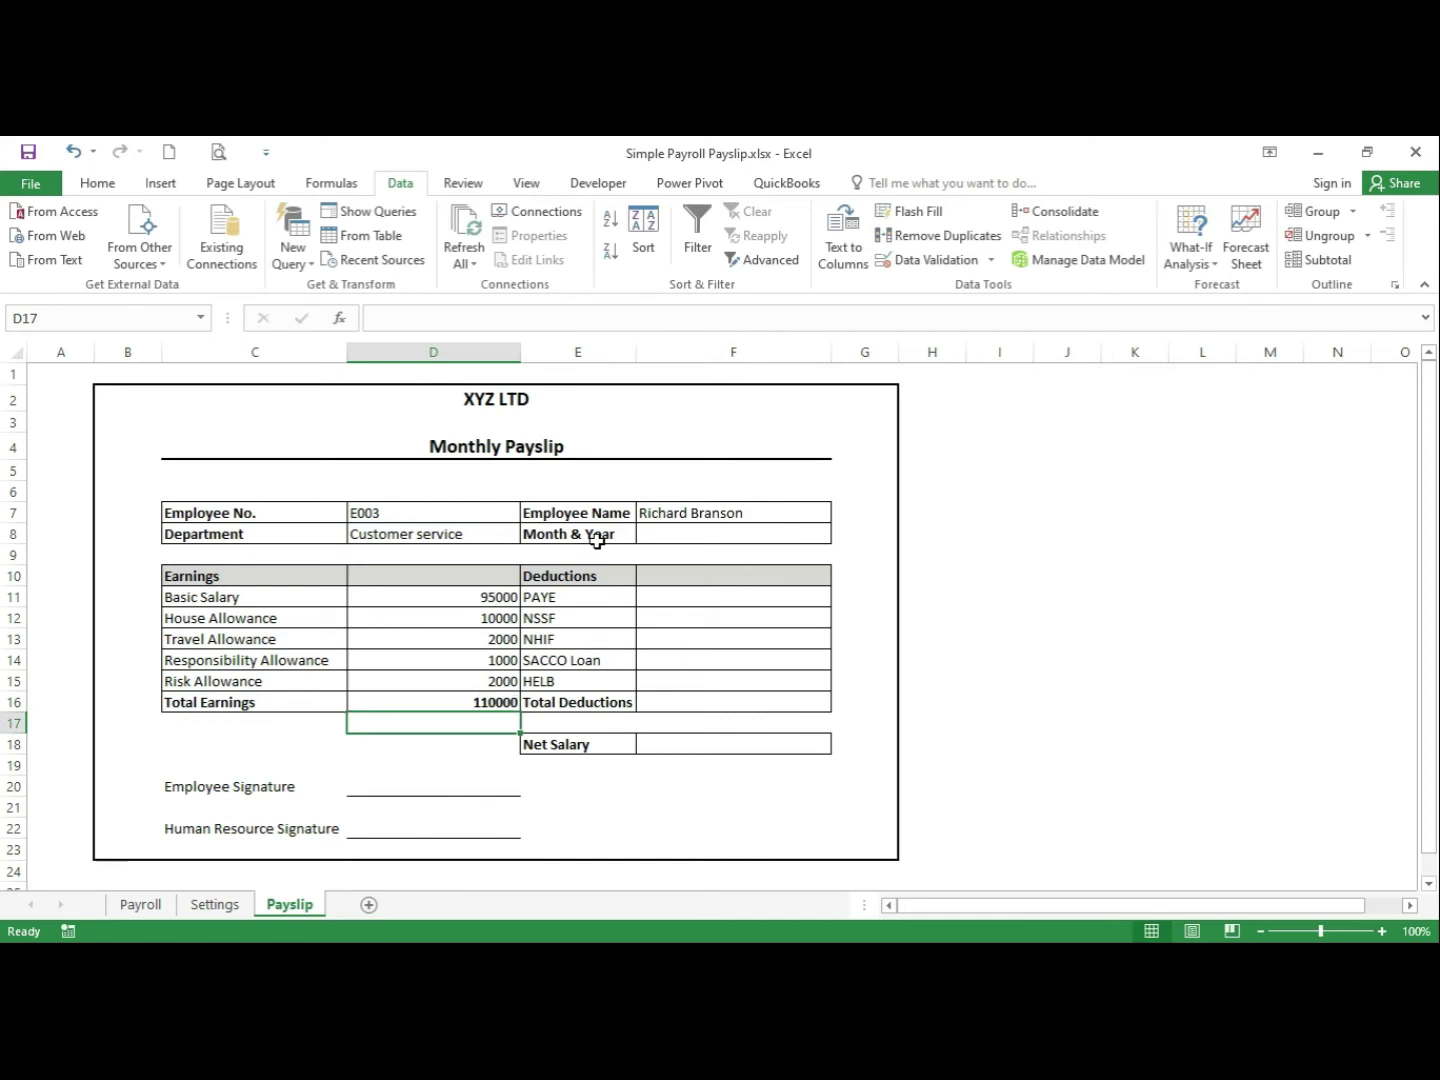
click(510, 688)
click(508, 701)
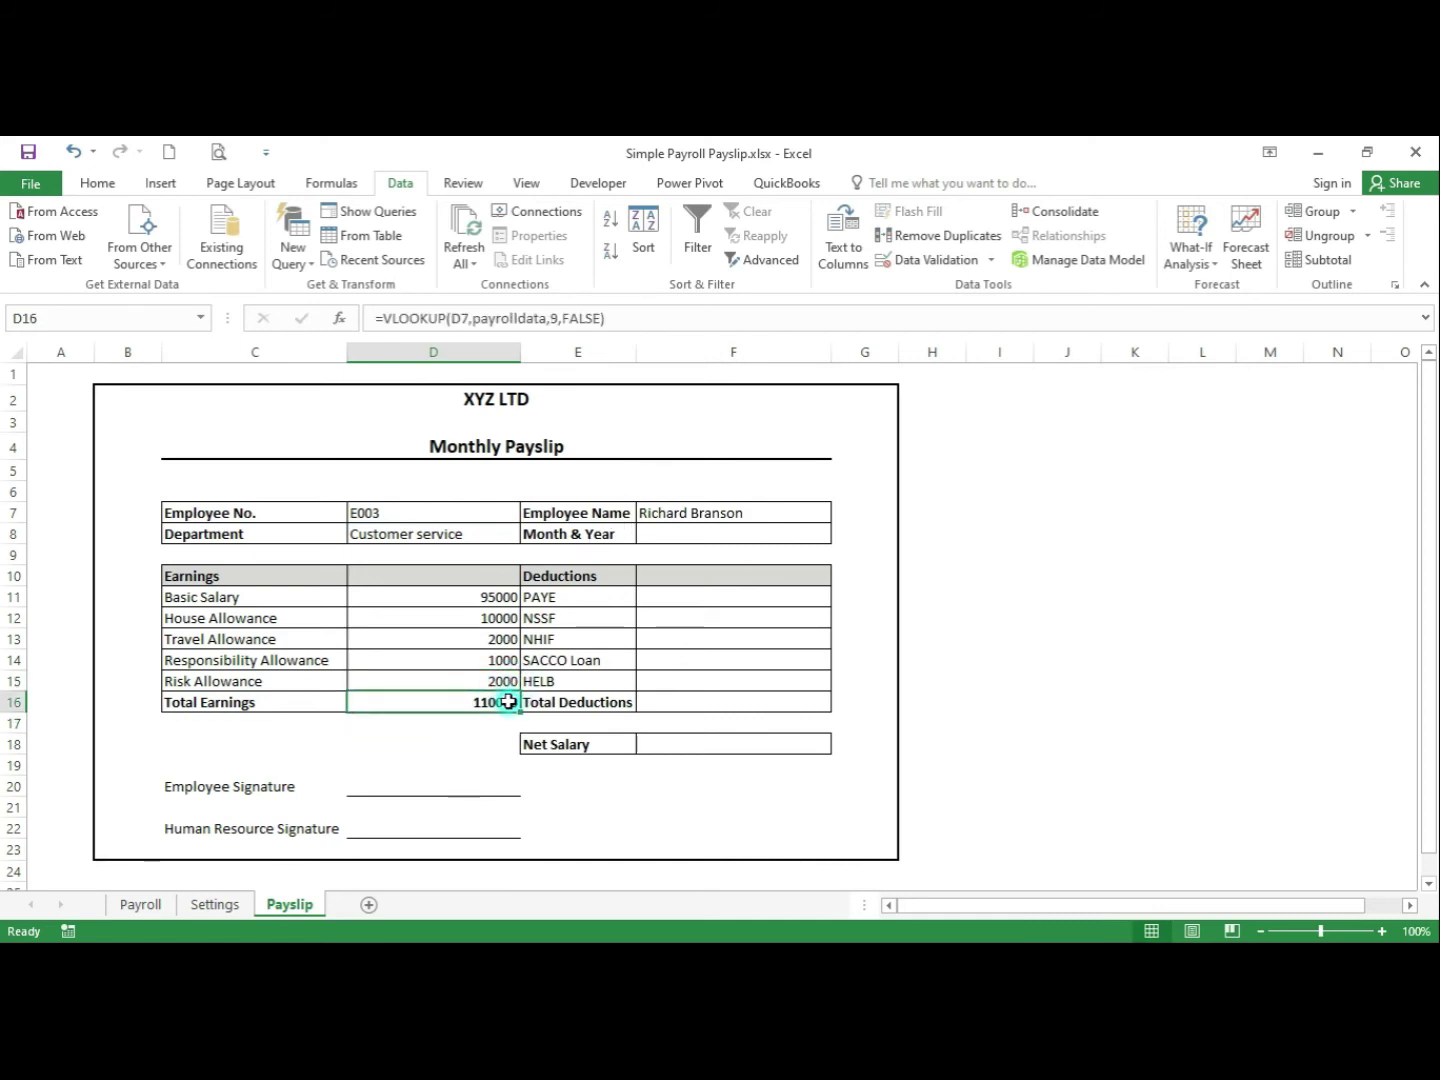
Enter =VLOOKUP(D7,payrolldata,10,FALSE) in the PAYE cell F11 under Deductions
click(690, 599)
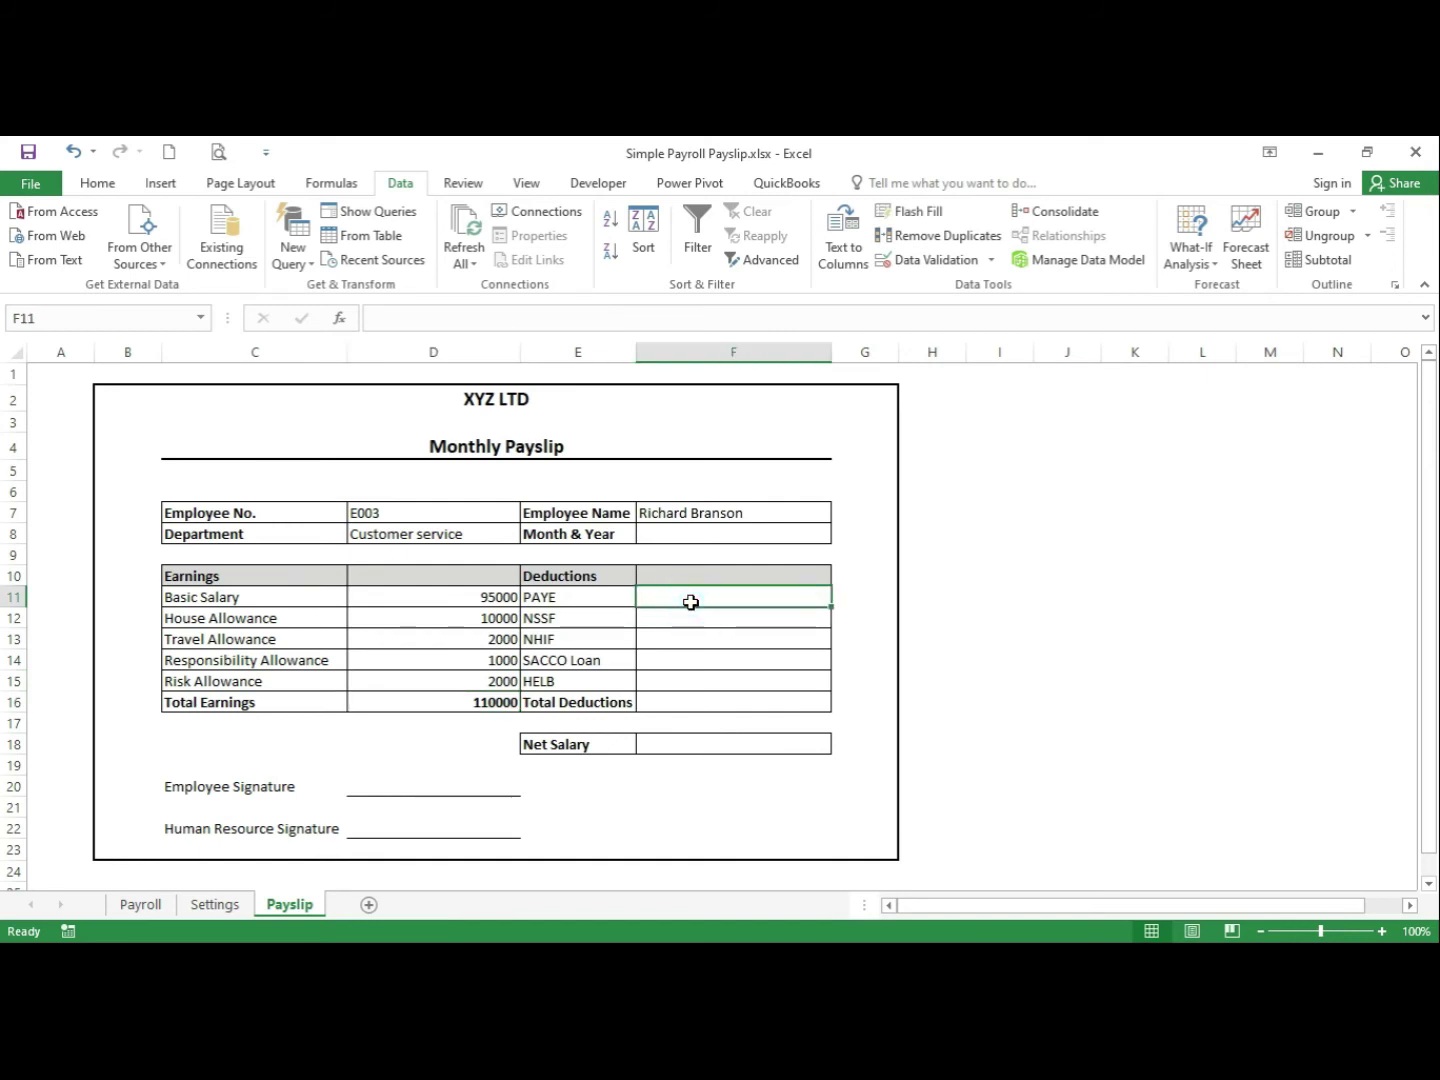
text(=VLOOKUP(D7,payrolldata,2,FALSE))
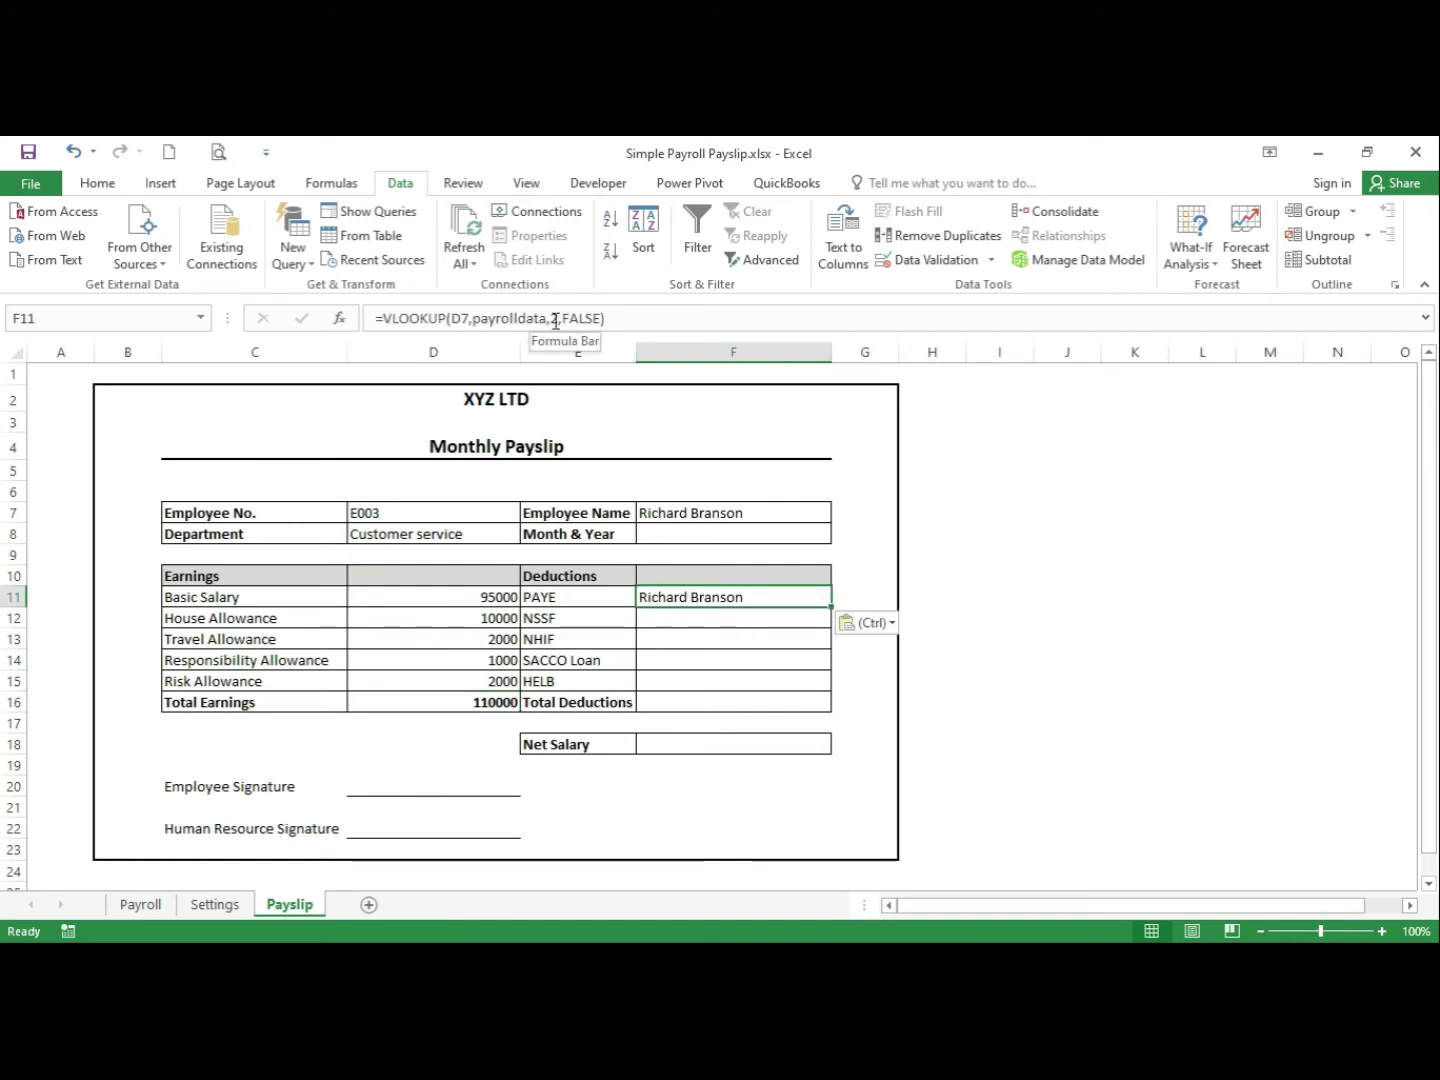
double_click(556, 322)
text(10)
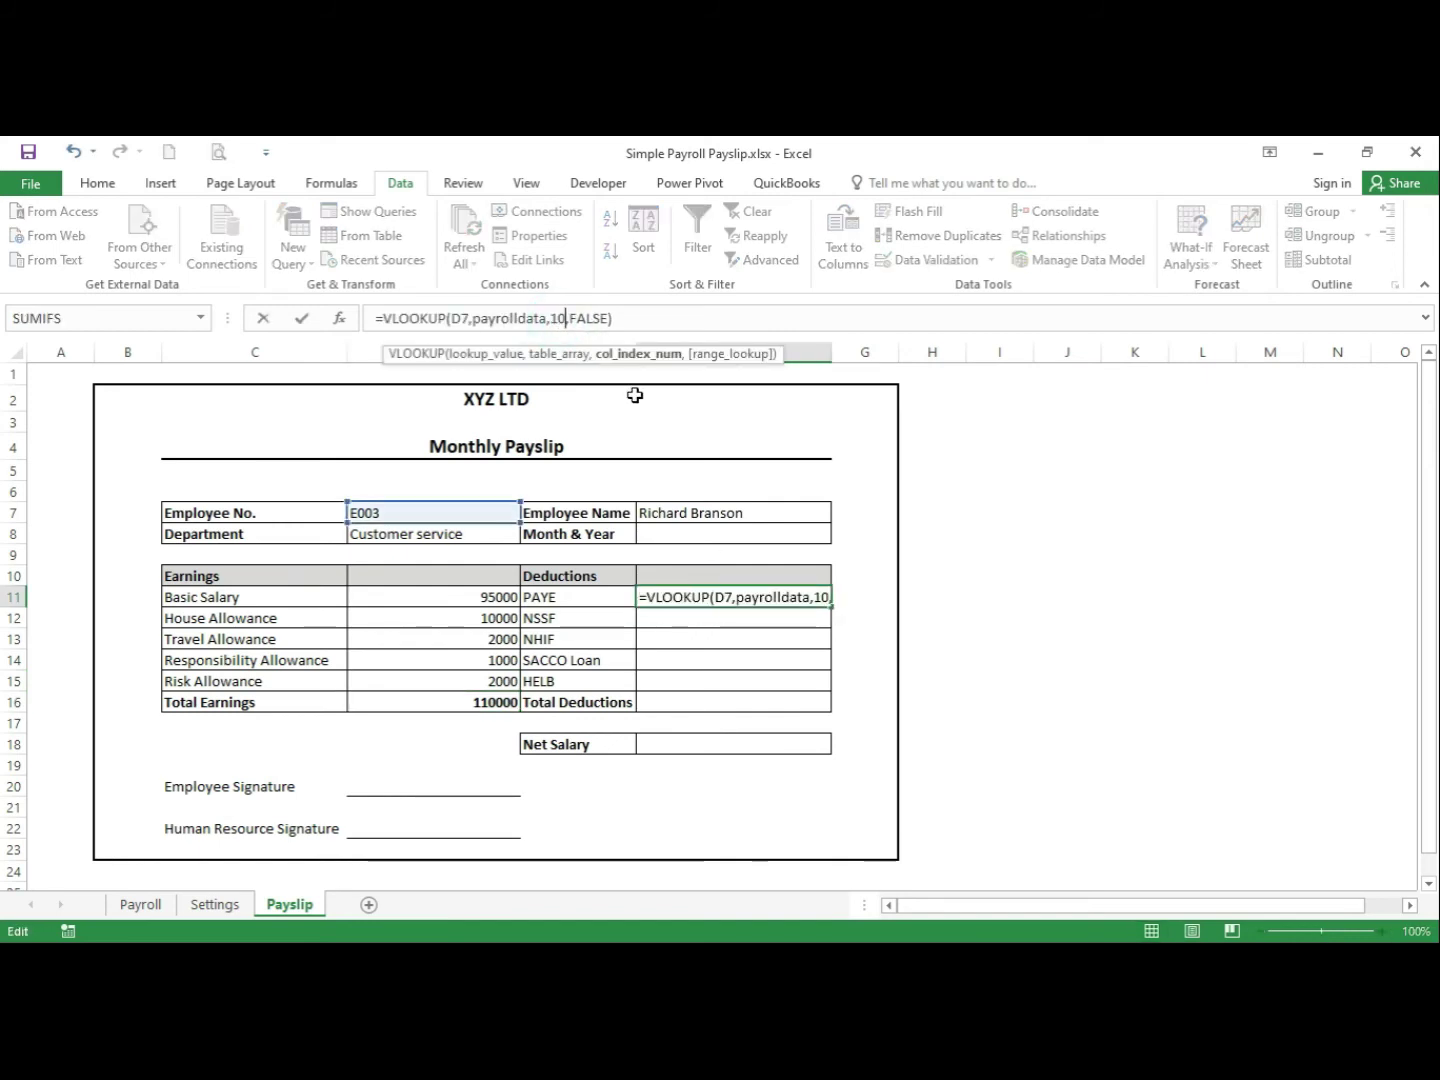
key(Return)
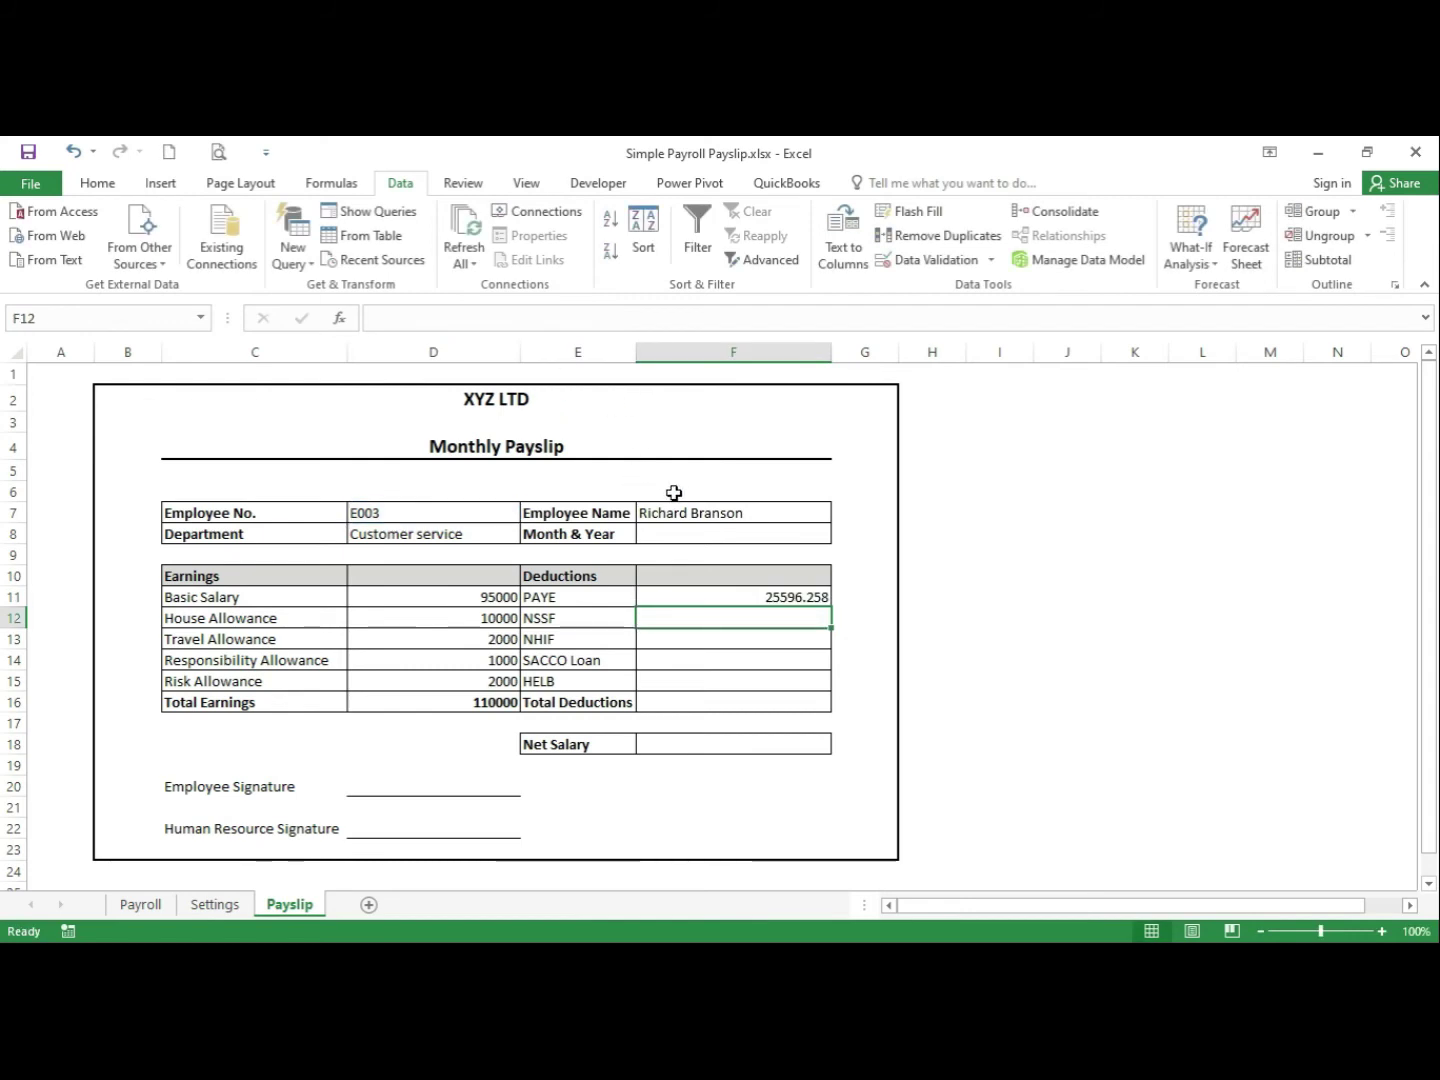
Fill the NSSF cell F12 with the payrolldata lookup on D7, using column index 11
click(497, 320)
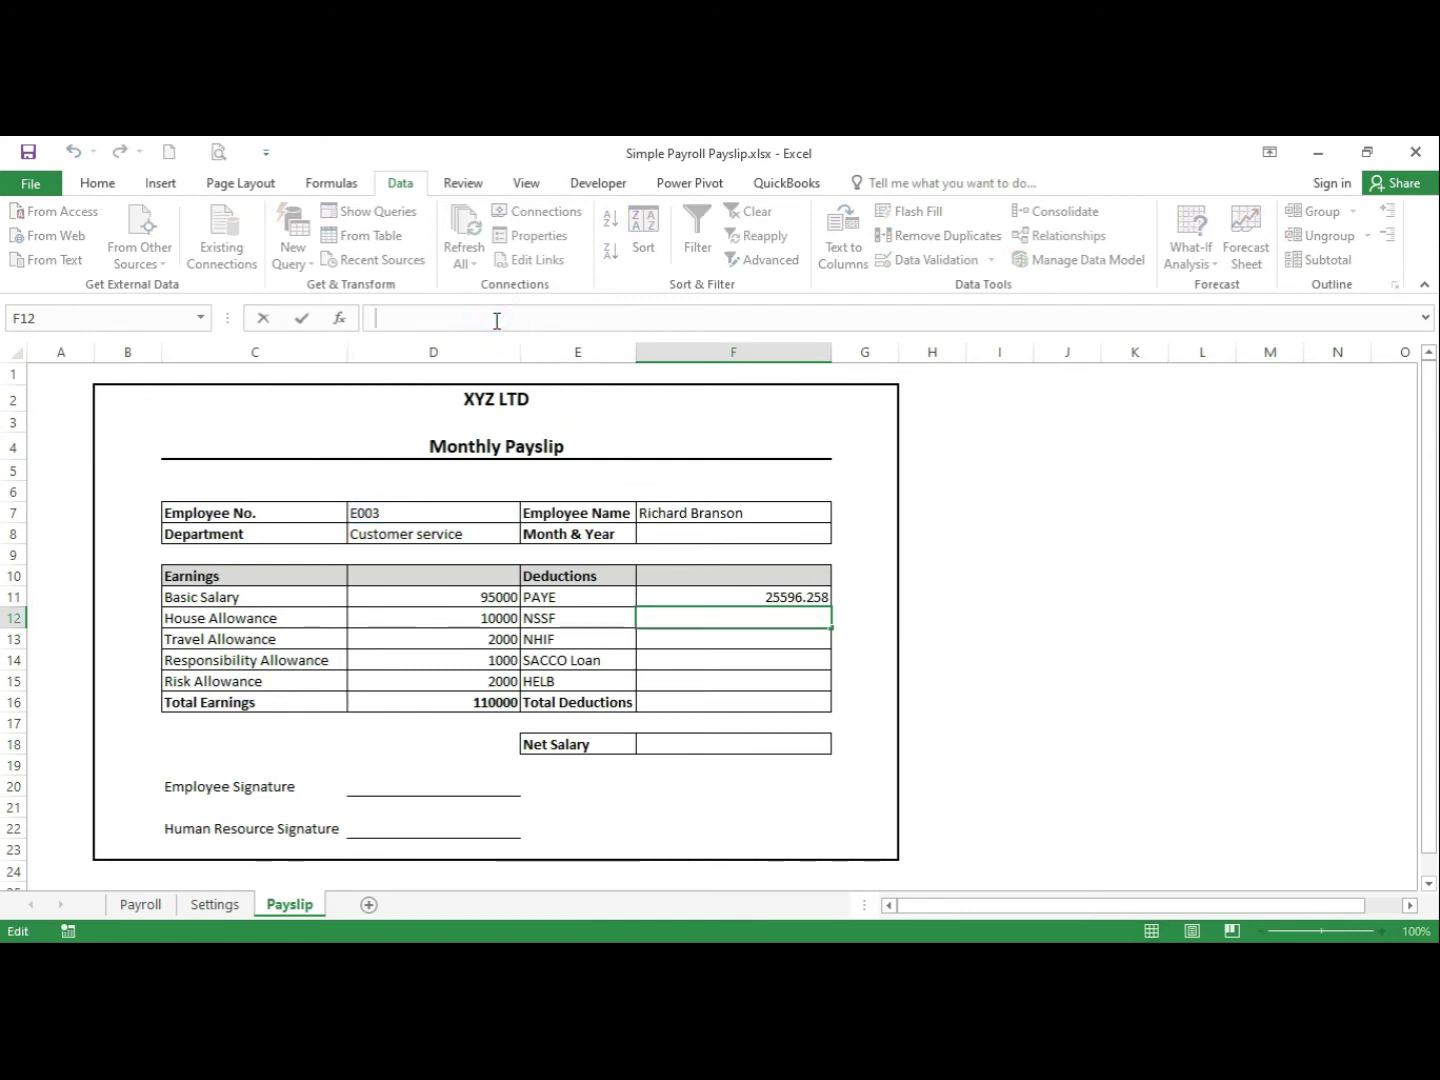
text(=VLOOKUP(D7,payrolldata,2,FALSE))
click(561, 320)
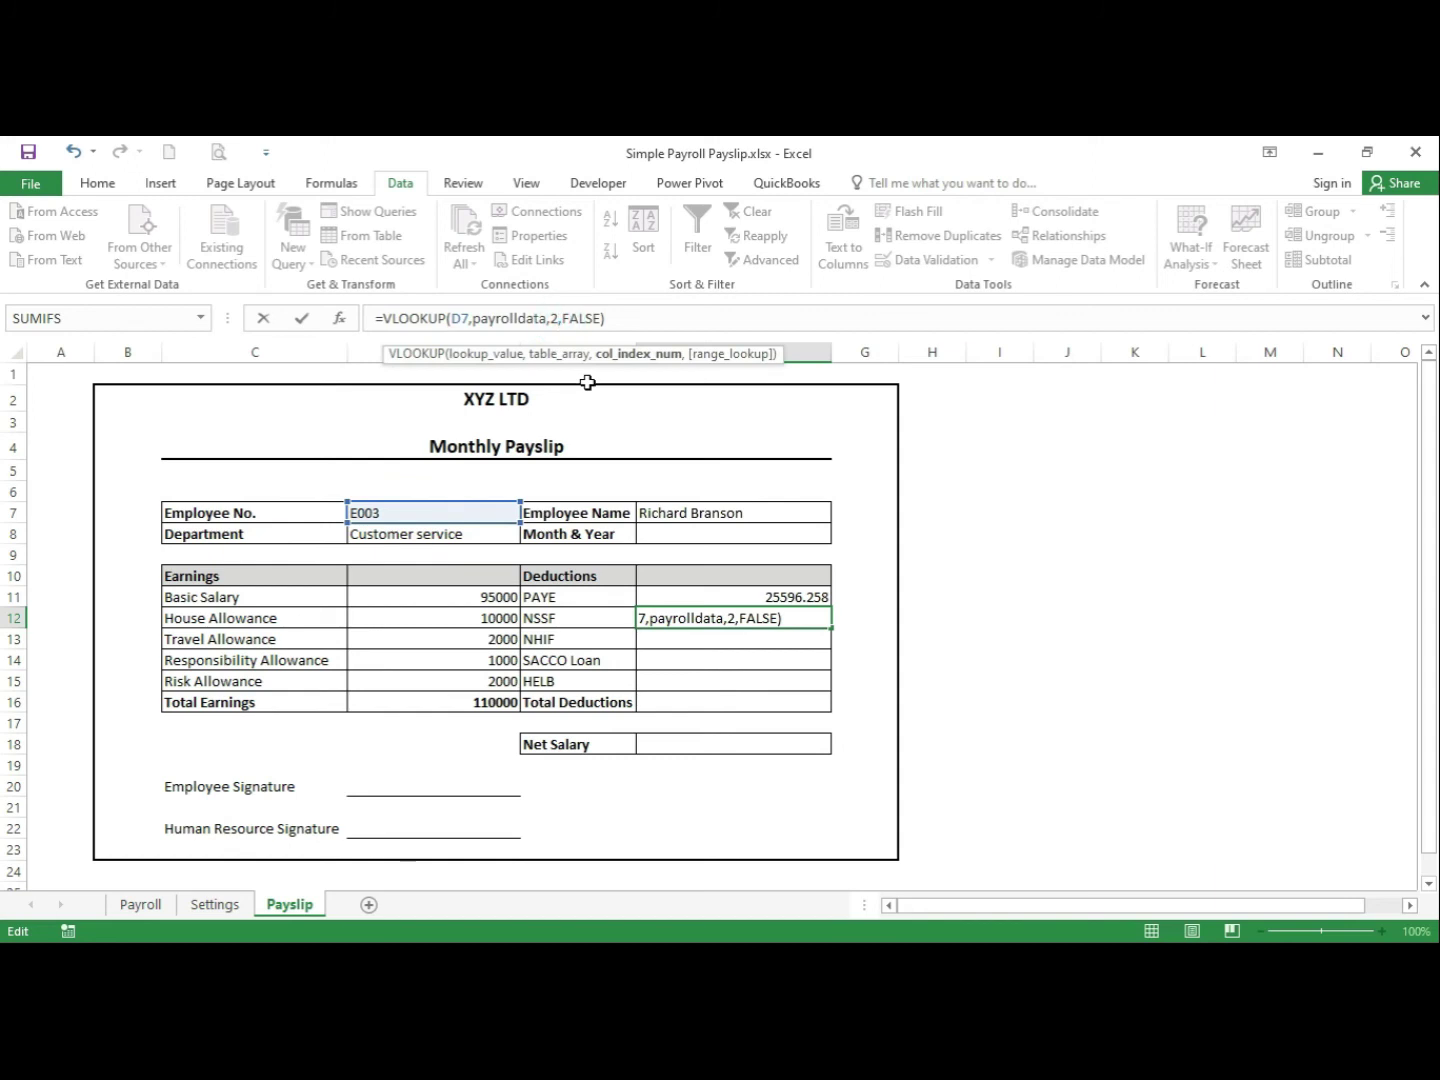
key(BackSpace)
text(11)
key(Return)
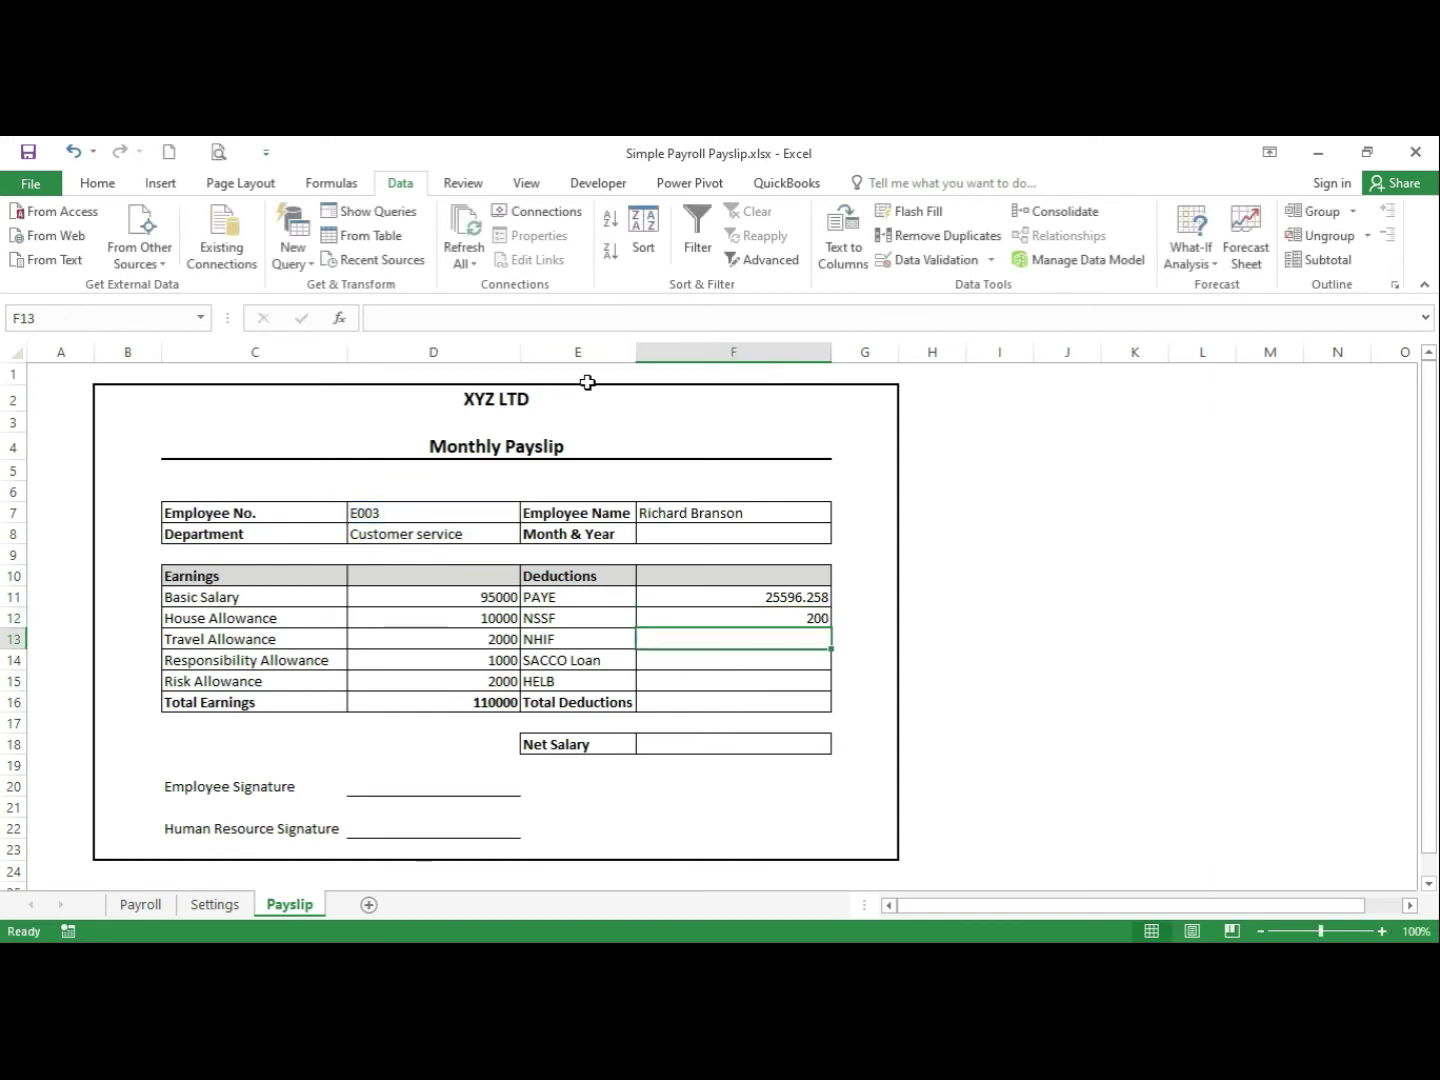
Enter =VLOOKUP(D7,payrolldata,12,FALSE) in the NHIF cell F13
click(476, 321)
text(=VLOOKUP(D7,payrolldata,2,FALSE))
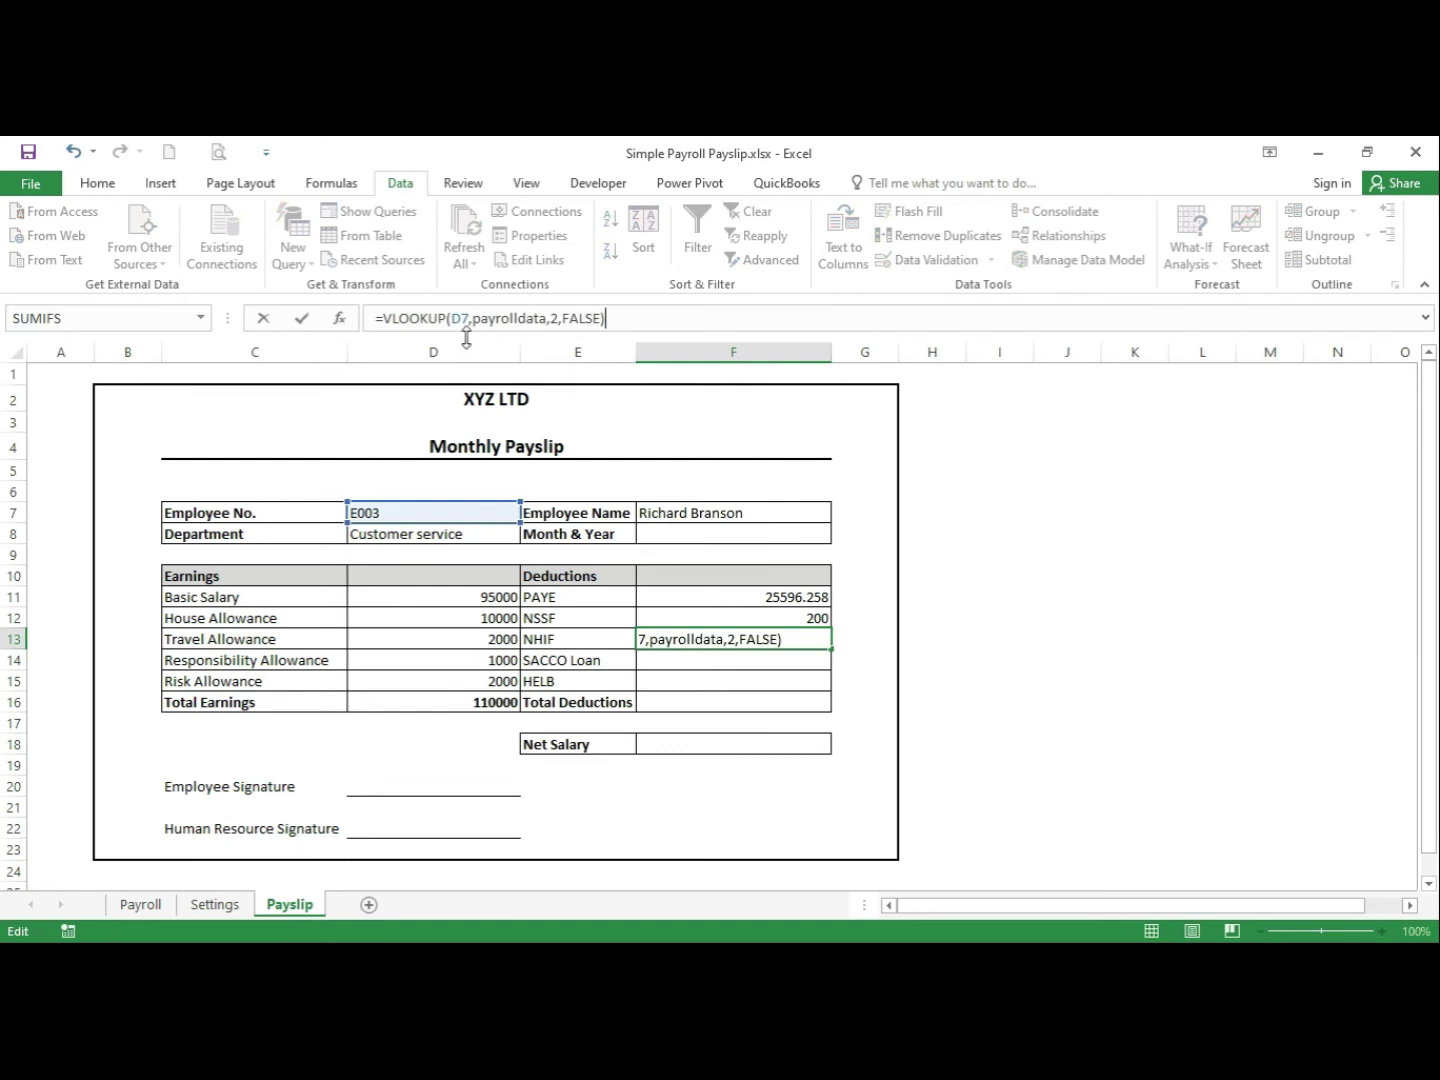
click(557, 319)
key(BackSpace)
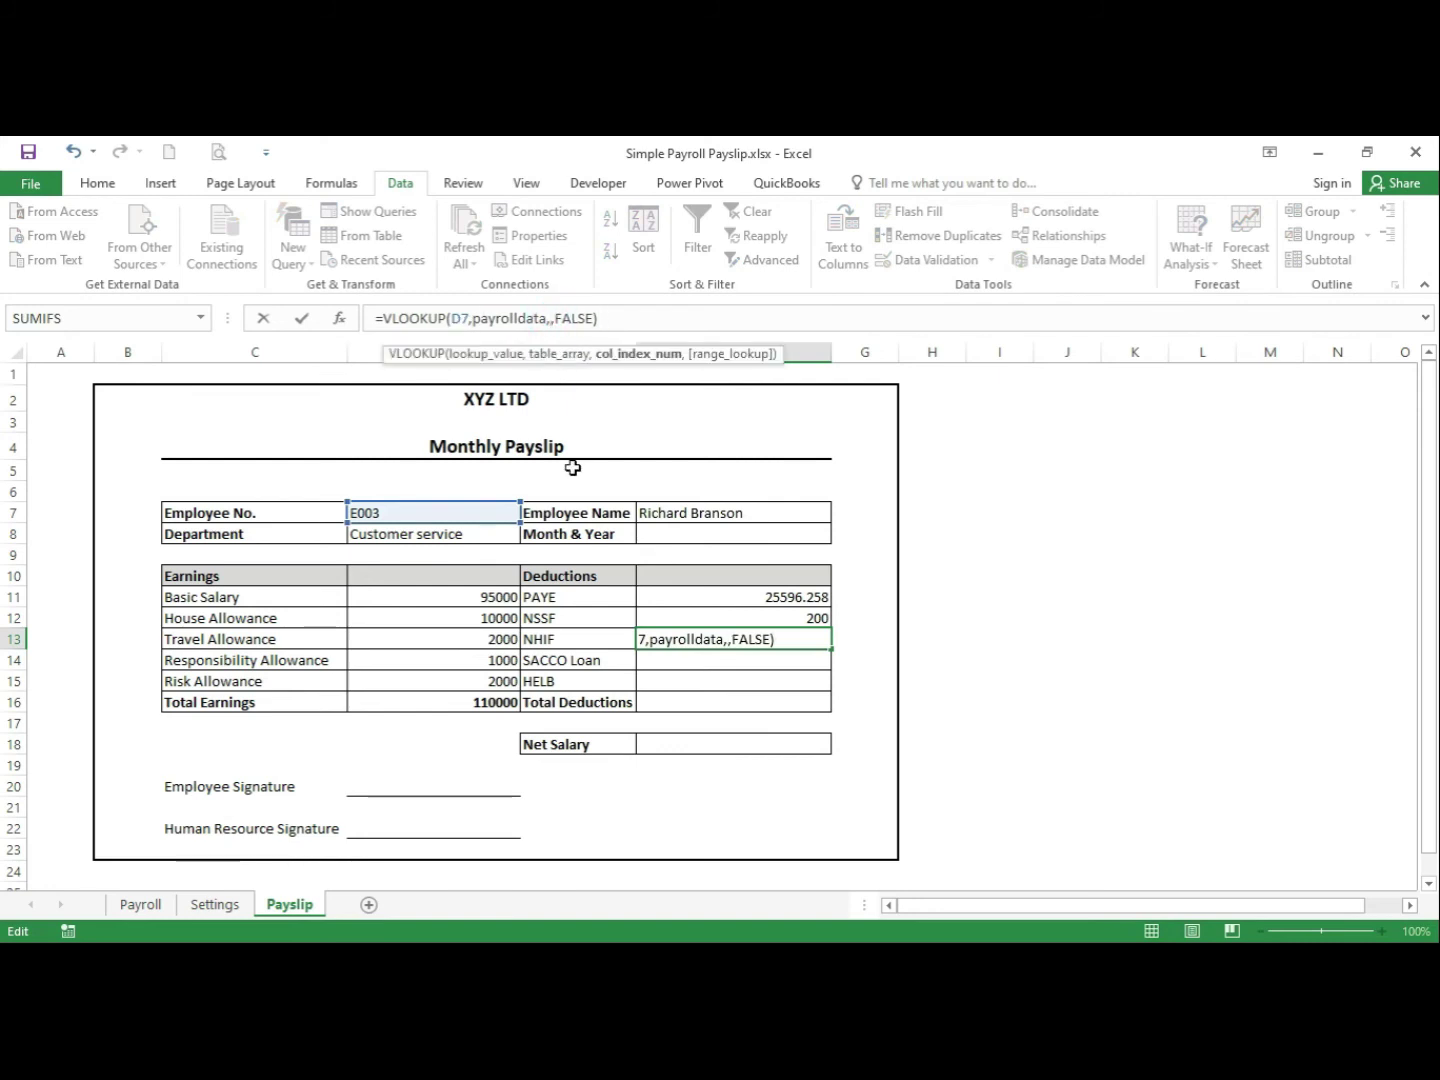
text(12)
key(Return)
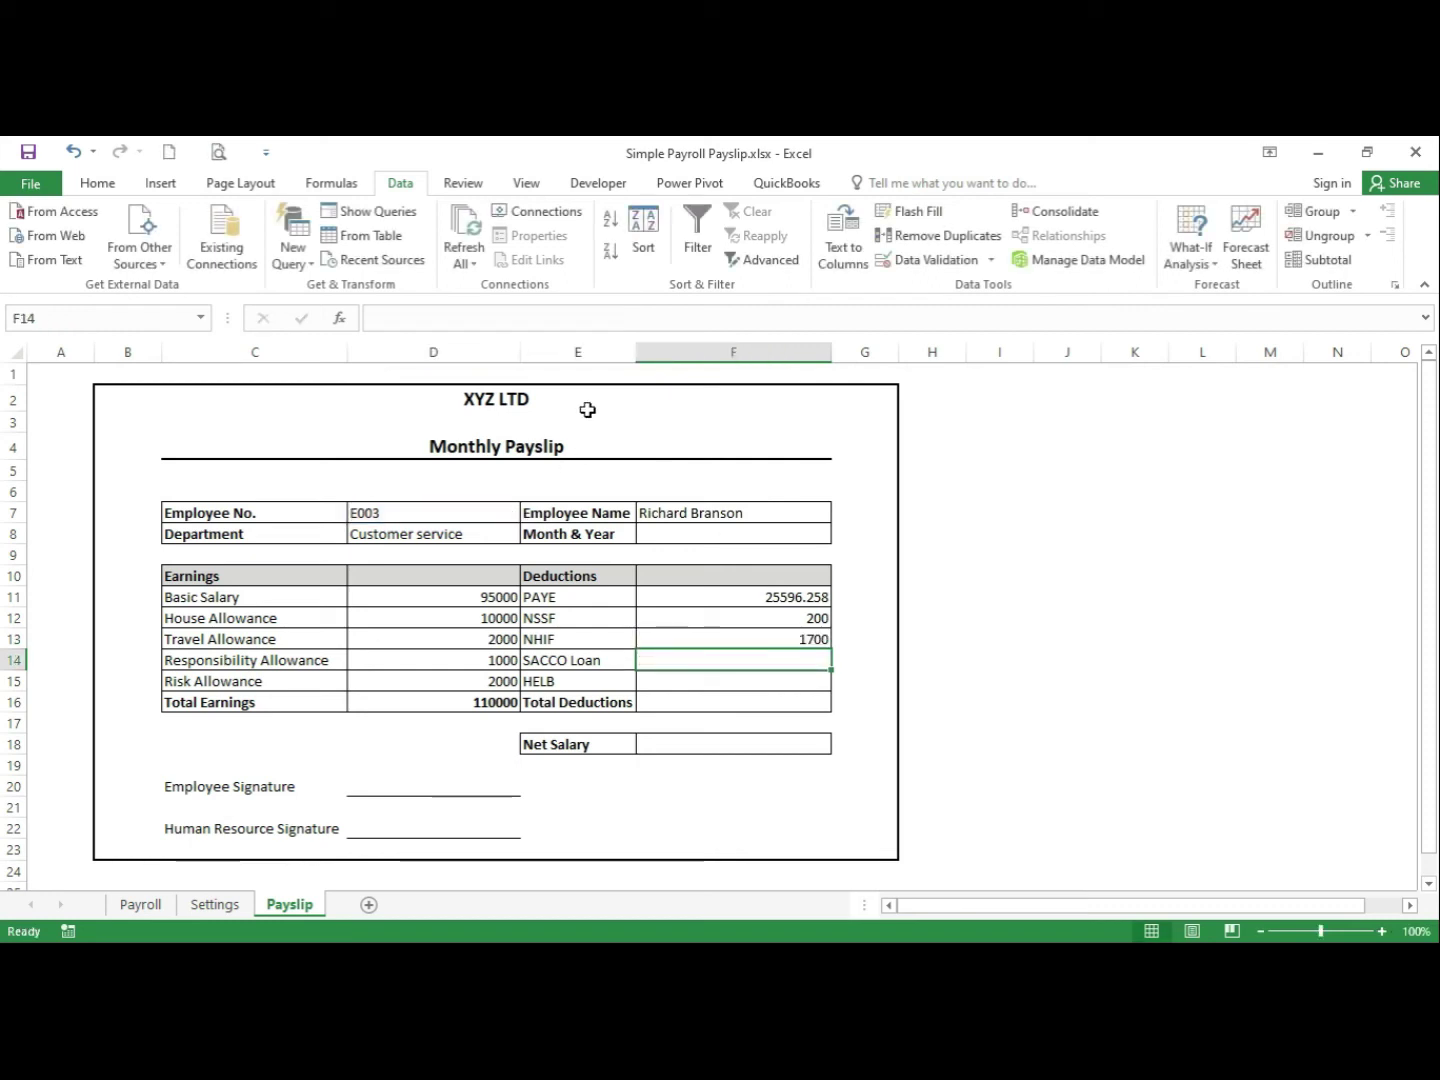
Enter =VLOOKUP(D7,payrolldata,13,FALSE) in the SACCO Loan cell F14 under Deductions
click(394, 327)
text(=VLOOKUP(D7,payrolldata,2,FALSE))
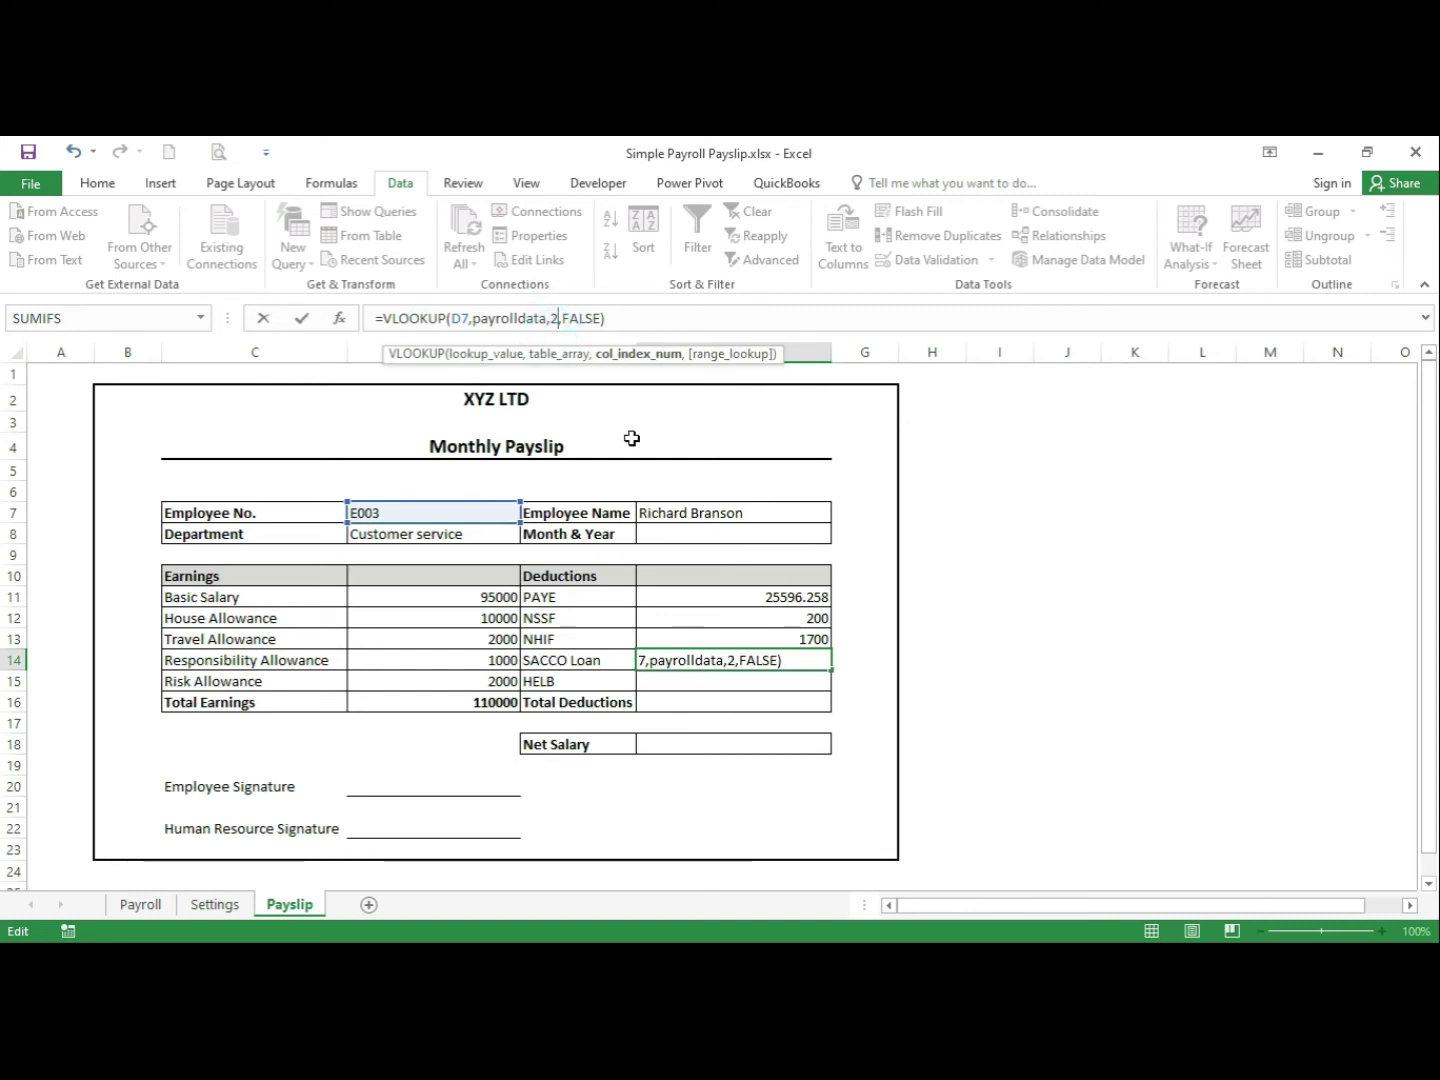
key(BackSpace)
text(13)
key(Return)
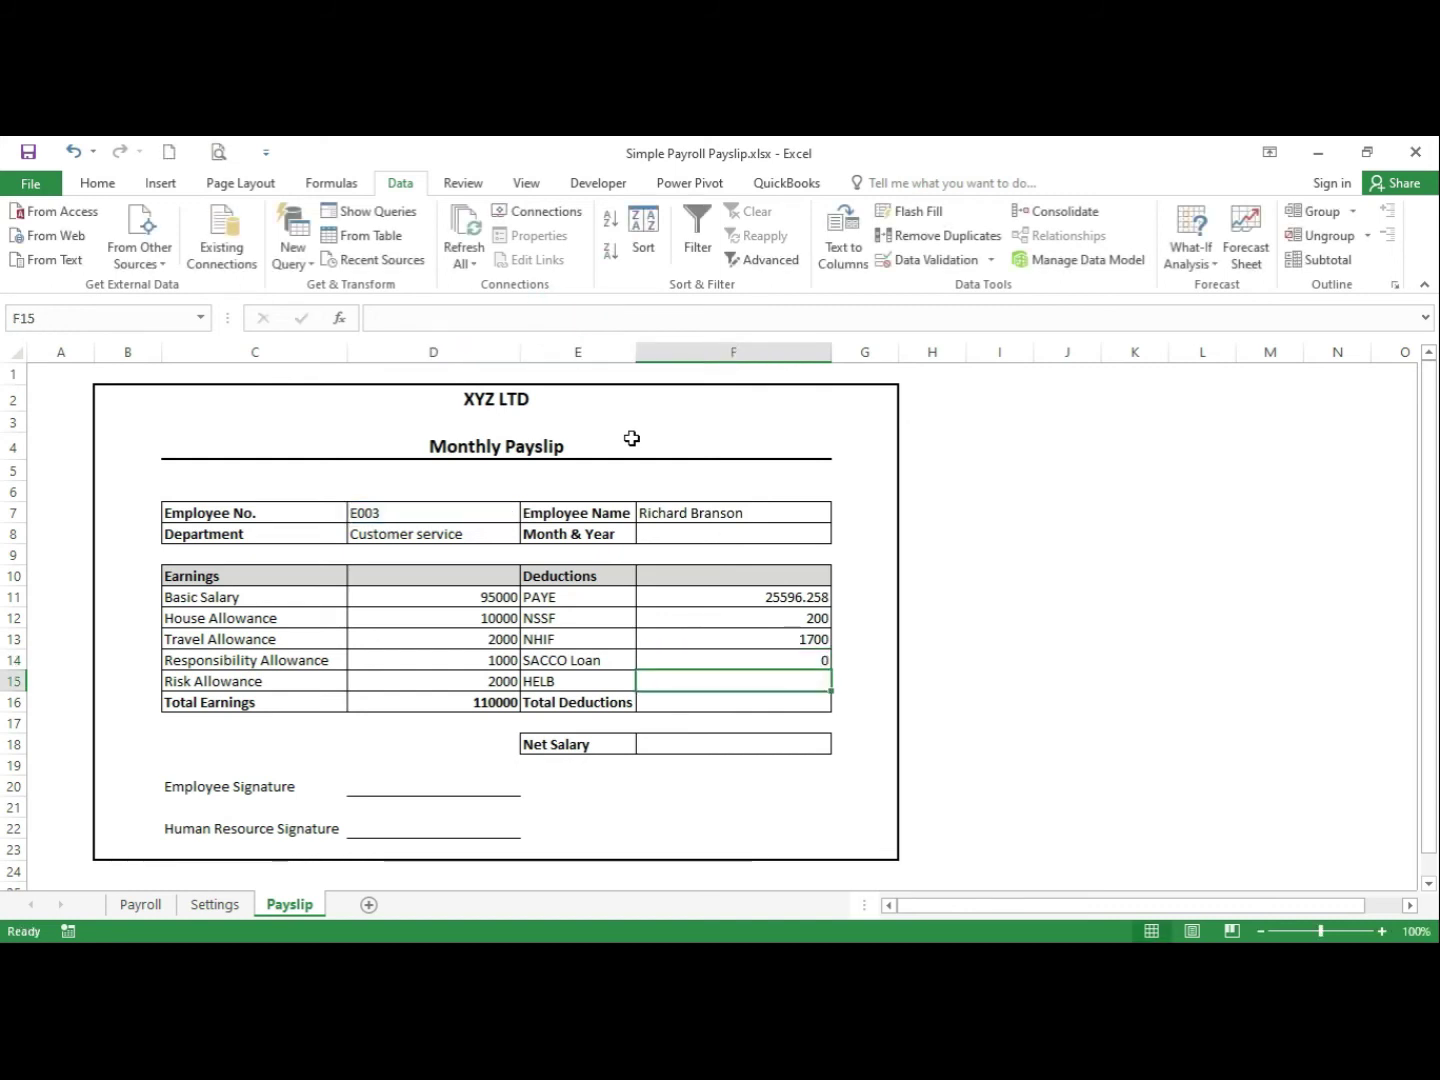
Fill the HELB cell F15 with the payrolldata lookup on D7, correcting its column index to 14
click(489, 319)
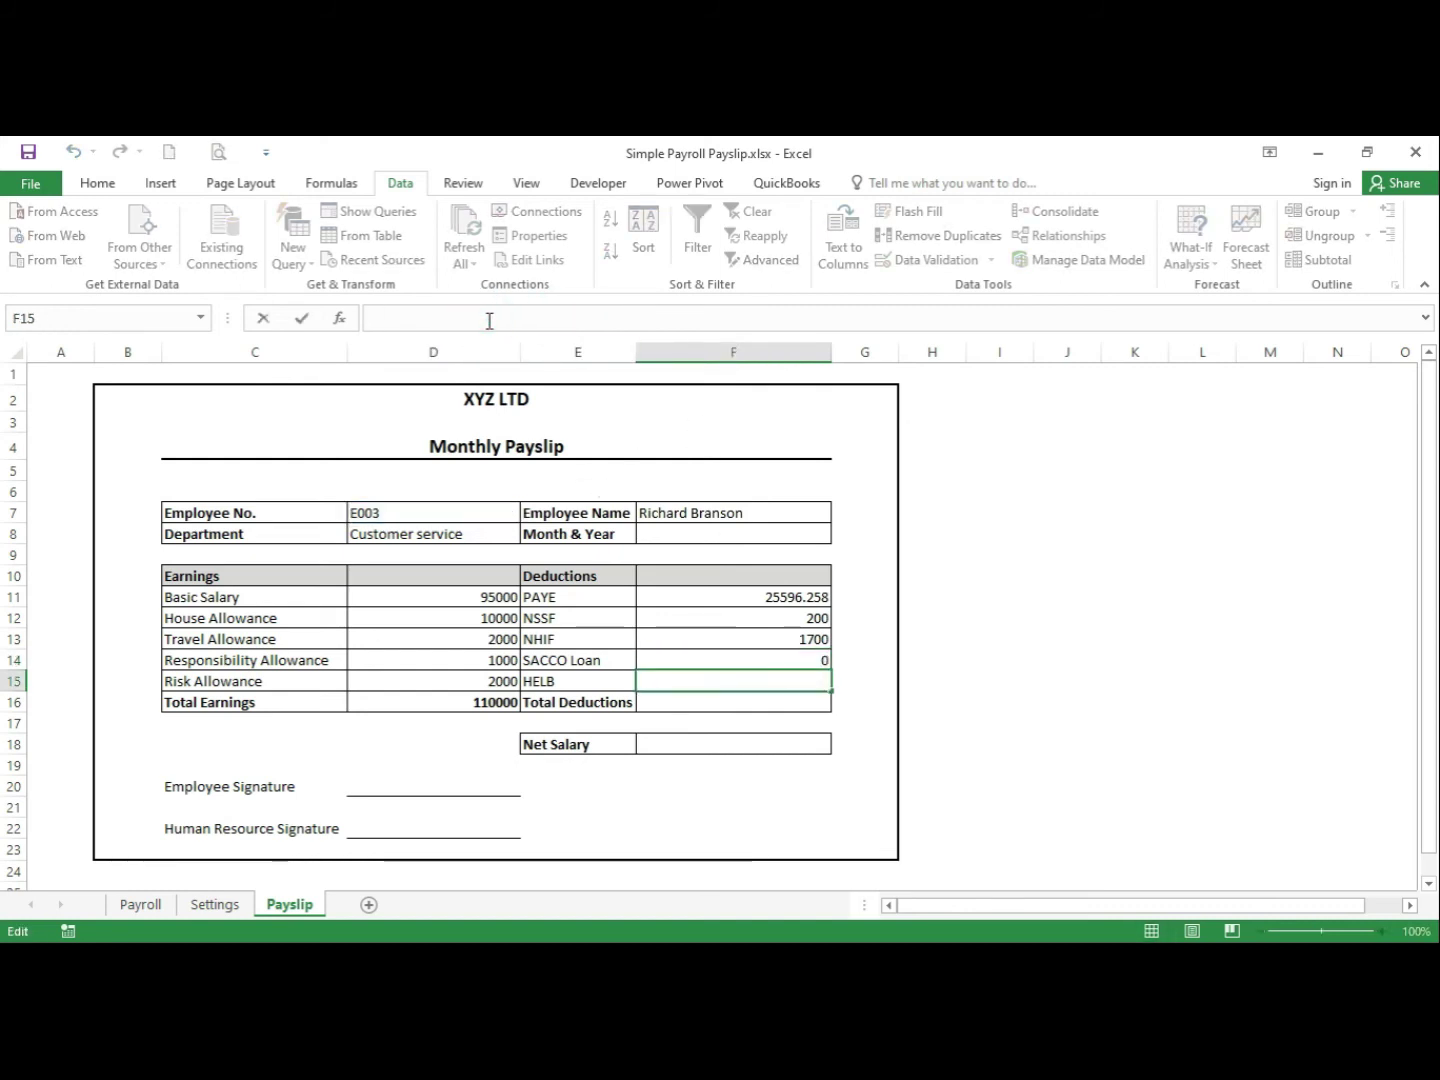
text(=VLOOKUP(D7,payrolldata,2,FALSE))
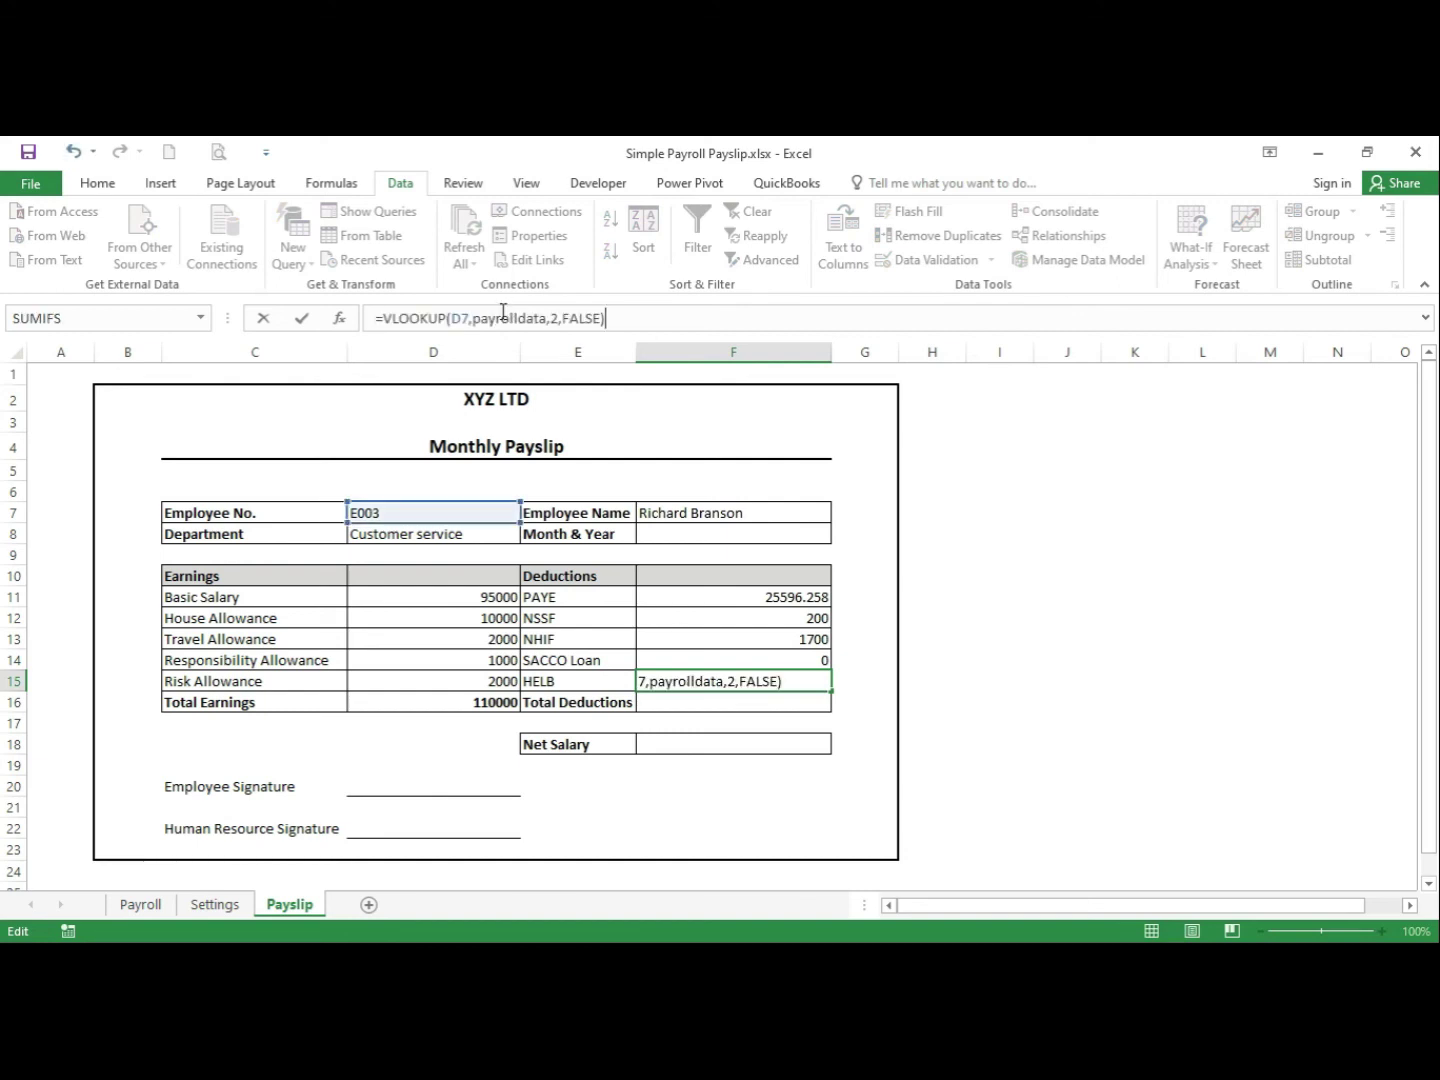
click(558, 320)
key(Return)
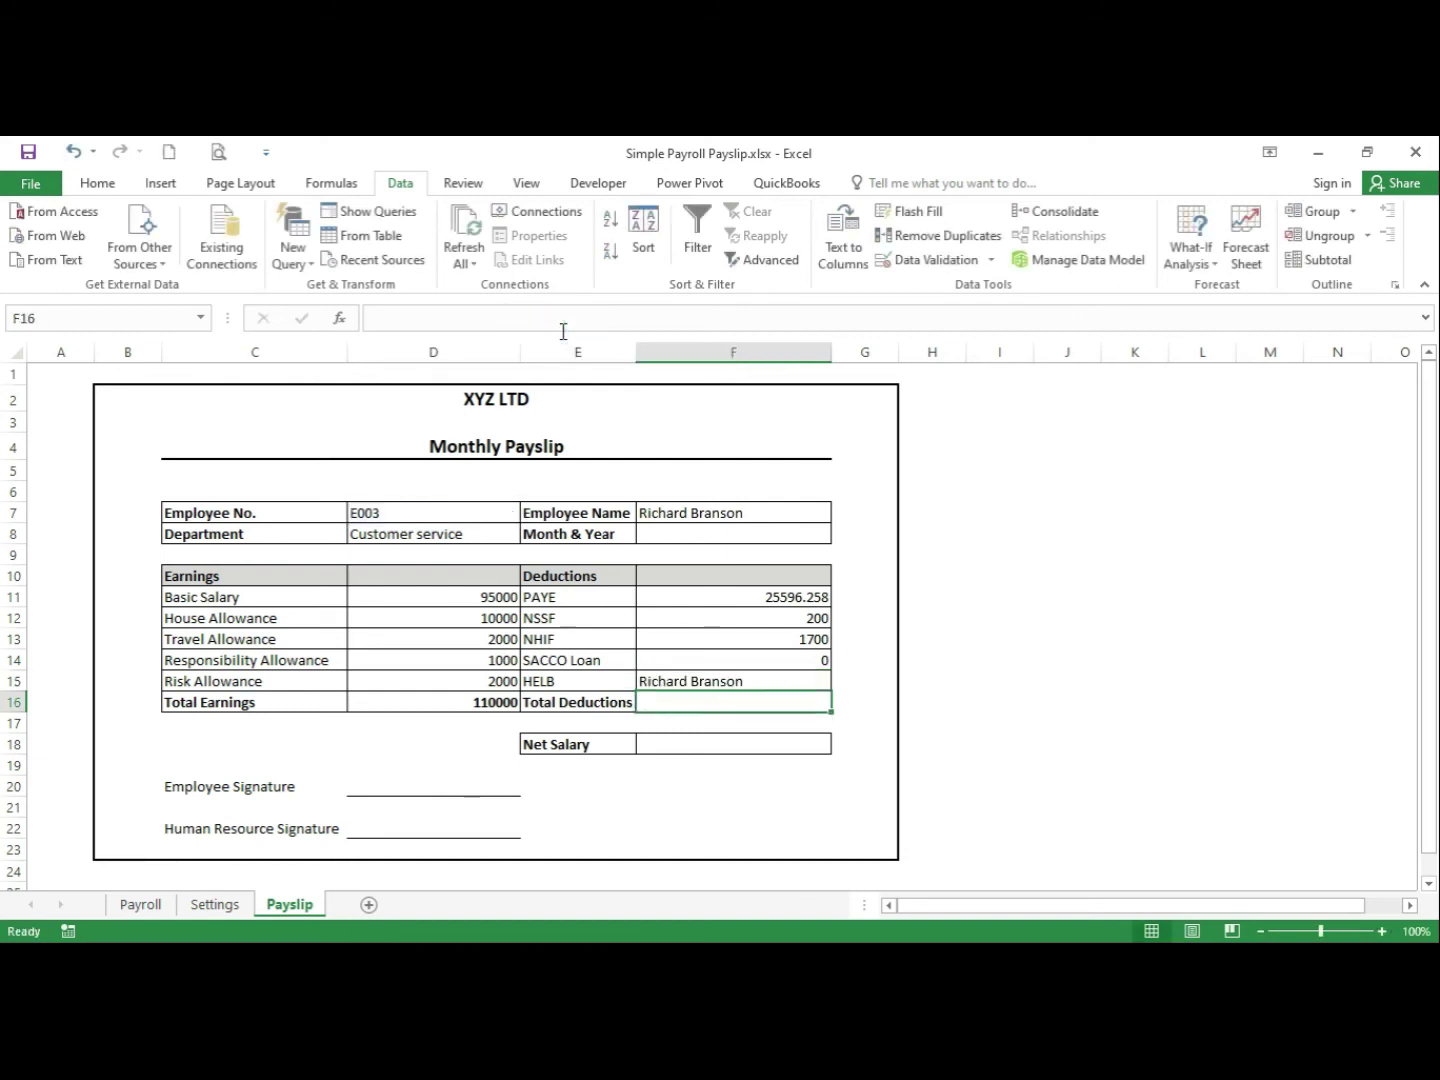
click(740, 679)
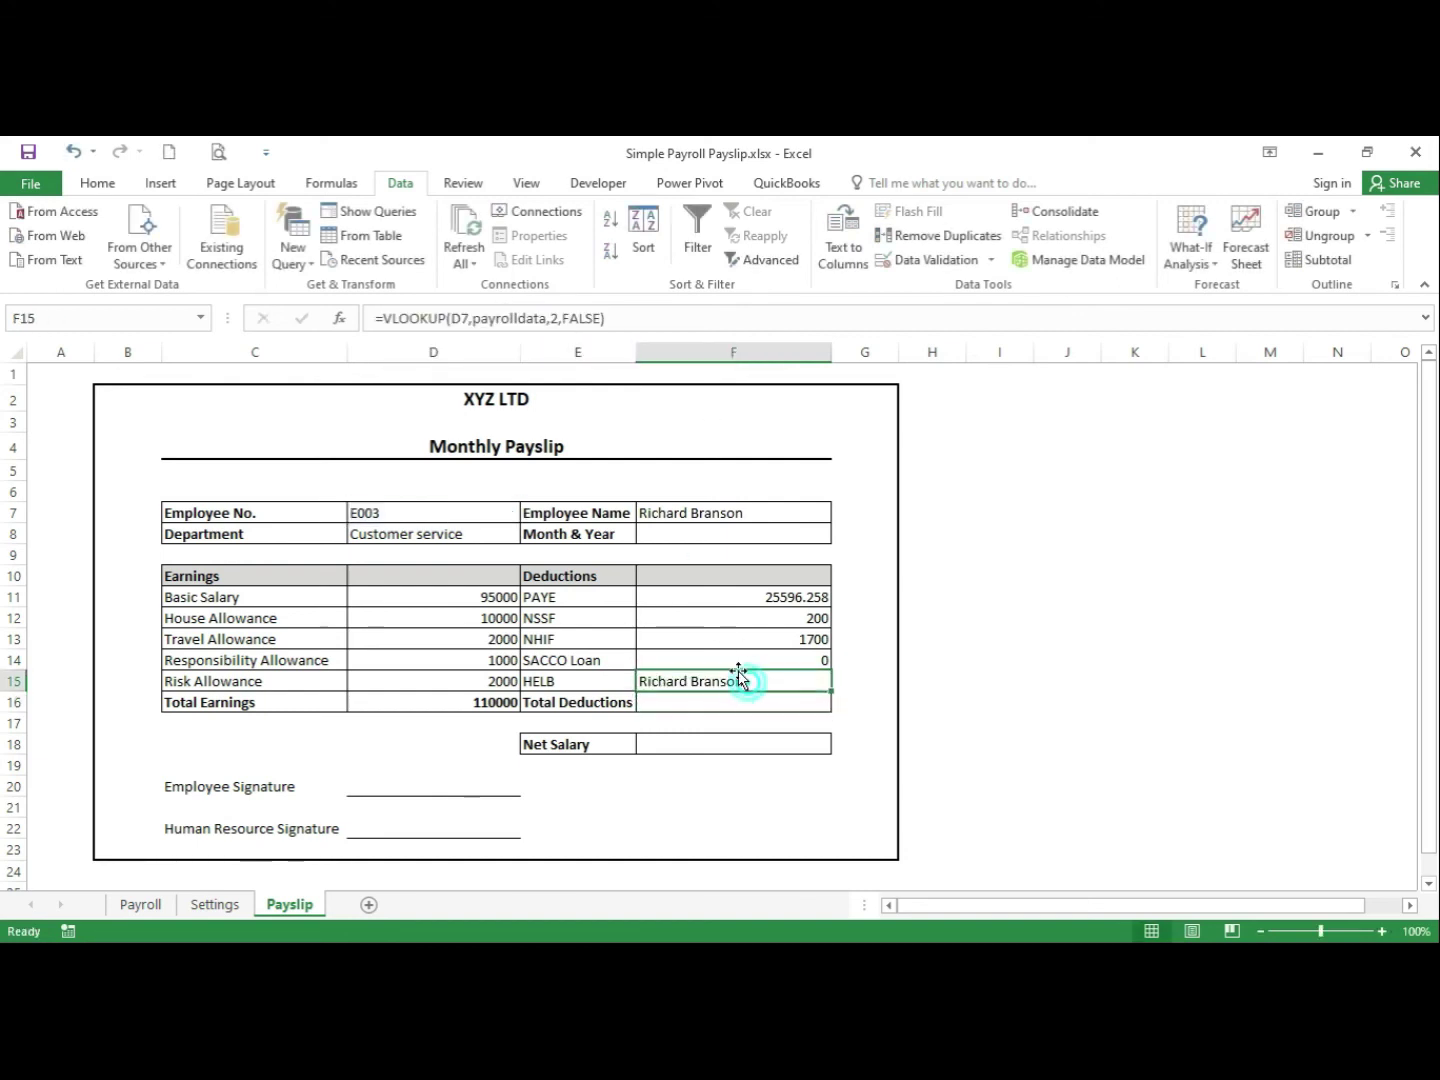
click(556, 320)
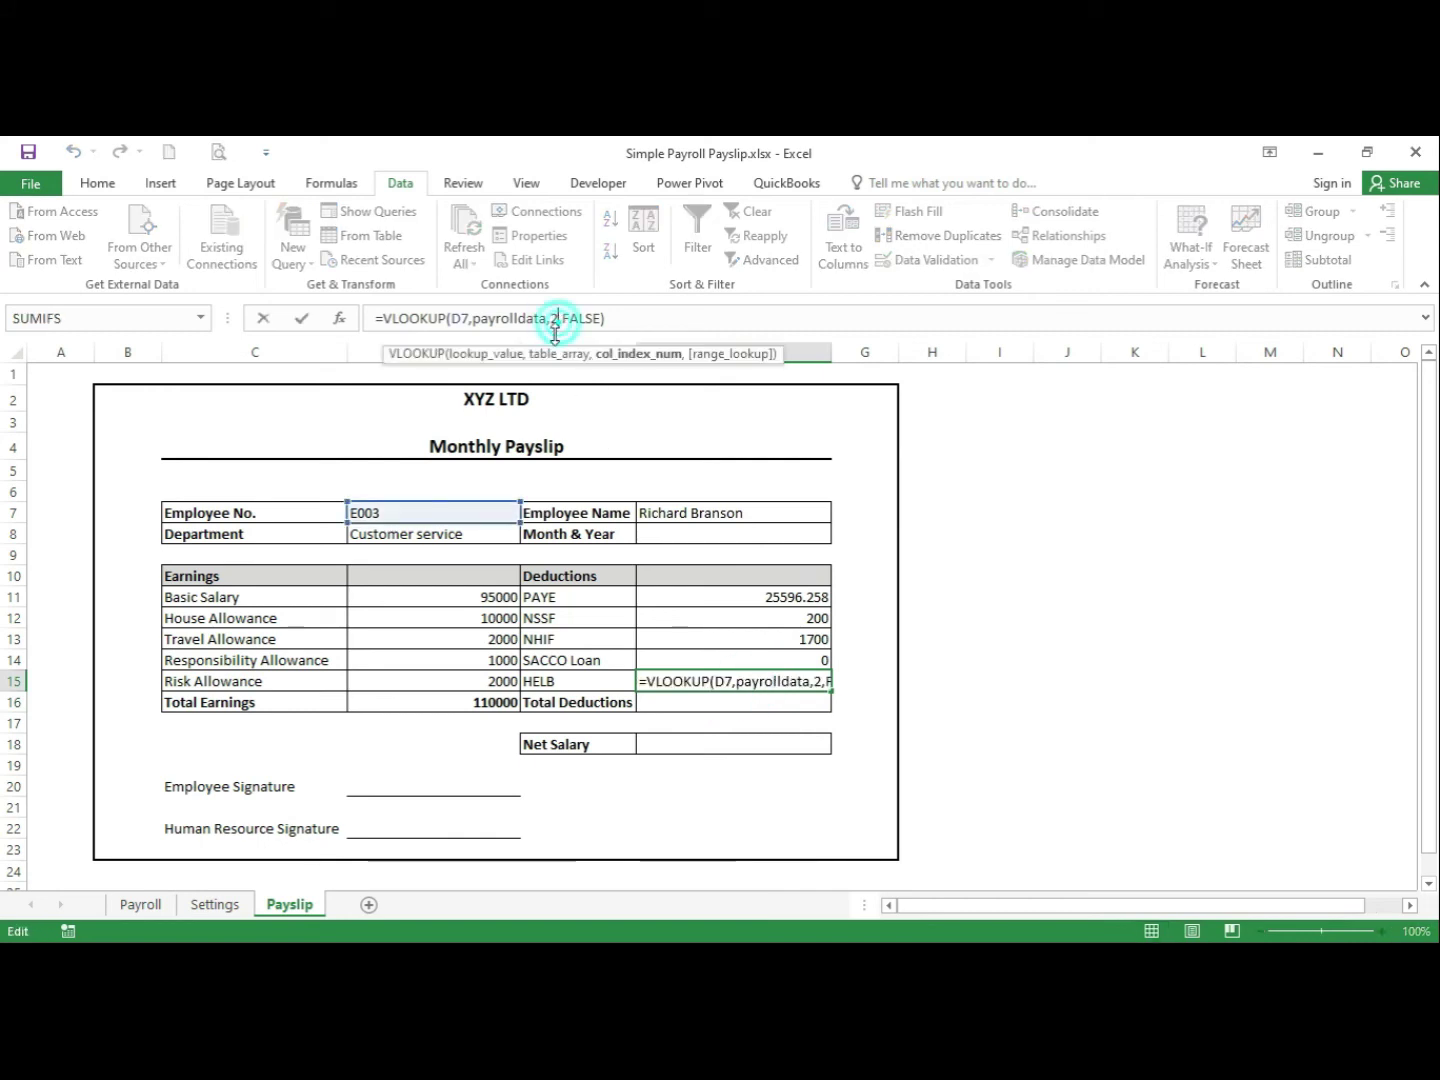
key(BackSpace)
text(14)
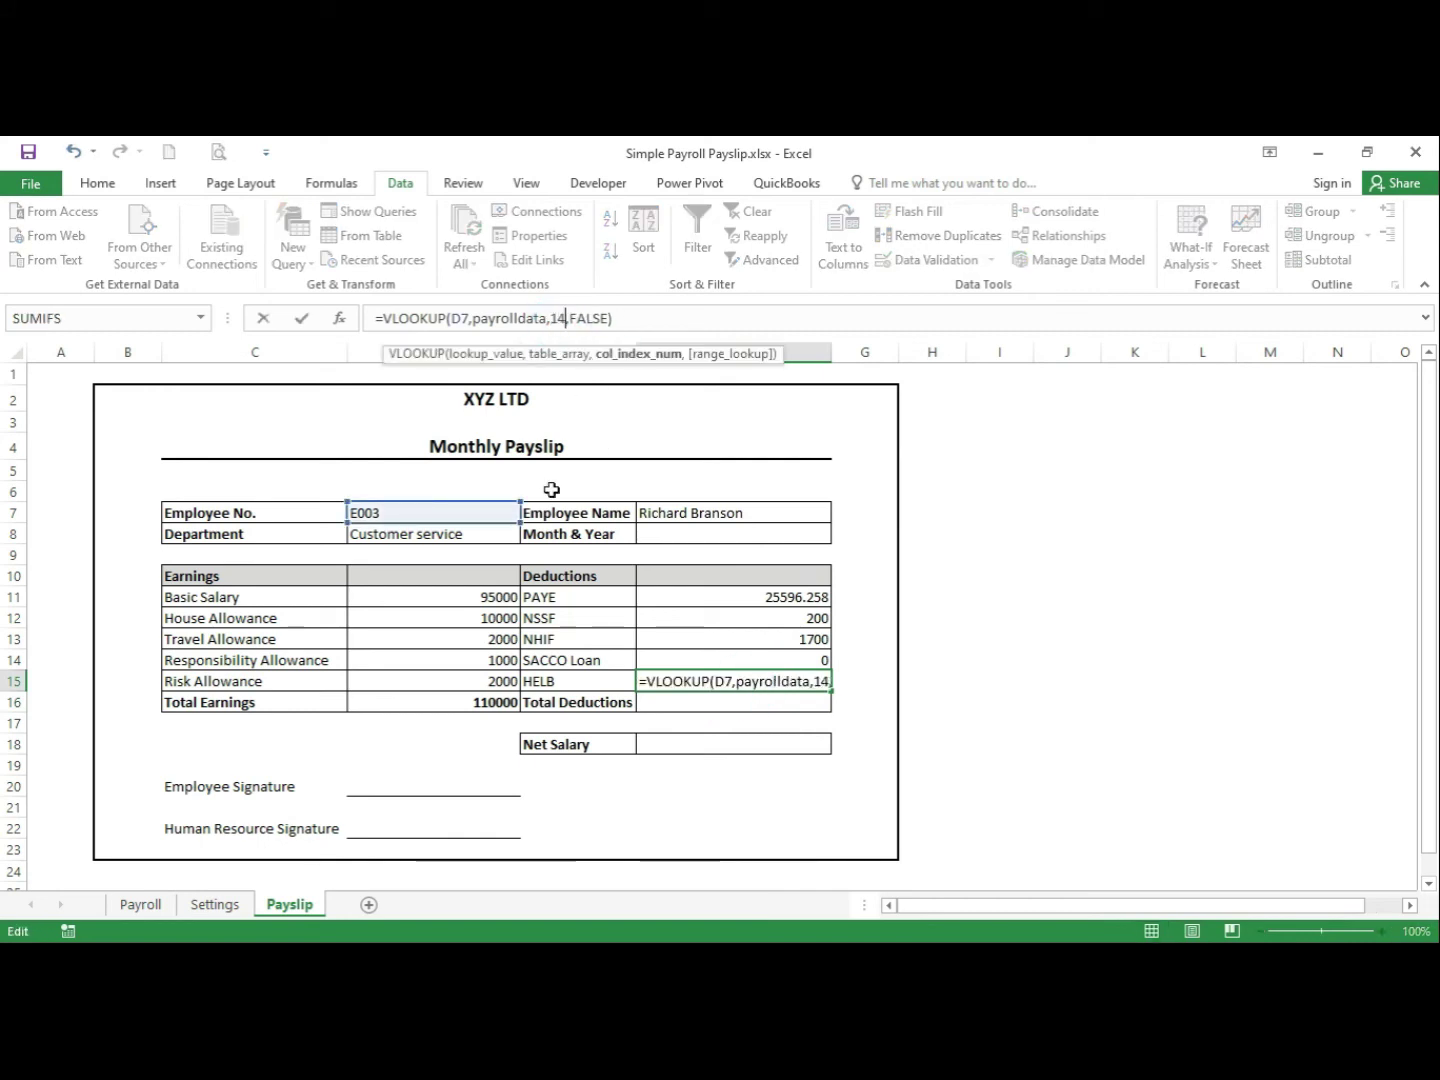
key(Return)
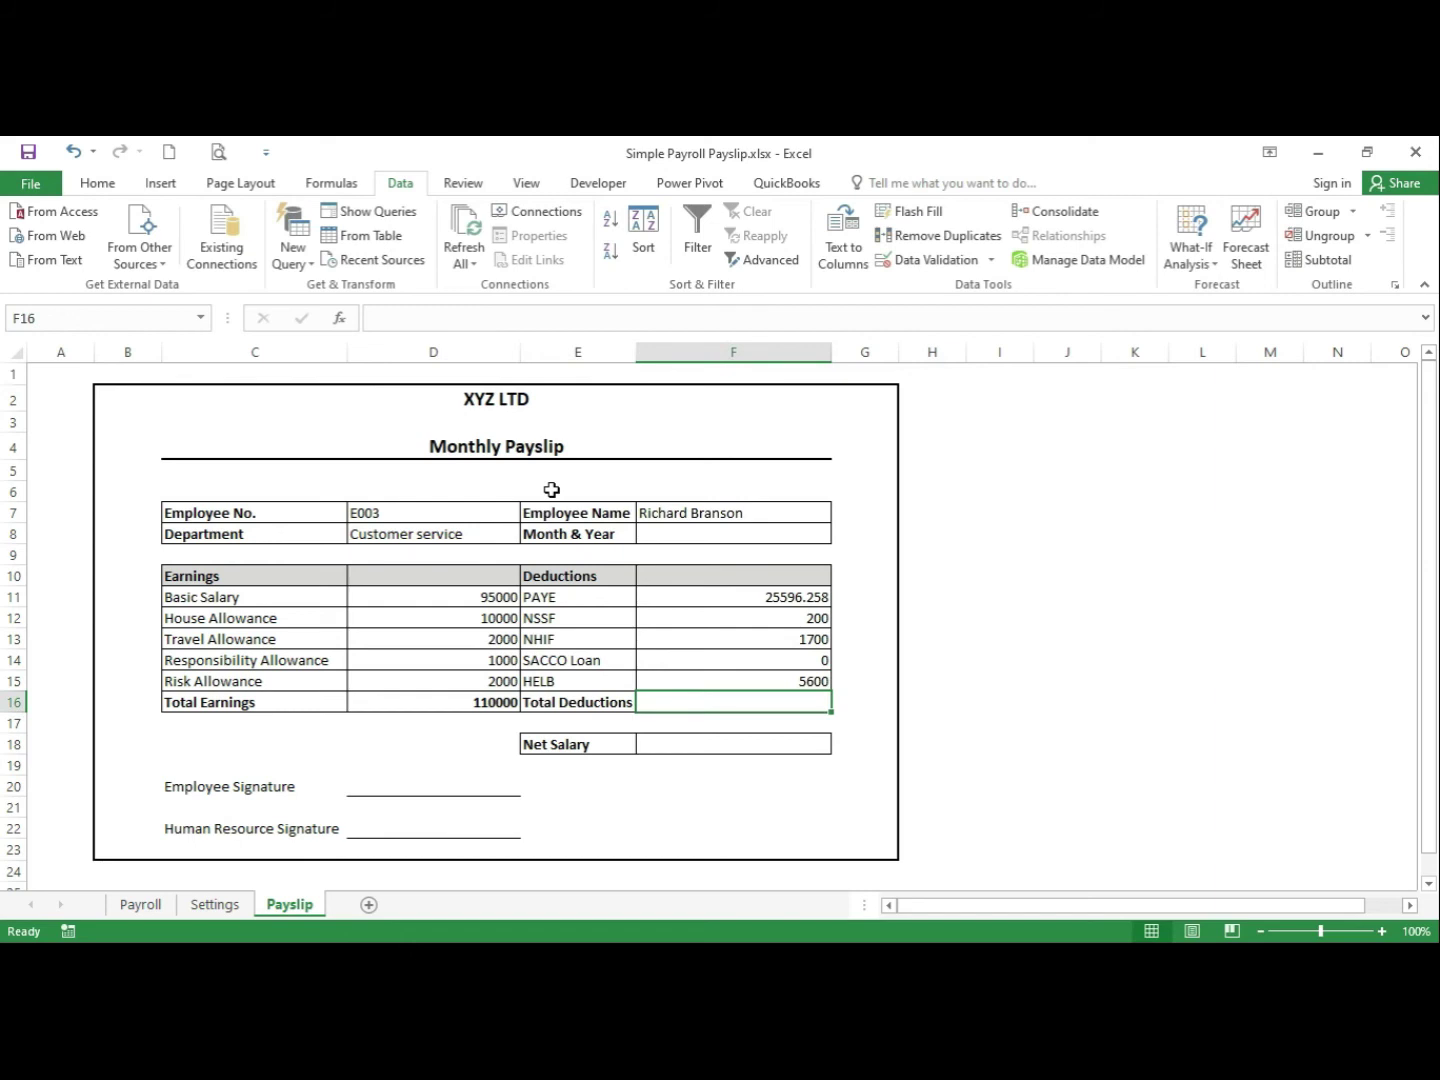
Enter =VLOOKUP(D7,payrolldata,15,FALSE) in the Total Deductions cell F16
click(450, 319)
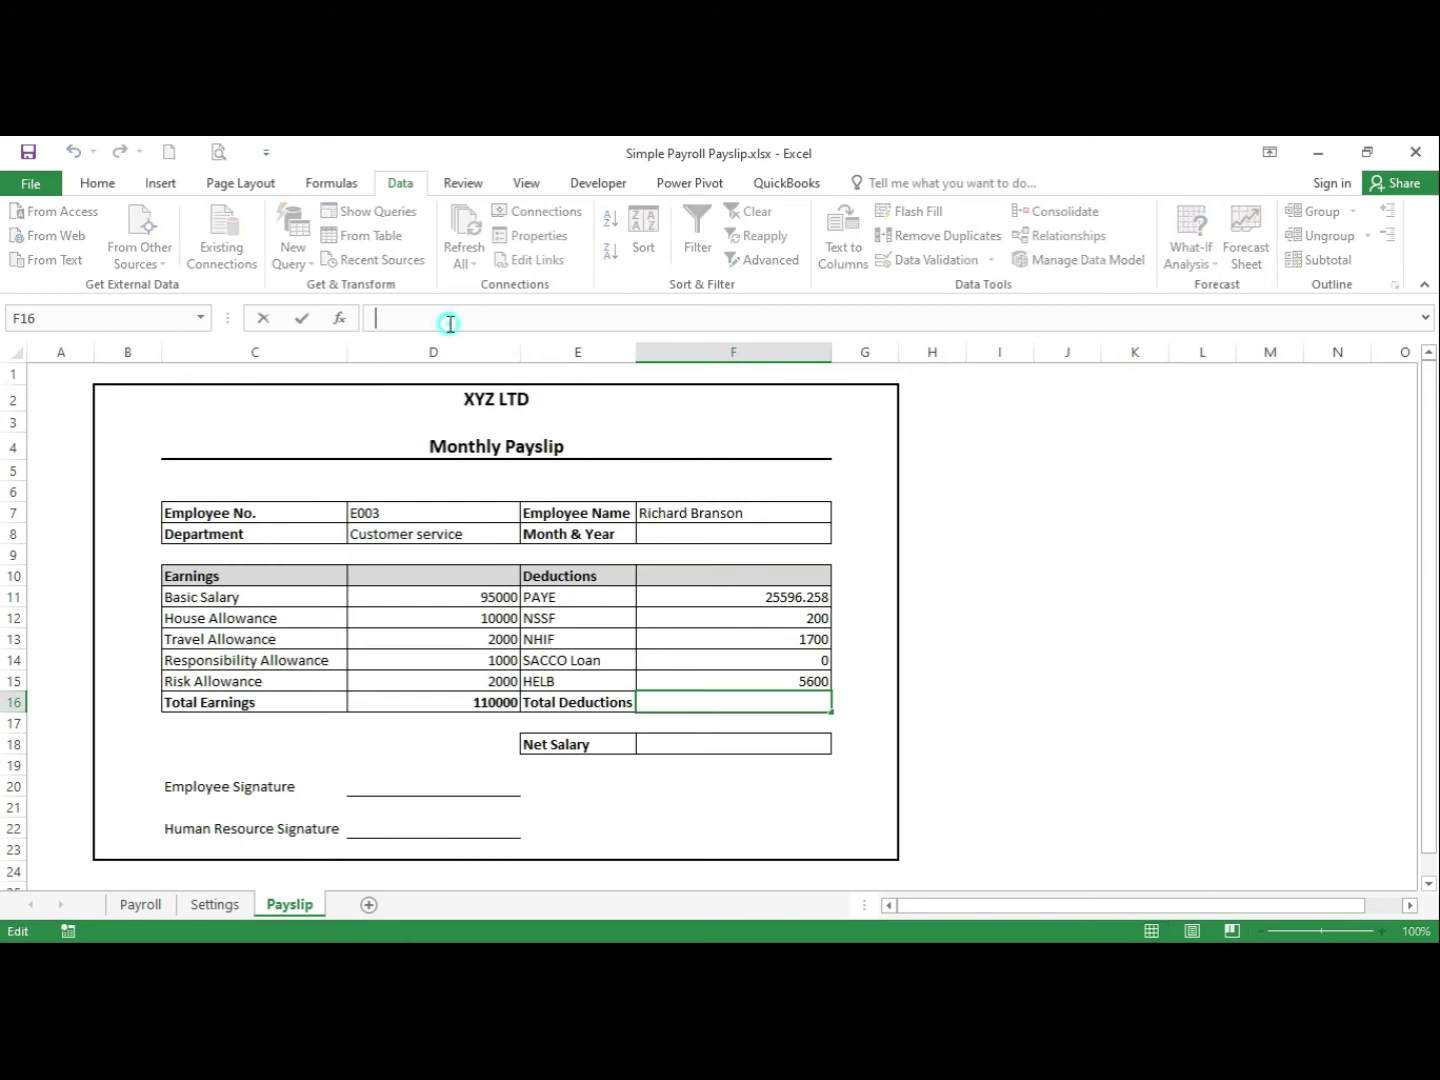
text(=VLOOKUP(D7,payrolldata,2,FALSE))
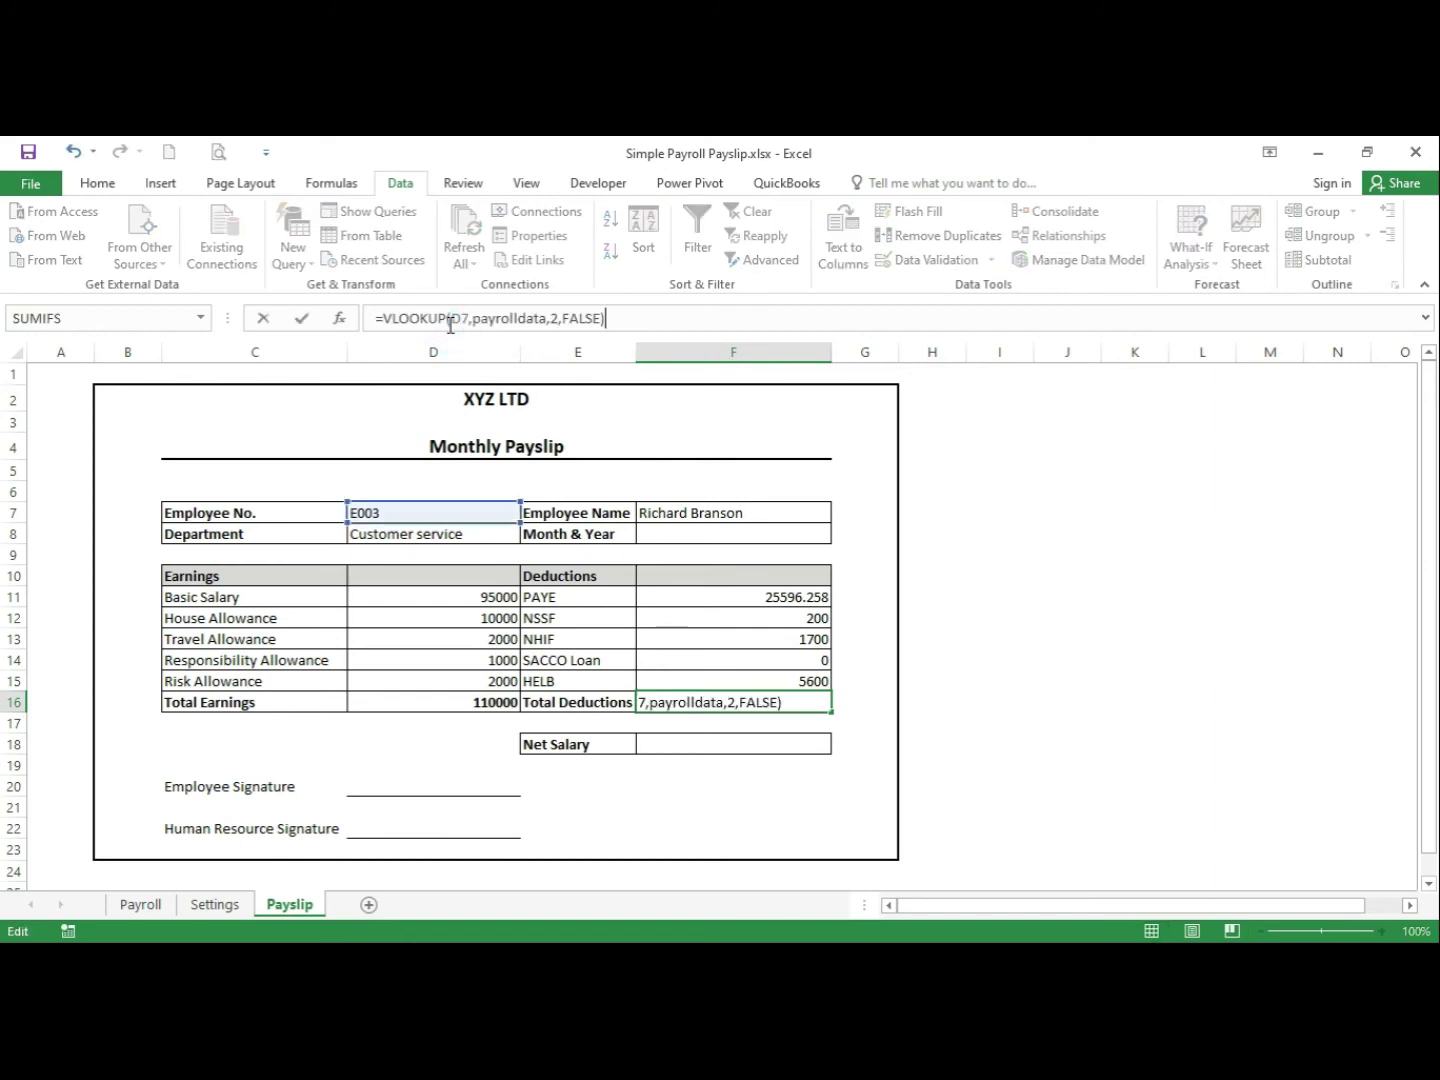
click(557, 320)
key(BackSpace)
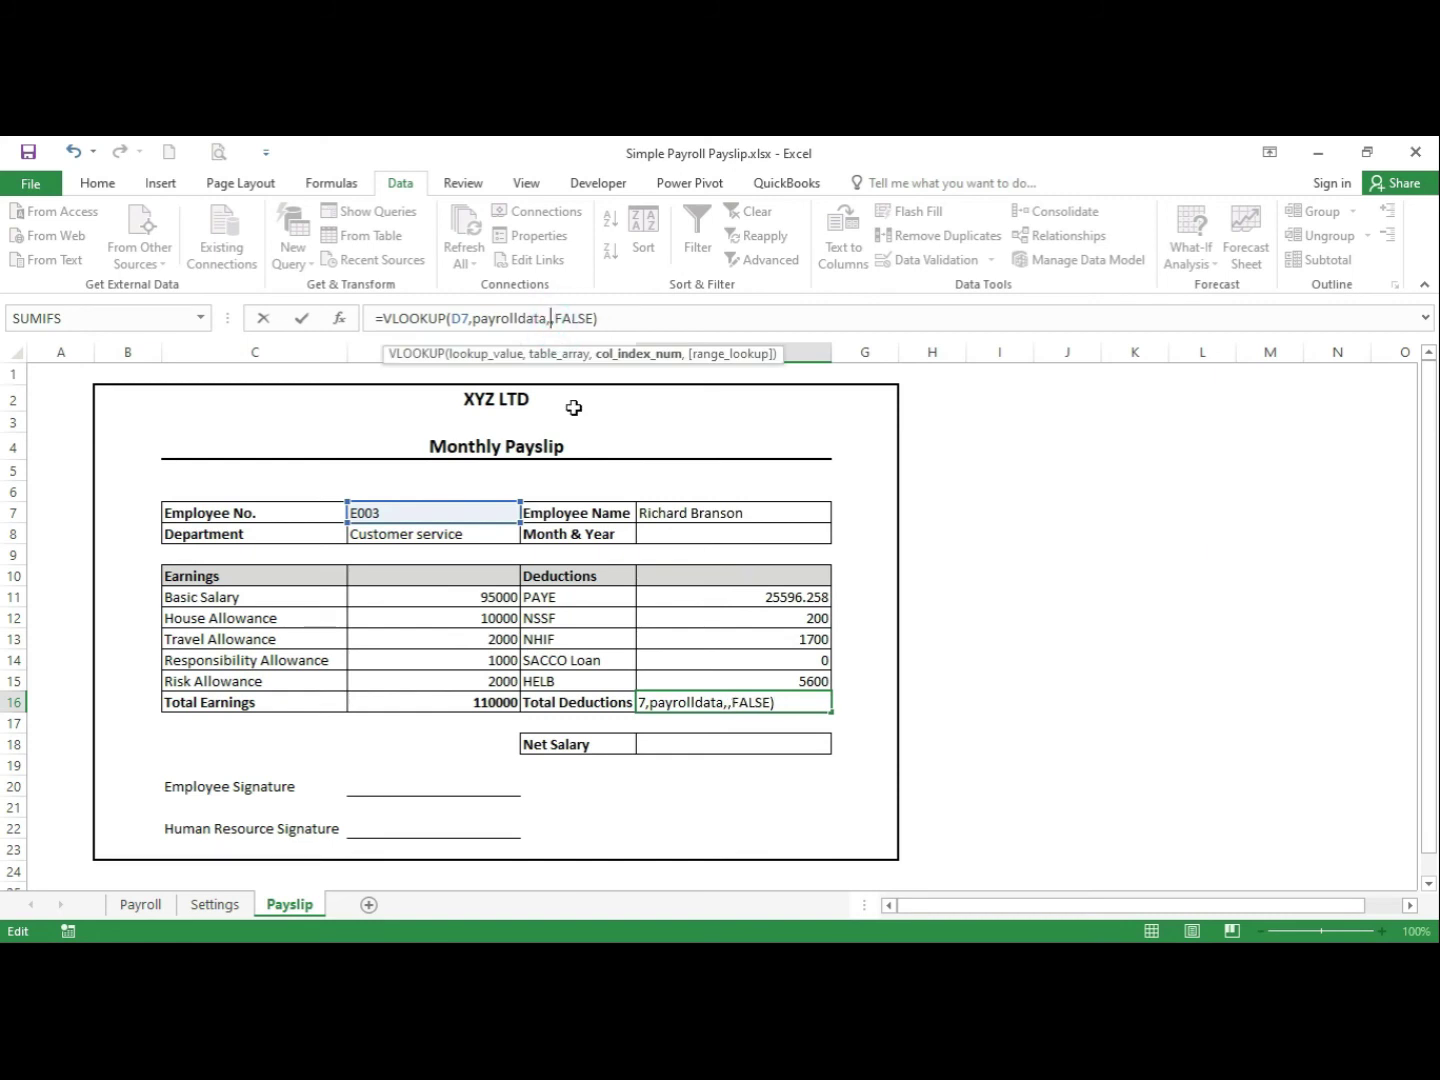
text(15)
key(Return)
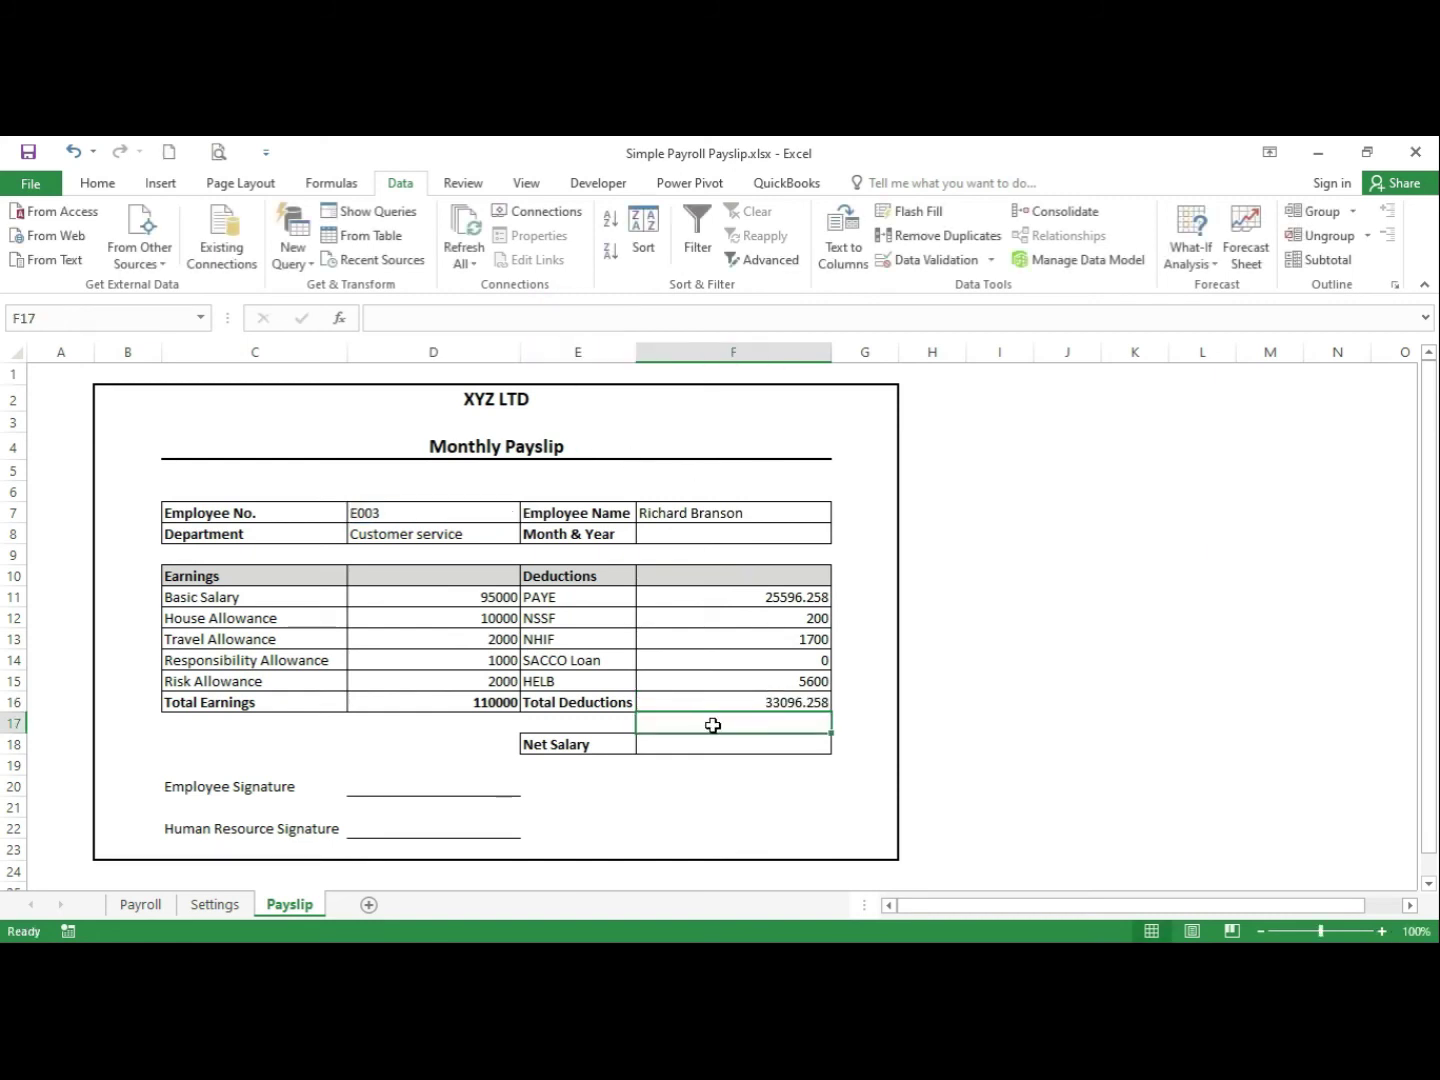
Fill the Net Salary cell F18 with the payrolldata lookup on D7, using column index 16
click(761, 743)
click(494, 321)
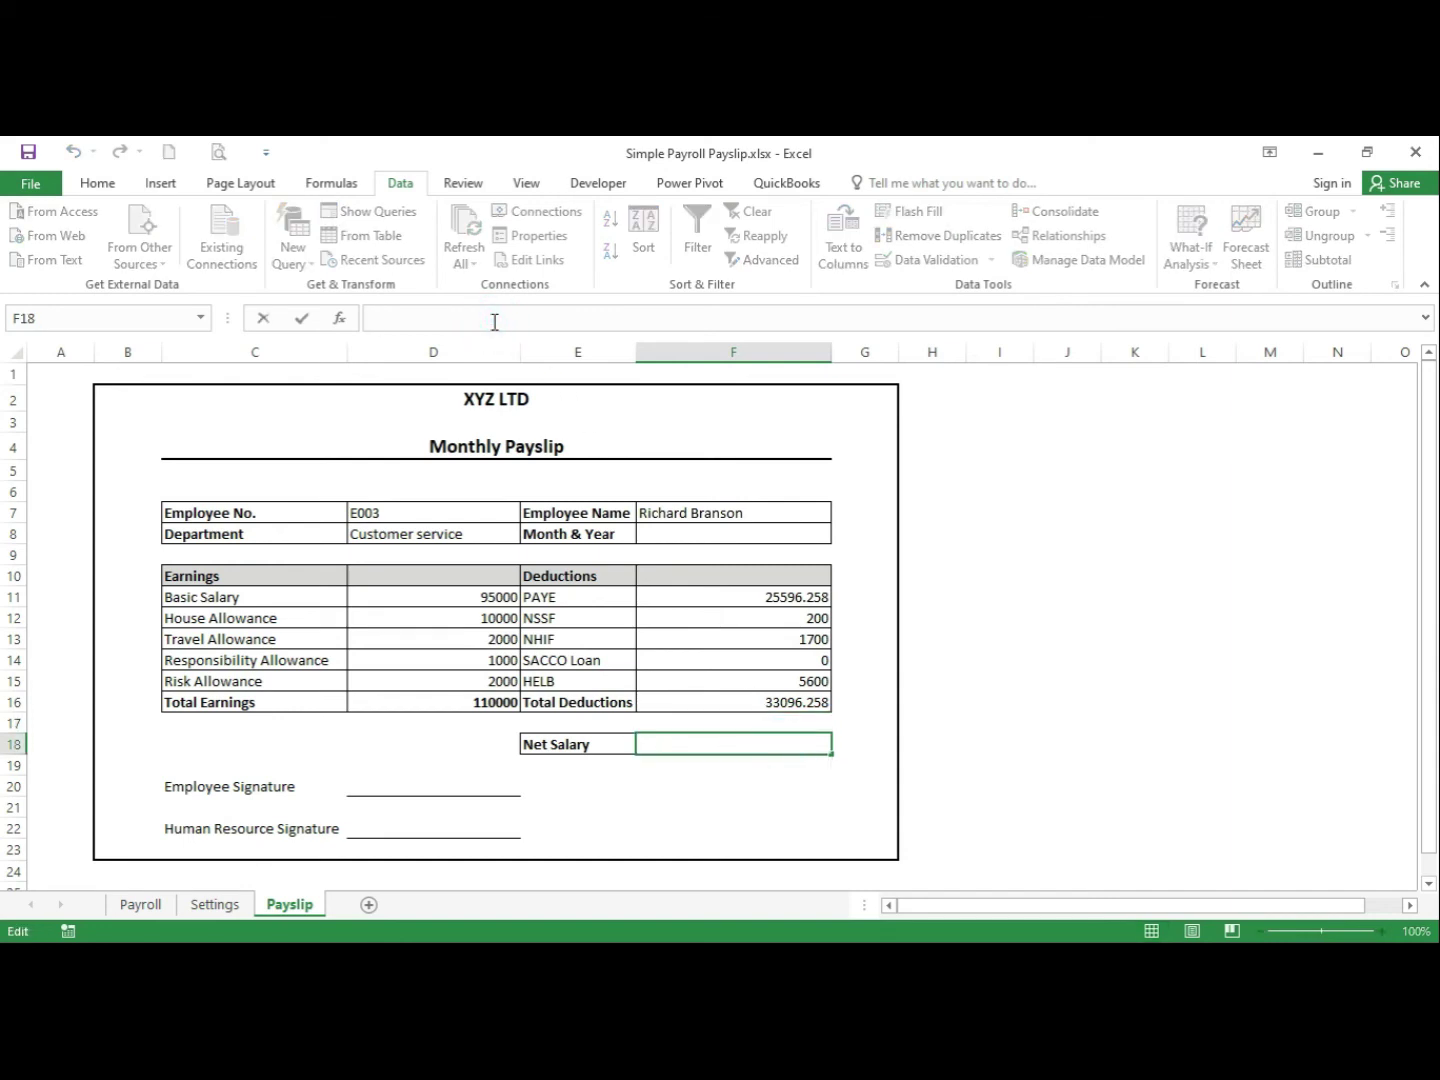
text(=VLOOKUP(D7,payrolldata,2,FALSE))
click(557, 316)
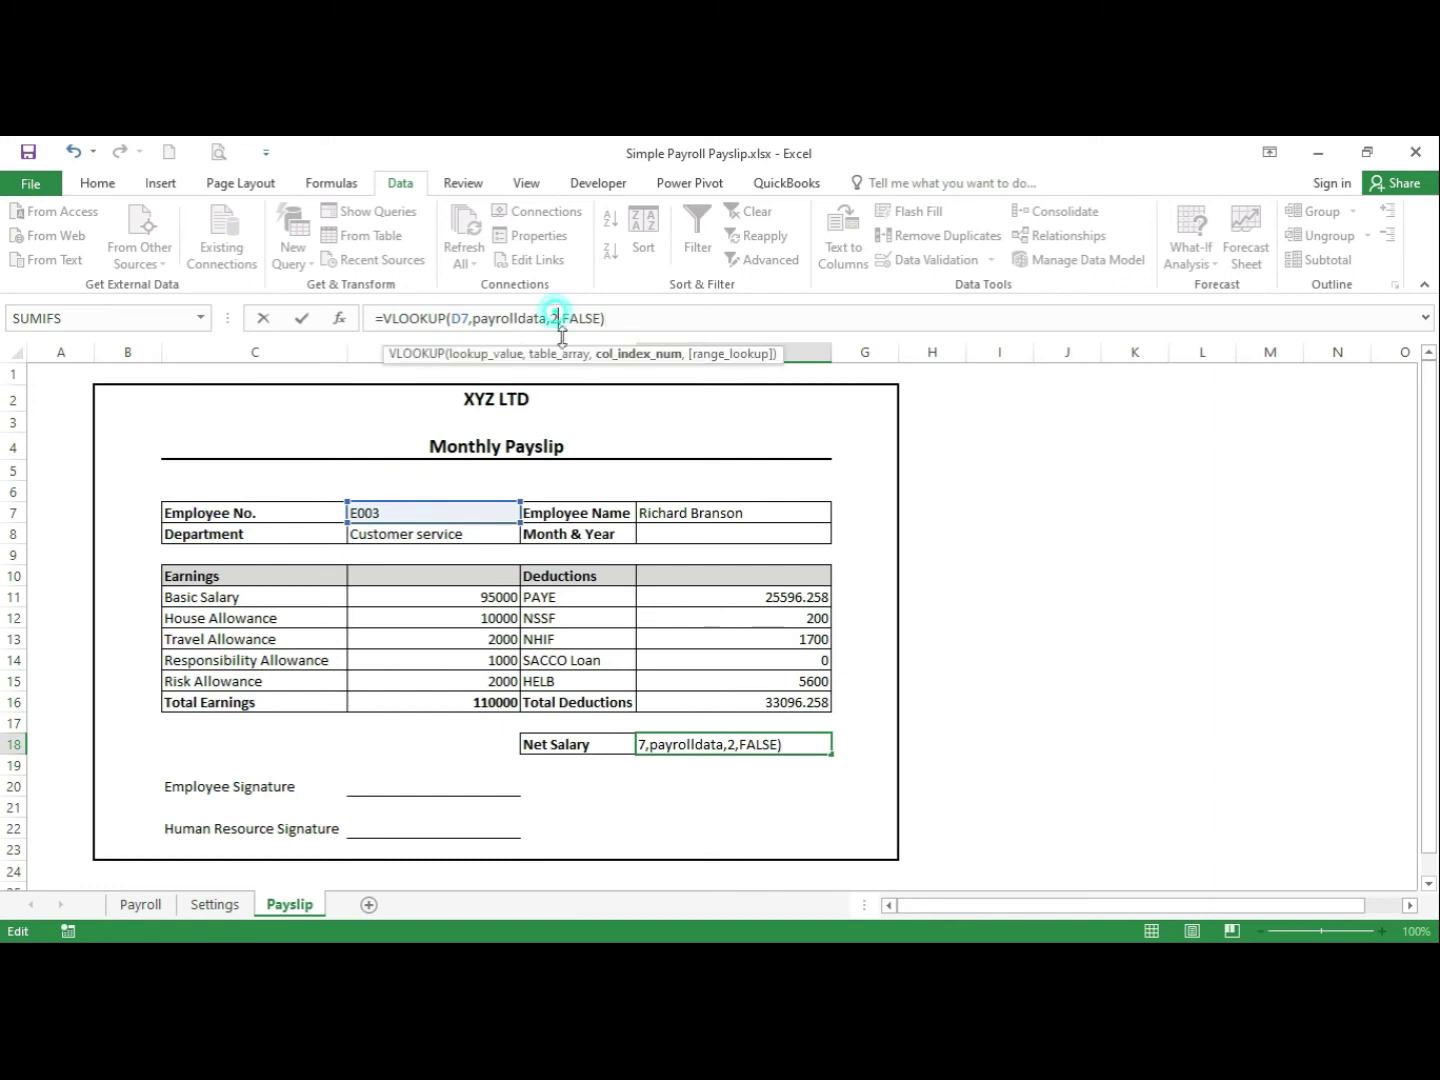
key(BackSpace)
text(16)
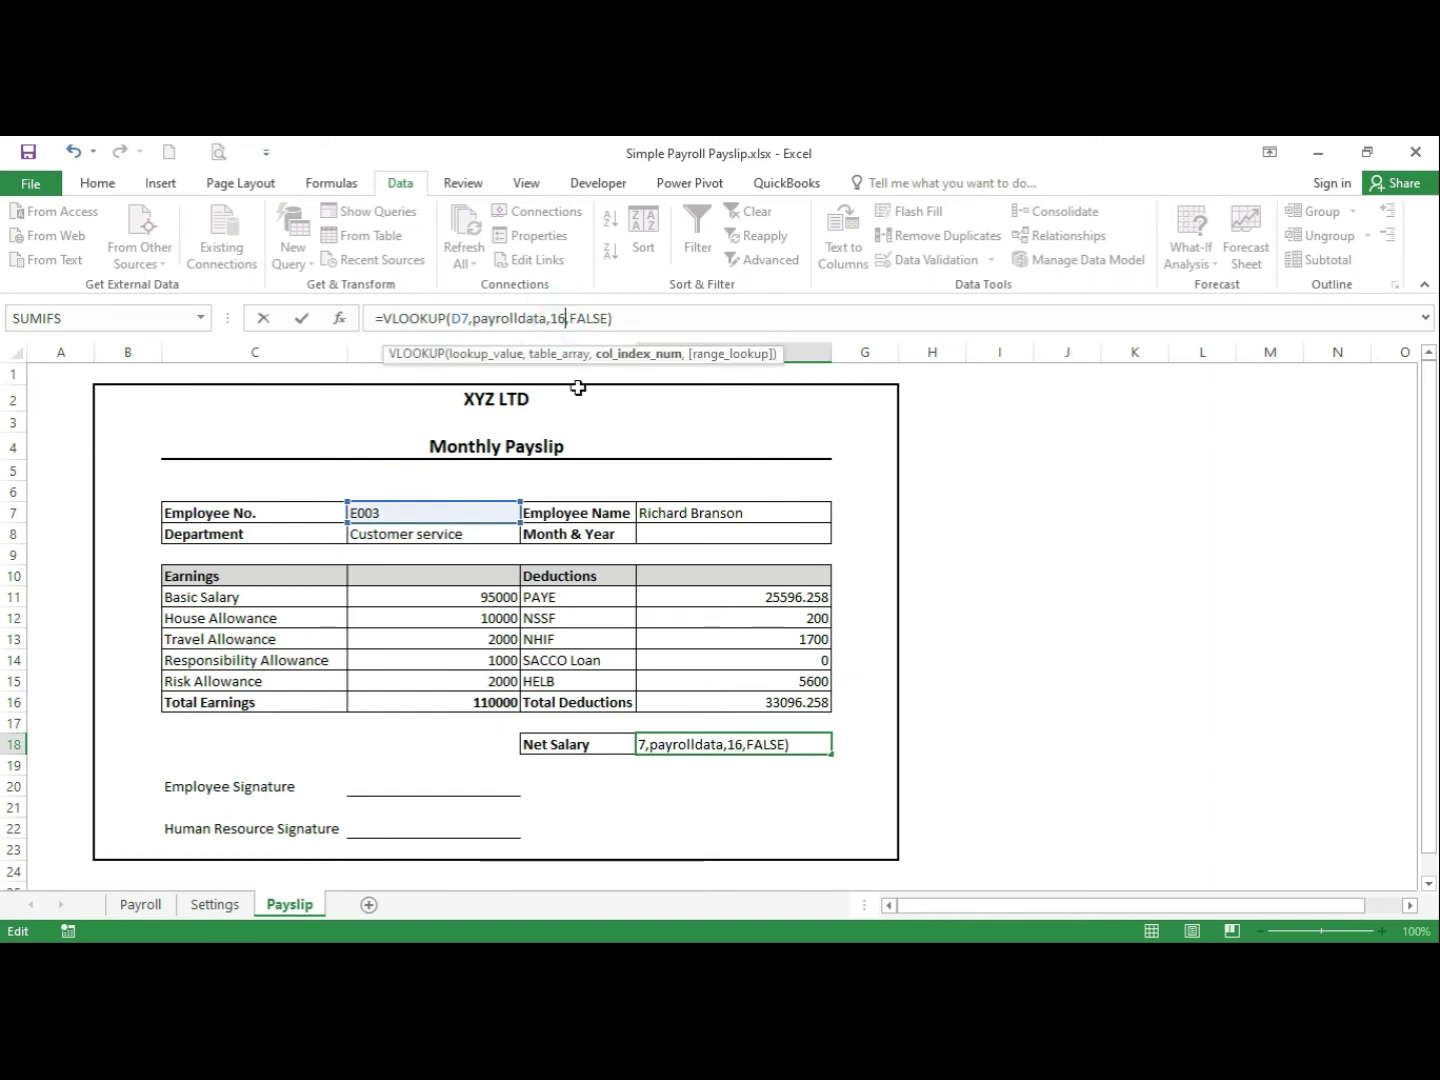
key(Return)
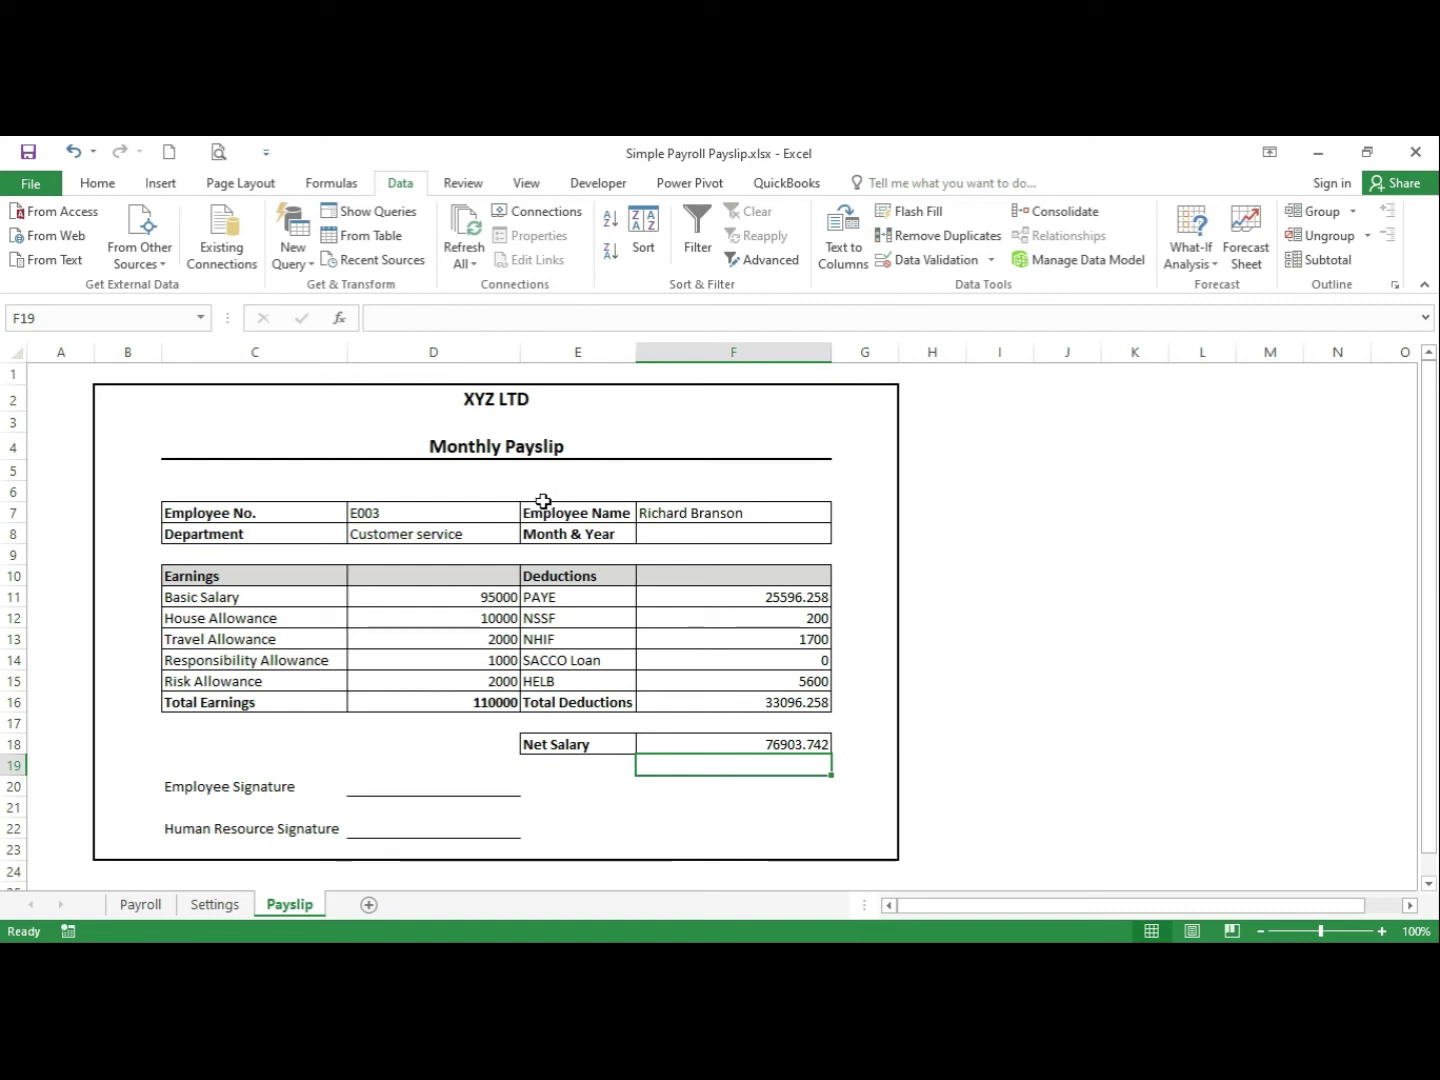
click(716, 539)
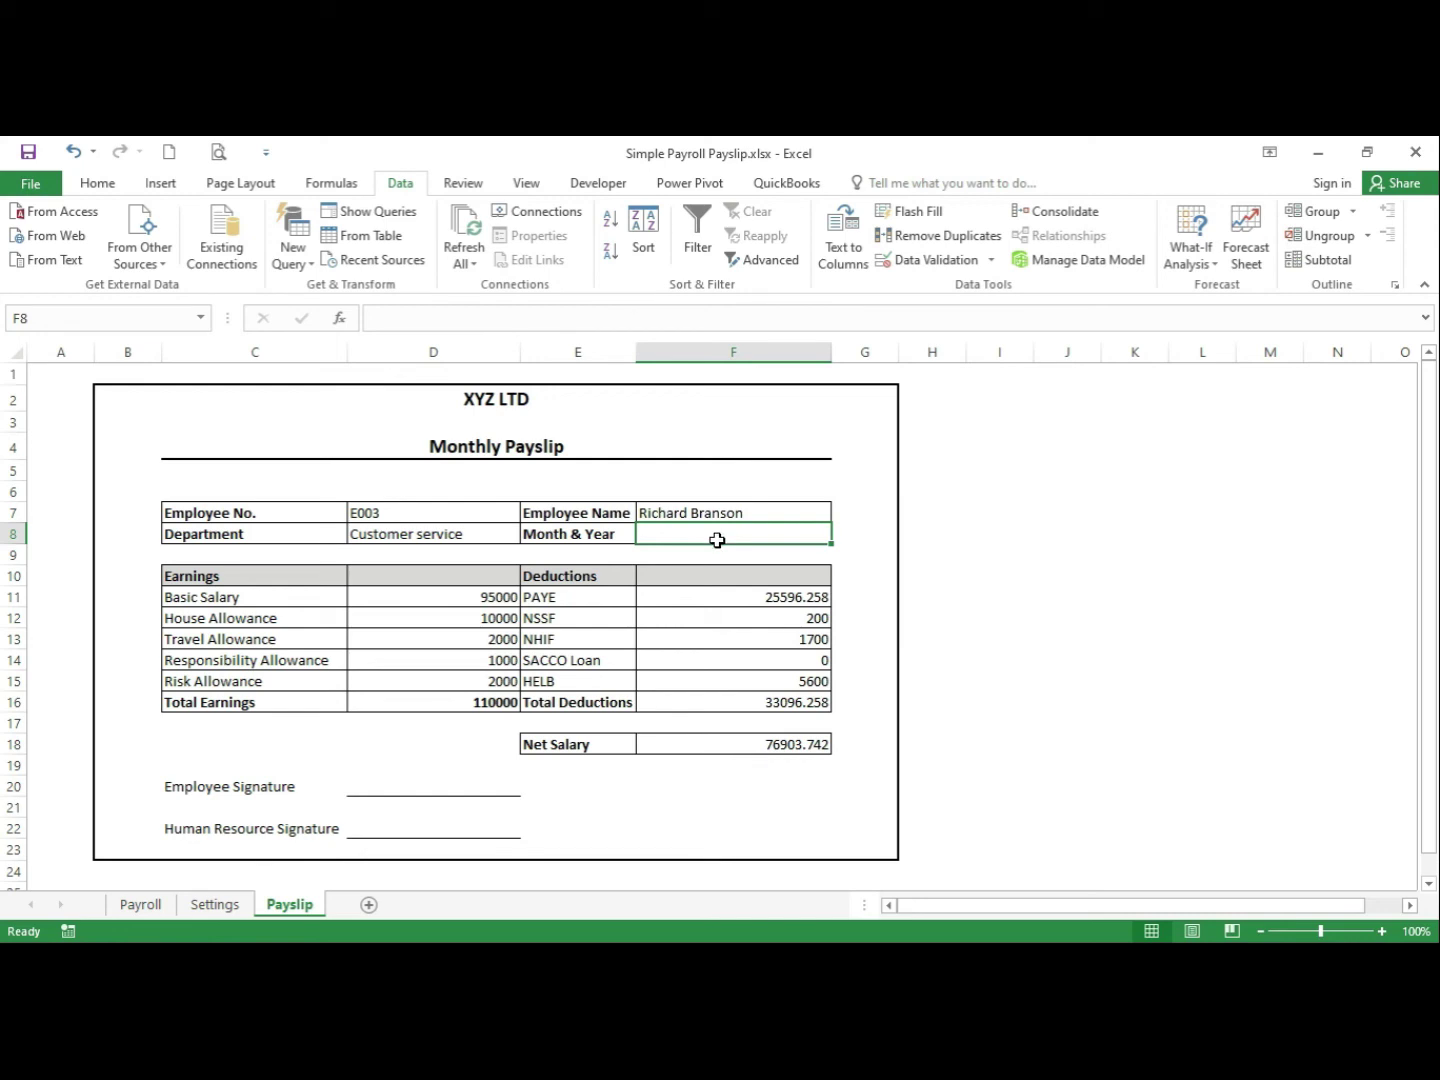
text(=)
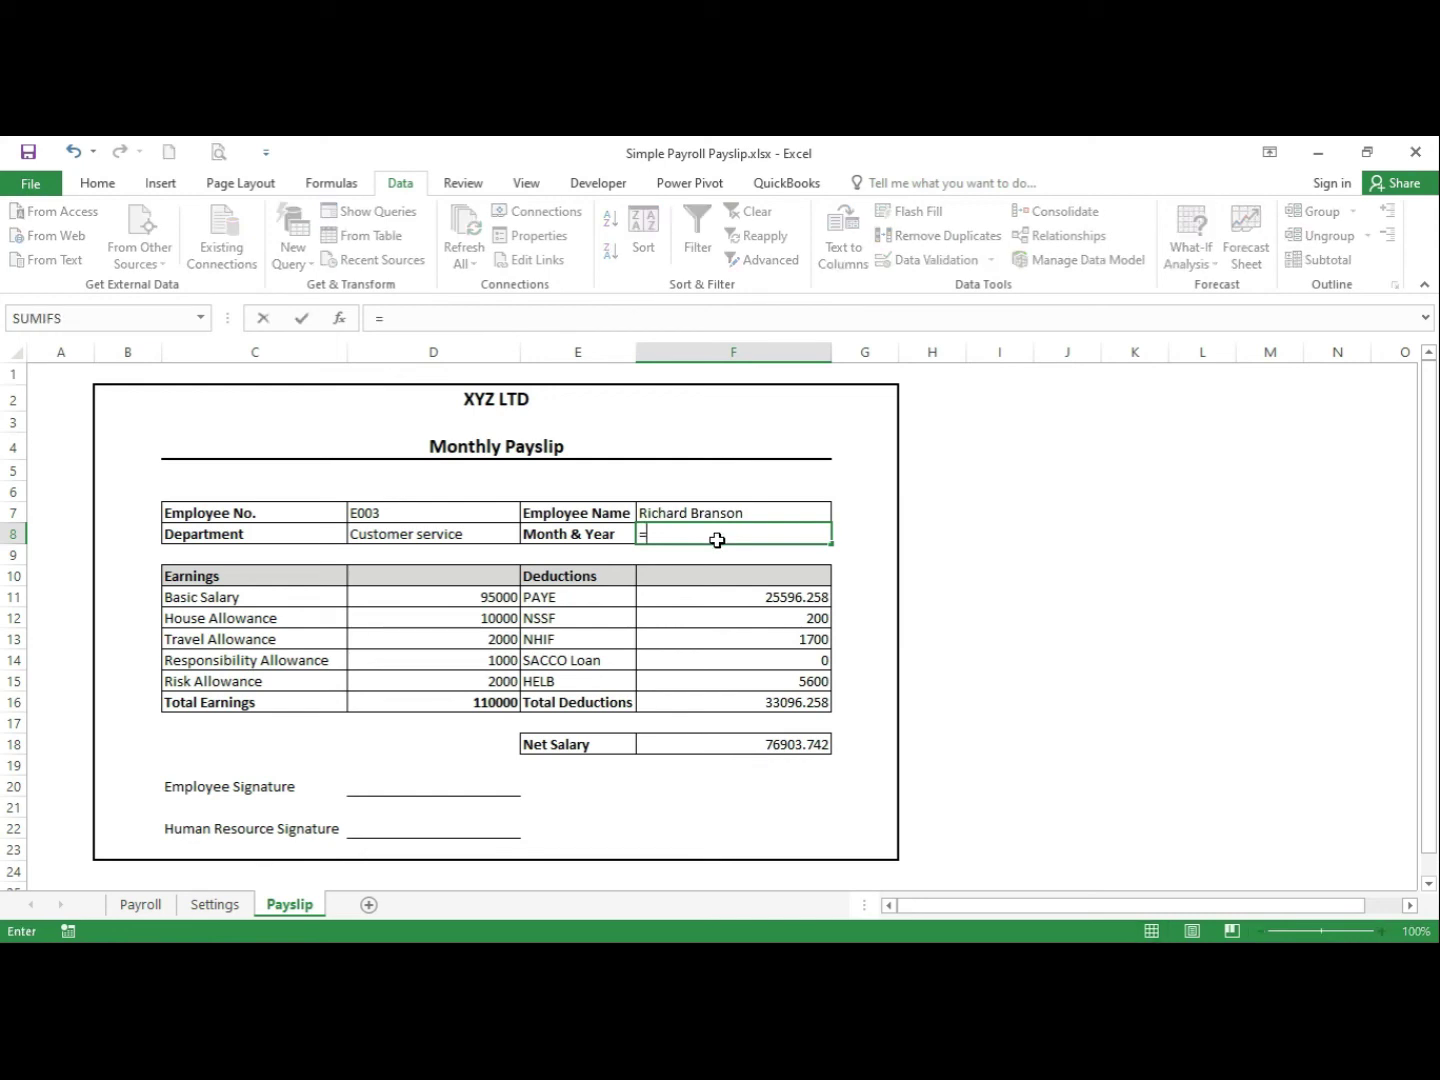
click(262, 319)
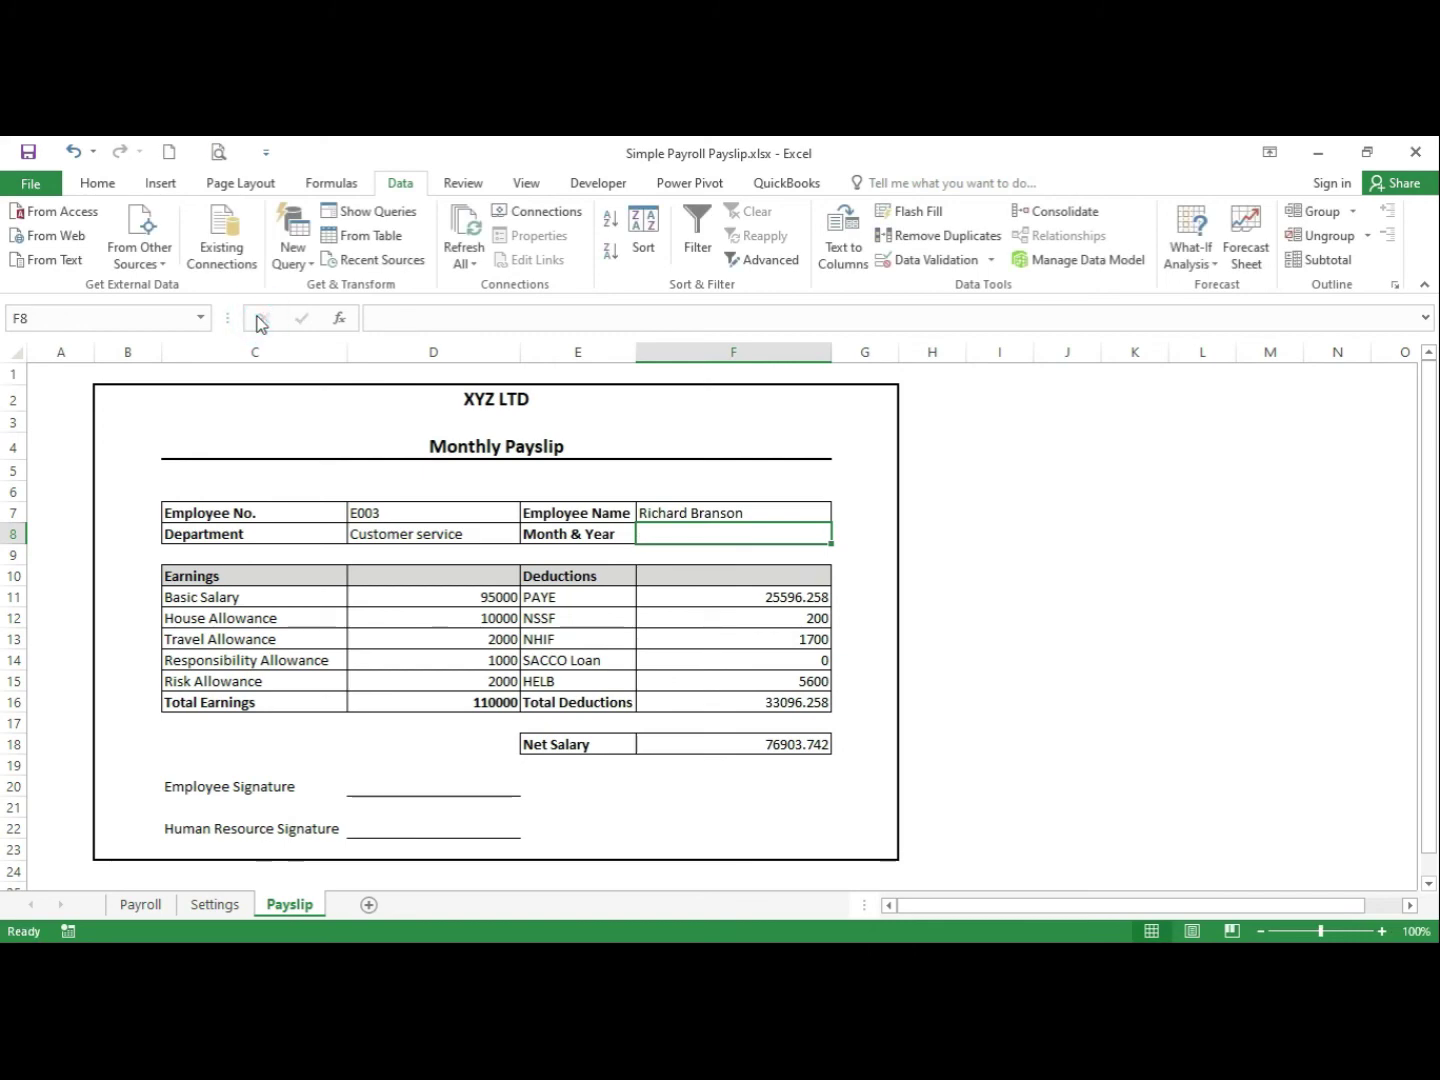
Check the month cell G3 and year cell G4 on the Payroll sheet, and return to the Payslip sheet
click(139, 904)
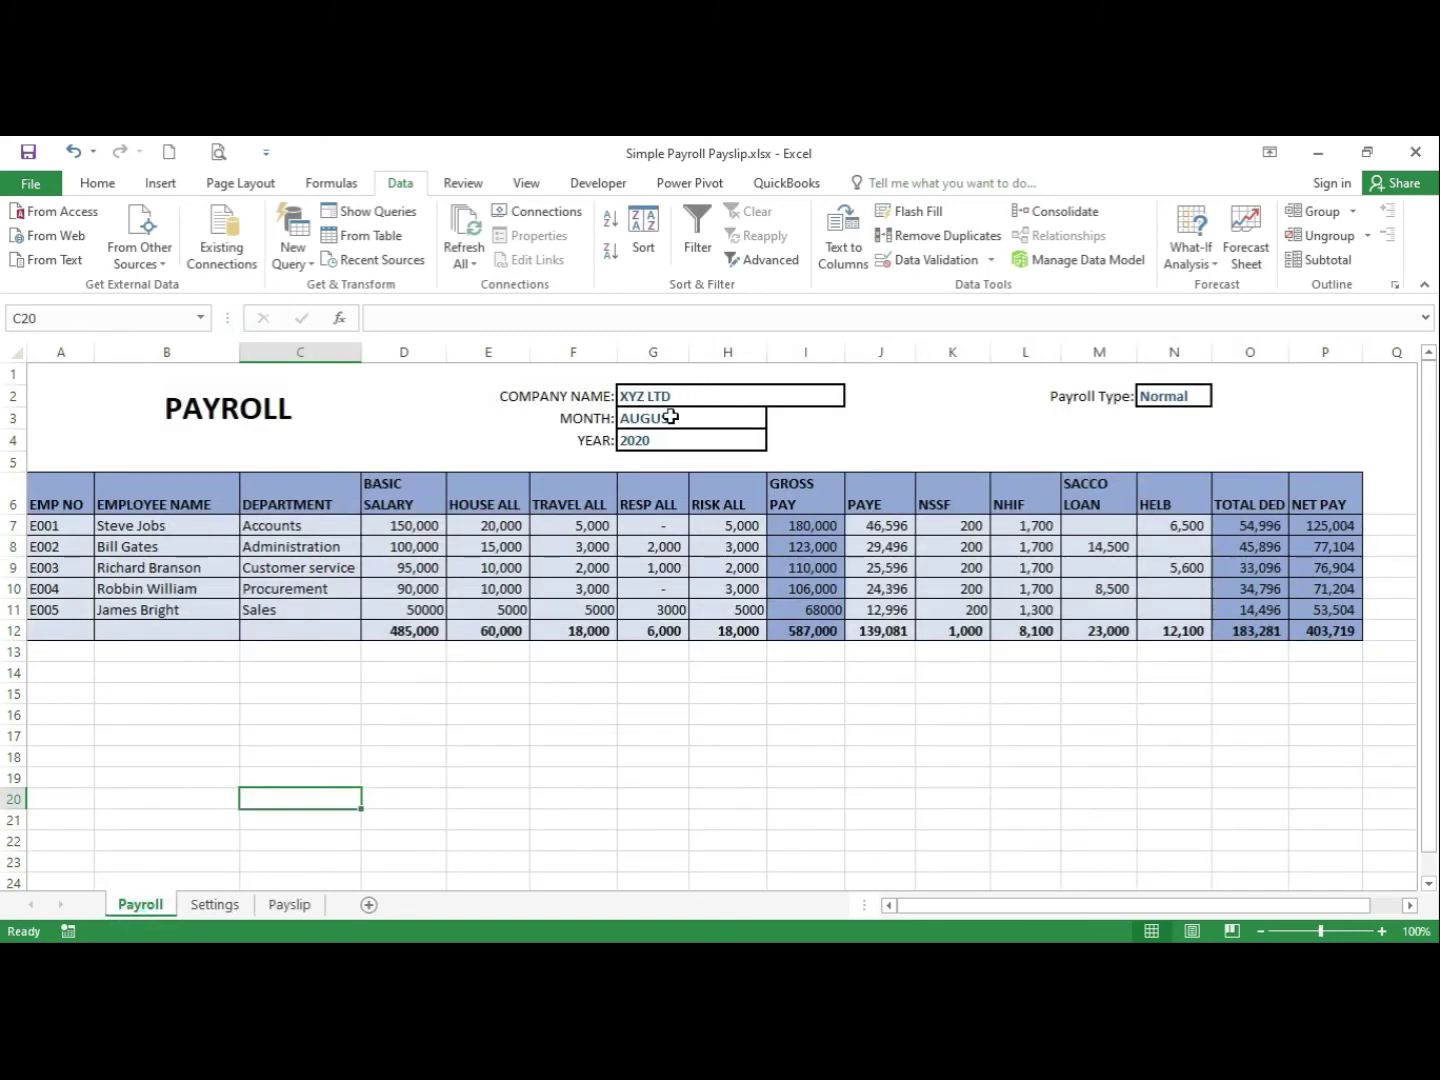
click(671, 418)
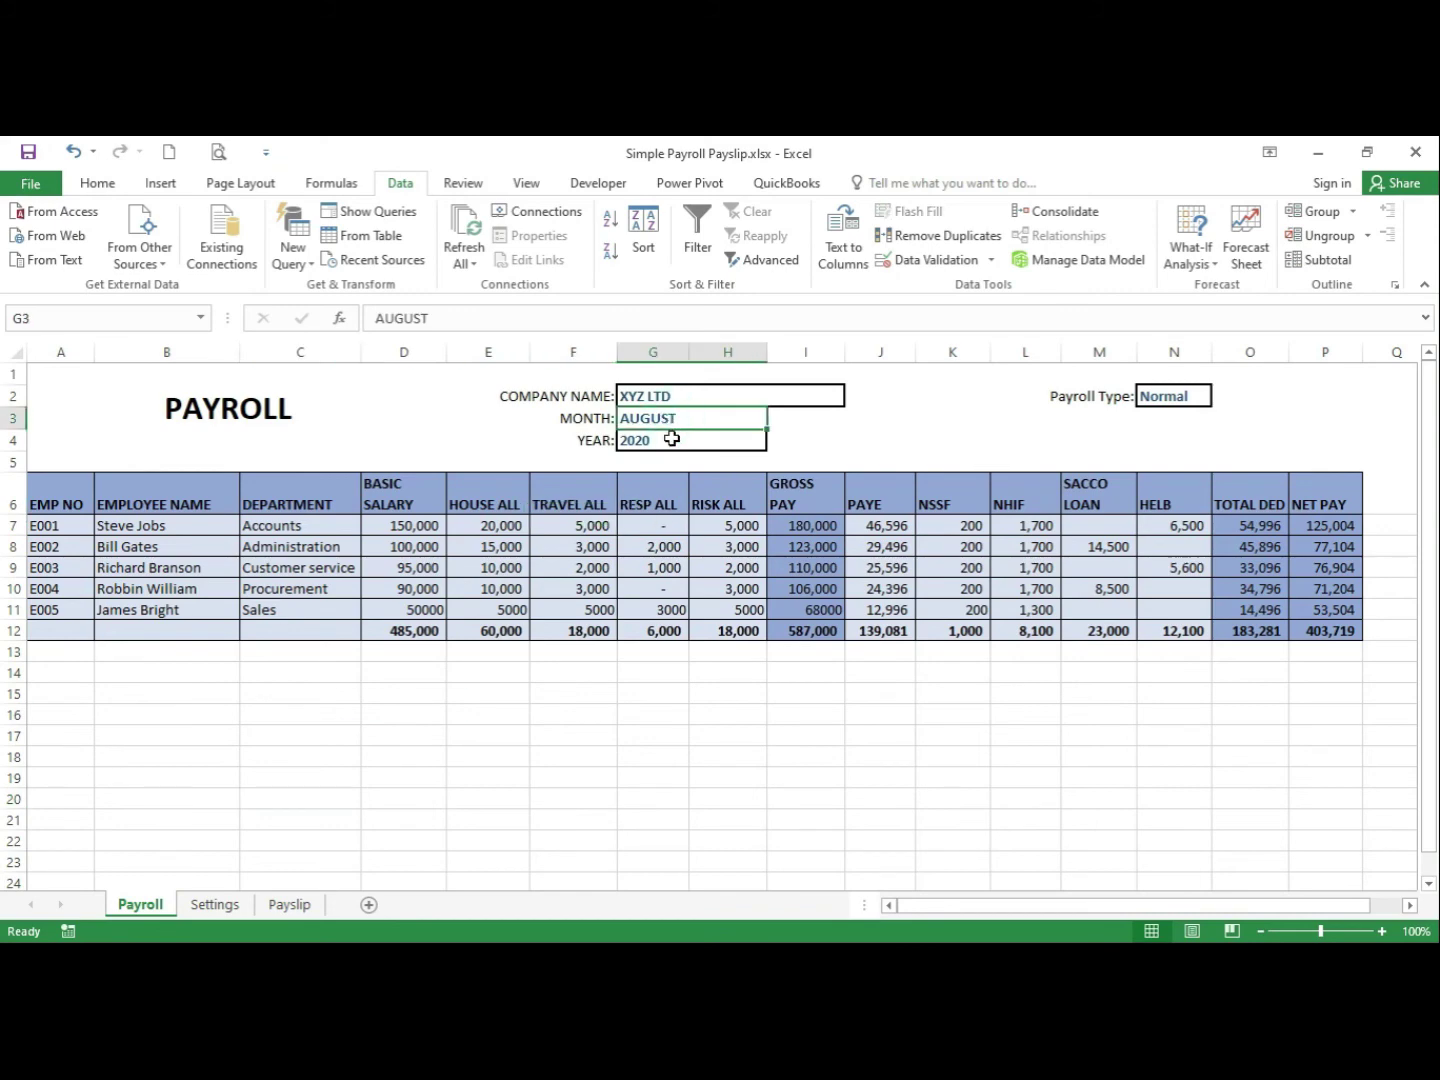
click(671, 438)
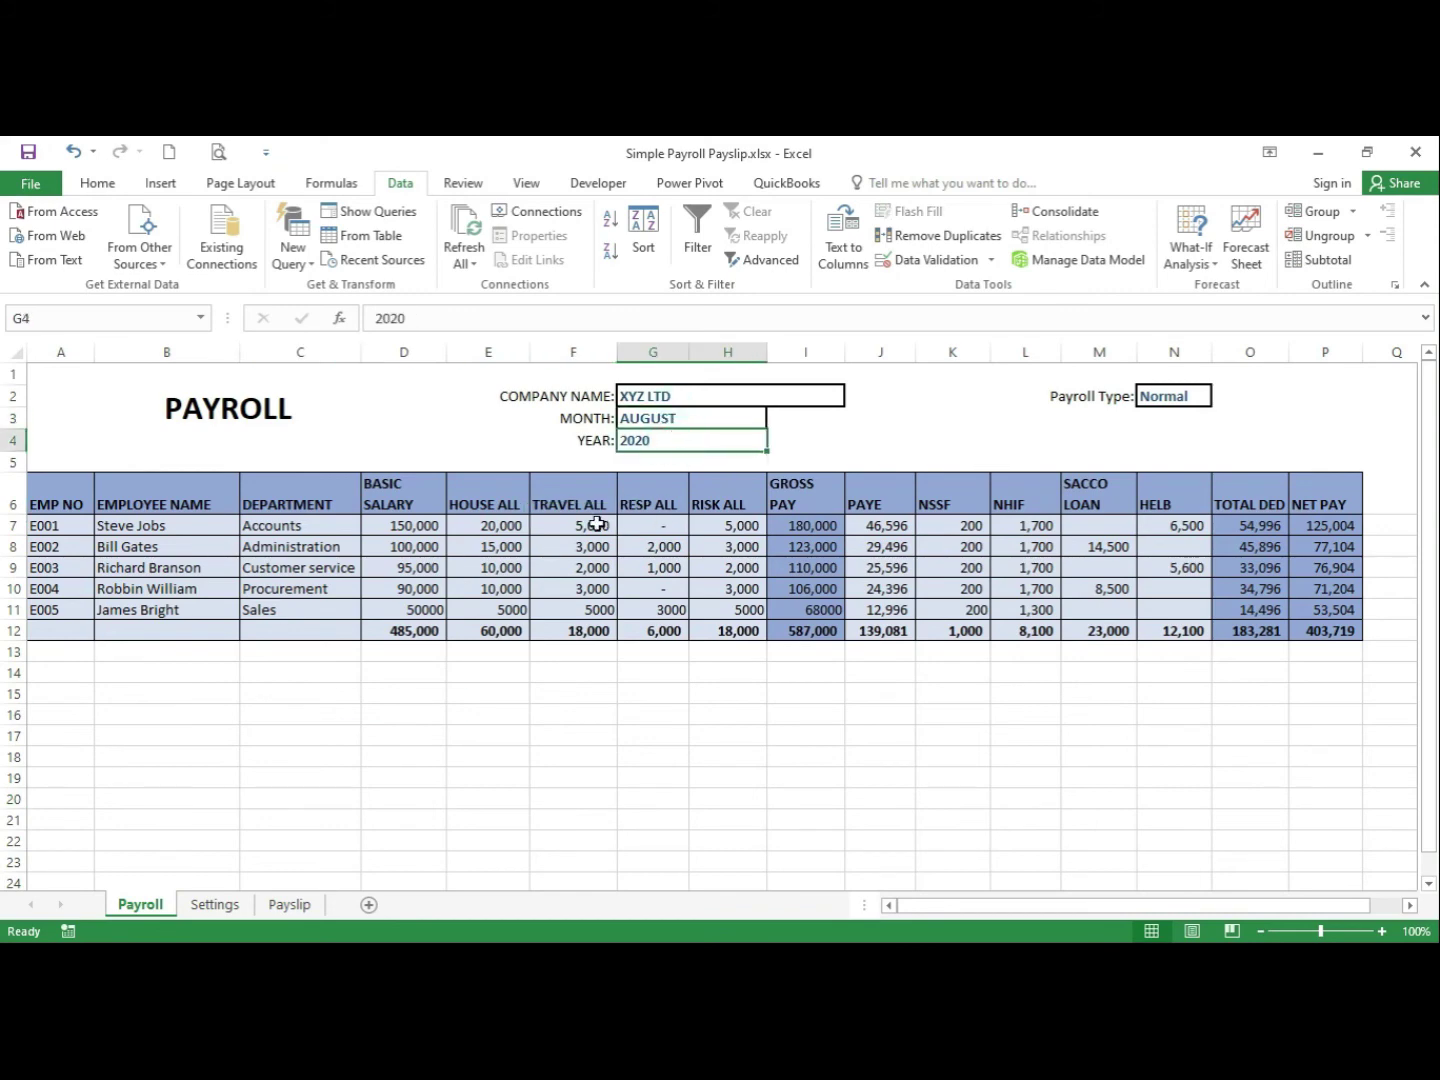
click(301, 904)
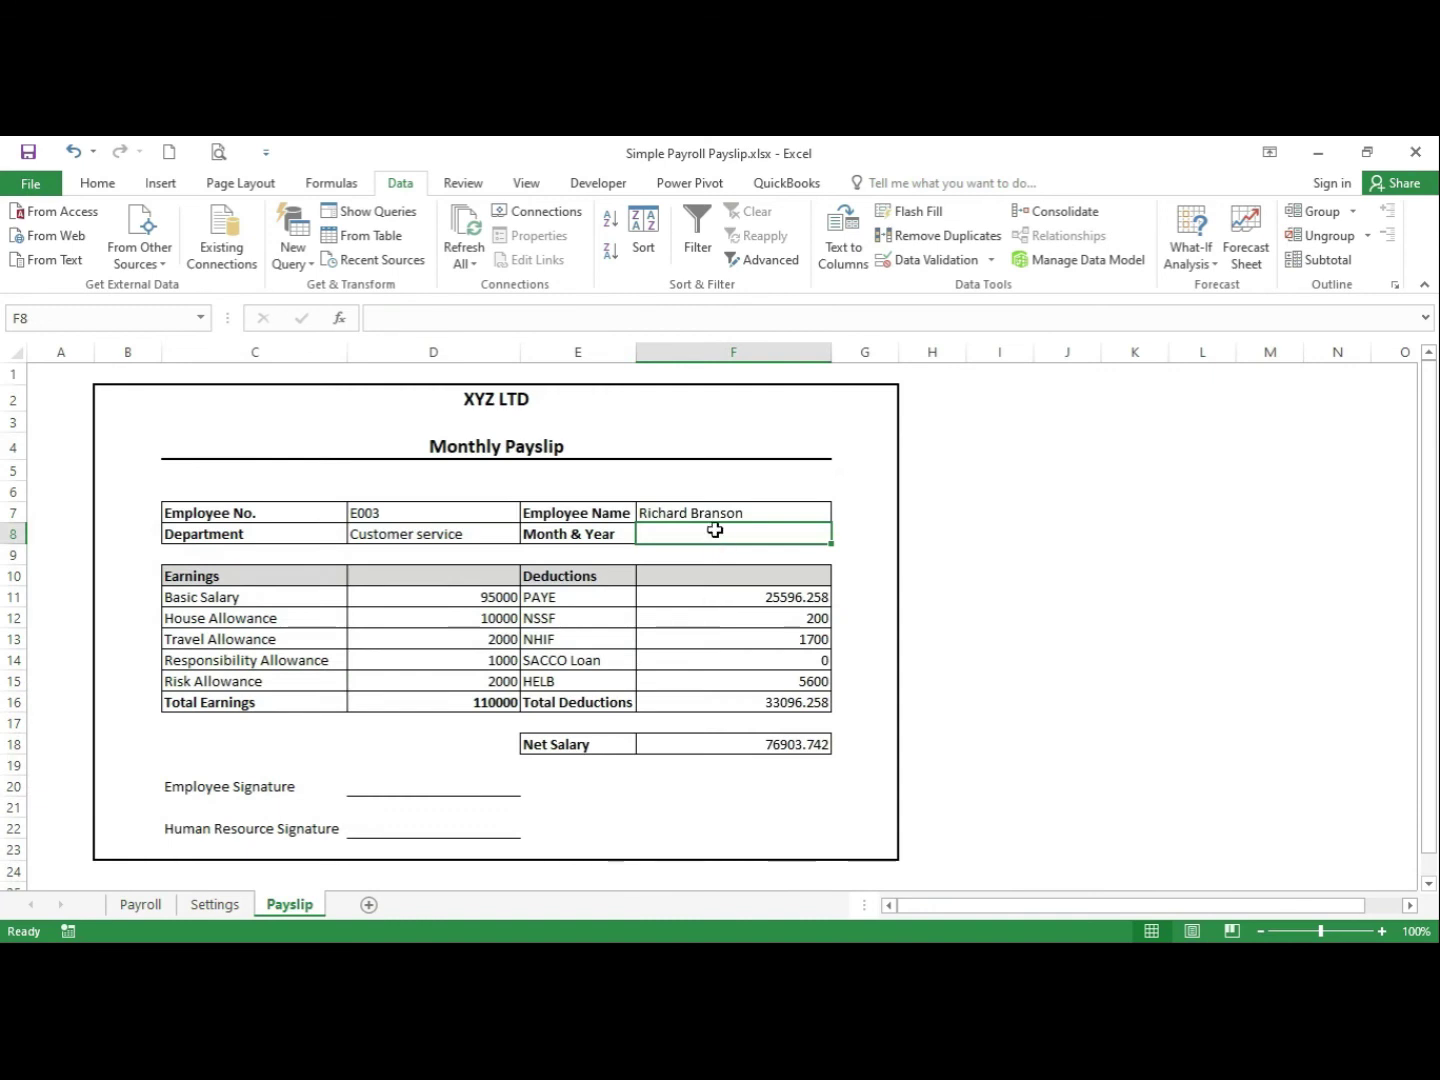
Join the Payroll sheet's month and year in the Month & Year cell F8 with =Payroll!G3&" "&Payroll!G4, and check the formula
text(=)
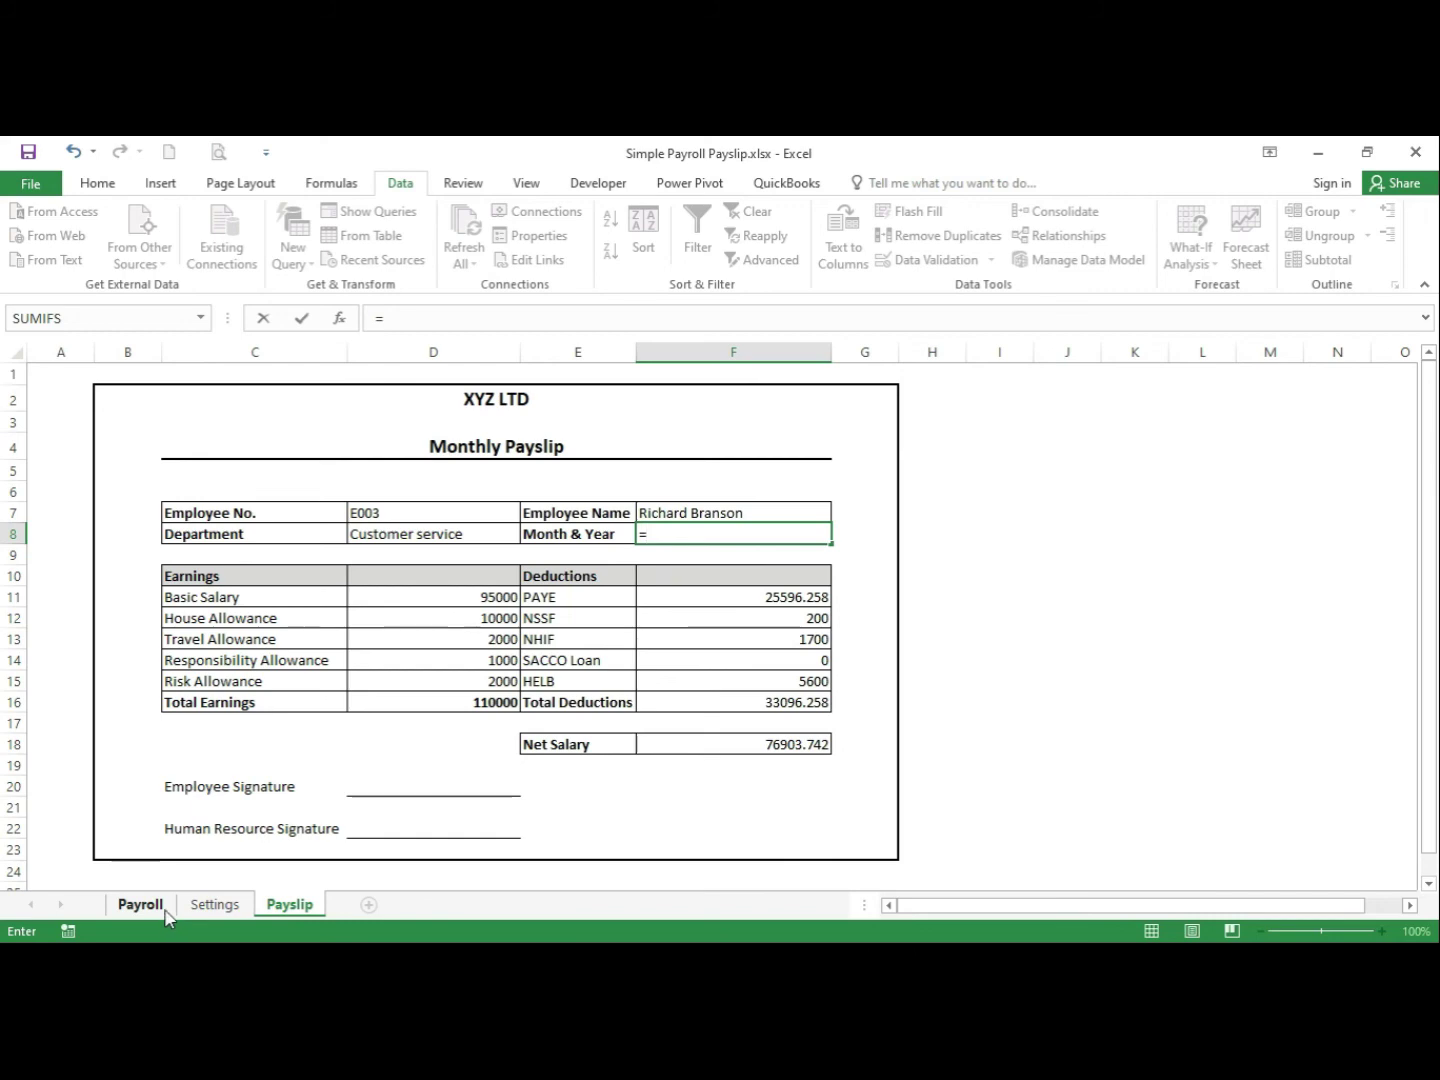
click(165, 912)
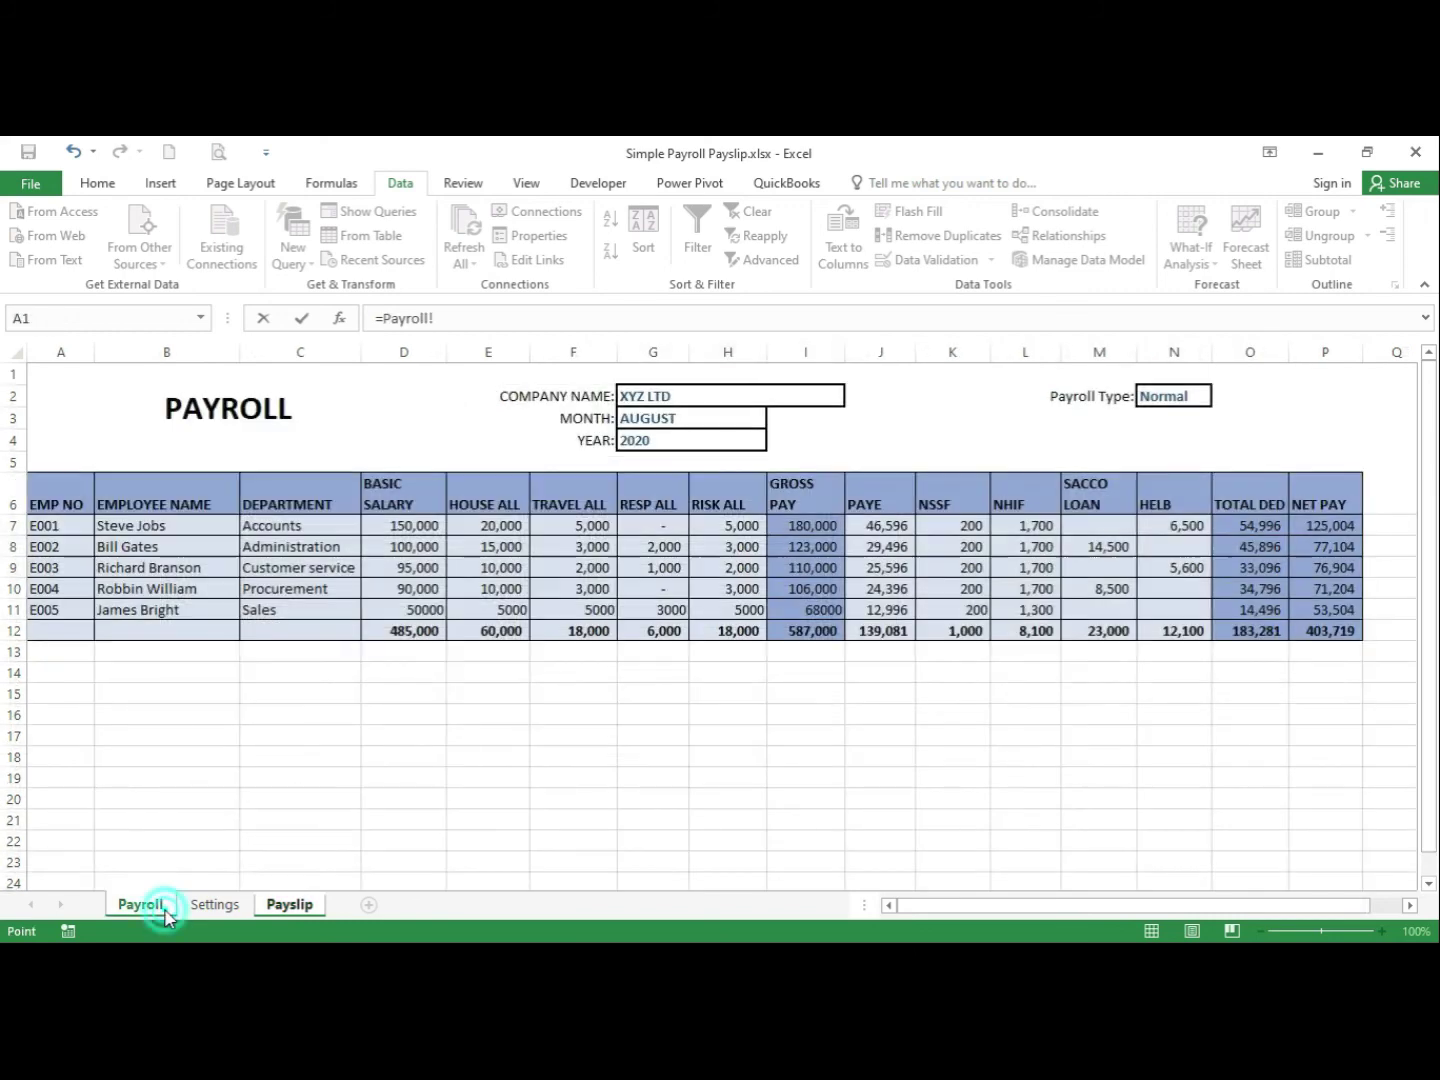
click(678, 421)
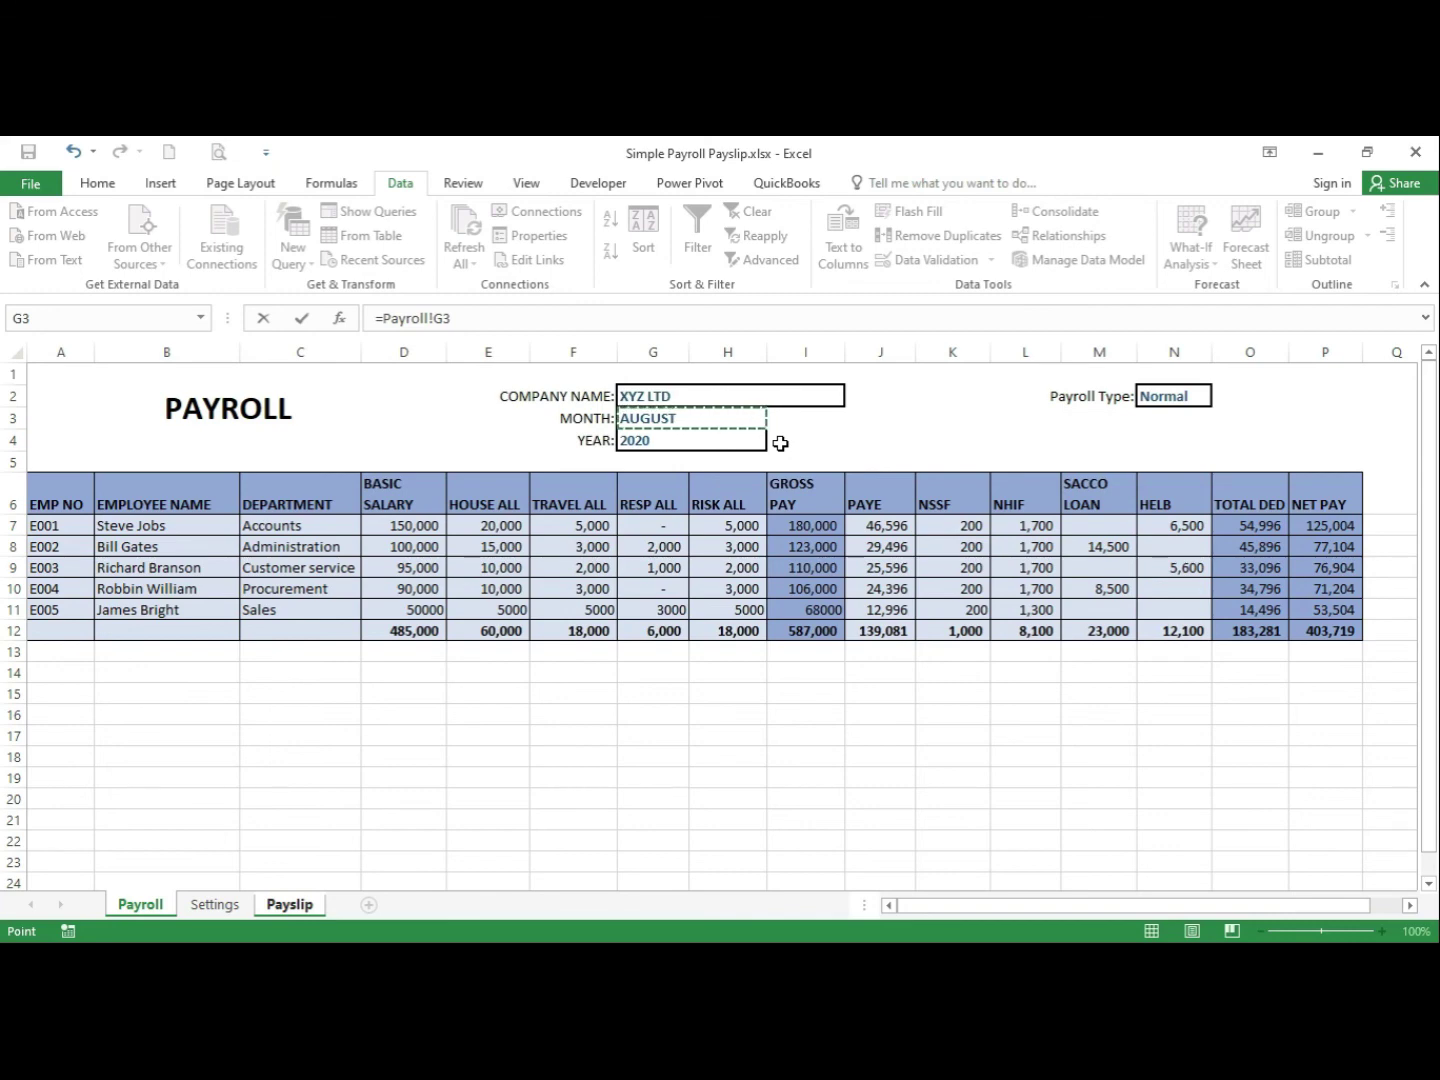
text(&" "&)
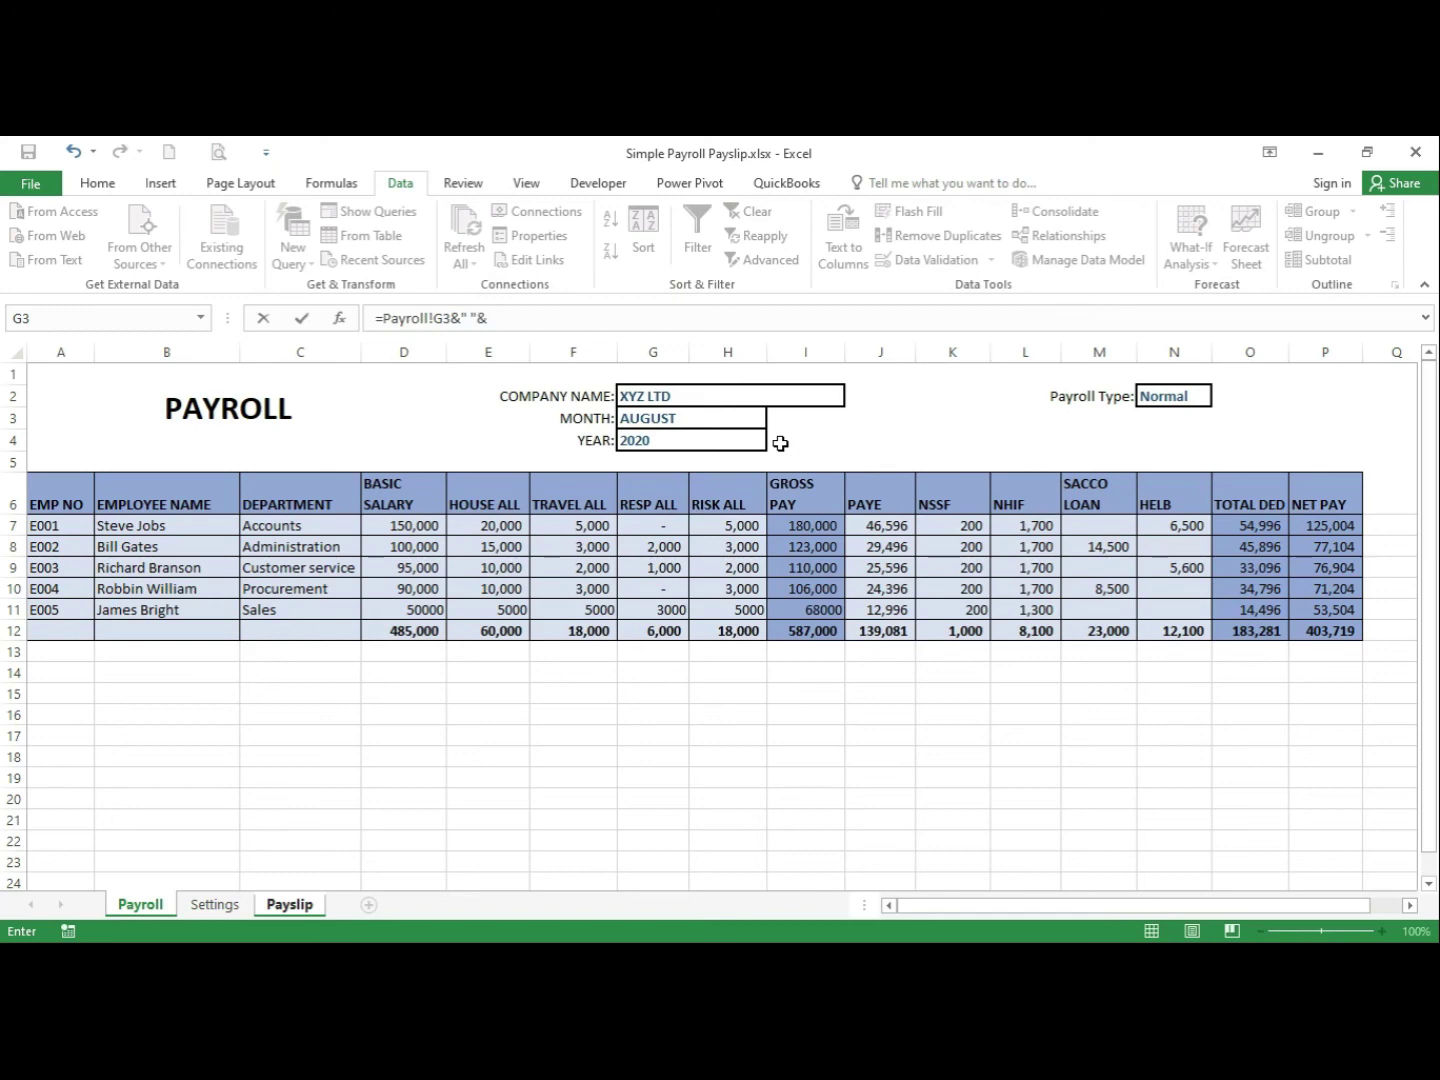
click(716, 444)
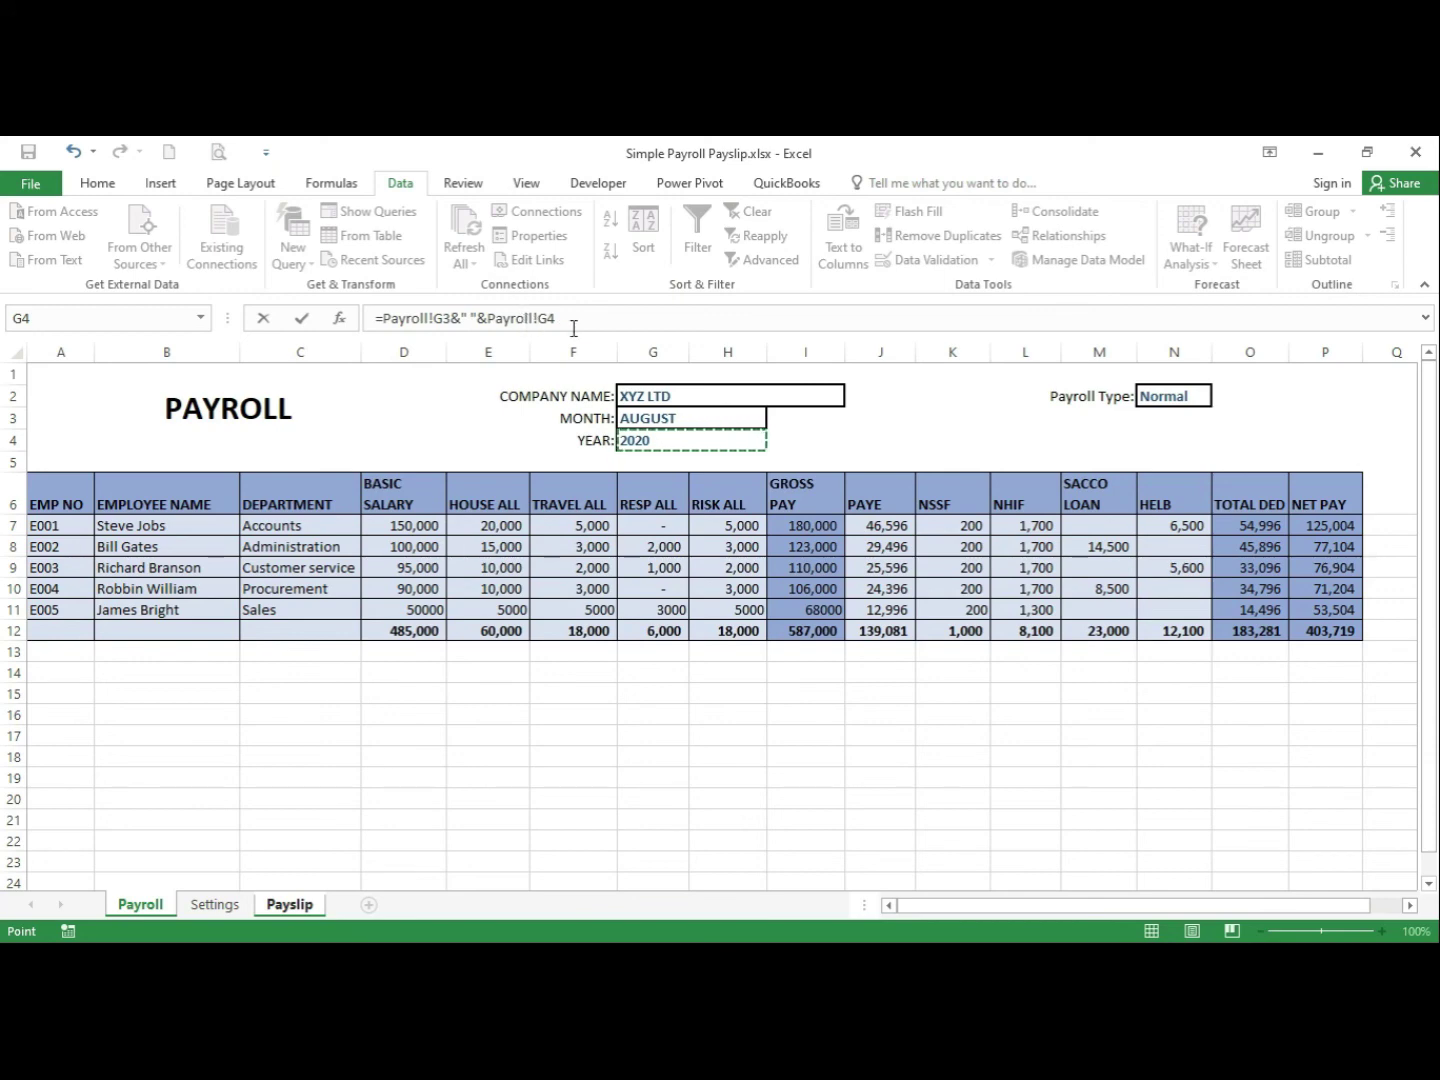
key(Return)
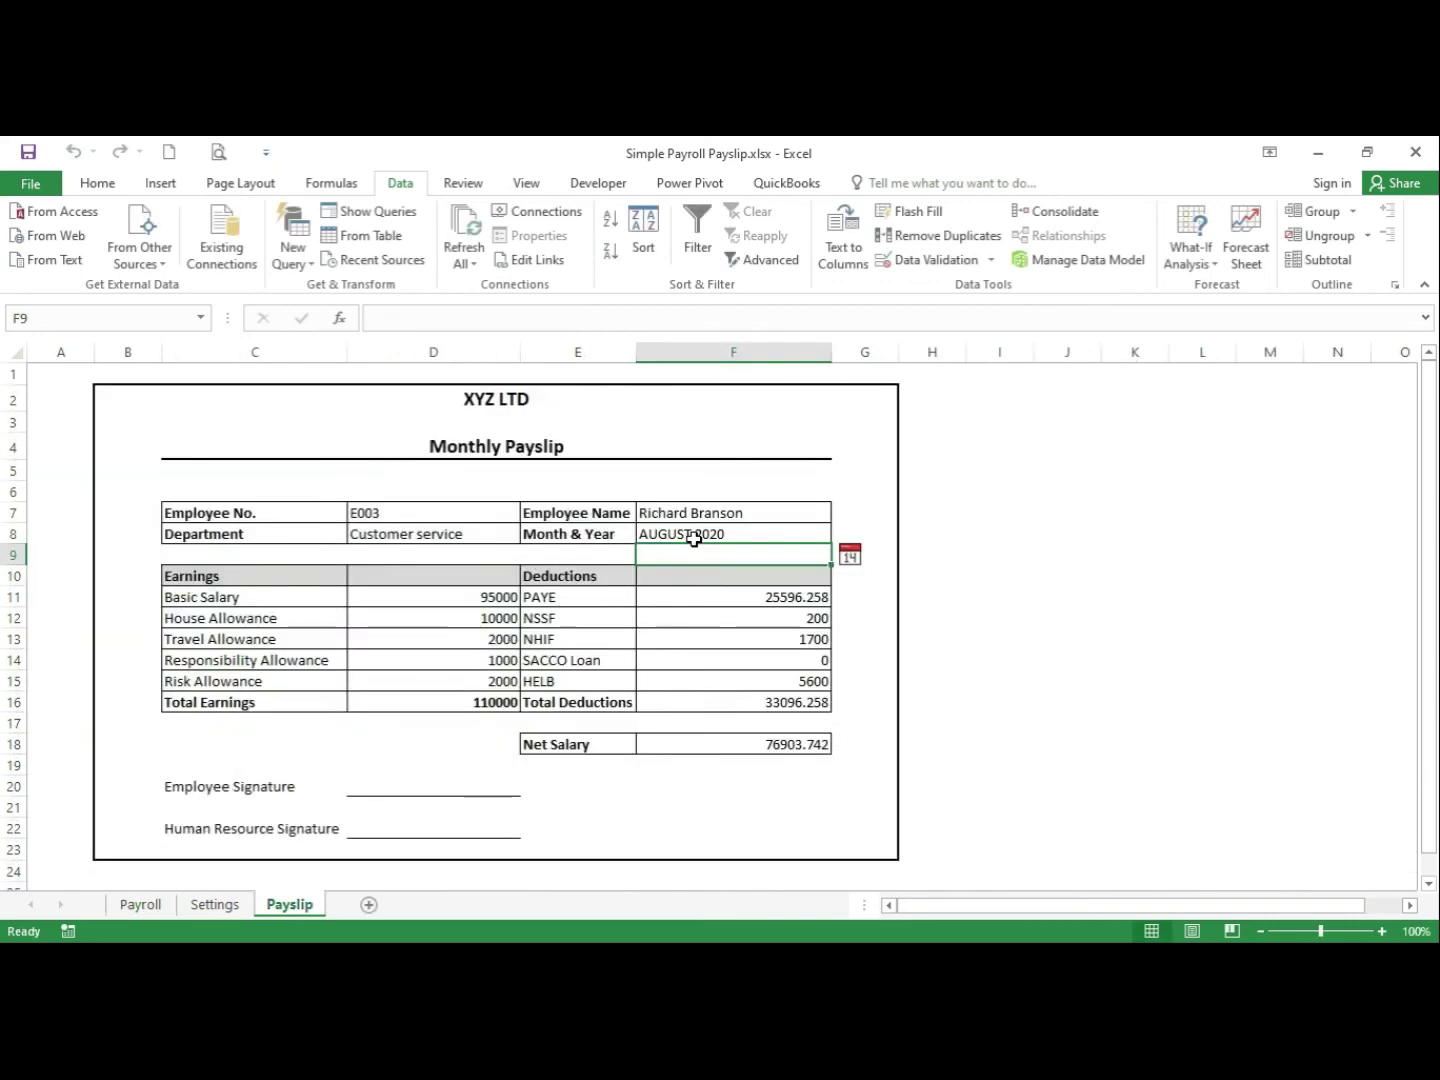
click(690, 536)
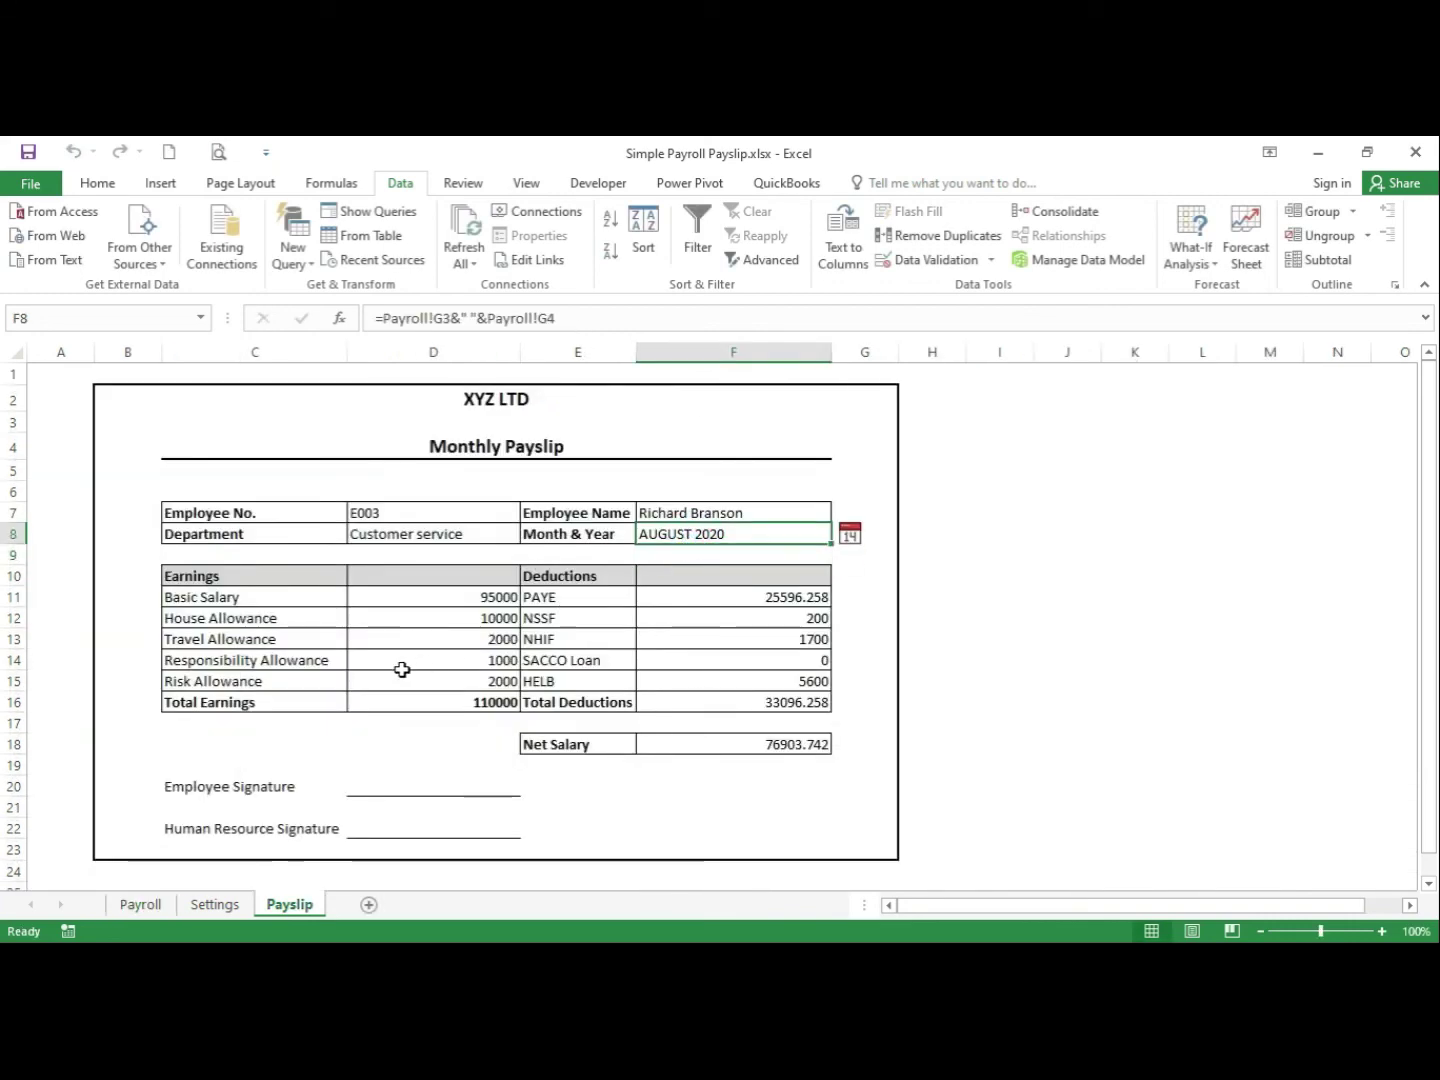
Format the earnings amounts D11:D16 as Number with a 1000 separator and 0 decimal places
drag(493, 594, 477, 697)
right_click(477, 695)
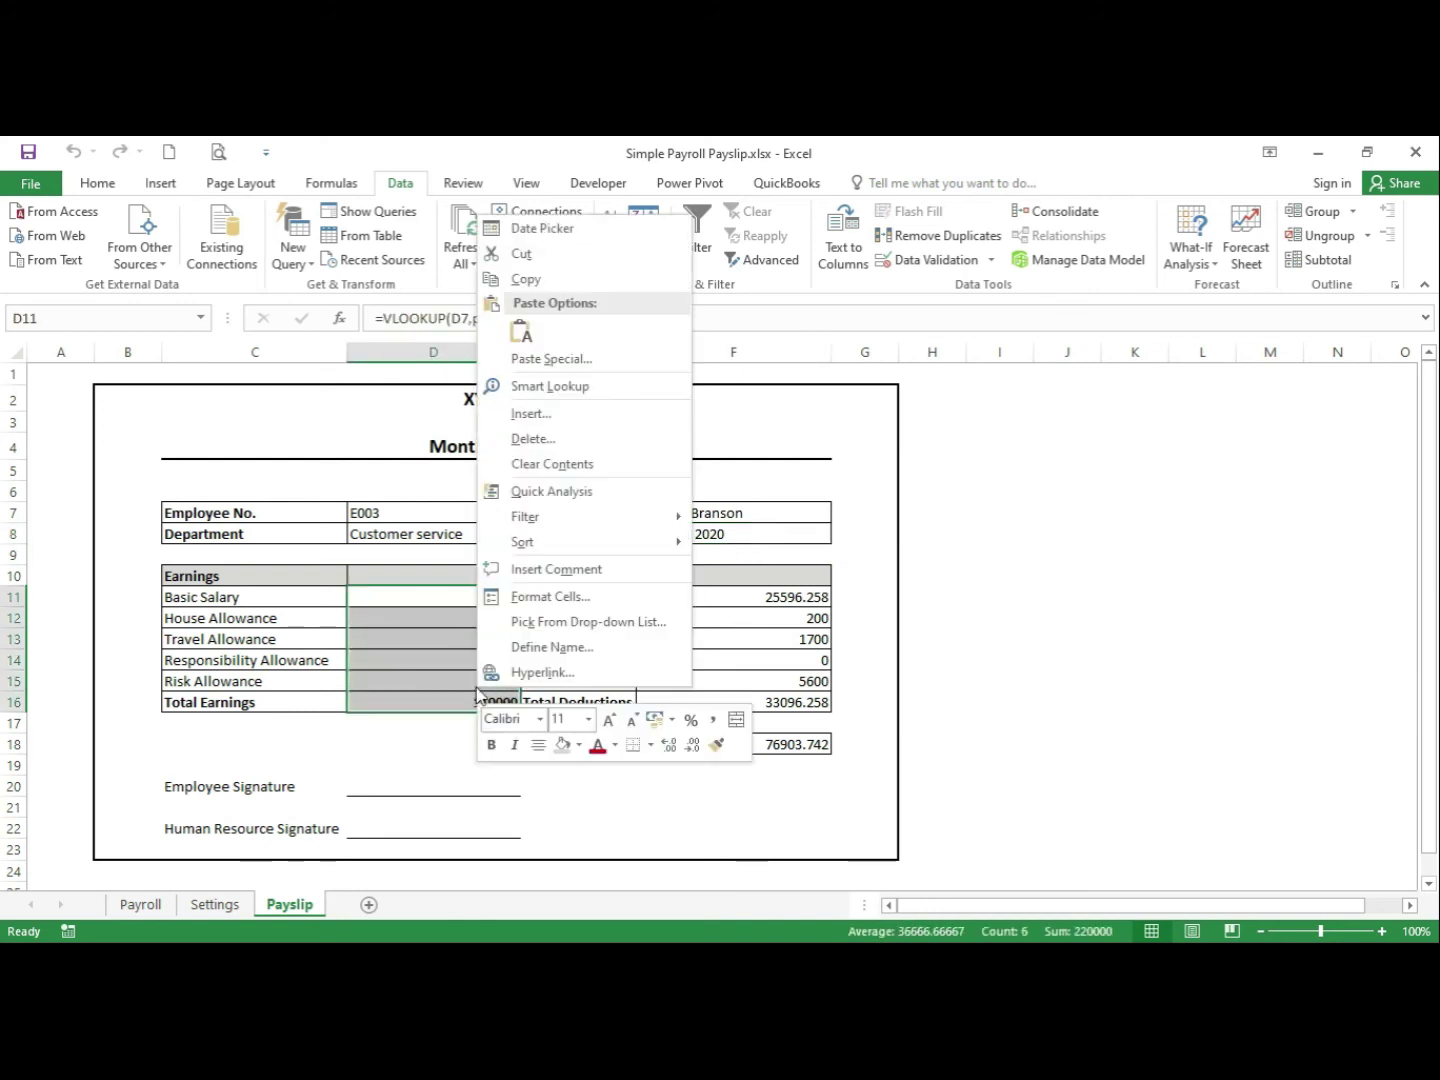
click(536, 603)
click(299, 454)
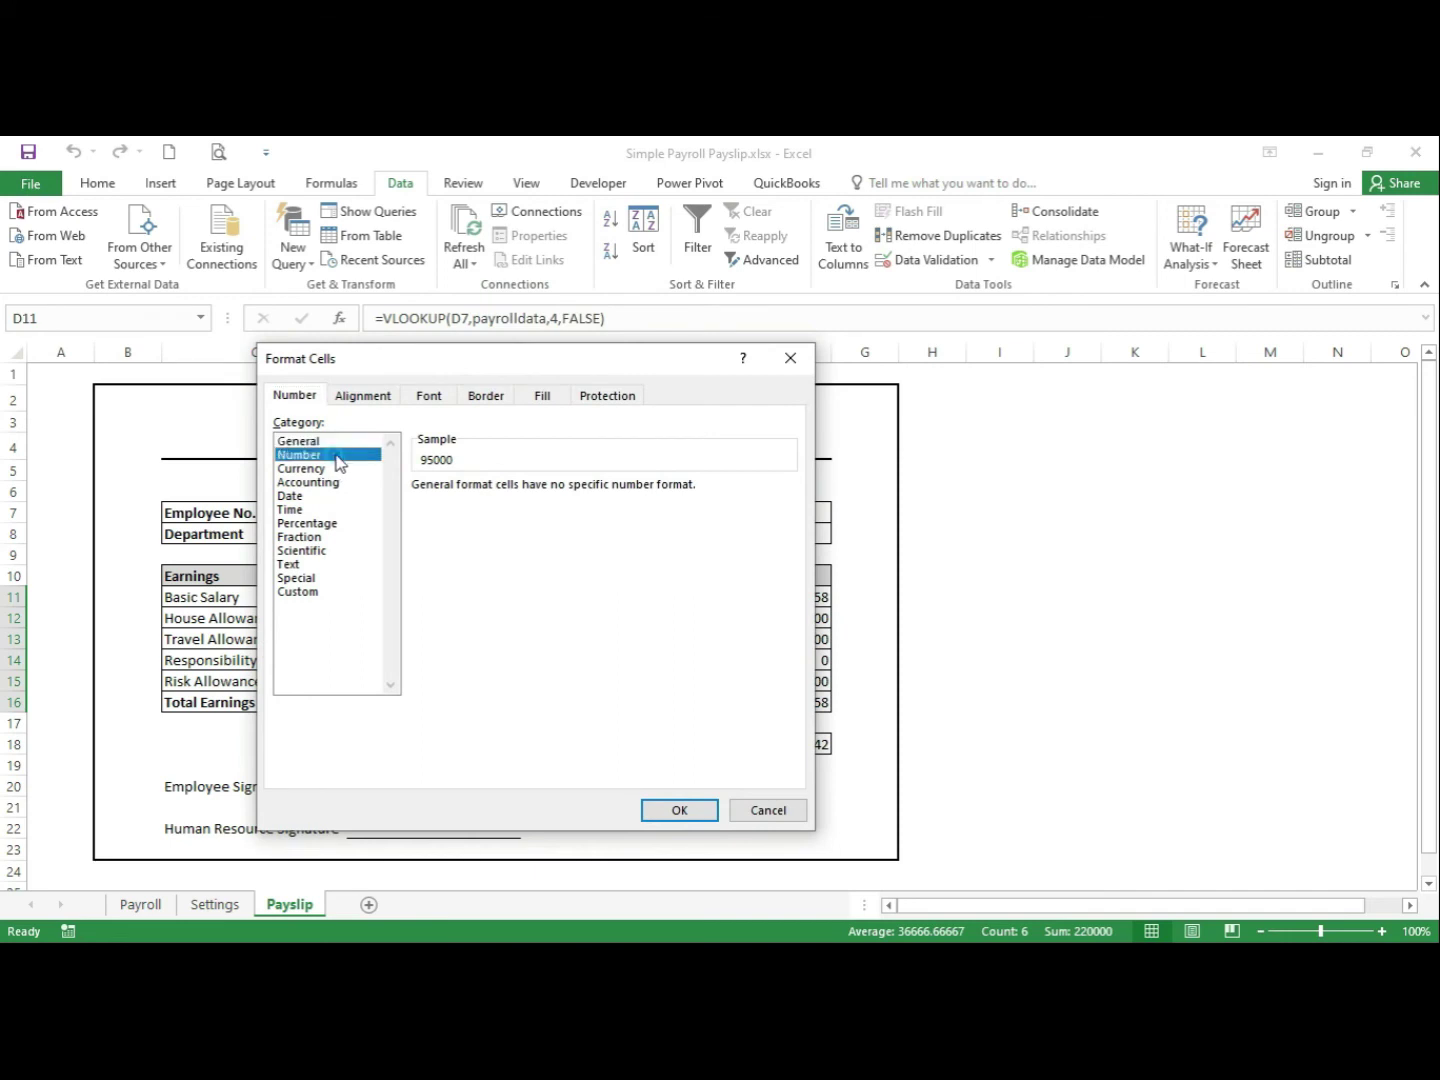
click(480, 513)
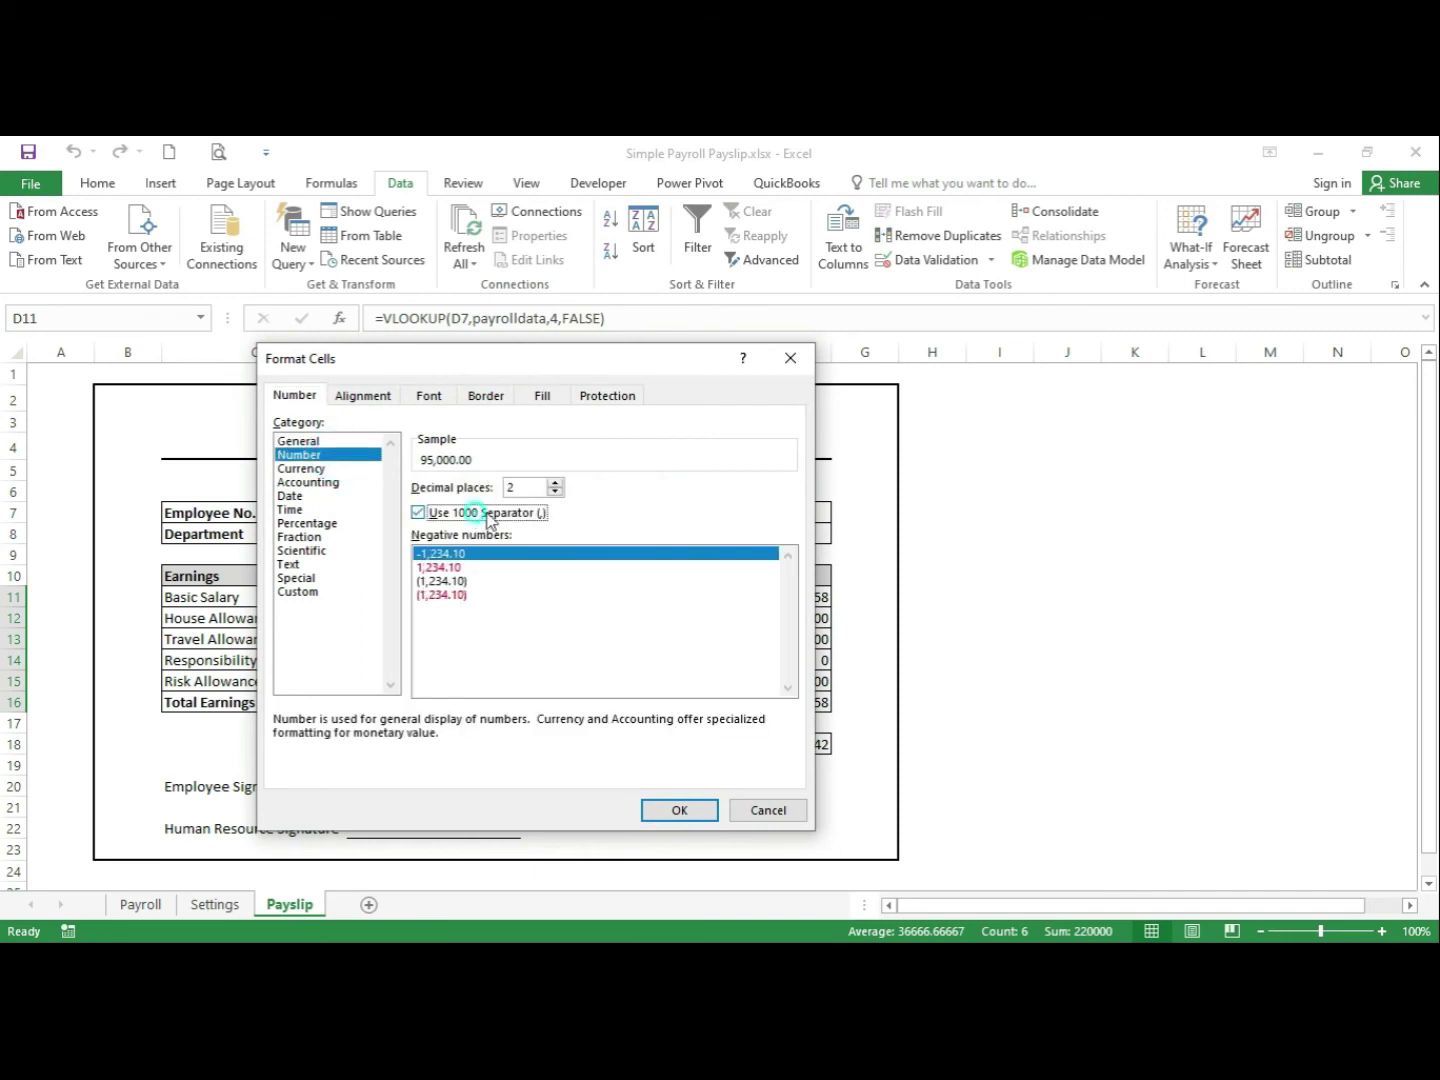
click(555, 492)
click(555, 492)
click(677, 809)
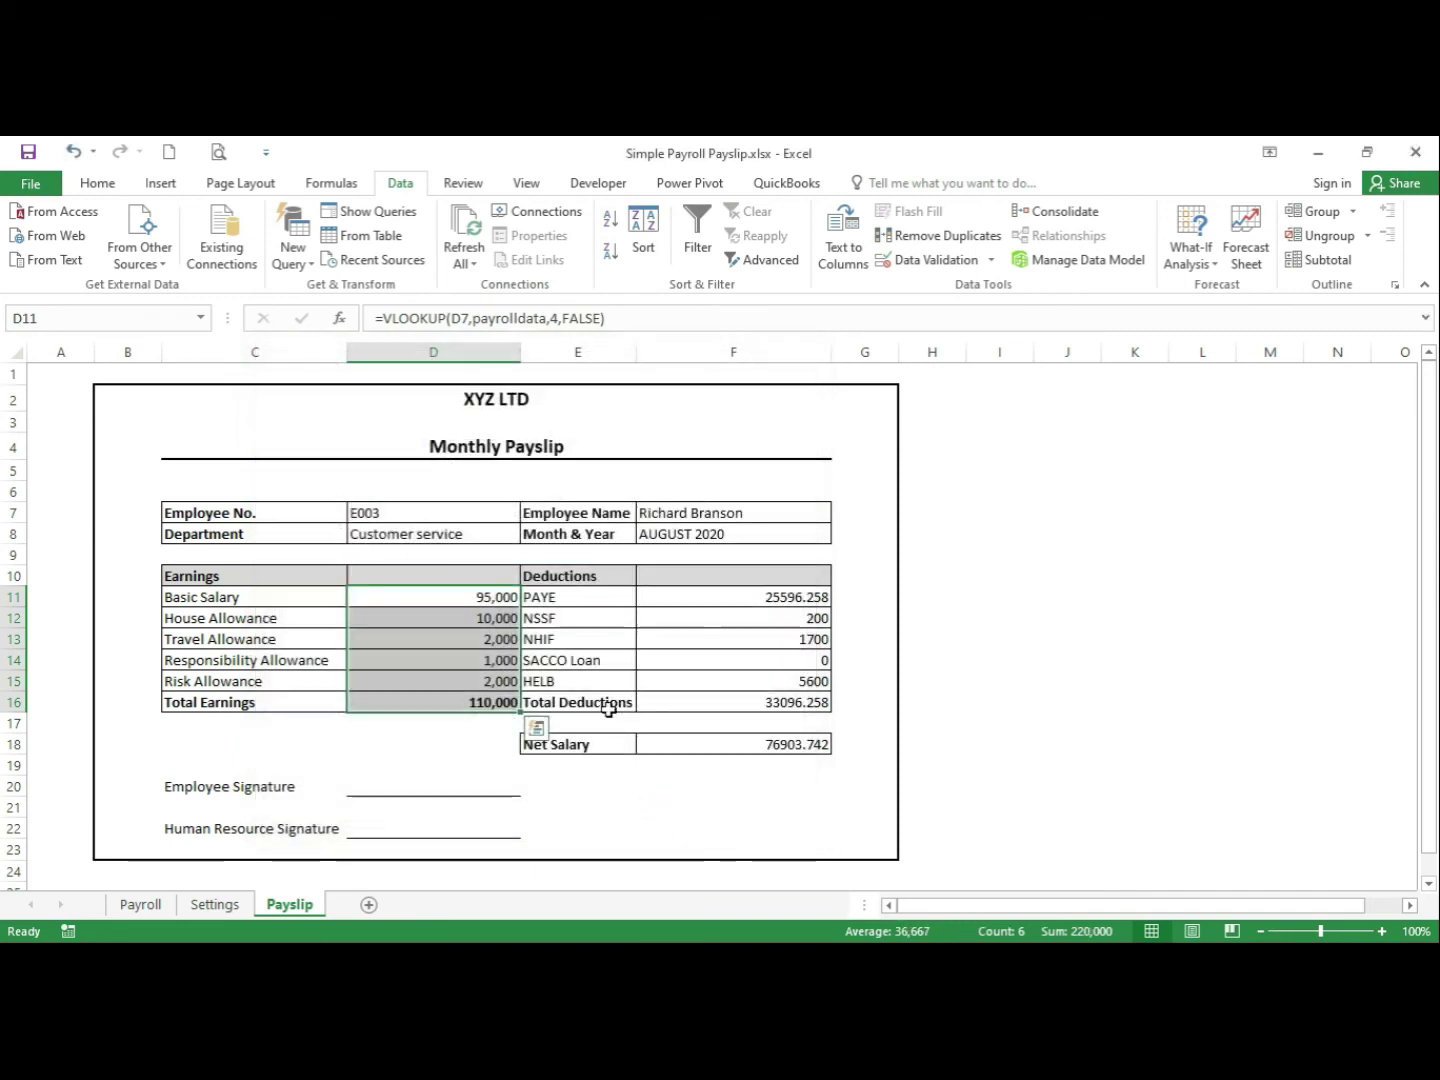
Format the deduction amounts F11:F16 as Number with a 1000 separator and 0 decimal places
click(611, 659)
drag(787, 597, 766, 700)
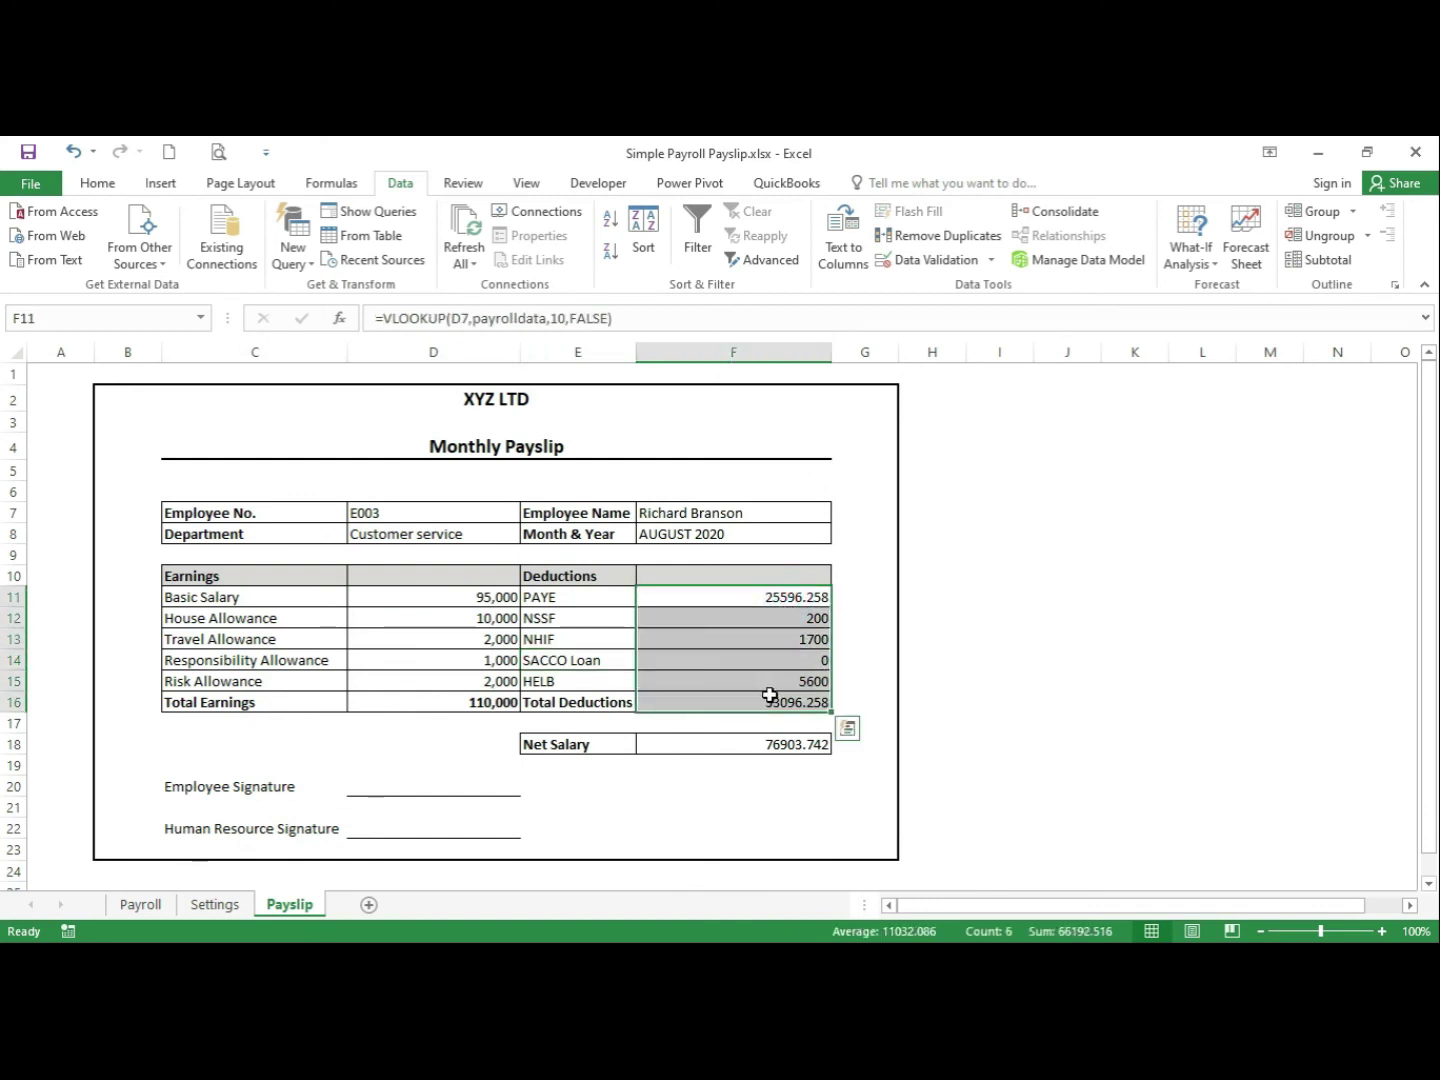
right_click(776, 698)
click(852, 591)
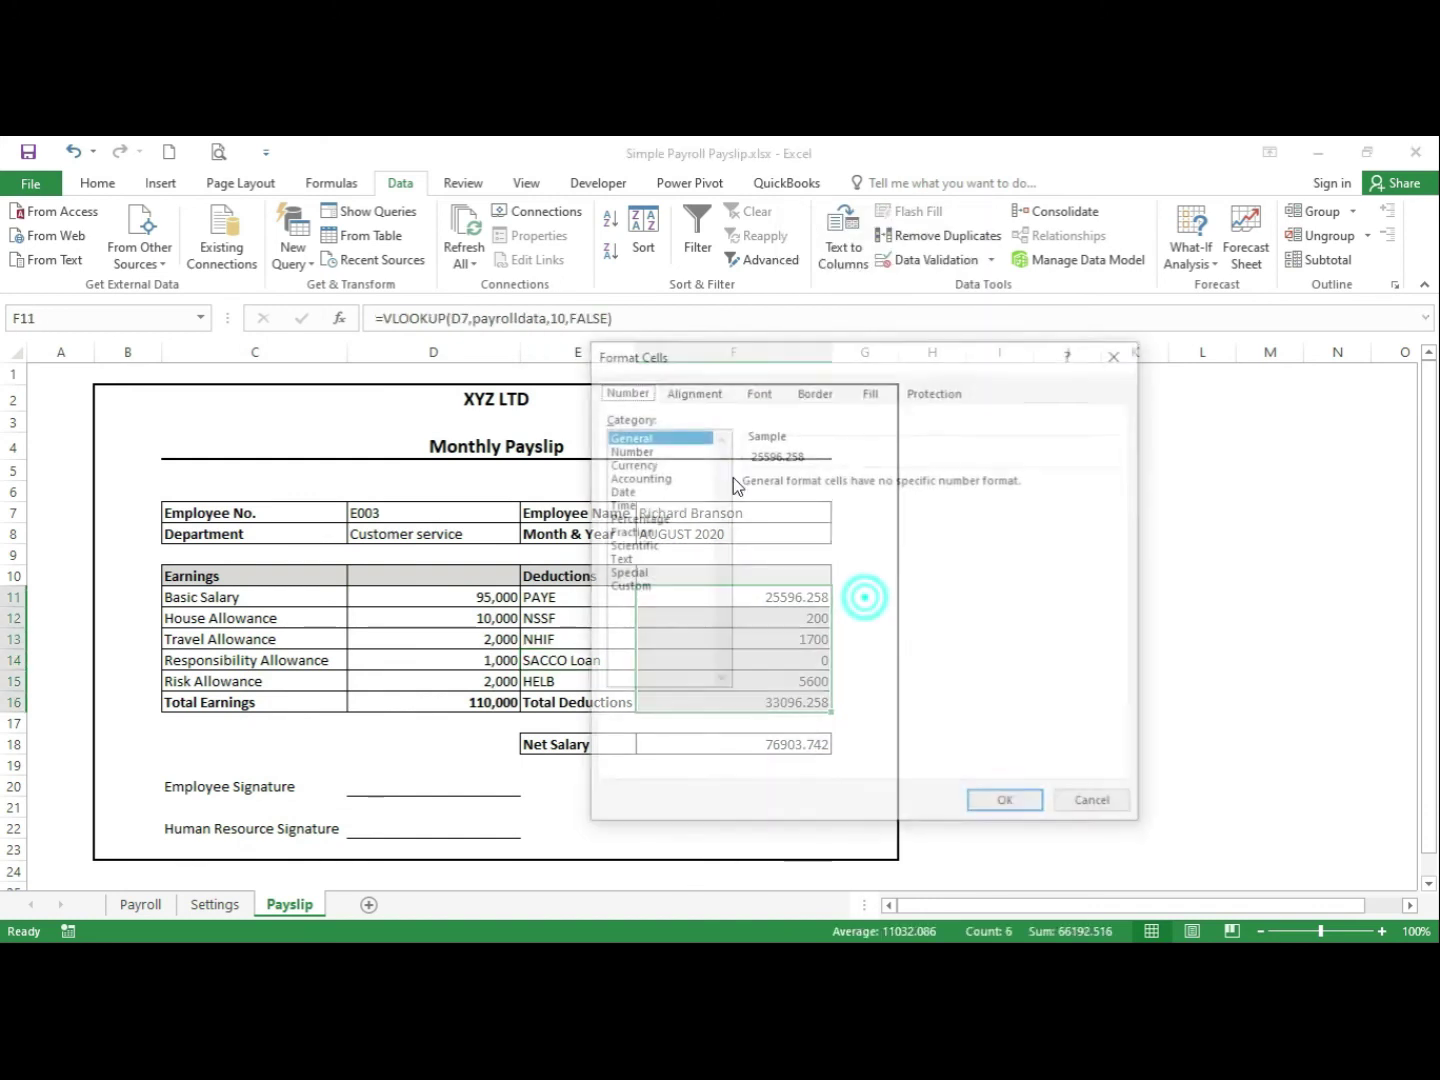
click(680, 450)
click(810, 507)
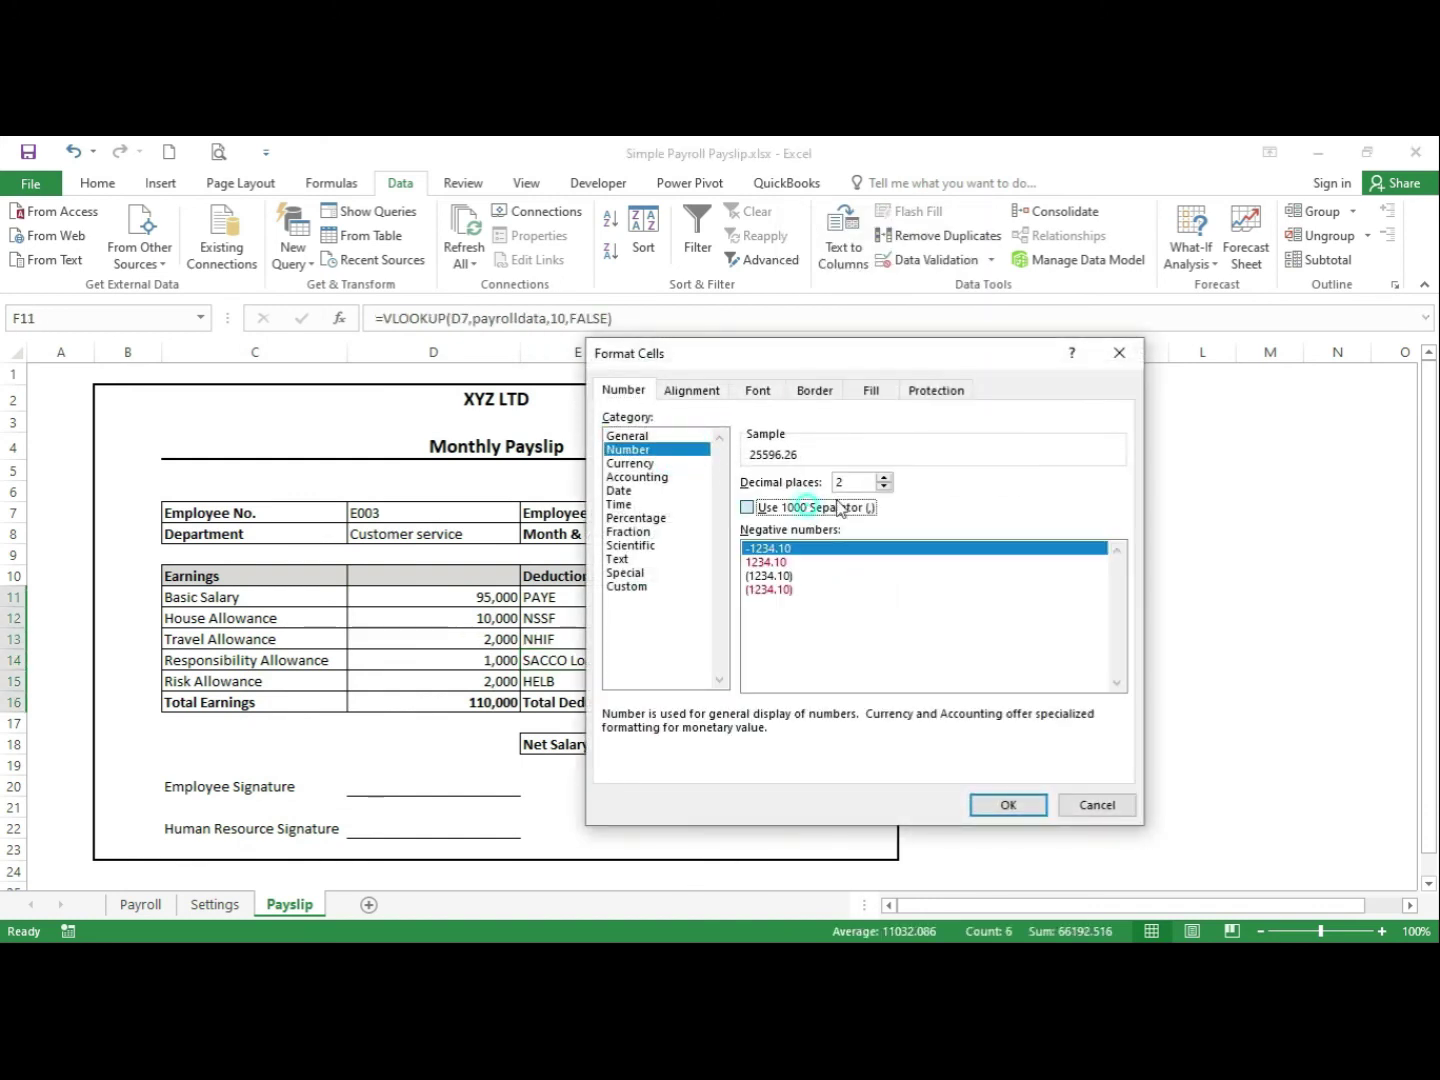
click(884, 487)
click(884, 487)
click(1006, 805)
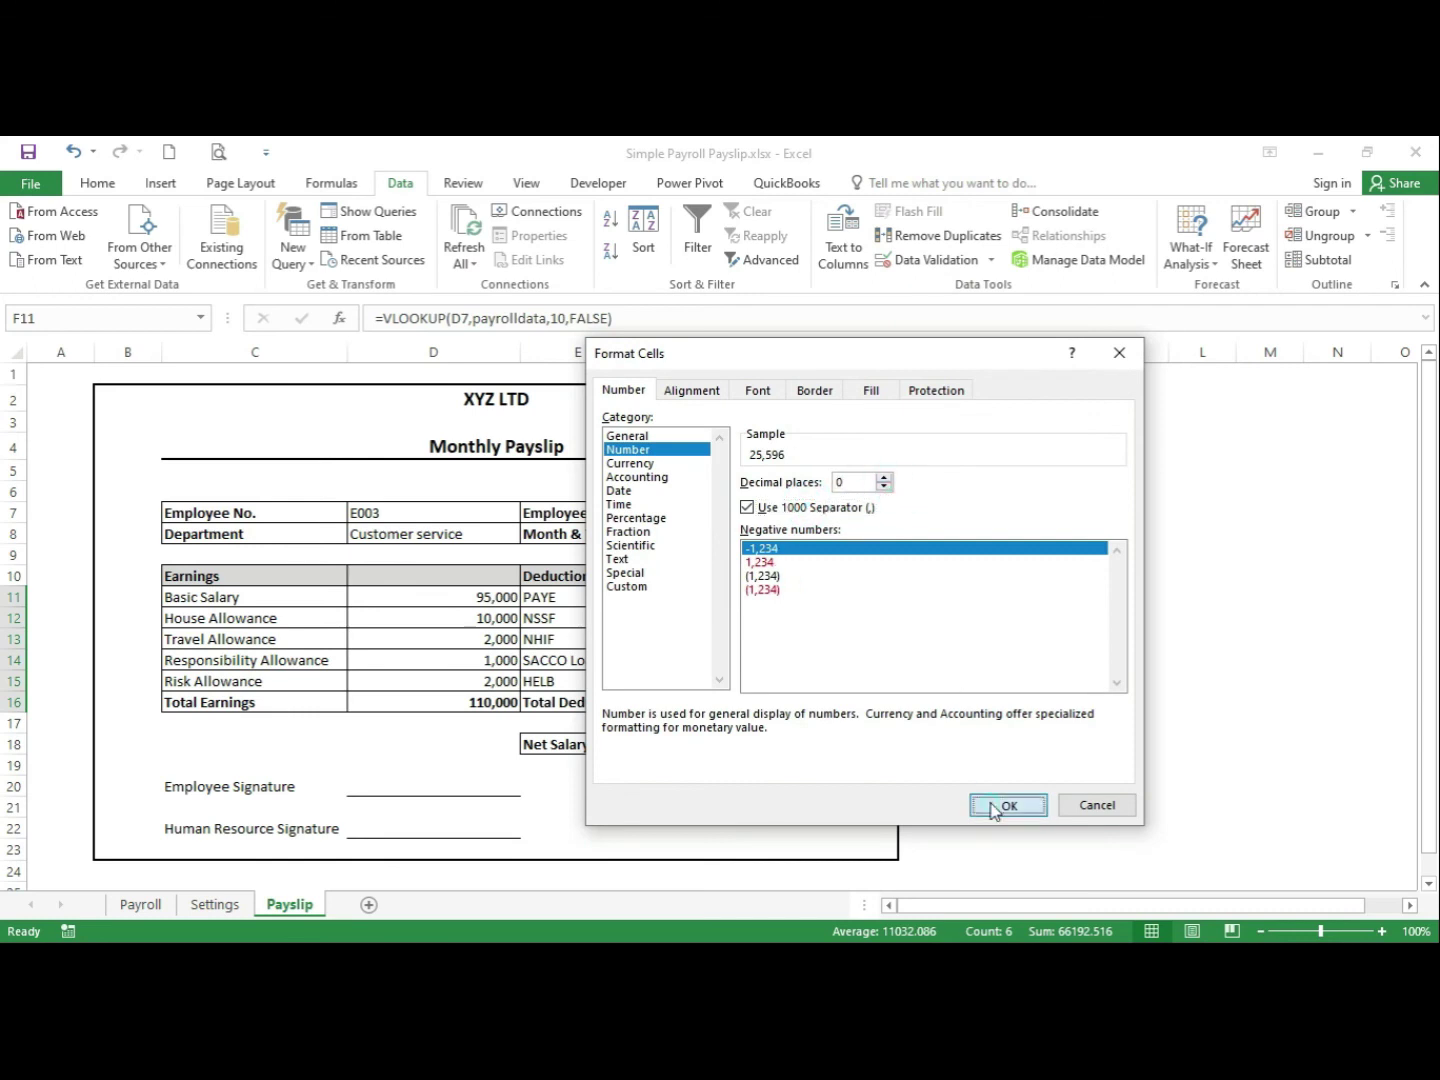
click(1035, 660)
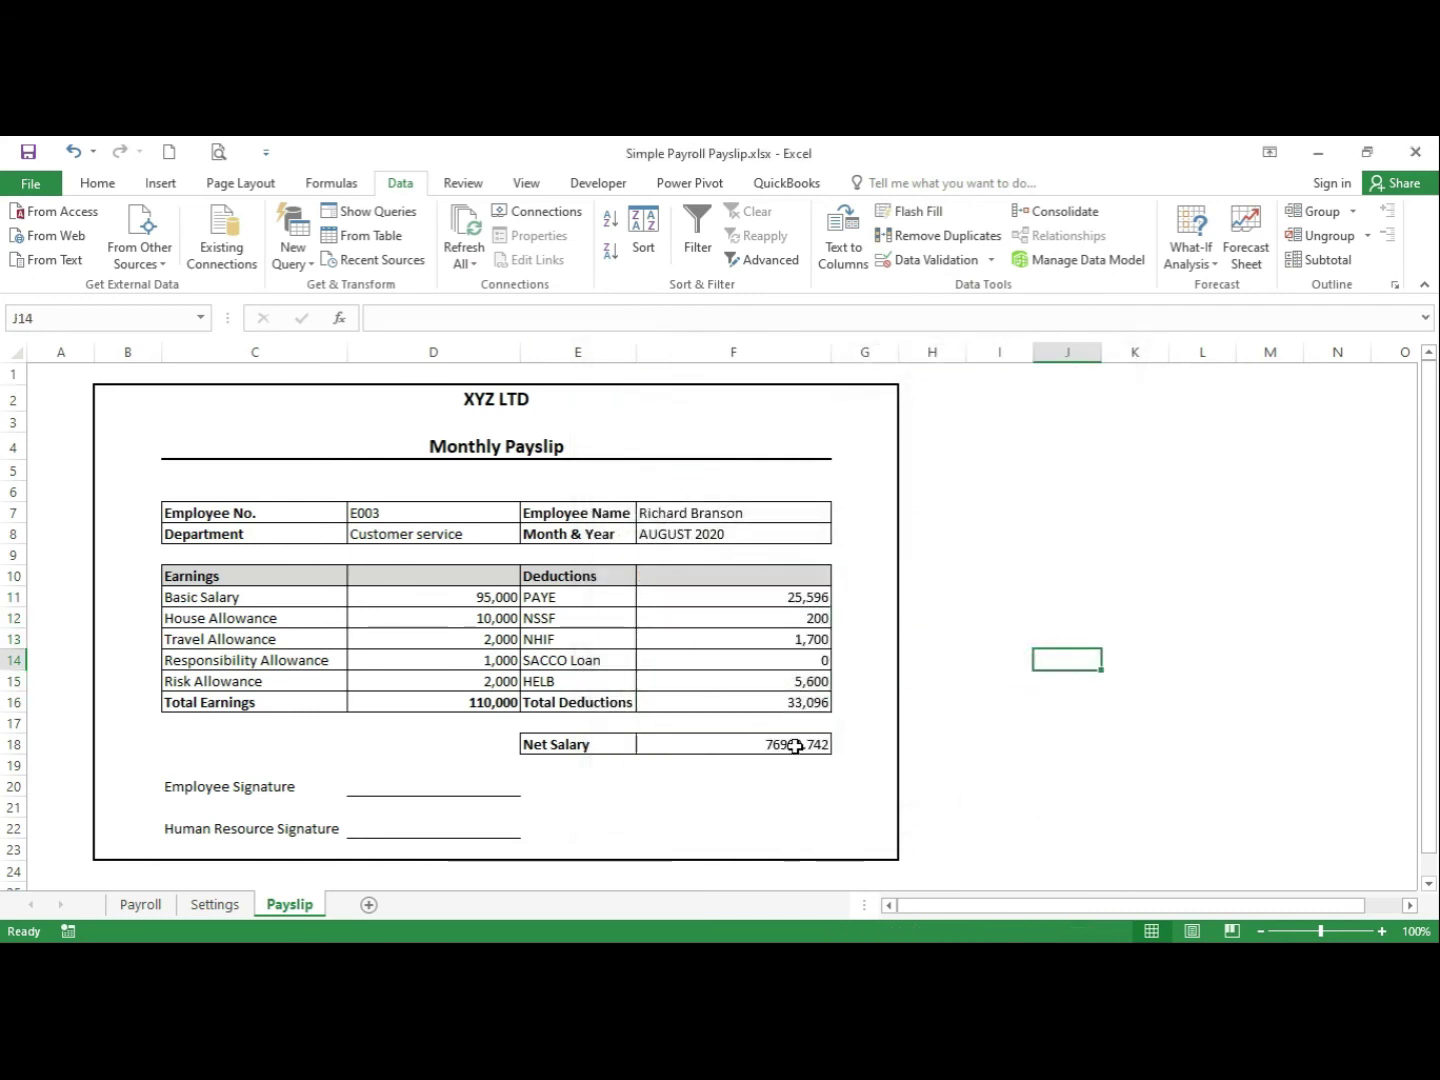
Format the Net Salary cell F18 as Number with 0 decimal places and a 1000 separator
right_click(797, 744)
click(867, 661)
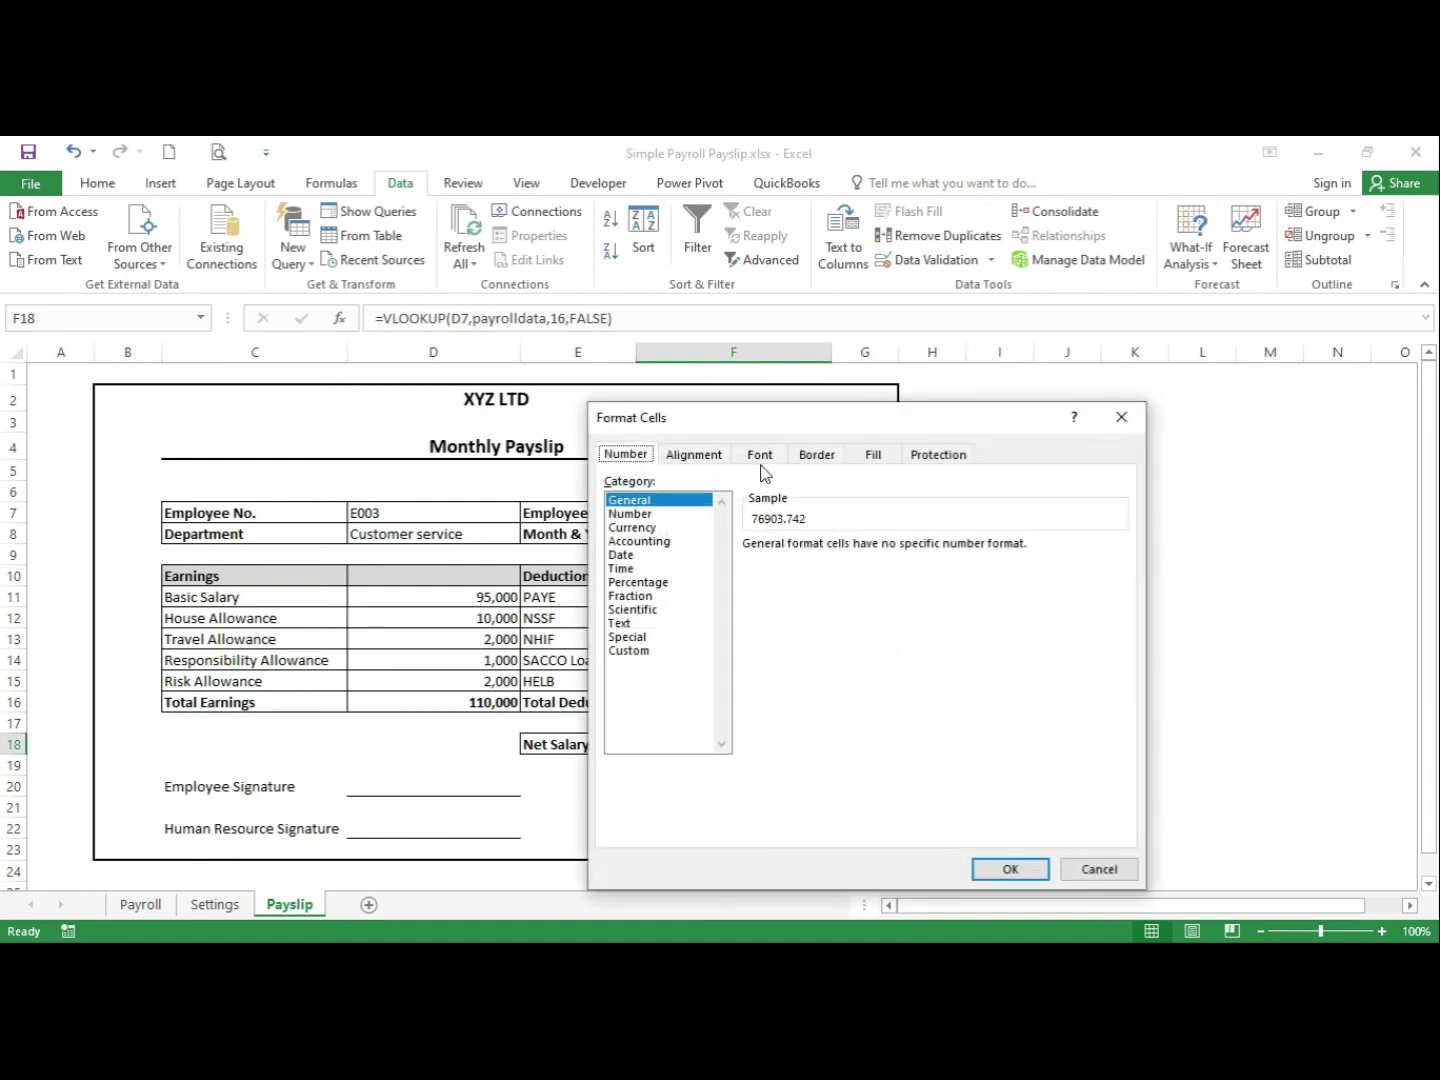
click(660, 514)
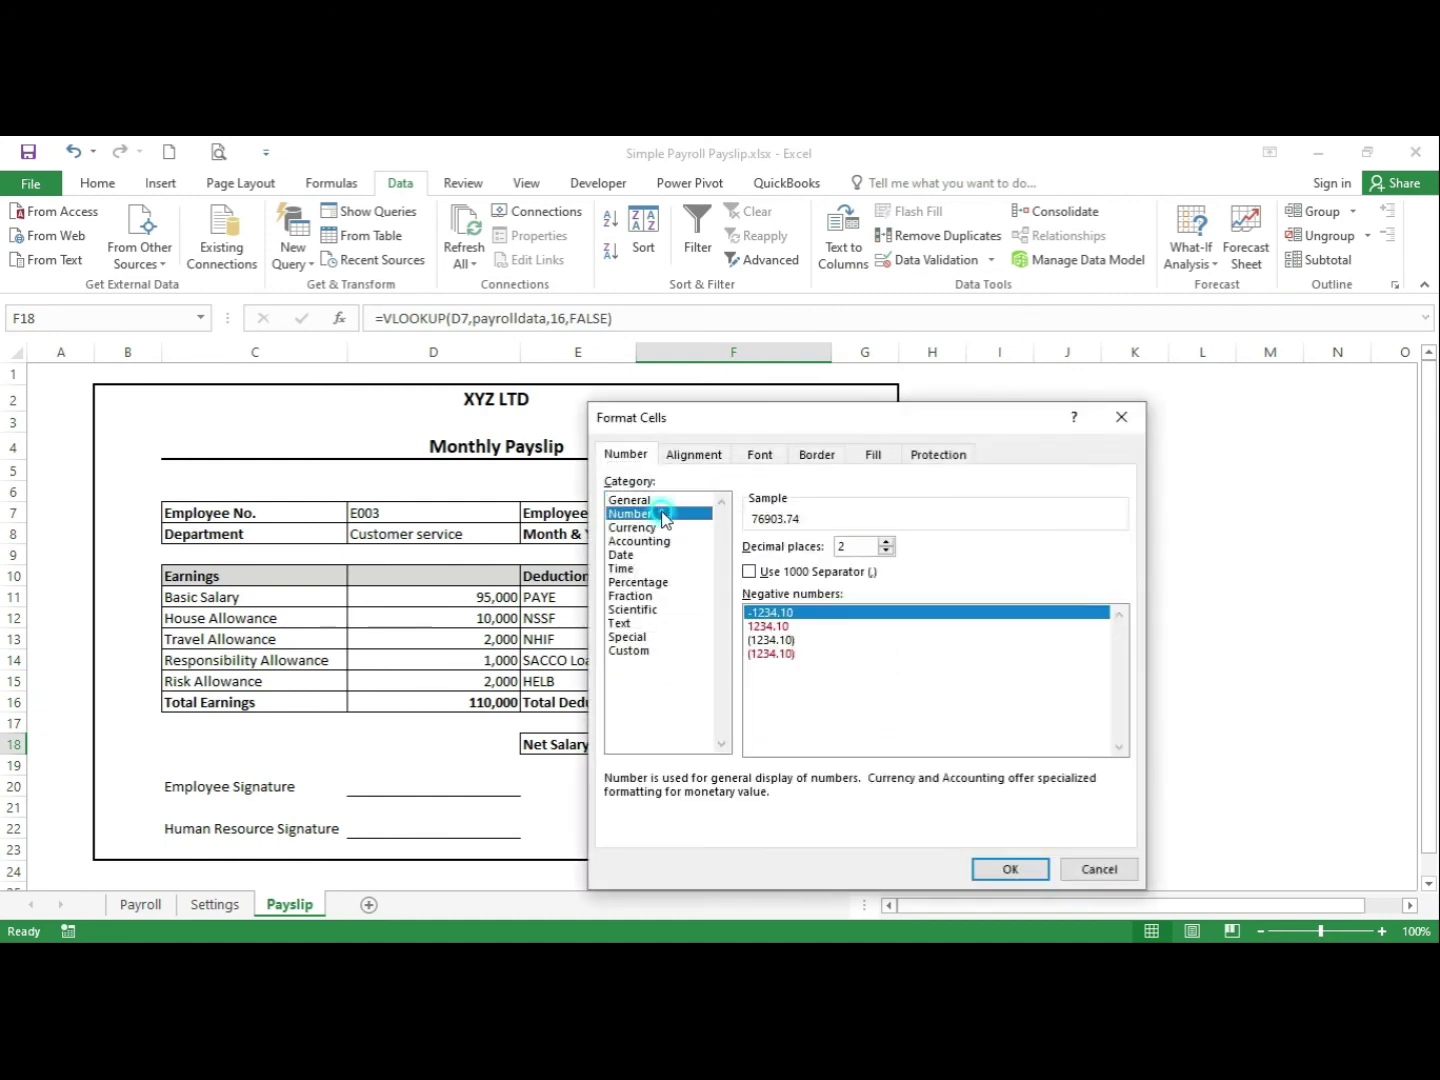
click(885, 551)
click(885, 551)
click(752, 571)
click(1011, 870)
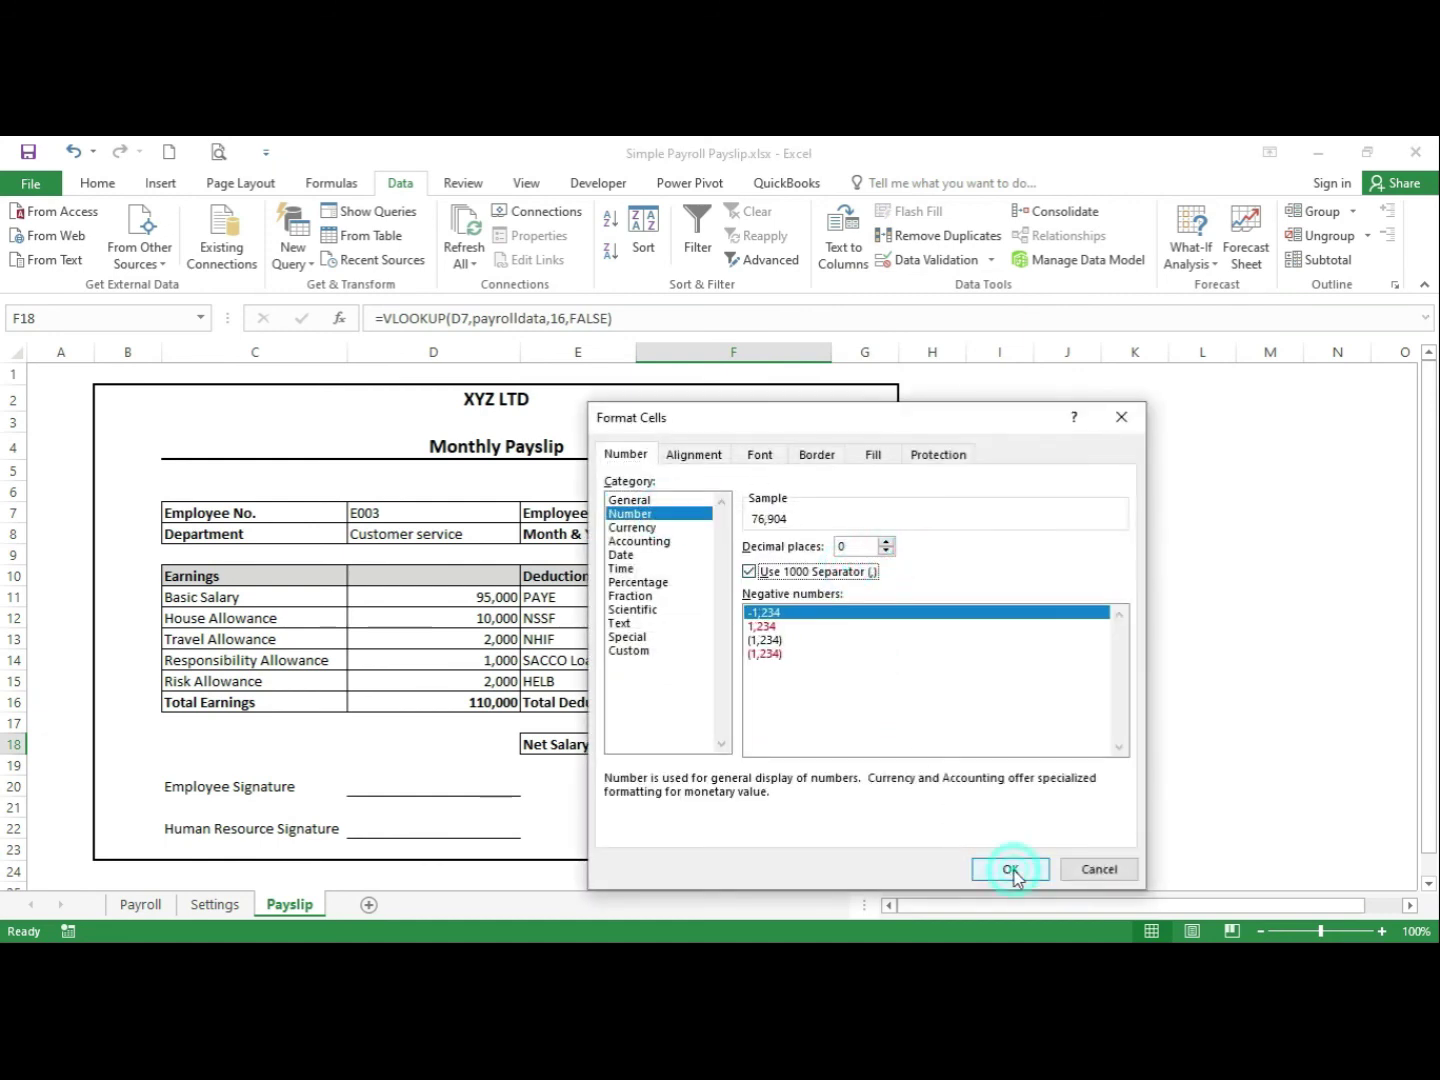
click(1141, 702)
click(1040, 748)
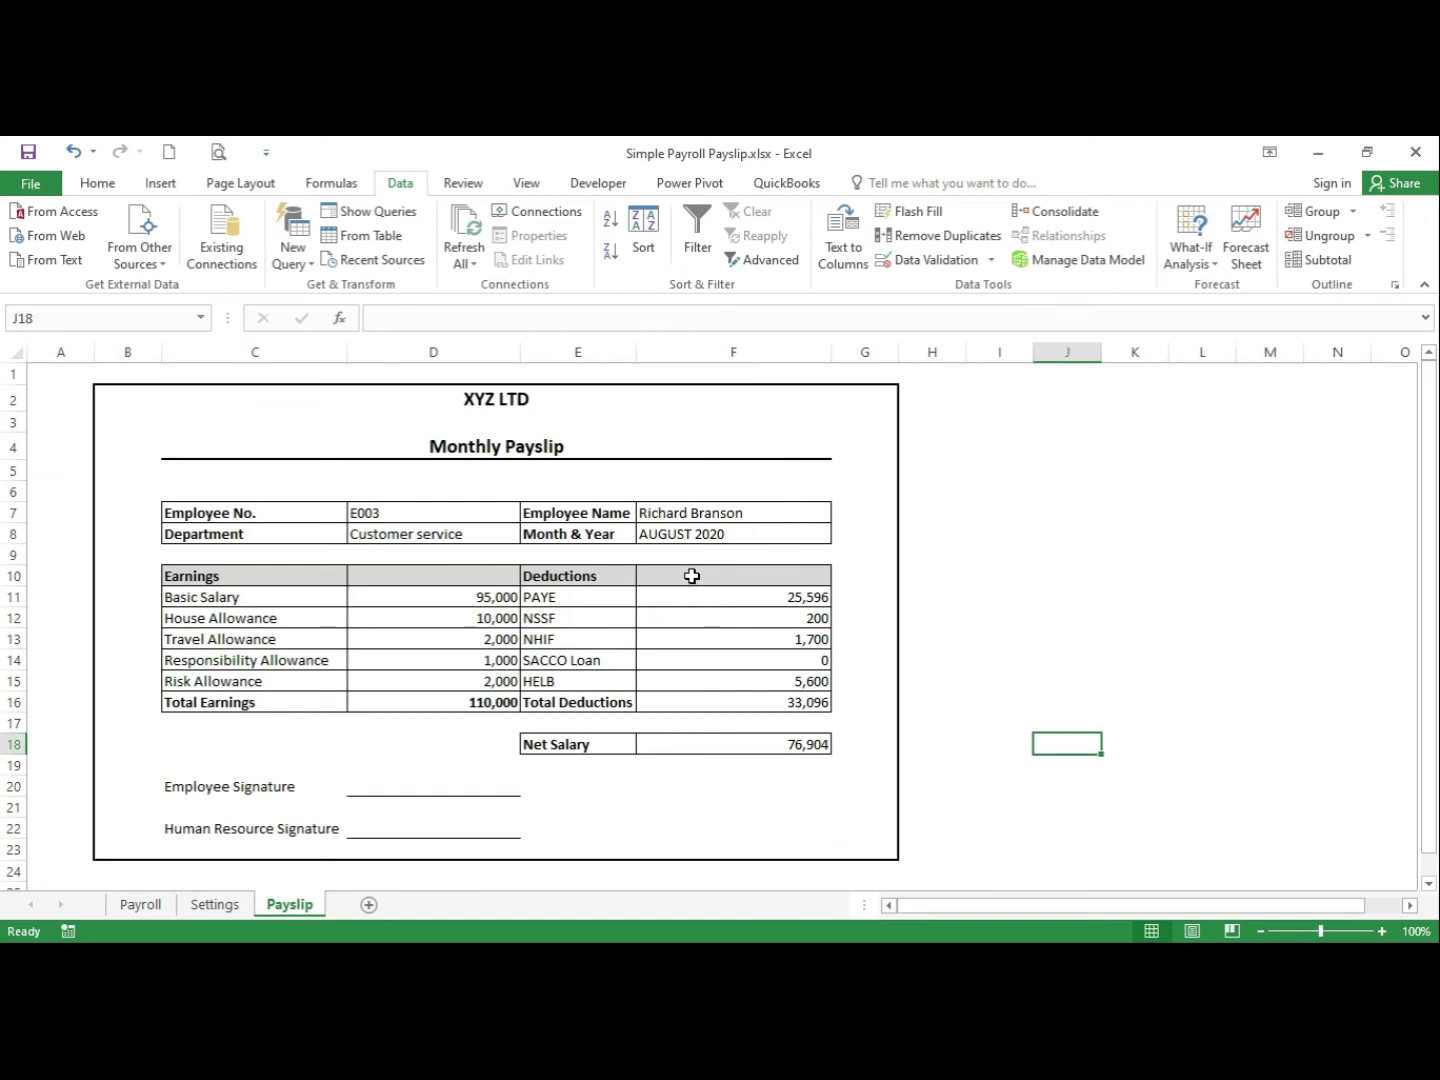
Choose the fourth employee number in D7 and check the earnings, deductions, net salary, name and department lookups
click(455, 514)
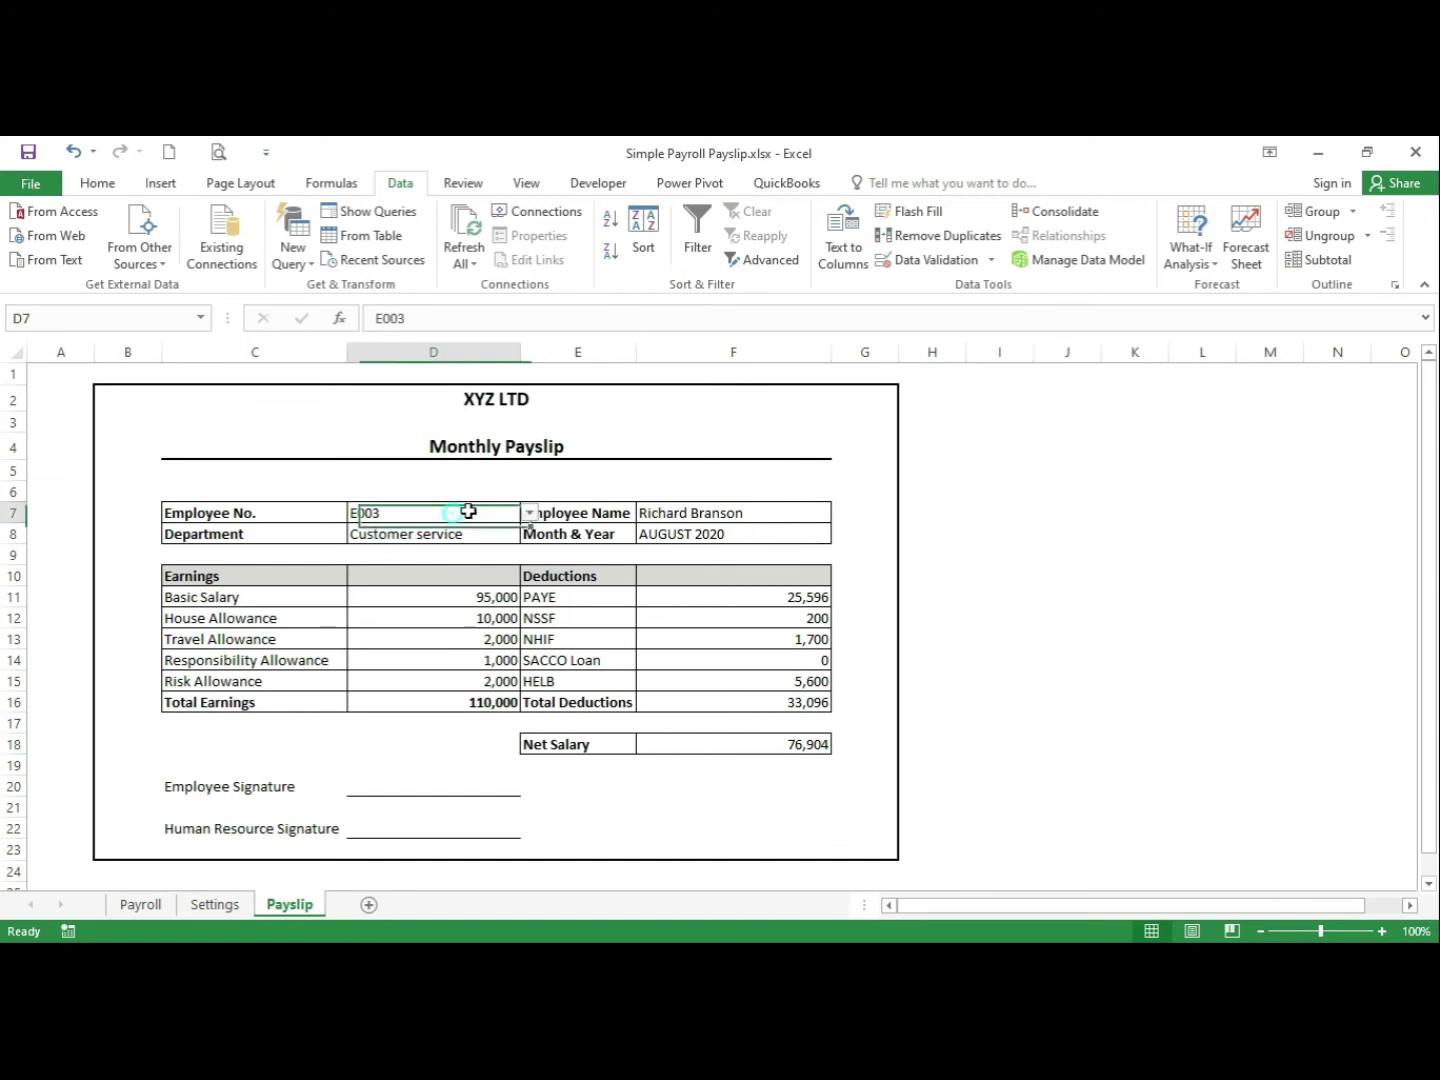
click(527, 512)
click(447, 571)
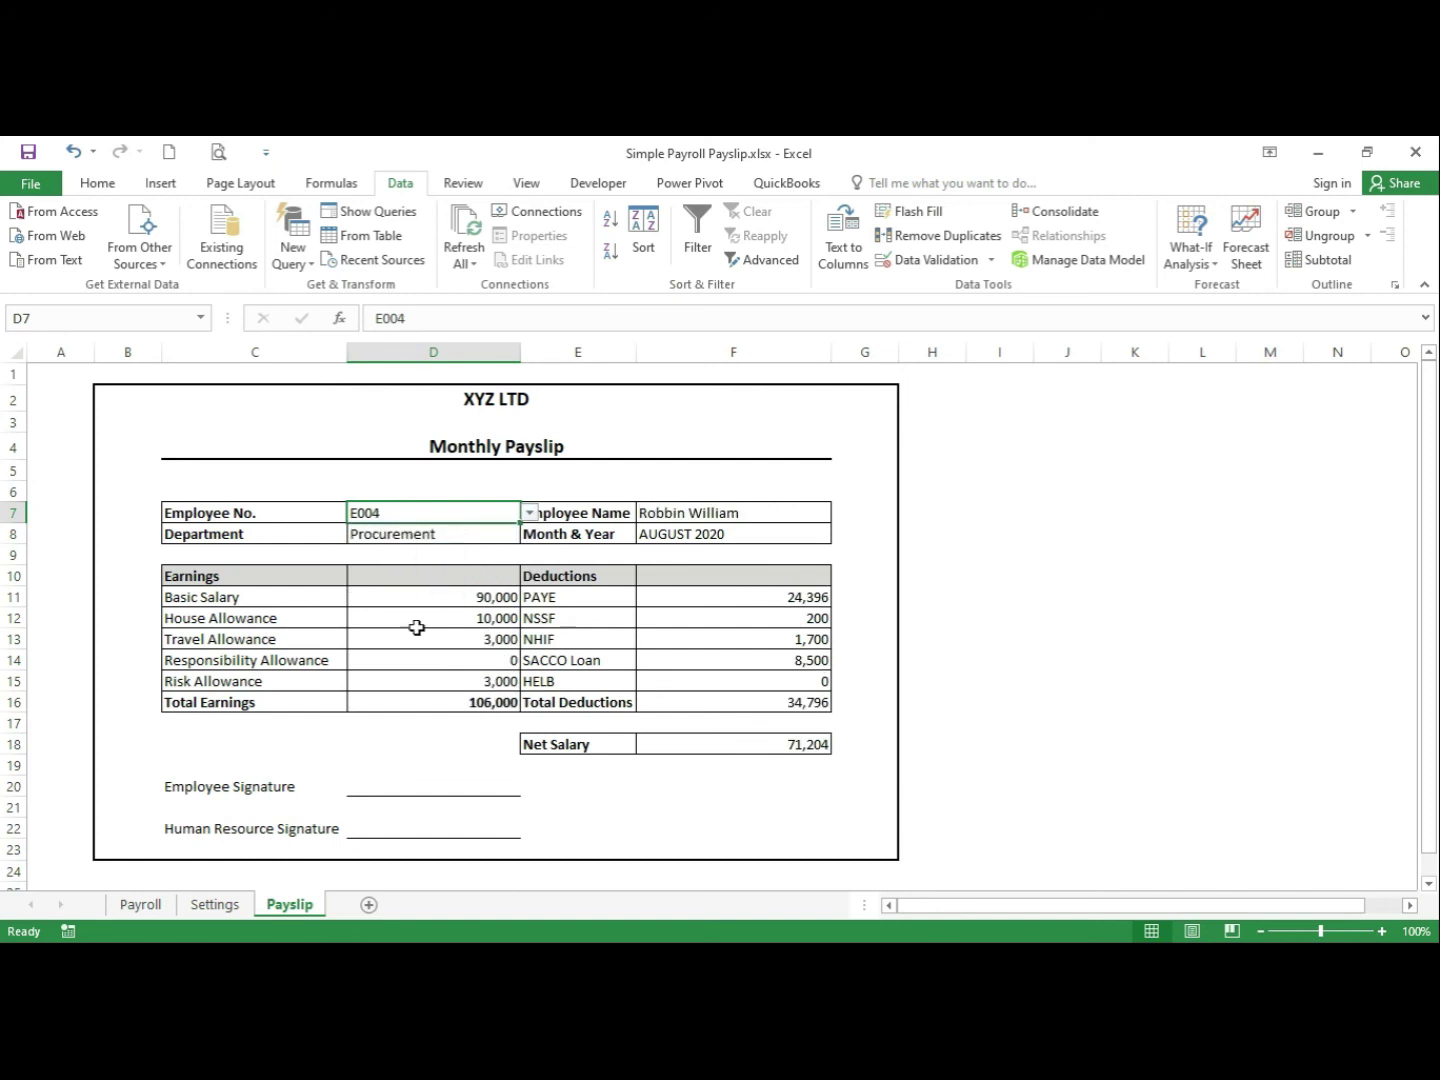
click(506, 679)
click(488, 618)
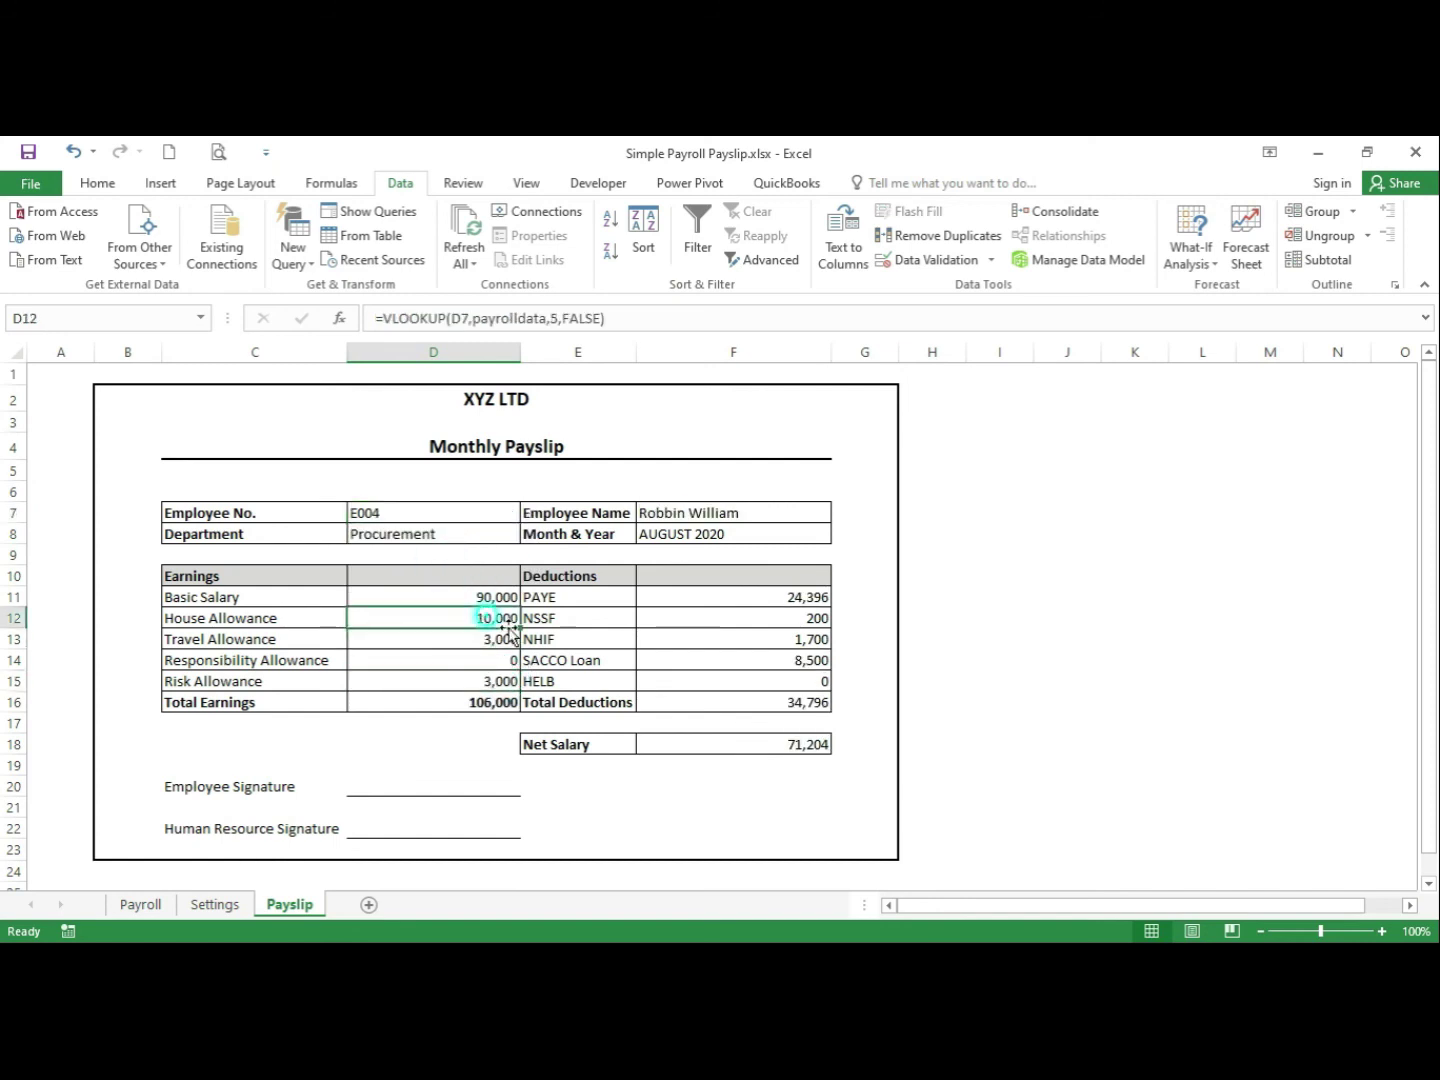
click(810, 641)
click(796, 740)
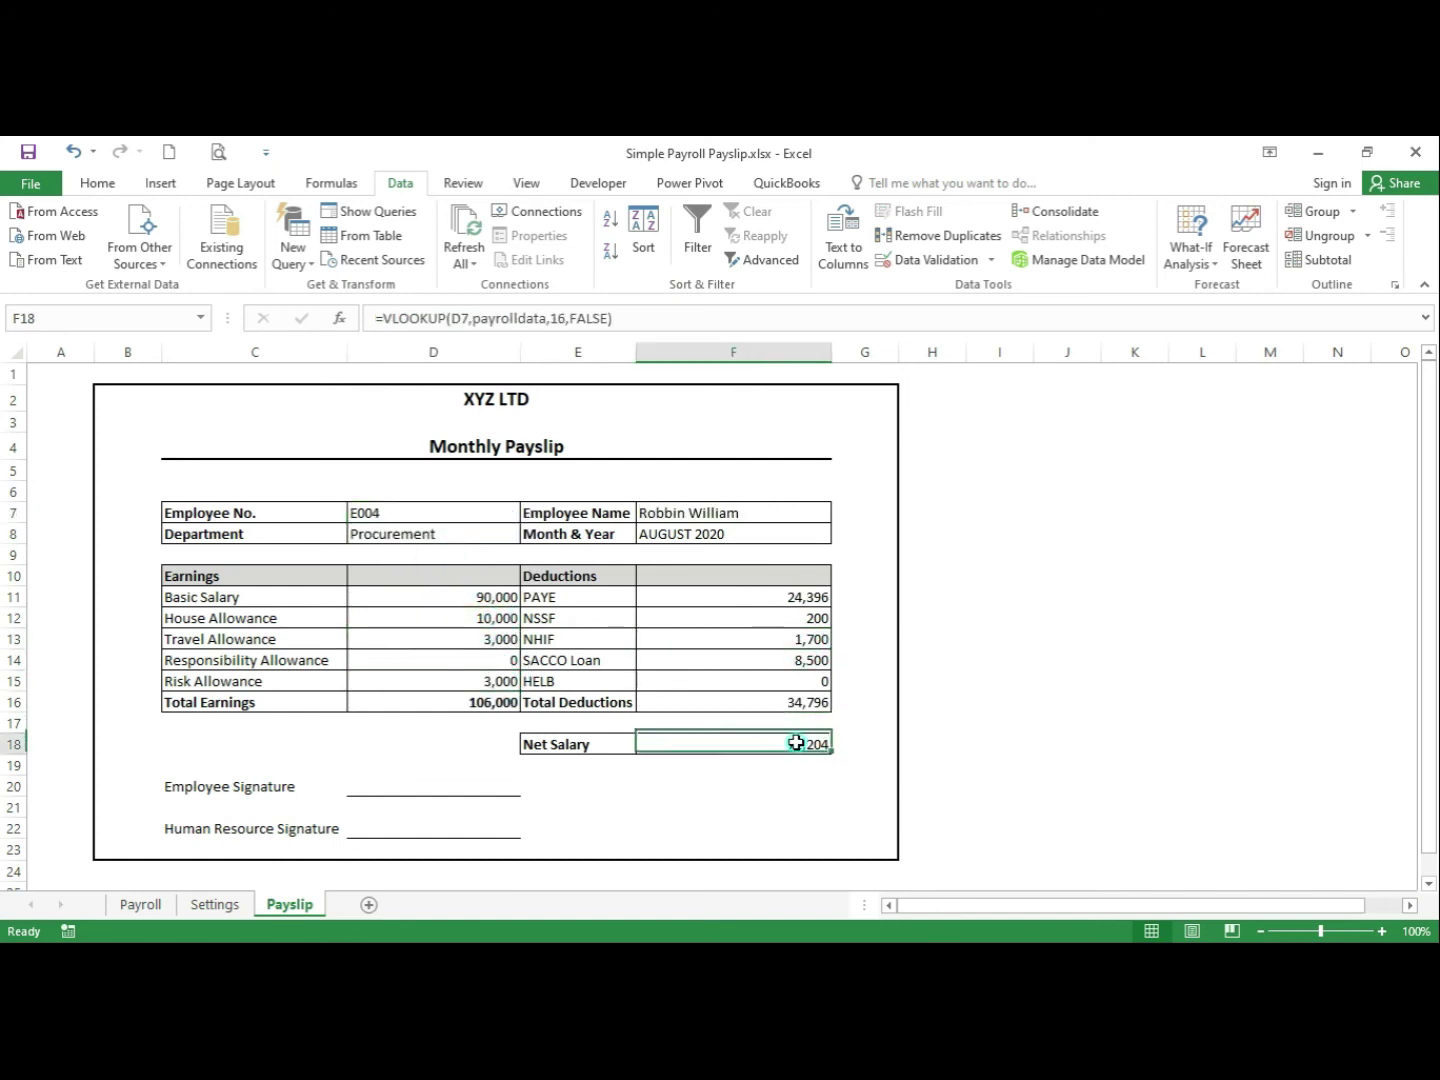
click(759, 512)
click(425, 537)
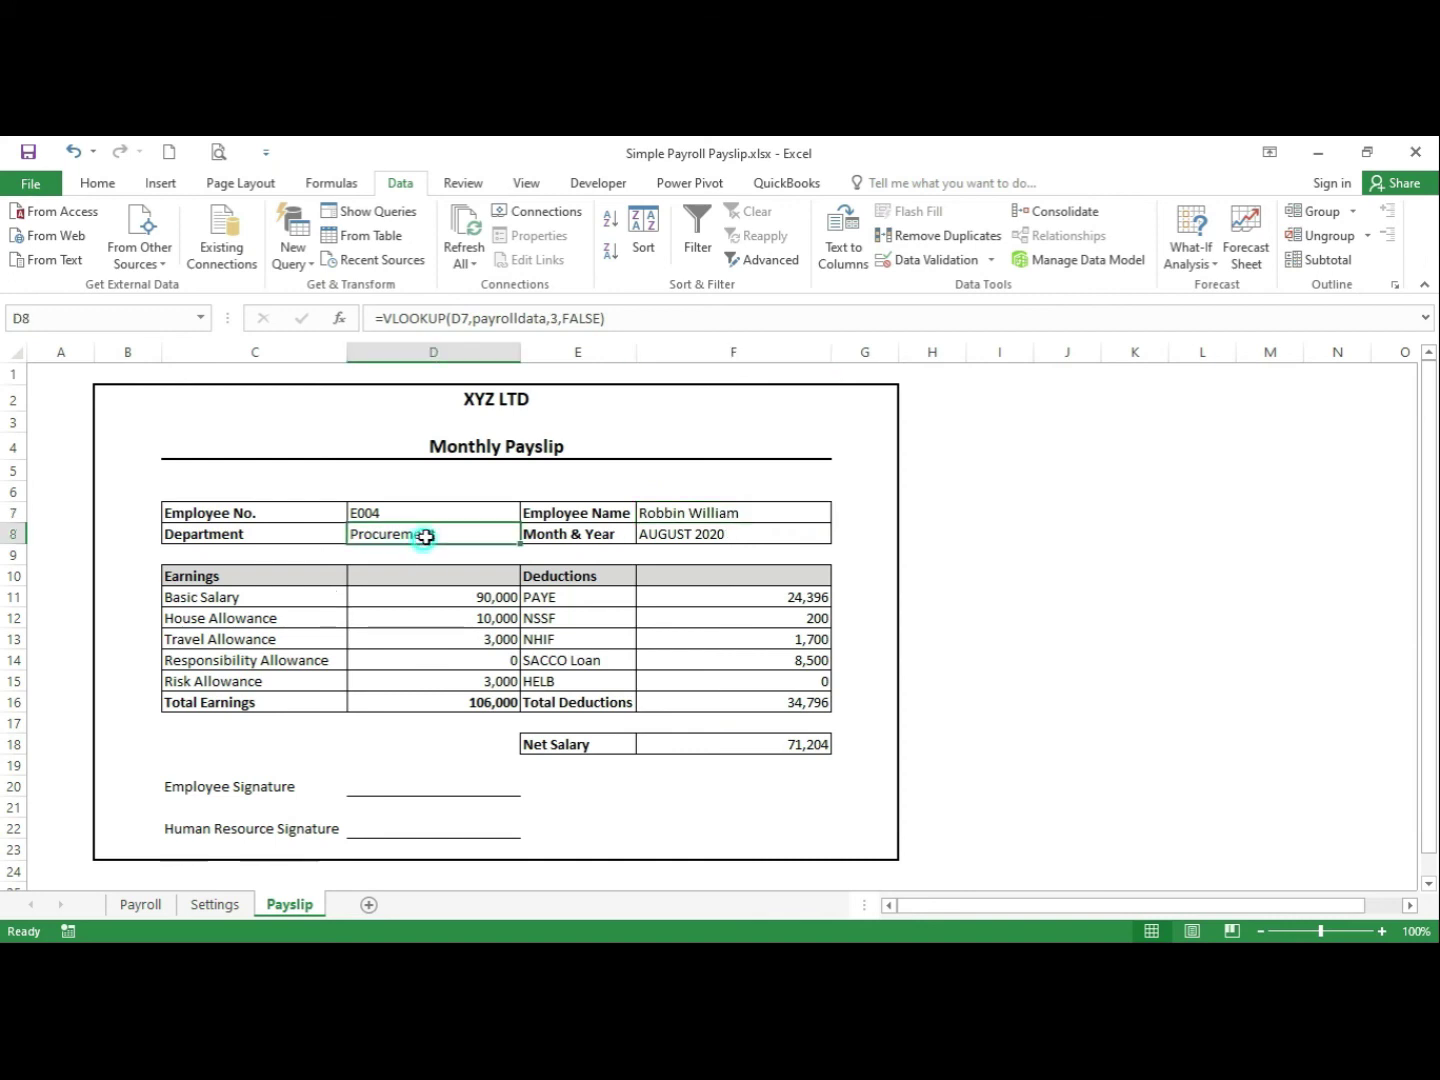
Switch D7 to the fifth employee number and check the department, employee name and net salary cells
click(512, 509)
click(528, 512)
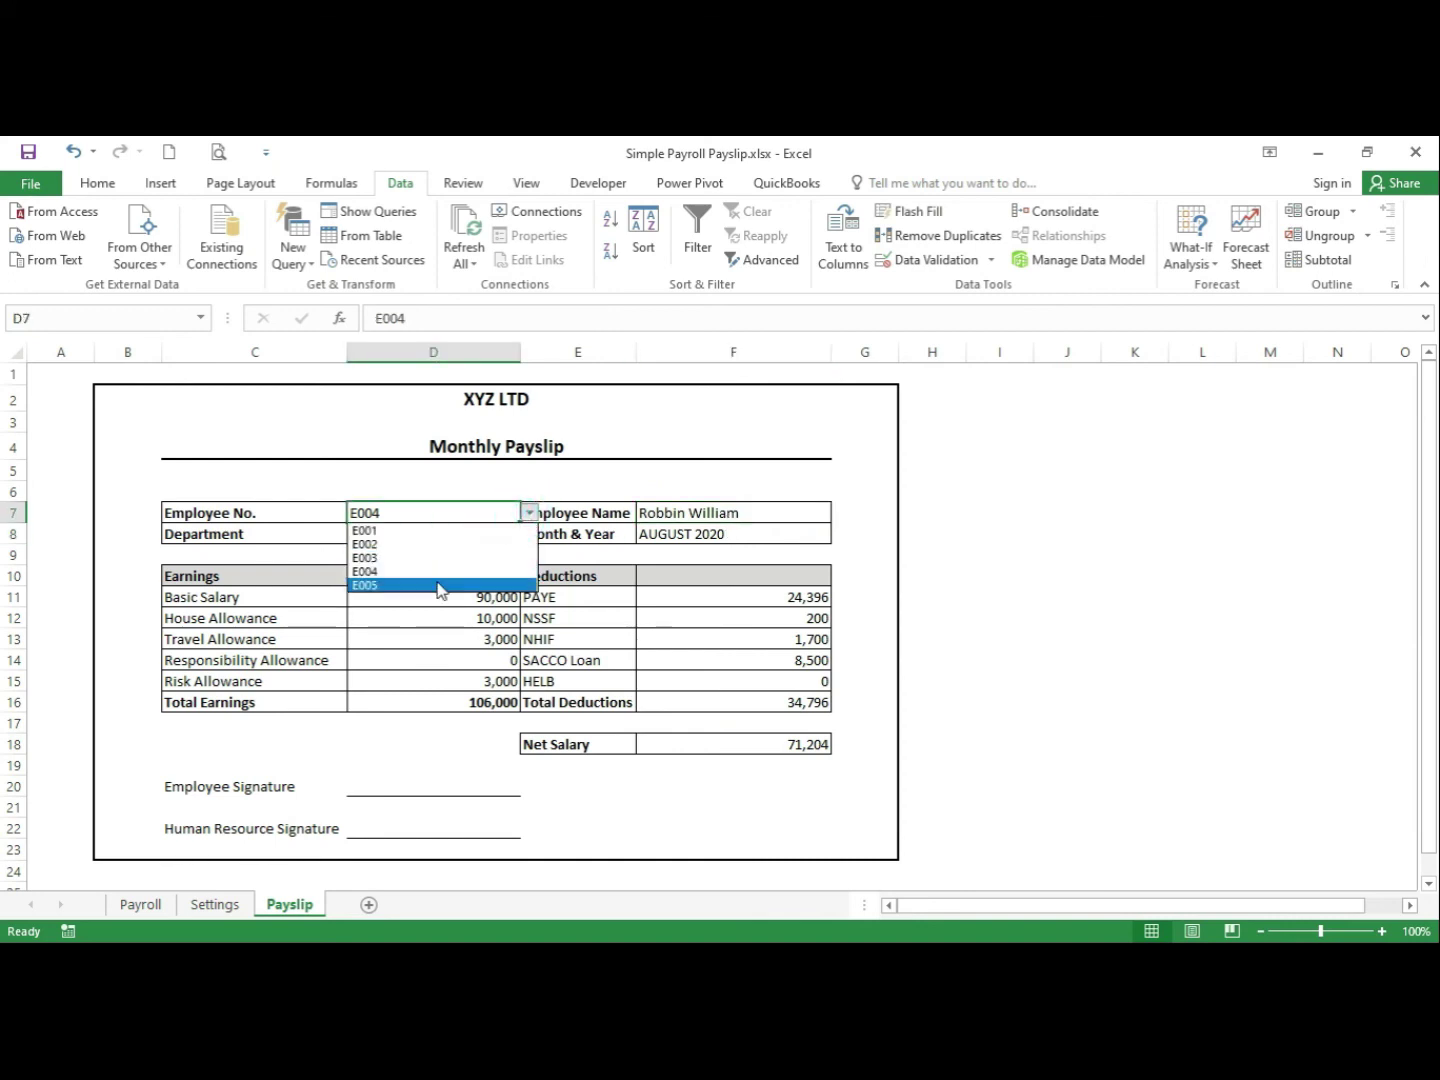
click(441, 587)
click(433, 537)
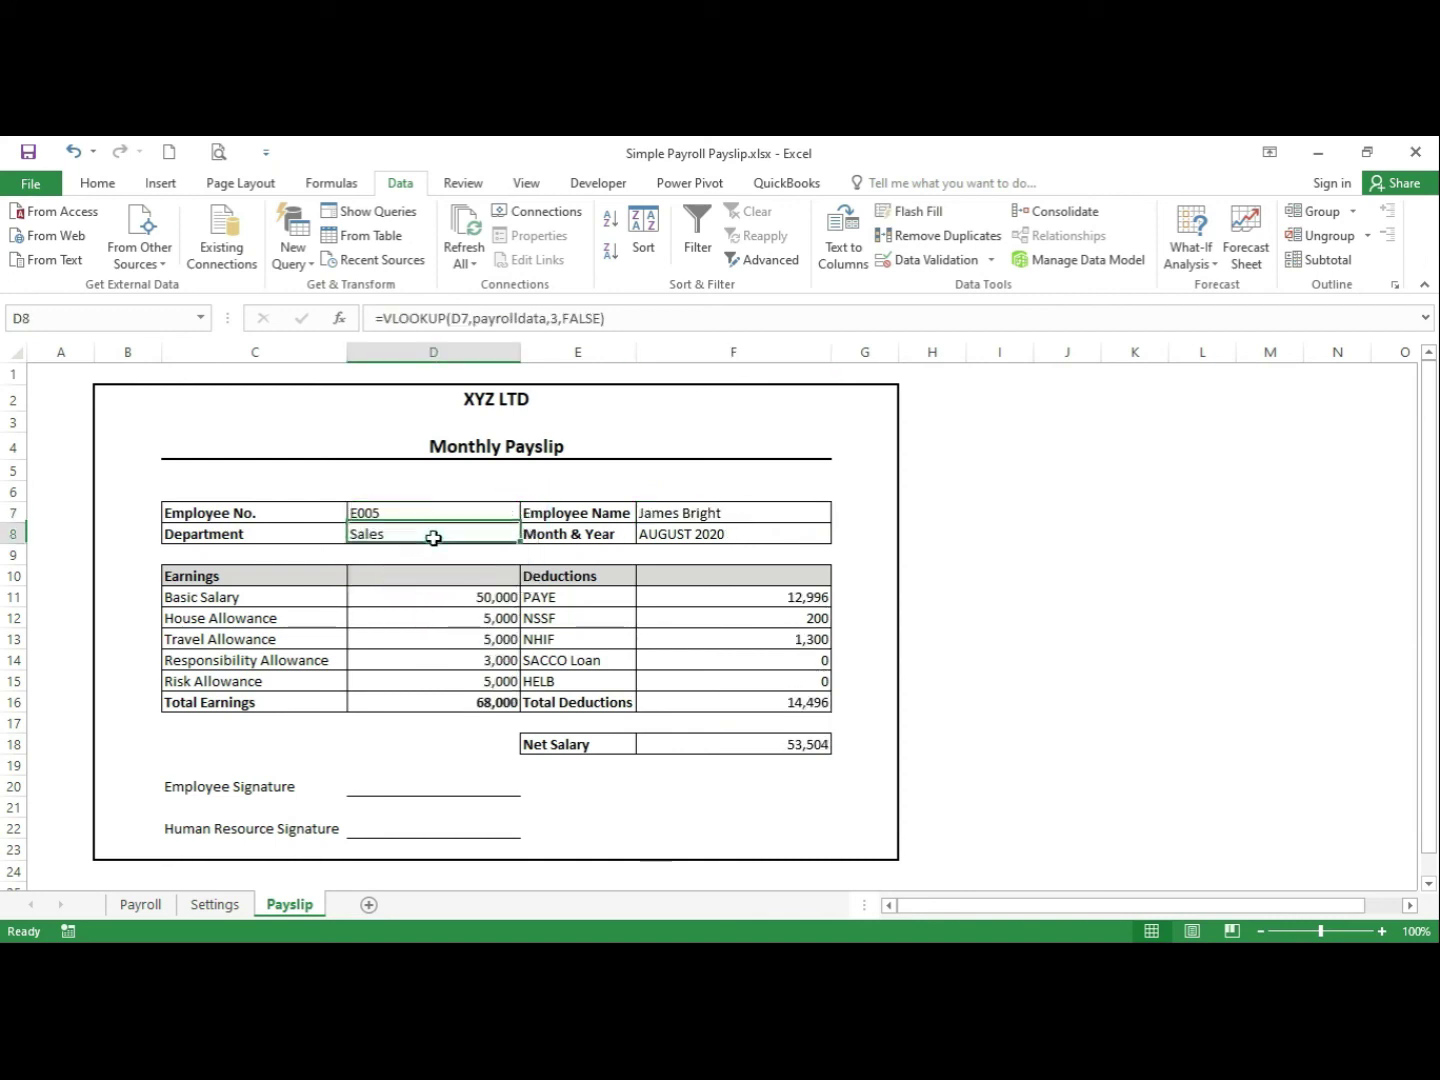
click(718, 514)
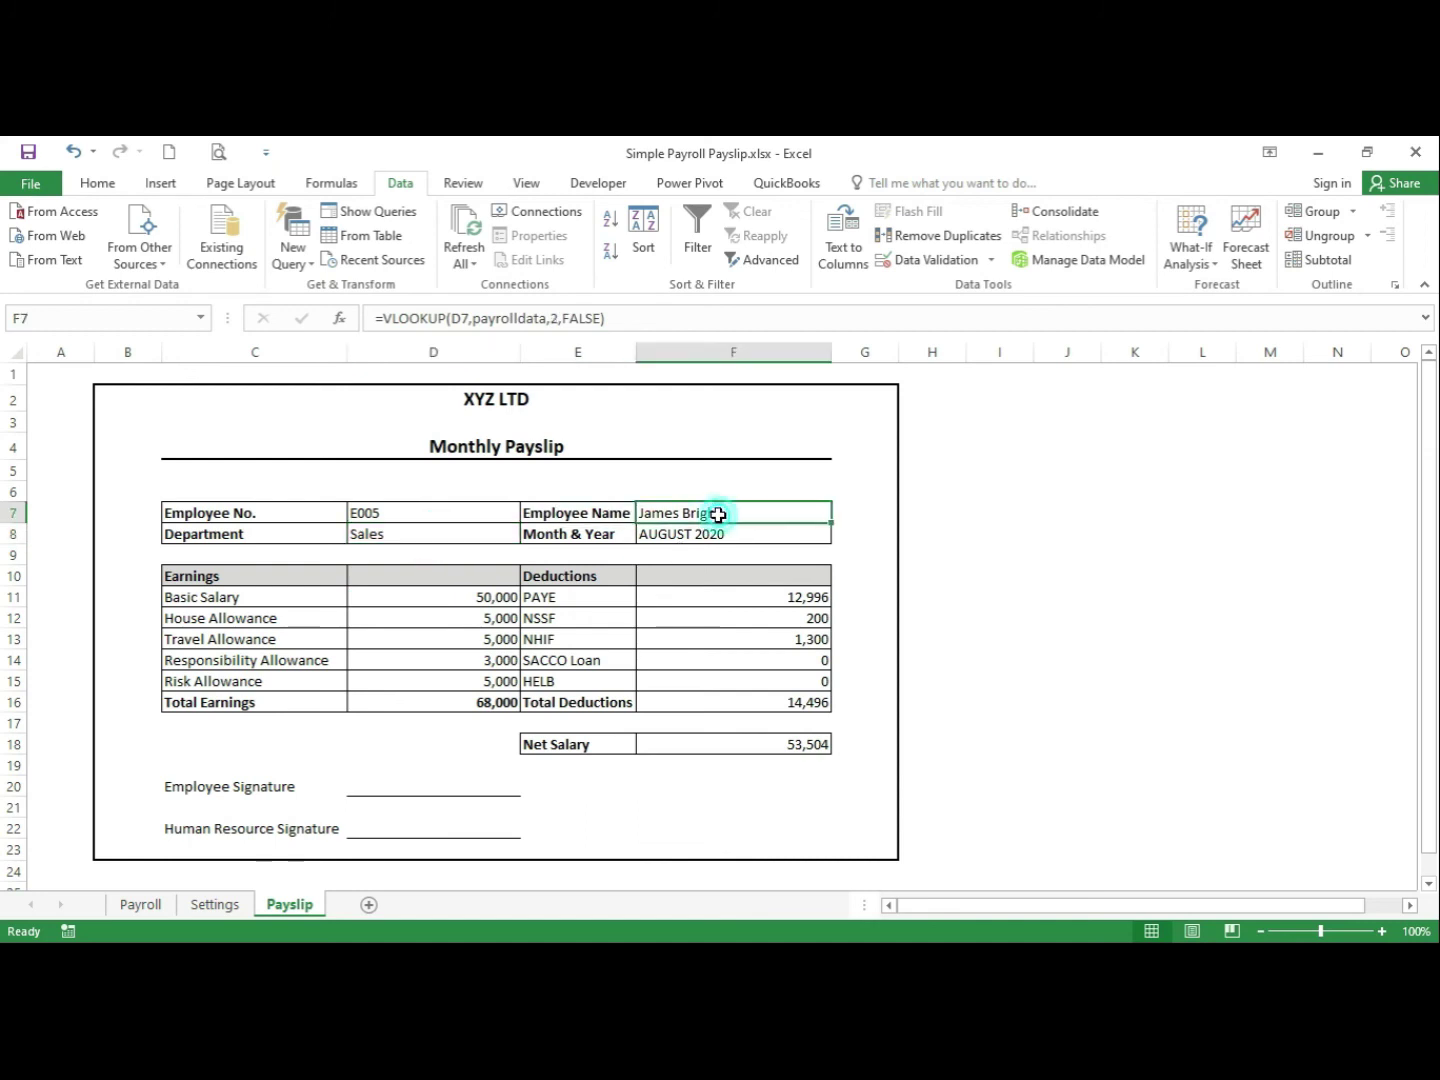
click(805, 750)
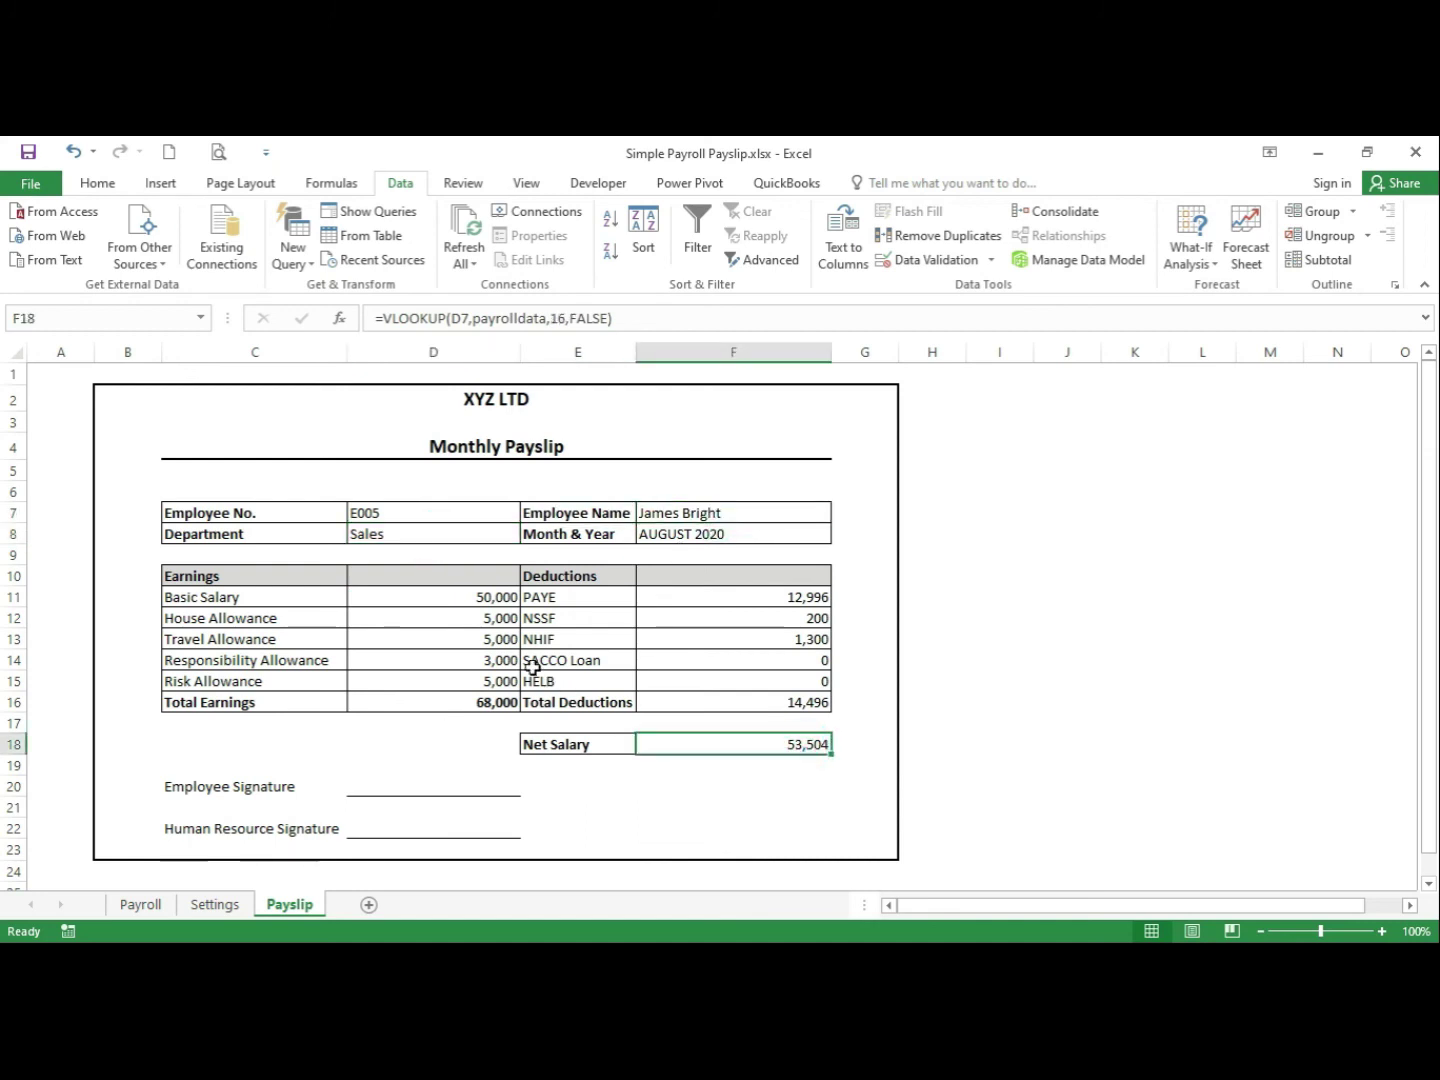
Set the Employee No. cell D7 back to the fourth employee number in the list
click(465, 512)
click(528, 512)
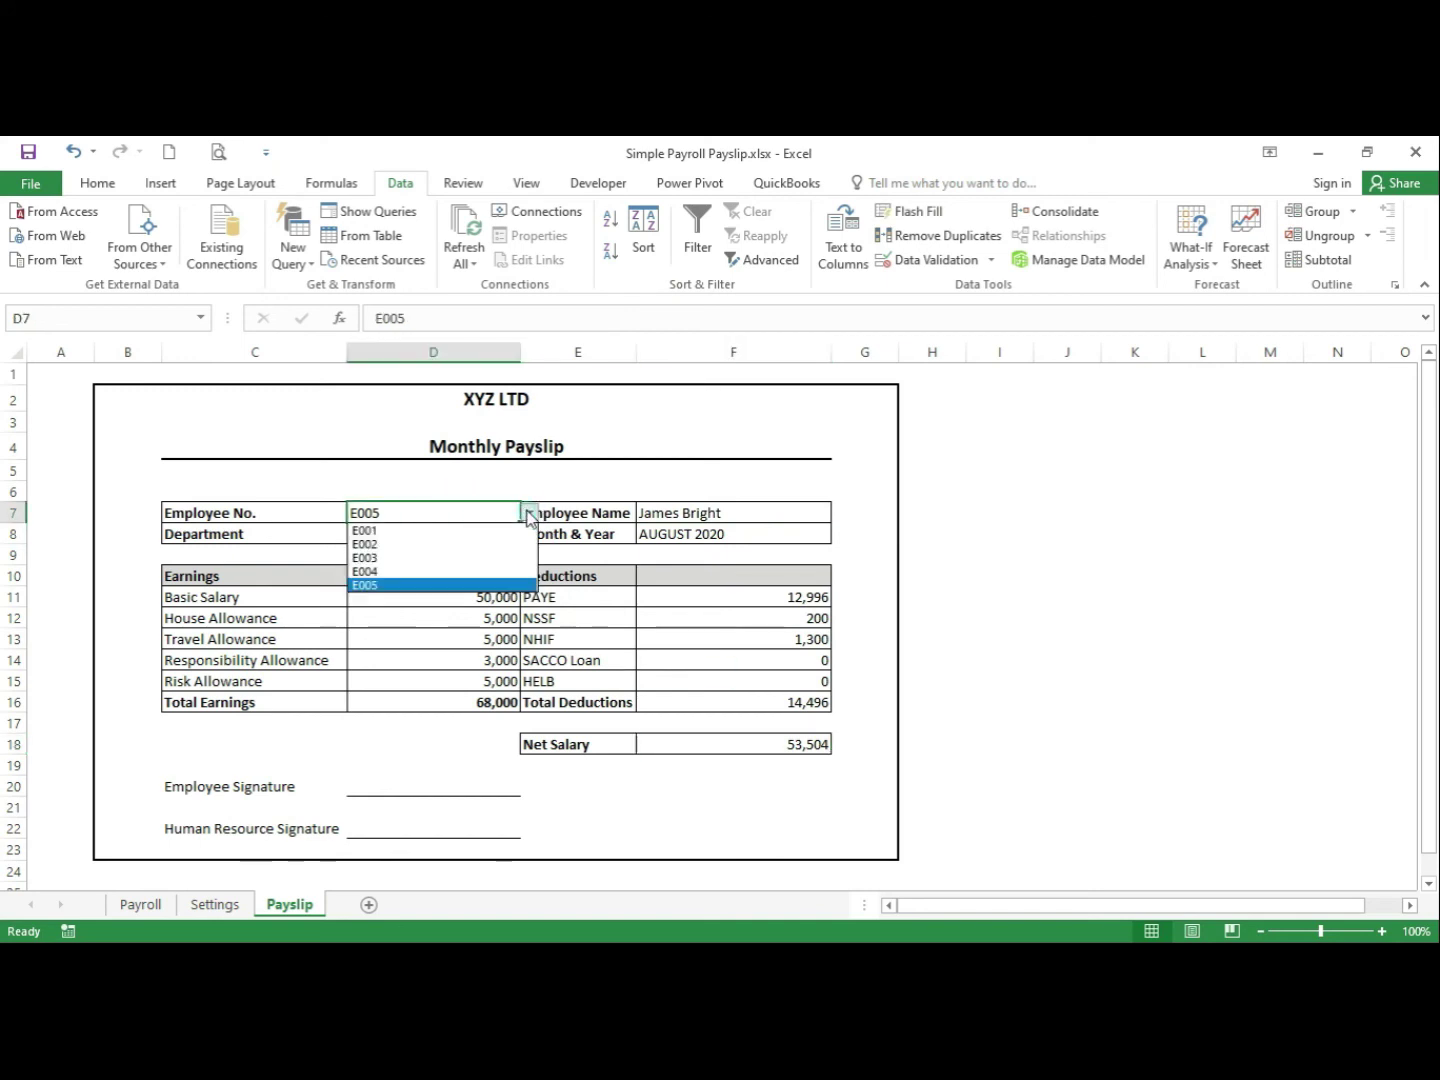
click(449, 572)
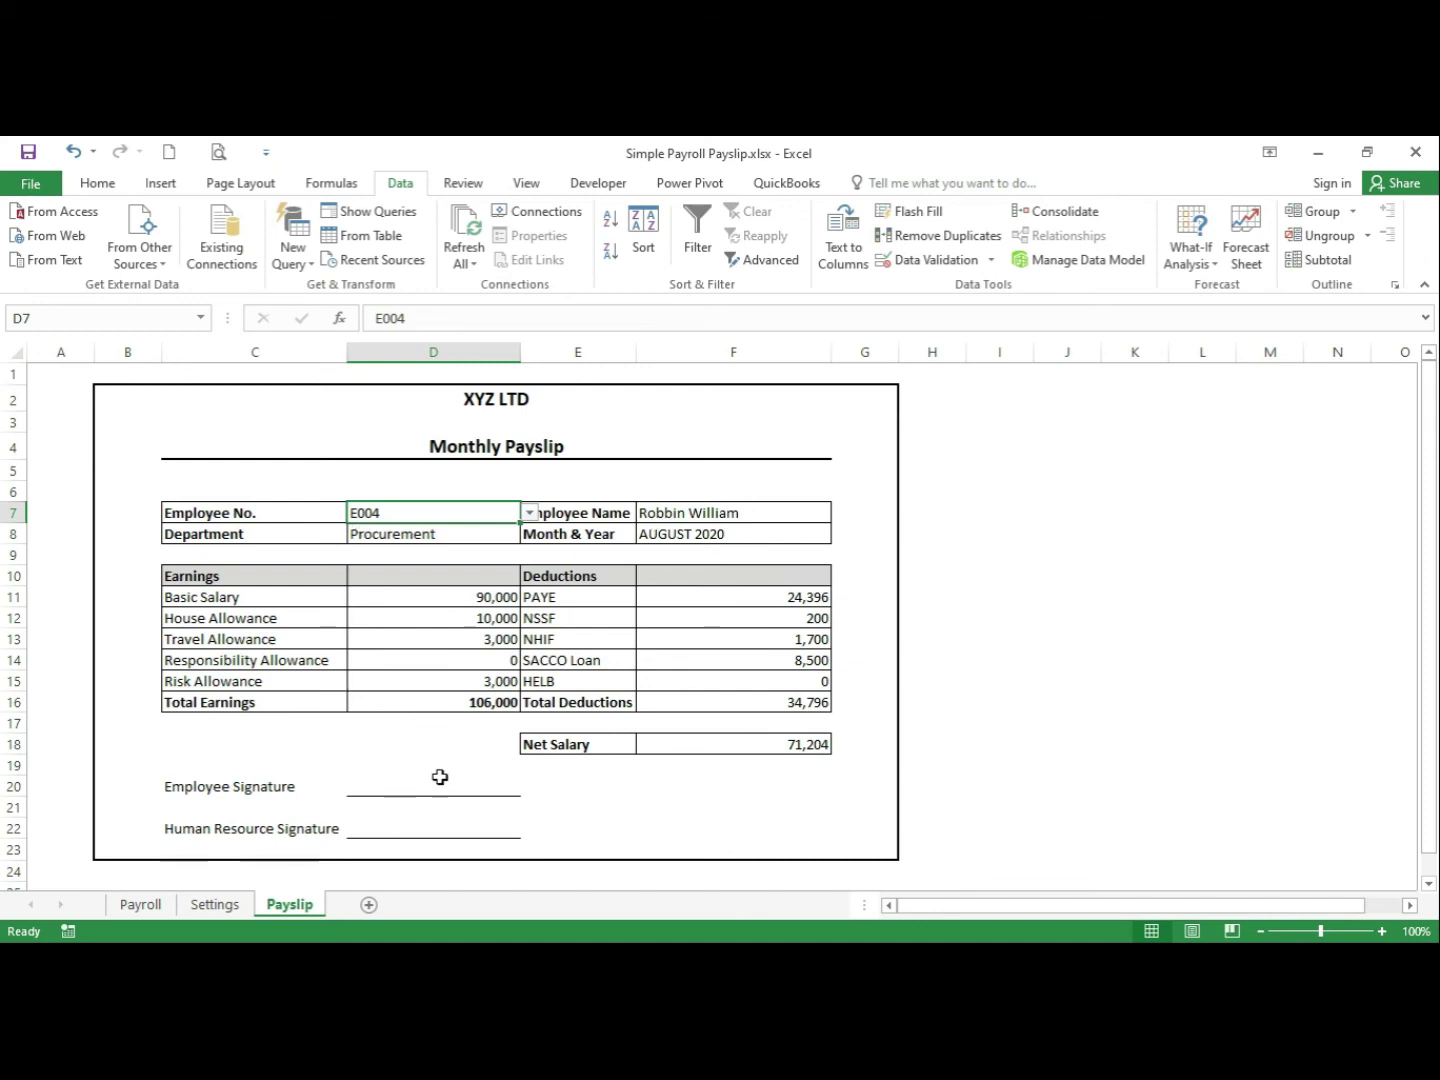
click(543, 618)
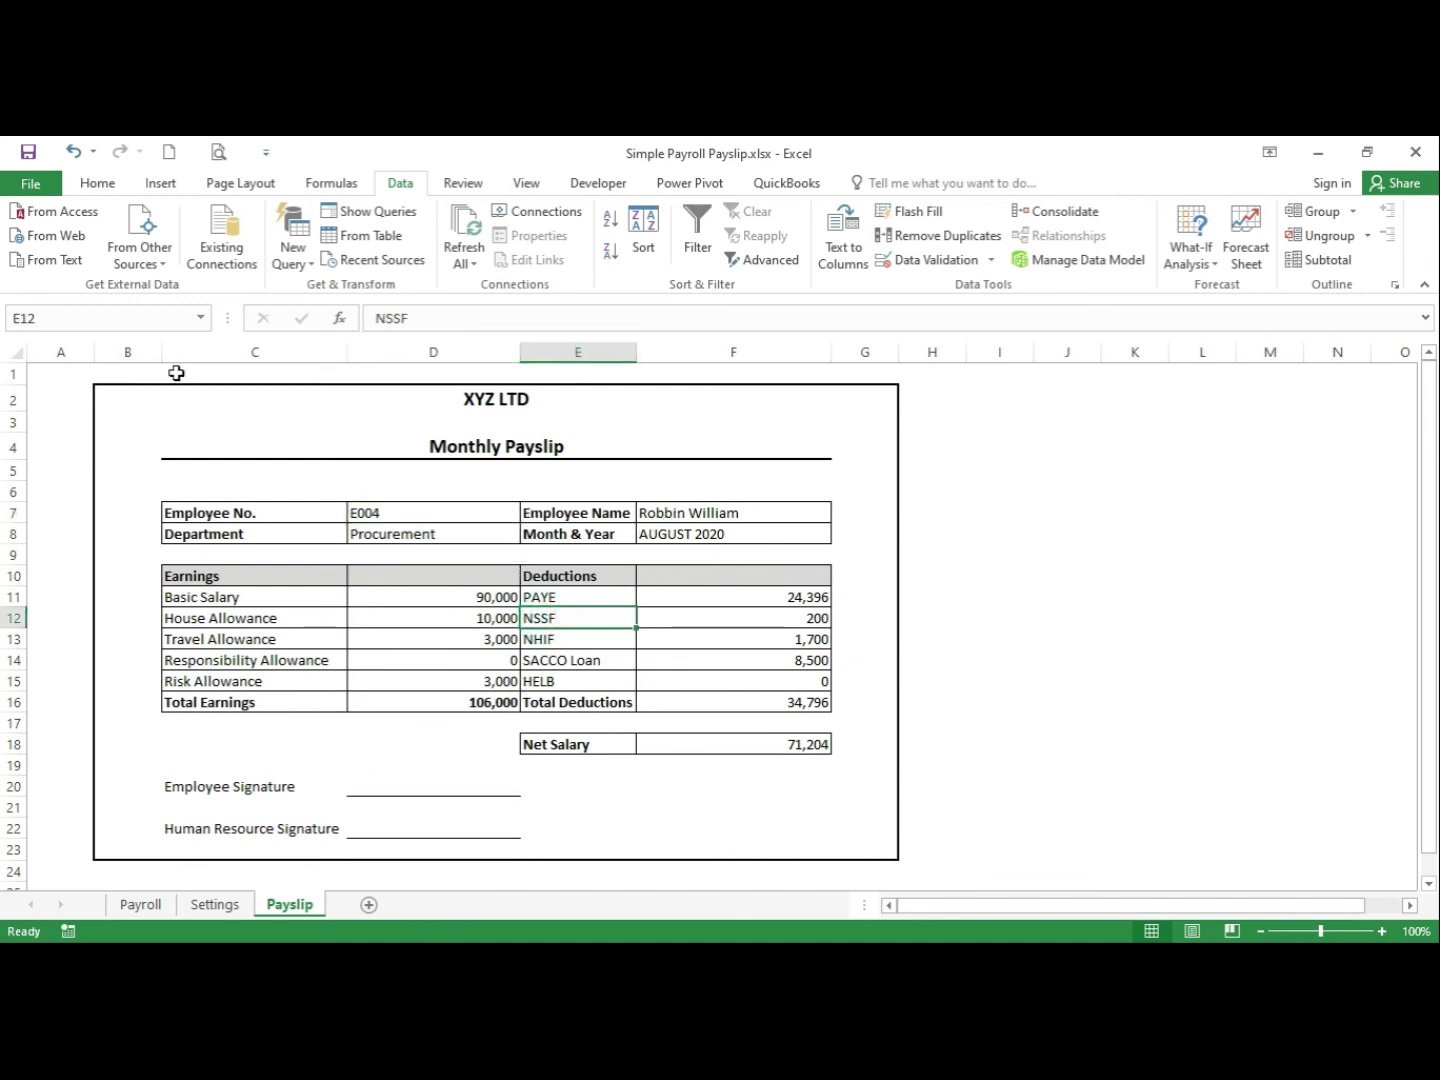
Set the whole payslip block B2:G23 as the sheet's print area
drag(104, 386, 852, 845)
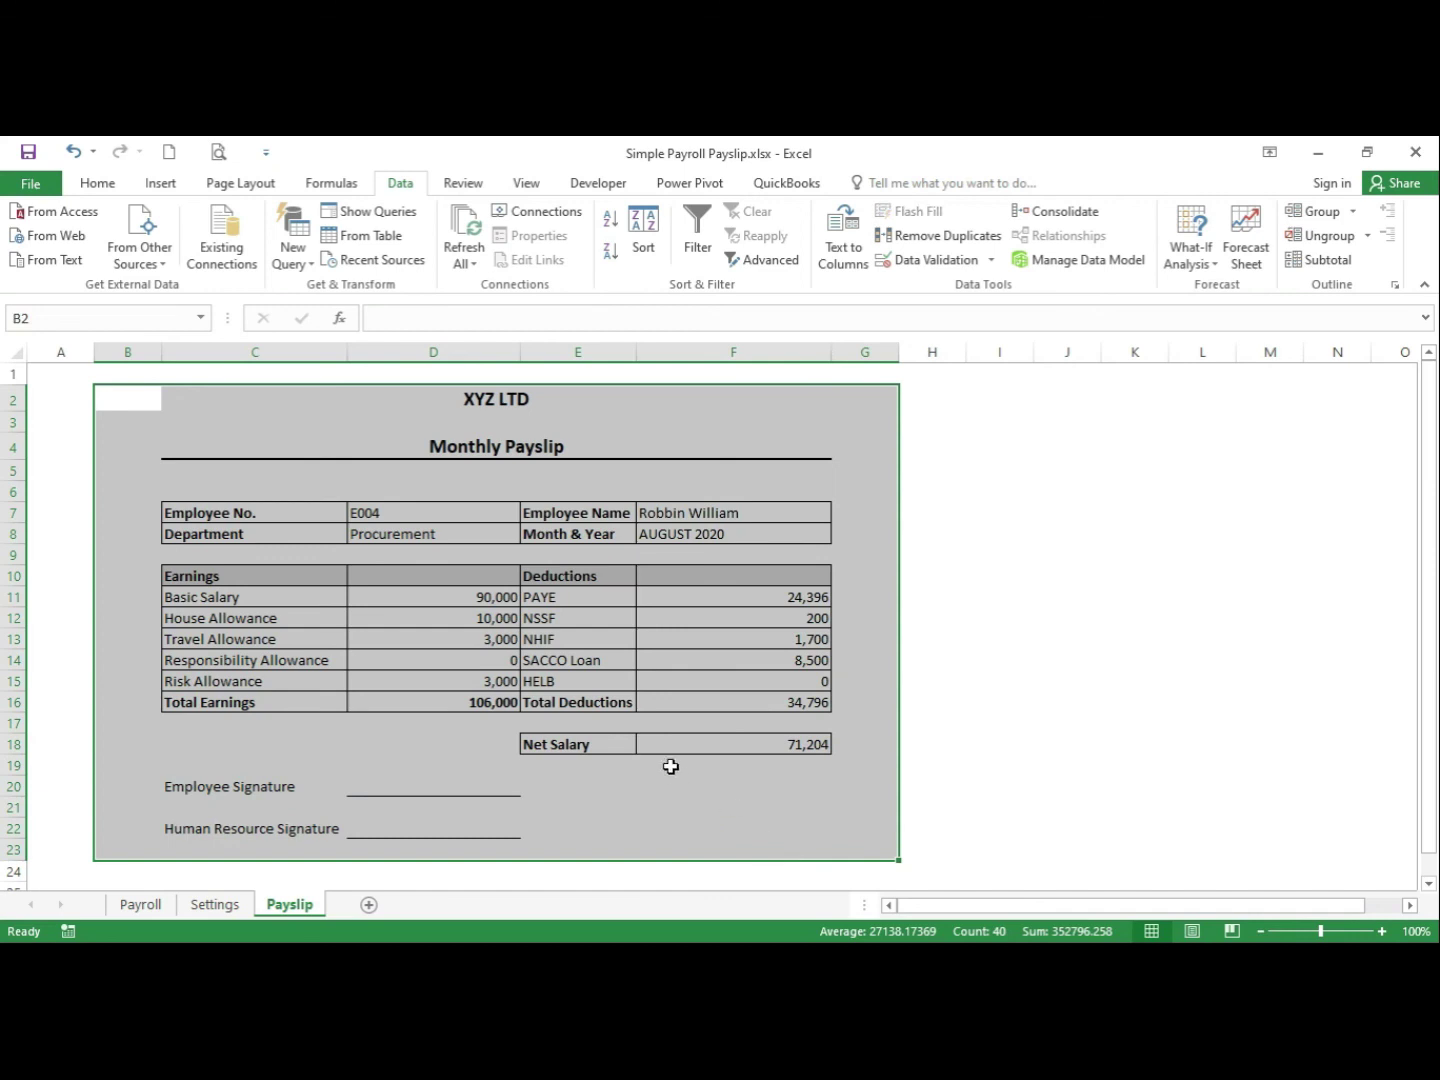
click(276, 190)
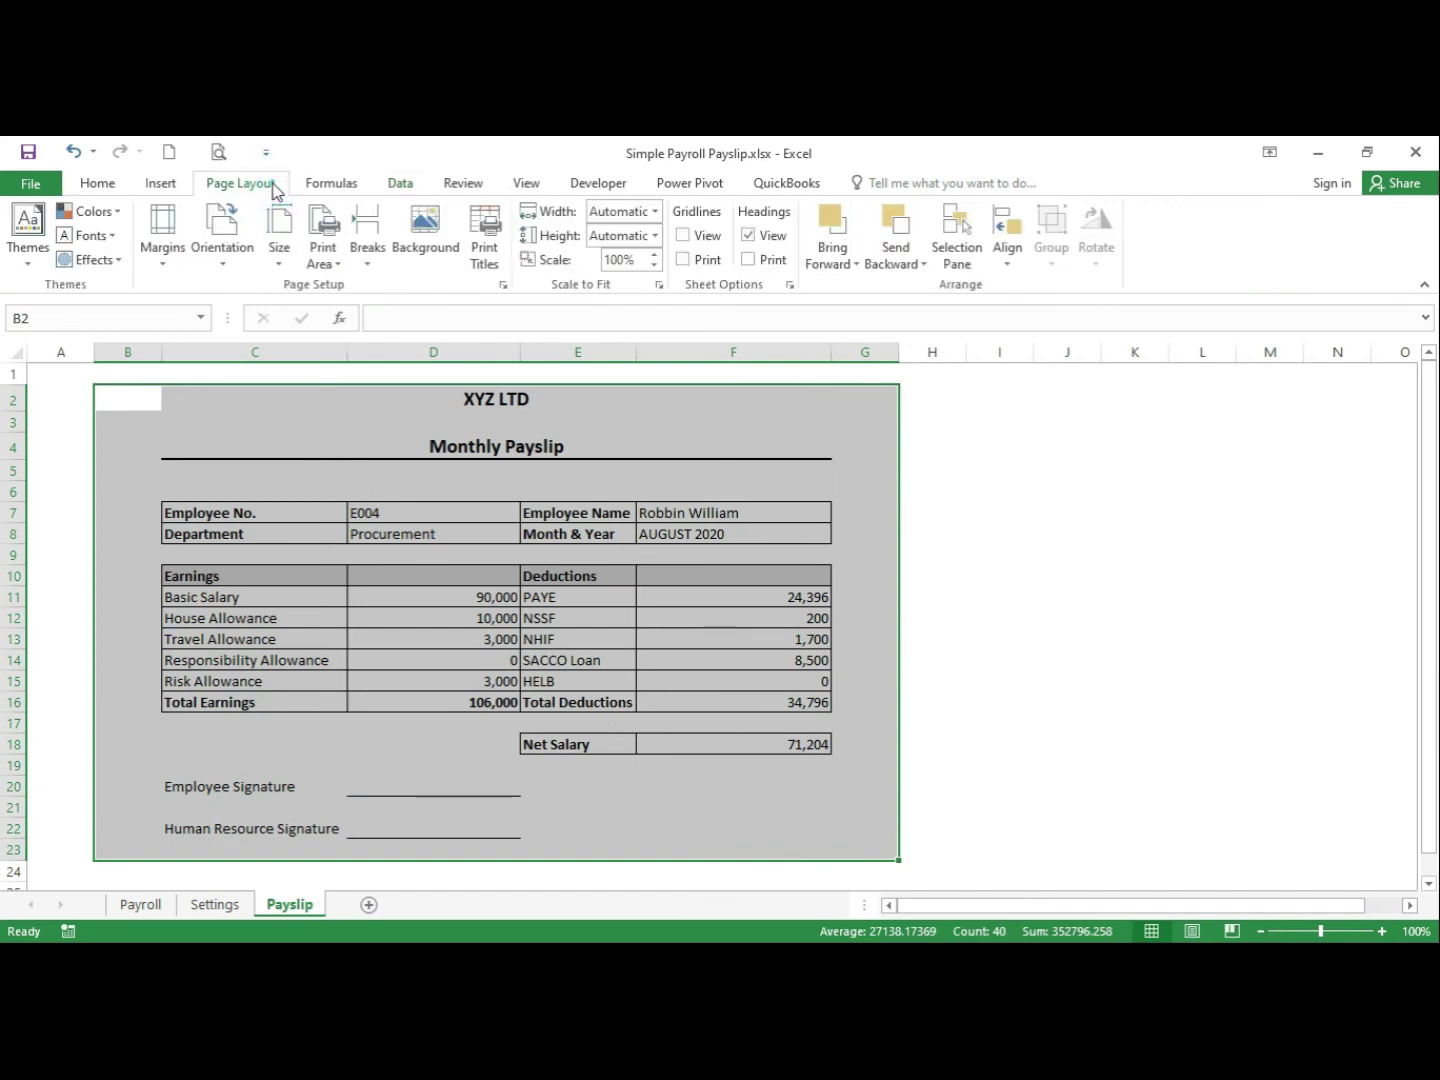
click(322, 255)
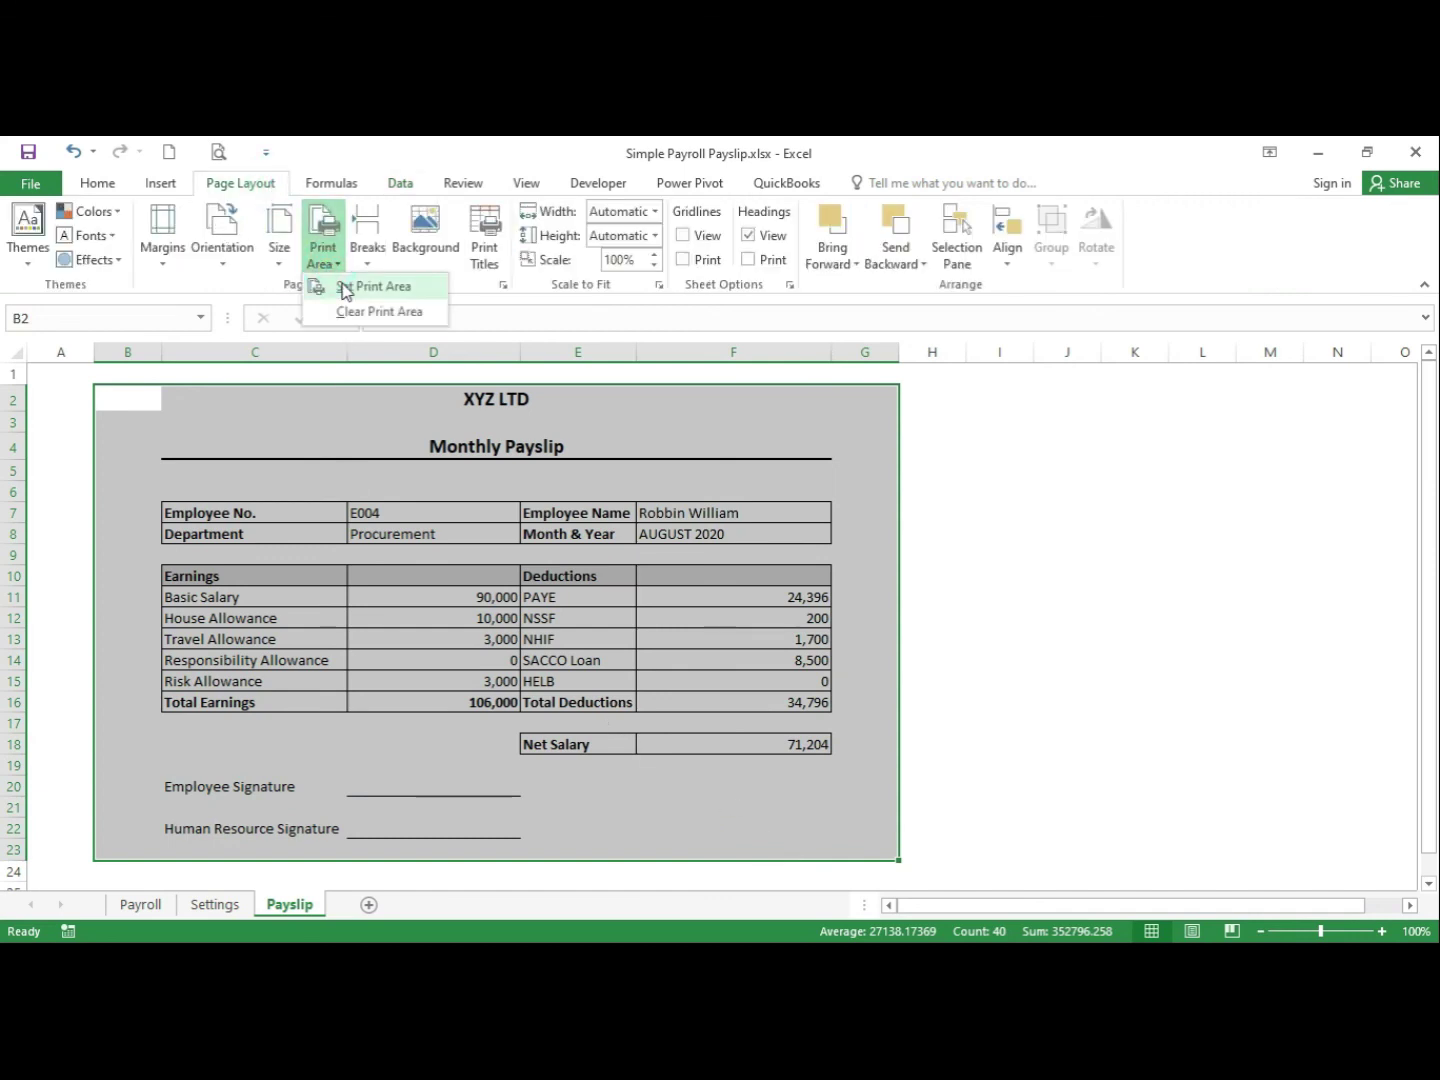
click(342, 284)
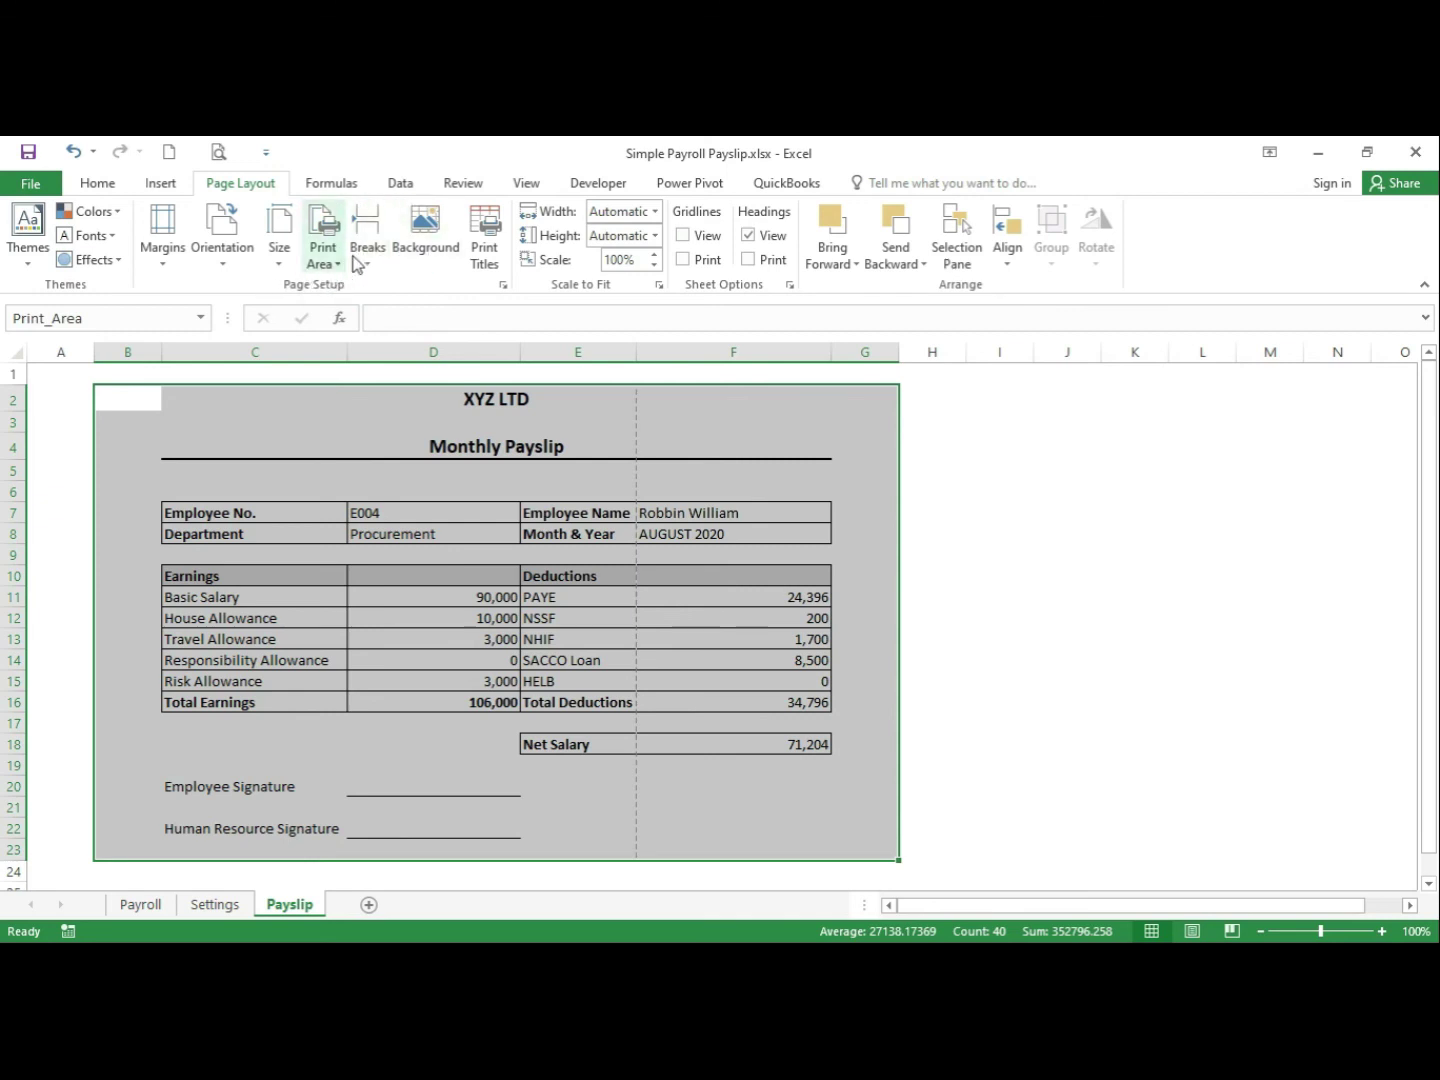
Move the vertical page break past column G in Page Break Preview to fit the payslip on one page, and return to Normal view
click(526, 182)
click(84, 240)
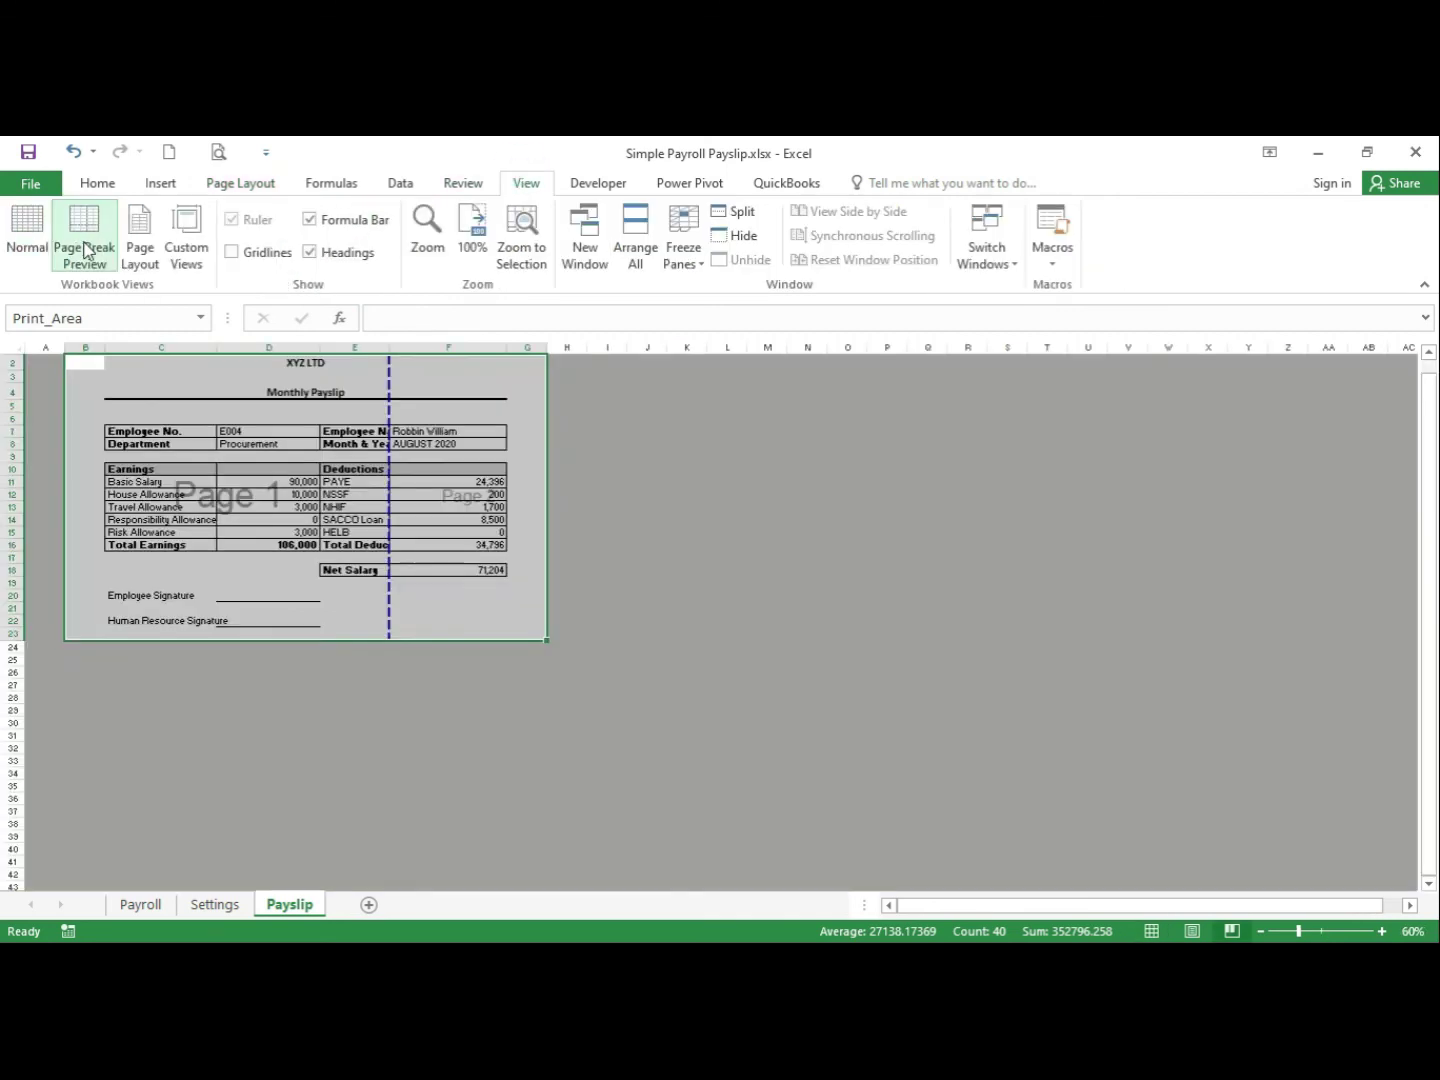
drag(393, 542, 582, 548)
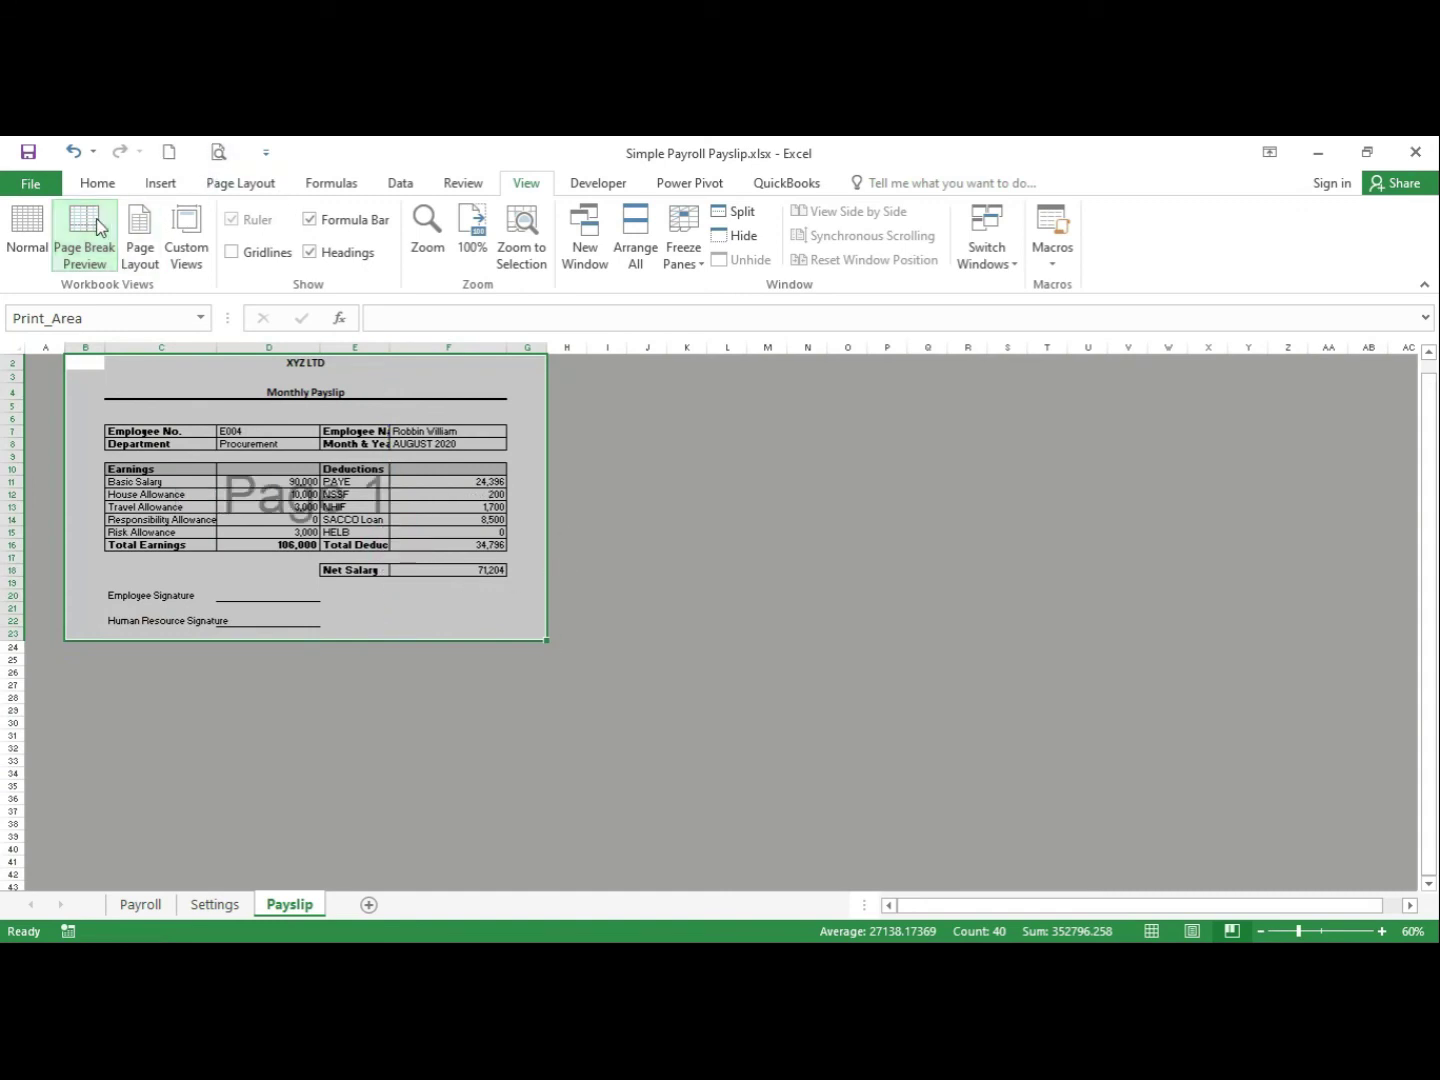
click(25, 236)
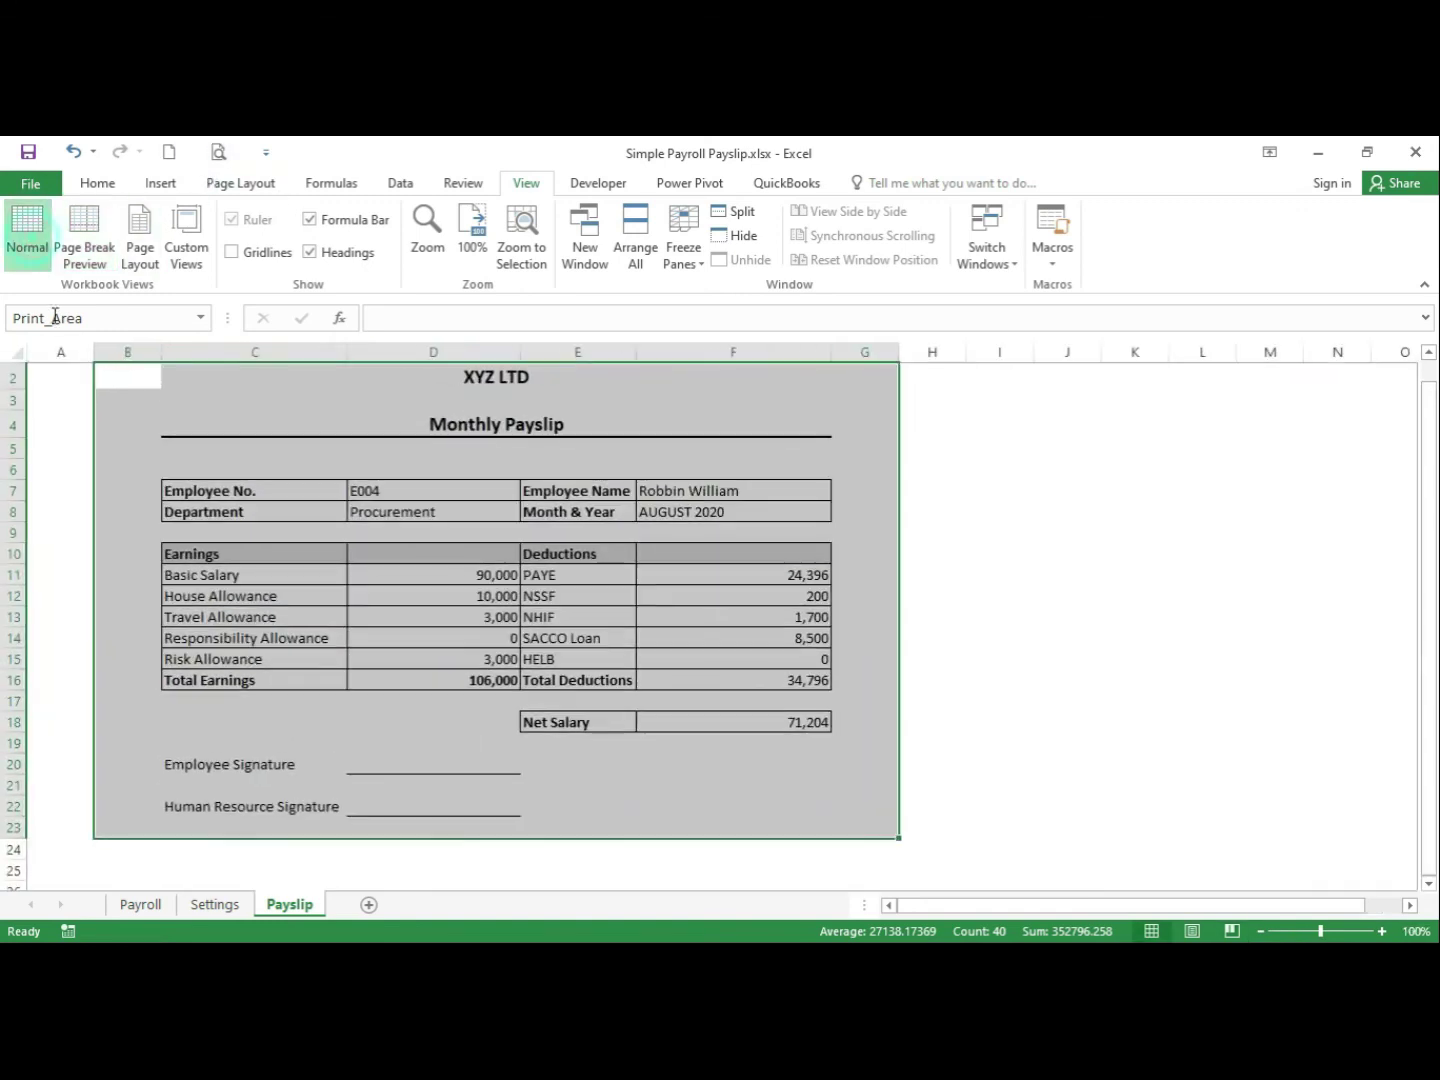
click(498, 488)
scroll(325, 667, up, 1)
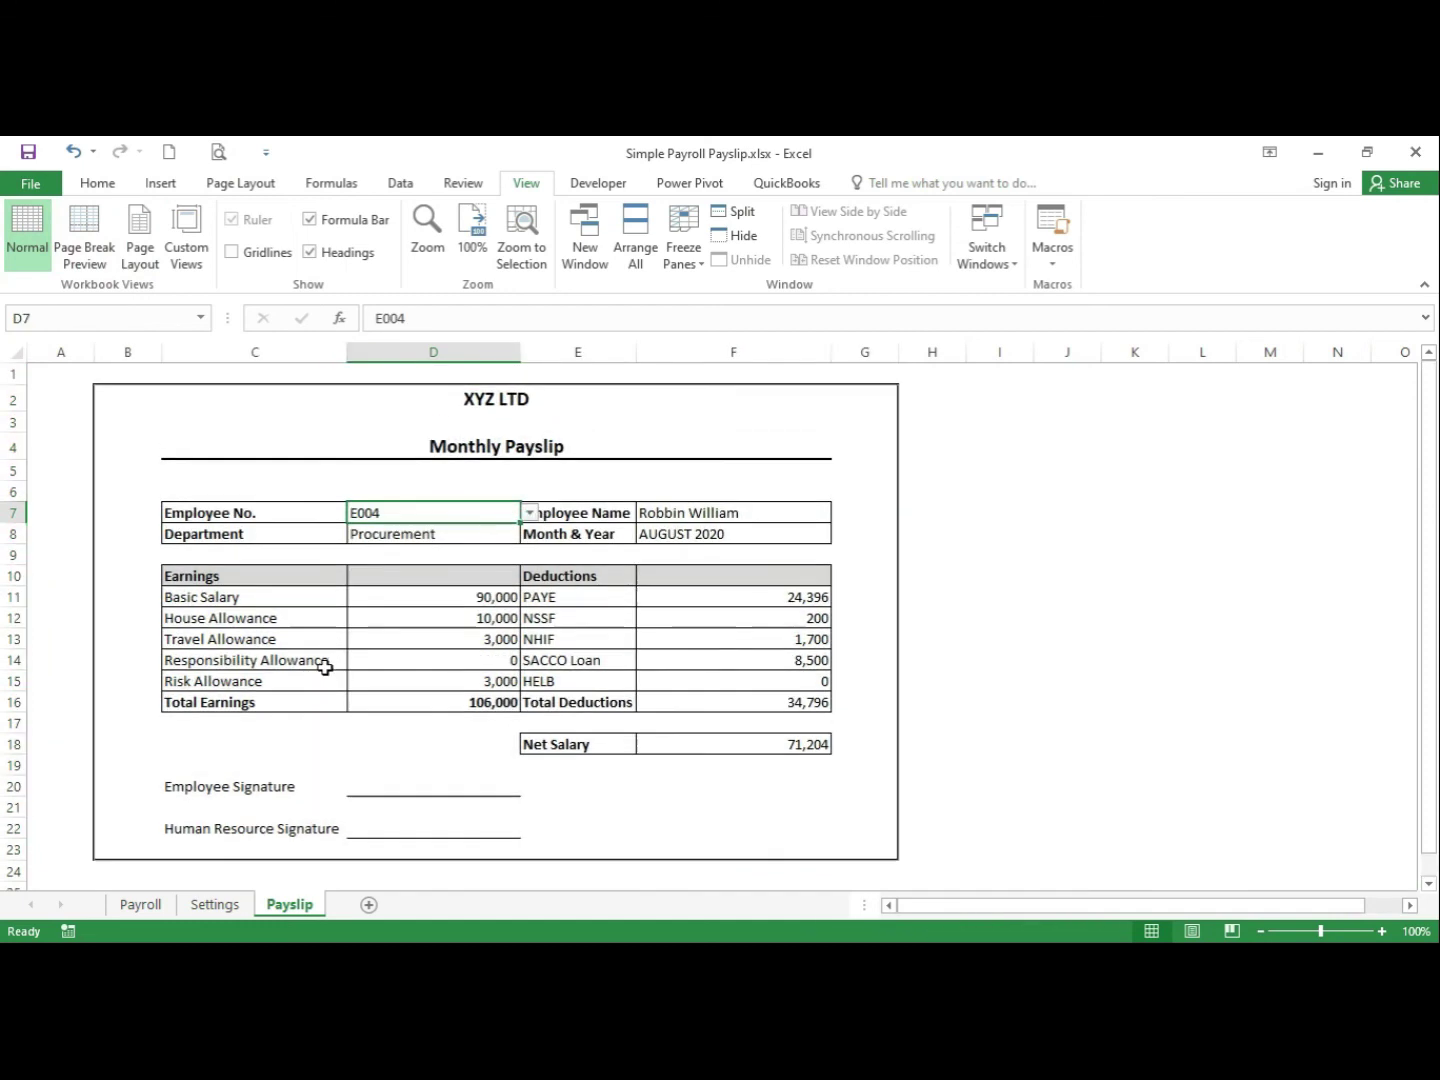
Check the payslip's page layout in the print preview, and return to the Payslip sheet
click(219, 153)
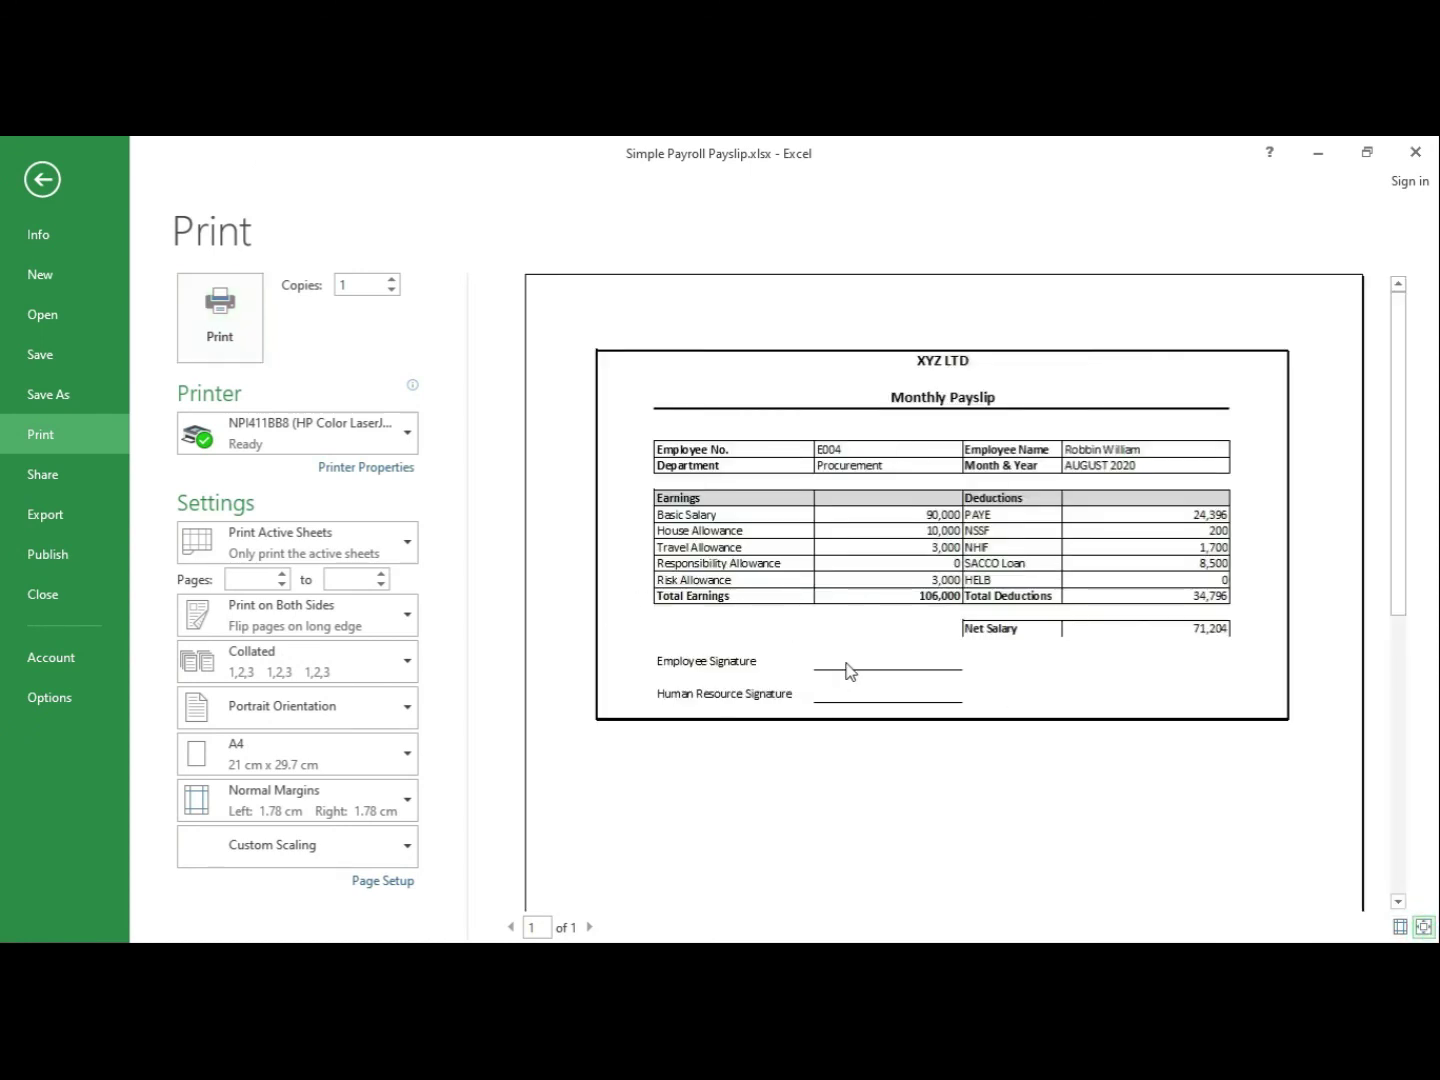
click(940, 653)
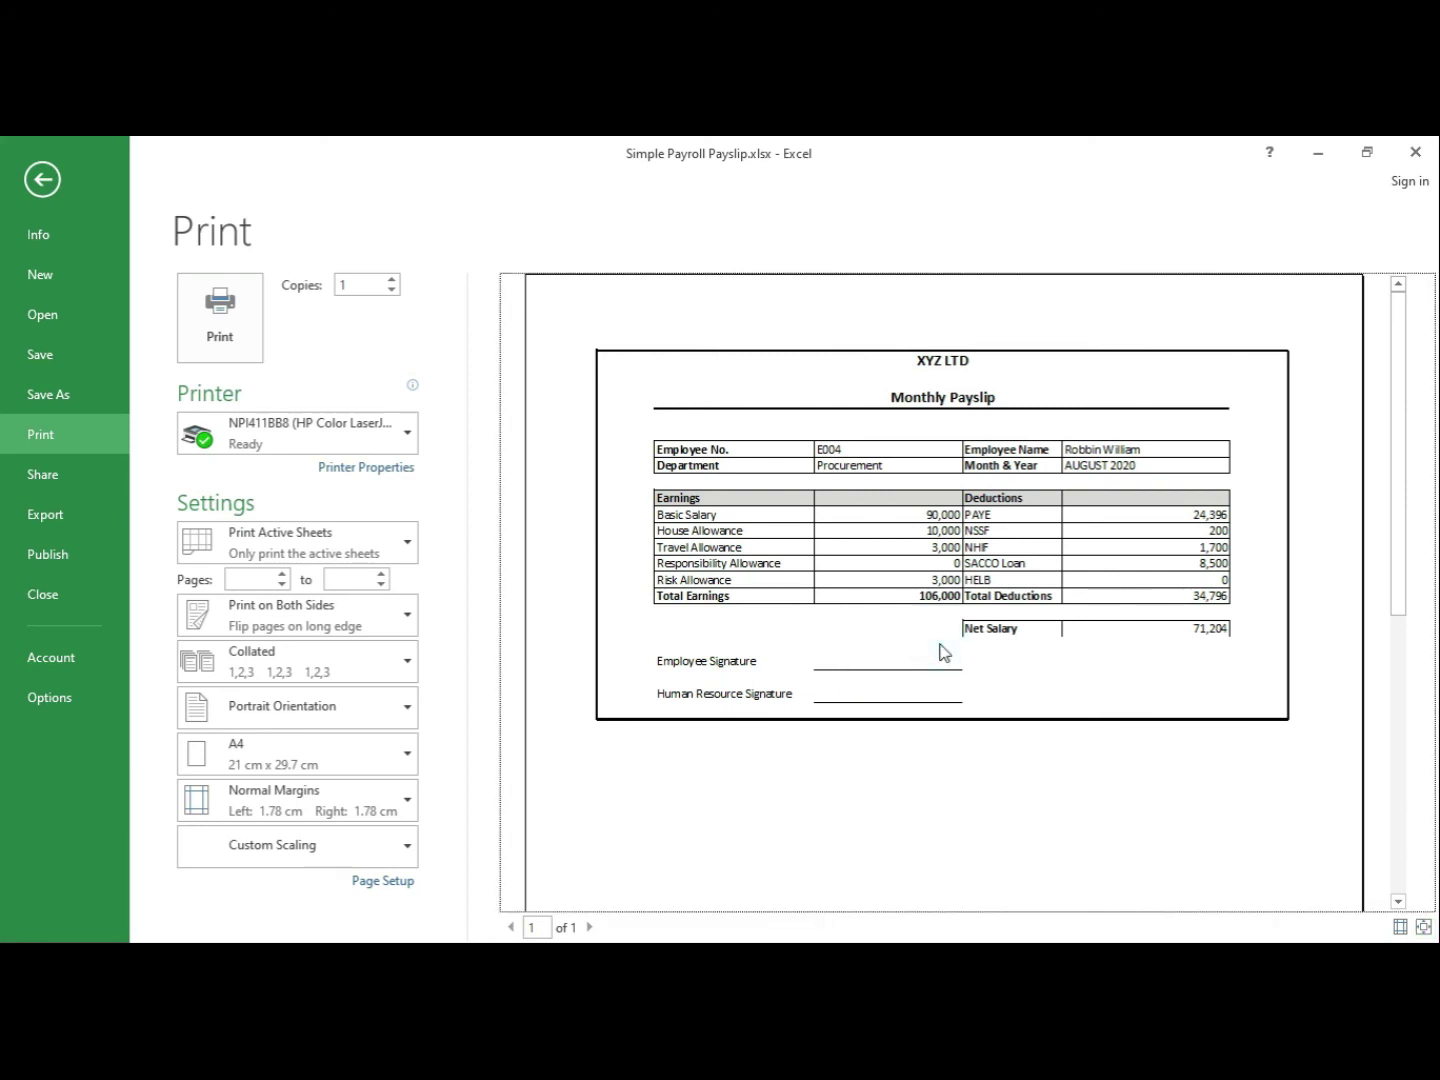
click(36, 184)
click(572, 625)
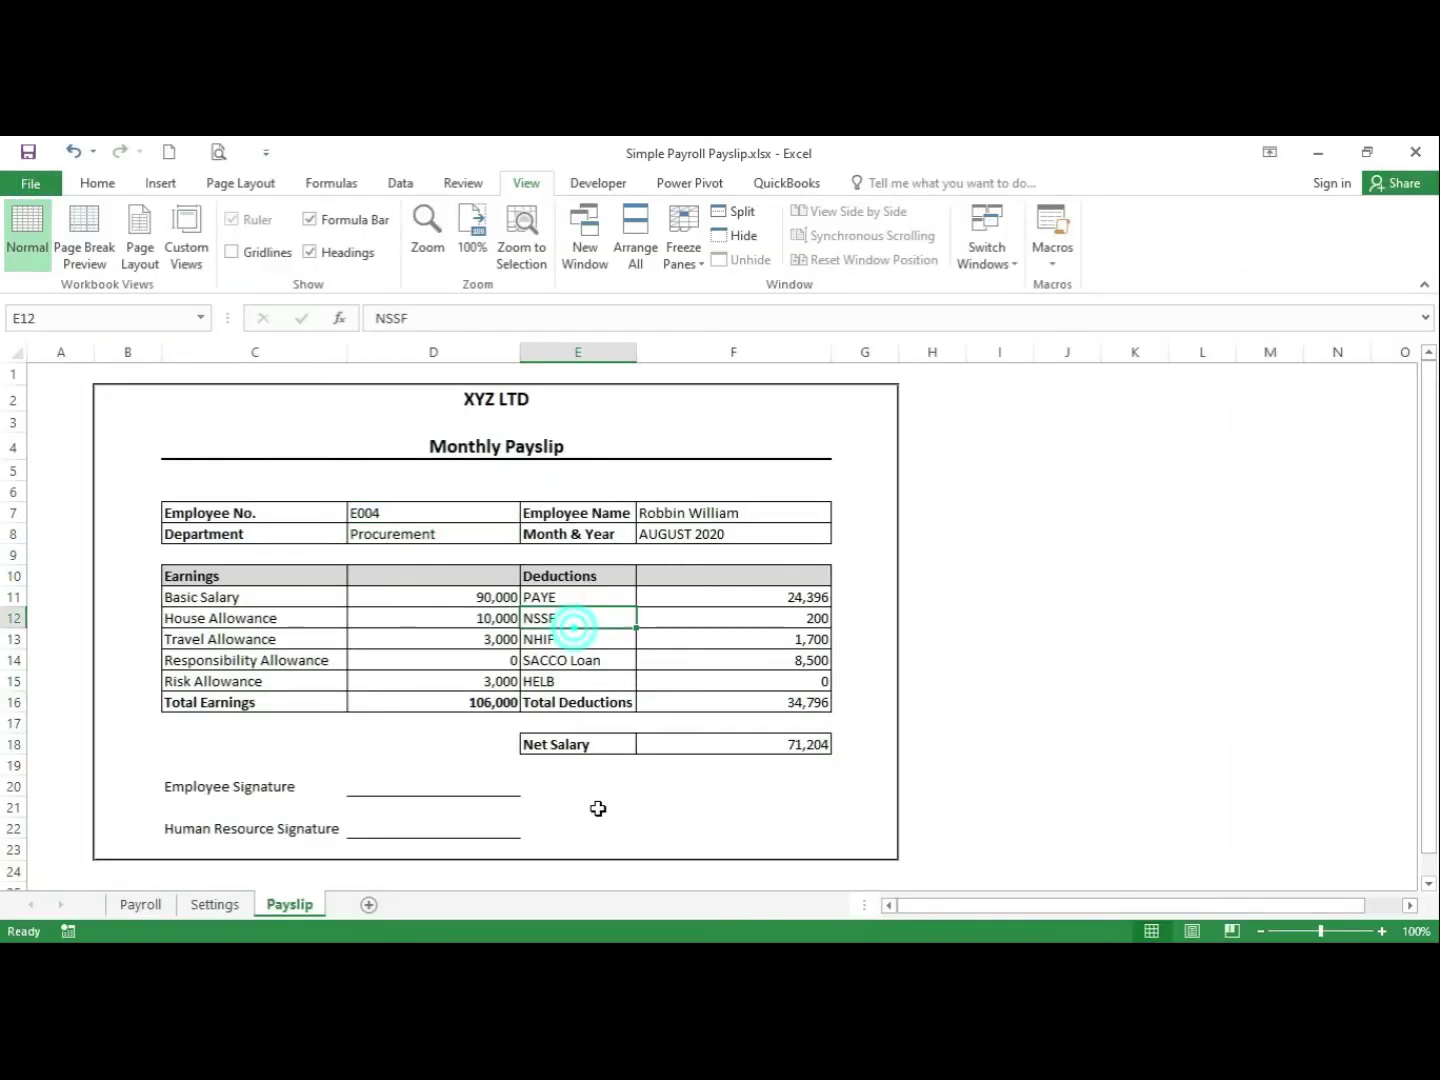